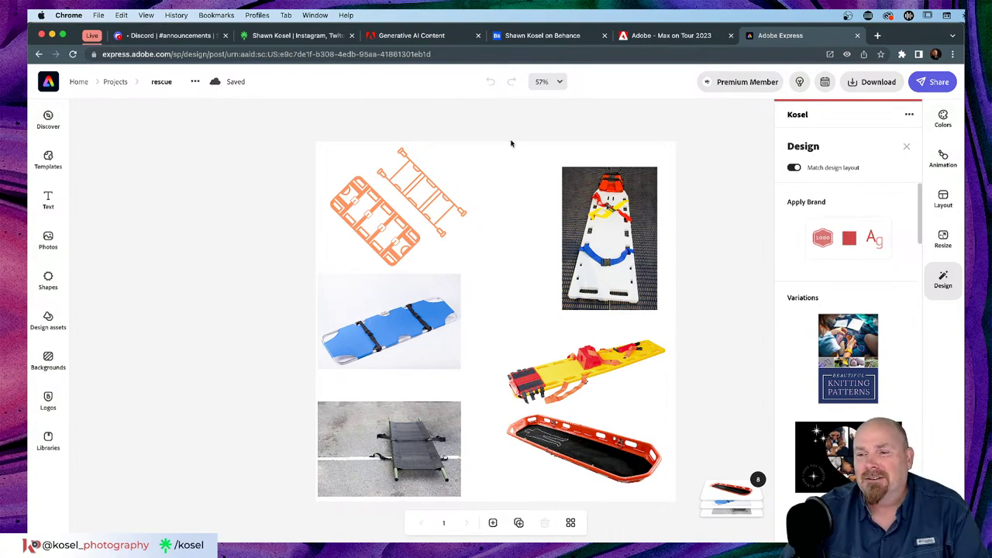
Capture a screenshot of the chat message about the title "That Guy In Charge of Stuff" and close the chat window
drag(429, 69, 424, 72)
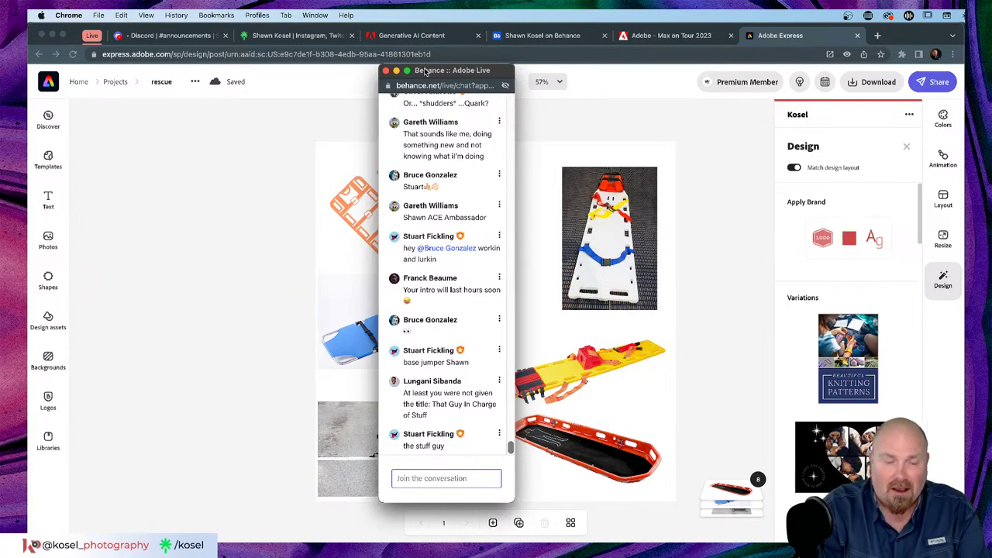
key(super+shift+4)
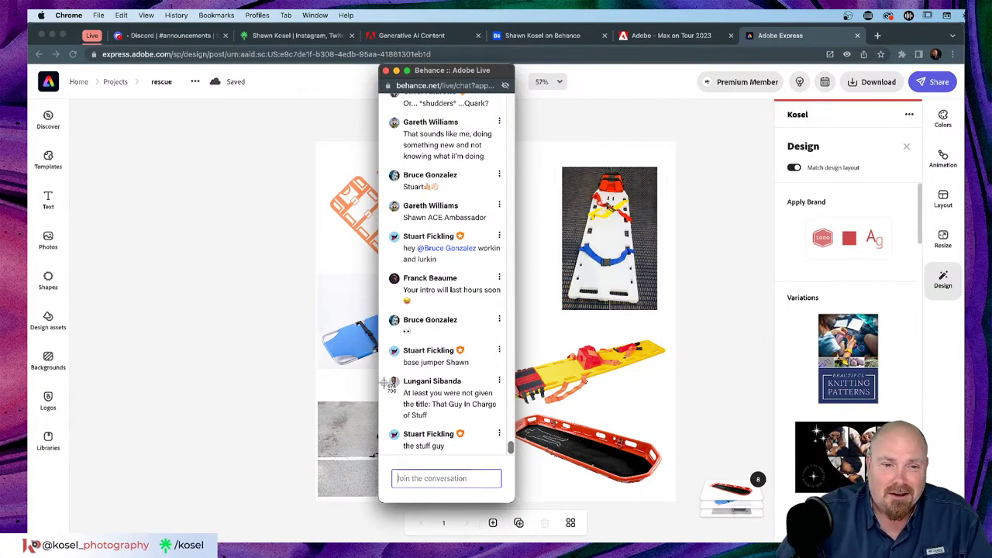
drag(386, 368, 503, 388)
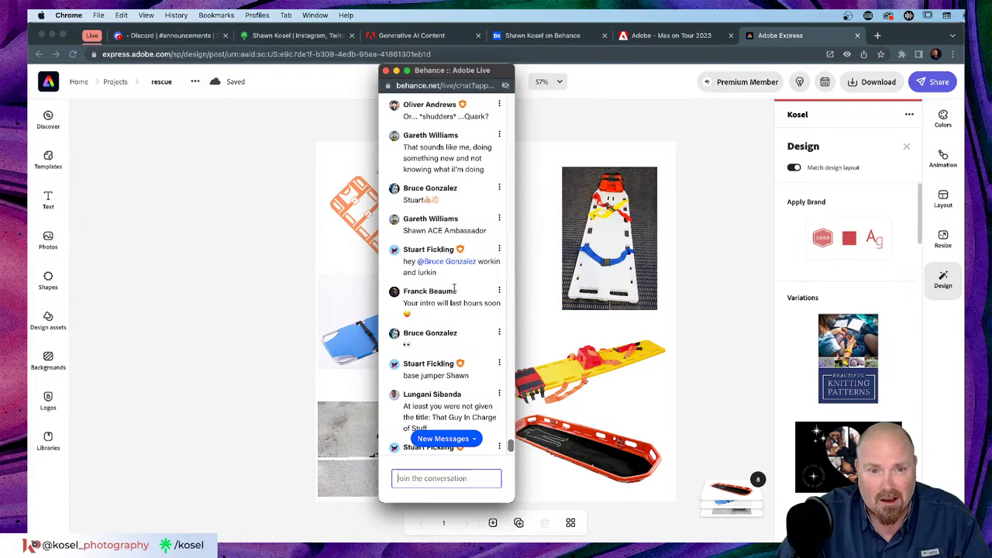
scroll(451, 290, down, 1)
scroll(451, 290, down, 1)
scroll(451, 291, up, 2)
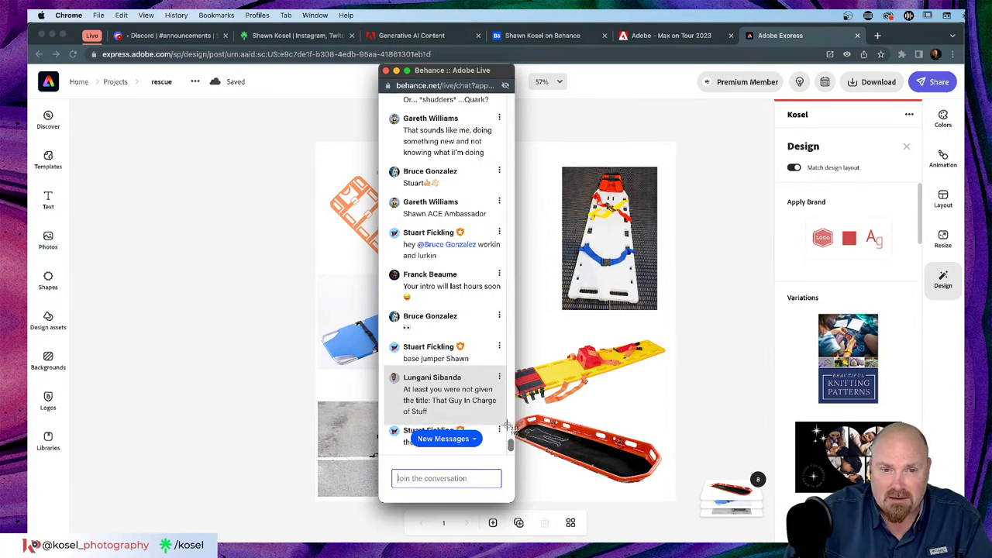
scroll(463, 304, down, 2)
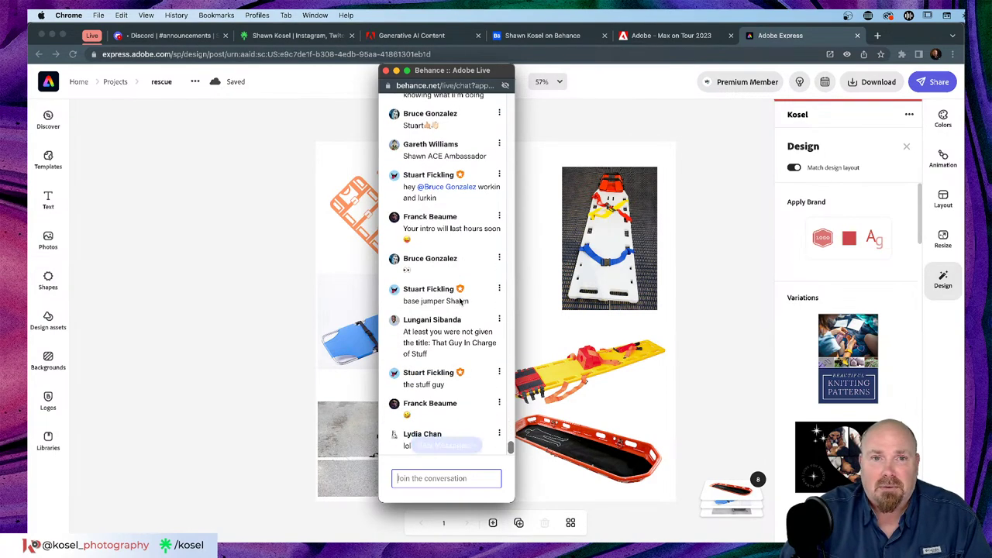
drag(459, 72, 459, 72)
key(super+w)
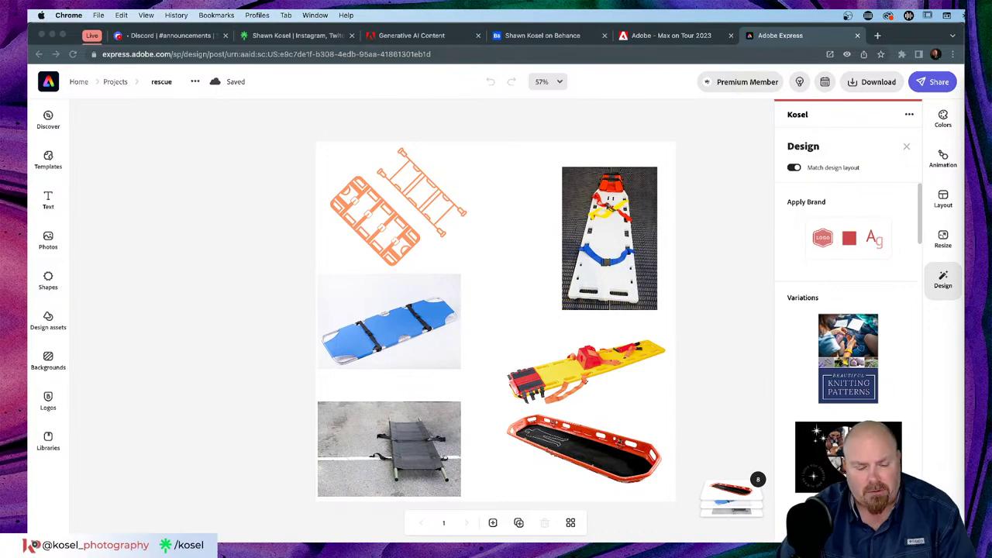
Switch to Illustrator and place the notebook scan IMG_20230515_0001 from the PLATFORM library on the pasteboard left of the artboard
key(super+Tab)
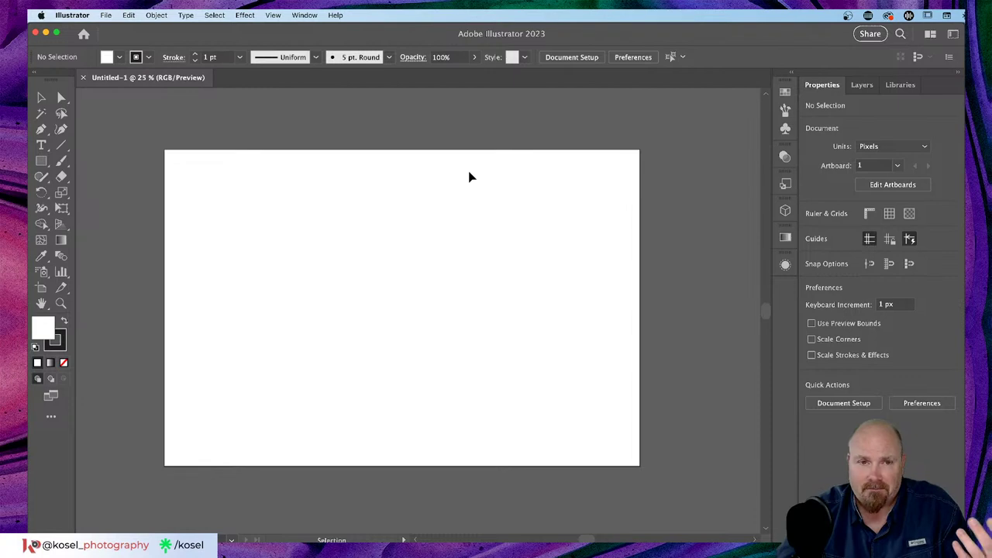
click(900, 85)
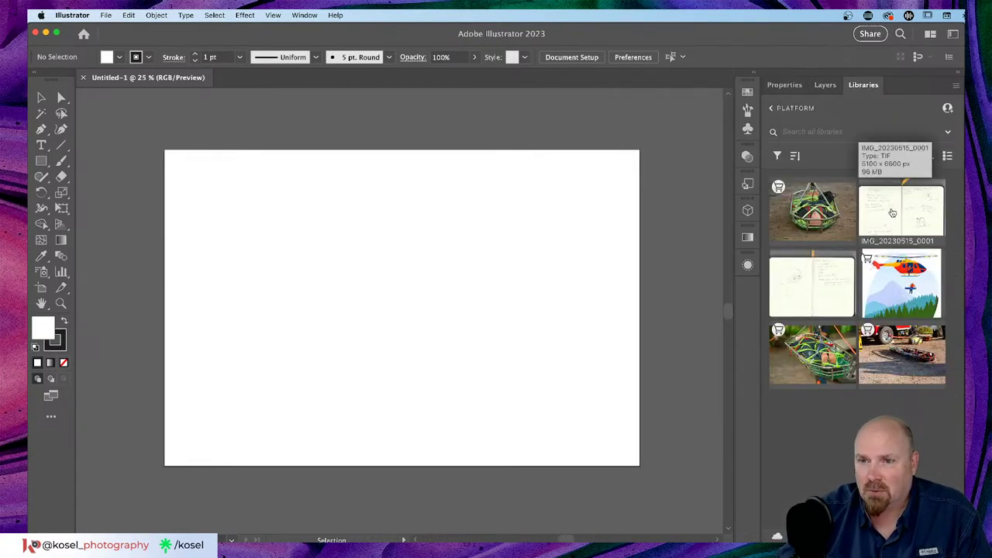
drag(892, 212, 419, 248)
scroll(426, 250, left, 3)
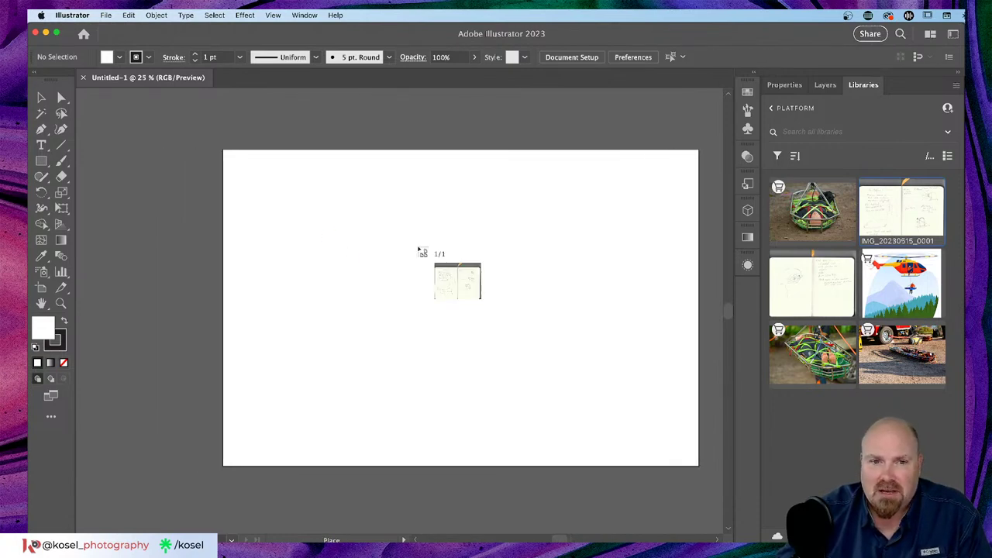
scroll(429, 249, left, 6)
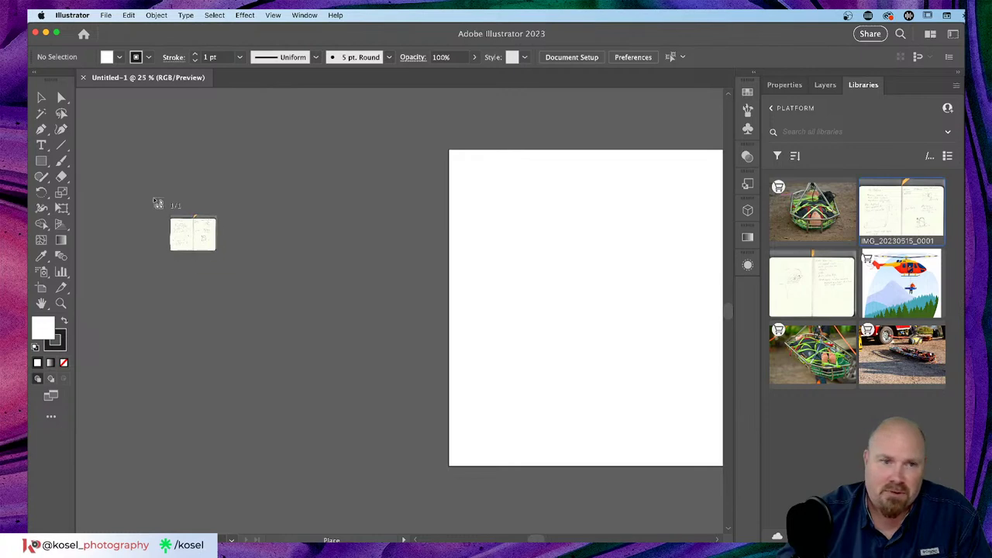
mouse_move(118, 156)
mouse_down()
mouse_move(403, 353)
mouse_move(434, 359)
mouse_up()
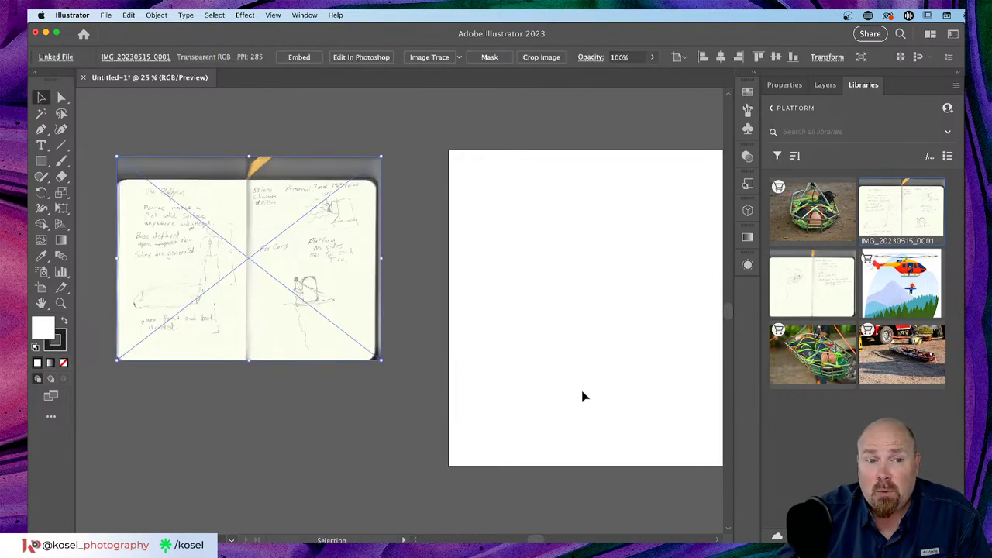
click(326, 406)
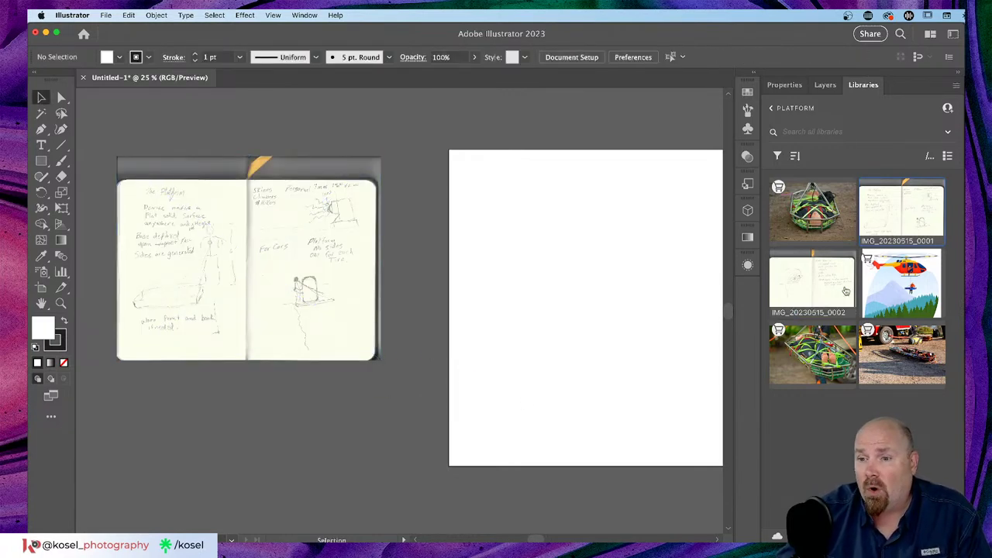
Place the notebook scan IMG_20230515_0002 from the PLATFORM library below the first scan at about the same size
drag(827, 285, 166, 400)
scroll(113, 392, down, 3)
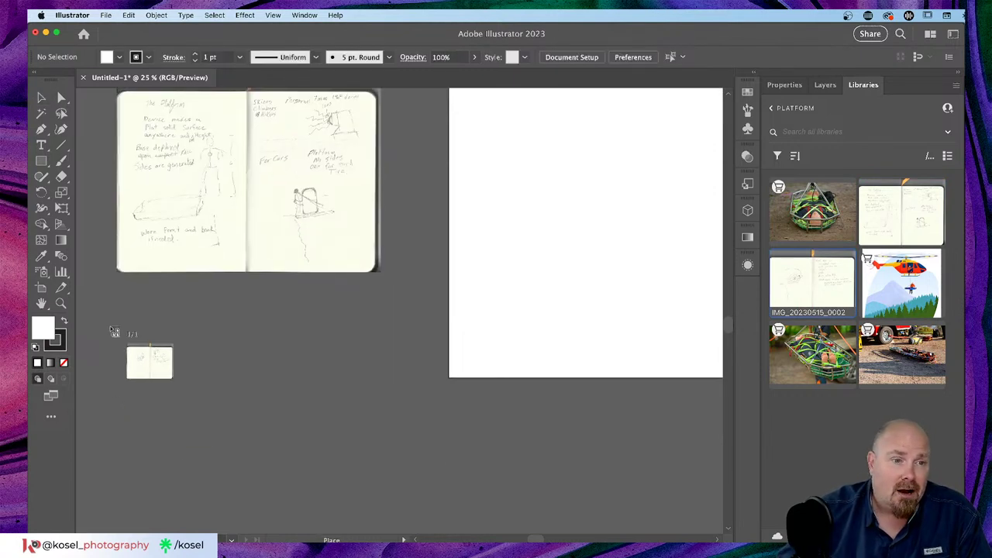
mouse_move(117, 317)
mouse_down()
mouse_move(233, 397)
mouse_move(510, 521)
mouse_up()
click(403, 376)
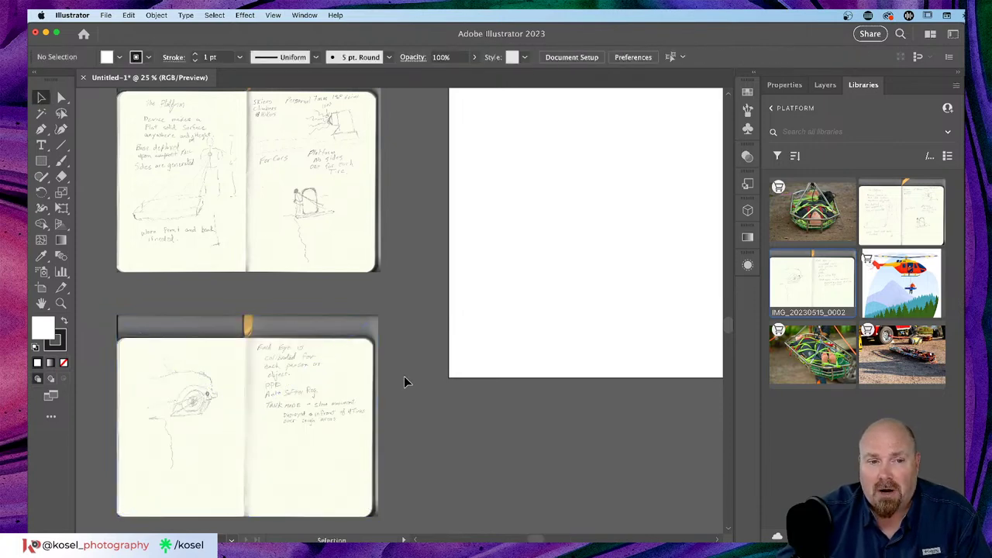
Examine the placed notebook scans, focusing up close on "The Platform" notes and sketch in the first scan
scroll(404, 378, down, 2)
scroll(404, 378, up, 4)
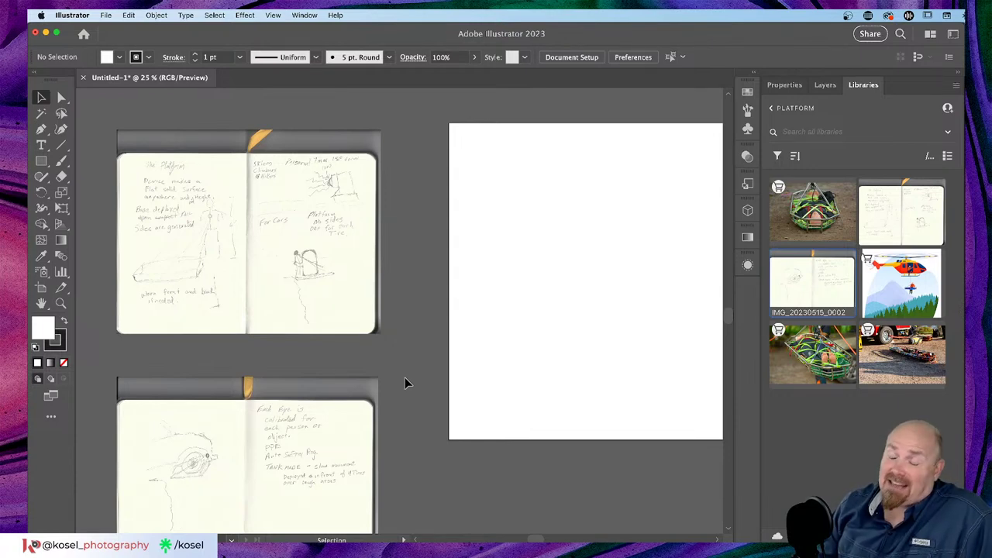
scroll(404, 378, left, 1)
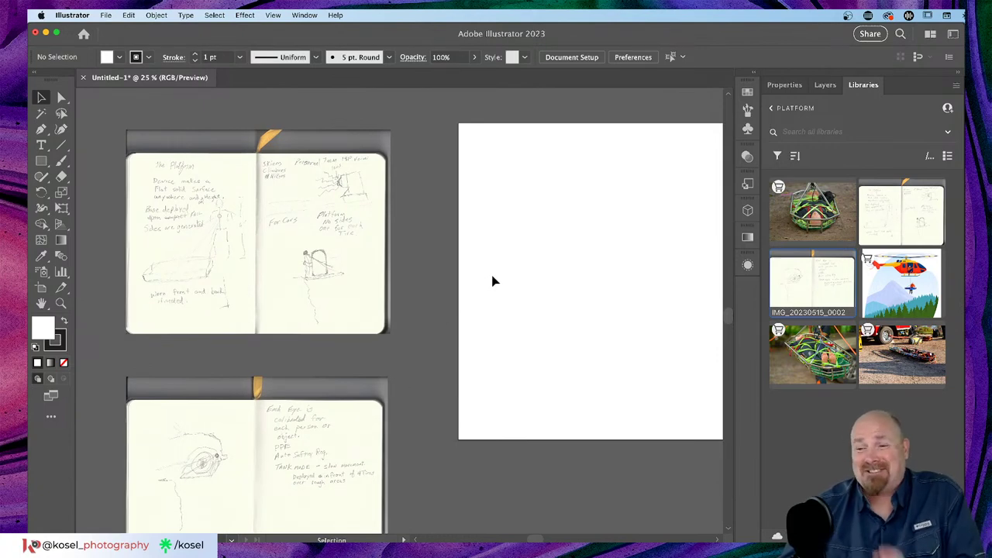
scroll(404, 240, left, 10)
click(404, 240)
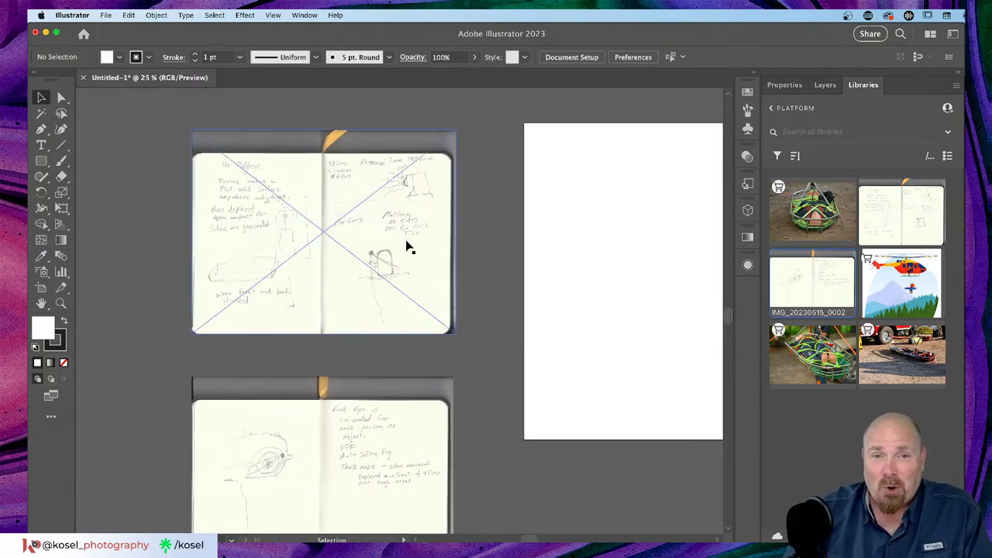
click(193, 275)
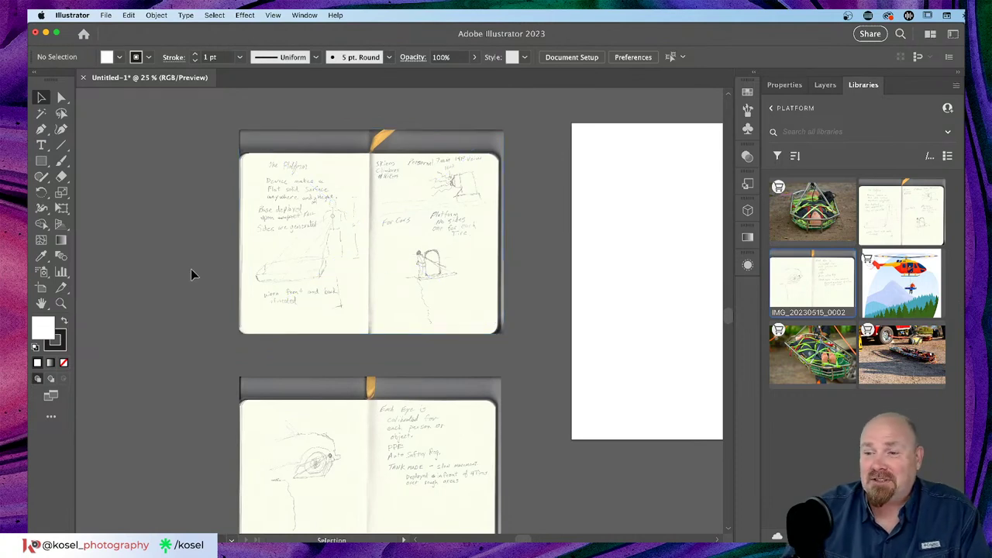
key(super)
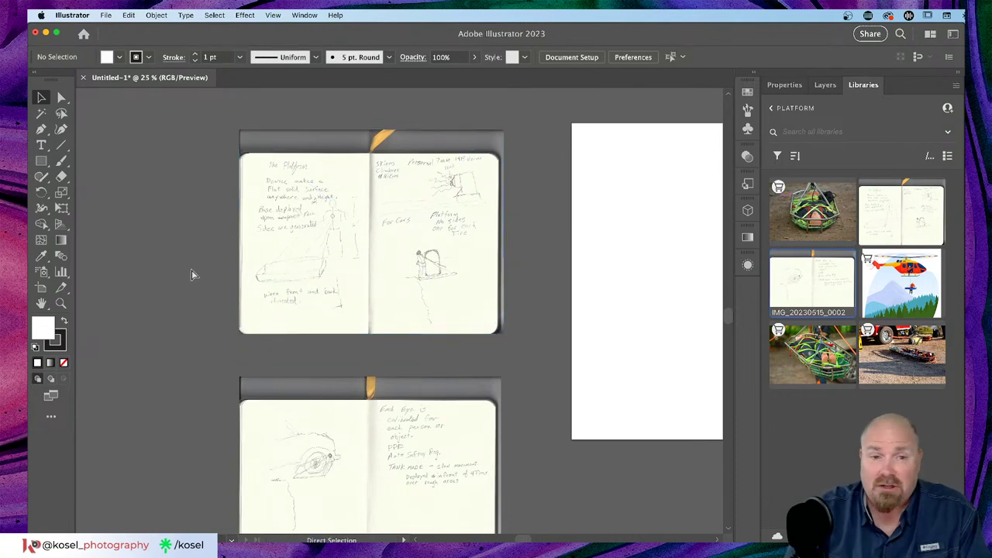
scroll(193, 271, up, 5)
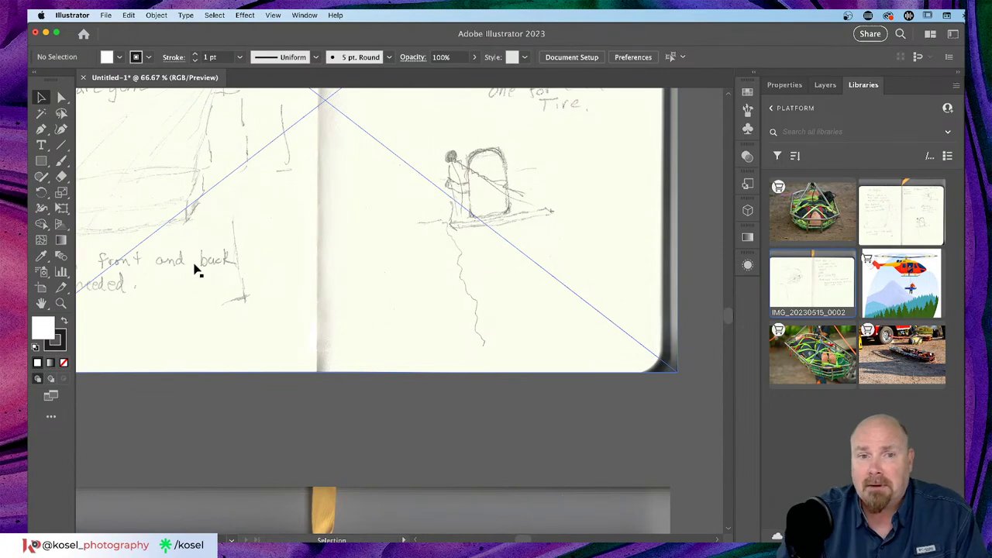
scroll(195, 269, up, 5)
scroll(196, 269, left, 5)
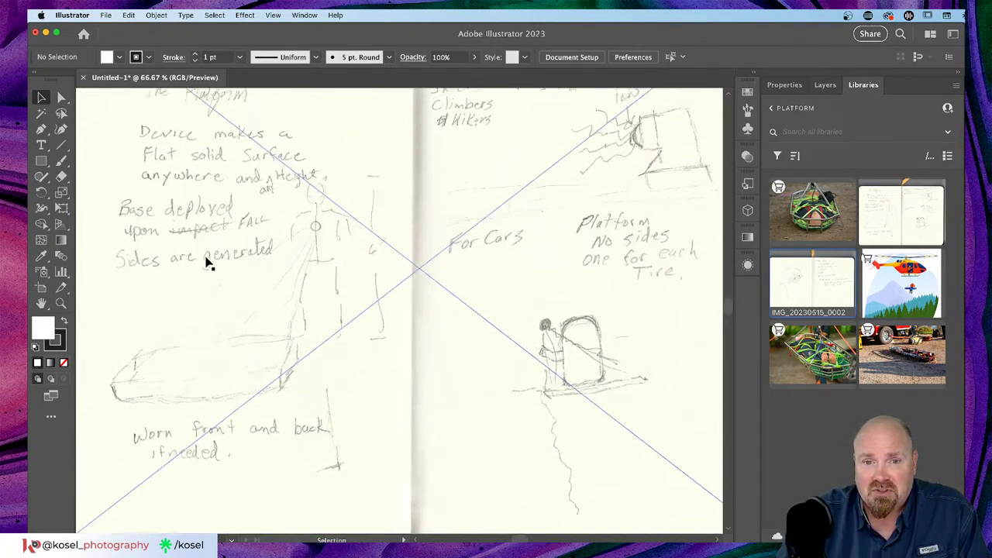
scroll(207, 262, up, 4)
scroll(206, 262, left, 6)
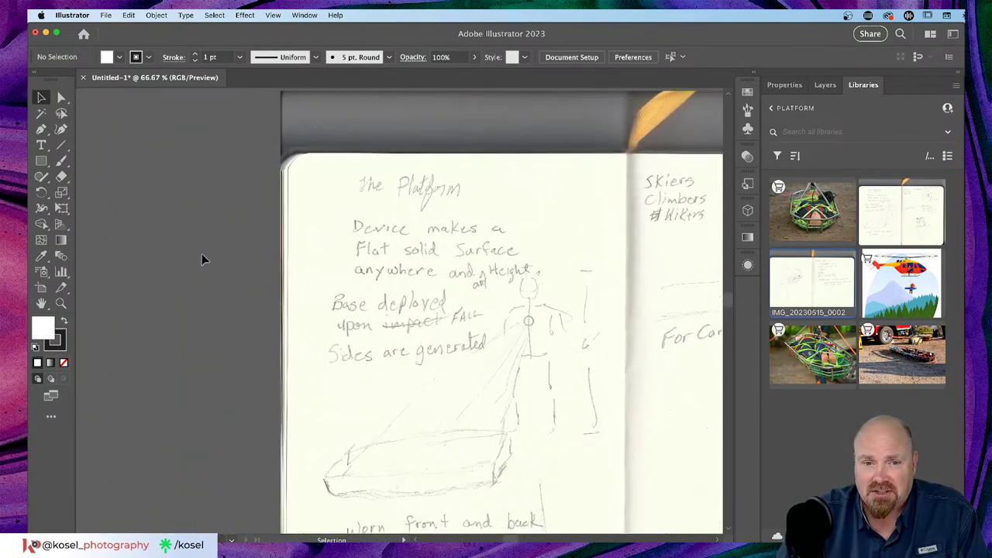
scroll(200, 253, down, 3)
scroll(200, 254, right, 2)
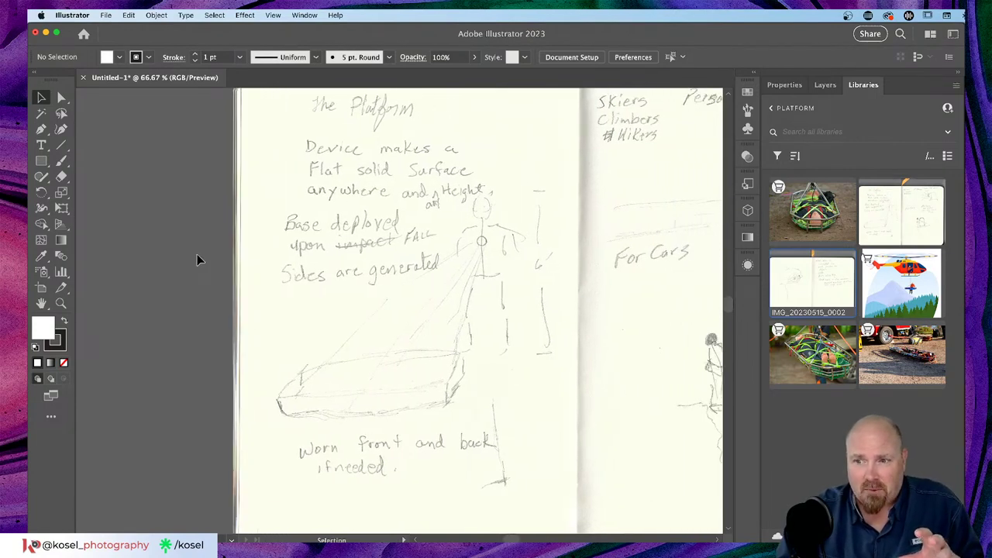
key(super+minus)
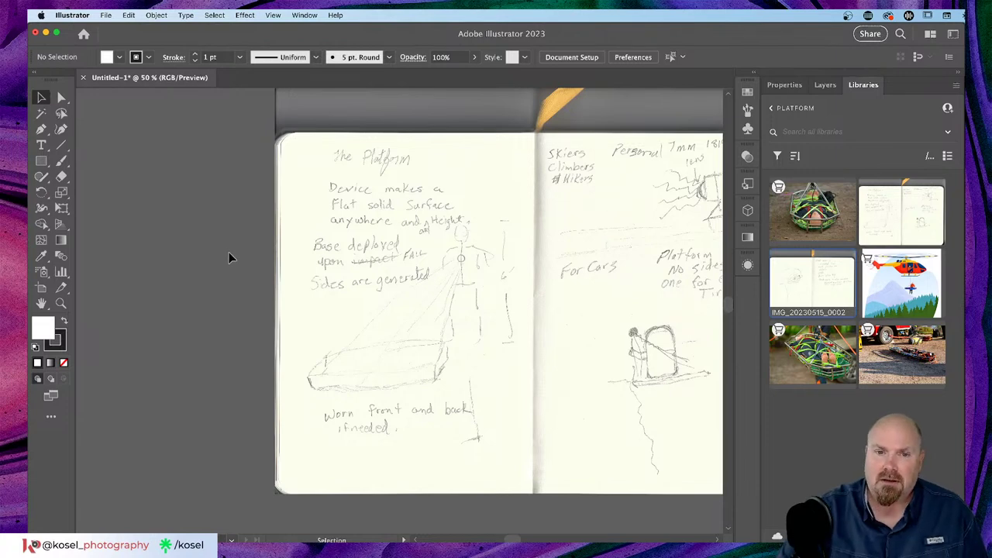
Move the first notebook scan slightly up and to the left on the pasteboard, and deselect it
click(333, 279)
click(255, 322)
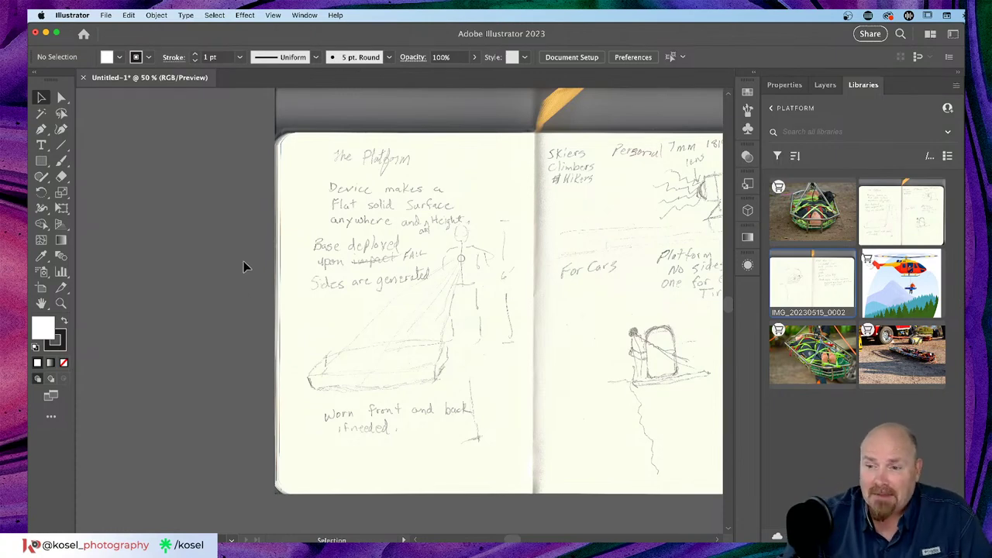
mouse_move(418, 319)
mouse_down()
mouse_move(336, 296)
mouse_move(343, 304)
mouse_up()
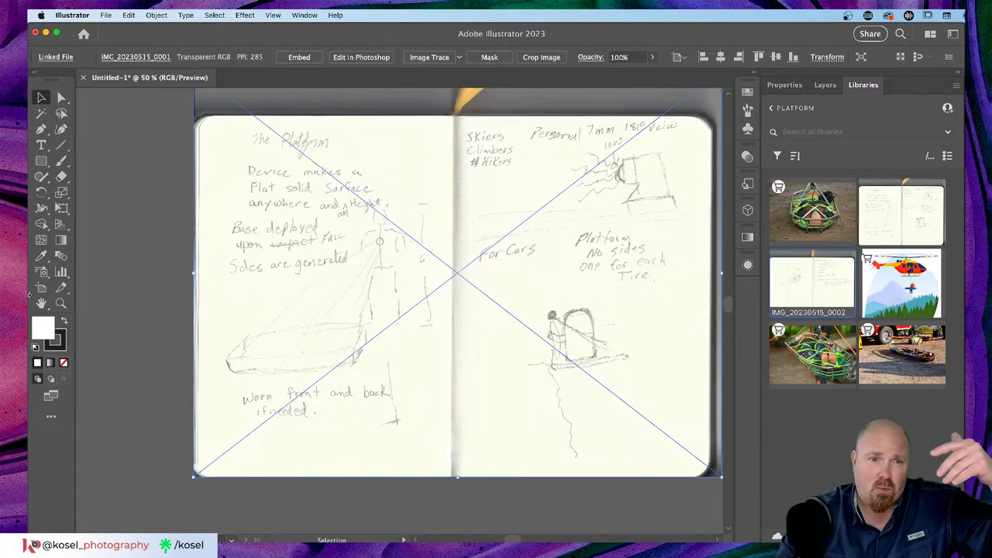
click(159, 293)
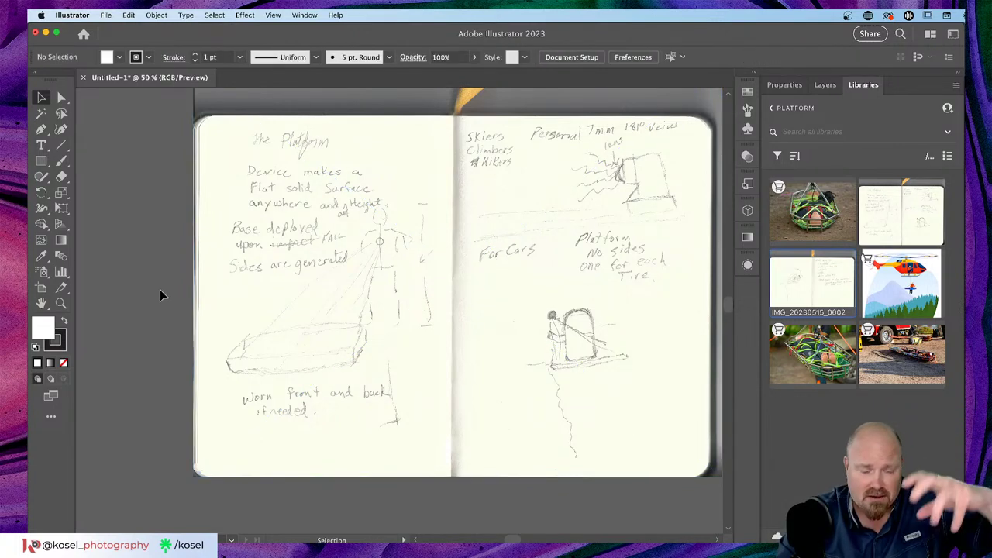
Inspect the lens and car platform sketches on the first scan, and move the scan up and to the right
key(super+equal)
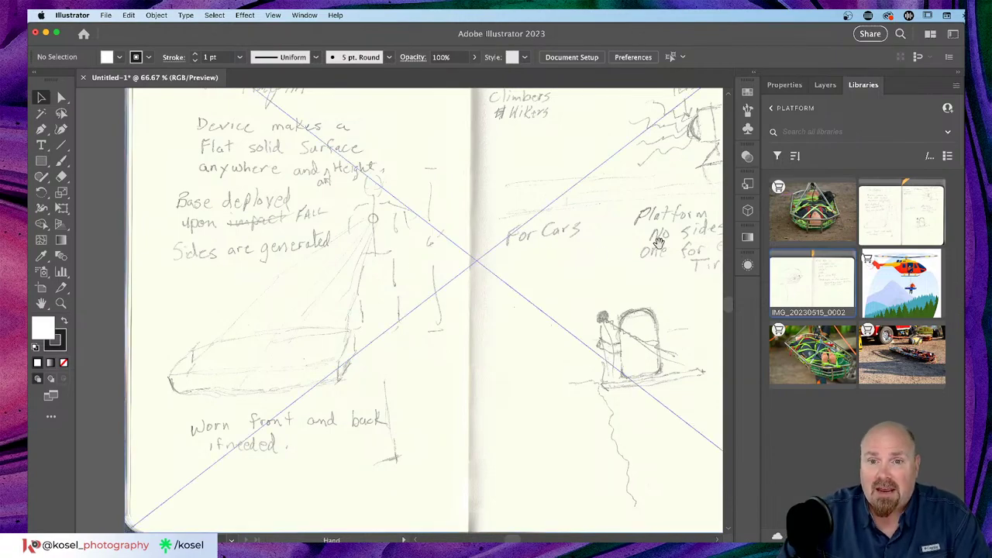
mouse_move(590, 258)
mouse_down()
mouse_move(417, 343)
mouse_move(427, 338)
mouse_up()
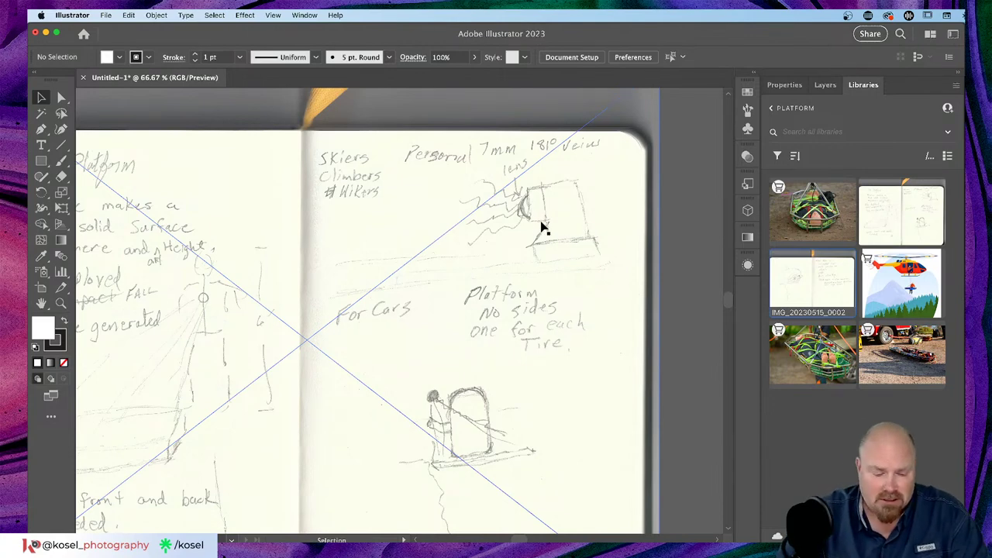
right_click(401, 301)
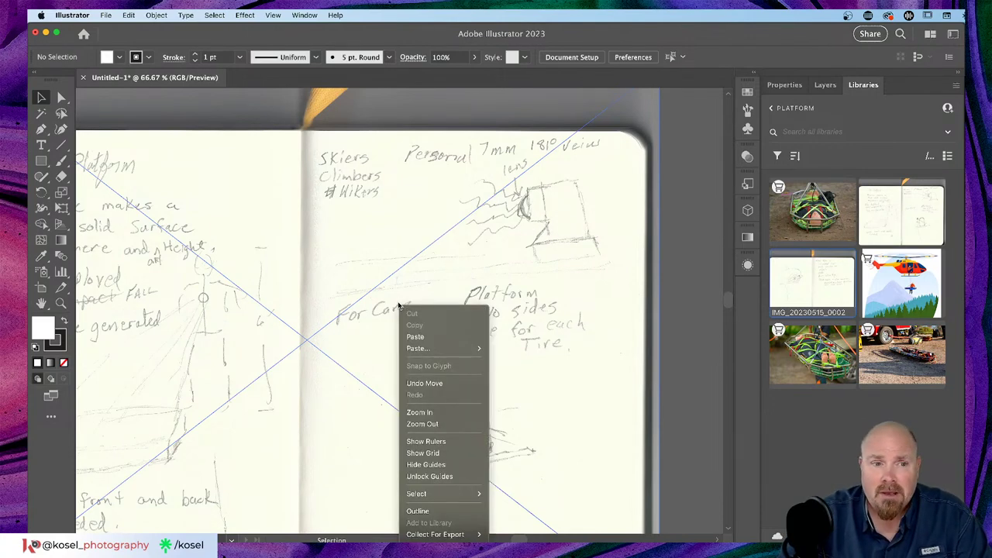
click(318, 324)
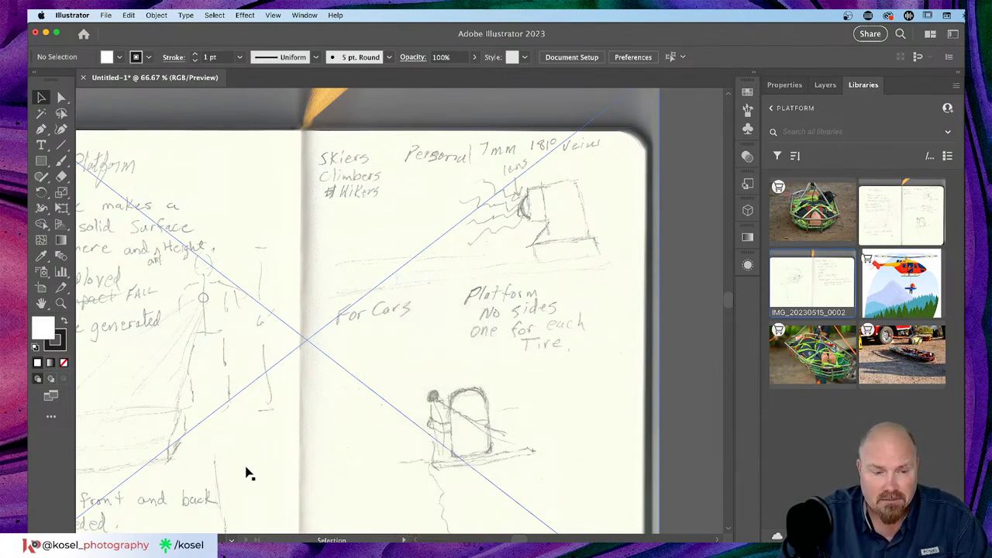
mouse_move(246, 472)
mouse_down()
mouse_move(328, 449)
mouse_move(336, 421)
mouse_up()
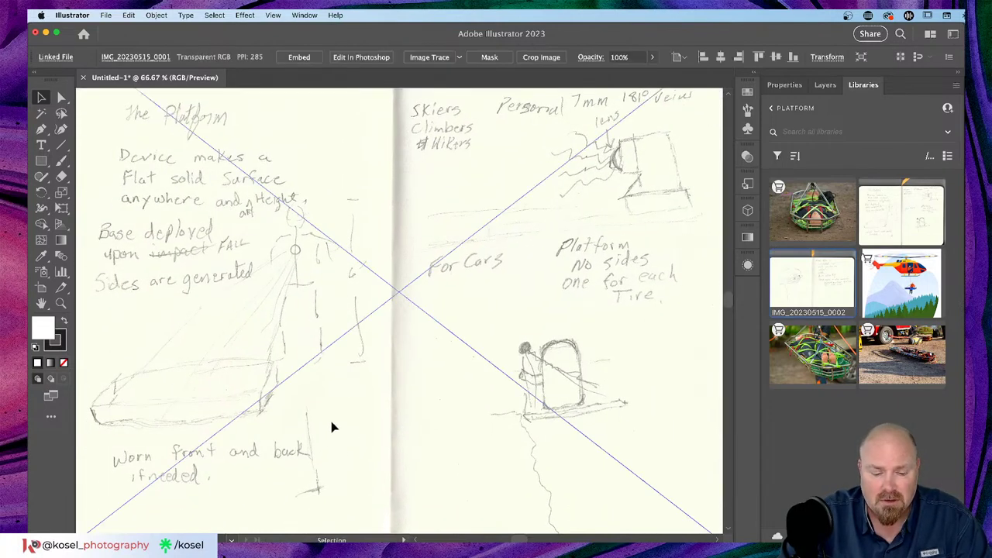
Examine the drawing of the figure projecting the platform and its surrounding notes on the first scan's left page
drag(224, 478, 426, 303)
drag(394, 332, 381, 344)
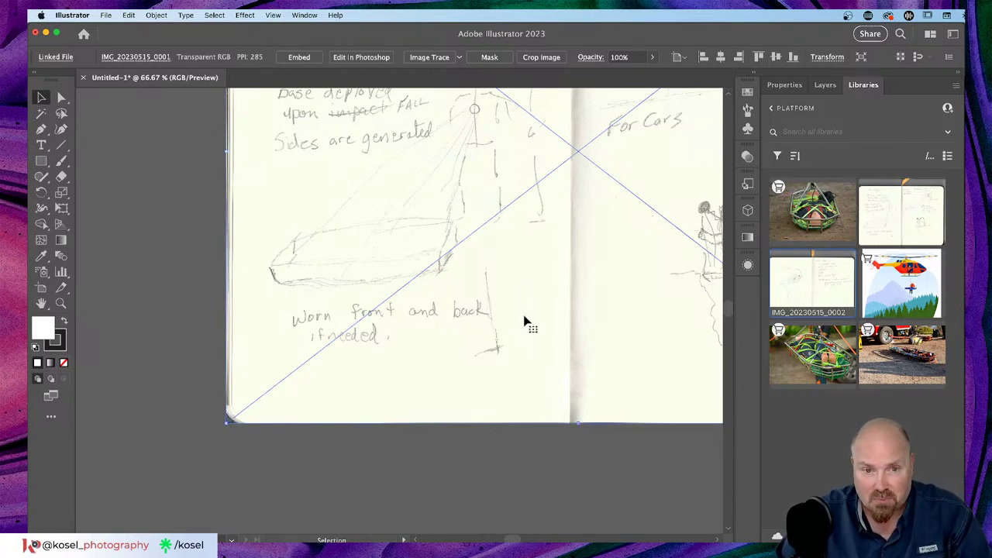
drag(527, 265, 473, 409)
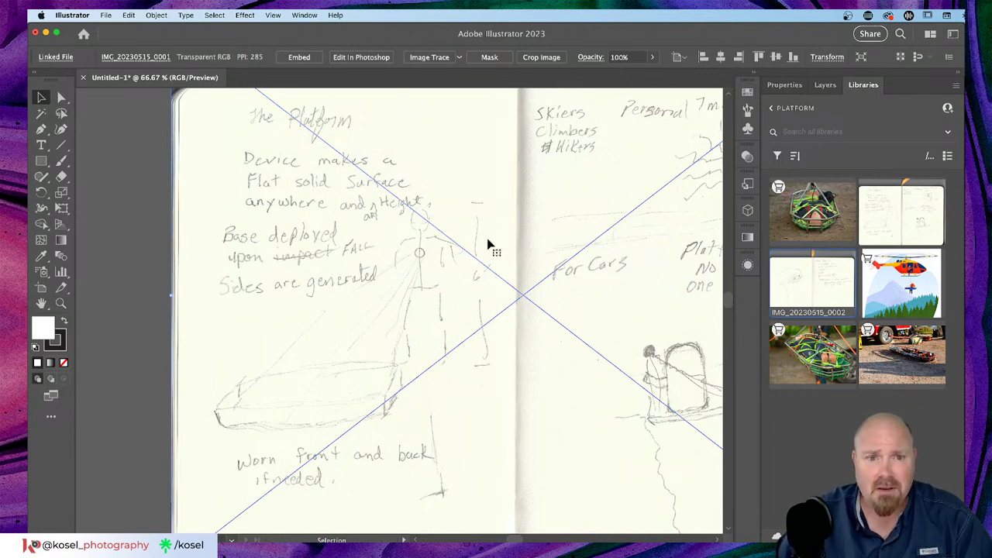
key(space)
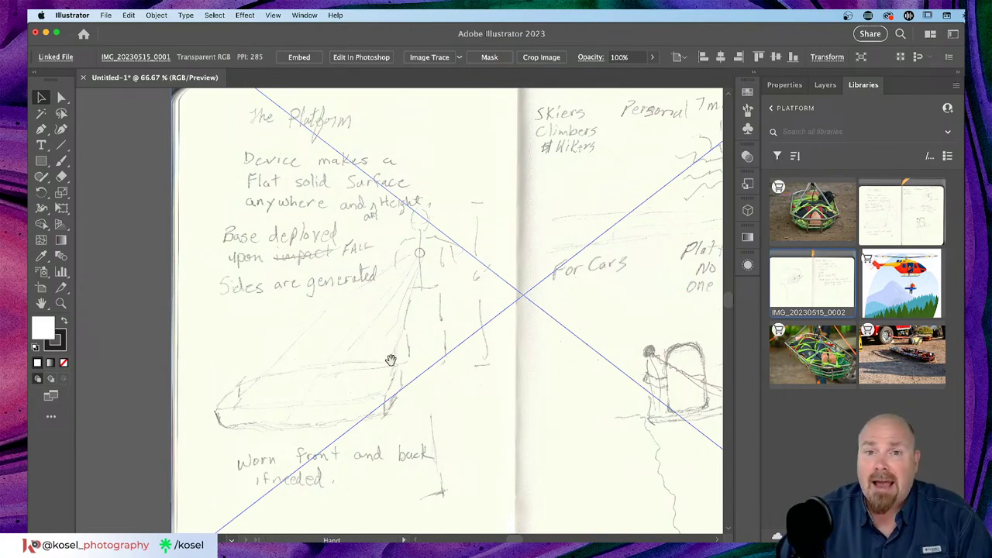
Examine the first scan's platform sketch and notes, then the lens and "For Cars" sketches on its right page
mouse_move(492, 362)
mouse_down()
mouse_move(400, 357)
mouse_move(366, 401)
mouse_up()
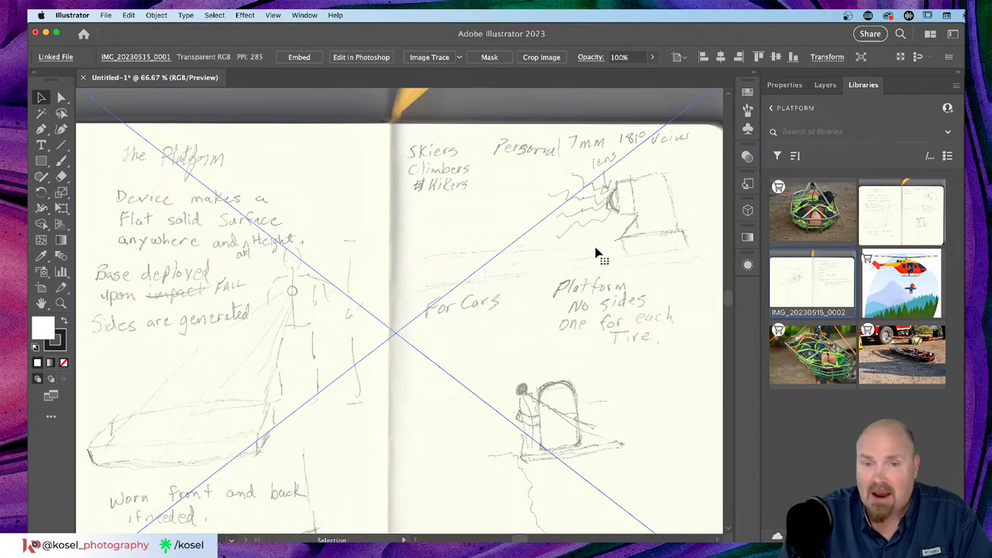
scroll(597, 248, right, 5)
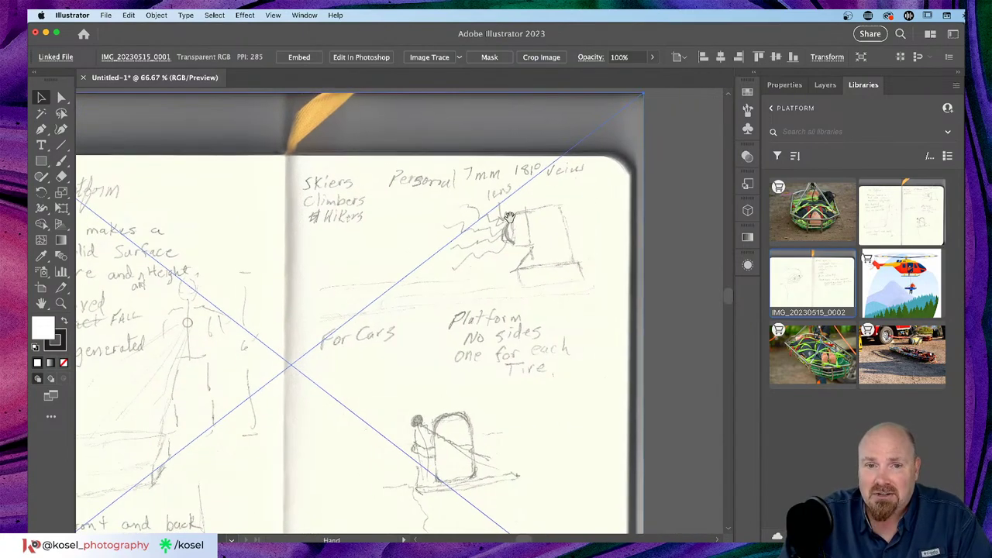
key(space)
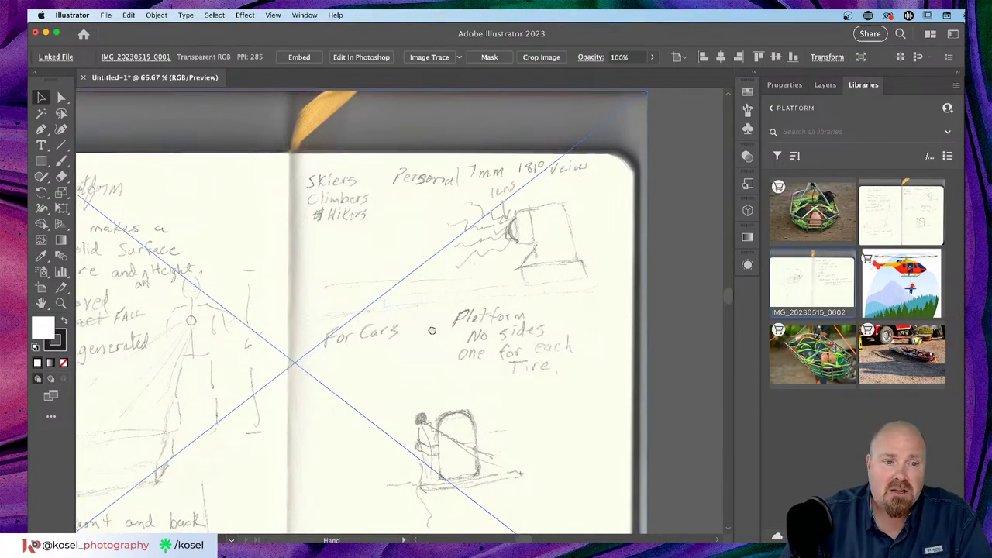
drag(427, 334, 688, 165)
scroll(520, 323, down, 2)
scroll(520, 323, left, 2)
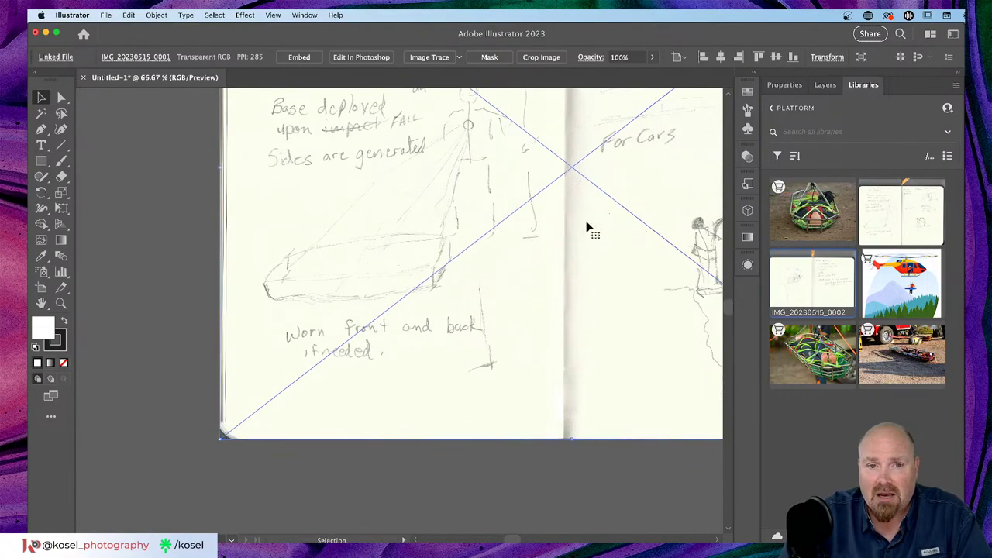
scroll(493, 244, up, 4)
scroll(493, 244, right, 2)
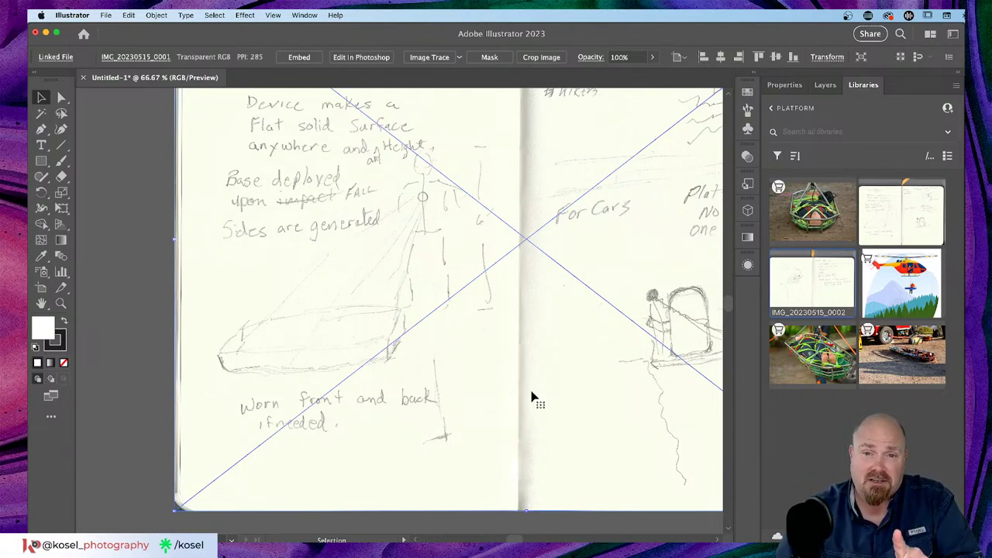
drag(532, 397, 341, 413)
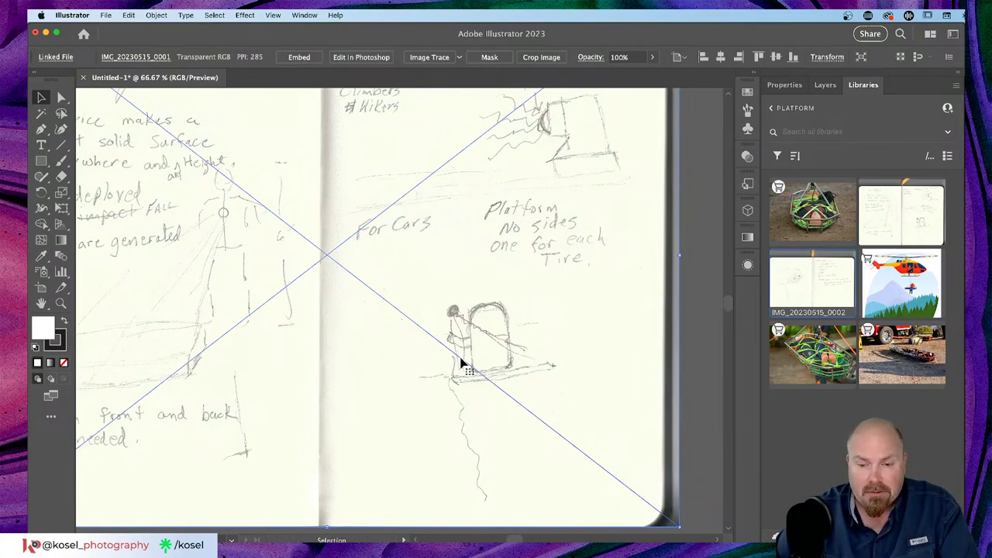
Examine the car wheel sketch and the "Each Eye is calibrated" and "Tank Mode" notes on the second scan
drag(408, 399, 542, 127)
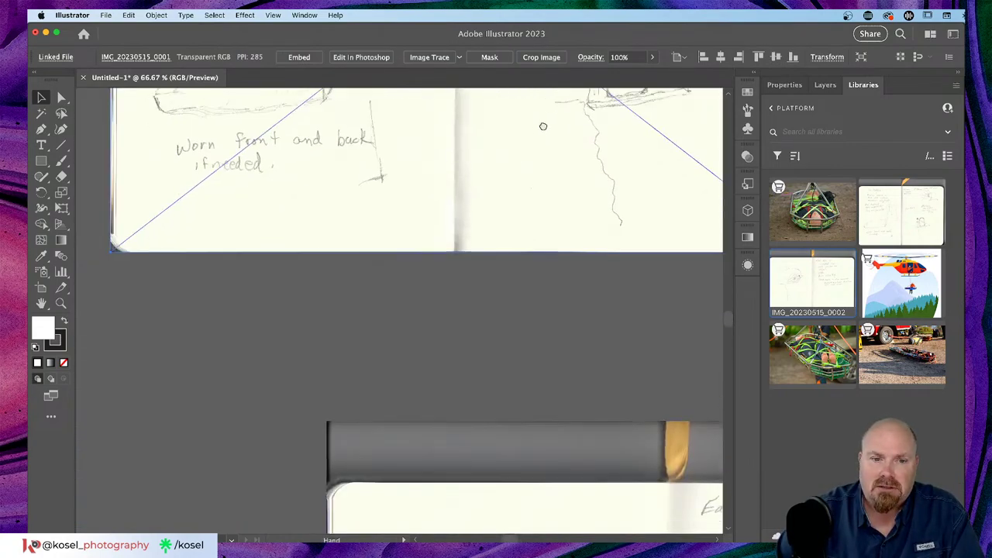
scroll(584, 379, down, 8)
scroll(451, 341, down, 1)
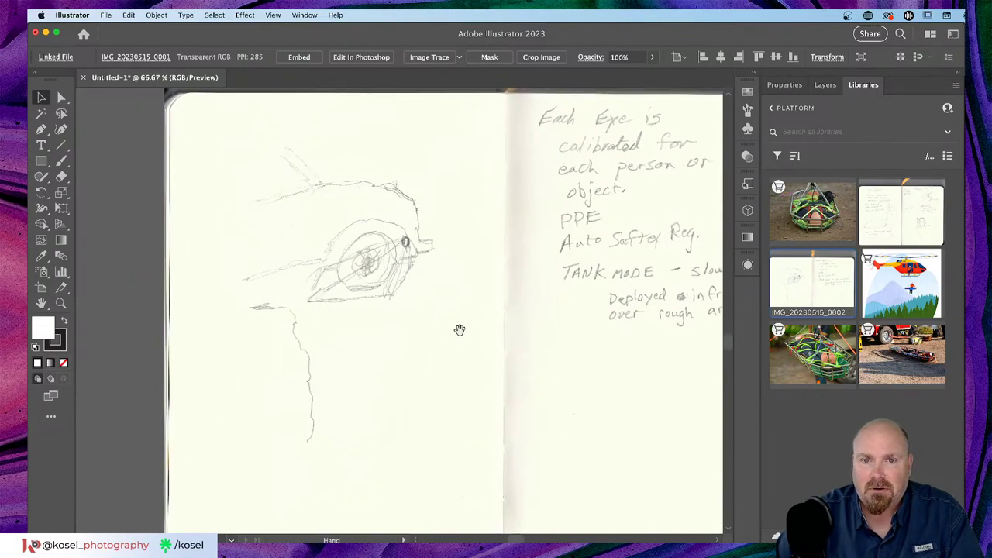
drag(460, 331, 555, 333)
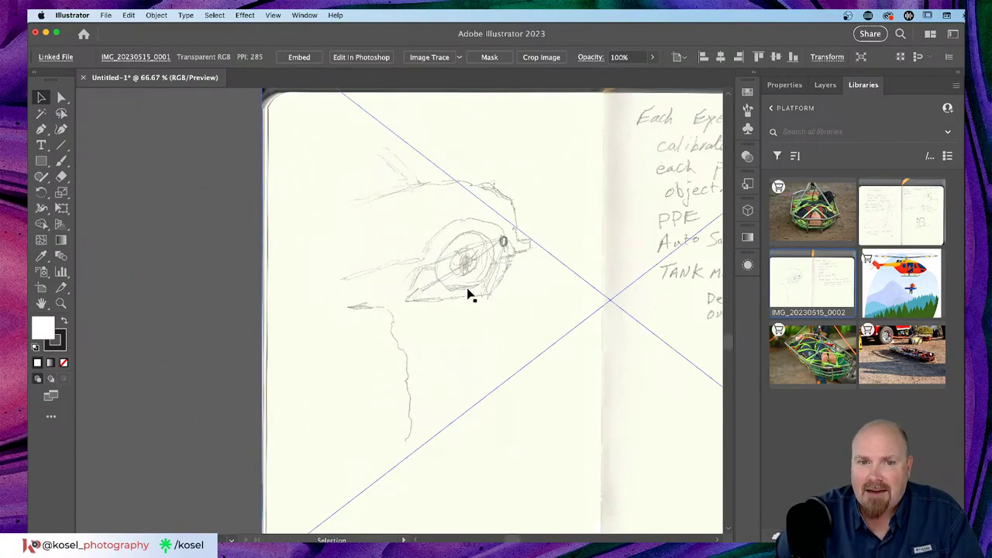
key(space)
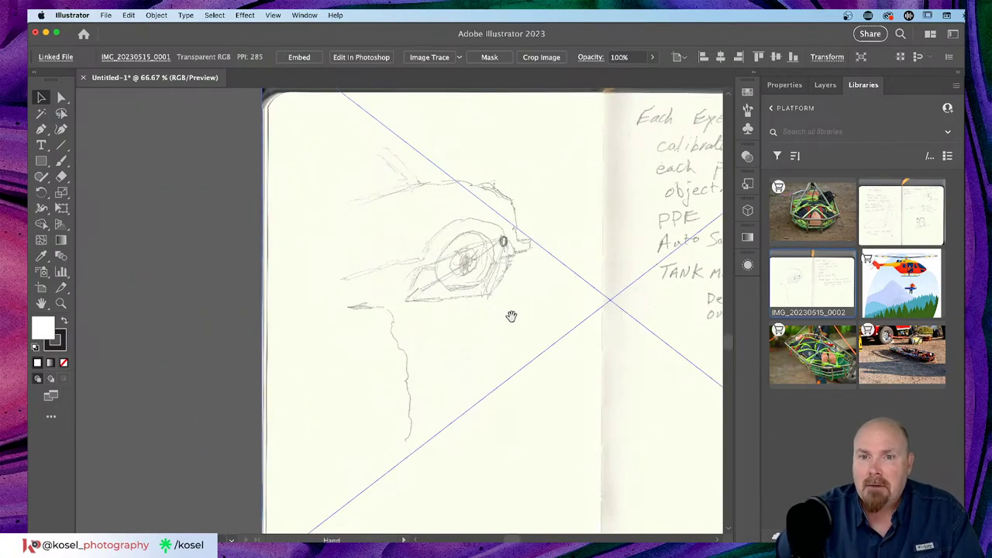
drag(509, 319, 210, 317)
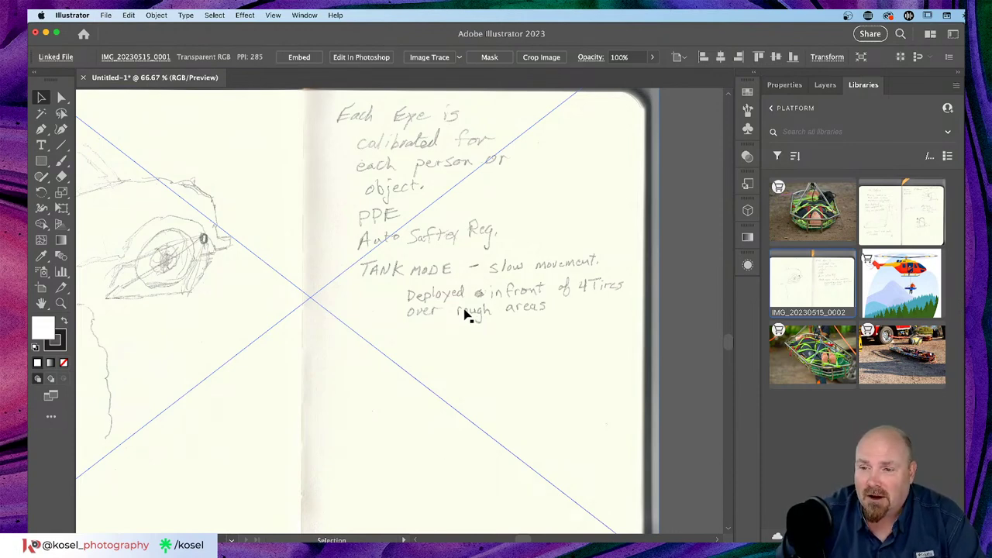
Deselect the first notebook scan and look over both scans together on the pasteboard
key(super+minus)
key(super+minus)
key(super+minus)
key(super+minus)
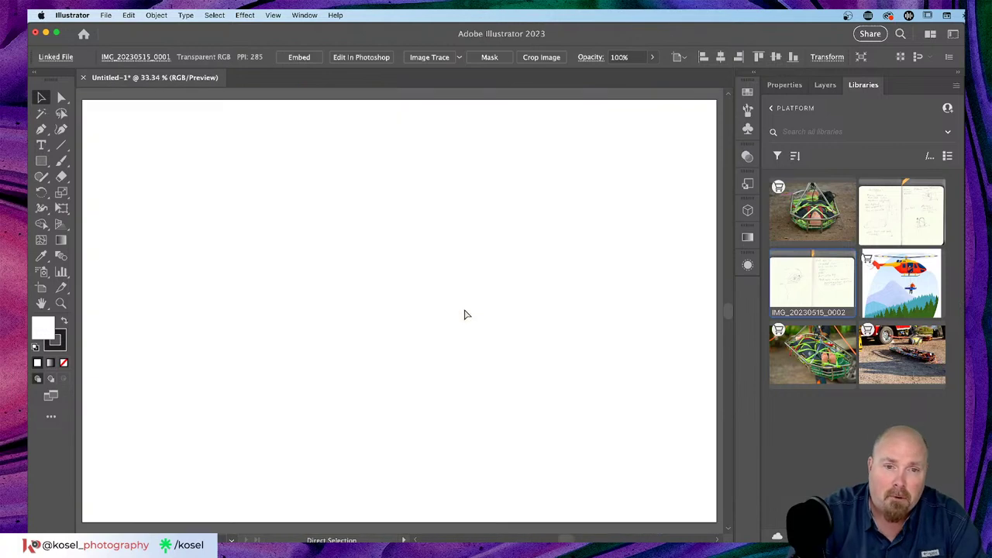
click(271, 443)
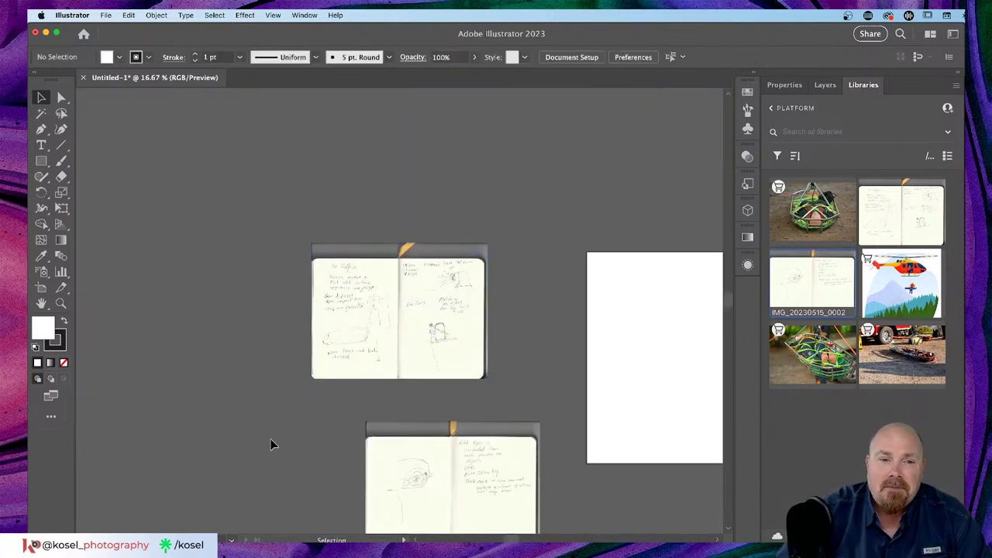
key(space)
drag(346, 406, 427, 301)
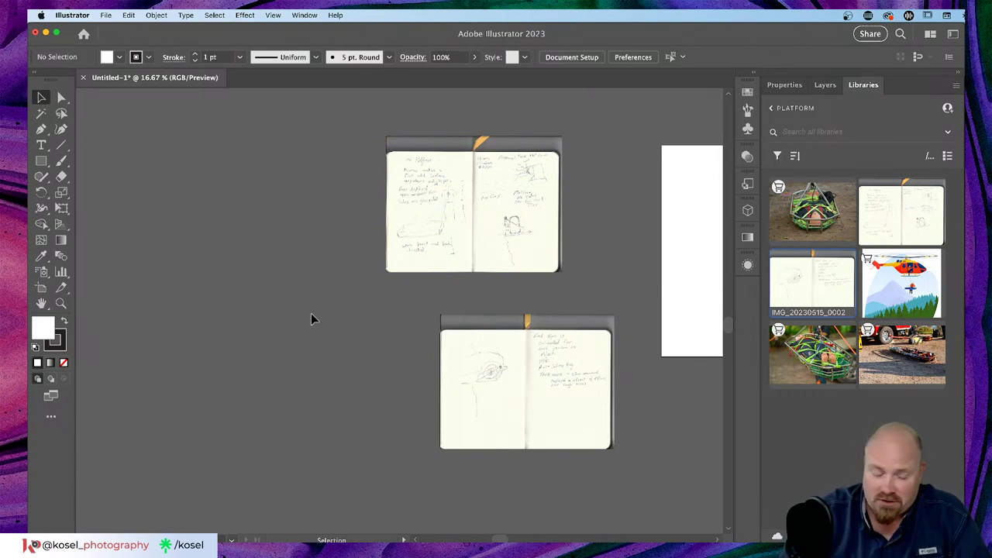
key(a)
key(super+equal)
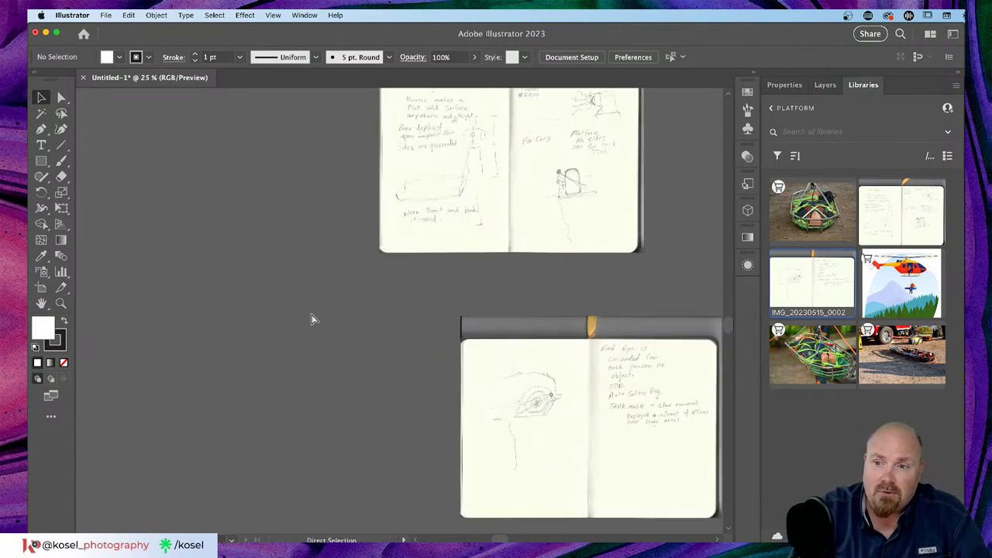
key(space)
mouse_move(511, 248)
mouse_down()
mouse_move(328, 377)
mouse_move(363, 365)
mouse_up()
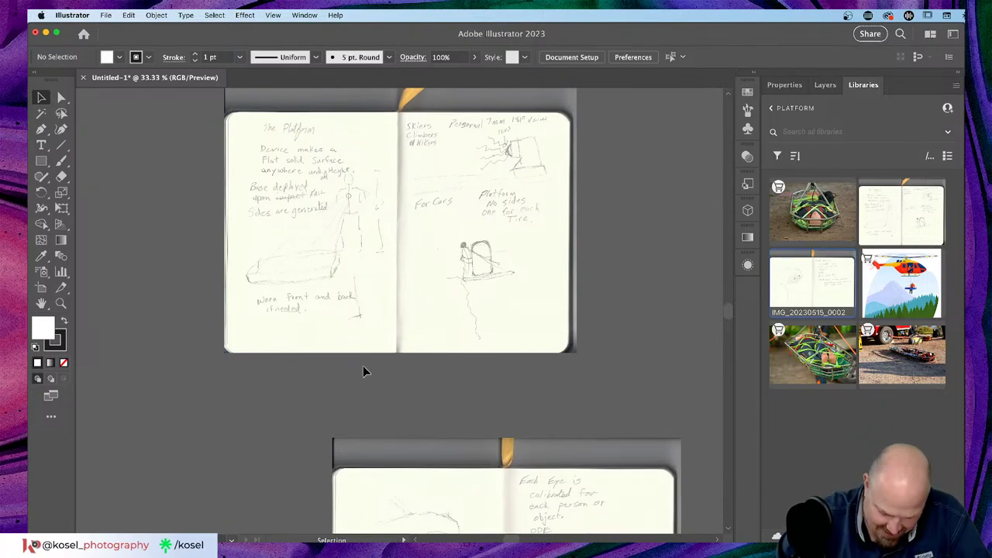
drag(365, 369, 381, 308)
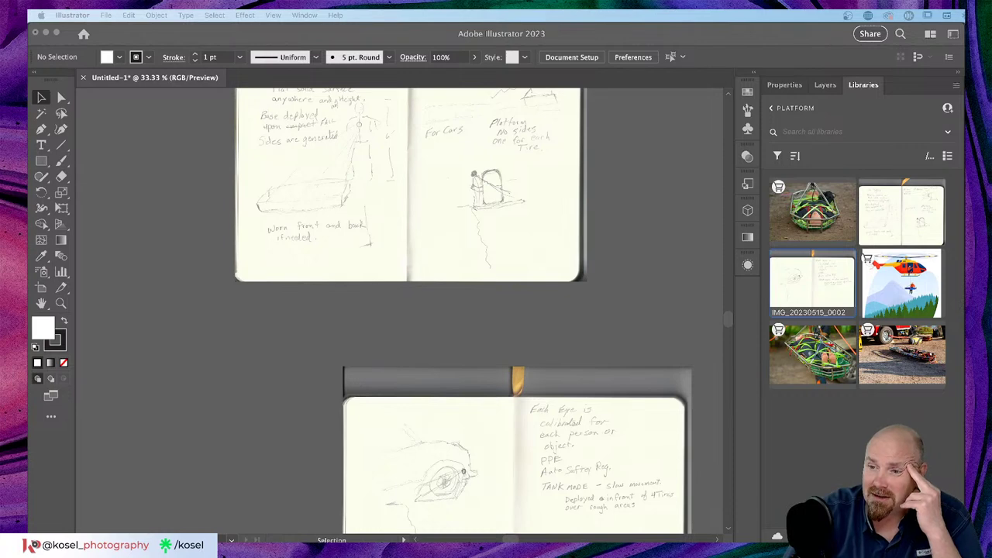
click(294, 311)
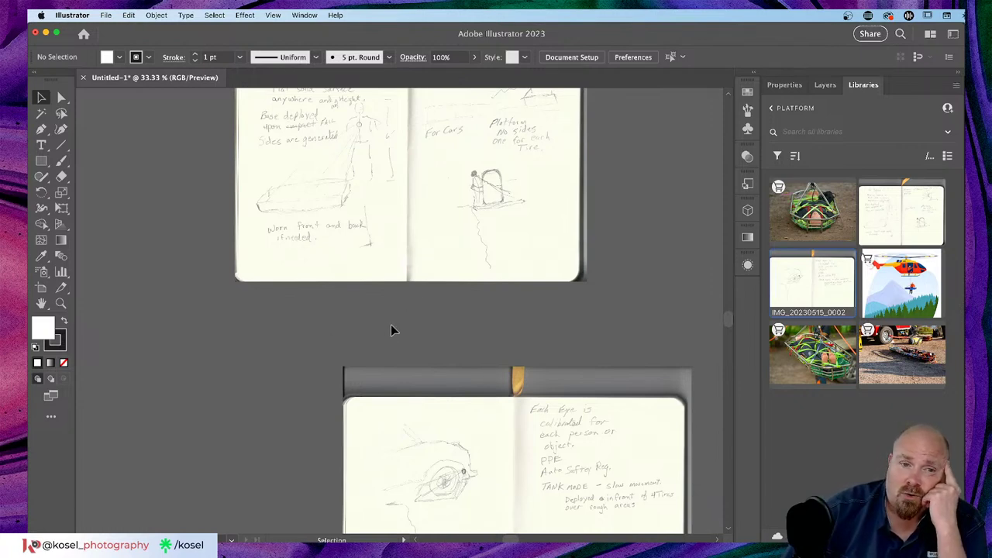
key(space)
drag(401, 253, 383, 350)
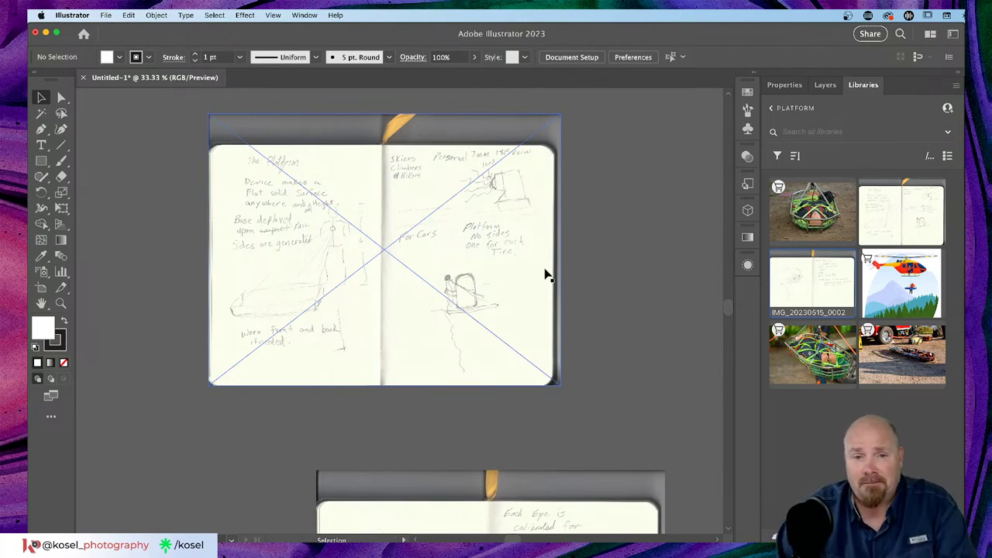
click(644, 273)
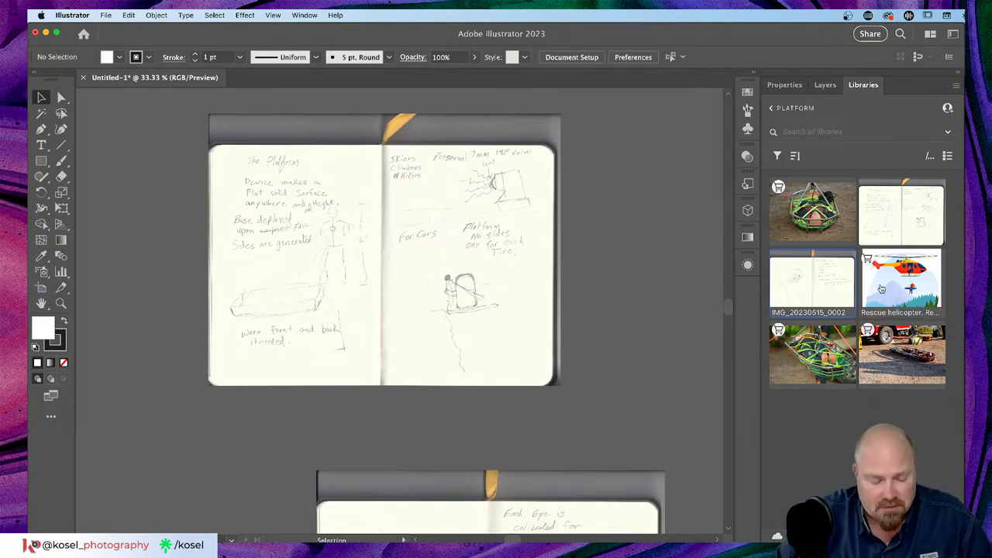
mouse_move(827, 350)
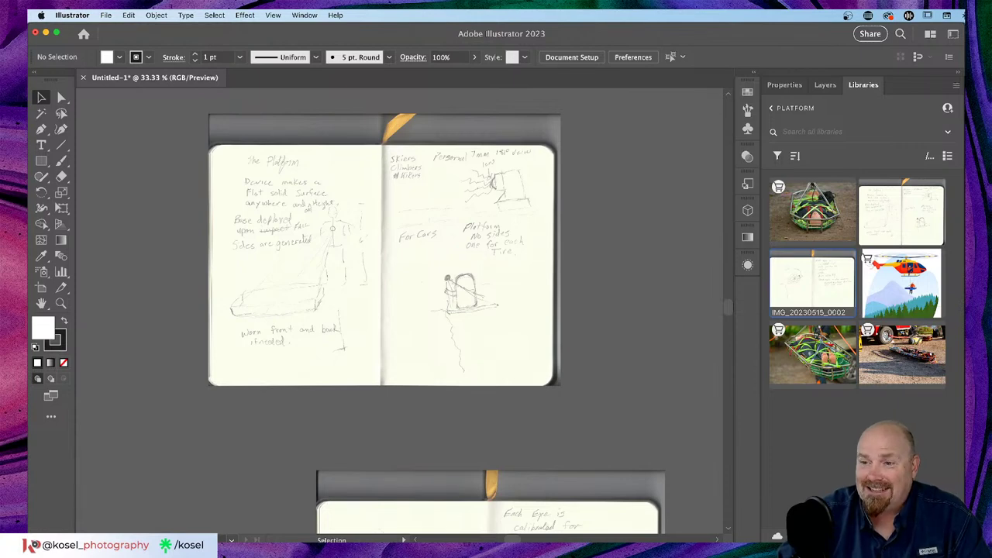
click(361, 281)
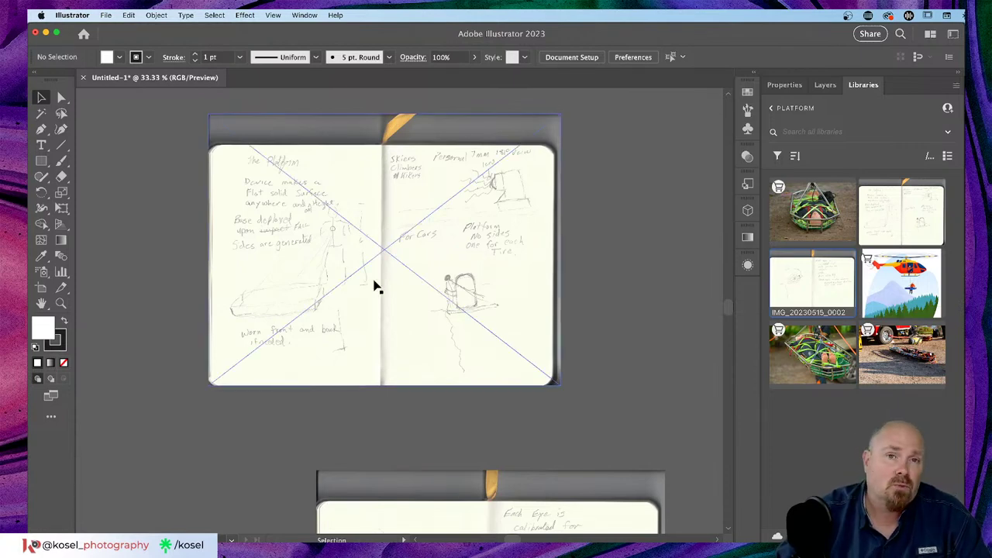
Switch to Chrome and review the stretcher images in the Adobe Express "rescue" design, enlarging the white backboard and the blue stretcher
key(super+Tab)
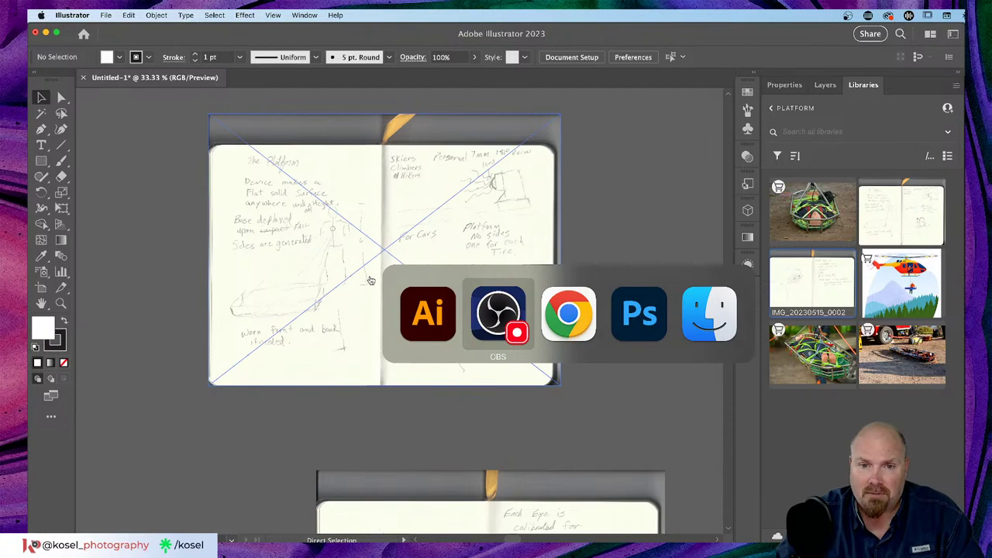
key(super+Tab)
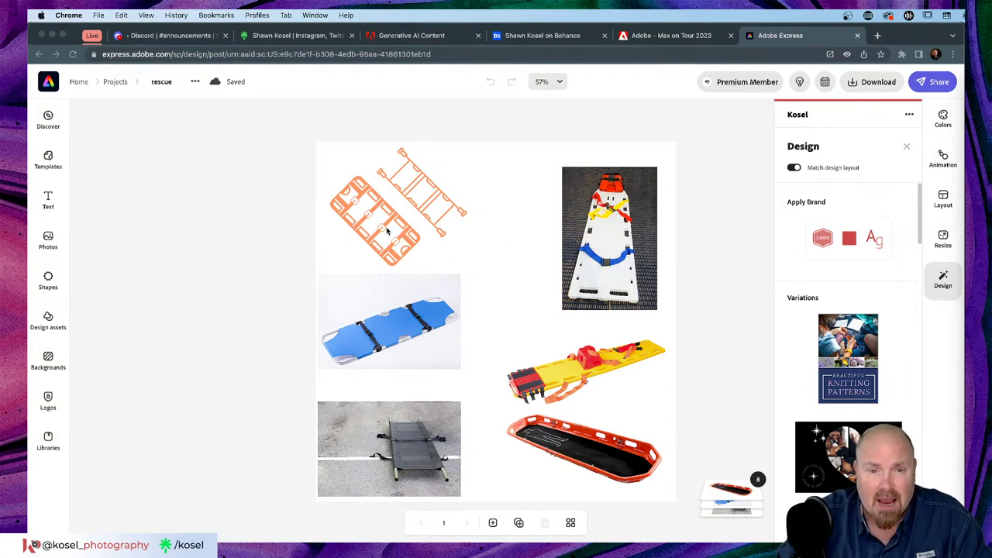
click(614, 252)
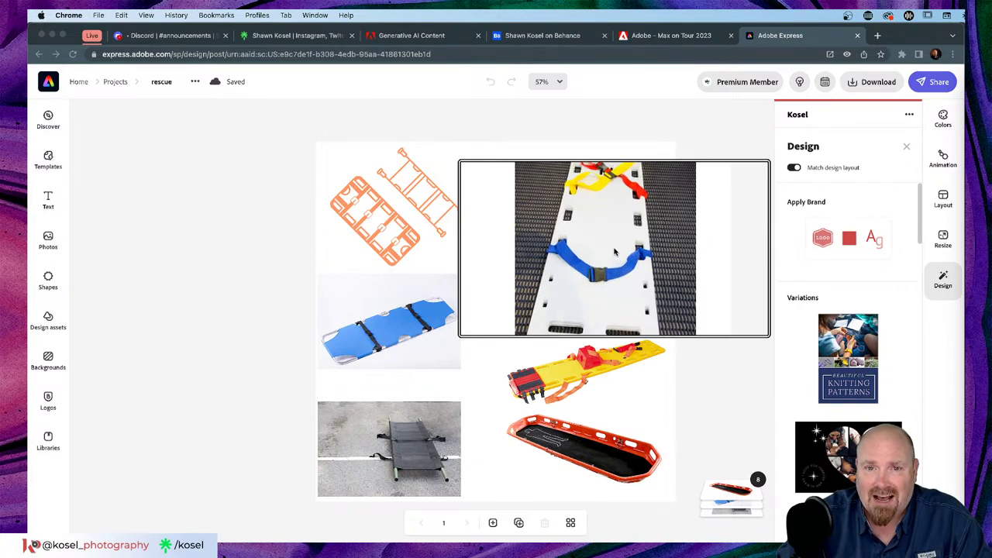
click(375, 354)
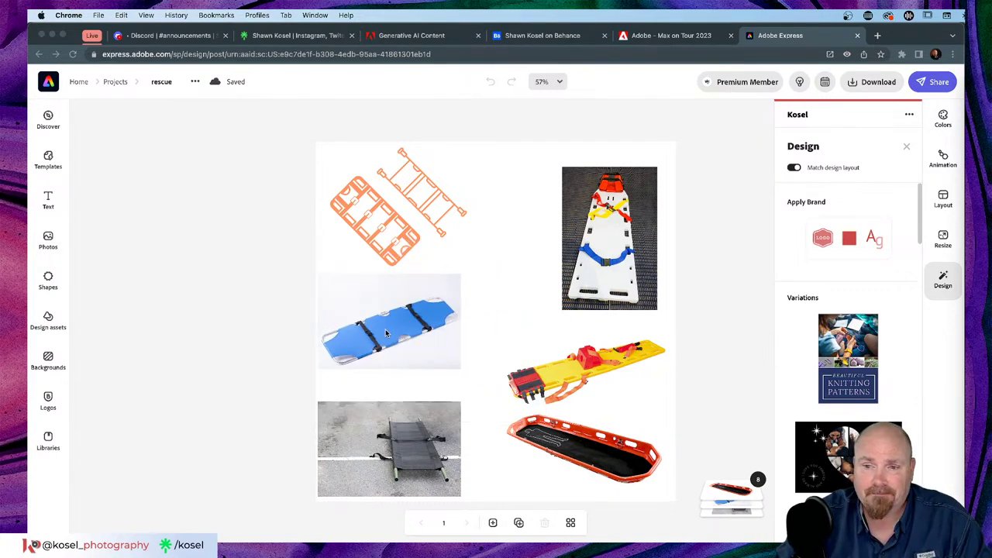
mouse_move(426, 461)
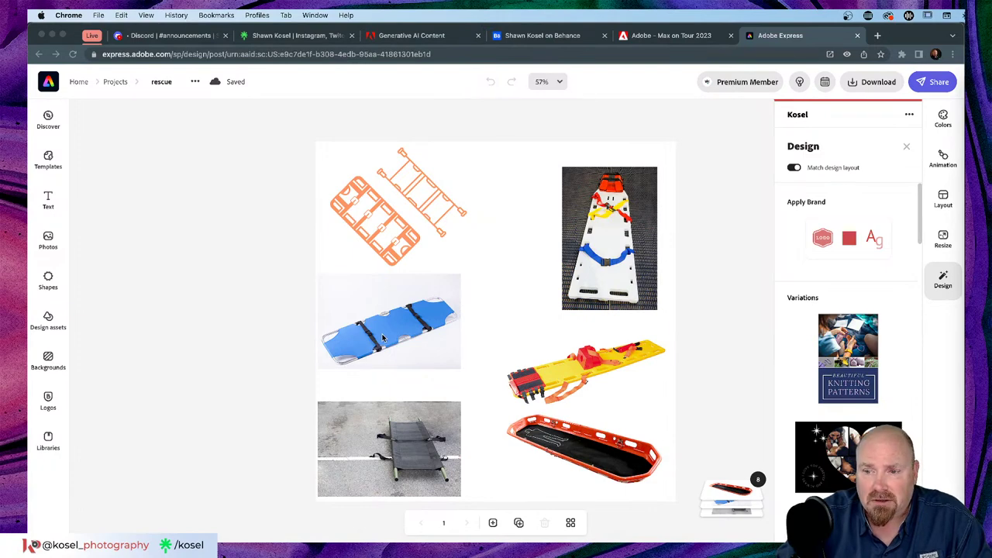
mouse_move(381, 335)
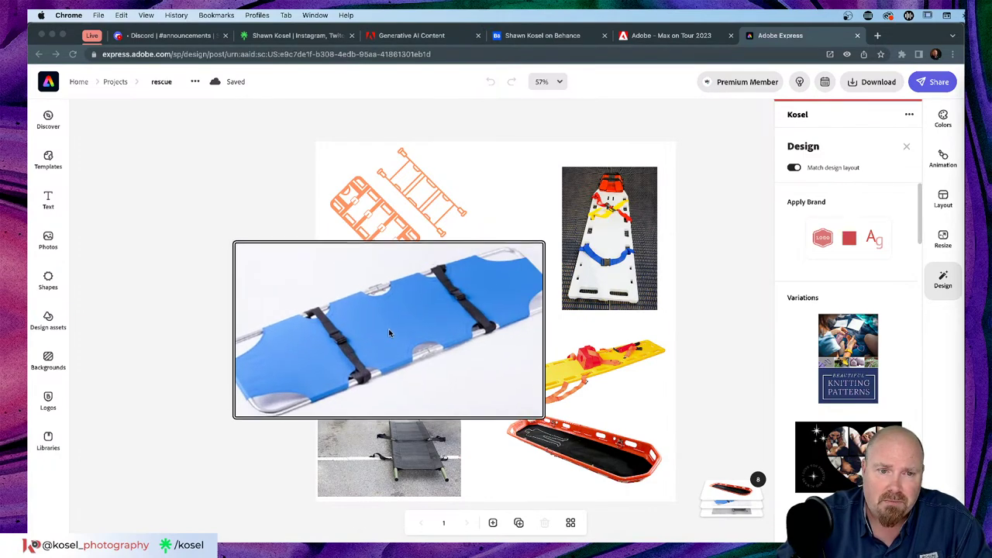
drag(372, 326, 394, 331)
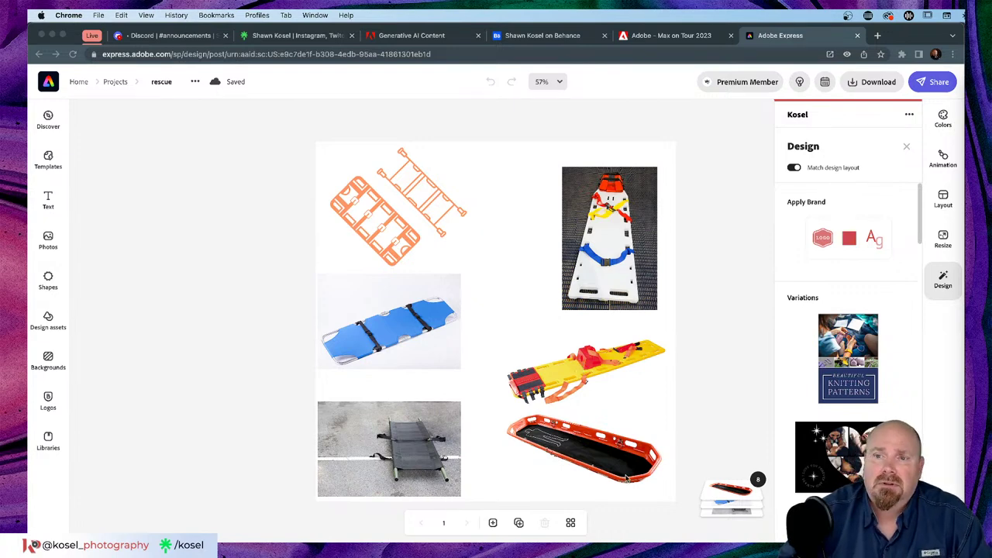
Open rescue.pdf from the Downloads folder in Adobe Illustrator 2023 and fit its artboard to the window
click(181, 526)
right_click(581, 205)
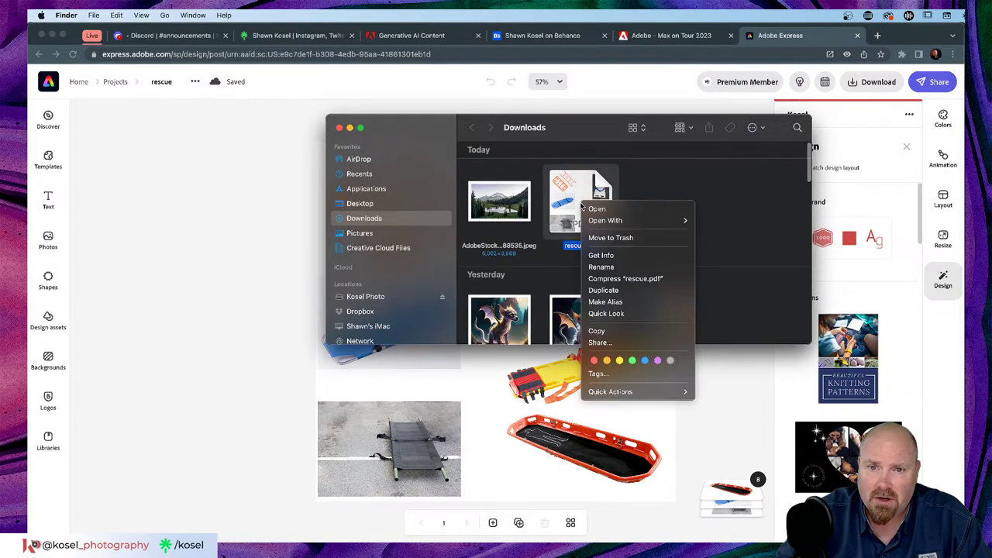
mouse_move(627, 223)
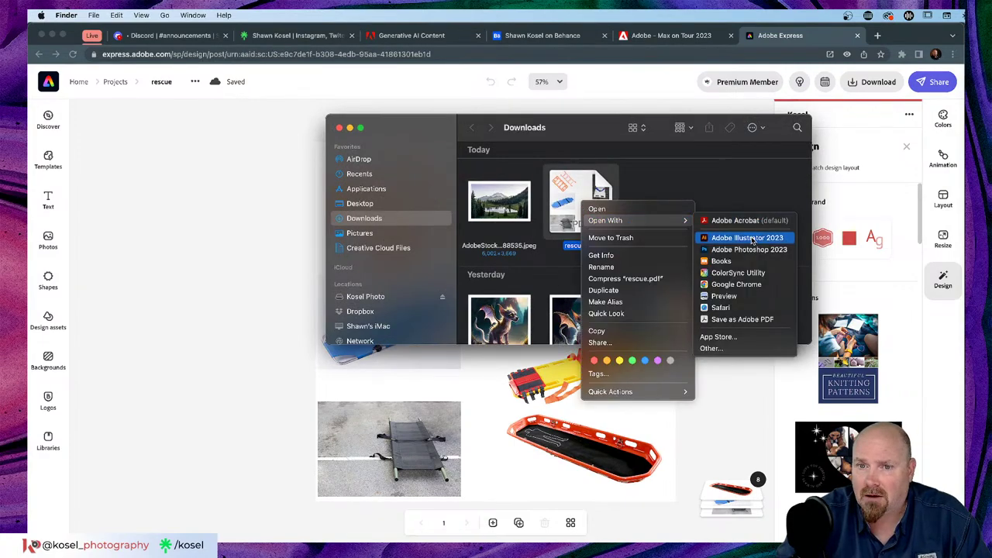
click(748, 238)
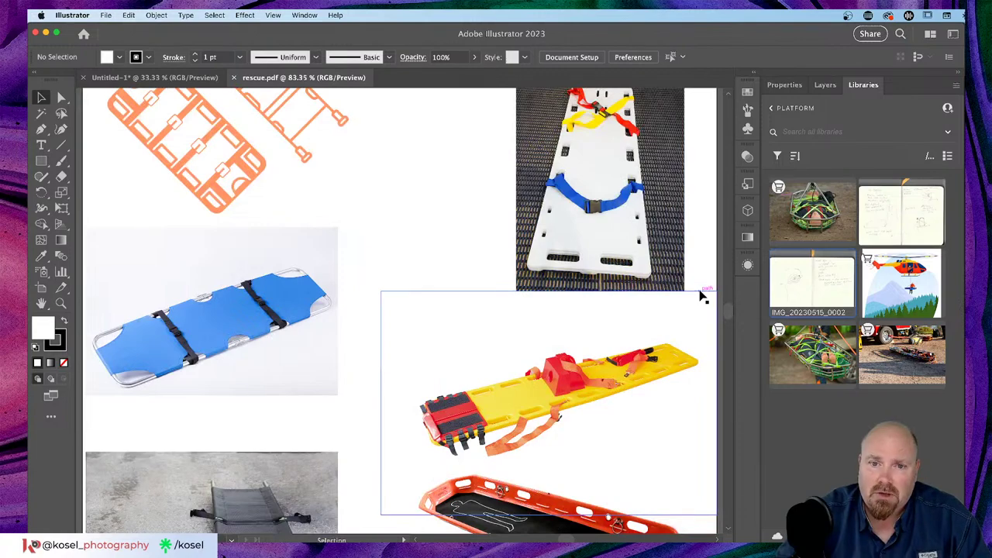
key(super+0)
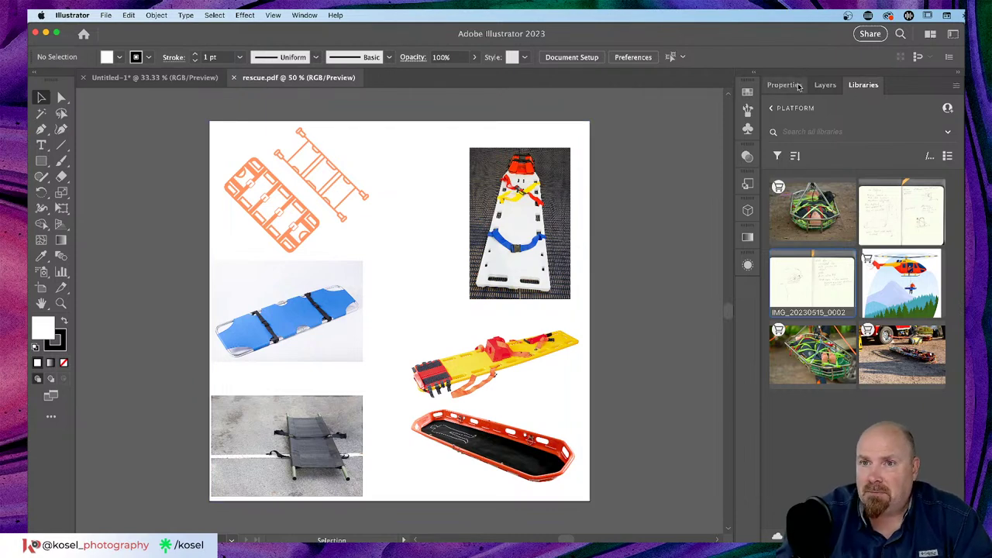
Expand Layer 1 to list its objects and select the yellow backboard image on the artboard
click(826, 84)
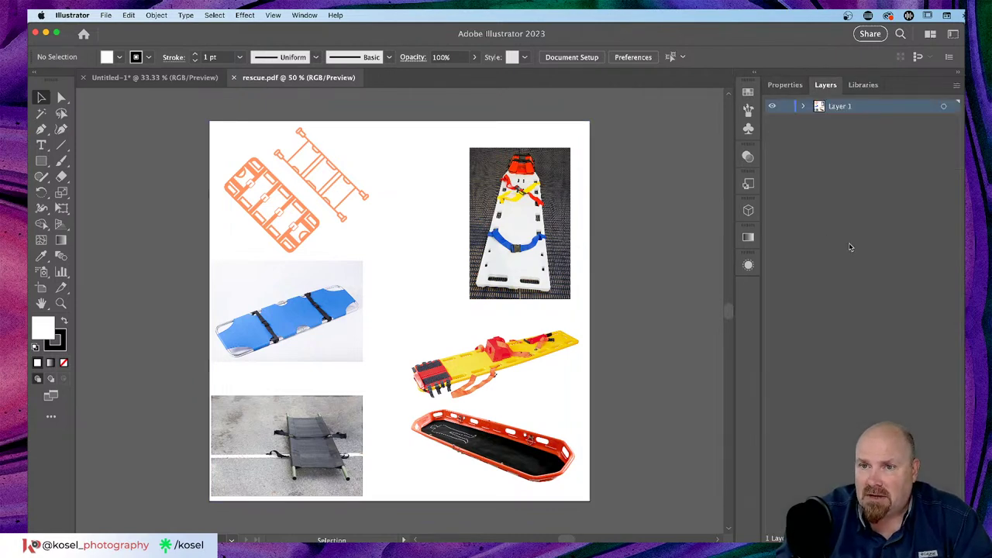
click(803, 106)
click(416, 373)
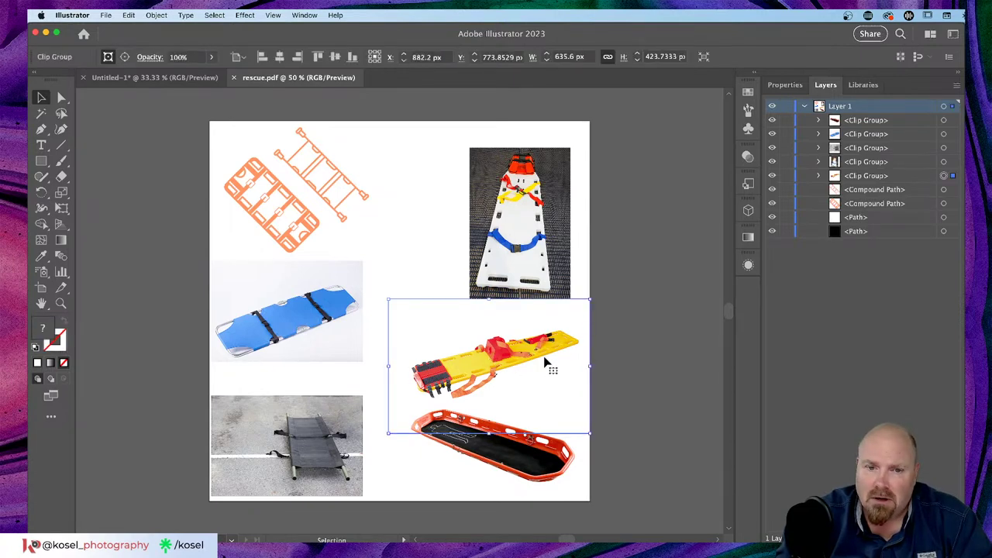
Expand the yellow backboard's nested clip groups down to the image, deselect everything, and return to the Untitled-1 document with the notebook scans
click(818, 176)
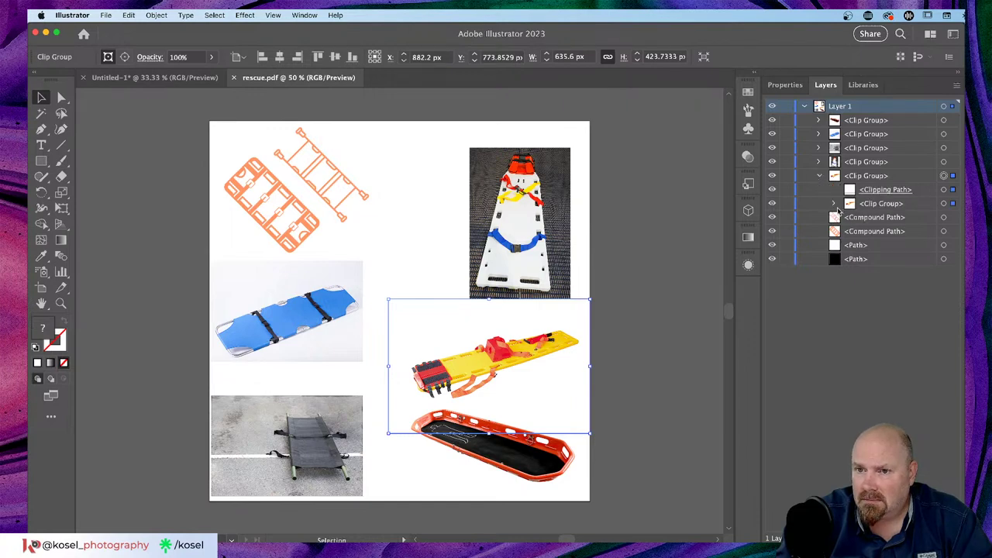
click(834, 204)
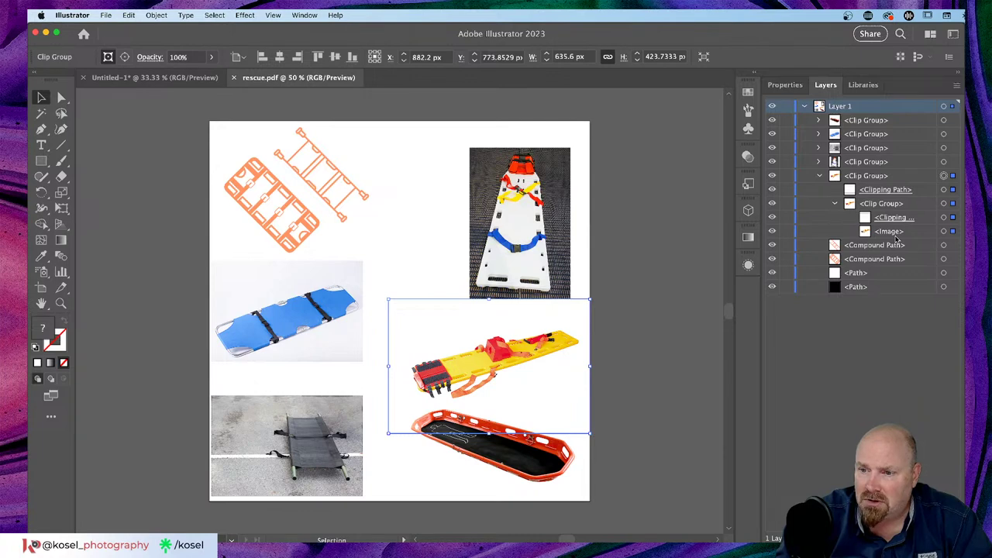
click(684, 306)
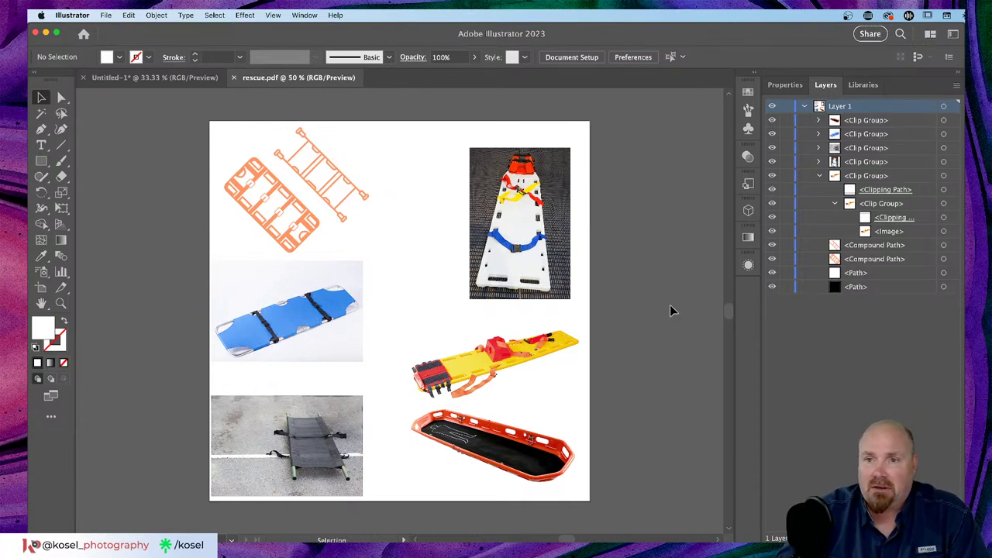
click(141, 77)
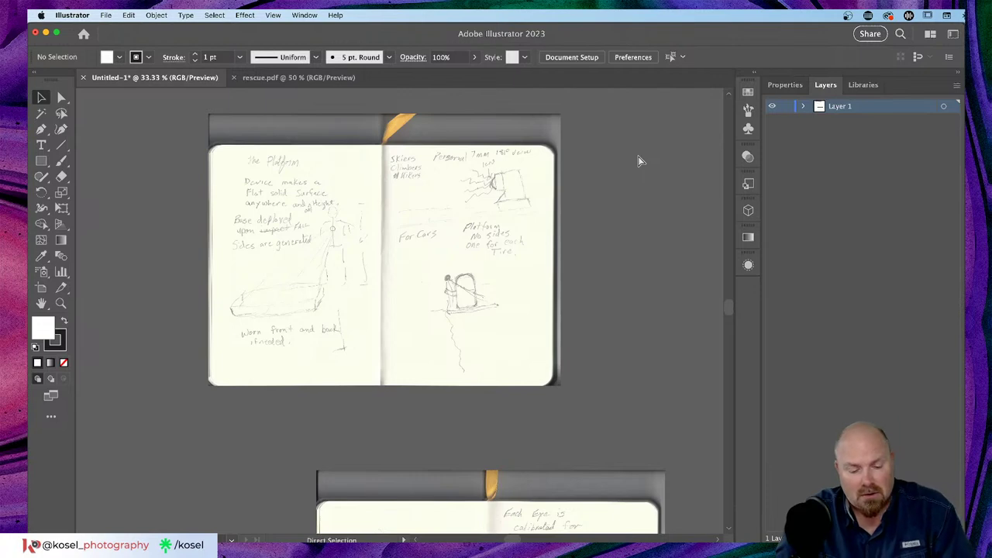
Switch to Chrome and open the Text to image generator of Adobe Firefly (firefly.adobe.com) in a new tab
key(super+Tab)
key(super+Tab)
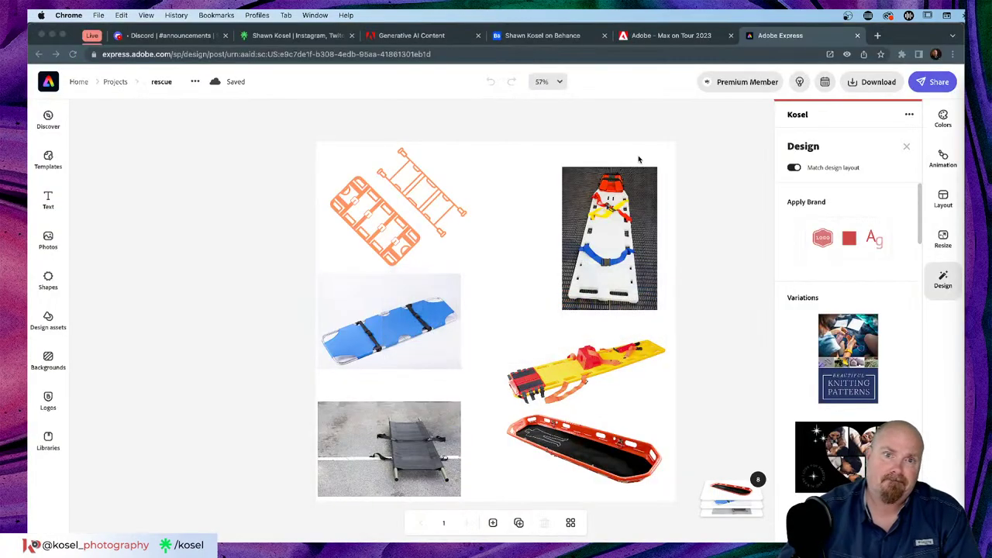
click(877, 35)
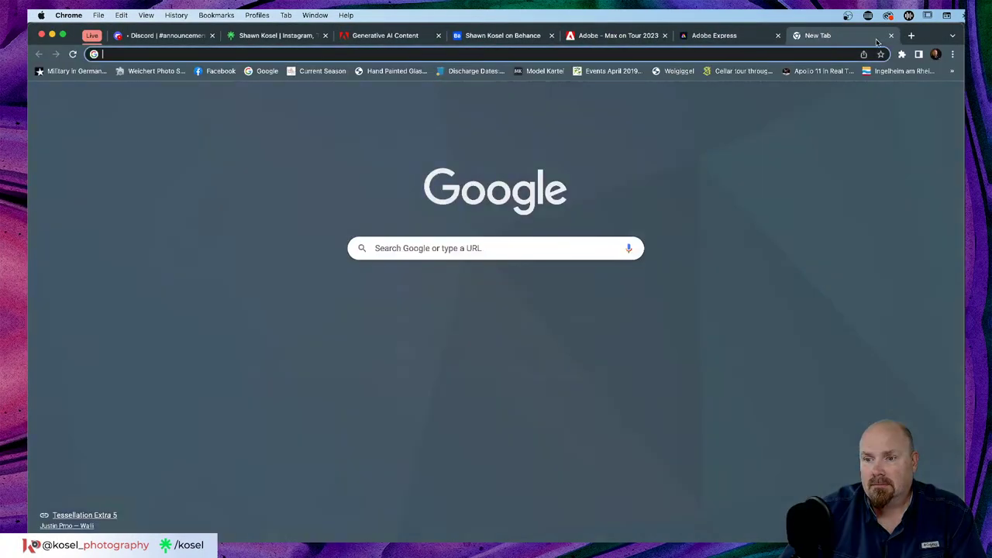
text(firefly.adobe.com)
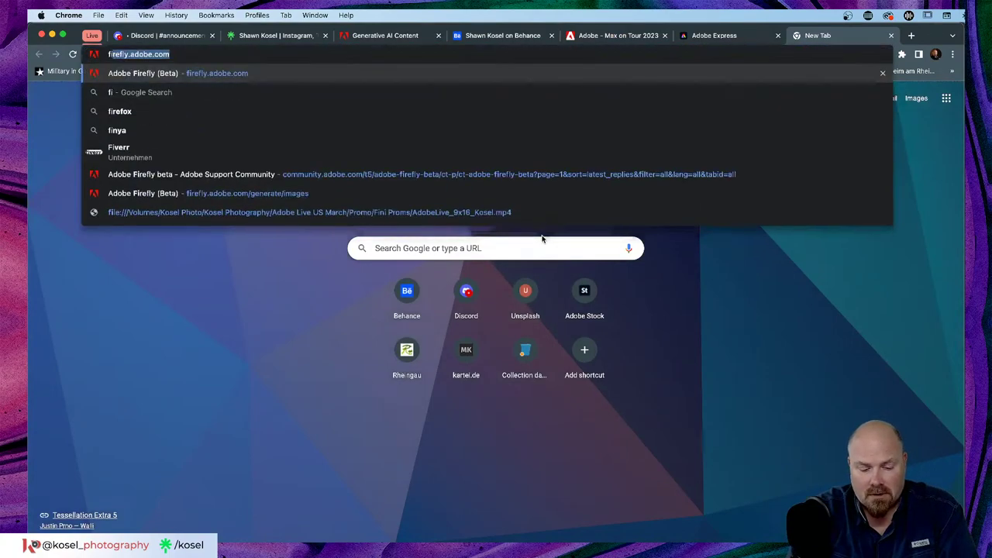
key(Return)
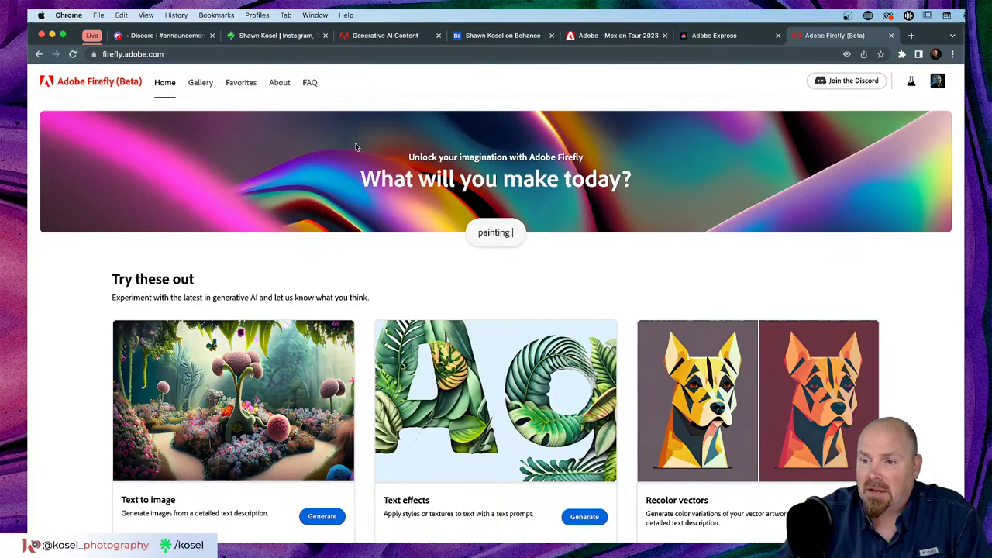
scroll(316, 252, down, 3)
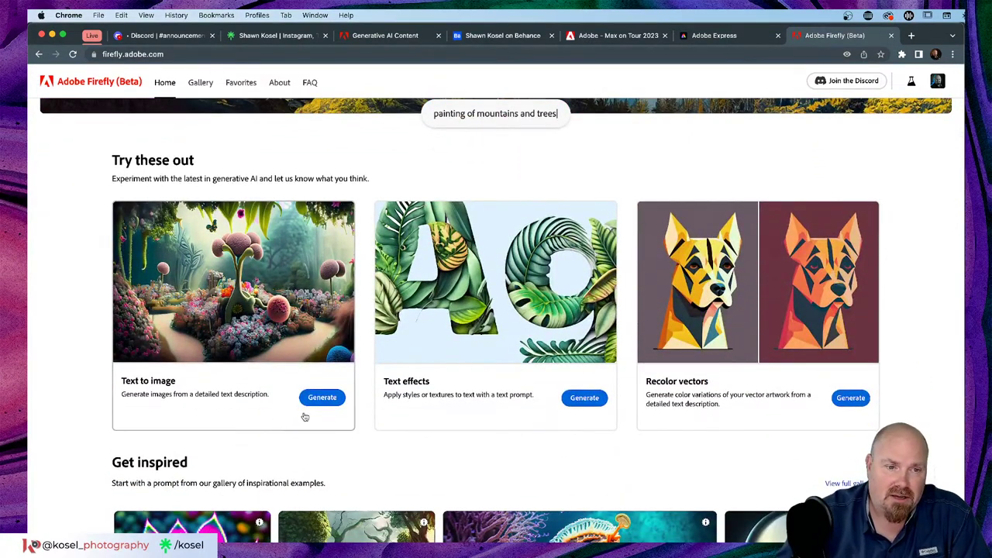
click(322, 398)
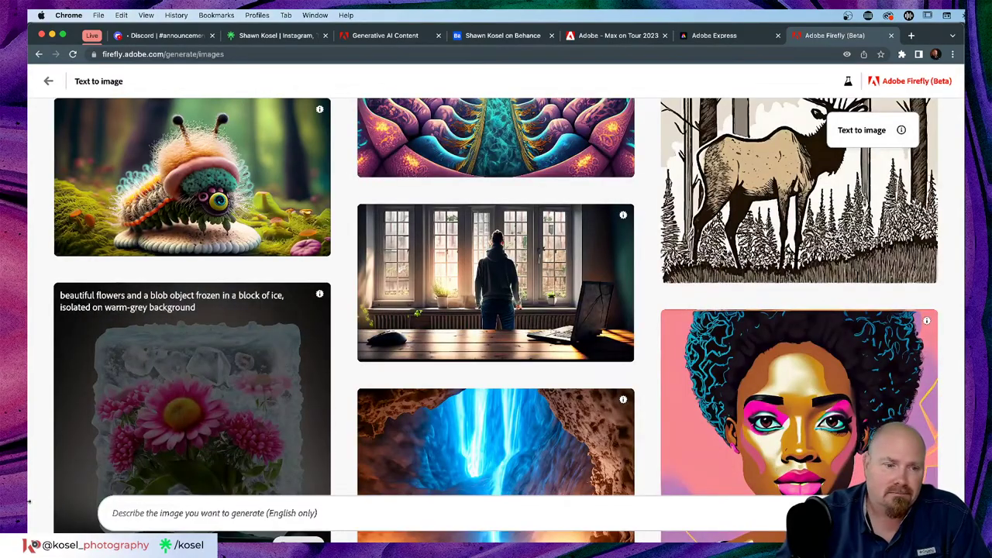
Generate images from the prompt "Rescue Basket"
click(205, 513)
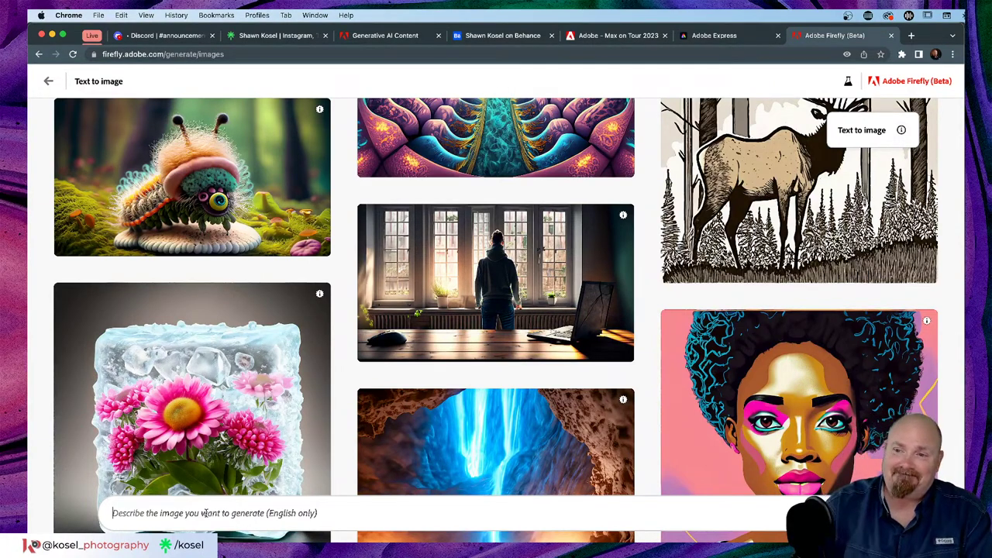
text(R)
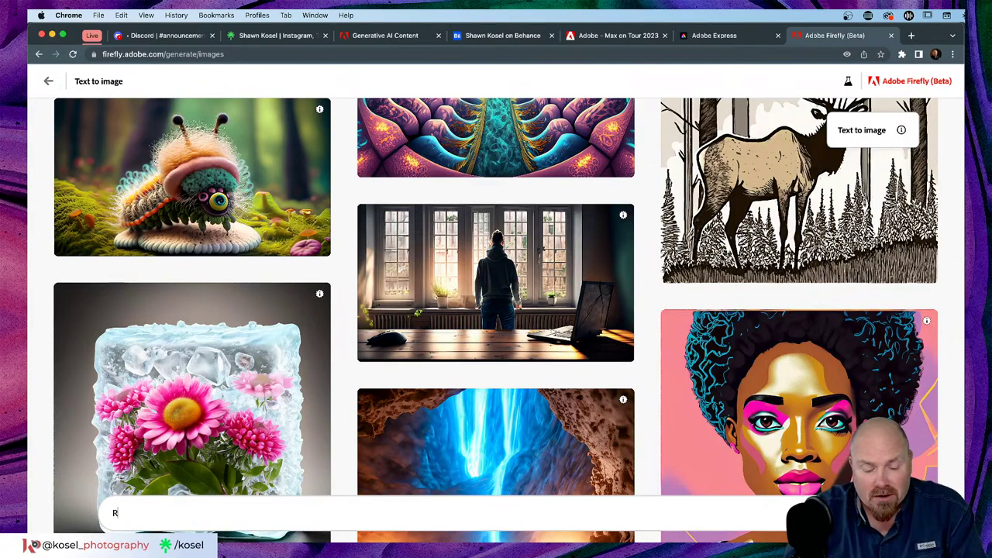
text(esur)
key(BackSpace)
key(BackSpace)
text(cure)
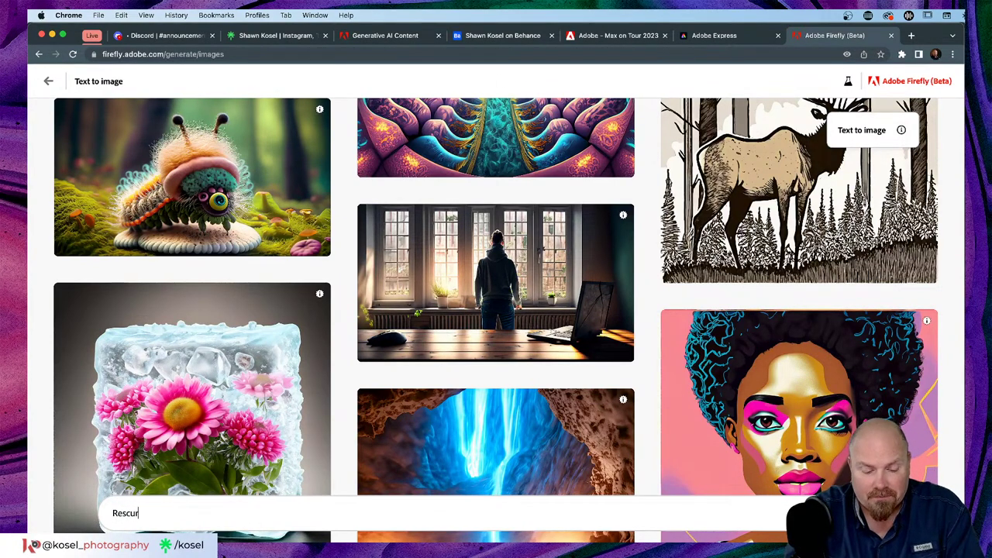
key(BackSpace)
key(BackSpace)
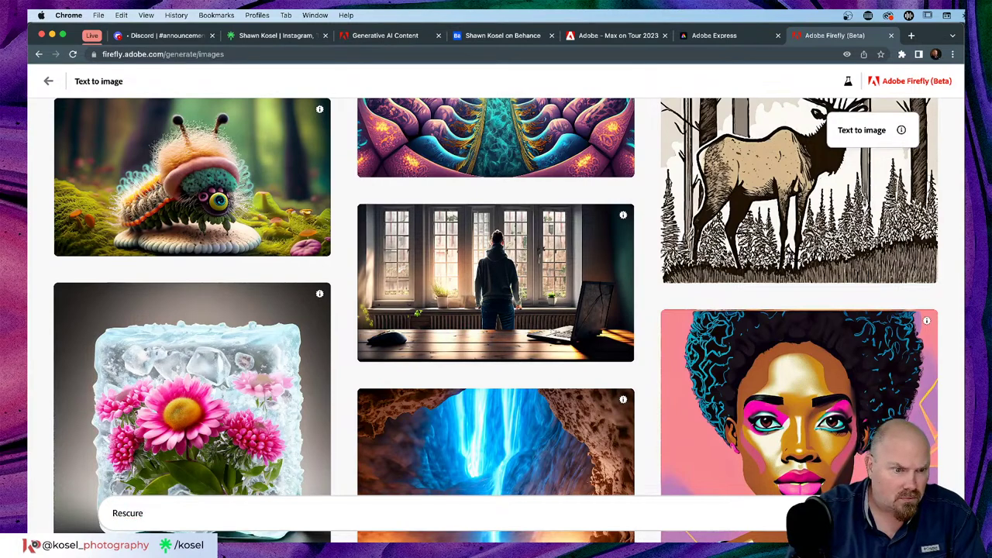
text(e )
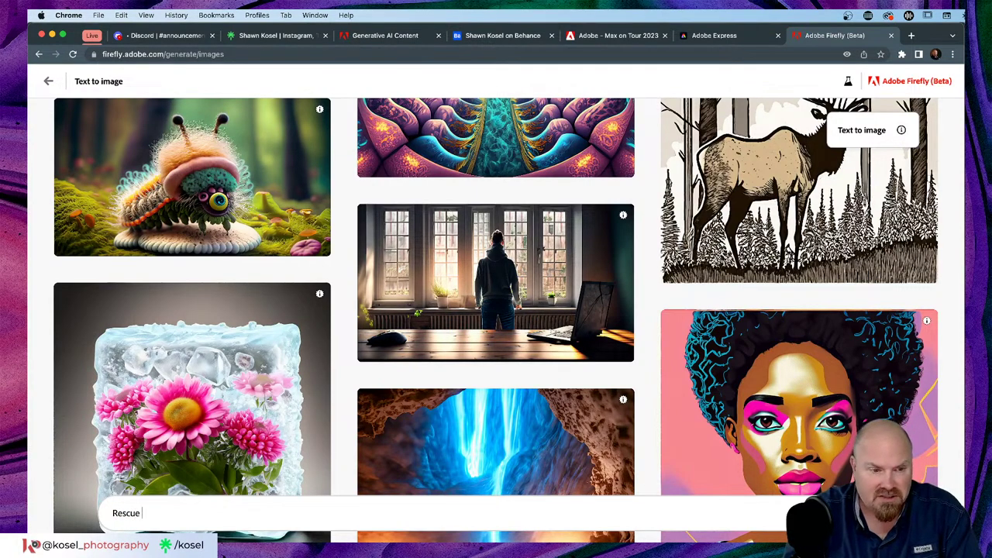
text(Basket)
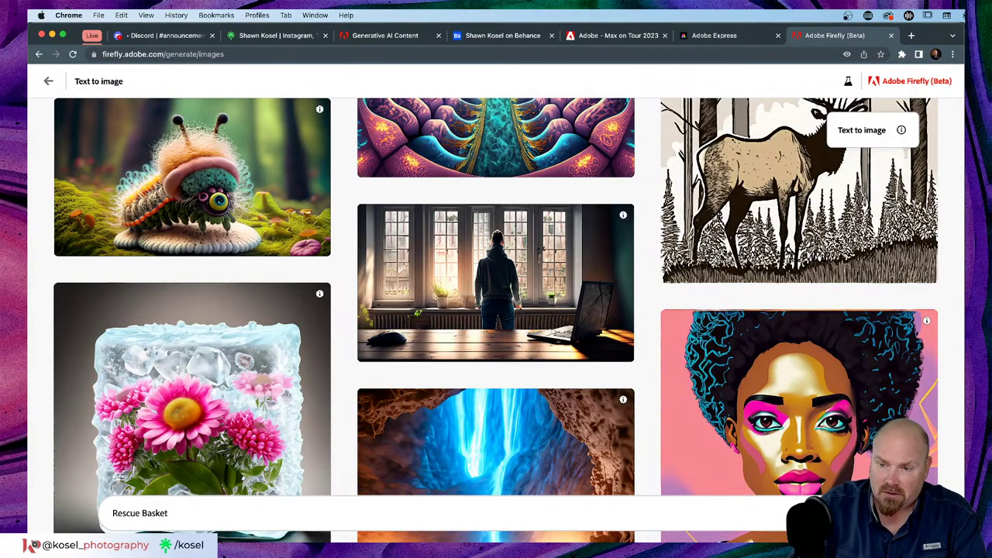
key(Return)
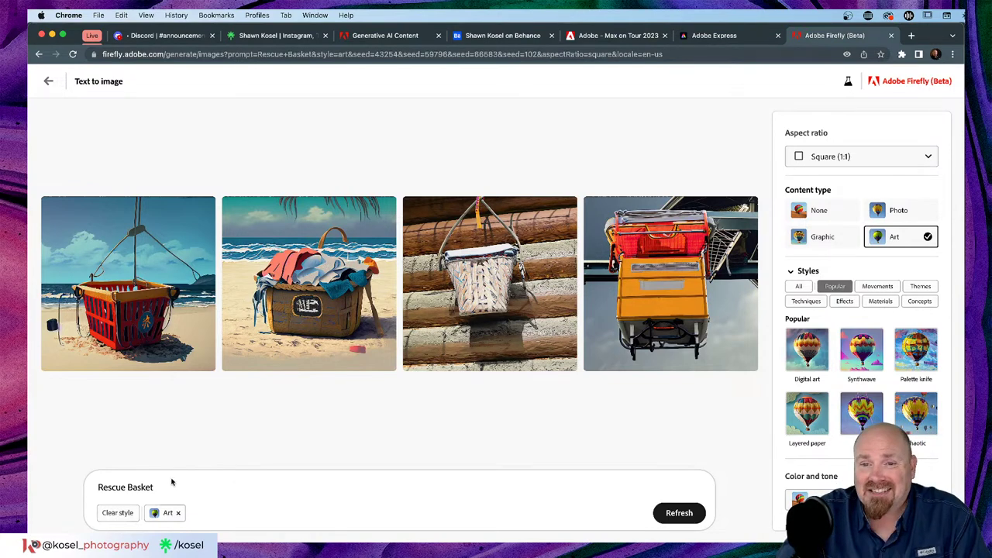
Set the aspect ratio to Landscape (4:3) and generate images from the prompt "Rescue stretcher"
click(877, 160)
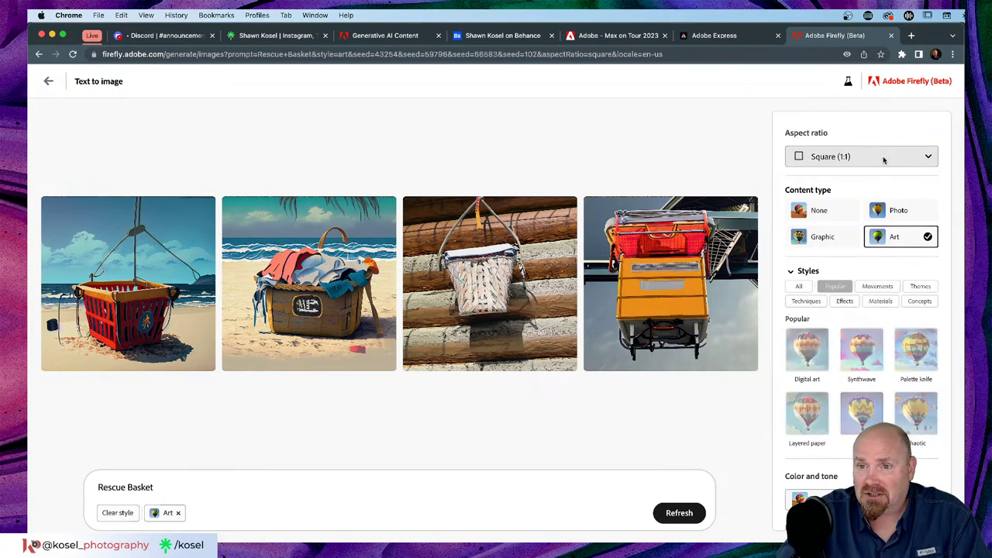
click(835, 183)
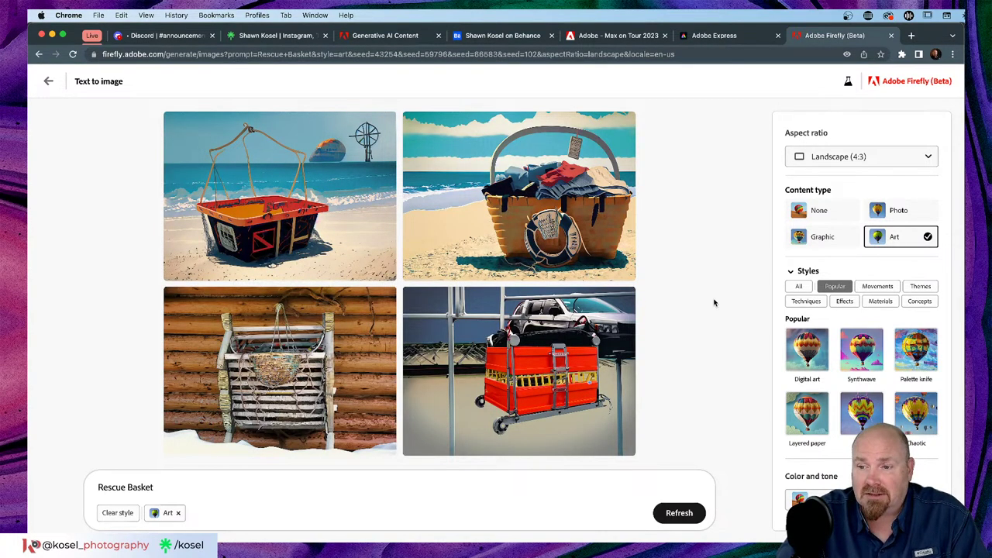
click(159, 489)
key(BackSpace)
key(BackSpace)
key(BackSpace)
key(BackSpace)
key(BackSpace)
key(BackSpace)
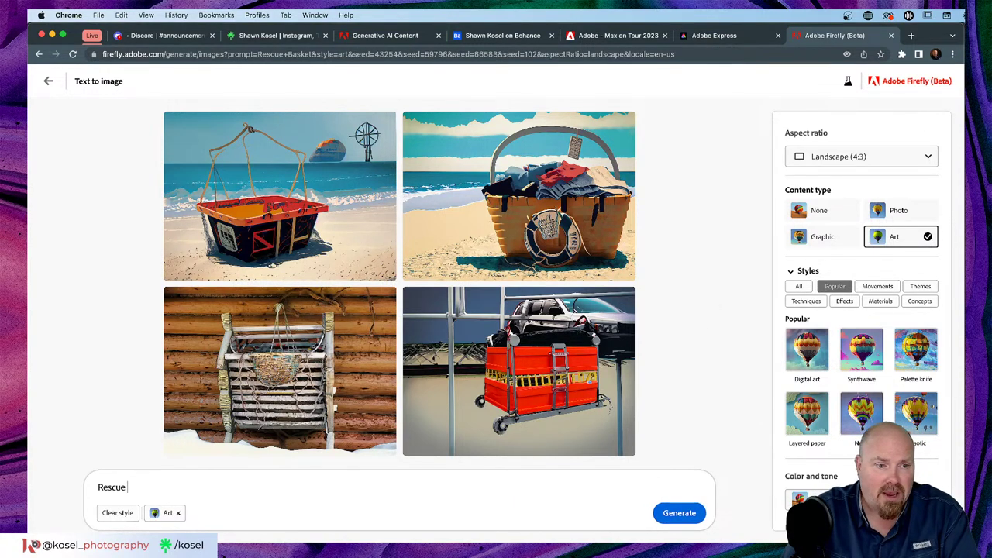
text(stretcher)
key(Return)
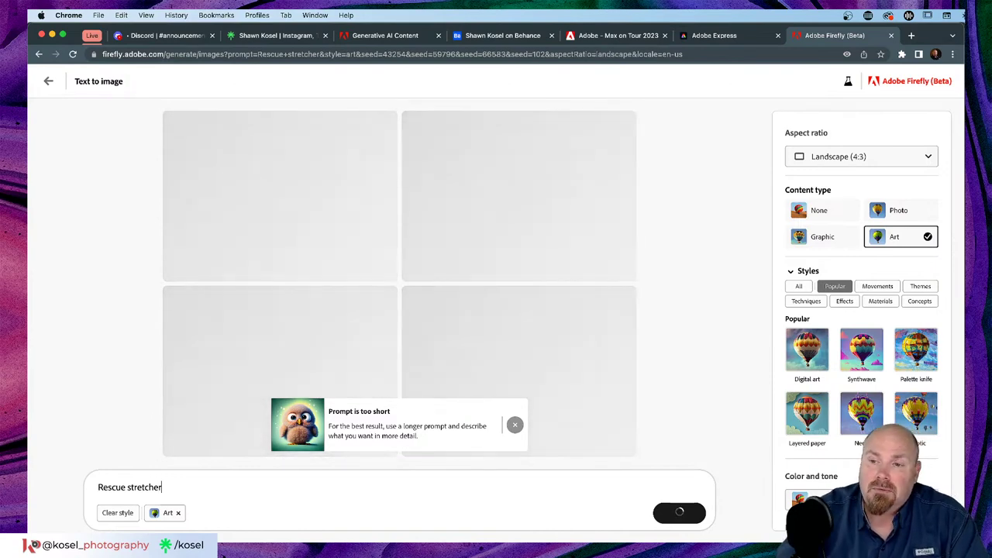
Switch to Discord, look at the events of the Adobe Firefly server, and return to the announcements channel of the stream's own server
click(163, 35)
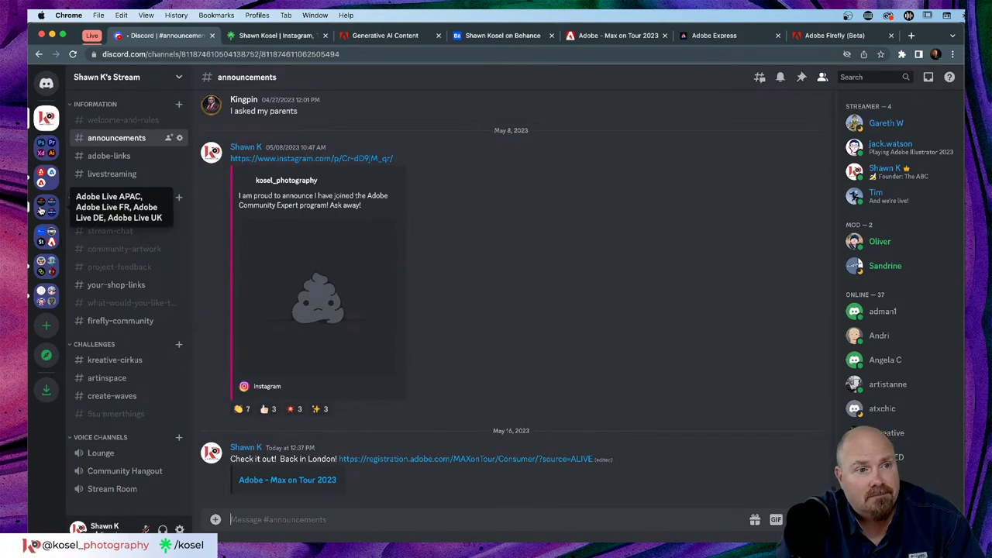
click(46, 178)
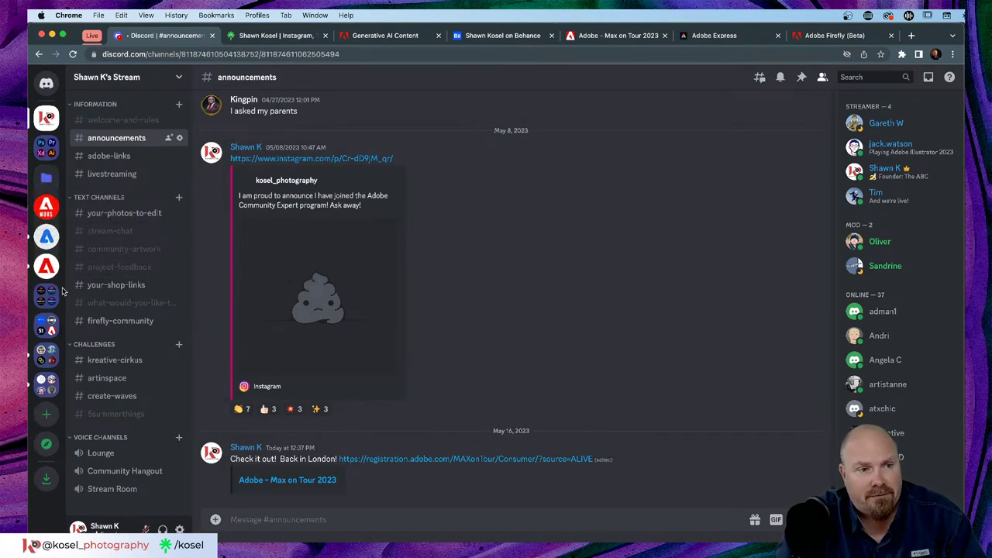
click(46, 268)
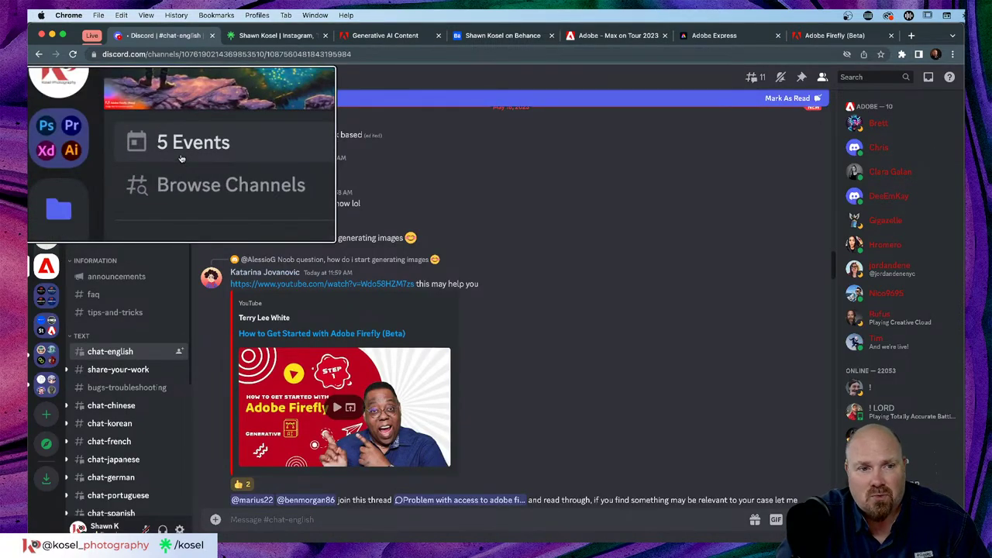
click(93, 151)
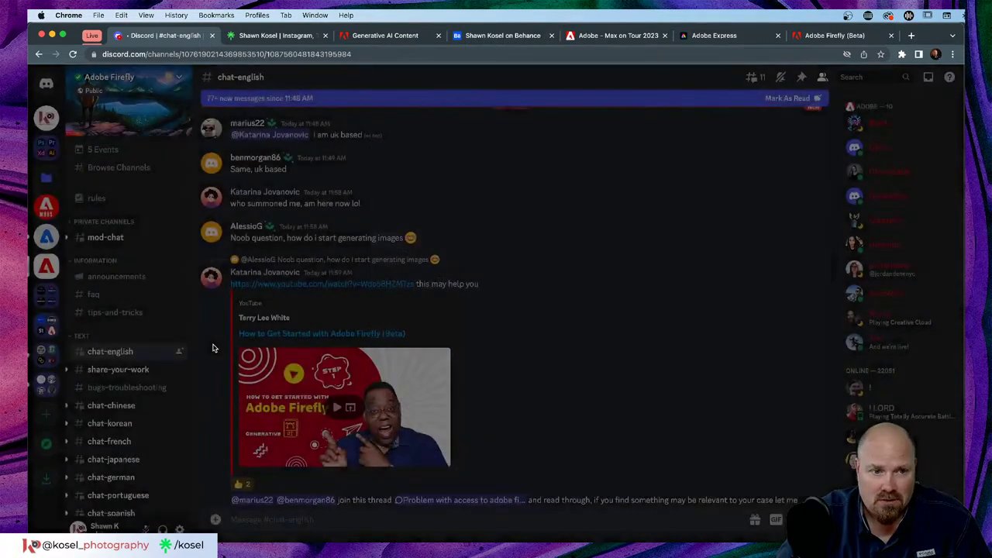
click(214, 348)
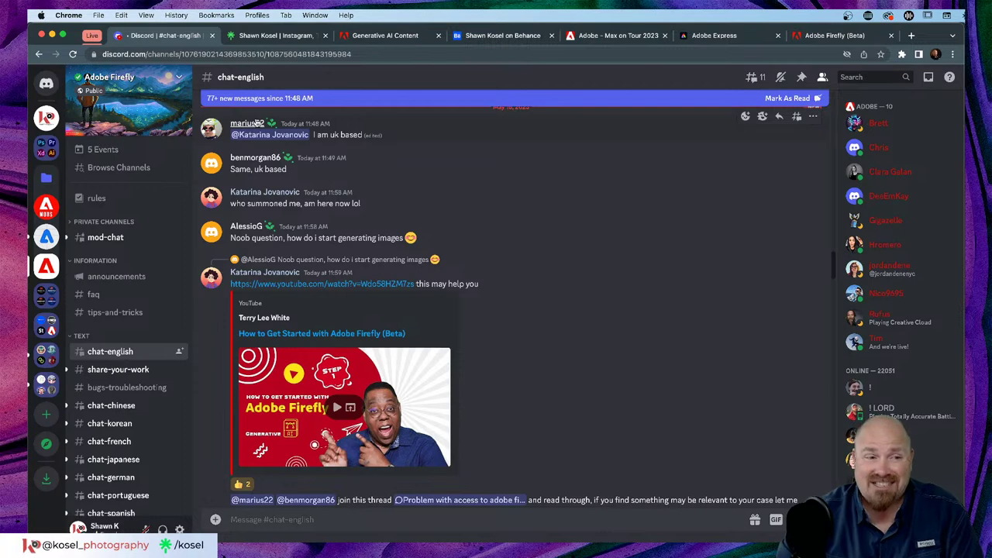
click(48, 119)
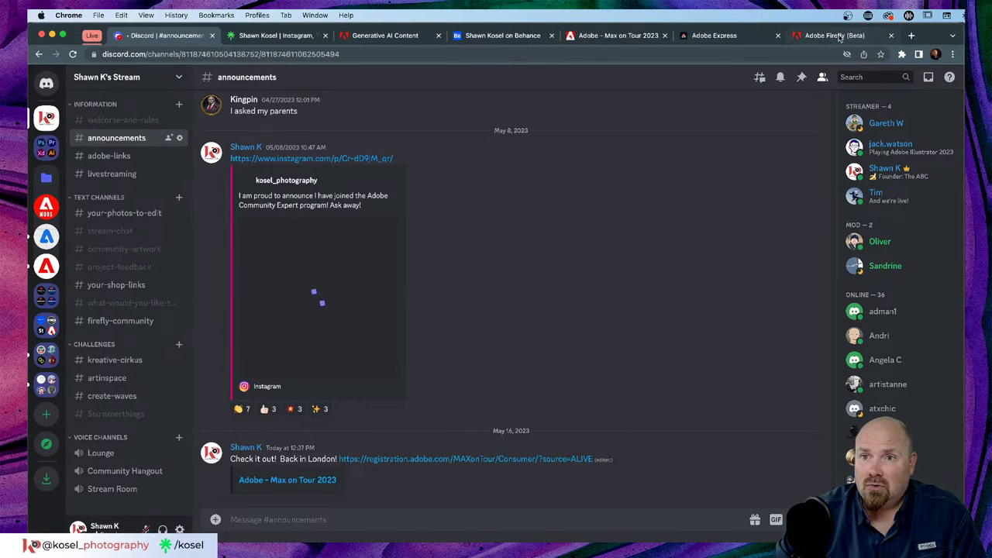
Go back to Adobe Firefly and examine each of the four generated rescue stretcher images enlarged, ending on the results overview
click(841, 35)
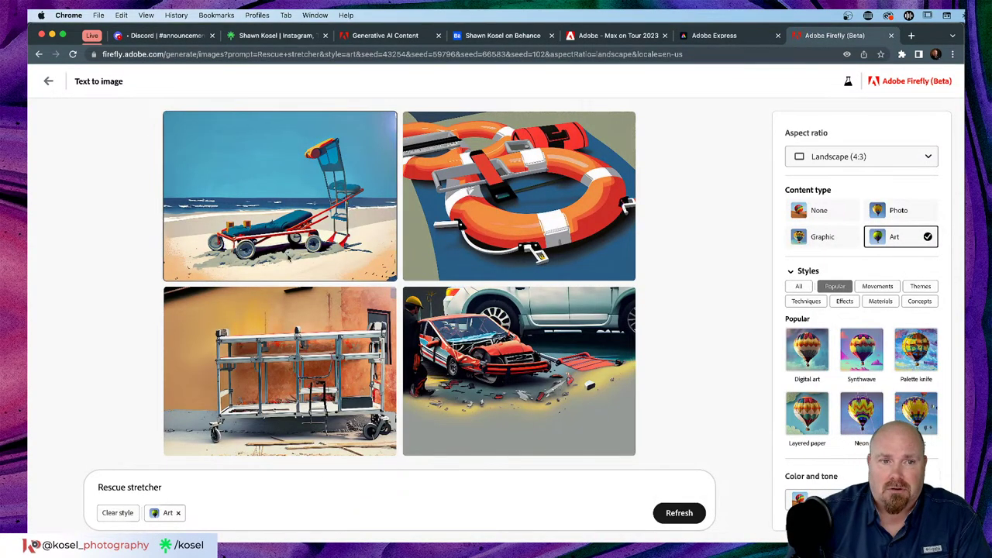
click(293, 218)
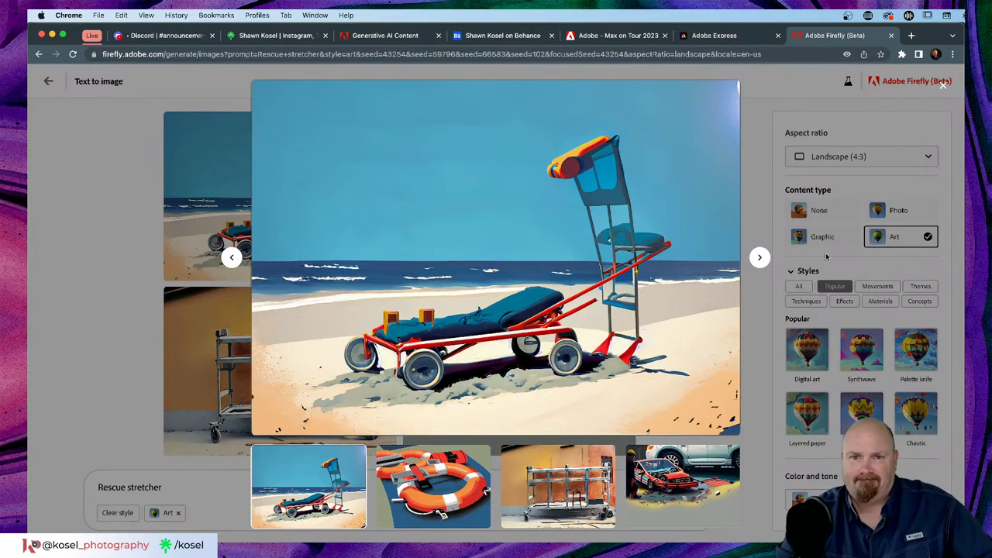
click(758, 259)
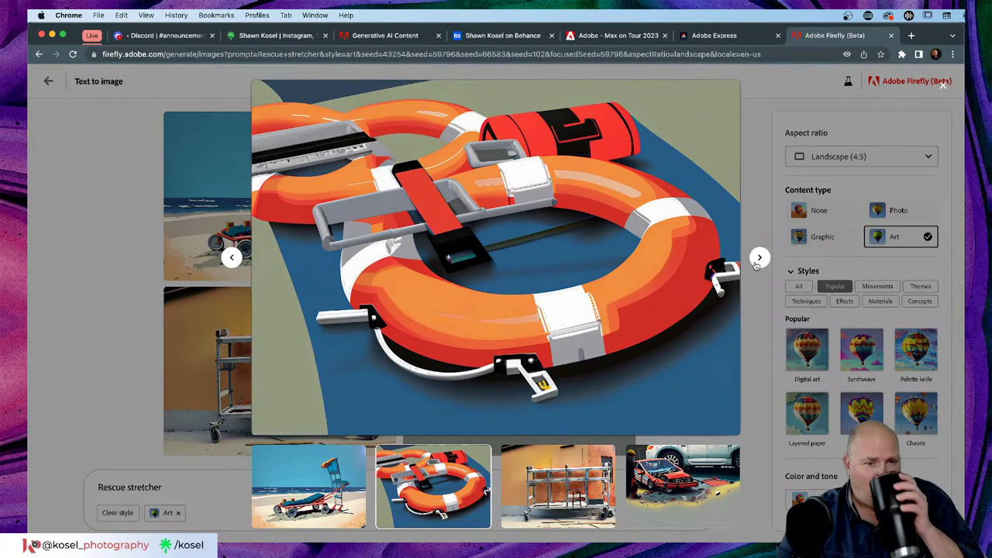
click(758, 259)
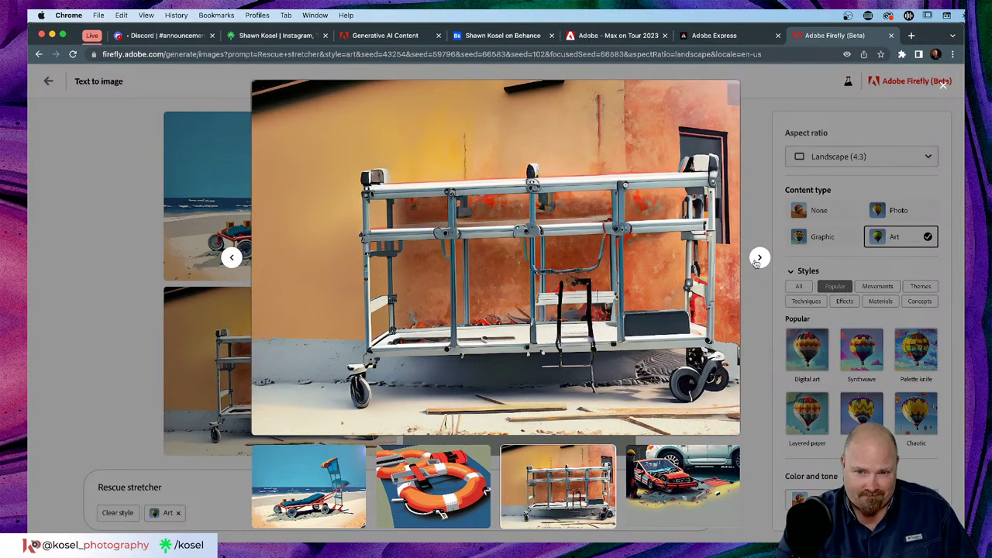
click(758, 259)
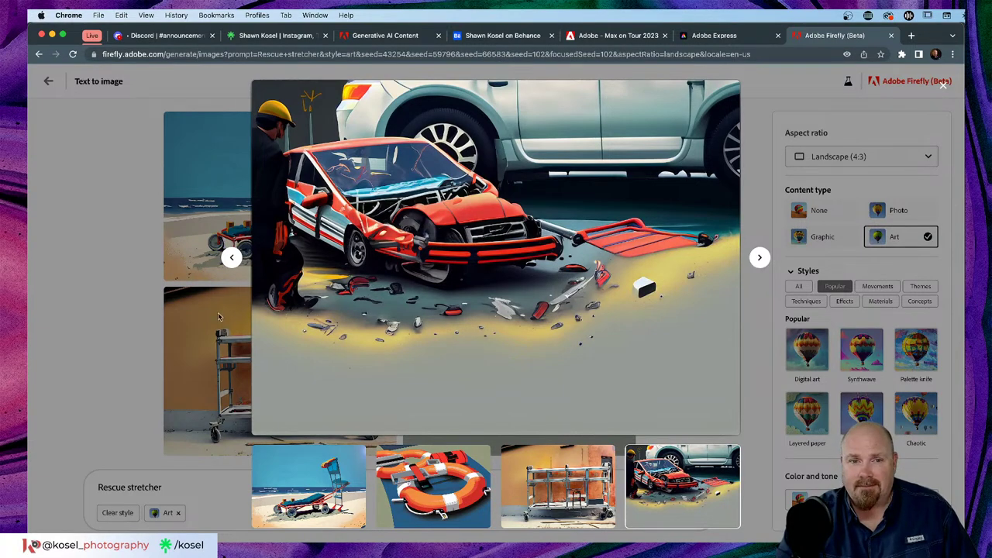
click(118, 355)
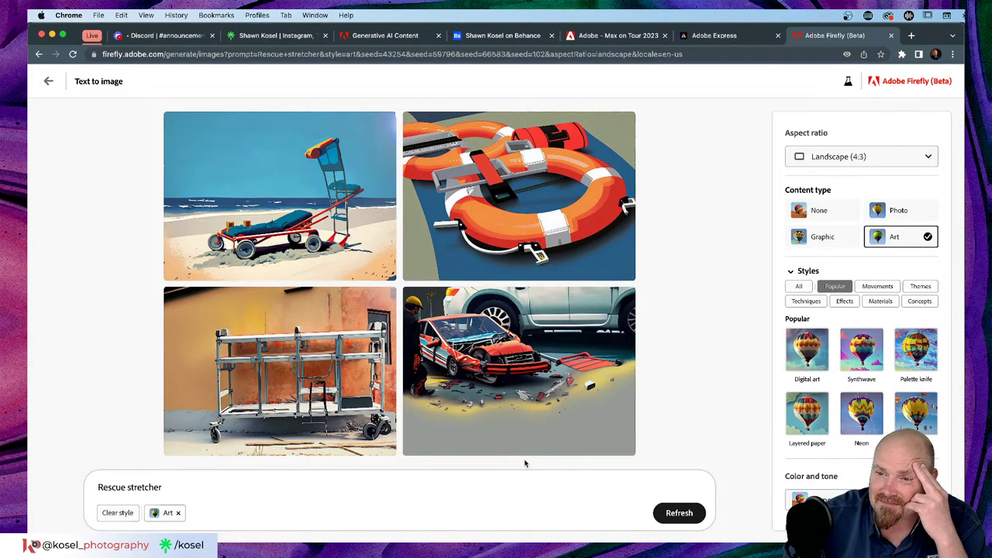
Remove the word "stretcher" from the image prompt, keeping only "Rescue"
click(167, 488)
key(BackSpace)
key(BackSpace)
key(BackSpace)
key(BackSpace)
key(BackSpace)
key(BackSpace)
key(BackSpace)
key(BackSpace)
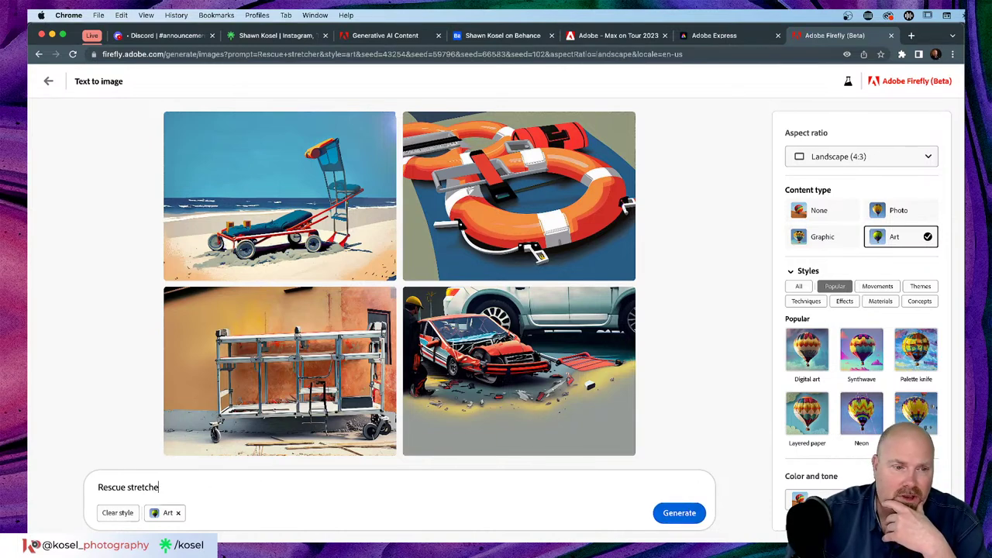
key(BackSpace)
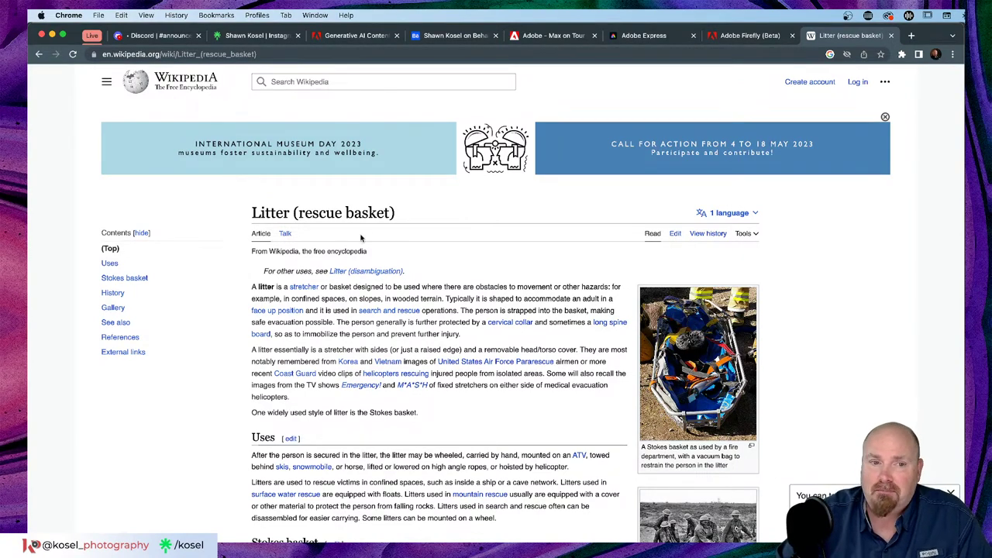
Examine the Wikipedia article "Litter (rescue basket)", magnifying its title and the Stokes basket section to read the alternative names
key(alt+super+8)
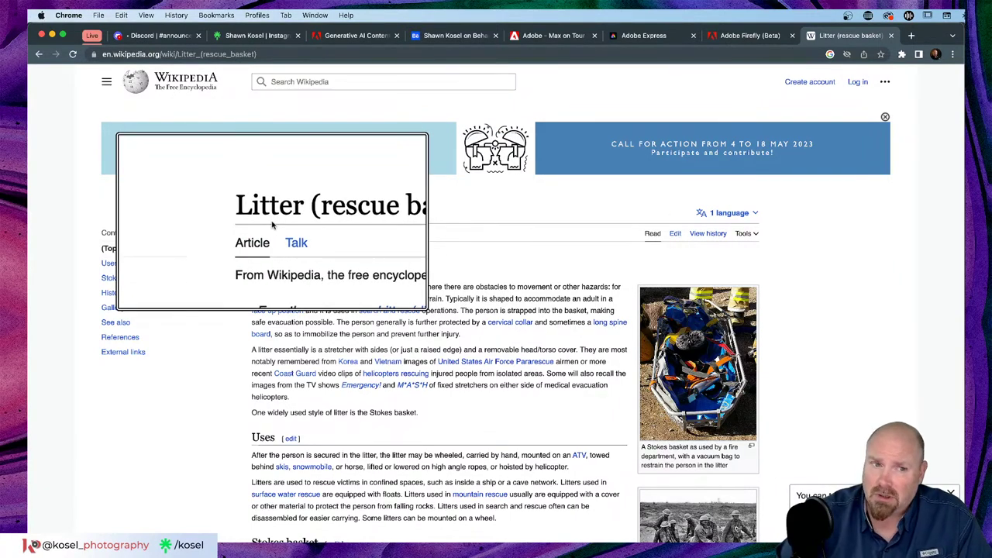
key(alt+super+8)
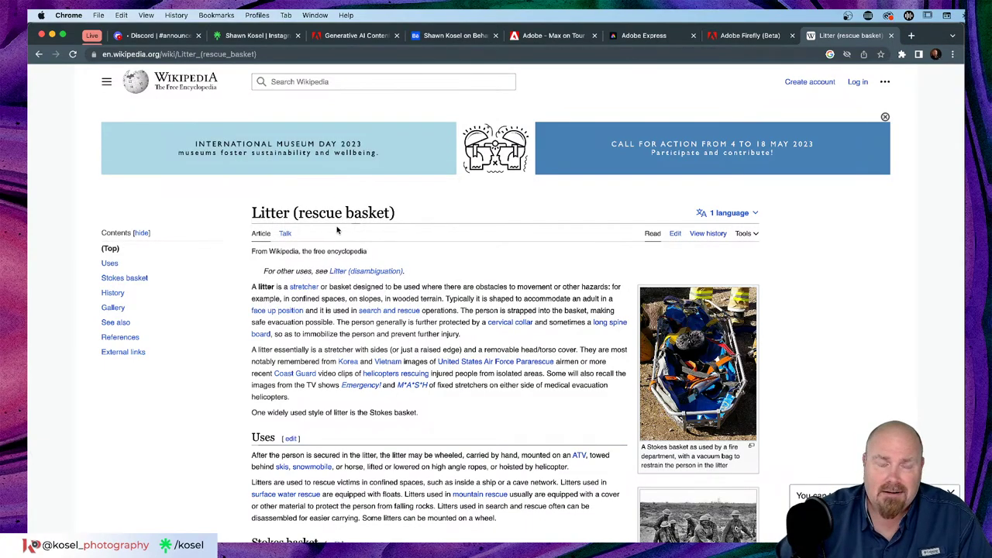
scroll(358, 230, down, 2)
scroll(358, 231, down, 4)
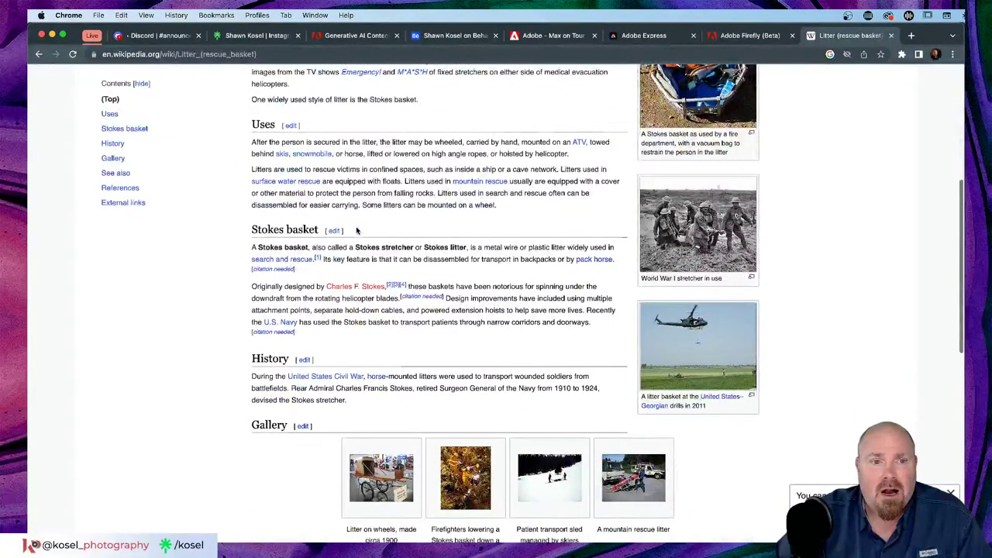
key(alt+super+8)
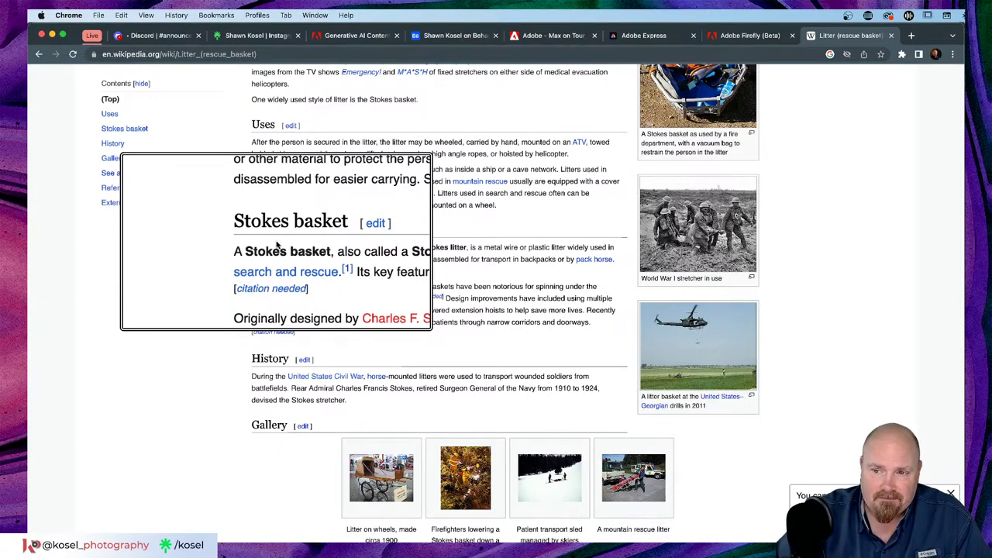
key(alt+super+8)
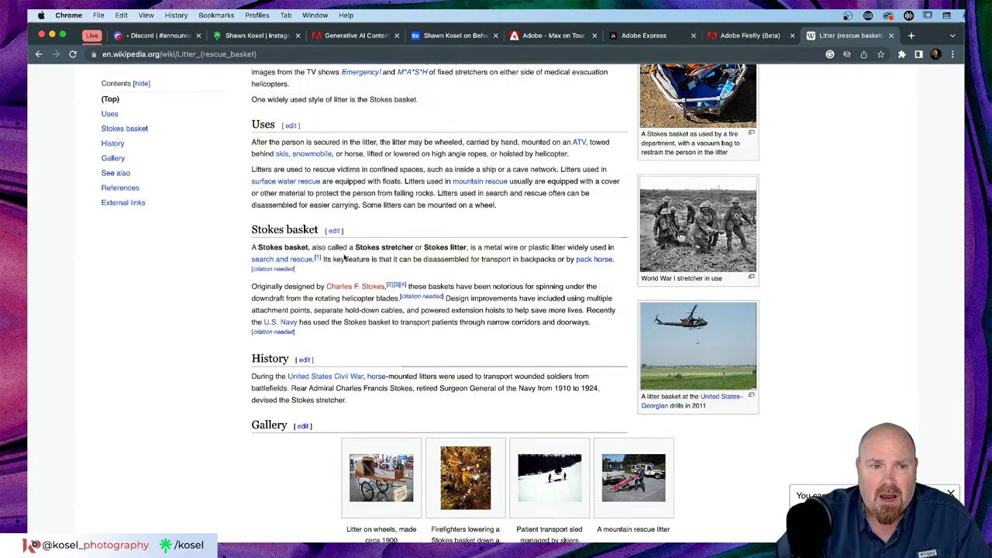
key(alt+super+8)
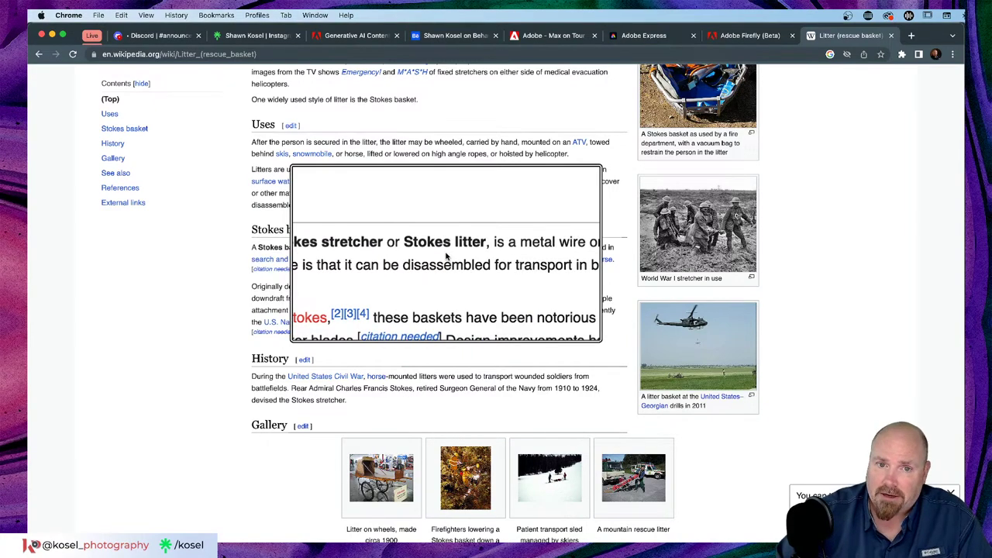
key(alt+super+8)
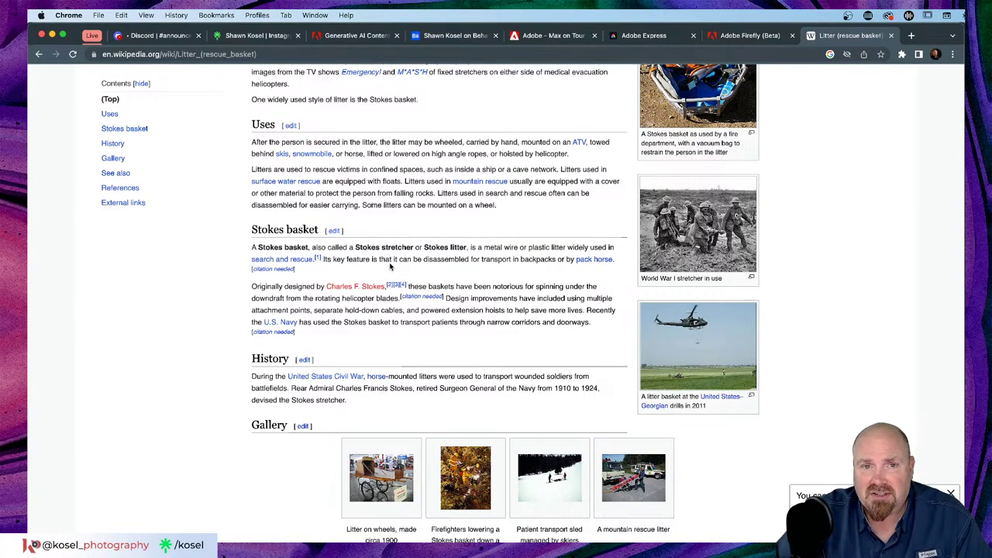
scroll(391, 264, up, 5)
scroll(392, 262, up, 3)
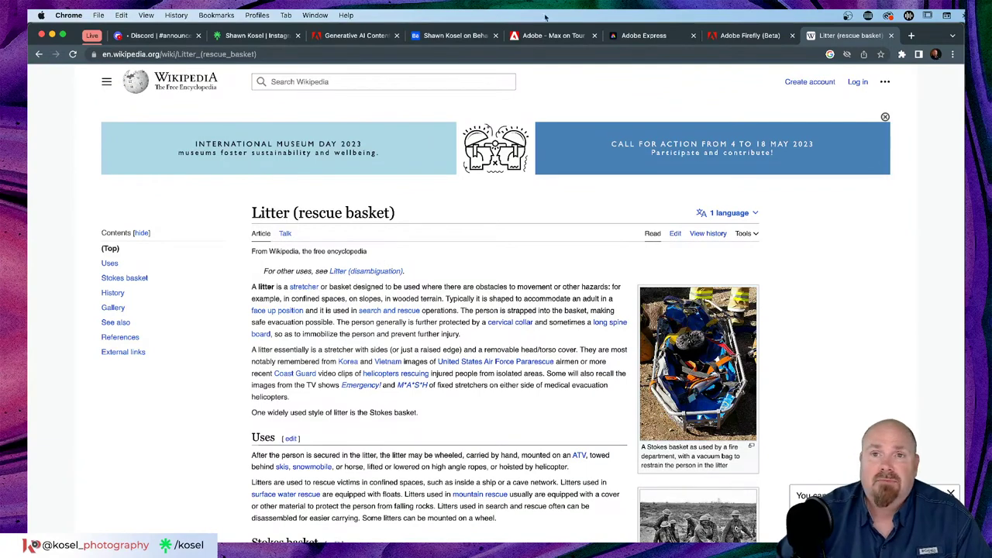
Switch back to Adobe Firefly and generate images from the prompt "Rescue cage"
click(751, 36)
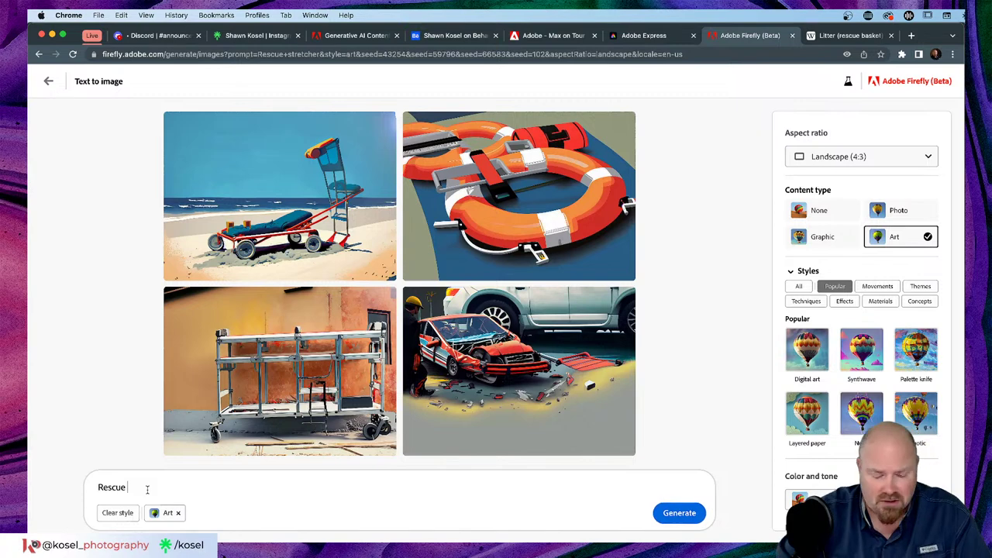
text(cage)
key(Return)
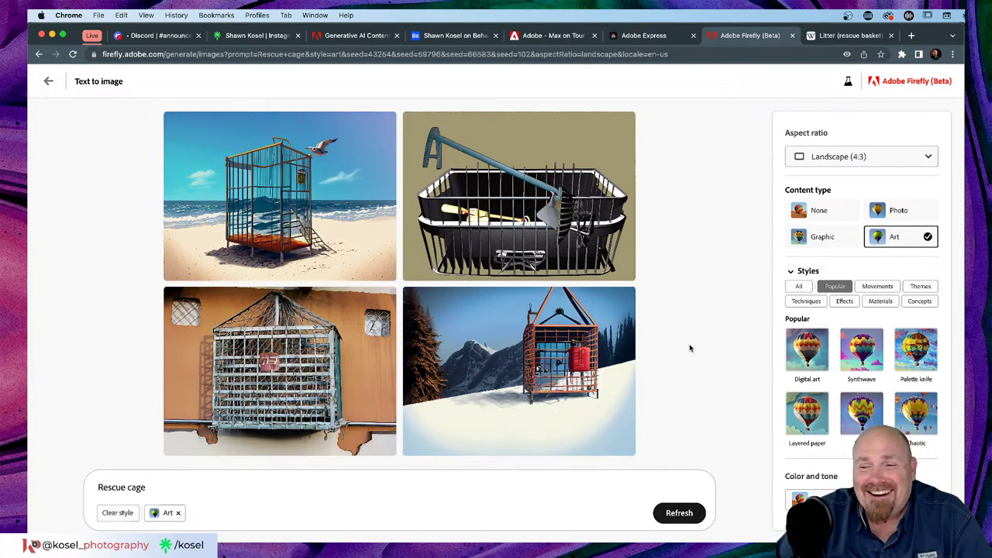
Change the prompt to "airlift Rescue basket" and generate a new set of images
click(98, 487)
text(airlift)
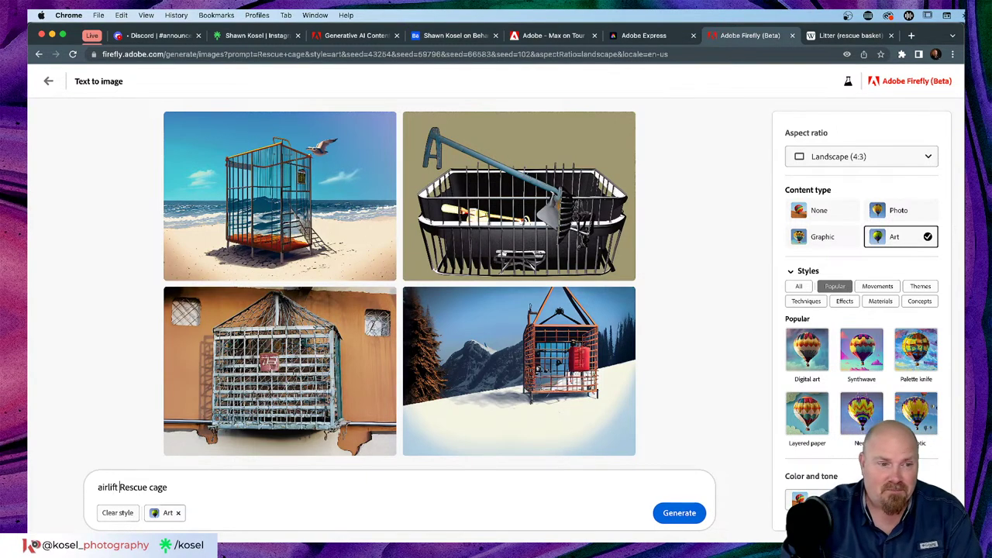
key(BackSpace)
key(BackSpace)
key(BackSpace)
key(BackSpace)
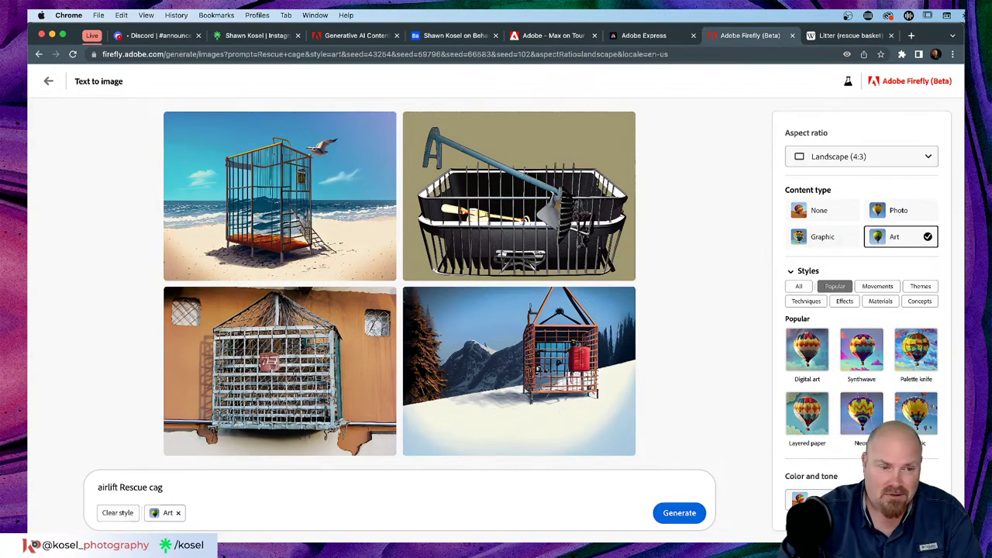
text(basket)
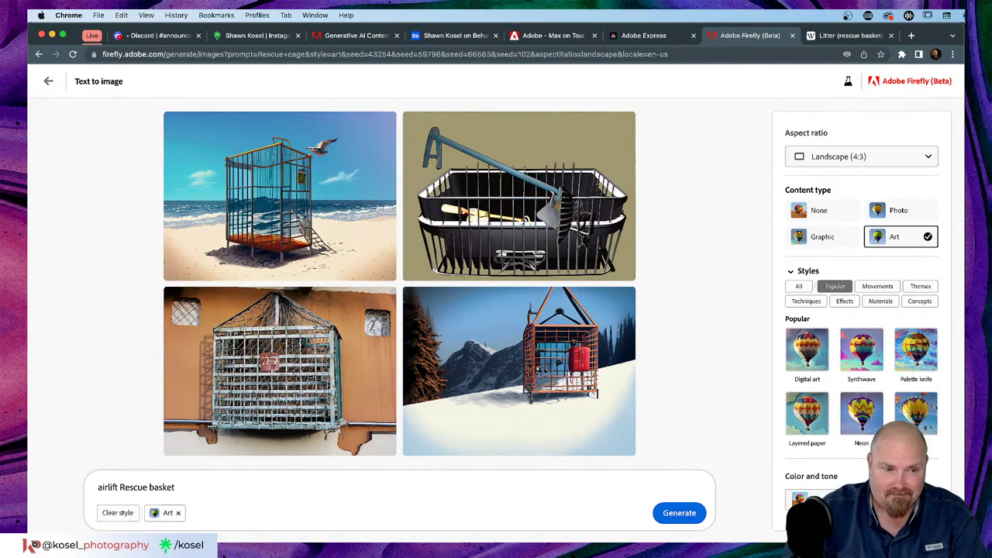
key(Return)
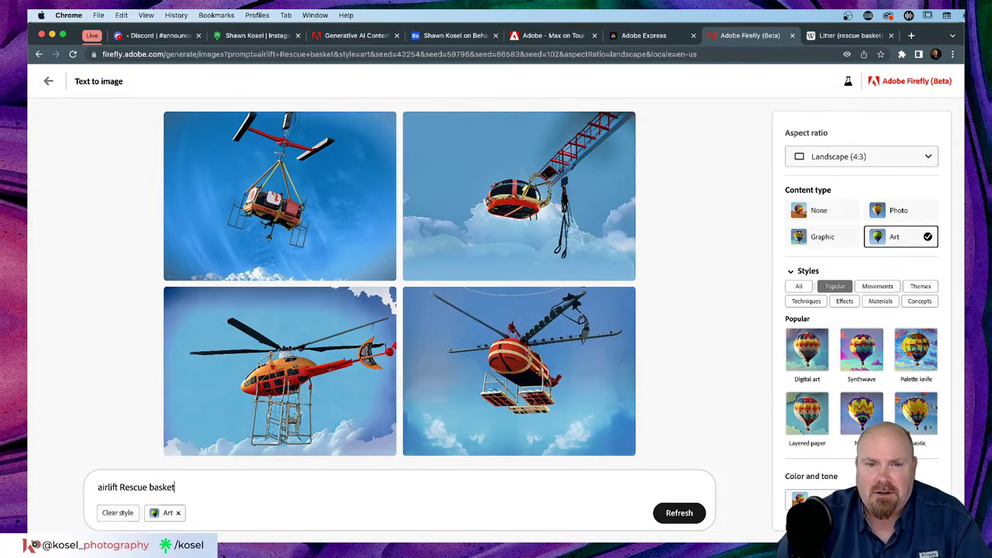
Examine each of the four generated airlift rescue basket images enlarged and return to the results overview
click(334, 201)
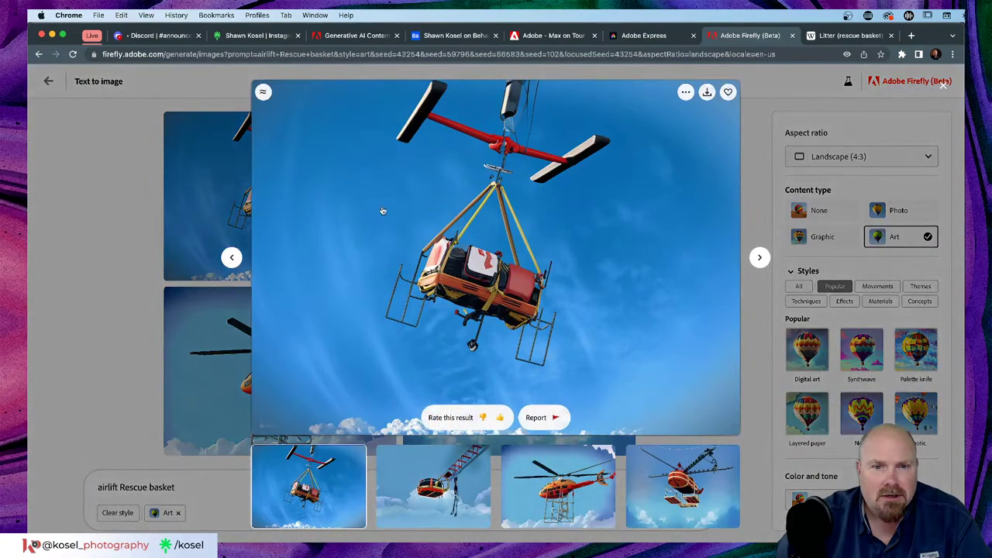
click(759, 259)
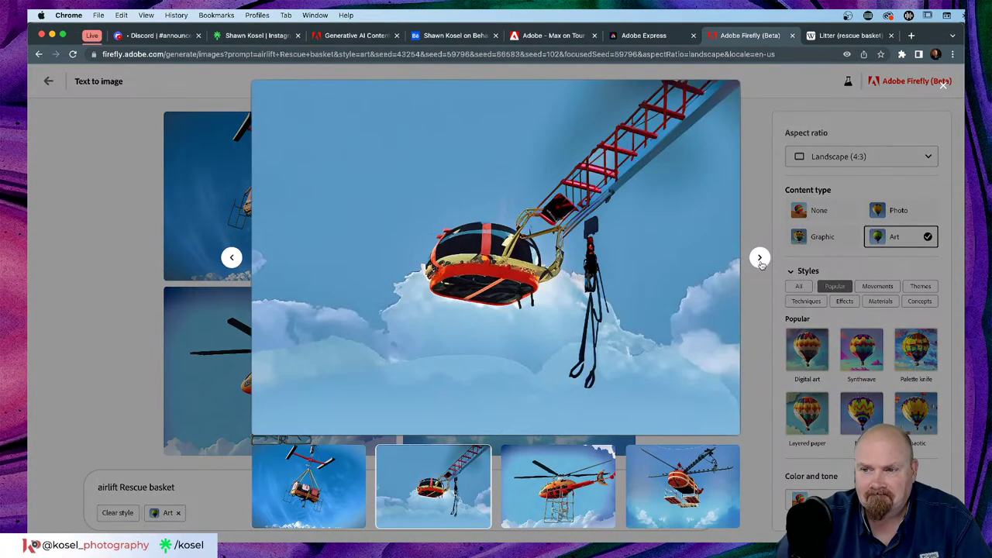
click(759, 259)
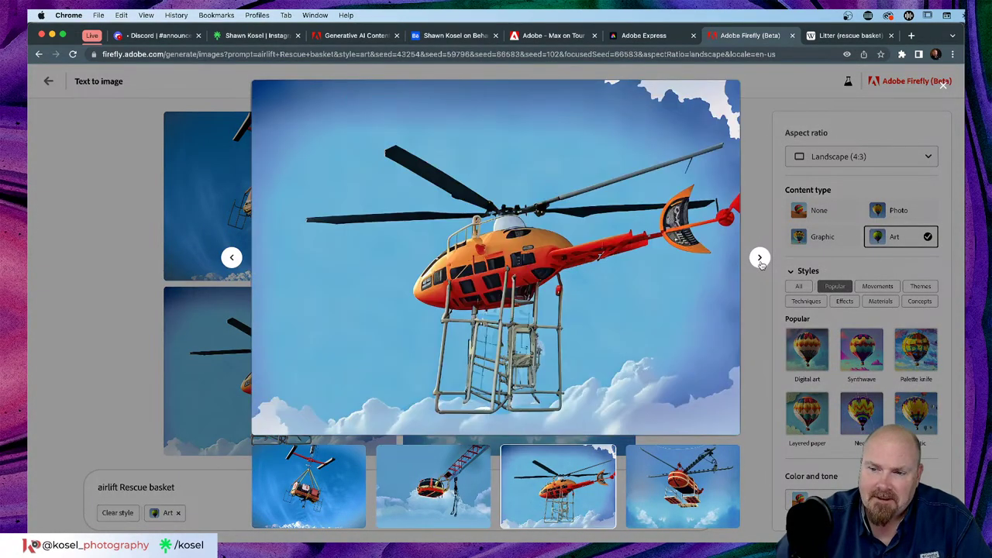
click(759, 259)
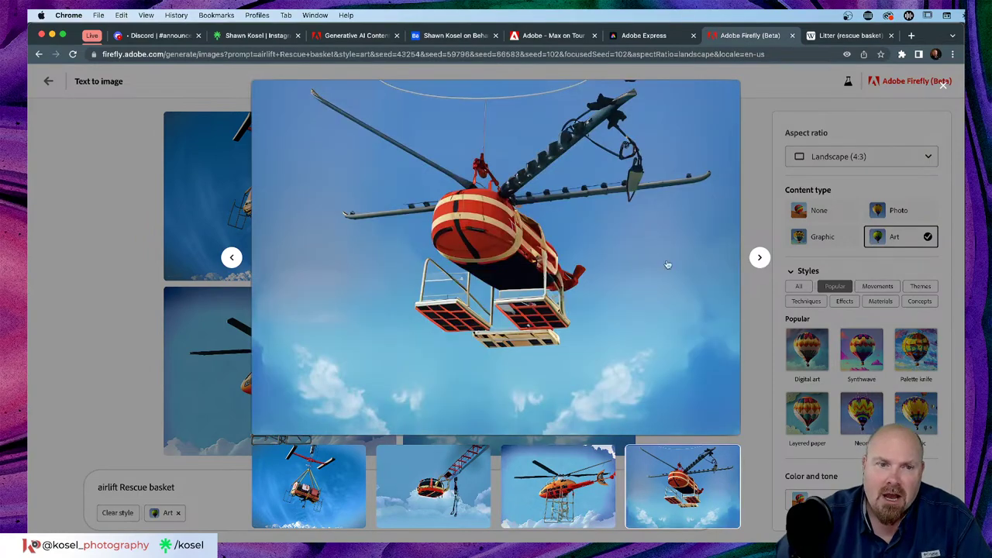
click(102, 291)
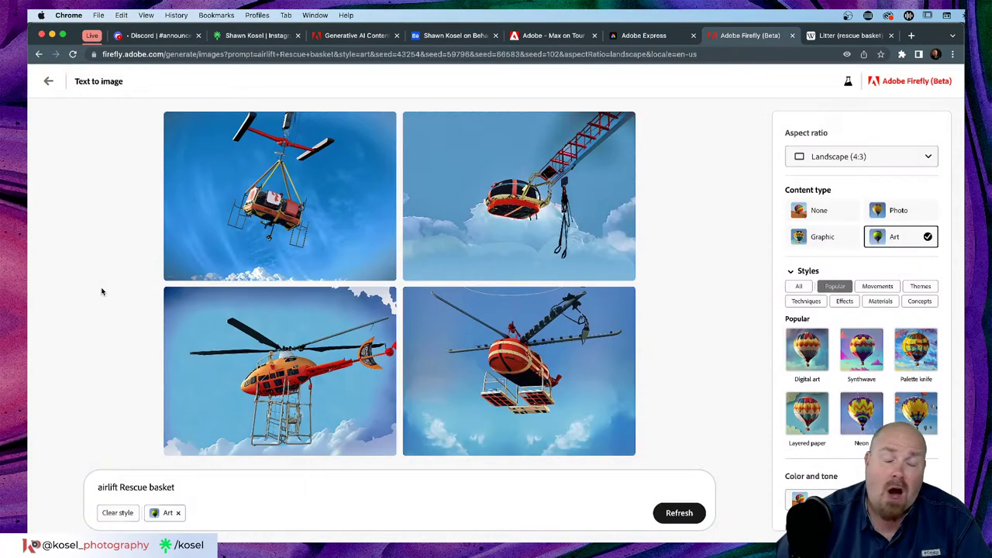
Replace "basket" with "stretcher" in the prompt and generate images from "airlift Rescue stretcher"
click(199, 486)
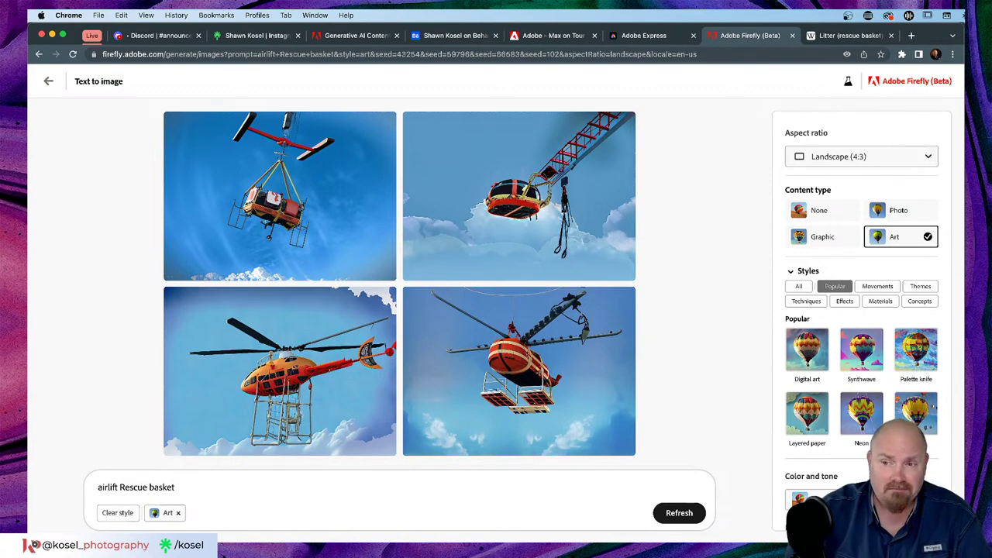
key(BackSpace)
key(BackSpace)
key(BackSpace)
key(BackSpace)
key(BackSpace)
key(BackSpace)
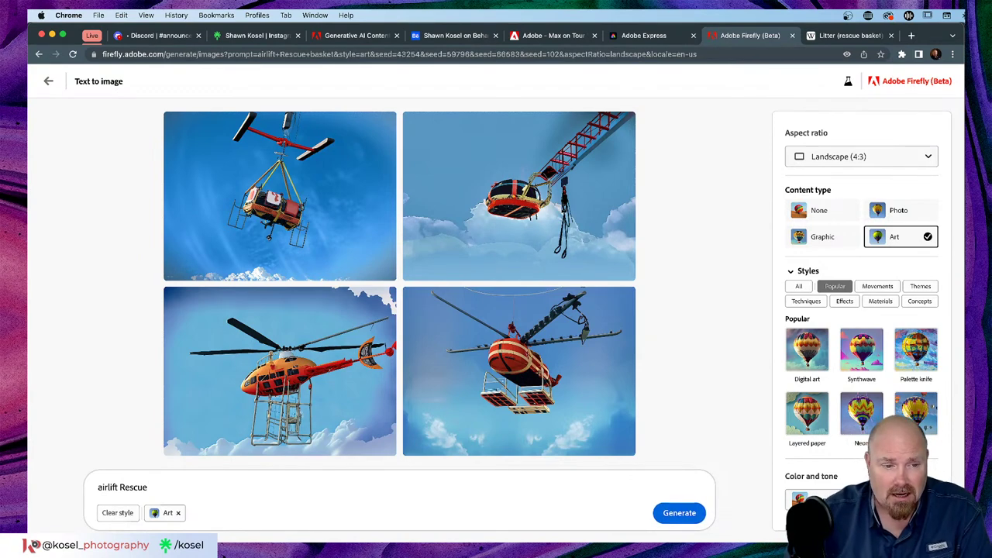
text(stretcher)
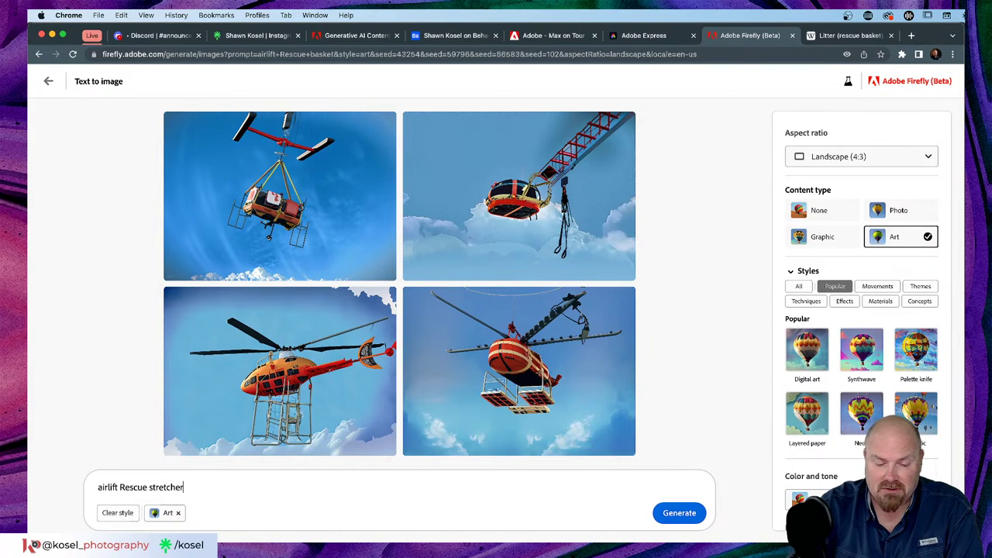
key(Return)
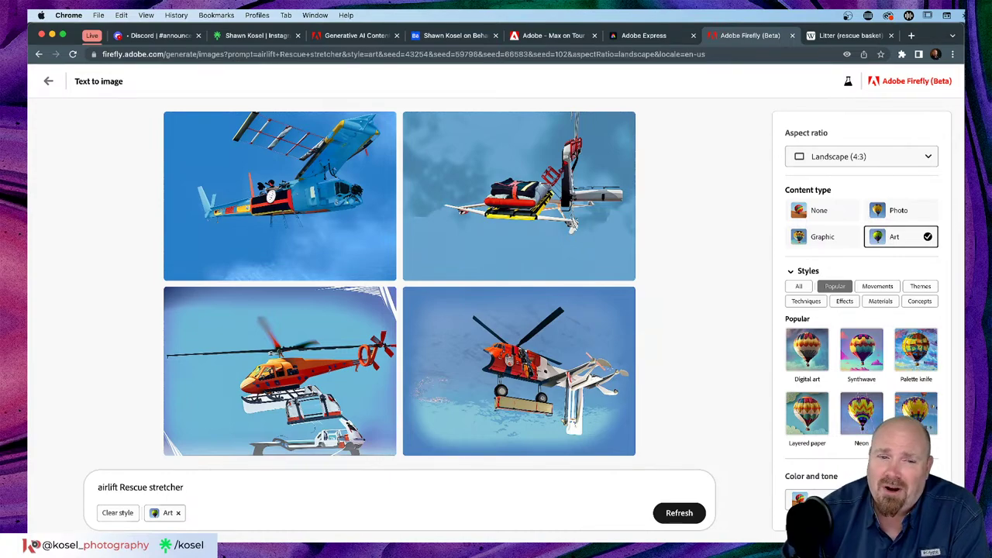
View the first airlift stretcher image enlarged, regenerate the set with the Photo content type and inspect its second result
click(318, 186)
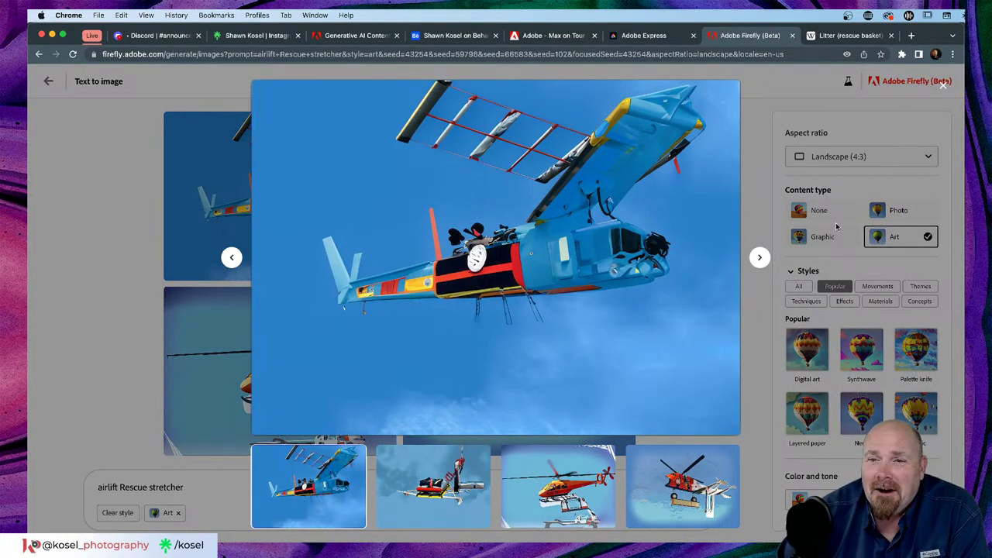
click(770, 203)
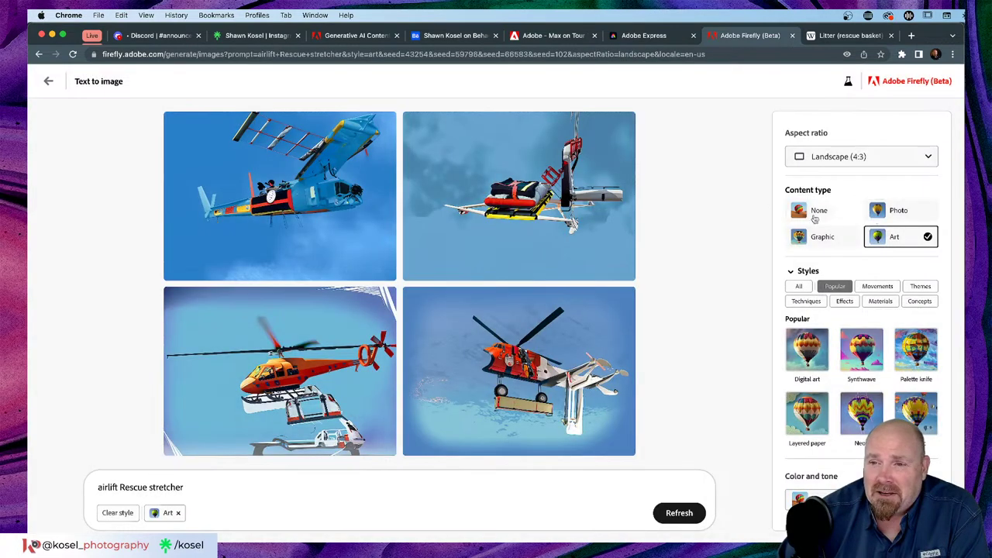
click(897, 211)
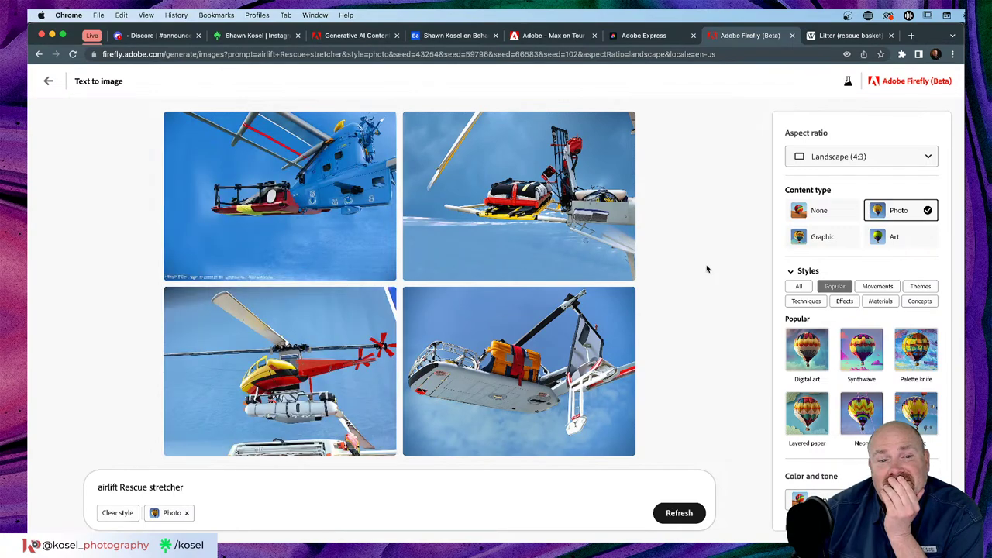
click(568, 216)
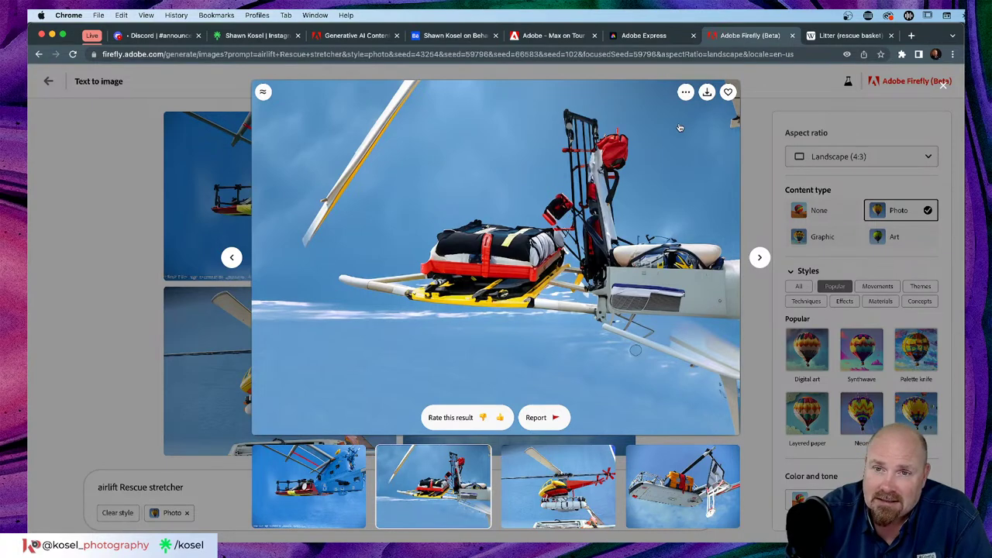
click(757, 211)
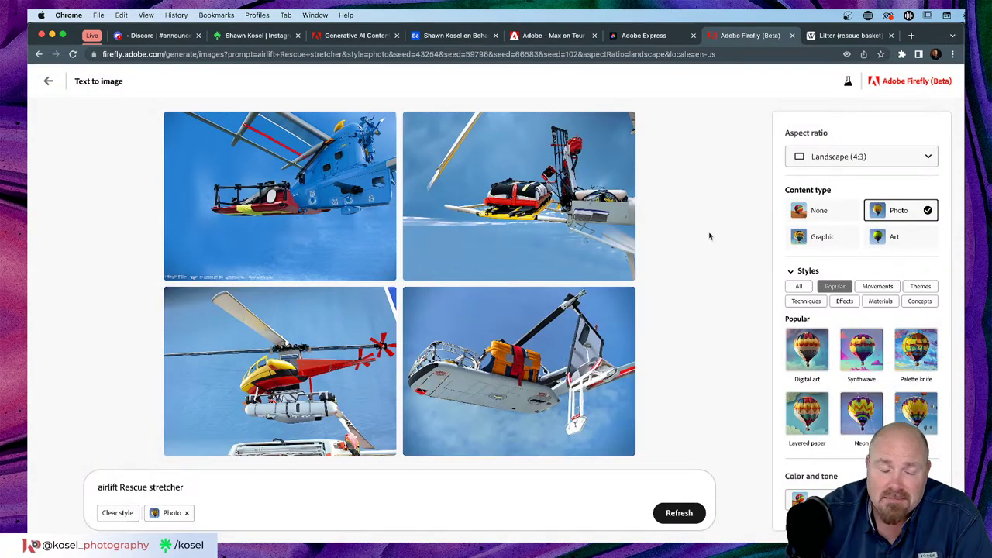
Replace "airlift" with "vintage", generate images from "vintage Rescue stretcher", and return to the prompt for further editing
drag(118, 487, 58, 489)
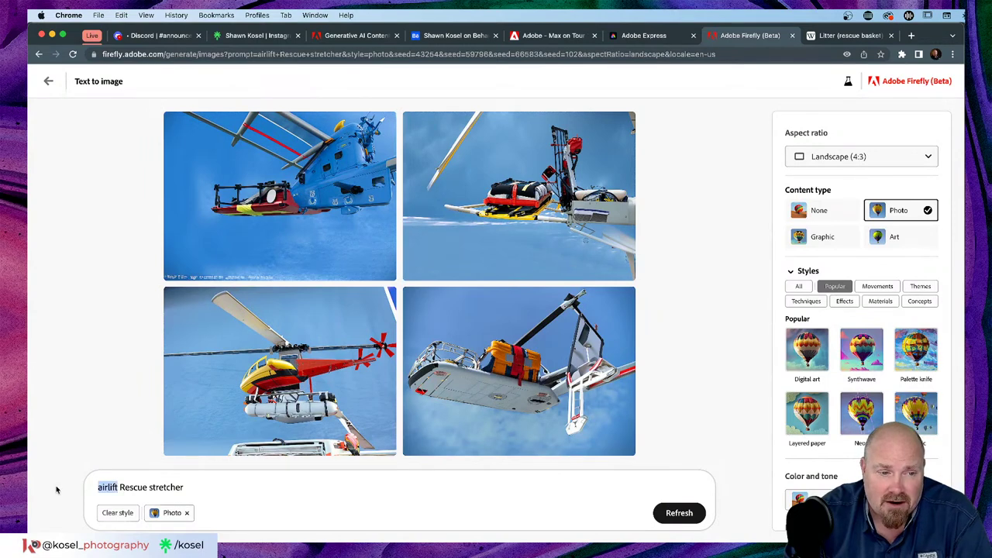
key(BackSpace)
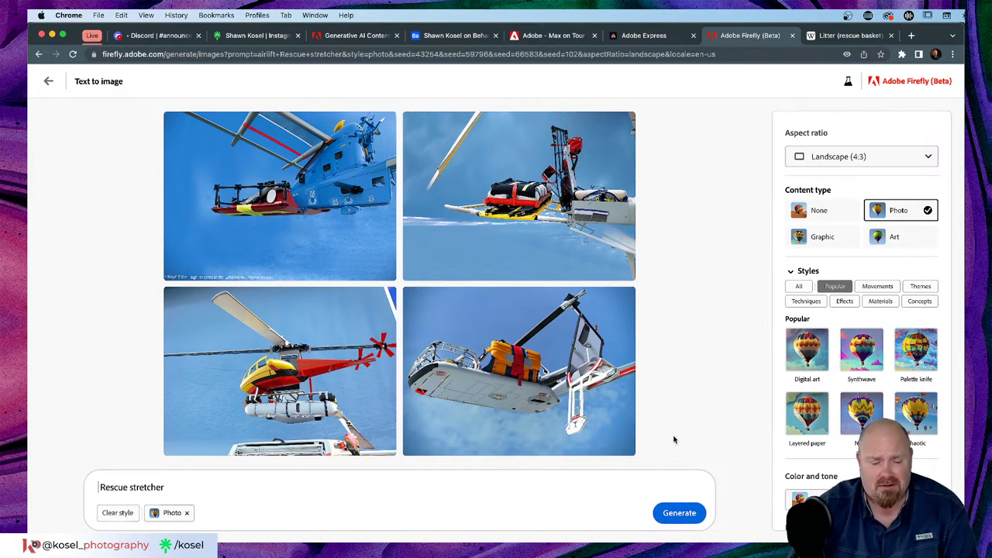
text(vintage)
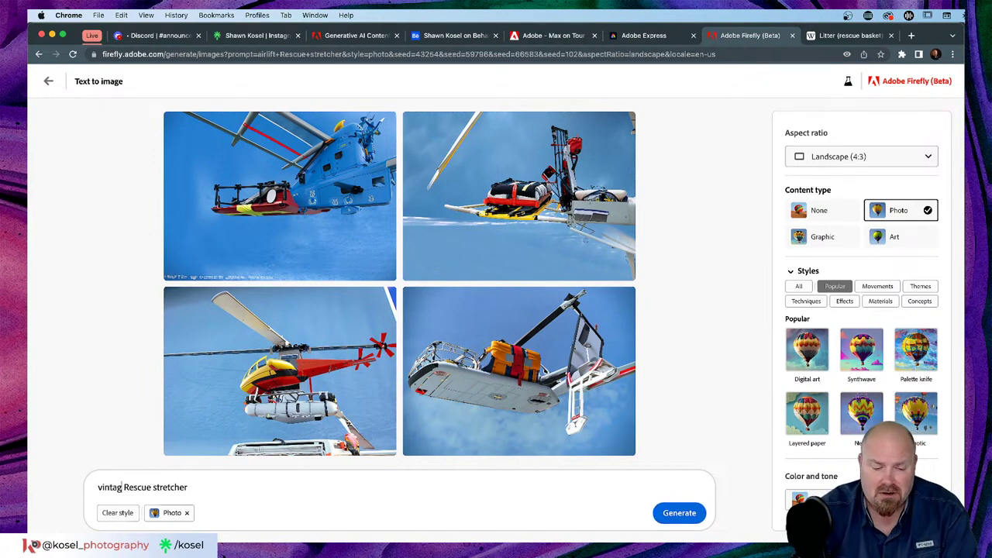
key(Return)
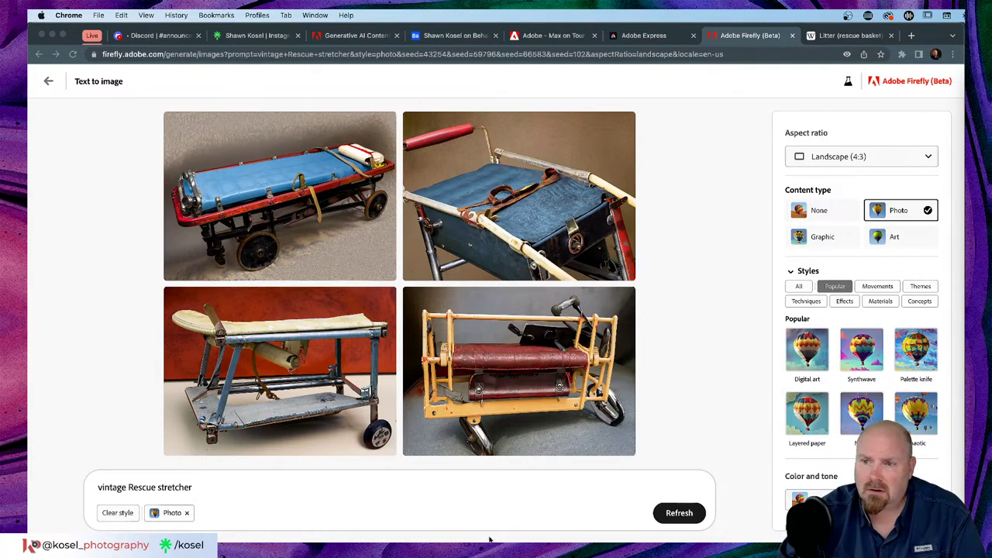
click(203, 488)
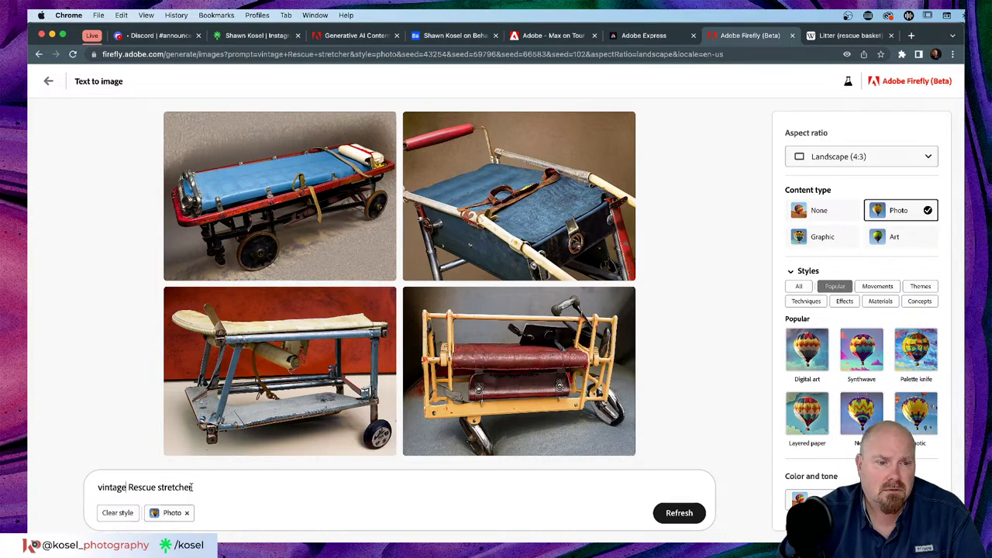
Replace the prompt with "Transport rescue stretcher", correcting the misspelled first word, and generate the images
drag(199, 486, 75, 489)
text(ransport rescue stretcher)
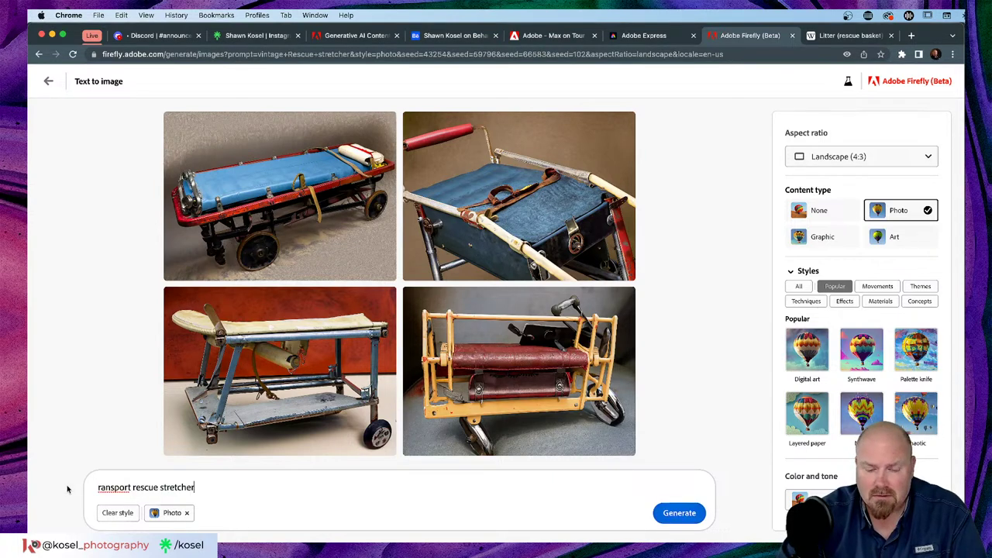
key(Return)
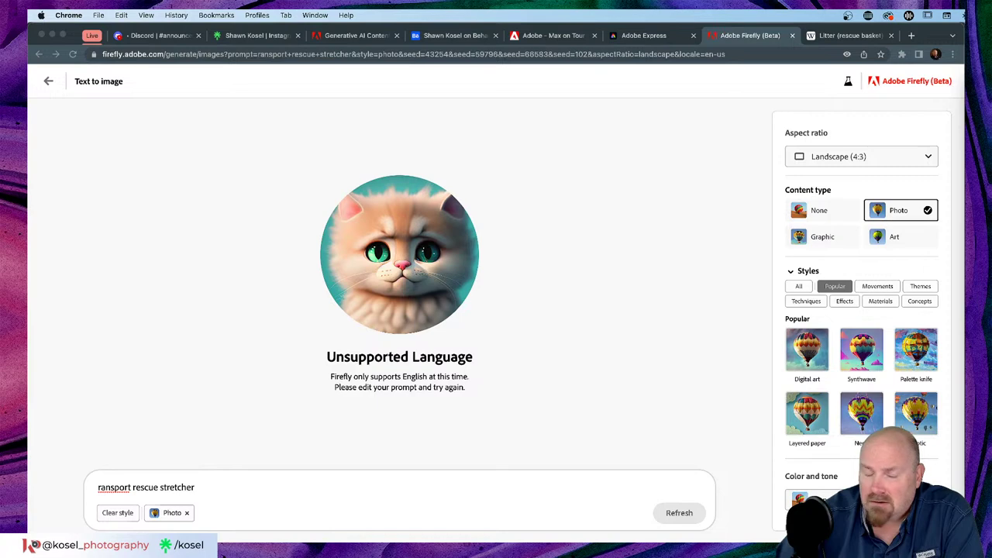
click(98, 488)
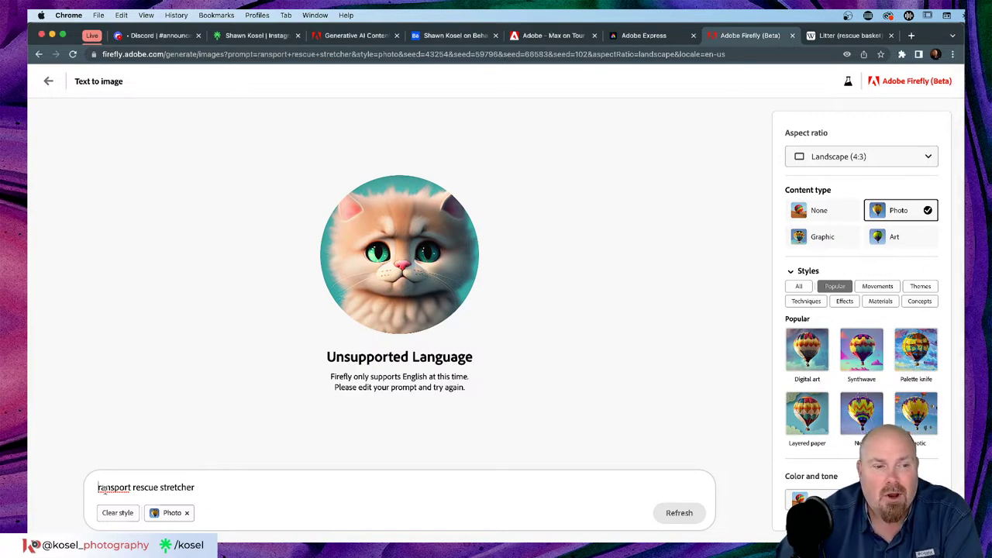
text(T)
key(Return)
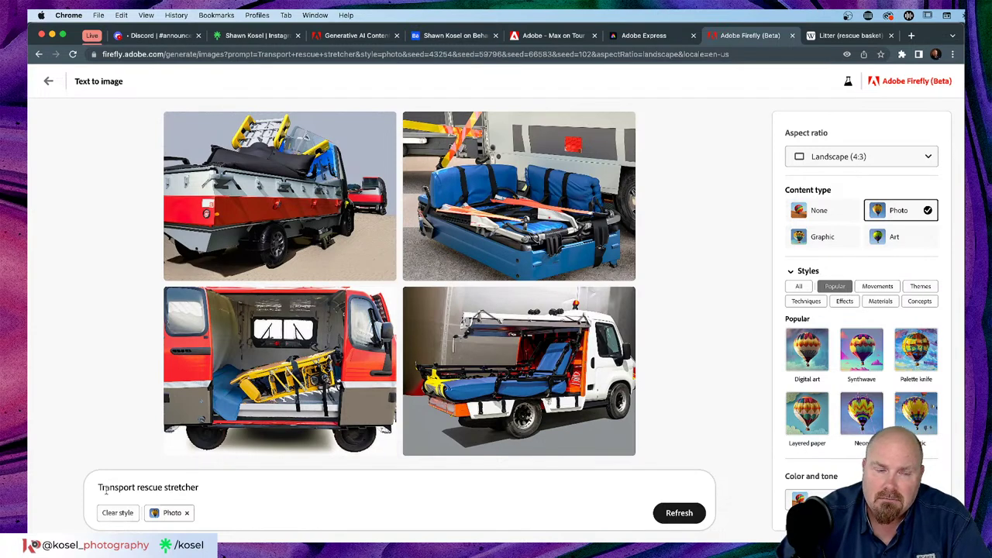
Replace the whole prompt with "flying mattress" and generate a new set of images
drag(203, 486, 33, 486)
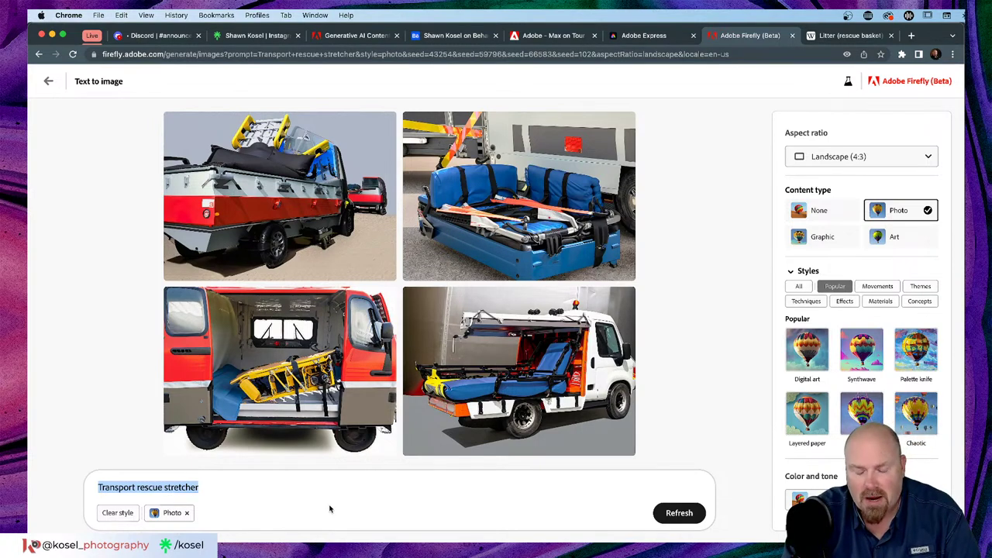
text(fl)
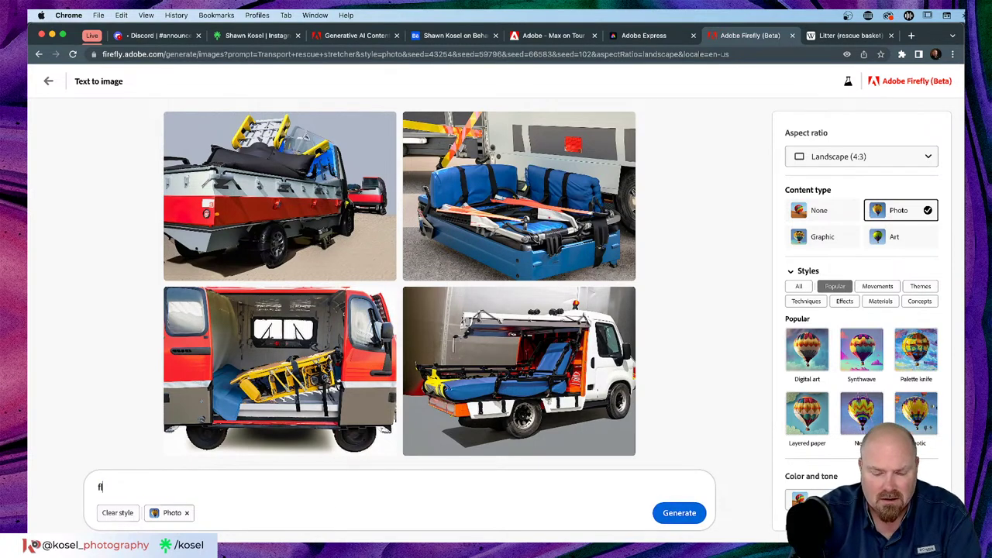
text(ying ma)
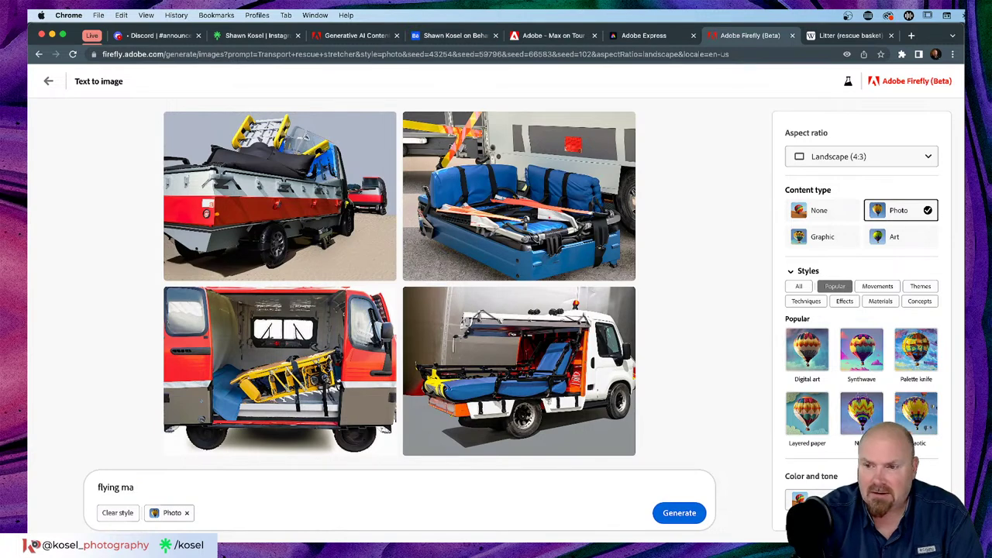
text(ttr)
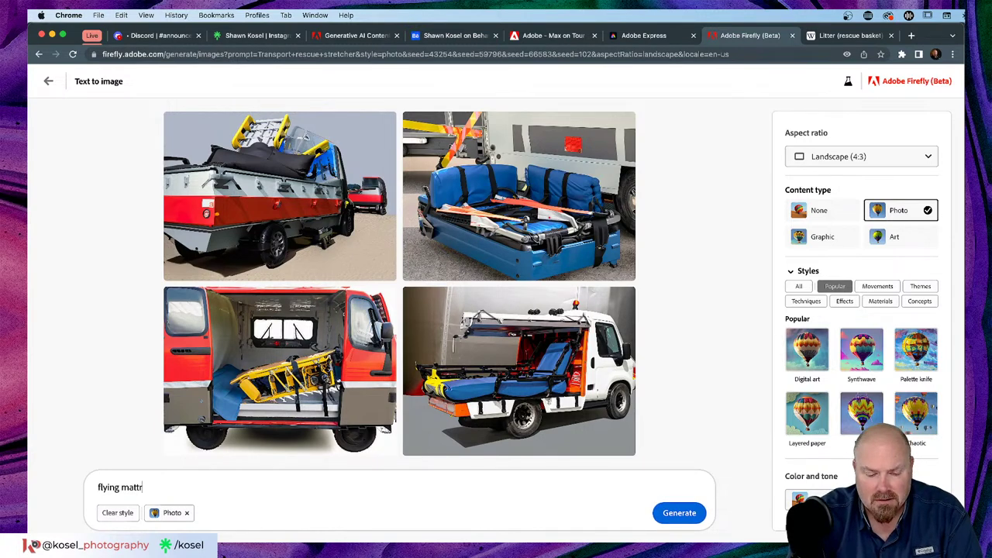
text(ess)
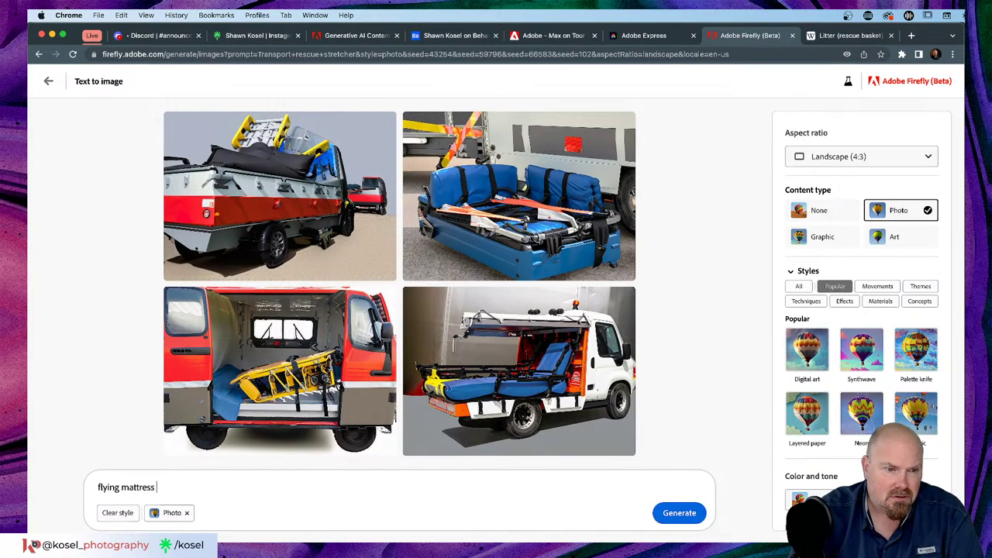
key(BackSpace)
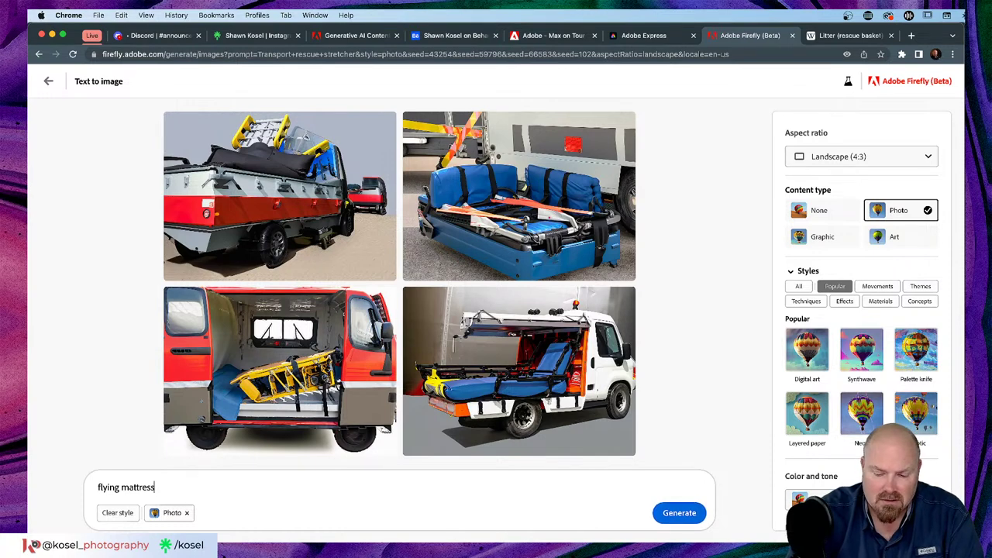
key(Return)
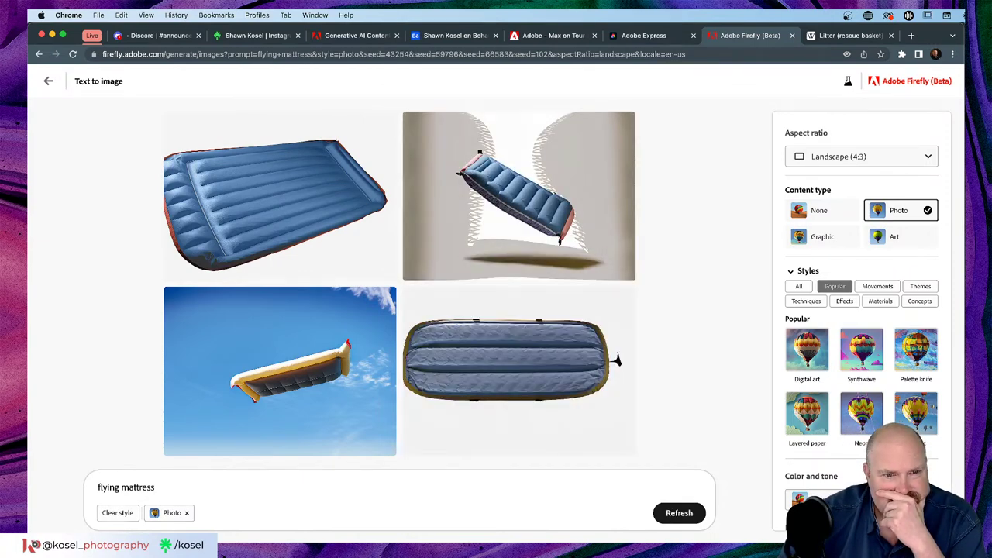
Extend the prompt to "flying mattress made of light" and generate the images
text(ma)
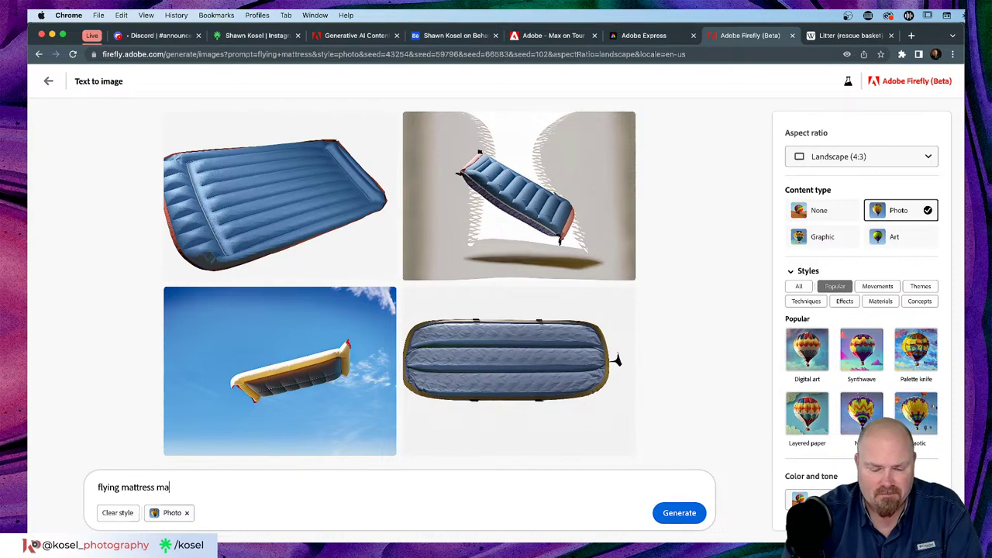
text(de of light)
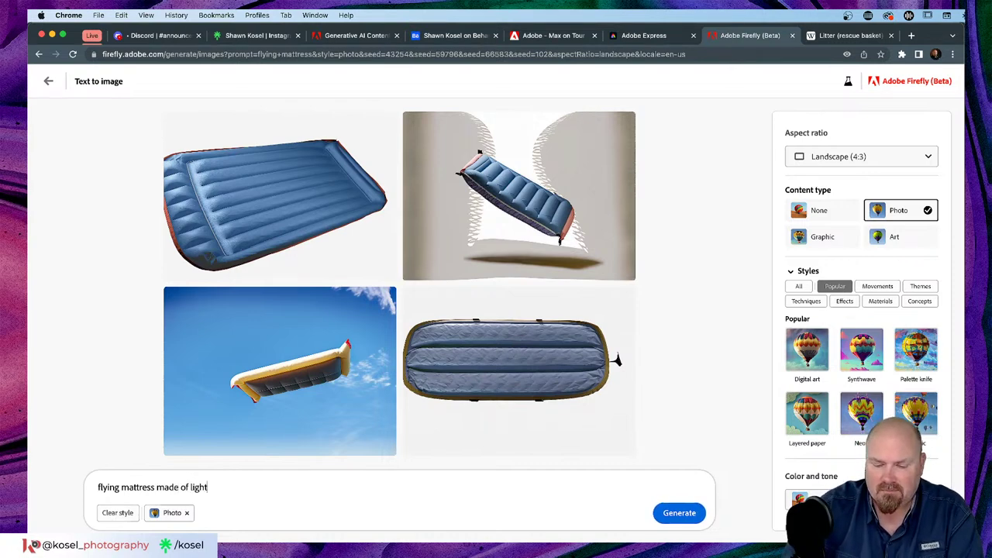
key(Return)
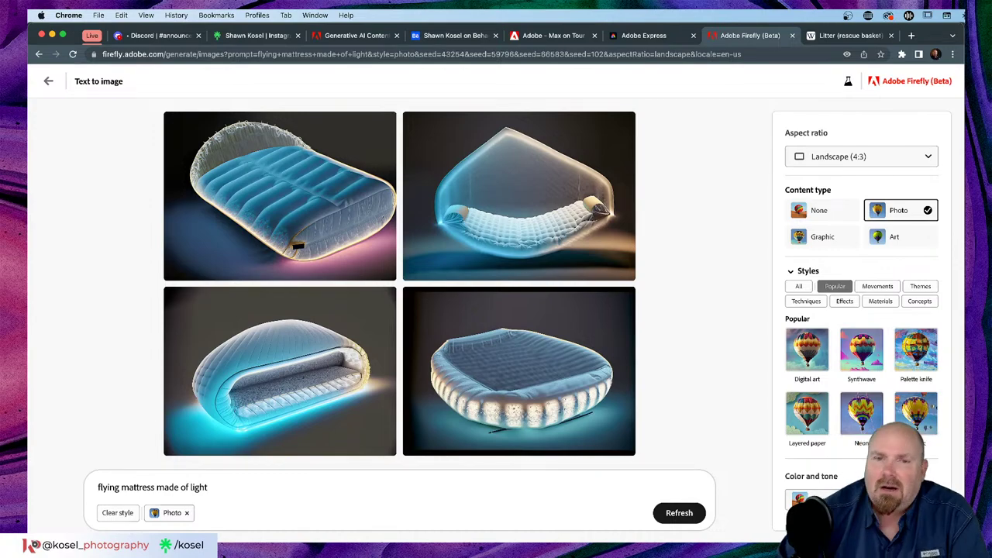
Enlarge the second glowing mattress image, download it with Content Credentials, inspect its mattress and end details, and return to the results
click(451, 206)
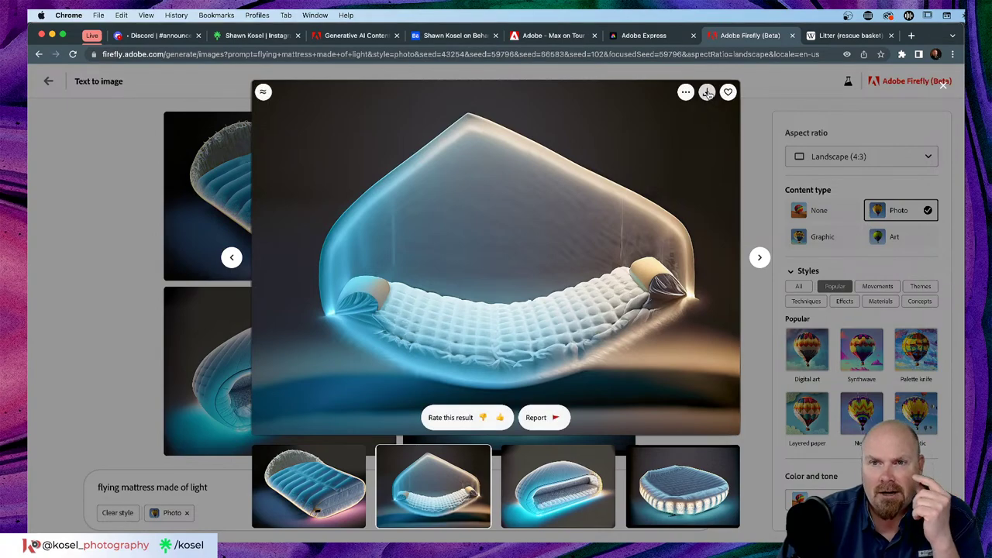
click(709, 96)
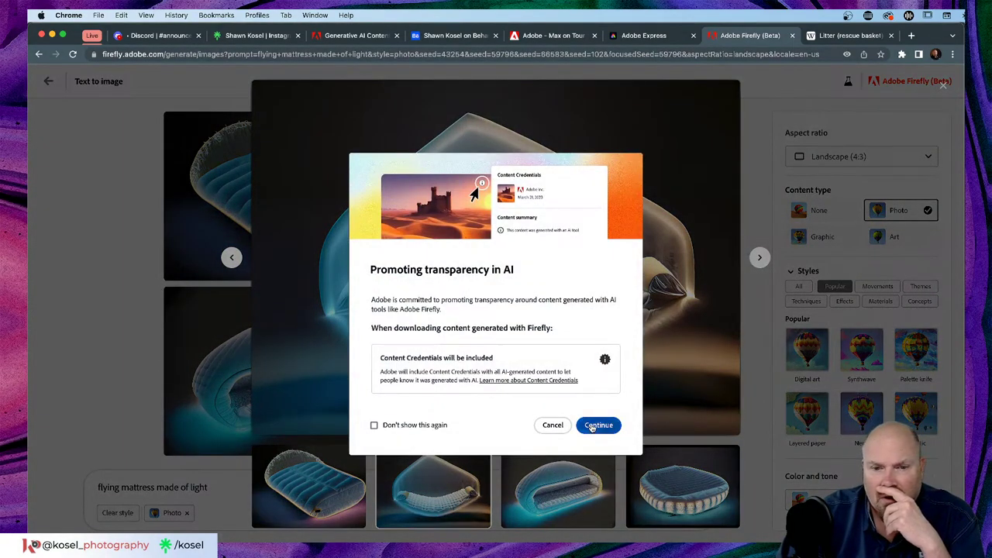
click(599, 424)
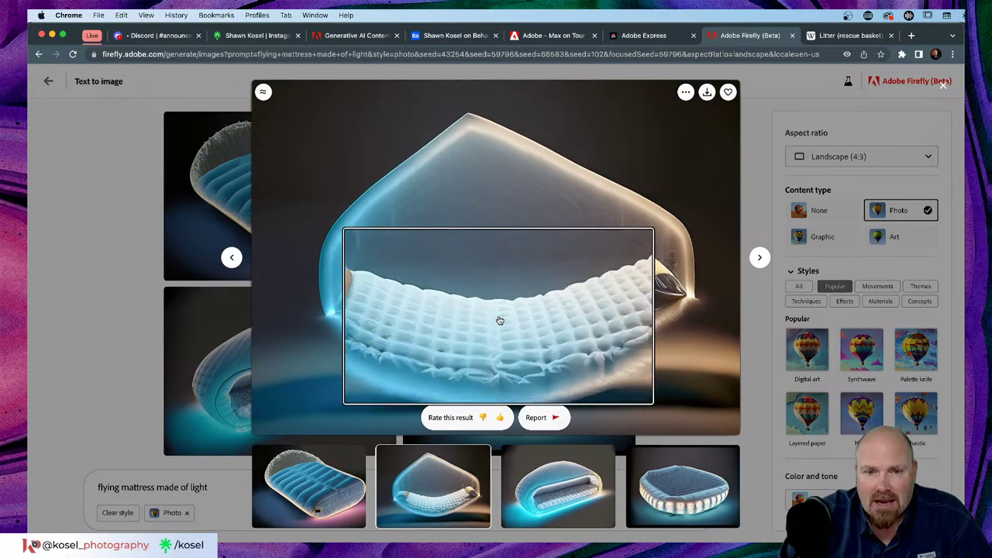
mouse_move(640, 275)
mouse_down()
mouse_move(607, 272)
mouse_move(666, 267)
mouse_up()
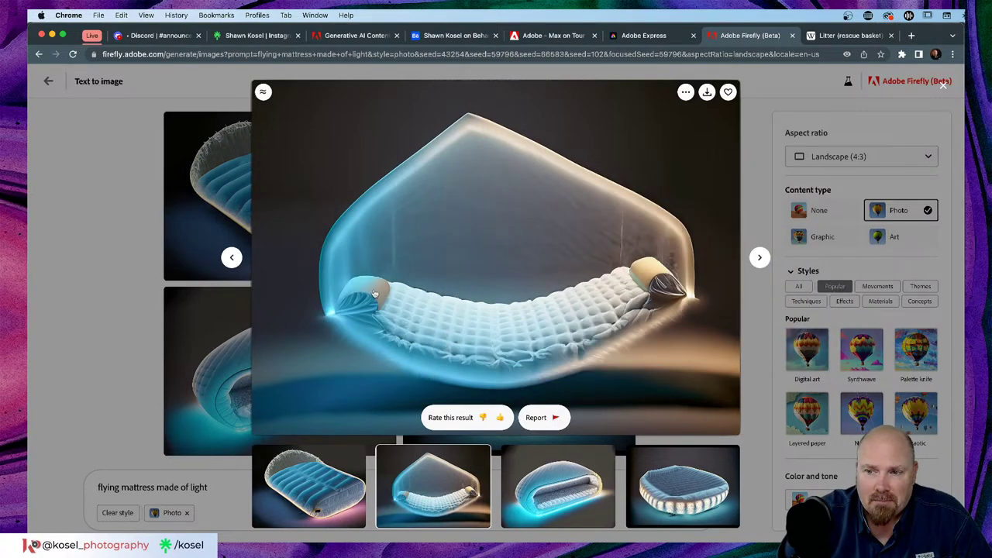
drag(380, 301, 361, 299)
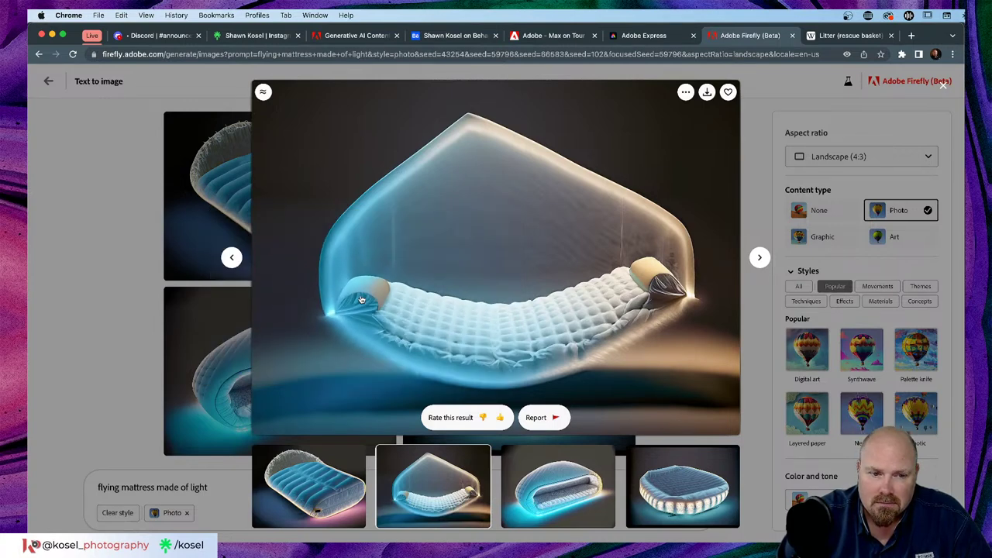
click(108, 299)
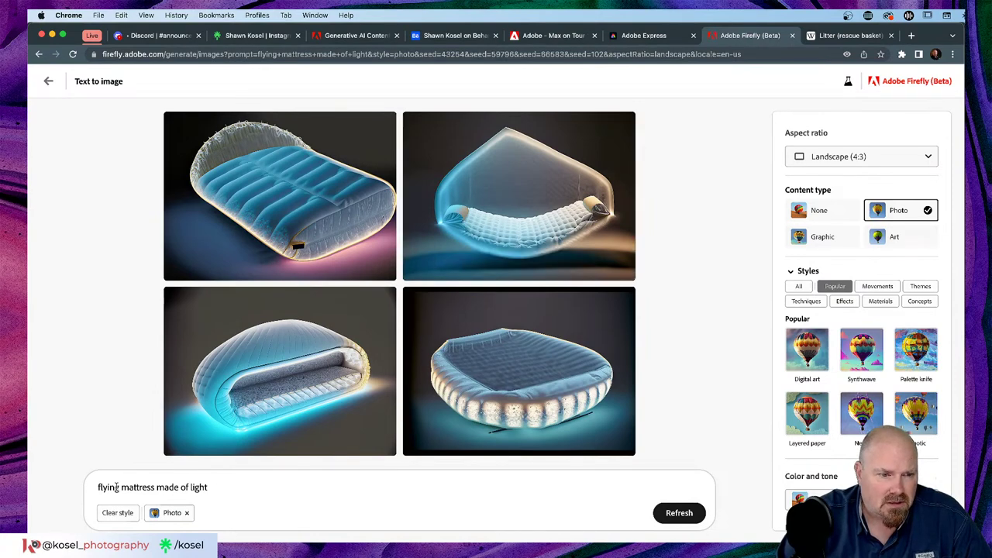
Try generating images from "mattress made of light" without the word "flying", and go back to the flying mattress results
drag(119, 486, 35, 491)
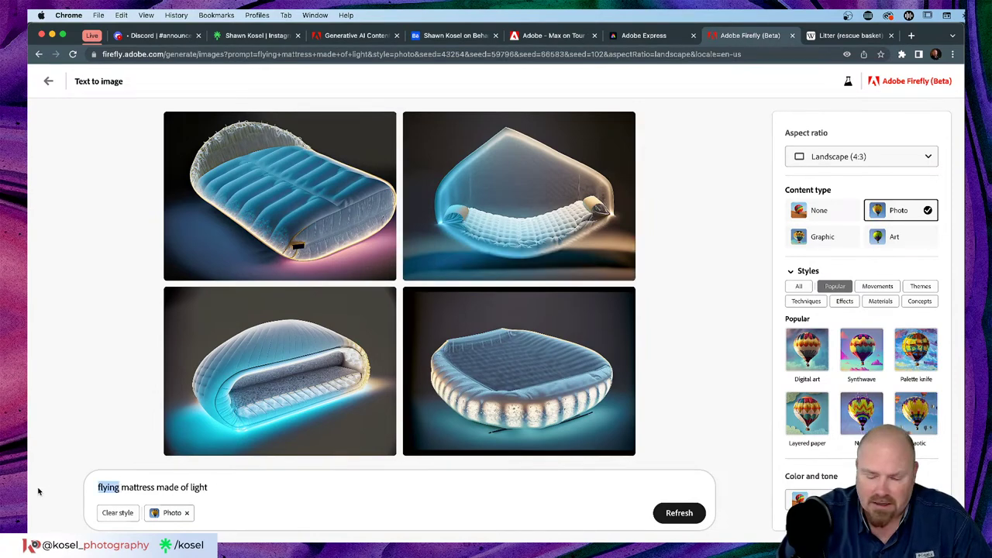
key(BackSpace)
key(Delete)
click(682, 513)
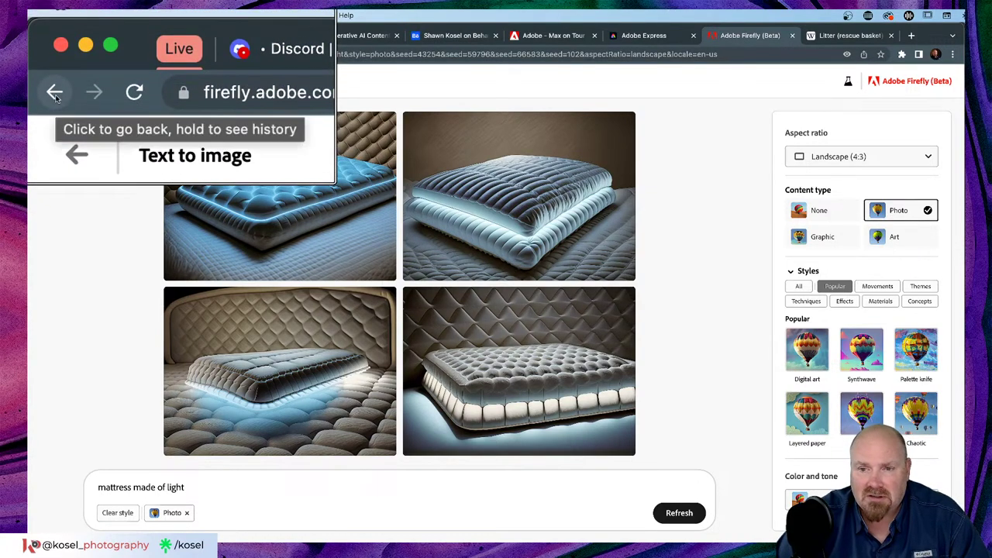
click(39, 54)
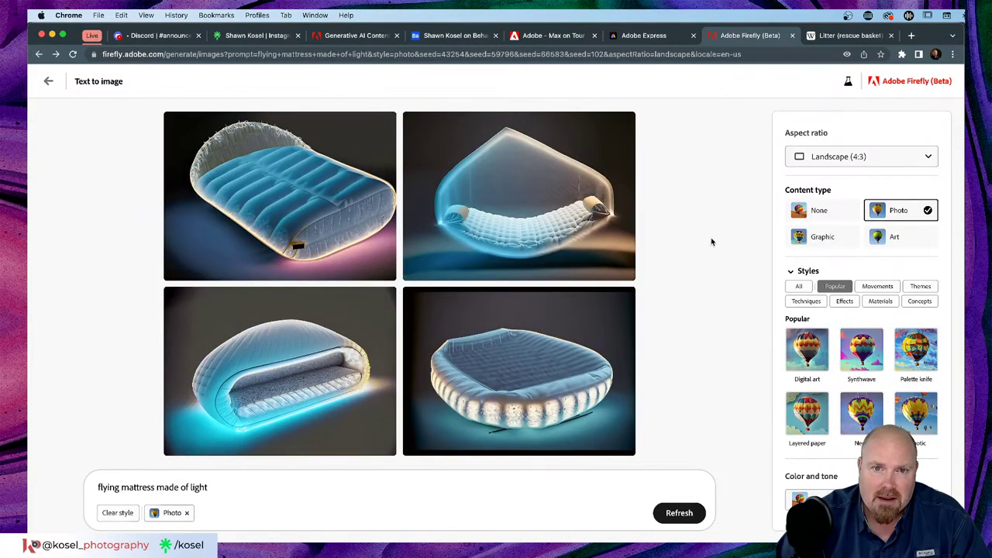
Generate images similar to the second flying mattress result and add that source image to the favorites
mouse_move(533, 161)
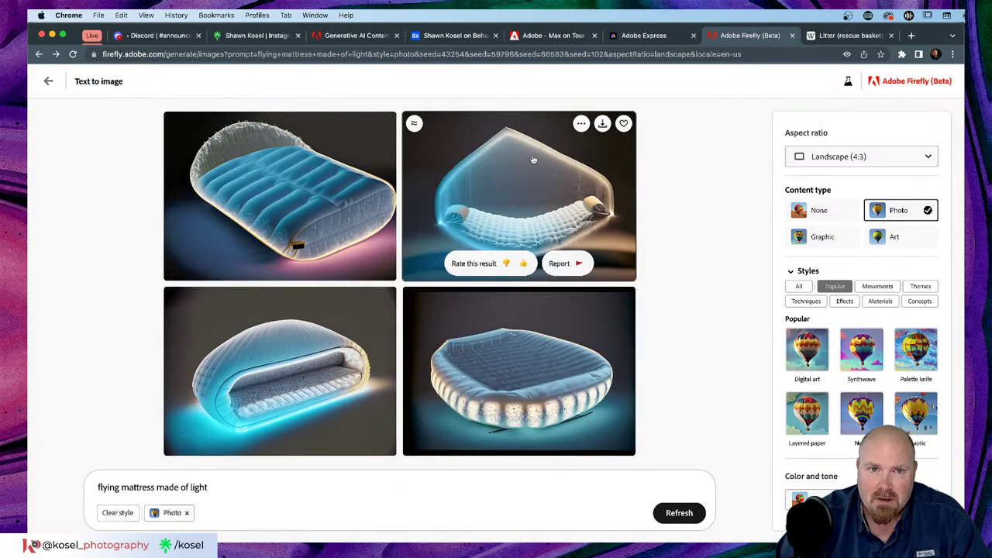
click(413, 123)
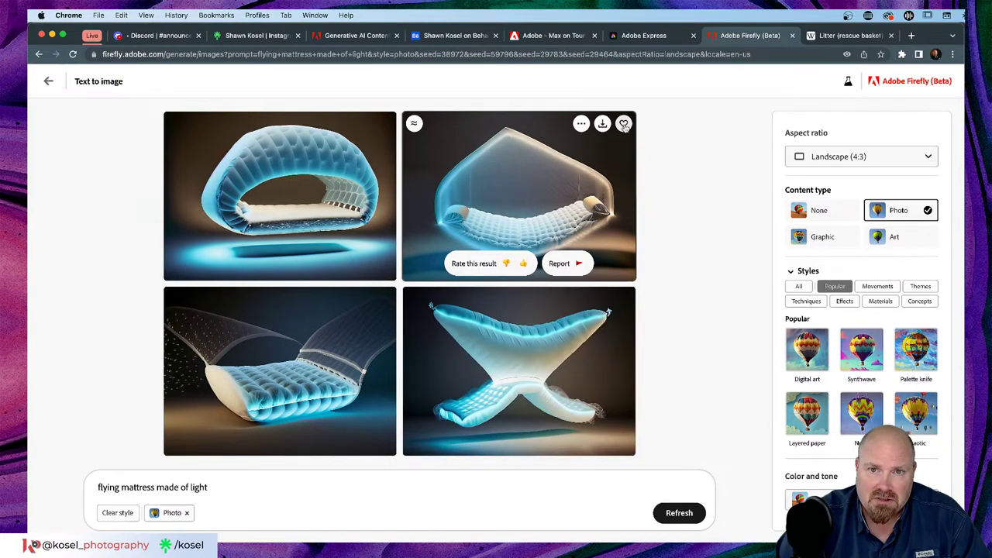
click(624, 124)
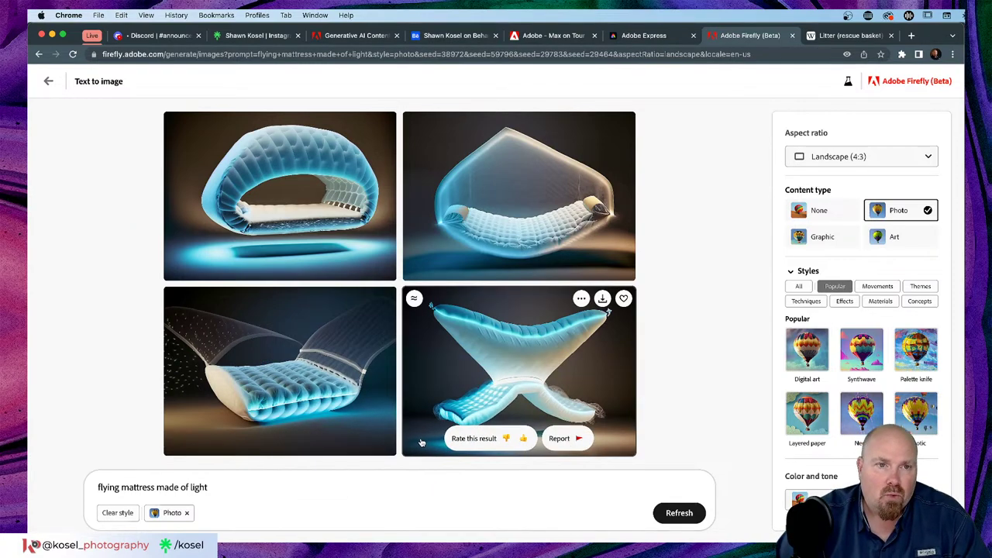
Leave the results for the Favorites page and rerun the prompt of the saved "flying mattress made of light" image
click(48, 82)
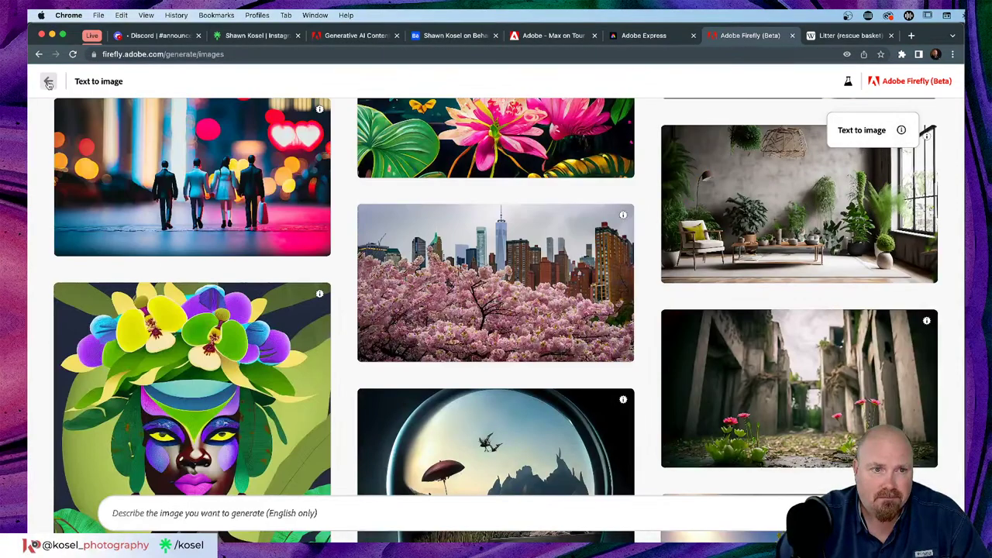
click(48, 82)
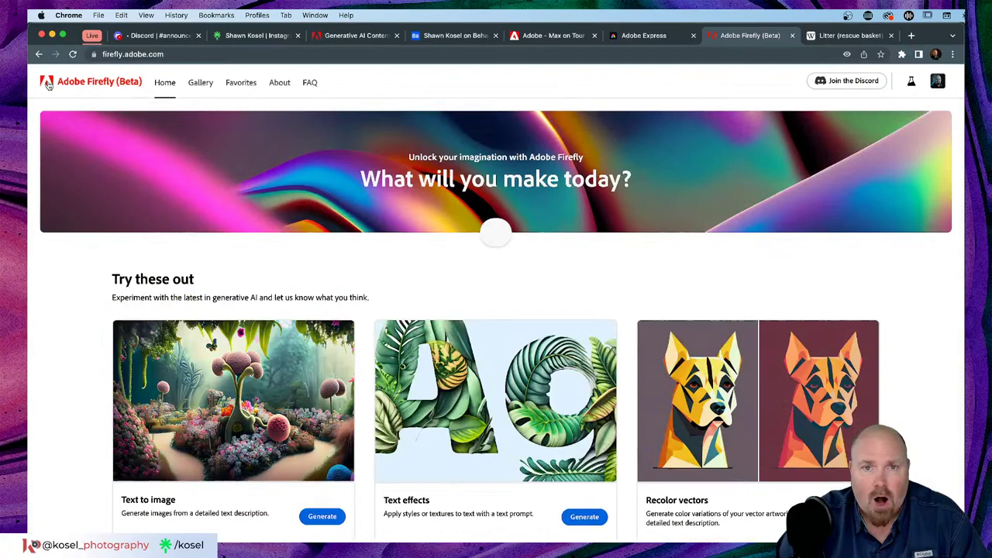
click(242, 91)
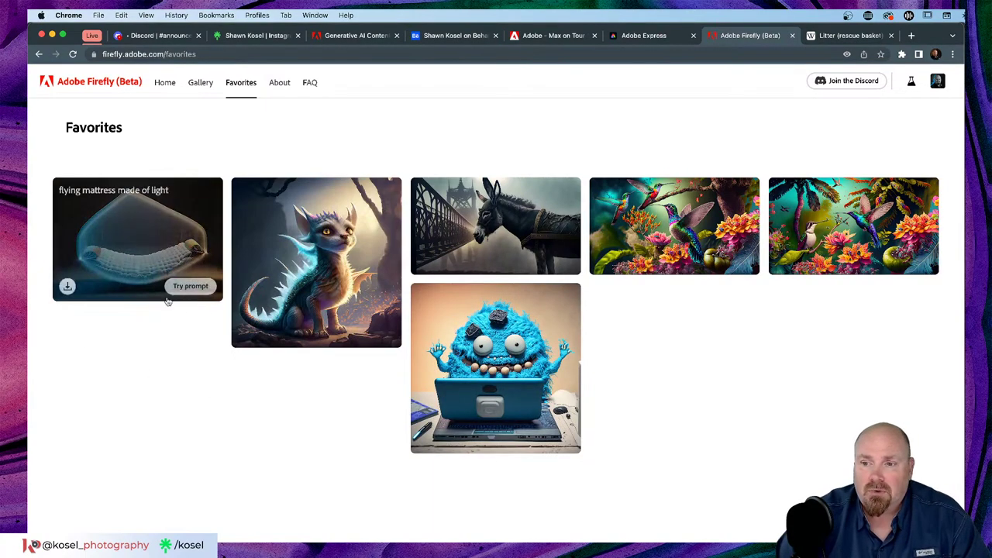
mouse_move(173, 279)
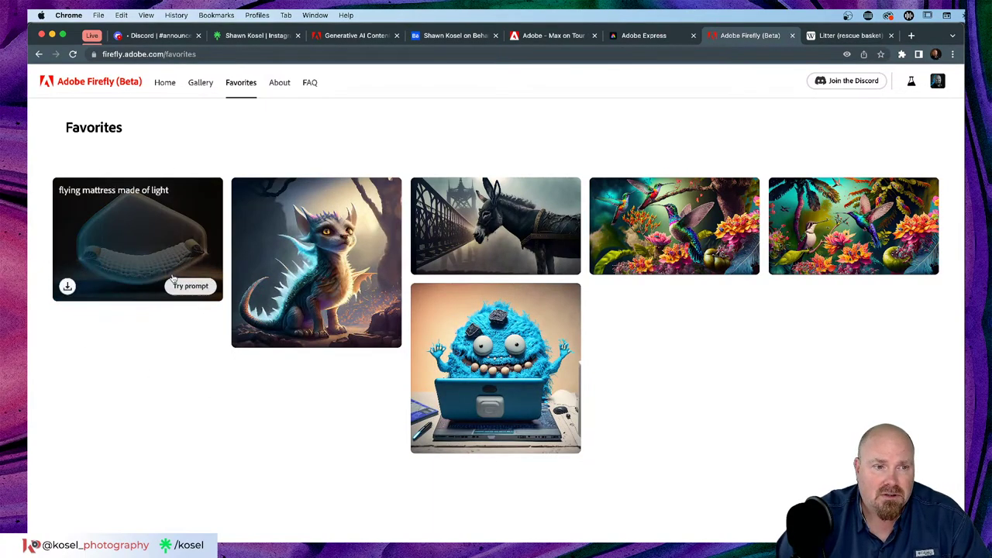
click(98, 198)
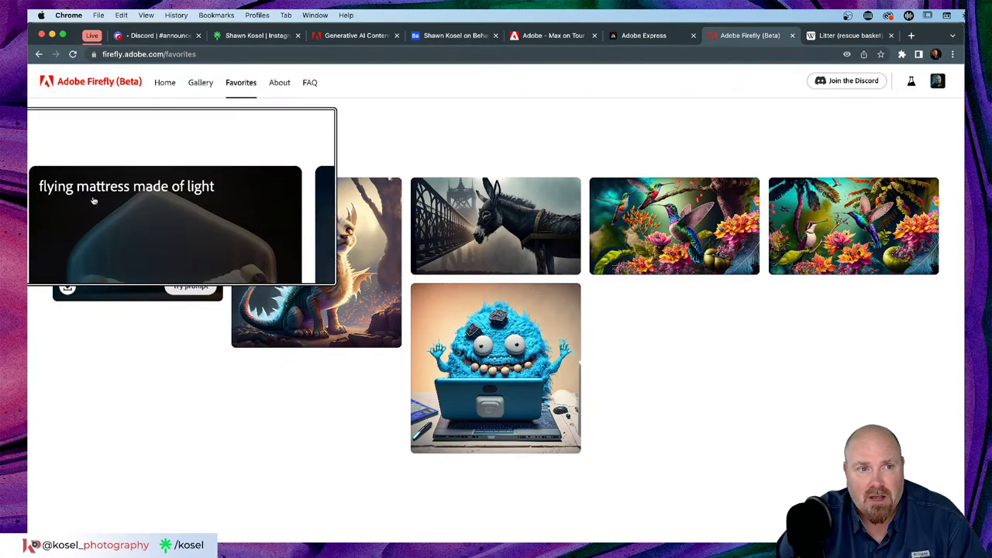
click(190, 286)
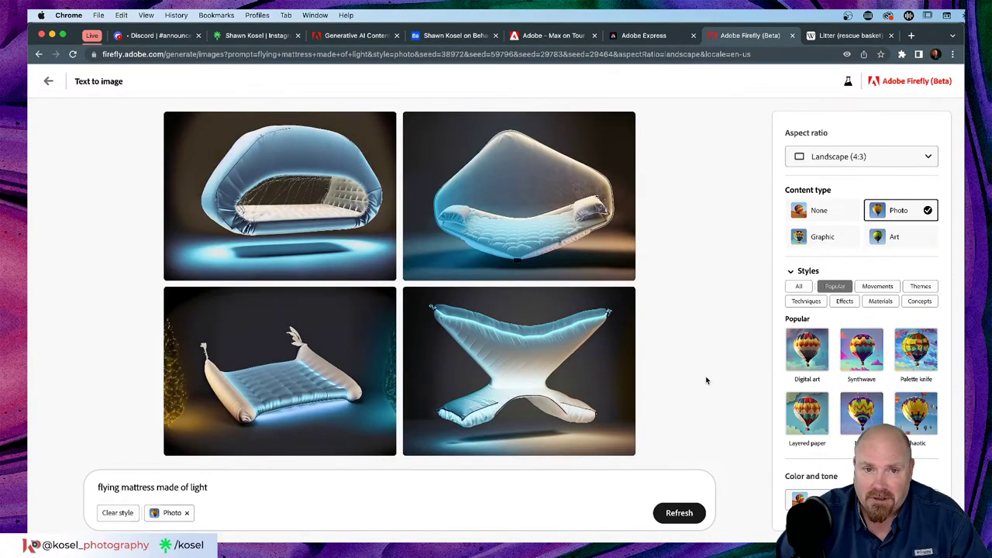
mouse_move(521, 206)
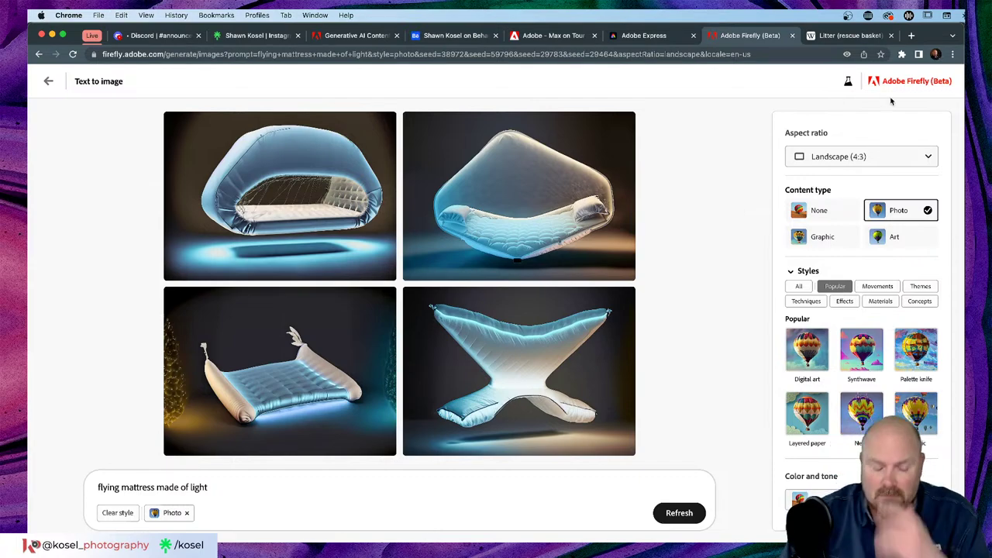
Switch to Illustrator and add a new layer above the notebook scan layer, with the blank artboard as the working area
key(super+Tab)
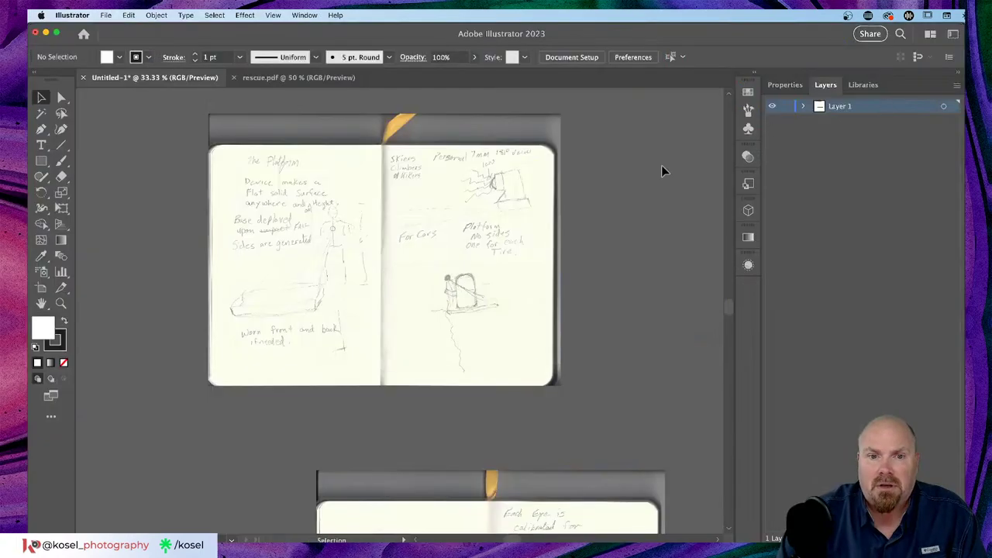
scroll(652, 396, right, 5)
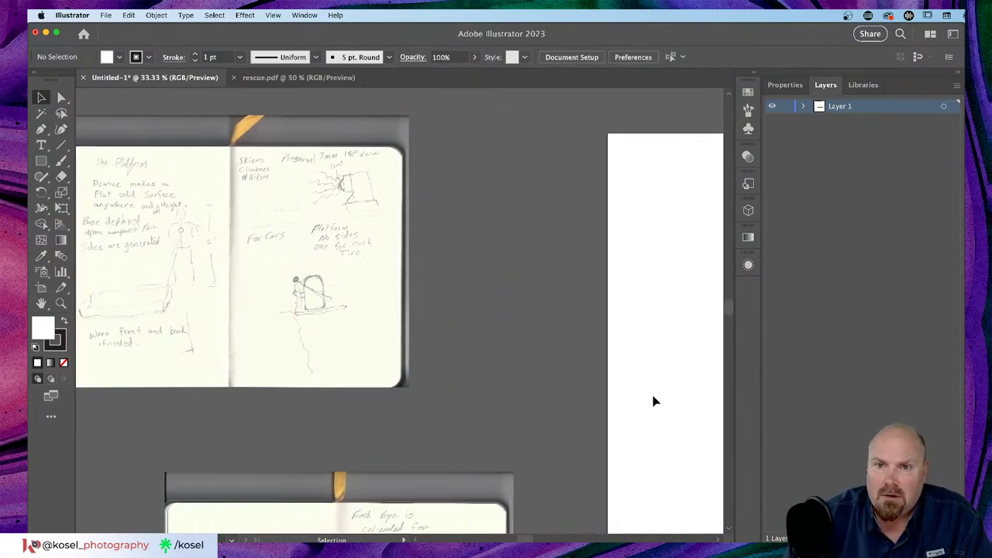
scroll(653, 400, right, 3)
key(super+0)
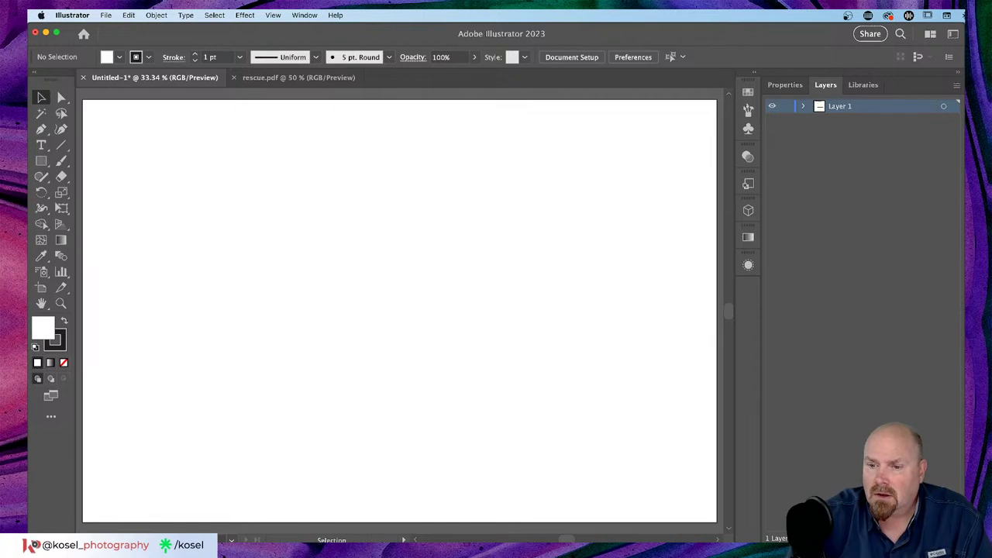
key(super+l)
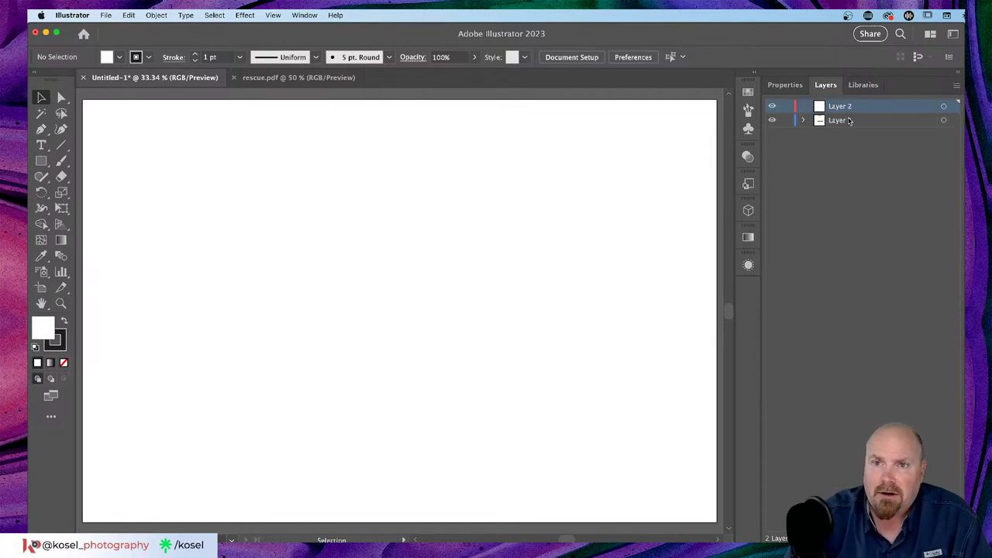
scroll(286, 242, left, 1)
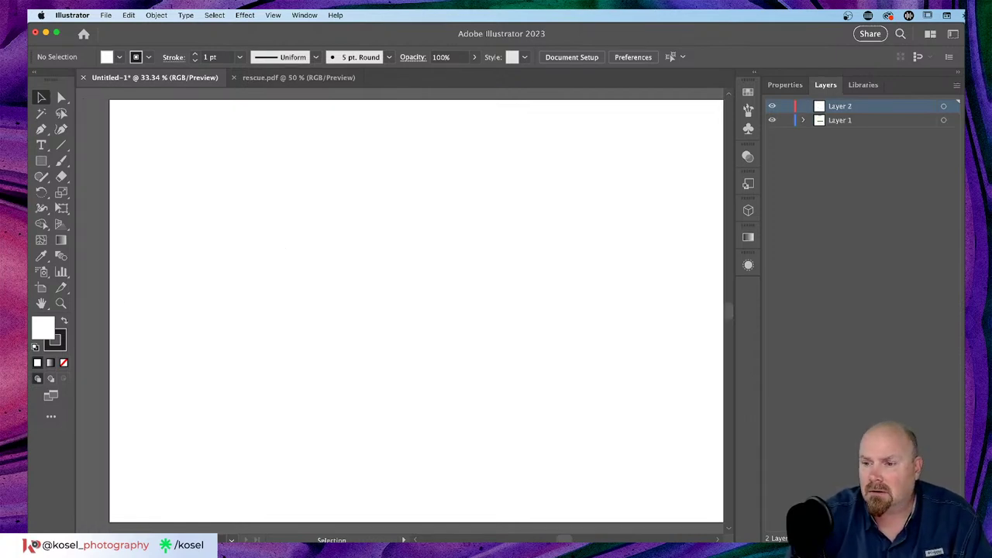
click(41, 145)
click(193, 140)
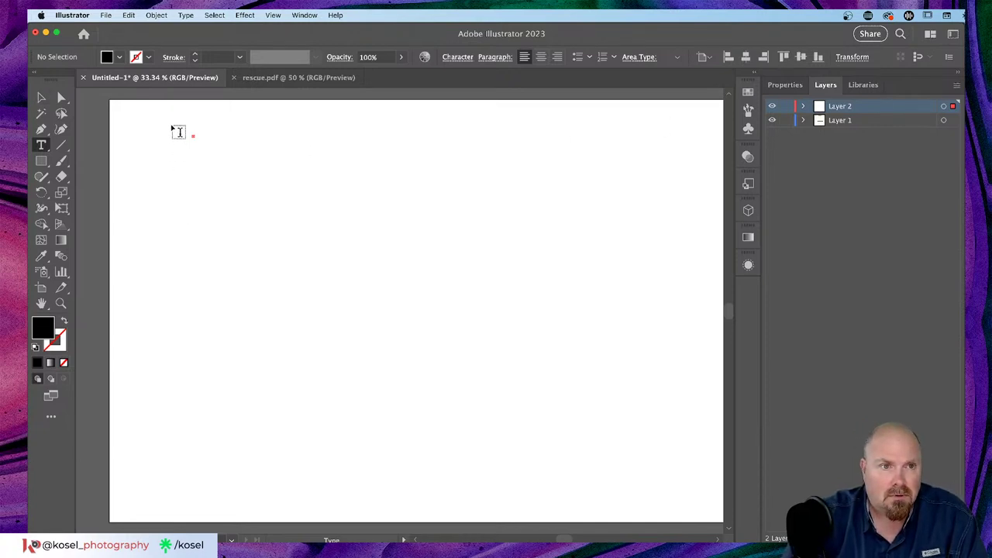
click(40, 95)
drag(161, 123, 249, 190)
key(Delete)
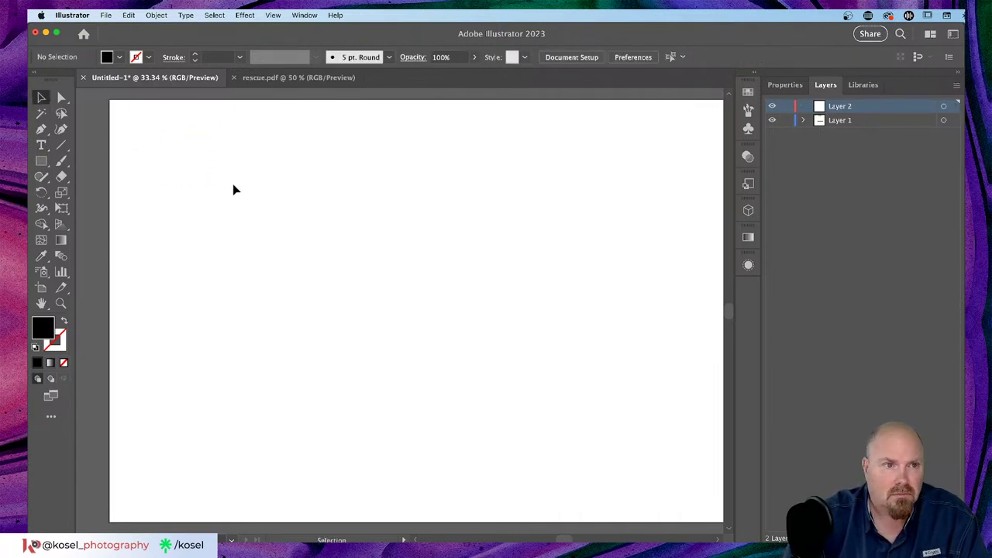
Add the text "Concept:" in 38 pt Myriad Pro and move it closer to the artboard's upper-left corner
click(41, 145)
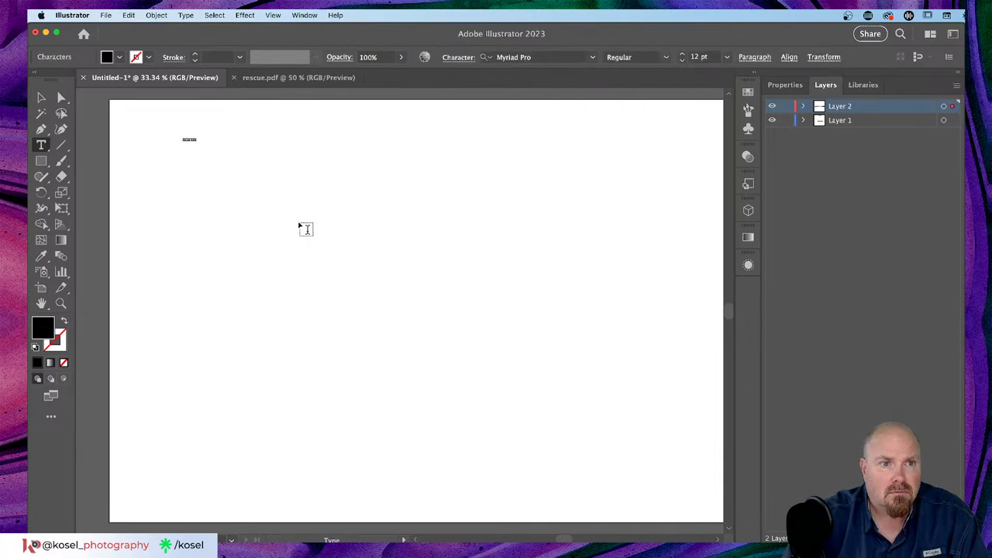
click(785, 85)
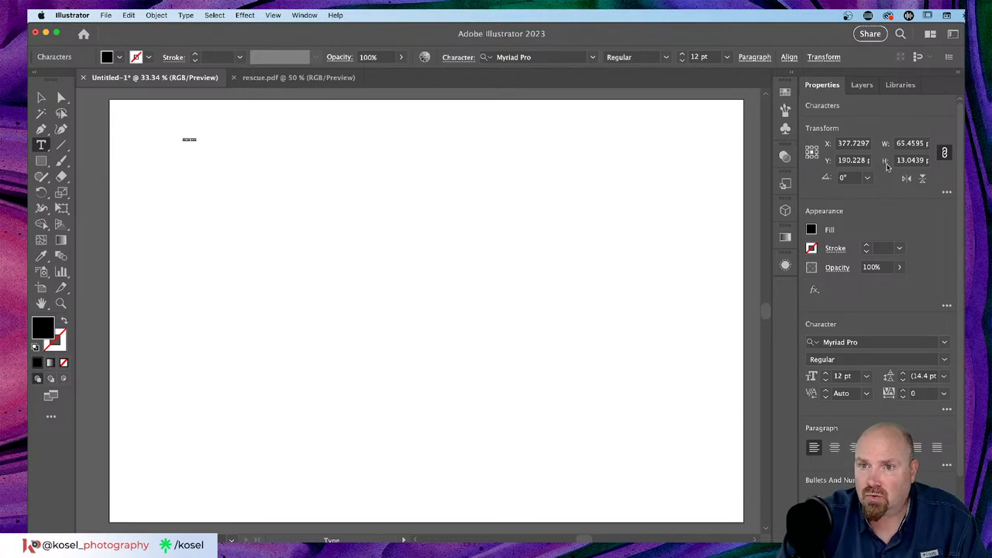
click(827, 376)
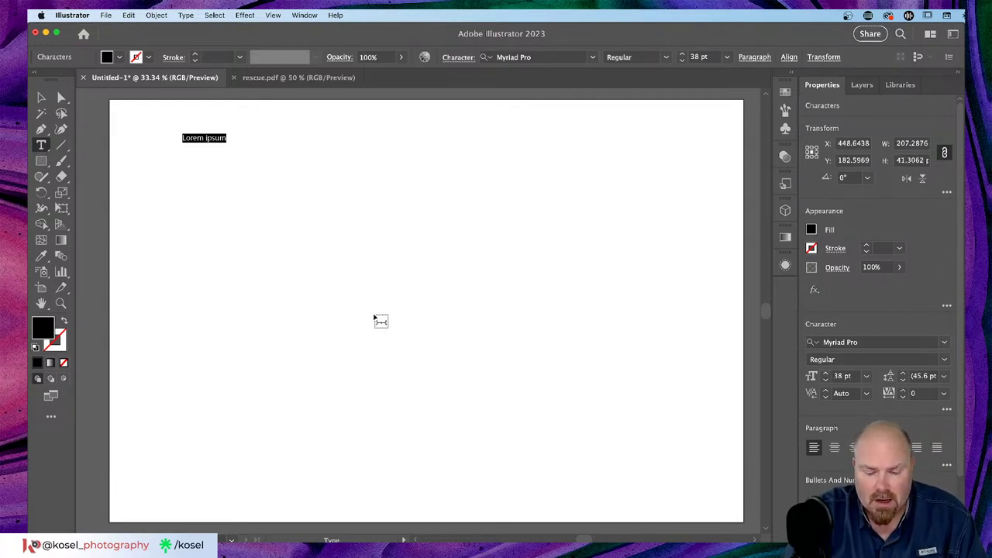
text(Concept:)
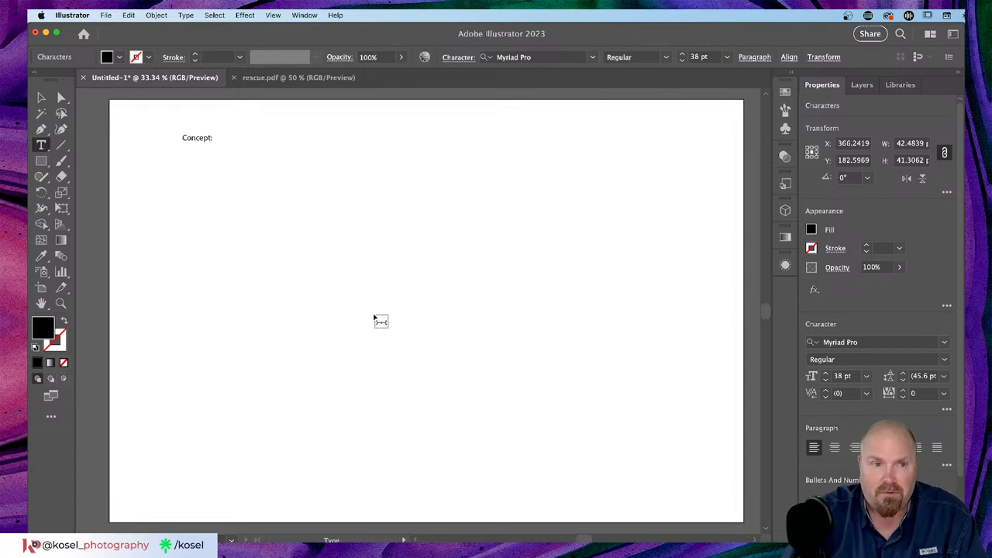
click(41, 97)
drag(206, 139, 160, 124)
Duplicate the "Concept:" text directly below the original, keeping it aligned to the same starting edge
key(super+1)
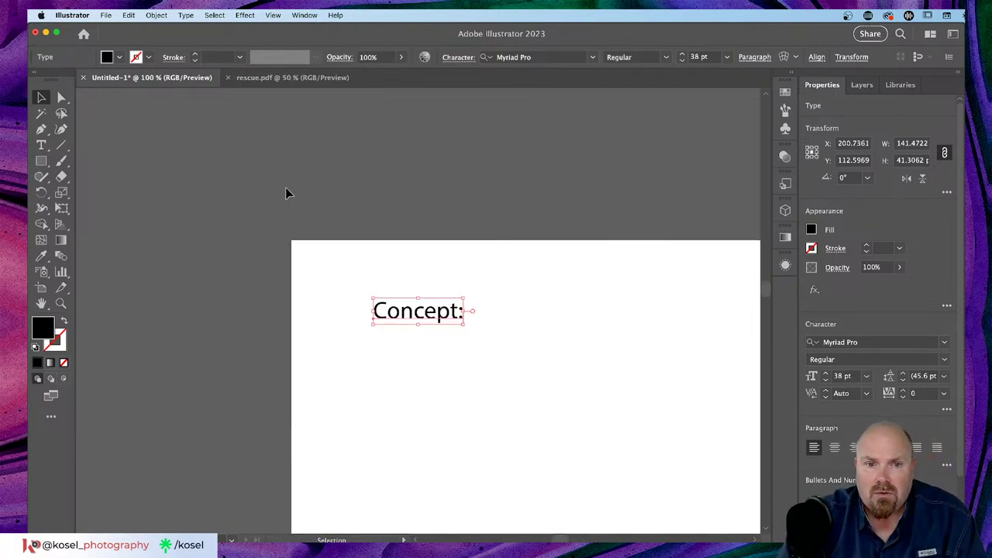
scroll(286, 190, down, 5)
scroll(285, 193, right, 3)
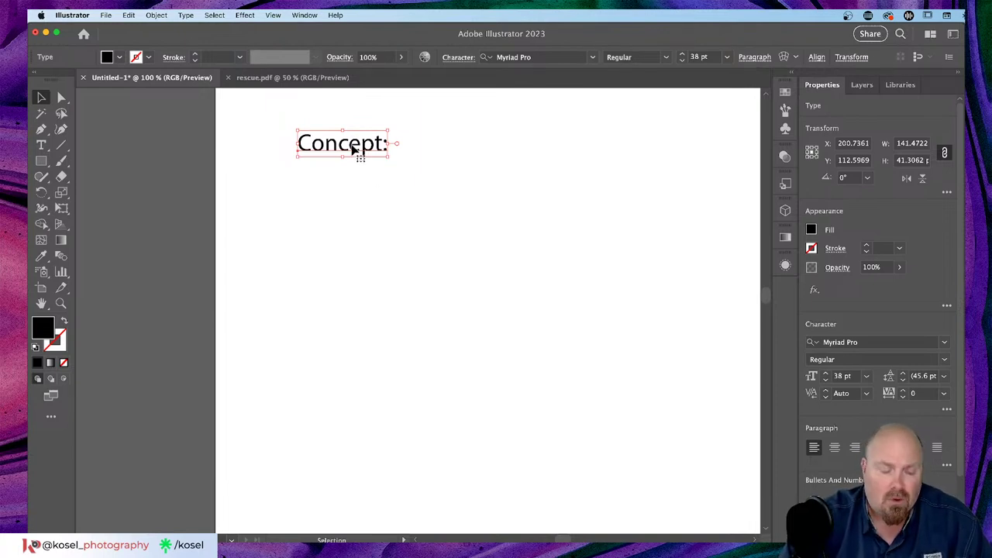
drag(351, 147, 354, 176)
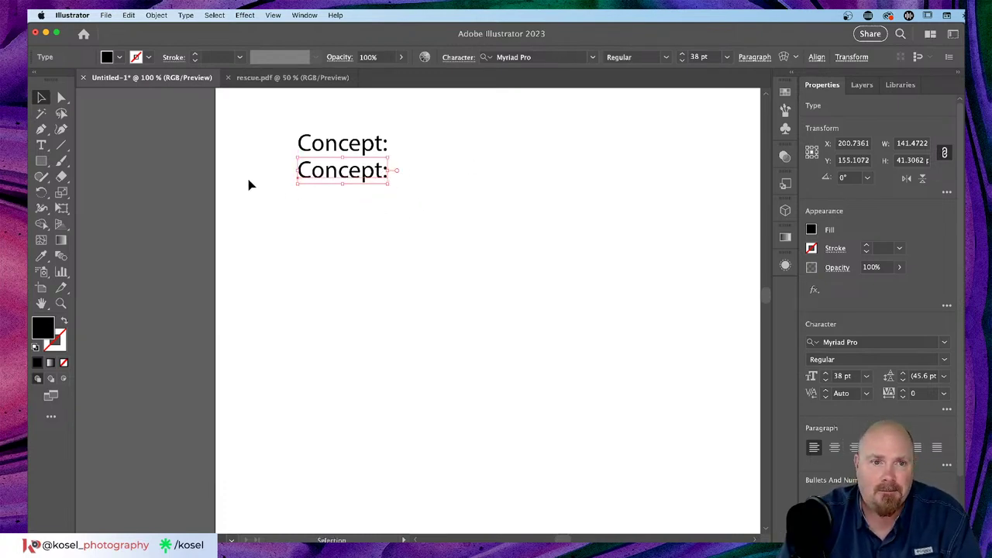
Replace the text of the lower "Concept:" copy with "Air Mattress Made of light"
double_click(383, 172)
drag(385, 172, 271, 175)
key(Escape)
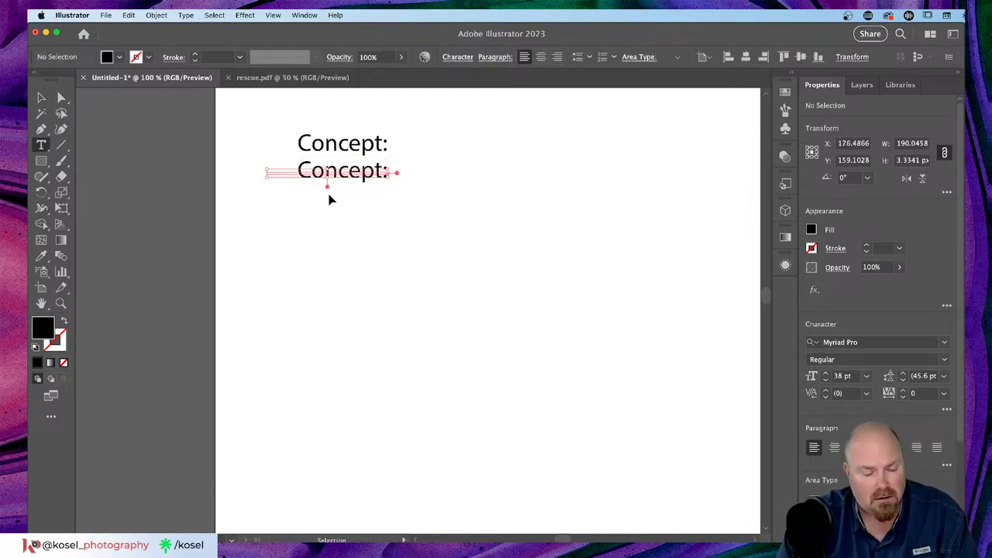
click(364, 172)
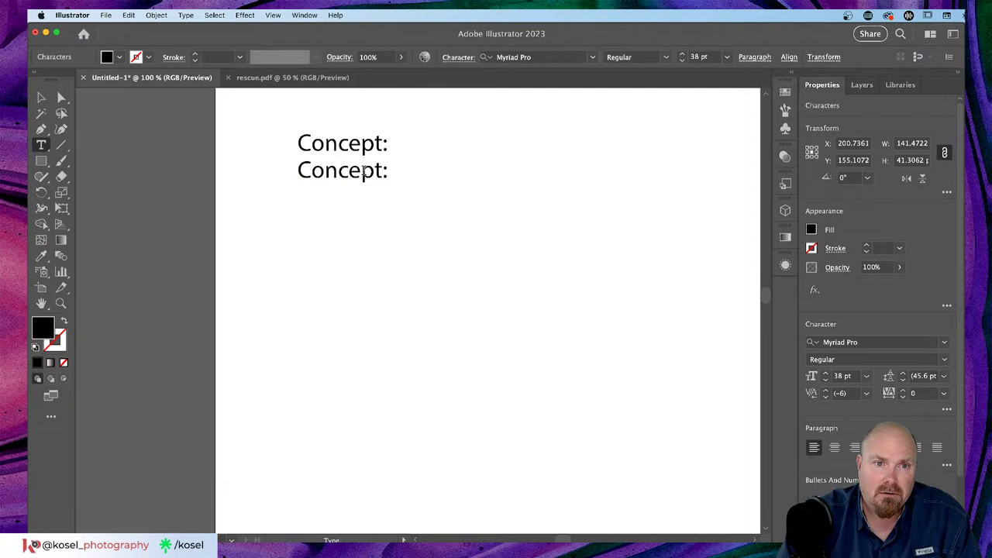
key(super+a)
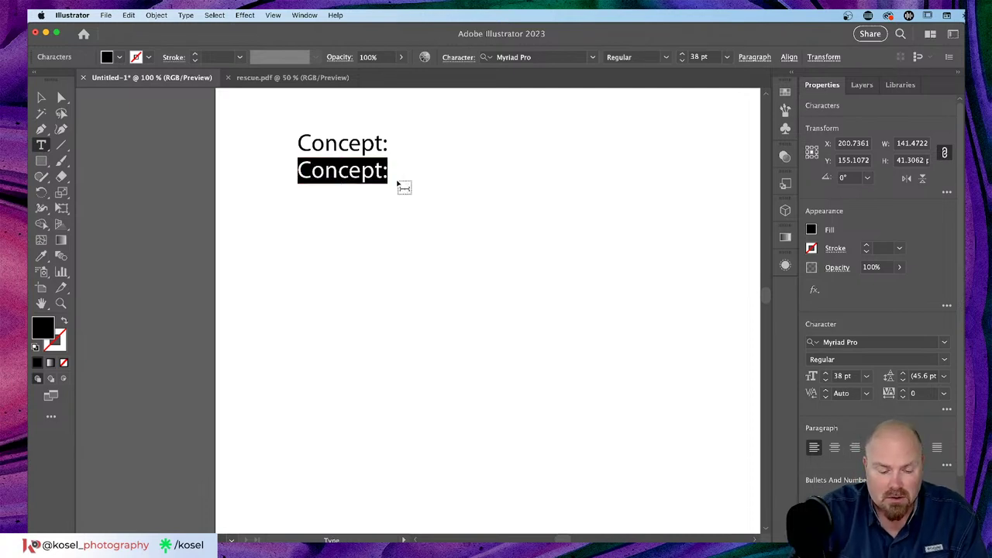
text(Air )
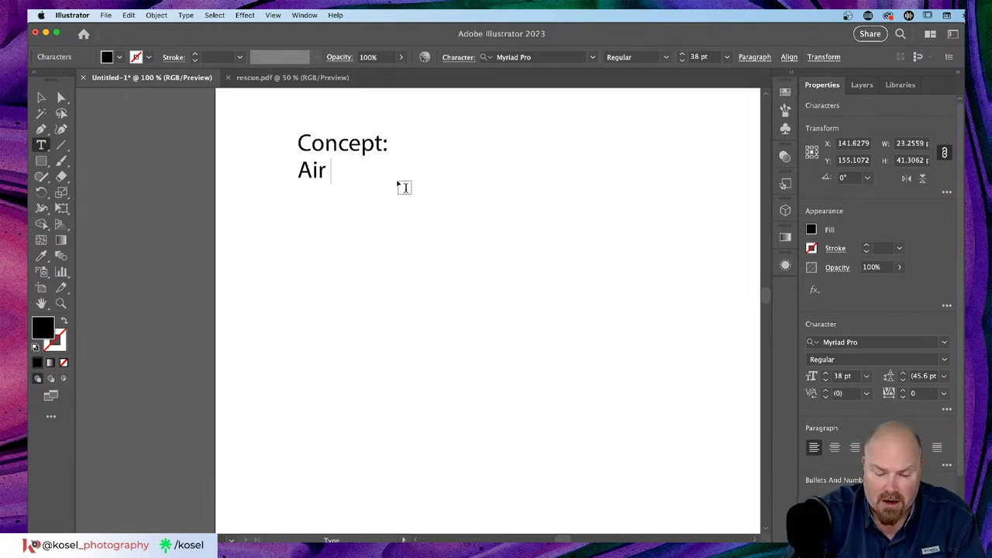
text(Mattrie)
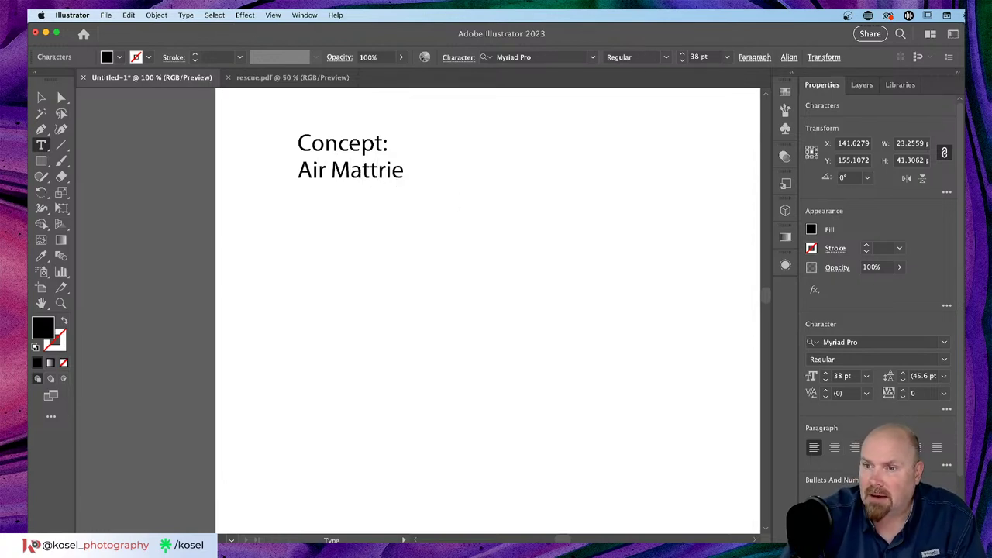
key(BackSpace)
key(BackSpace)
key(BackSpace)
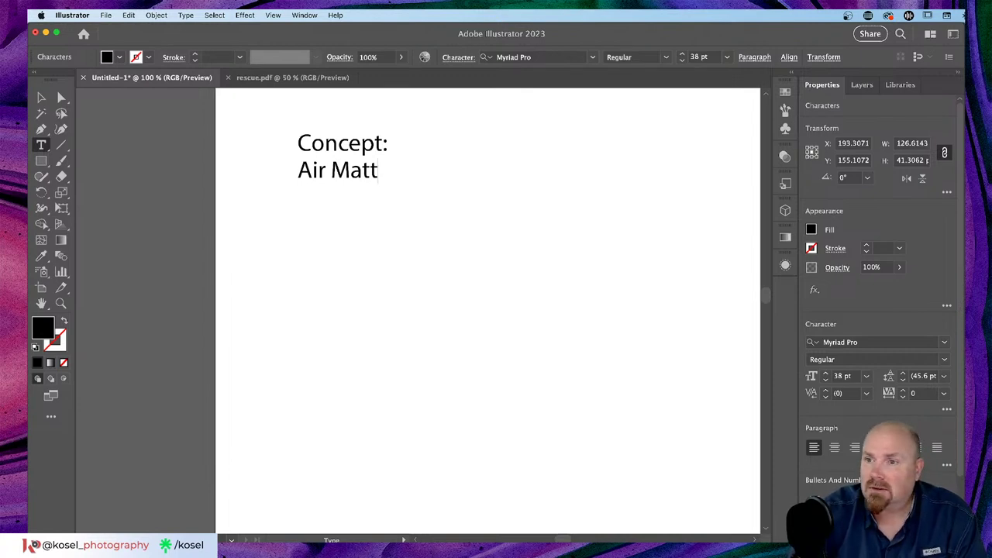
text(res)
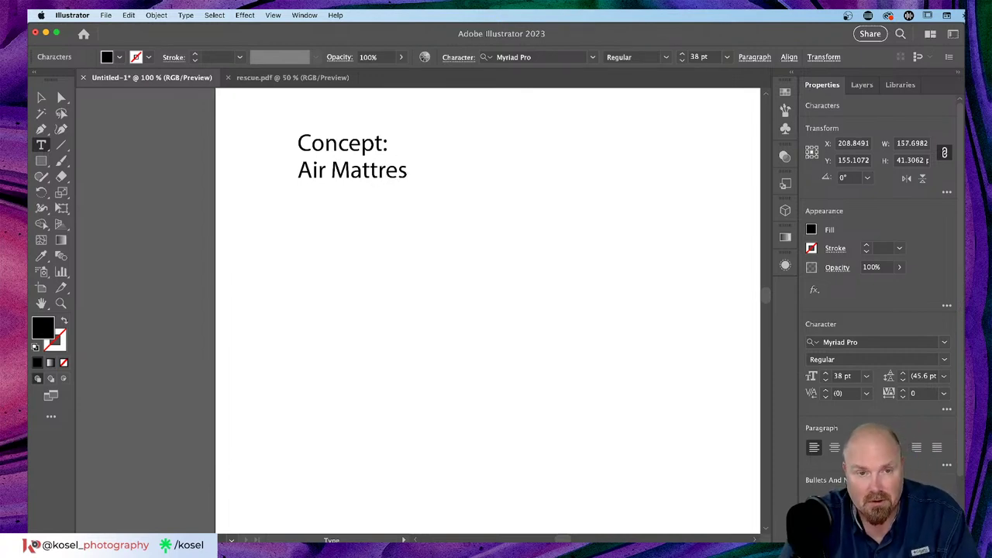
text(s)
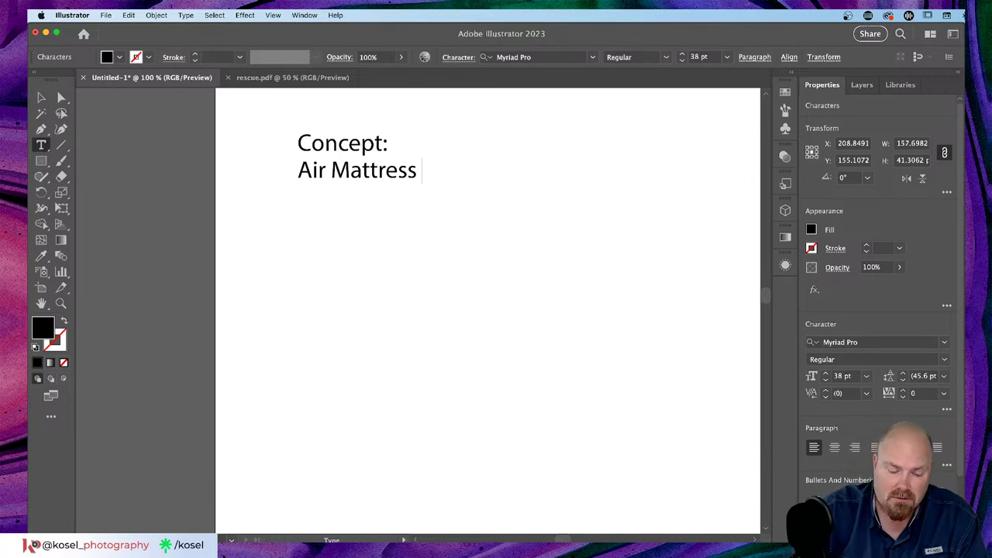
text( Made of light)
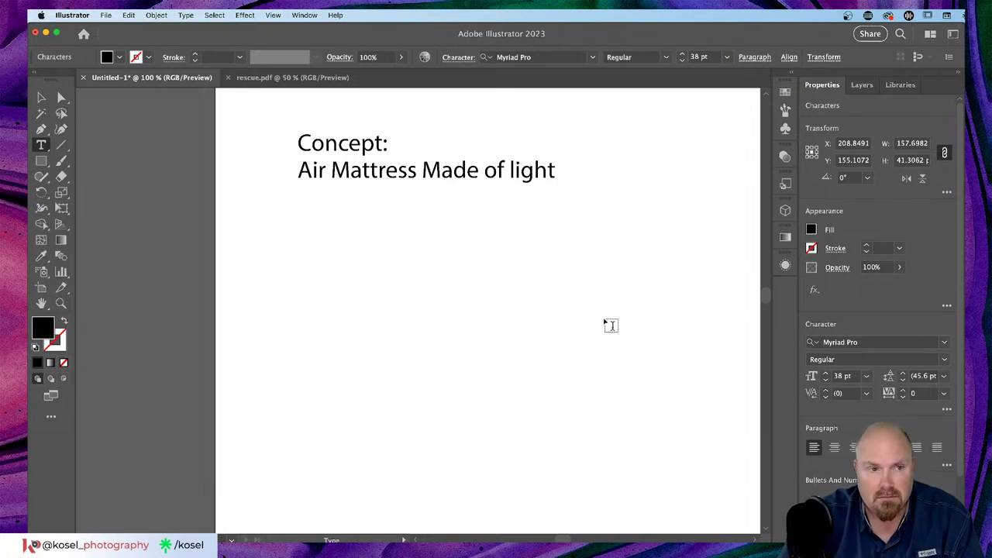
Duplicate the air mattress line directly below and replace the copy's text with "Lasers woven as a net for base"
click(41, 97)
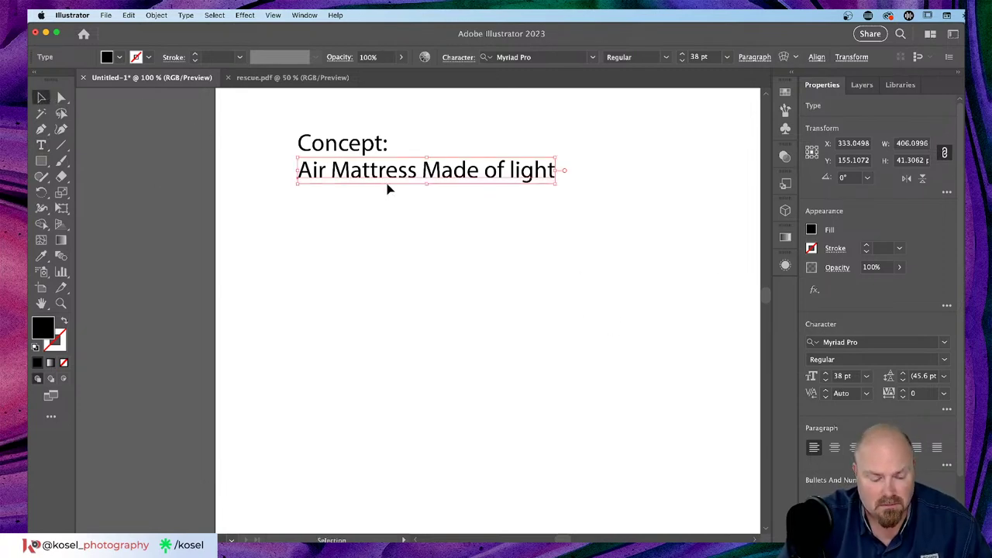
drag(390, 166, 391, 202)
key(t)
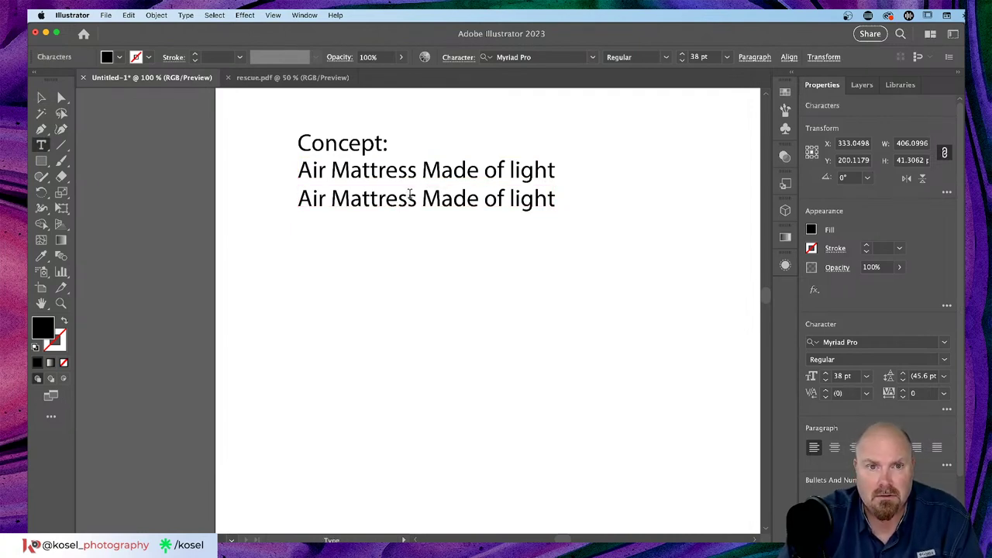
triple_click(413, 199)
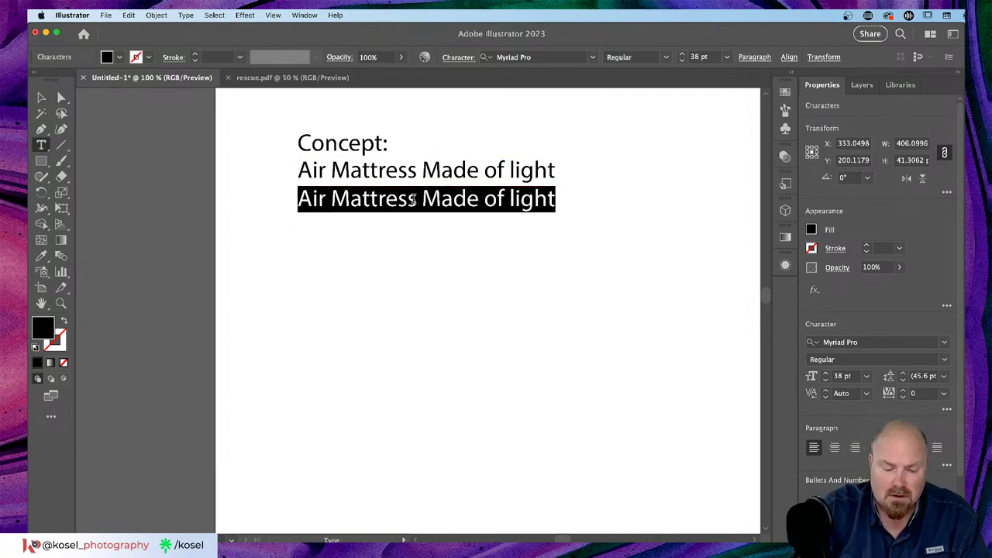
text(Lasers)
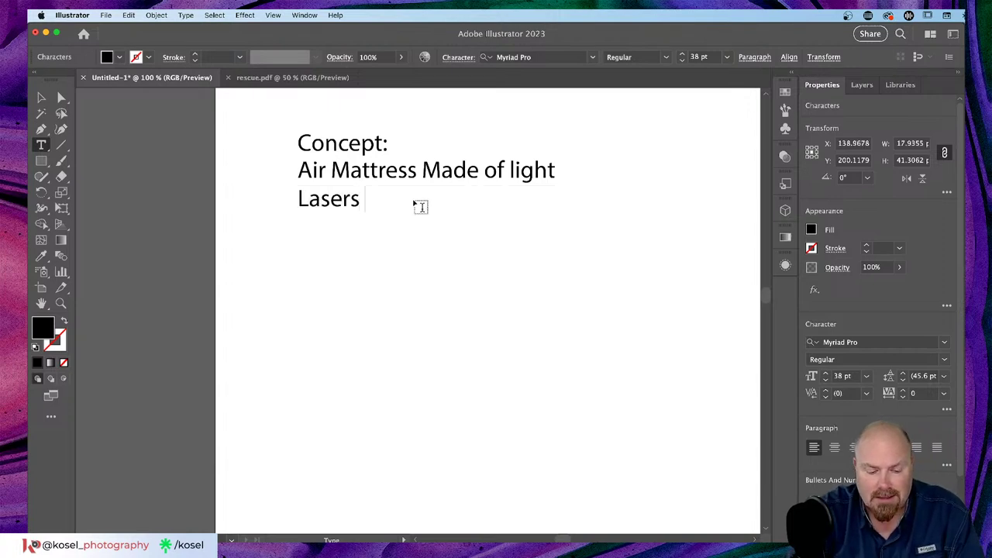
text( woven )
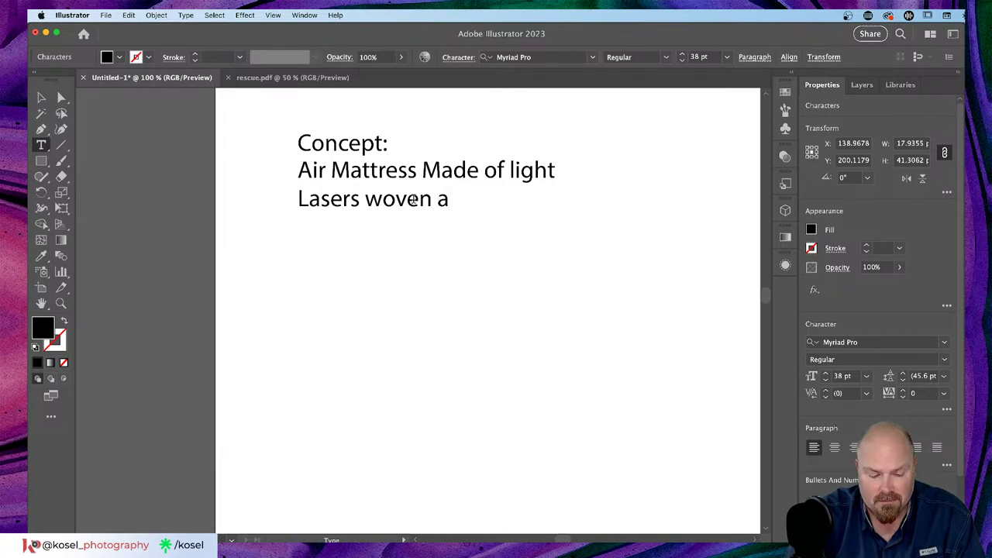
text(as )
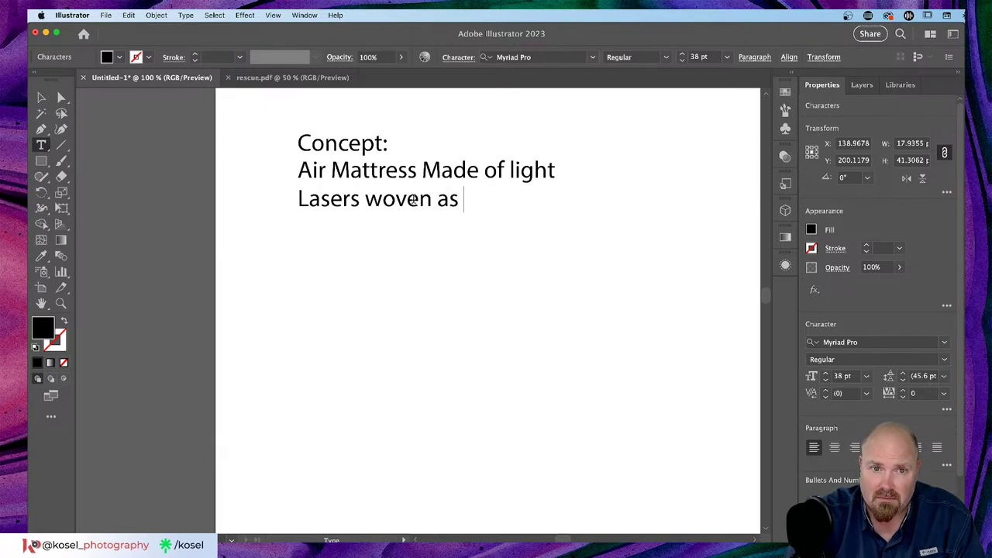
text(a net )
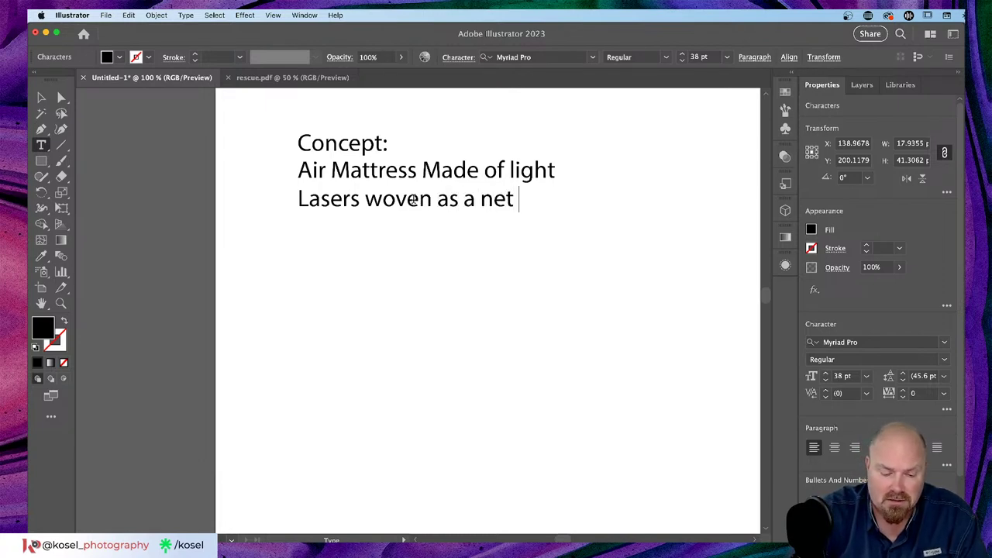
text(for)
text(base)
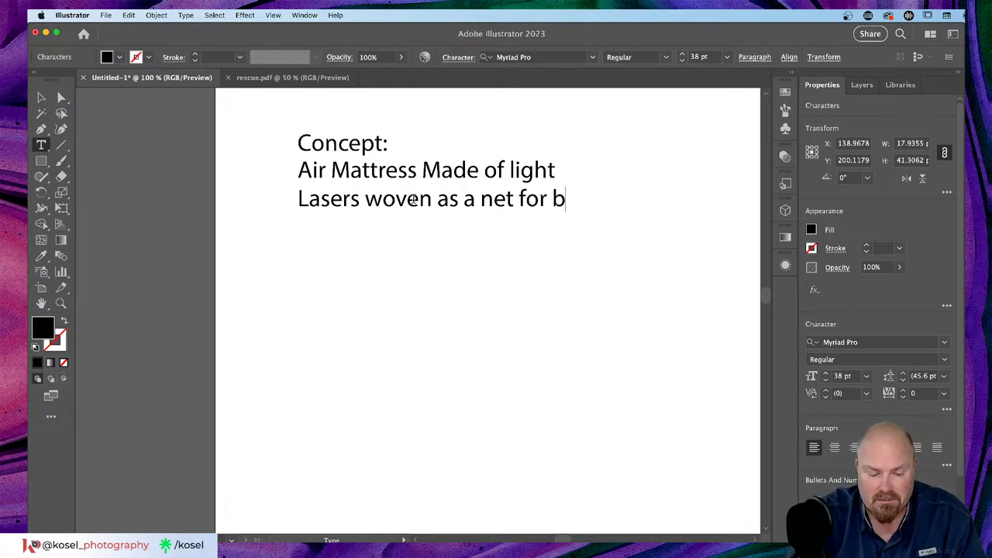
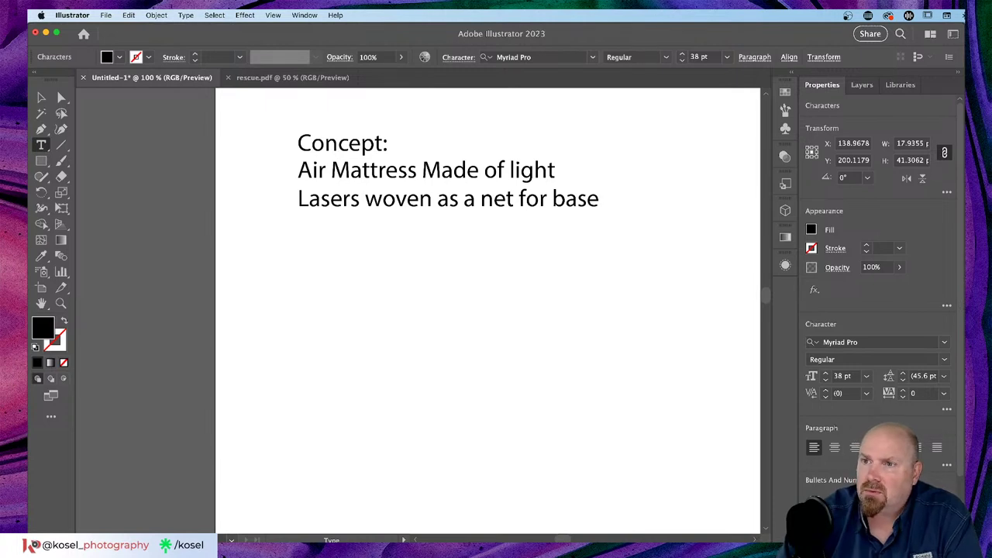
Switch to Finder and preview the screenshot of the viewer's "safety wearables" comment
key(super+Tab)
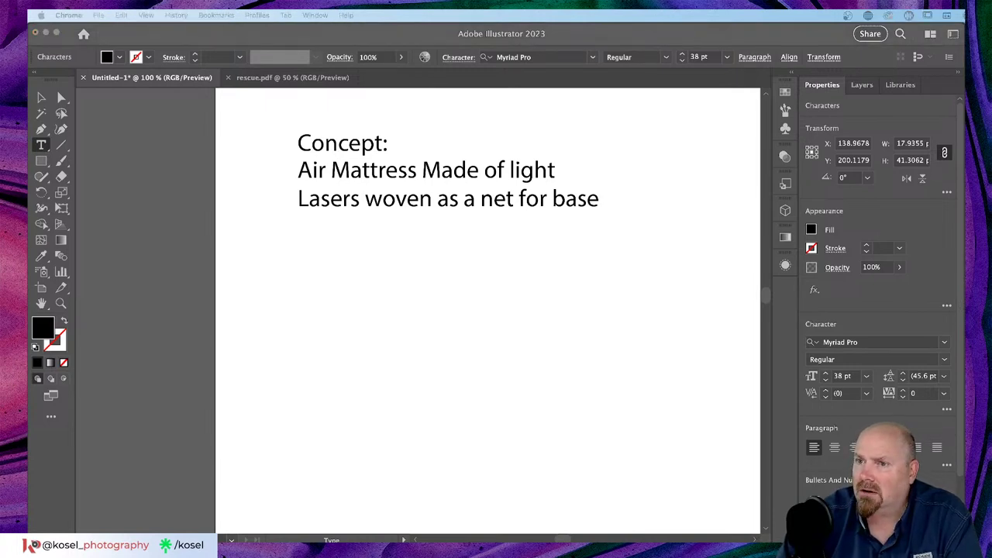
key(super+Tab)
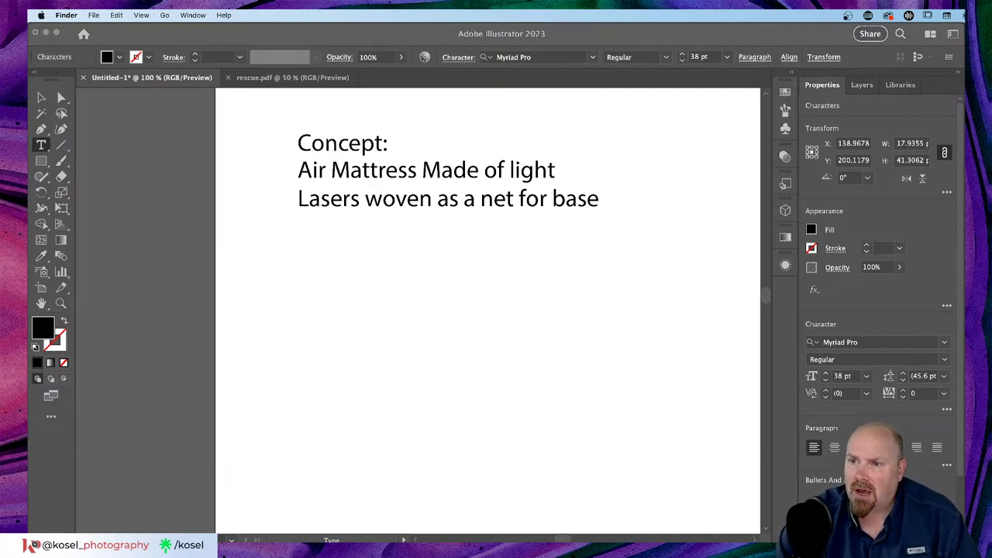
key(space)
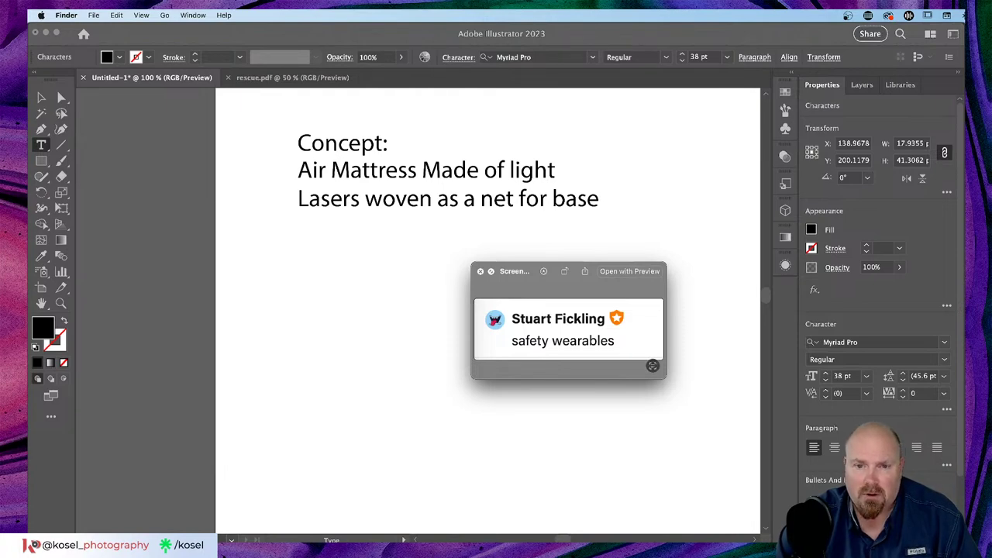
Close the comment preview, return to Illustrator and remove the stray characters from the end of the "Lasers woven as a net for base" line
key(space)
click(396, 203)
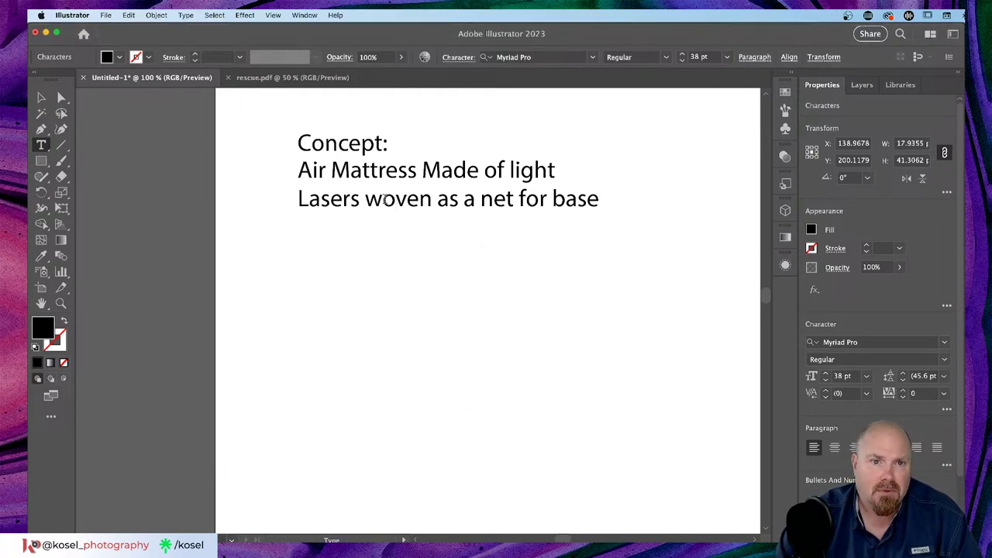
text(vv)
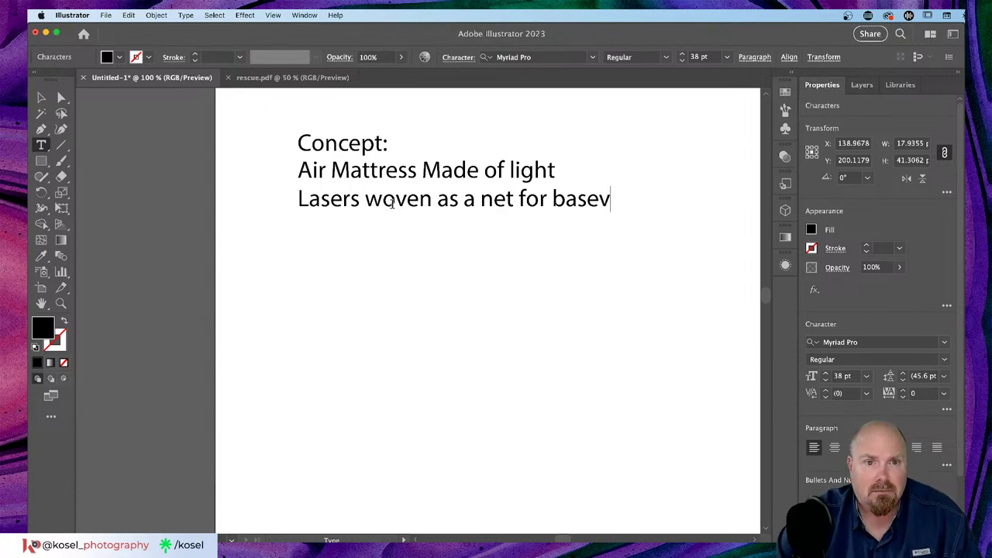
key(BackSpace)
key(BackSpace)
key(Escape)
click(40, 99)
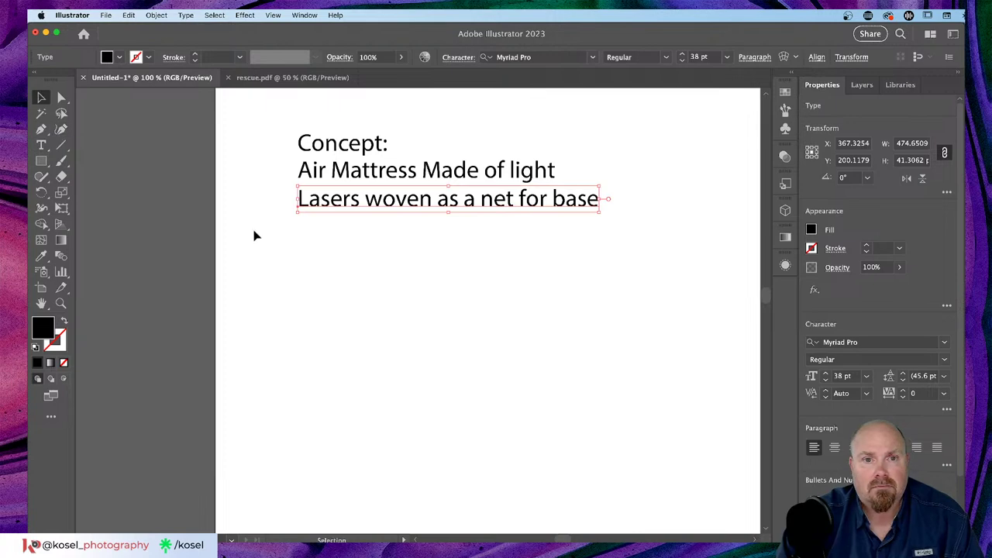
Duplicate the lasers line directly below and replace the copy's text with "Safety Wearable"
drag(387, 216, 399, 235)
double_click(395, 231)
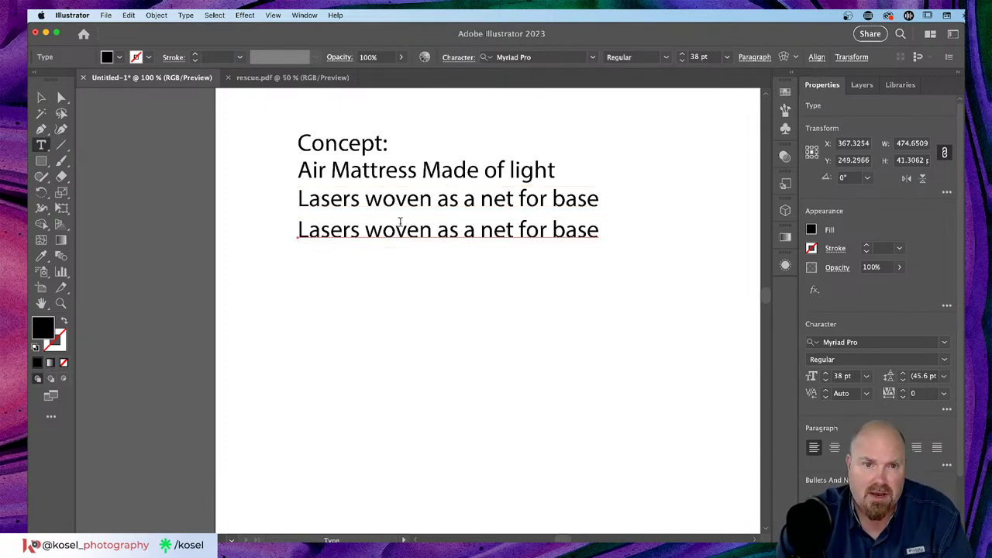
triple_click(396, 232)
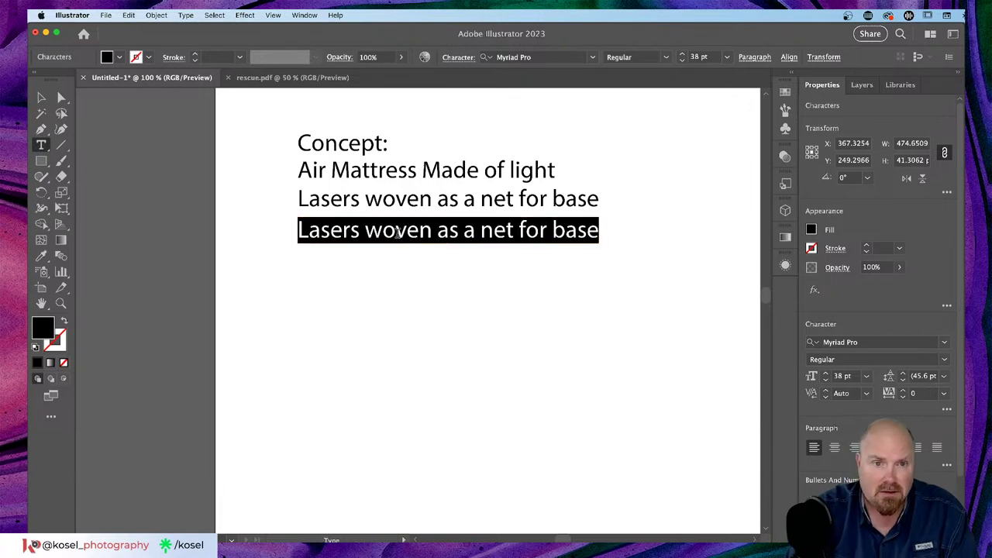
text(Saf)
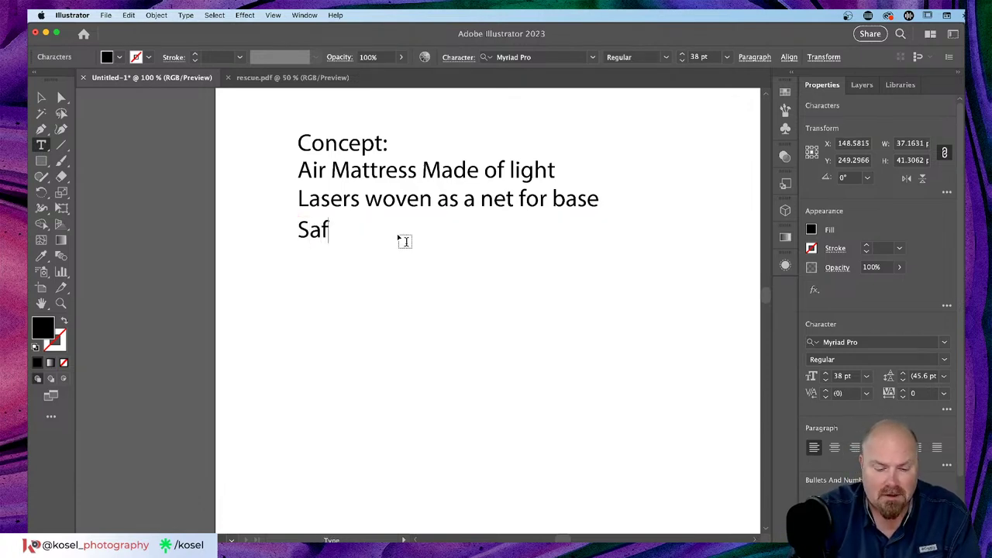
text(ety )
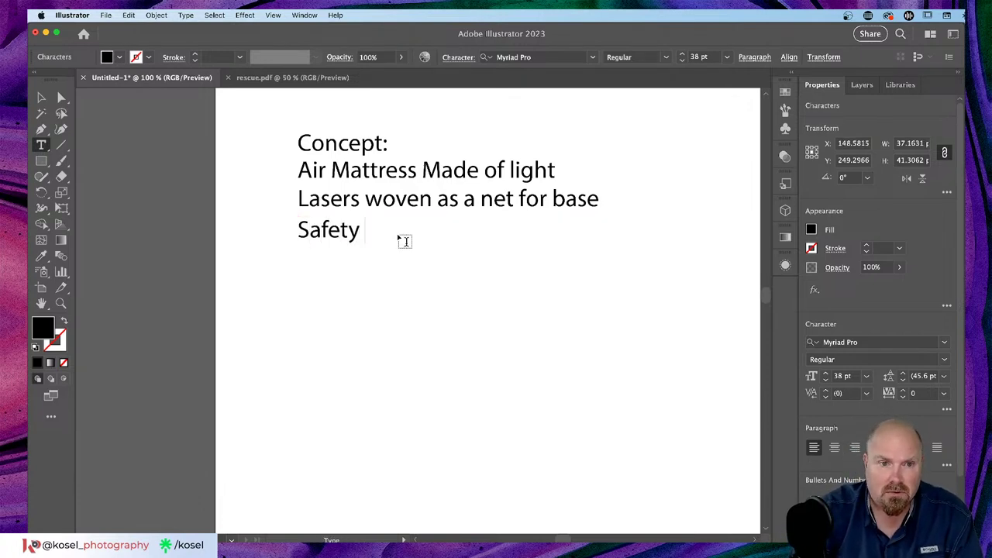
text(Wearable)
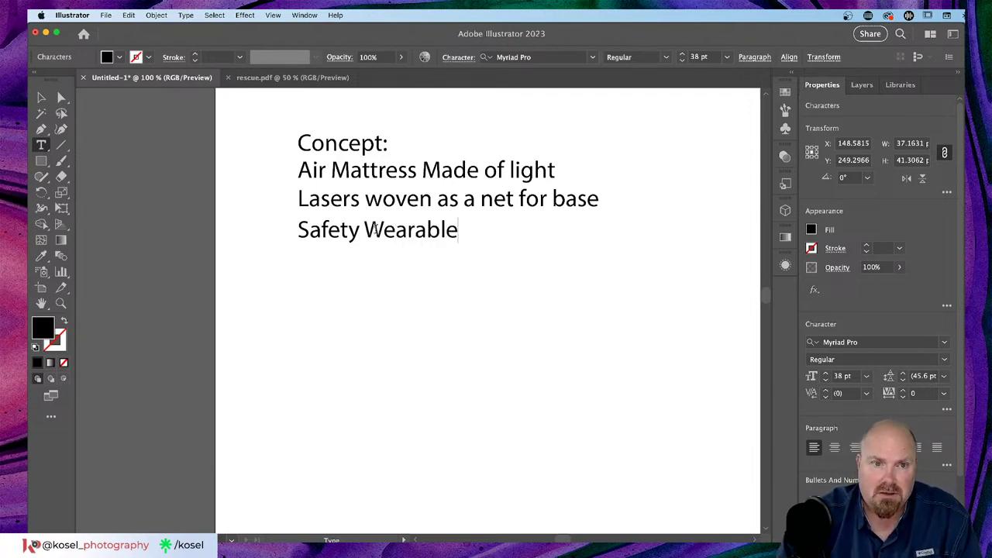
key(Escape)
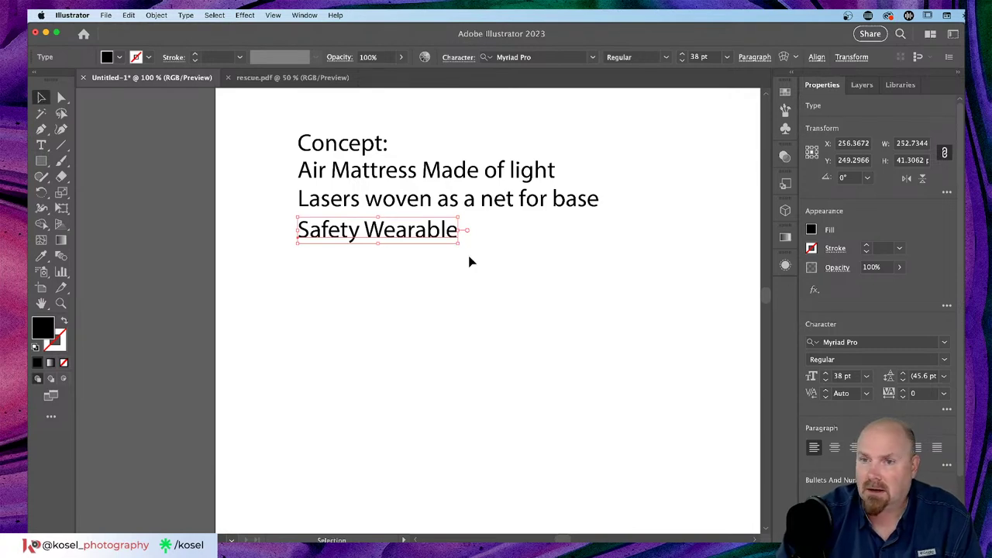
Duplicate the "Safety Wearable" line directly below and place the viewer's accelerometer comment screenshot on the canvas beside the artboard
drag(416, 230, 416, 264)
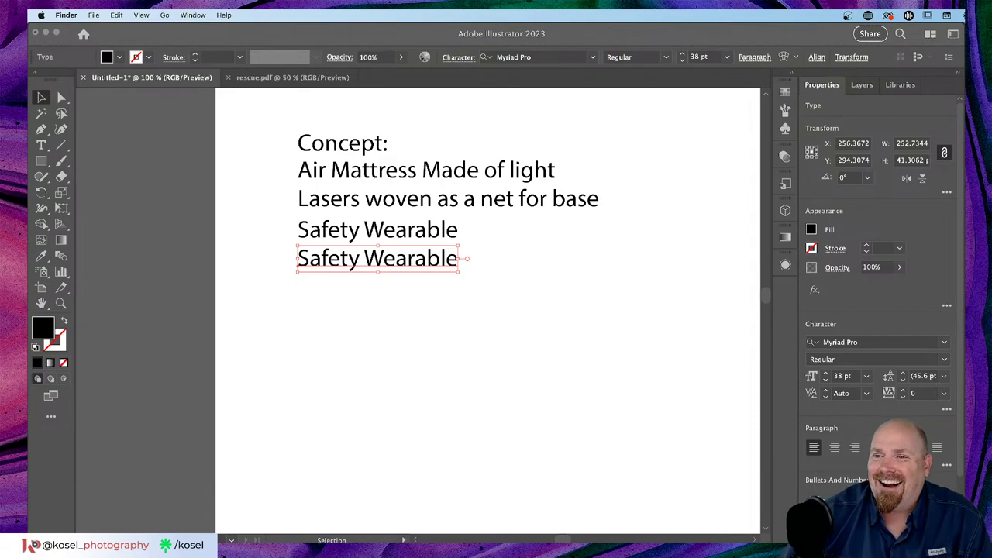
drag(892, 313, 173, 212)
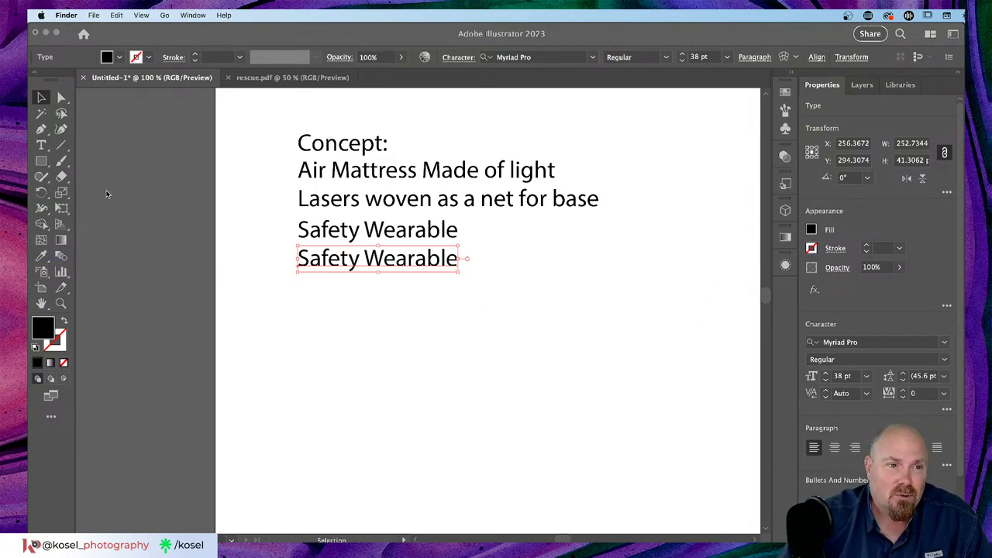
drag(108, 195, 108, 194)
drag(188, 233, 157, 293)
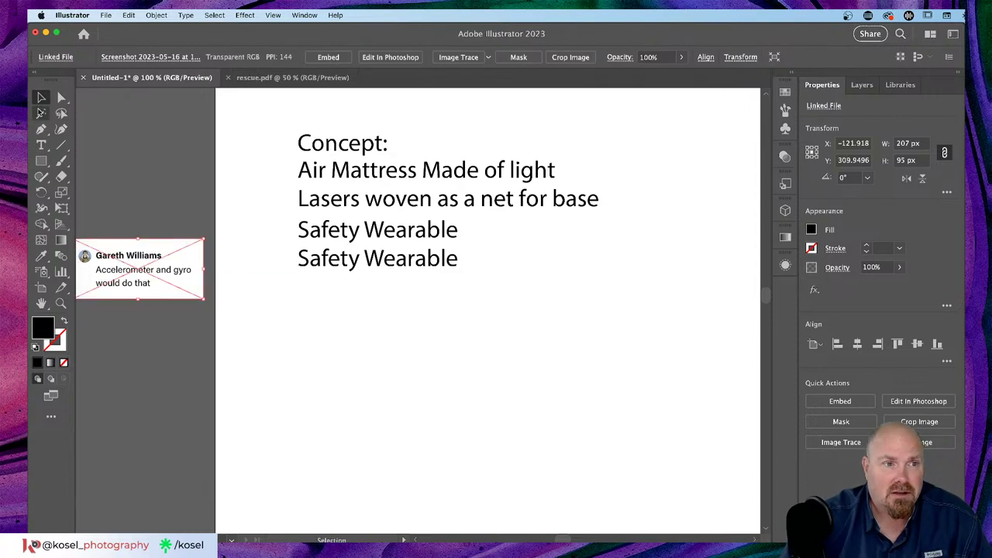
Replace the text of the lower "Safety Wearable" copy with "Accelerometer and Gyro"
click(438, 324)
click(399, 263)
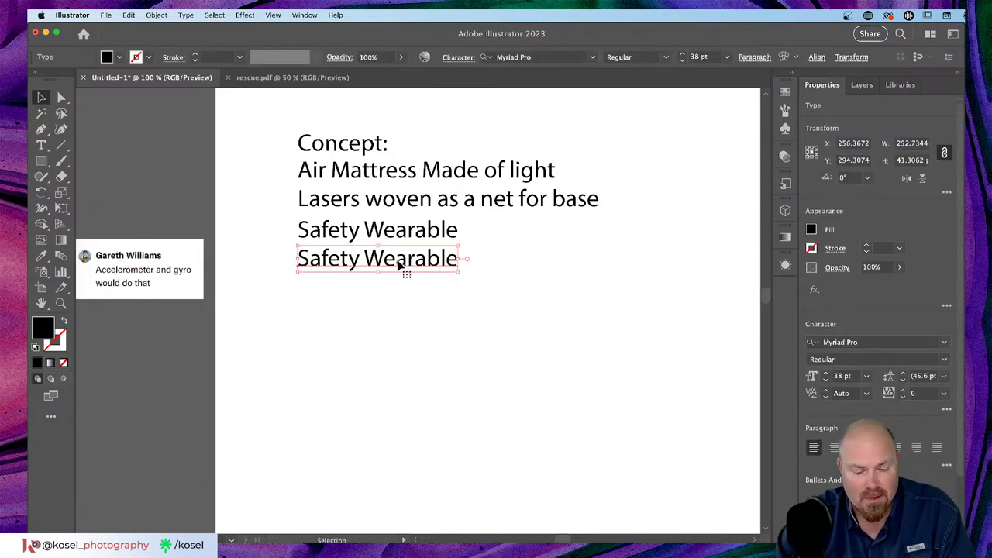
double_click(398, 264)
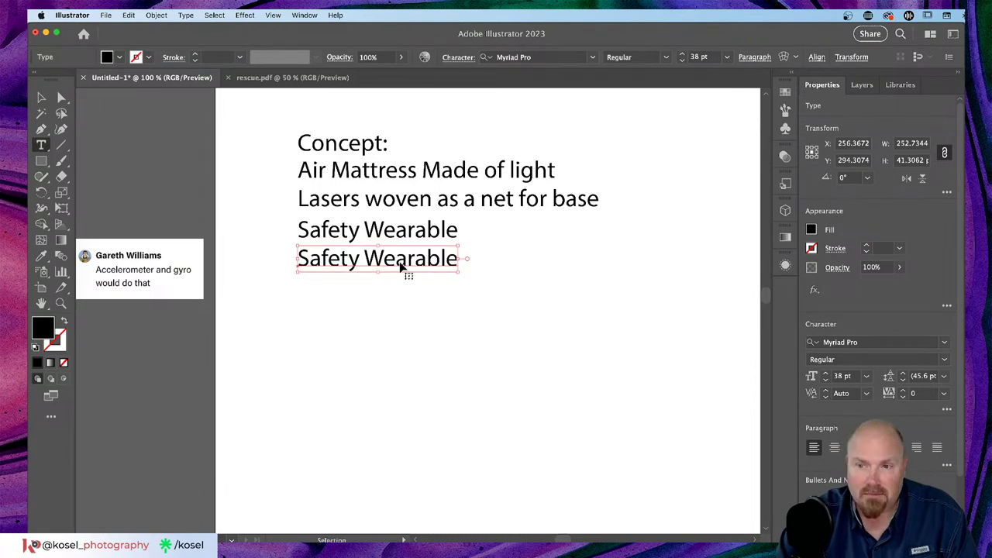
key(Escape)
key(super+a)
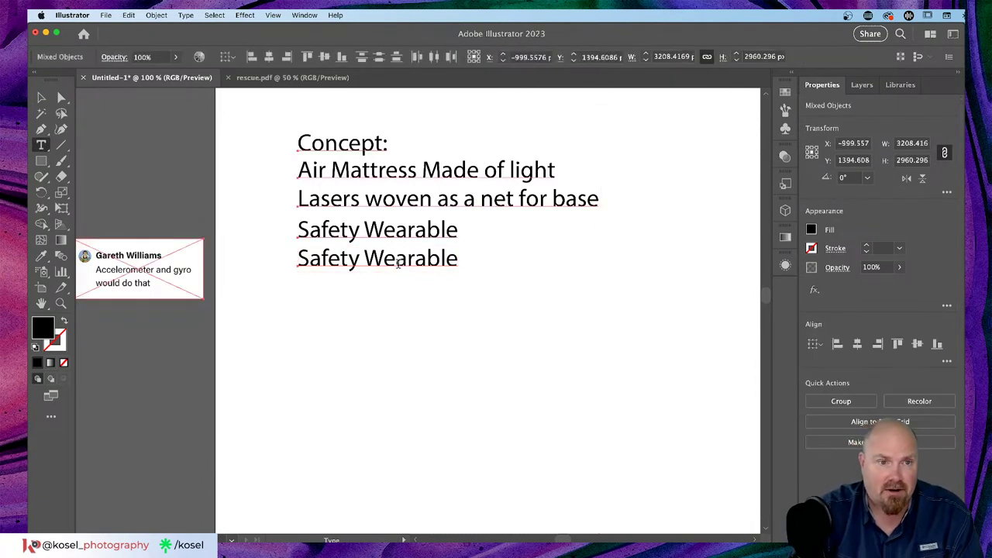
click(397, 261)
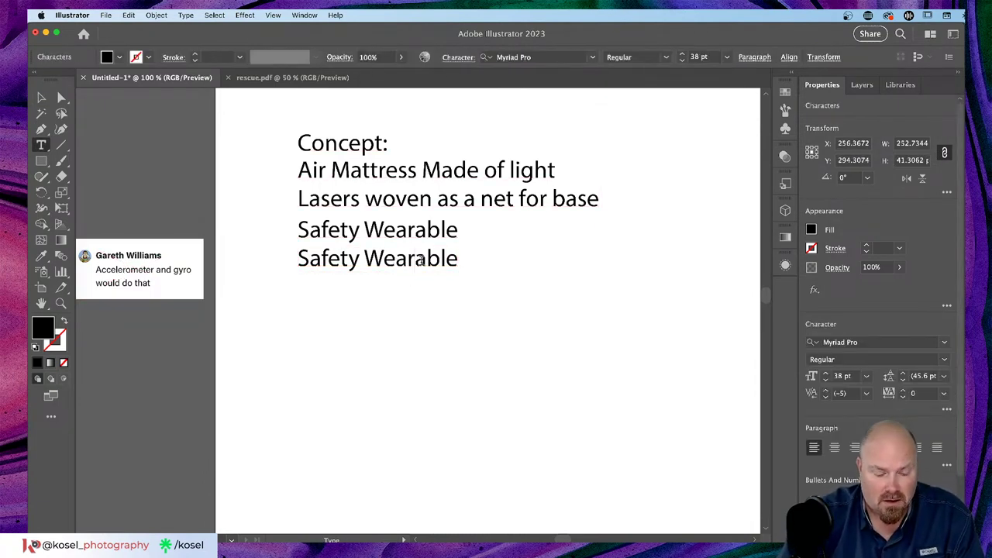
triple_click(419, 262)
text(A)
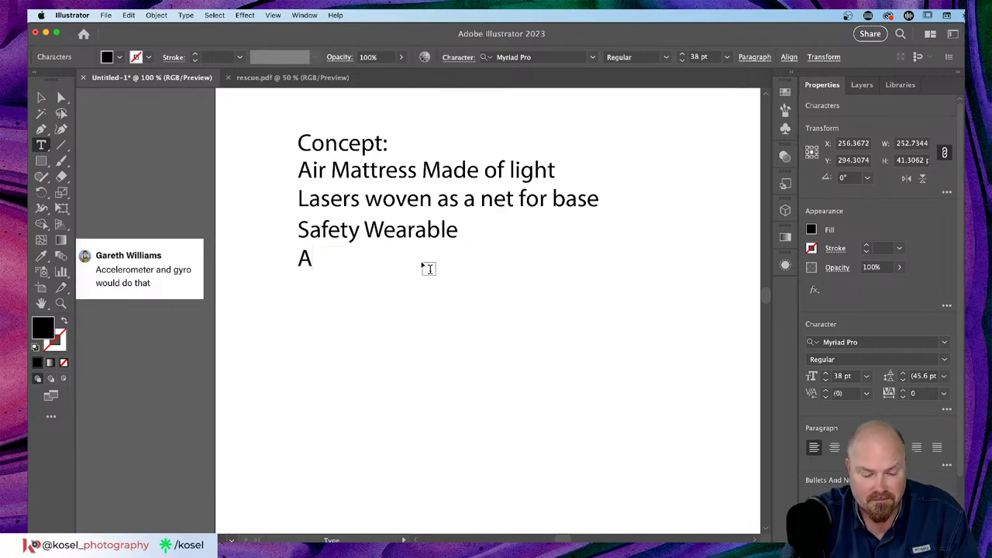
text(ccel)
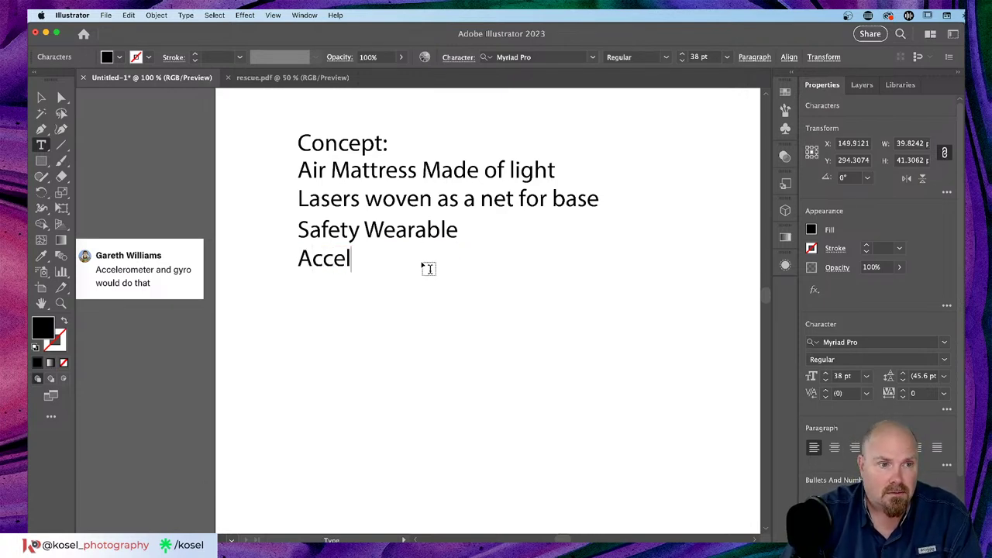
text(ero)
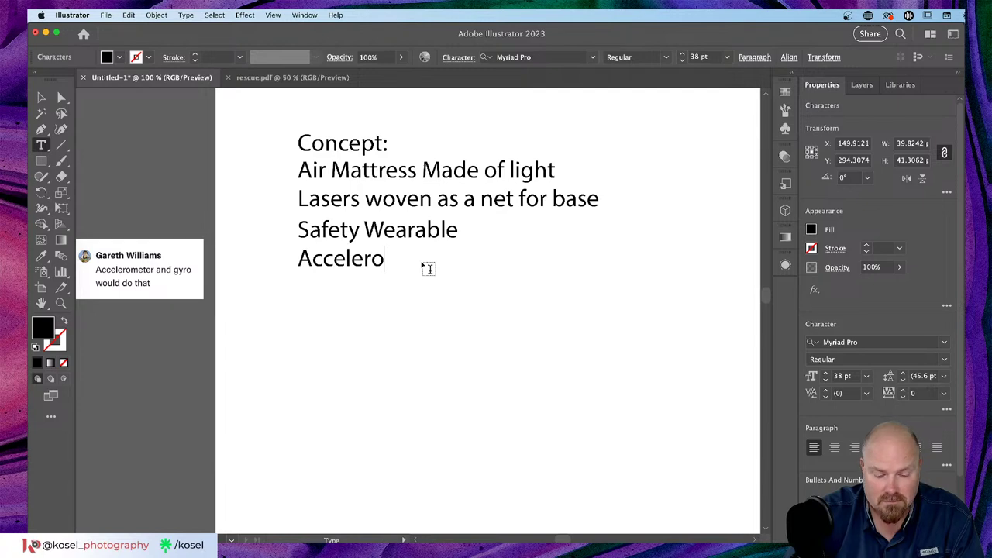
text(meter an)
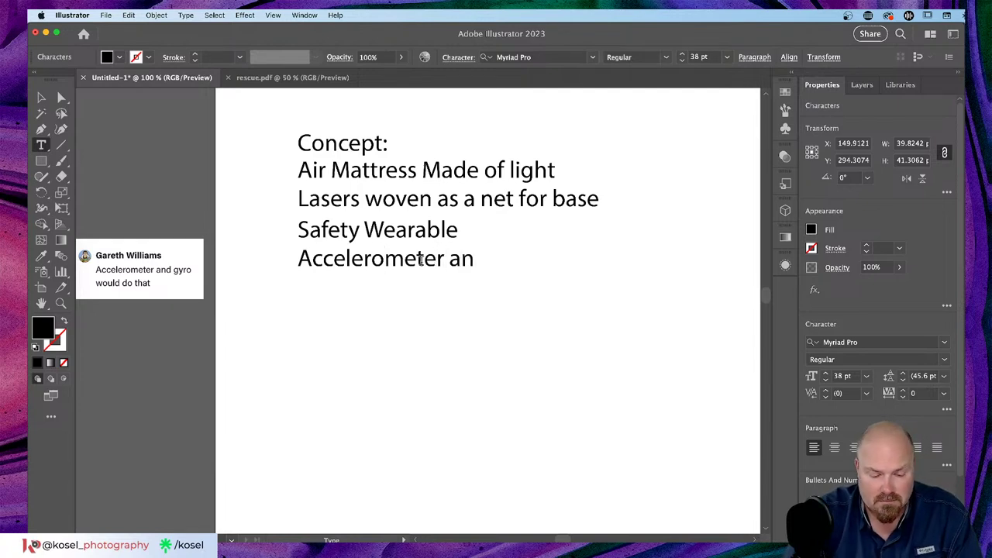
text(g Gyro)
click(486, 262)
key(BackSpace)
text(d)
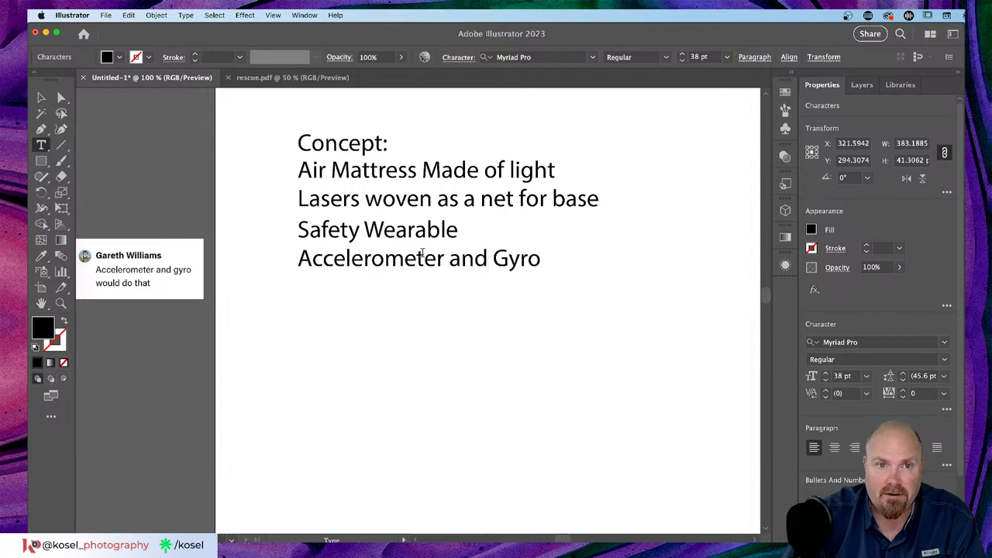
Finish editing the text and delete the viewer's comment screenshot beside the artboard
click(43, 97)
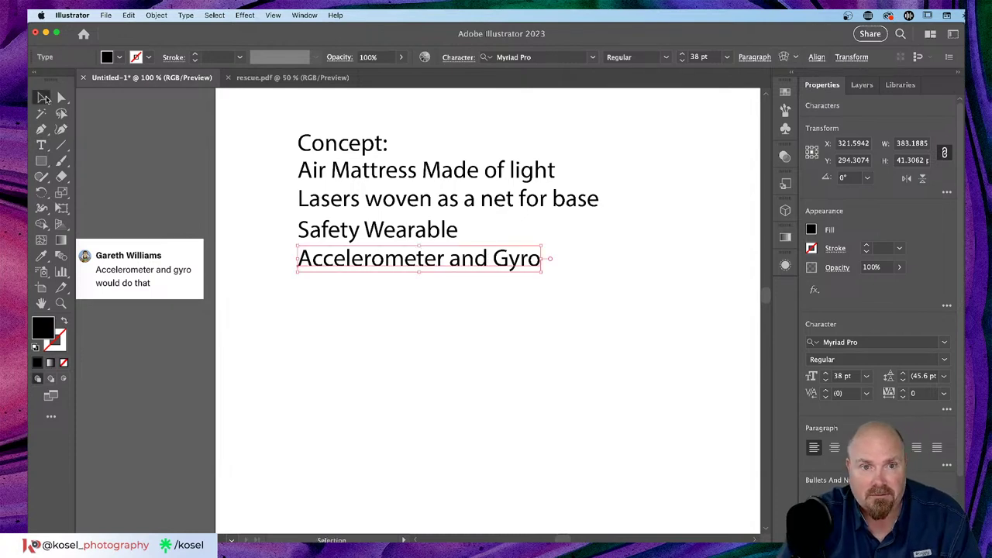
click(137, 268)
key(BackSpace)
scroll(313, 284, right, 5)
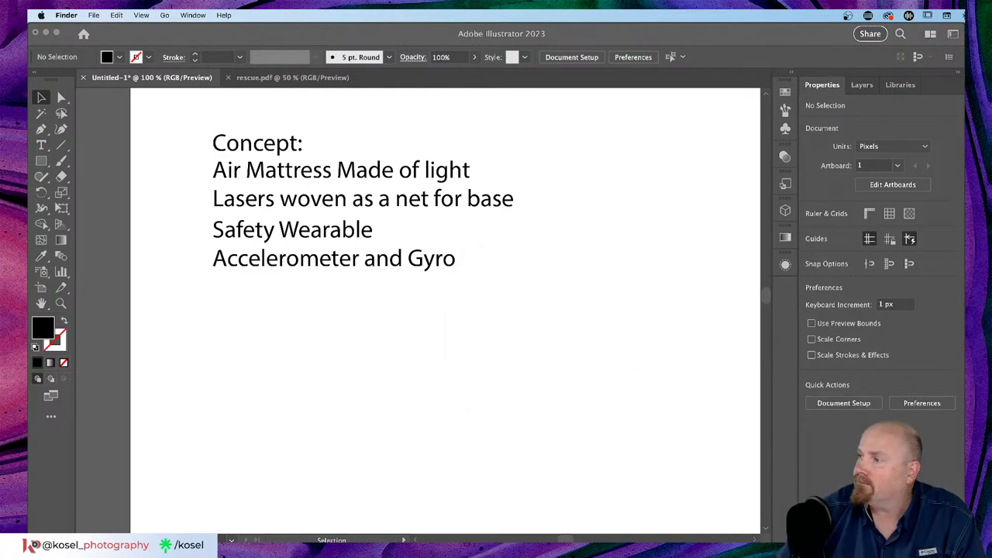
Switch to the Behance live chat to check the viewers' comments, and minimize its window
key(super+Tab)
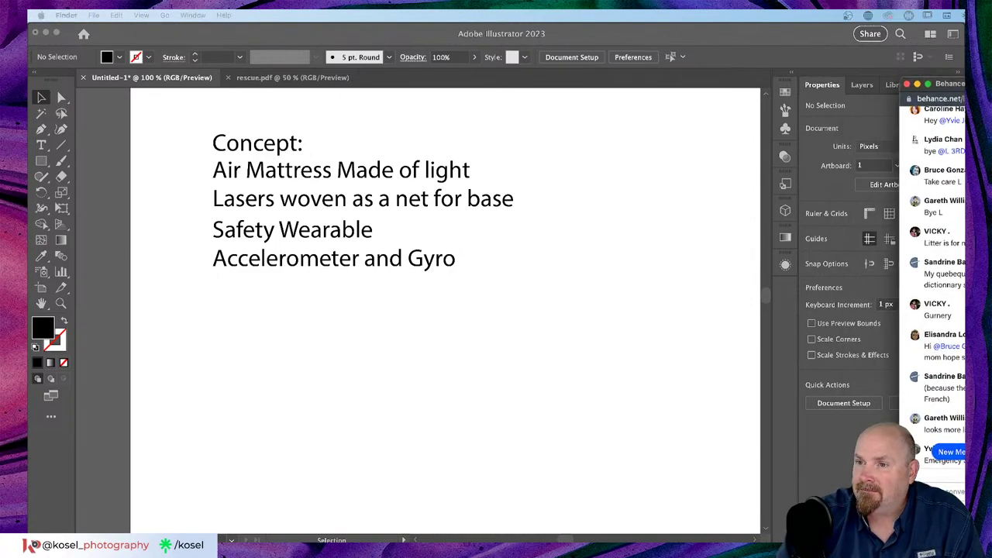
key(super+Tab)
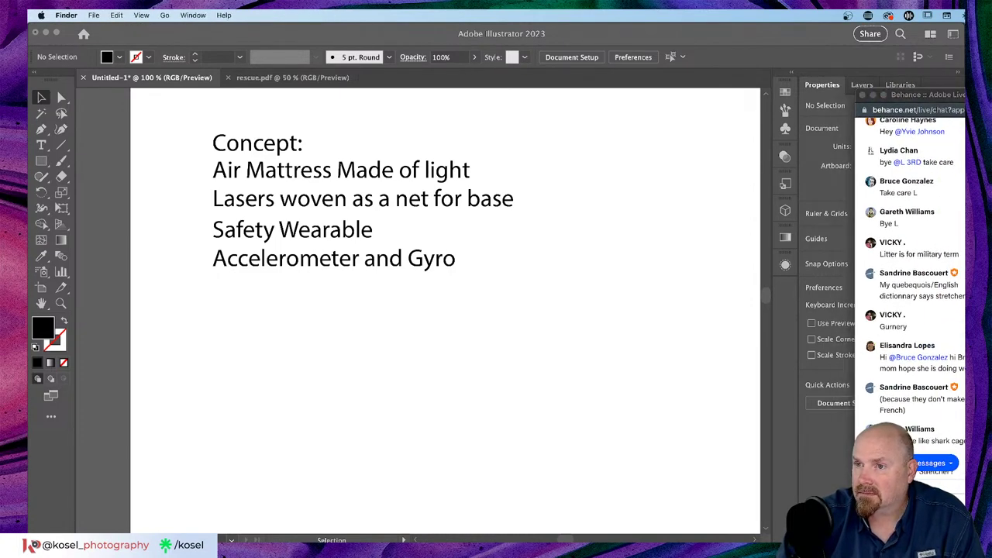
key(super+Tab)
key(super+m)
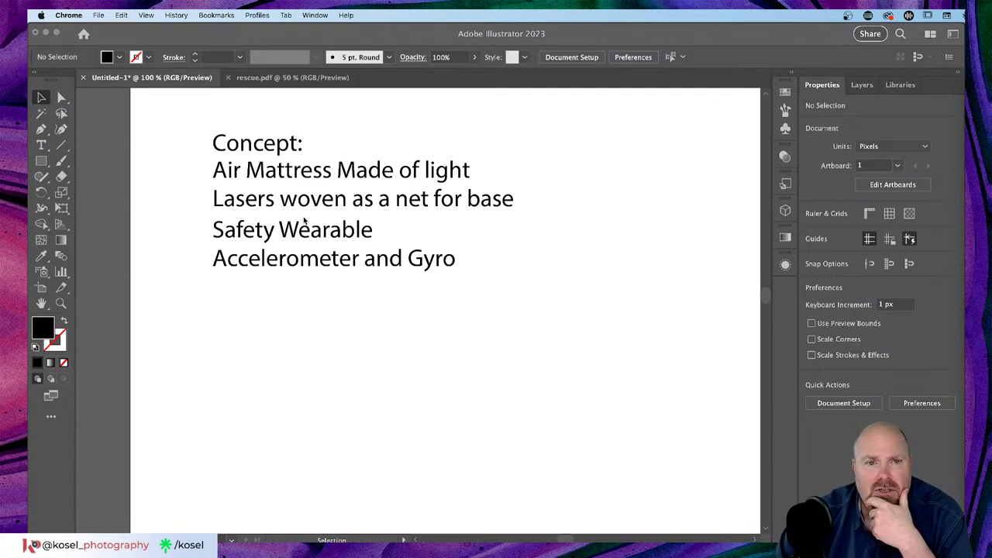
Append ": Photon Mesh" to the end of the "Air Mattress Made of light" line and deselect the text
click(325, 173)
click(325, 174)
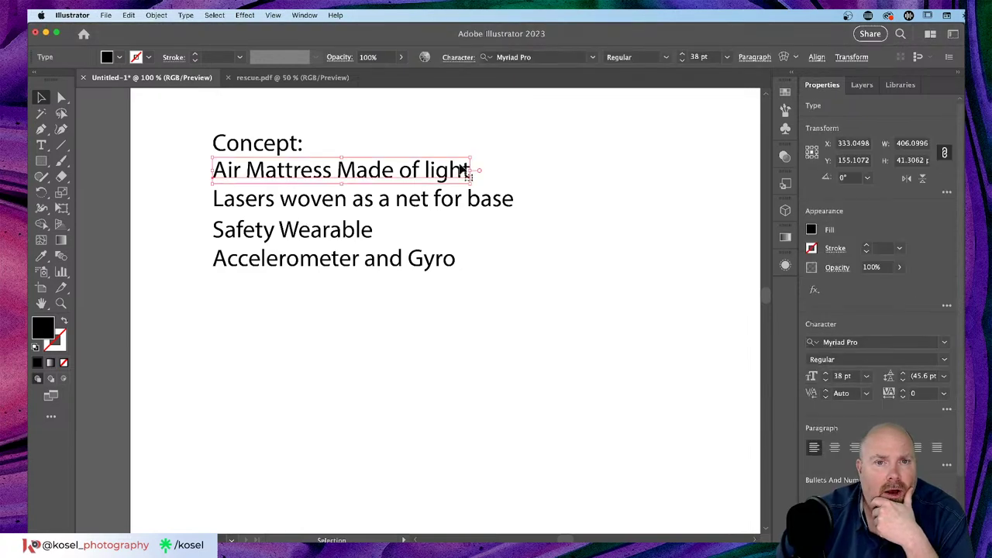
key(t)
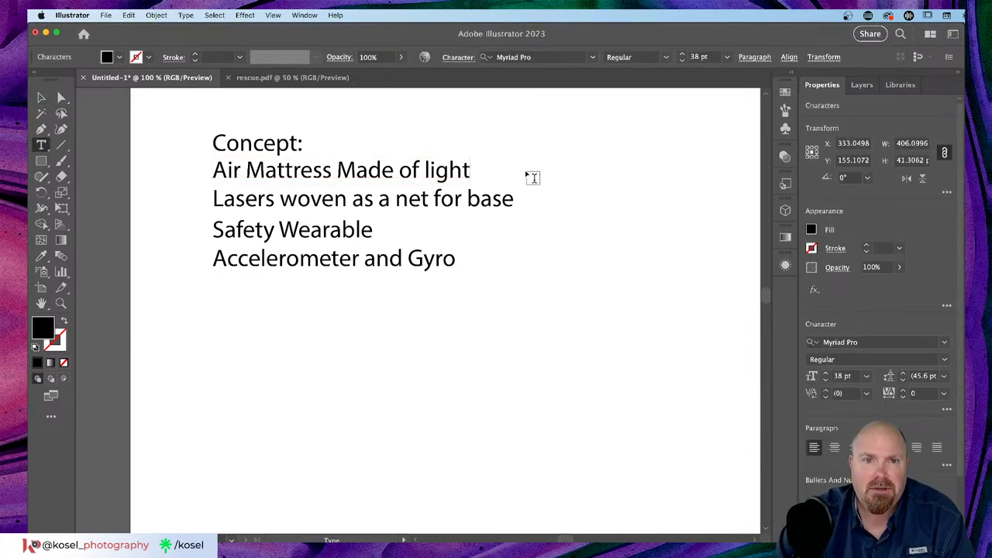
text(: P)
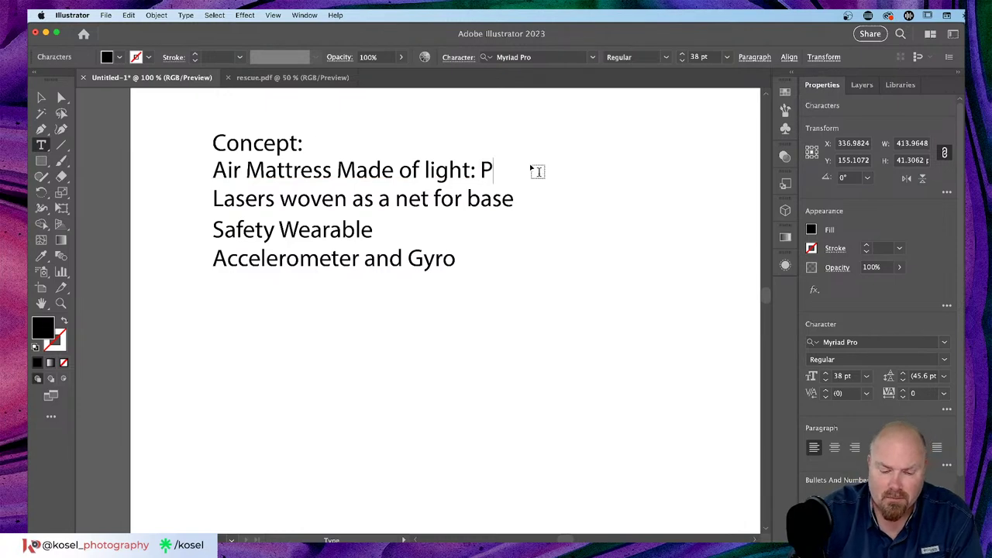
text(hoton Mesh)
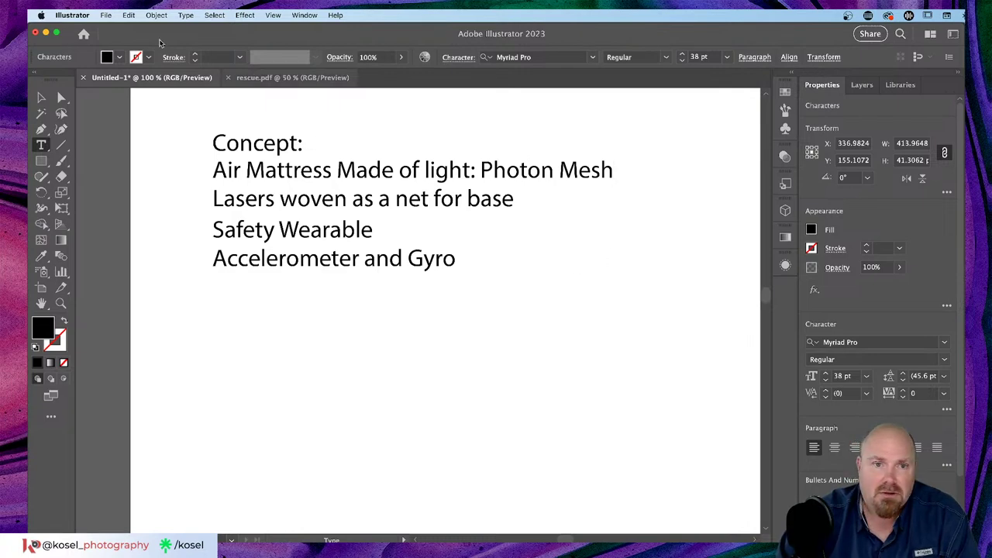
click(41, 98)
click(692, 341)
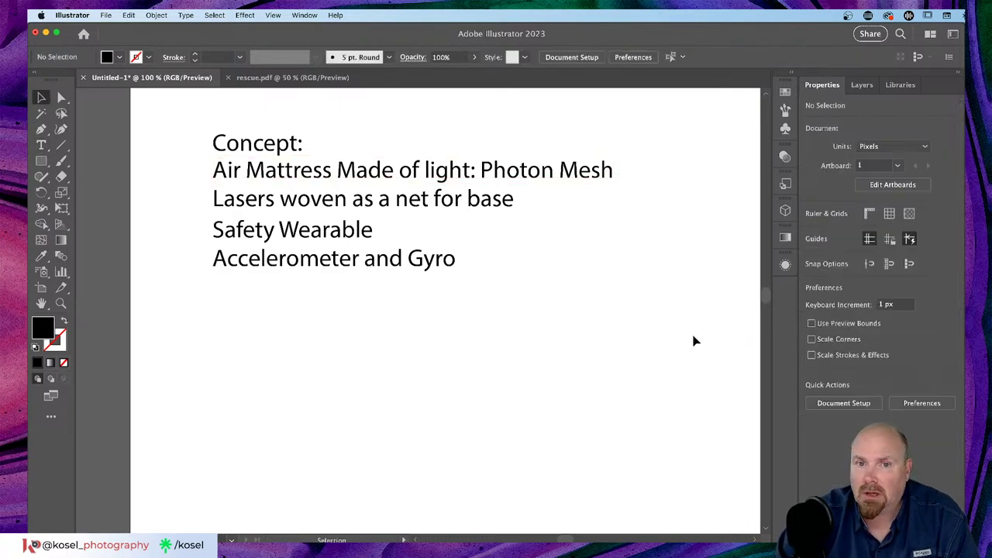
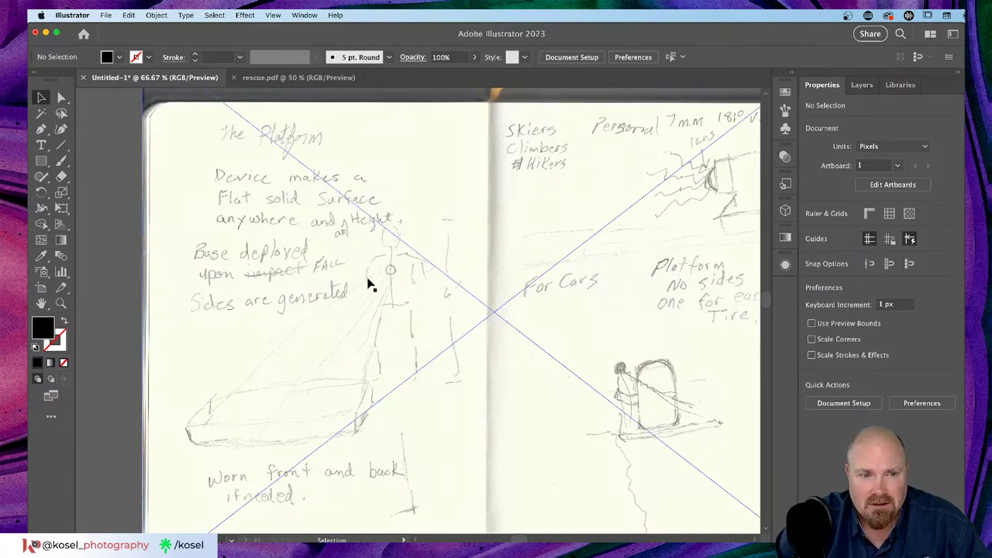
Examine the lower part of the platform sketch, then view the notebook scans together with the artboard
key(space)
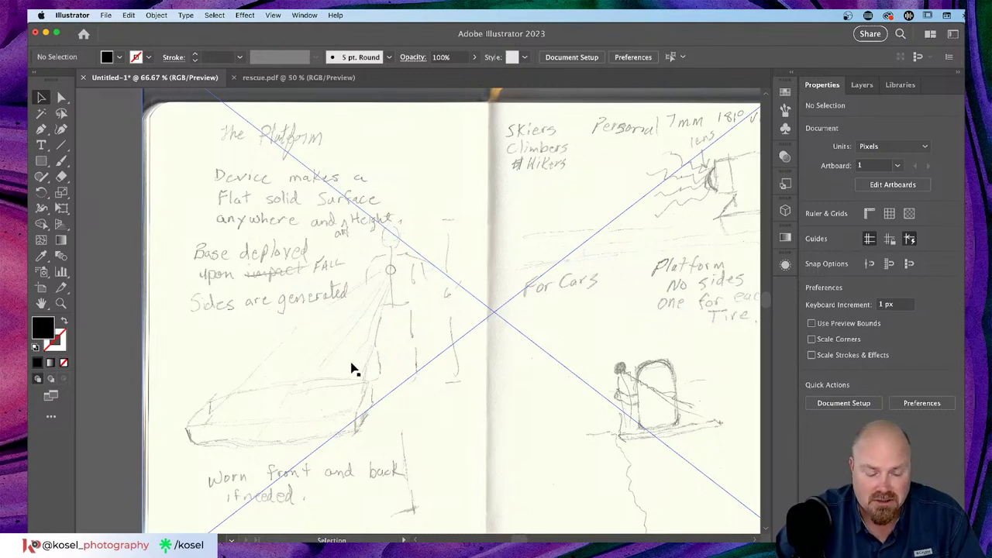
drag(349, 365, 364, 245)
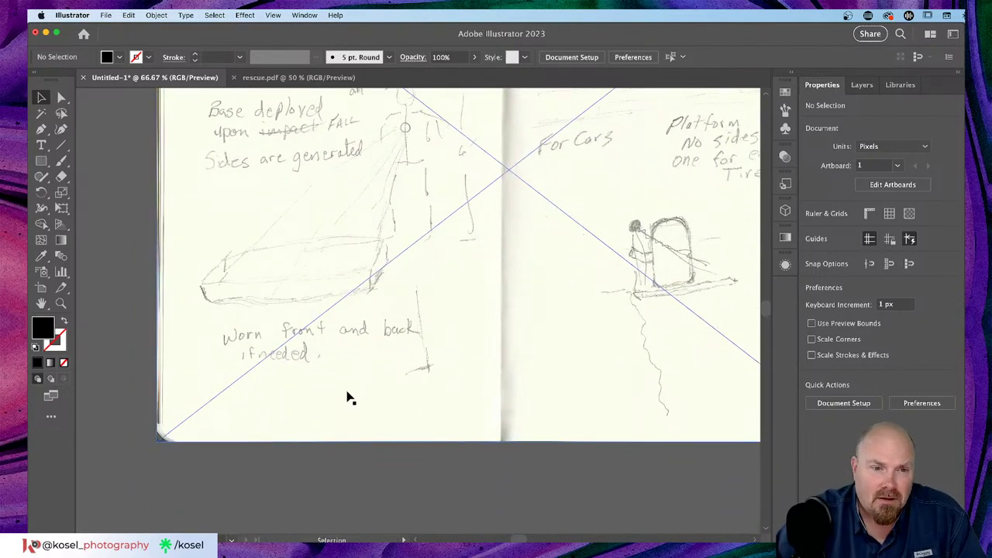
scroll(277, 360, down, 4)
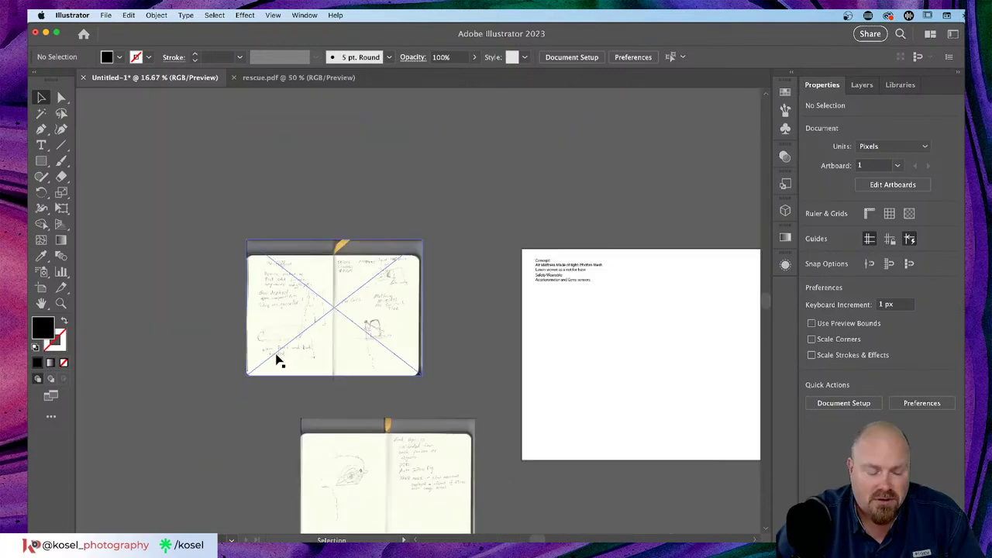
Examine the platform sketch with its "Worn front and back if needed" note and the right page of the upper notebook scan
scroll(277, 359, up, 5)
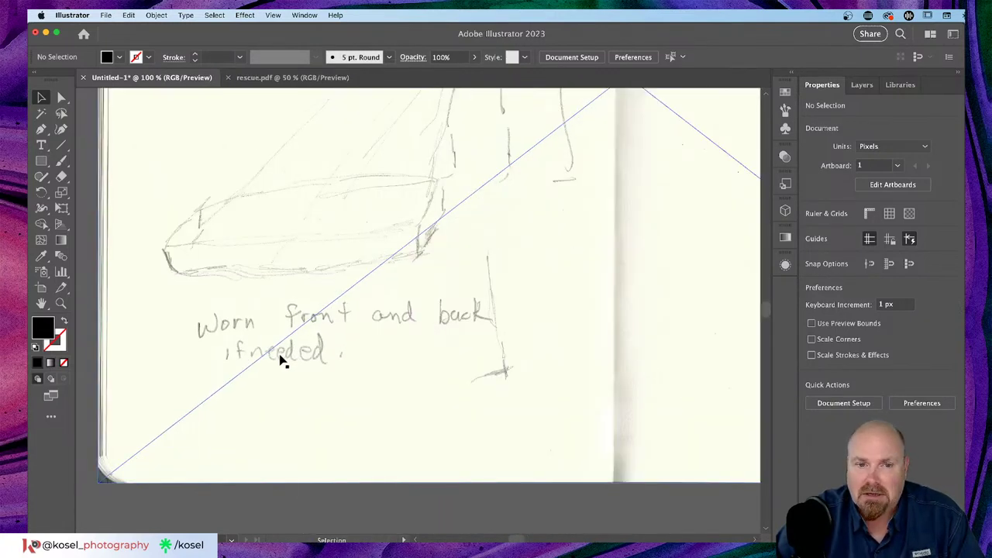
scroll(281, 360, up, 5)
scroll(280, 360, down, 7)
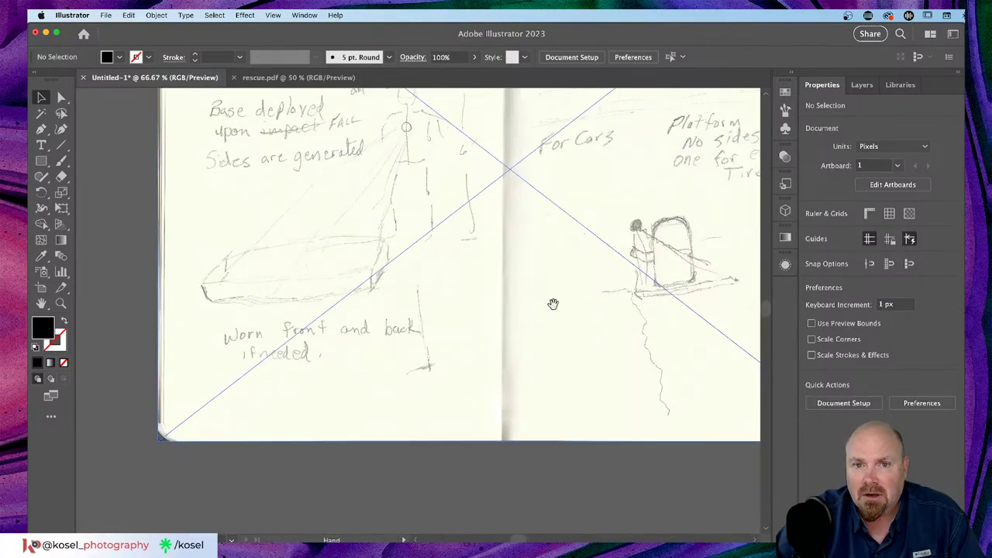
key(space)
drag(551, 319, 331, 455)
drag(361, 275, 411, 341)
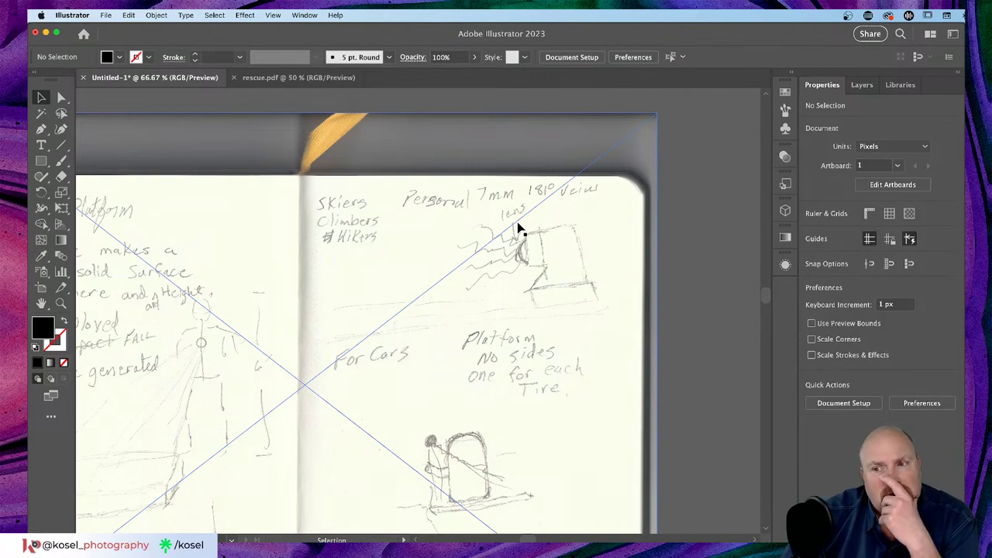
scroll(519, 229, right, 1)
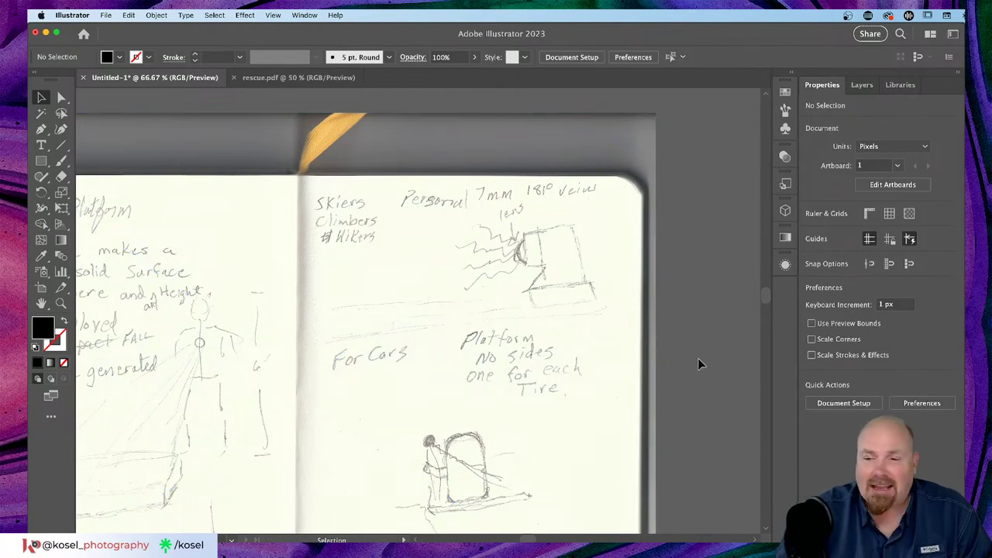
Duplicate the "Accelerometer and Gyro: sensors" line on the artboard directly below the original
click(632, 357)
drag(676, 372, 214, 177)
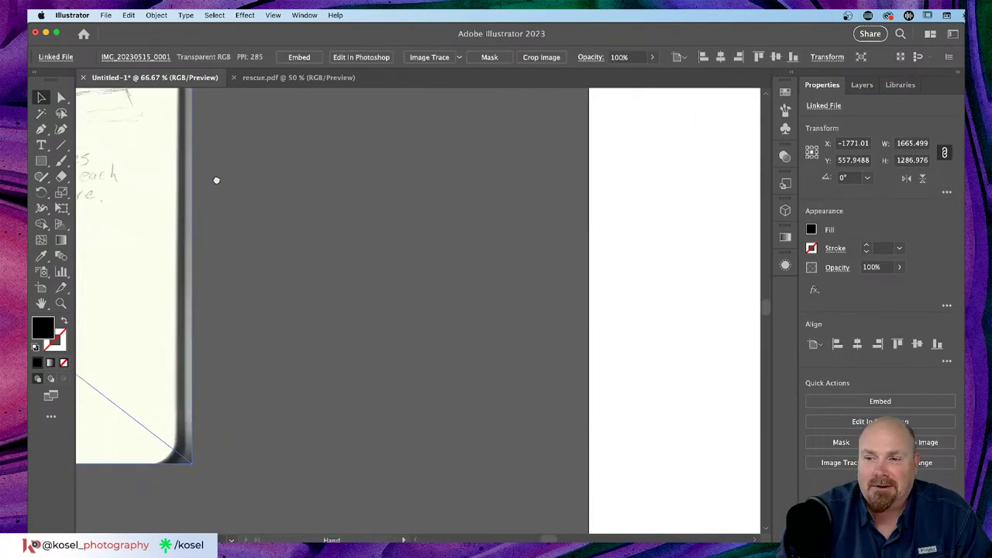
drag(640, 261, 188, 271)
drag(264, 191, 308, 276)
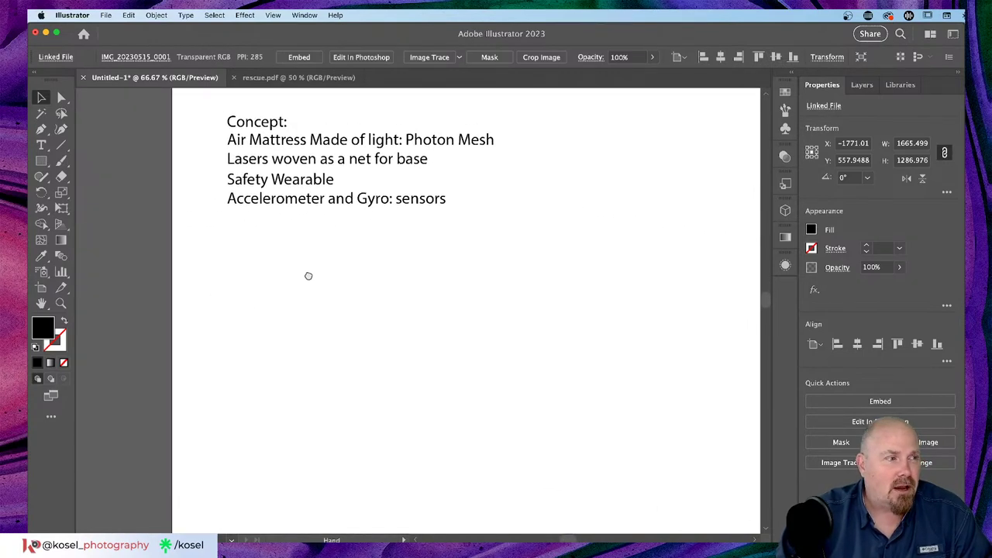
click(357, 198)
drag(352, 200, 354, 224)
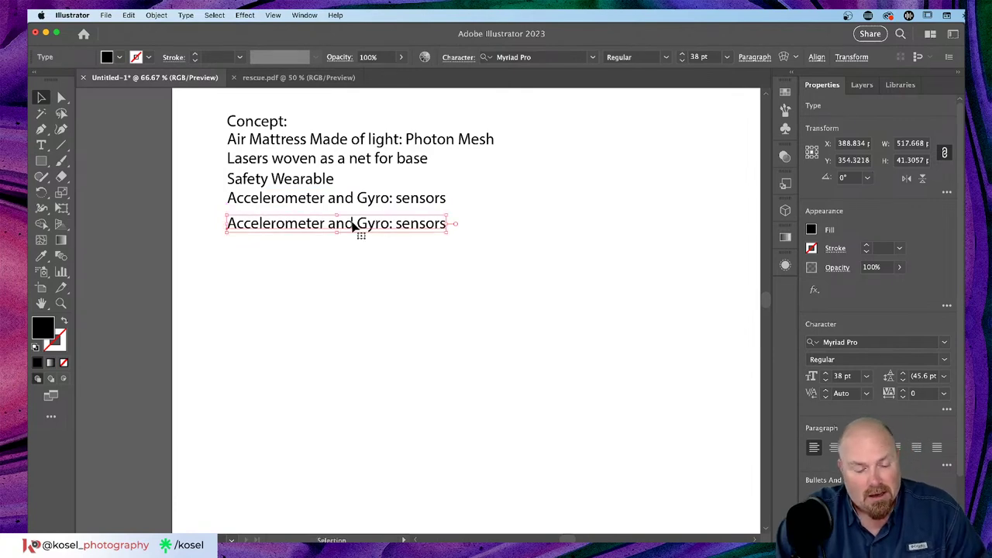
Replace the copied line's text with "Special Feature: Personal Bouncy Castle" and deselect it
double_click(352, 225)
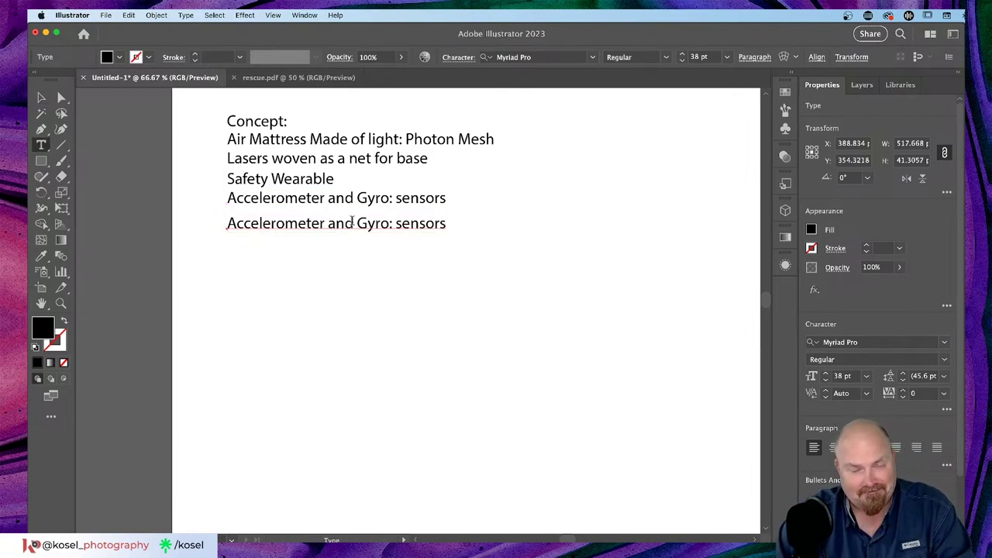
key(shift+Home)
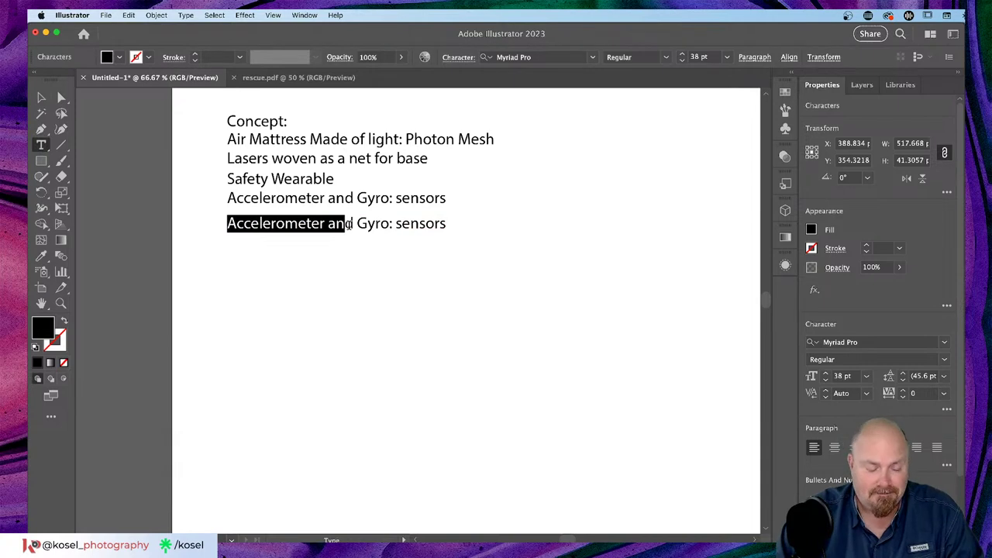
key(super+a)
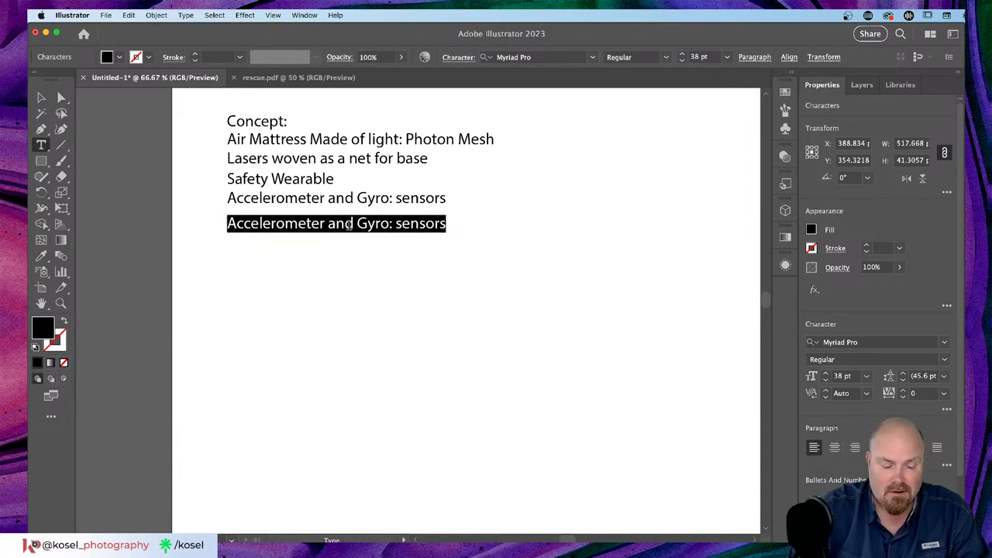
text(Specia)
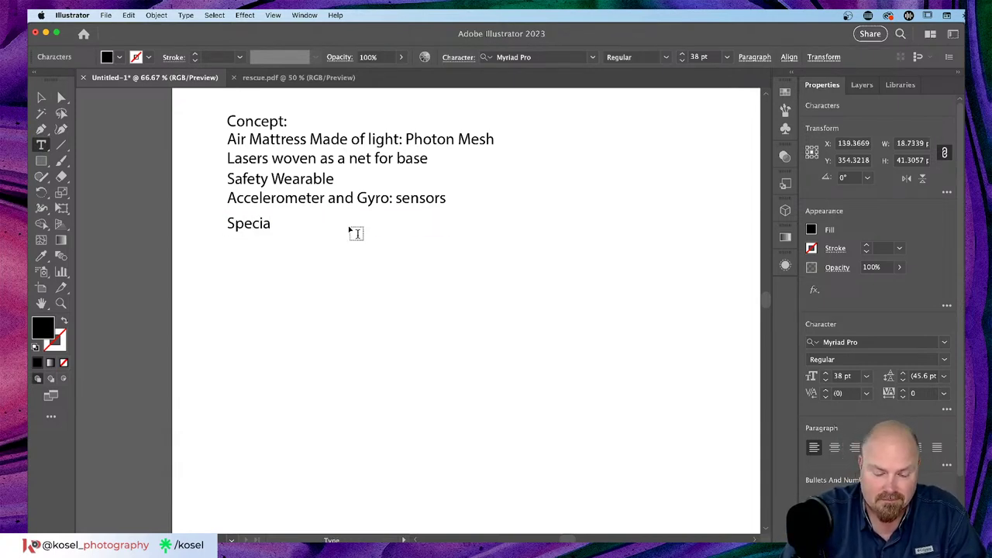
text(l Feat)
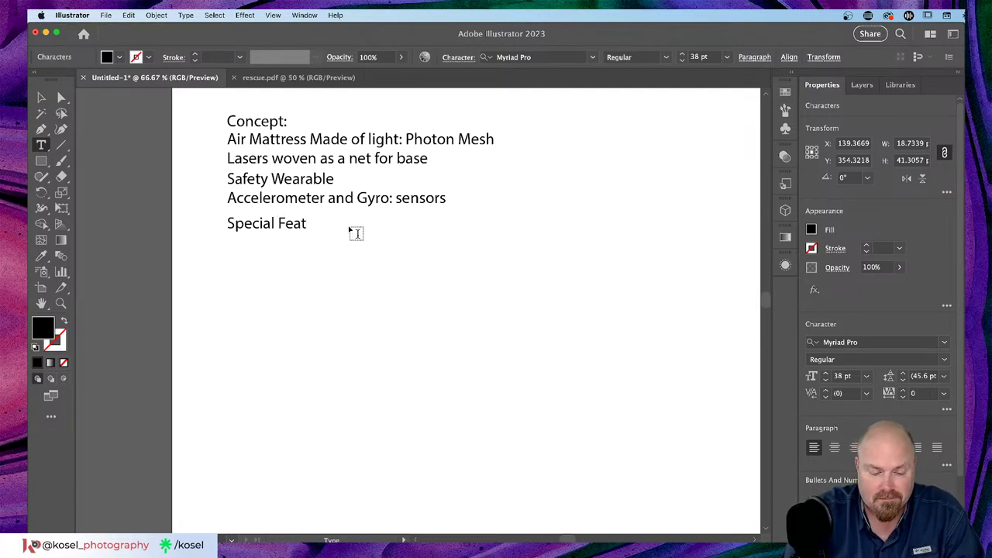
text(ure: )
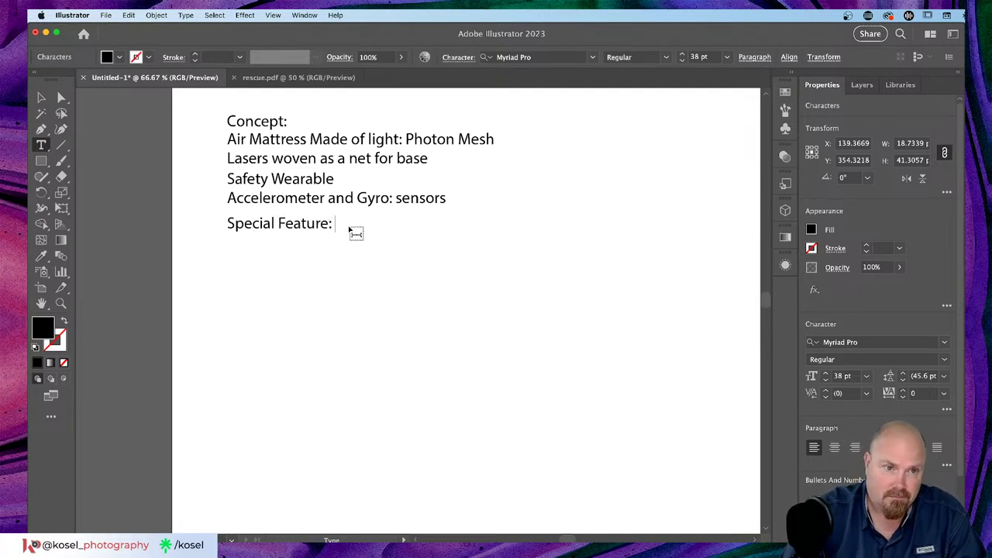
text(Person)
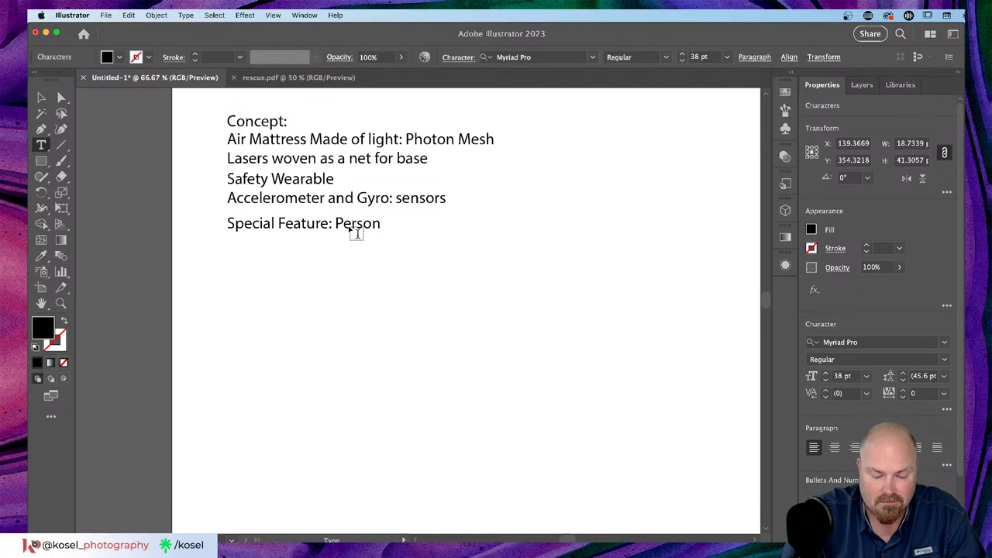
text(al Bounc)
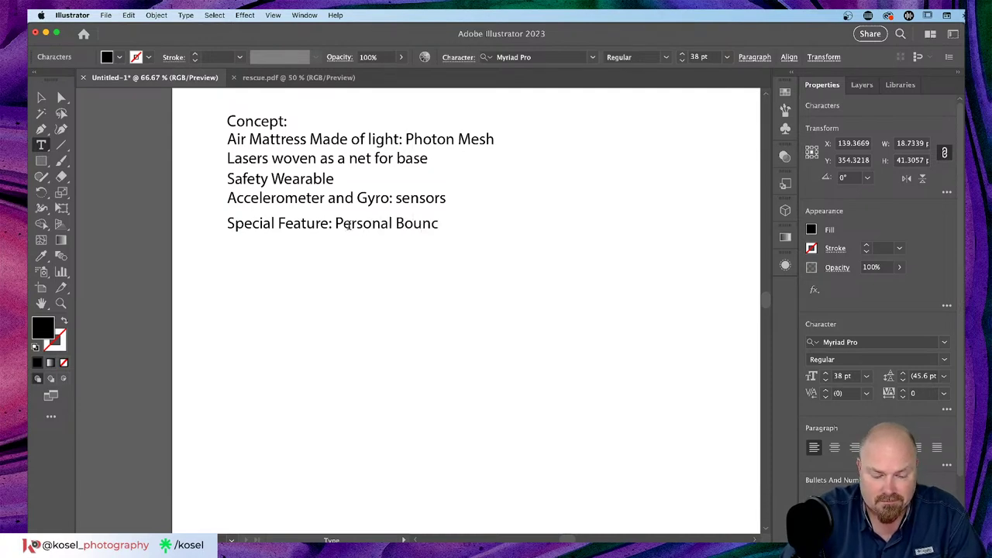
text(y Castle)
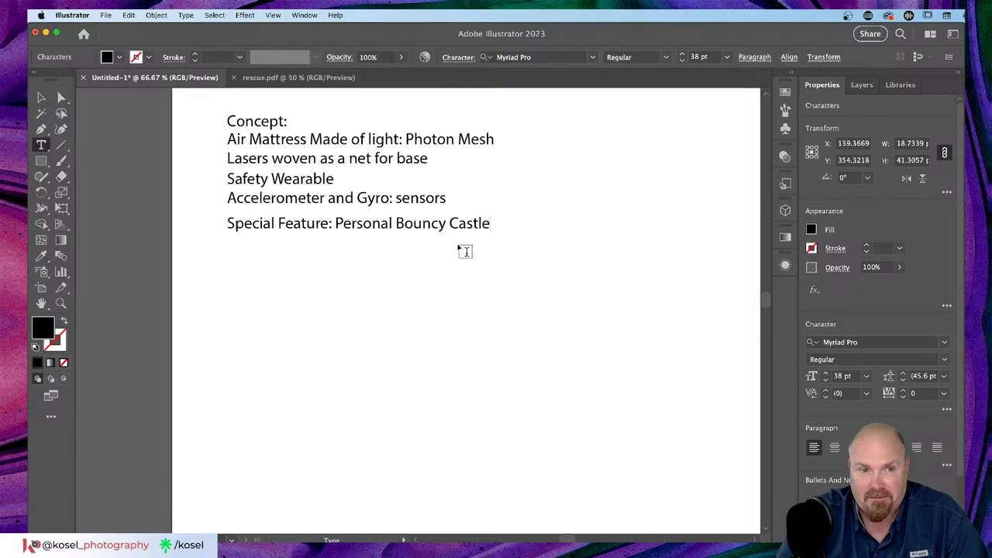
click(41, 97)
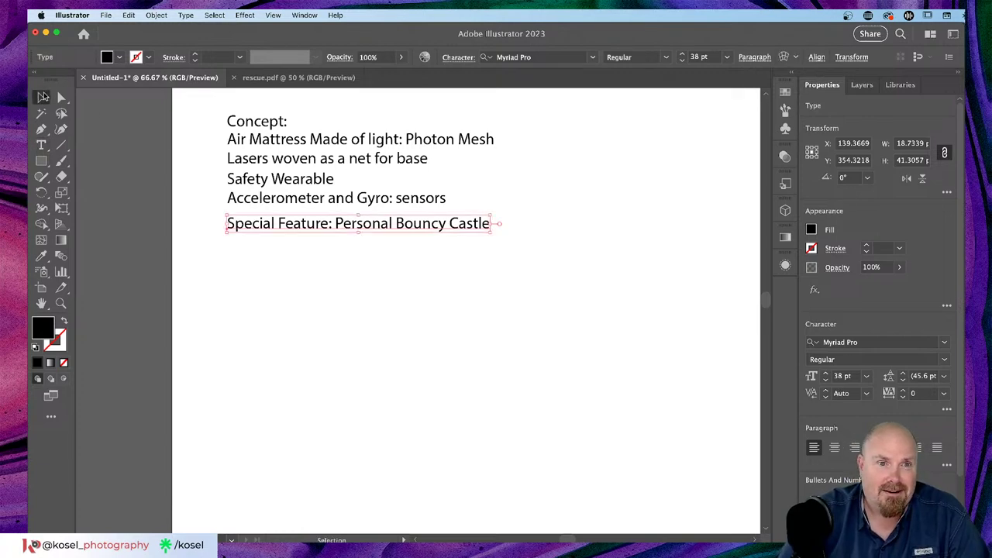
click(450, 276)
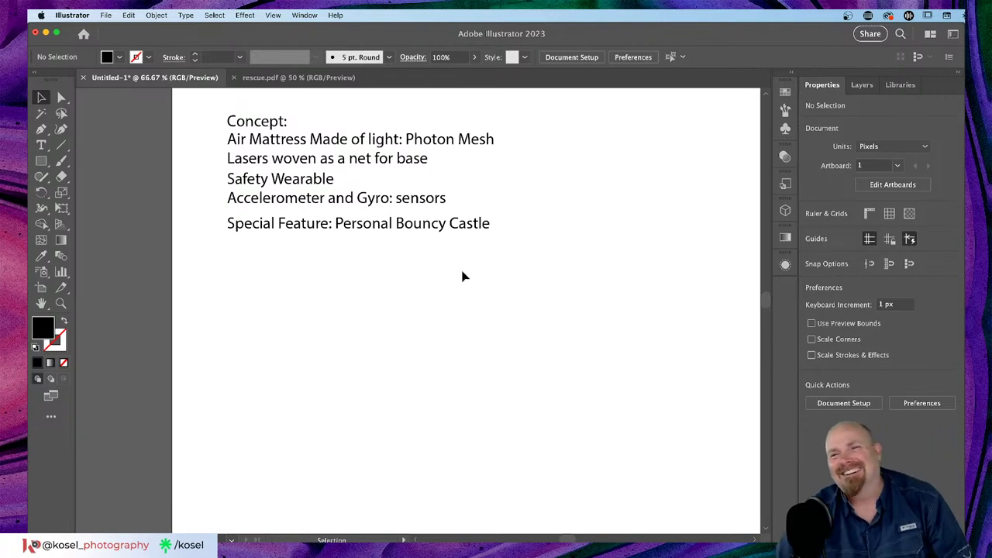
Examine the "For Cars" notes and the tire platform sketch on the upper notebook scan's right page
drag(308, 303, 394, 368)
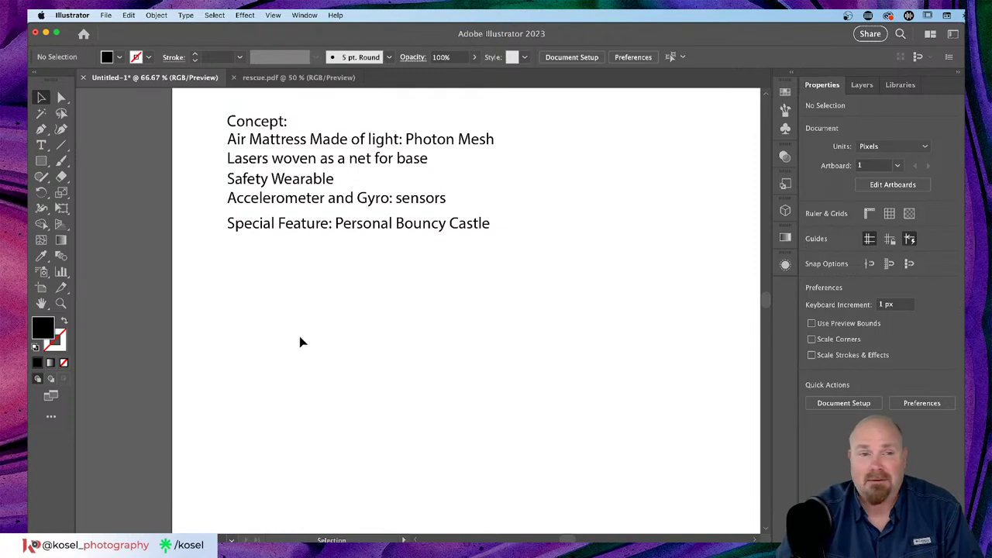
drag(266, 317, 732, 331)
scroll(633, 315, left, 10)
mouse_move(406, 305)
mouse_down()
mouse_move(390, 354)
mouse_move(535, 266)
mouse_move(452, 304)
mouse_up()
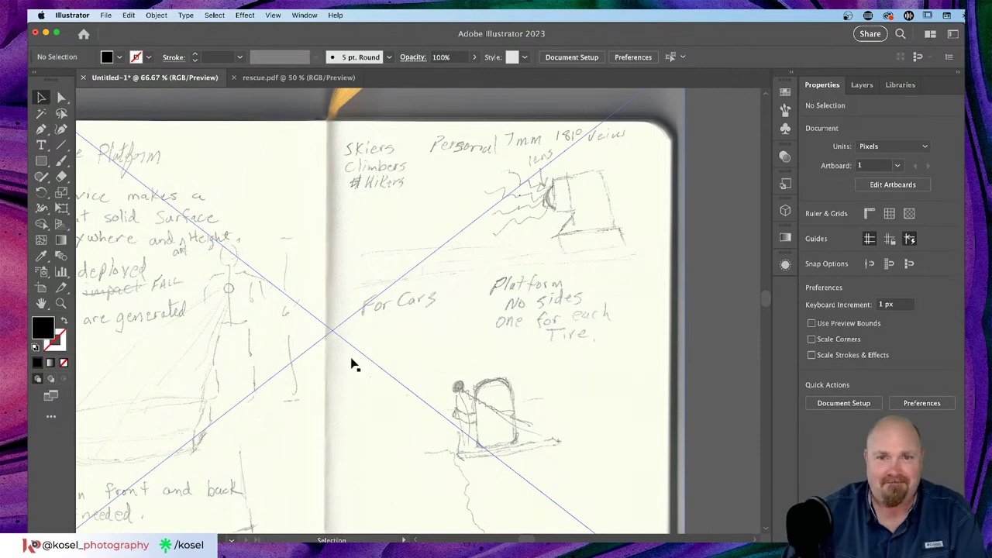
drag(558, 393, 490, 291)
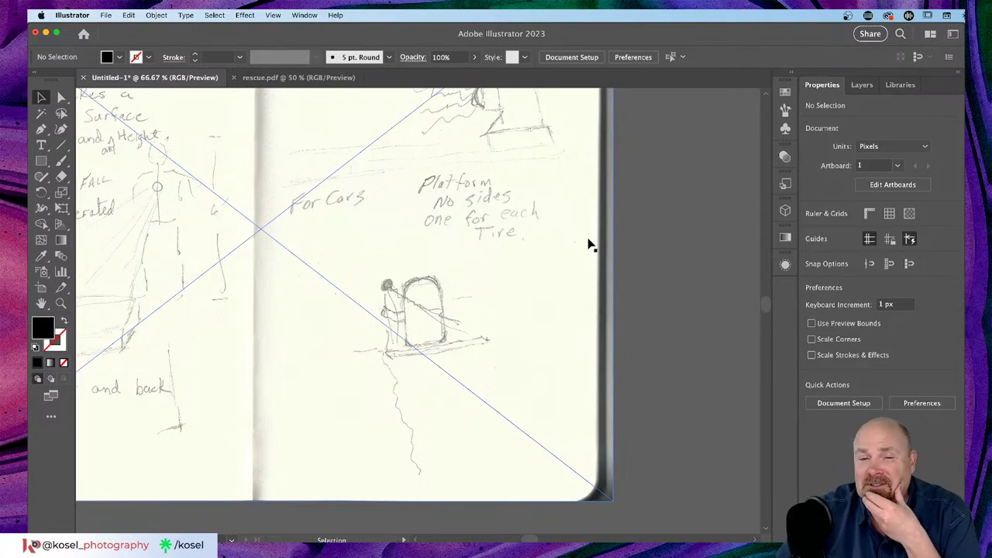
Duplicate the "Special Feature: Personal Bouncy Castle" line straight below the original, leaving a gap between them
scroll(703, 272, right, 10)
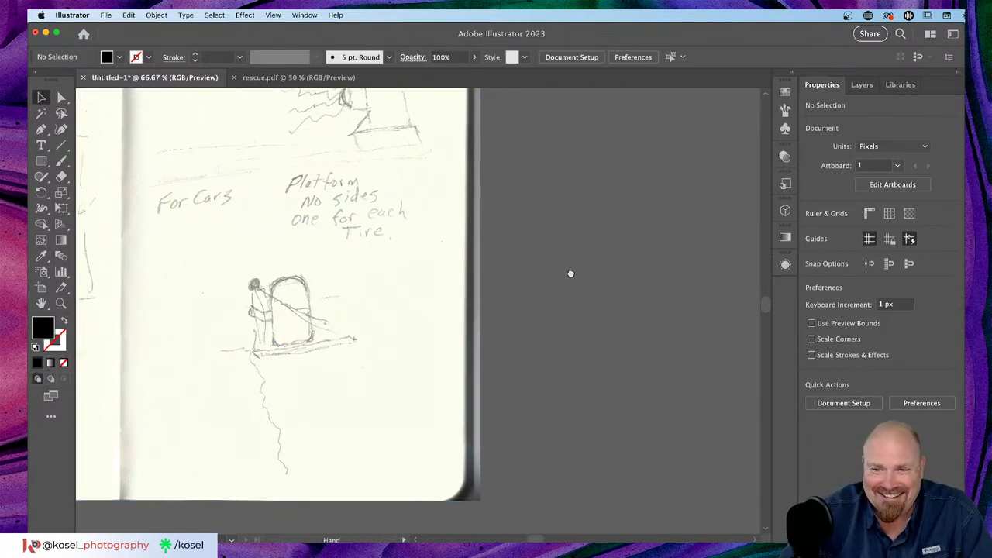
drag(609, 256, 251, 259)
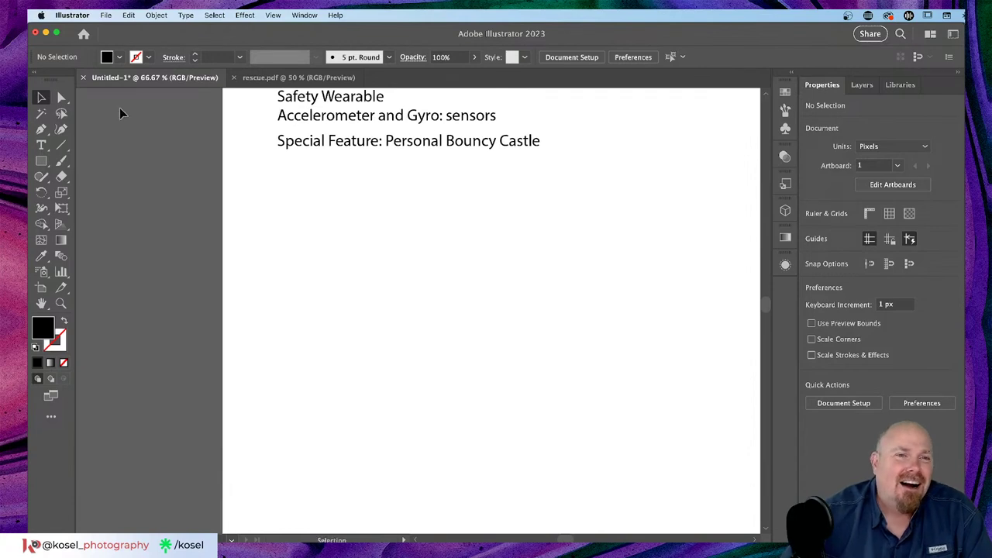
drag(396, 151, 396, 241)
scroll(396, 241, up, 5)
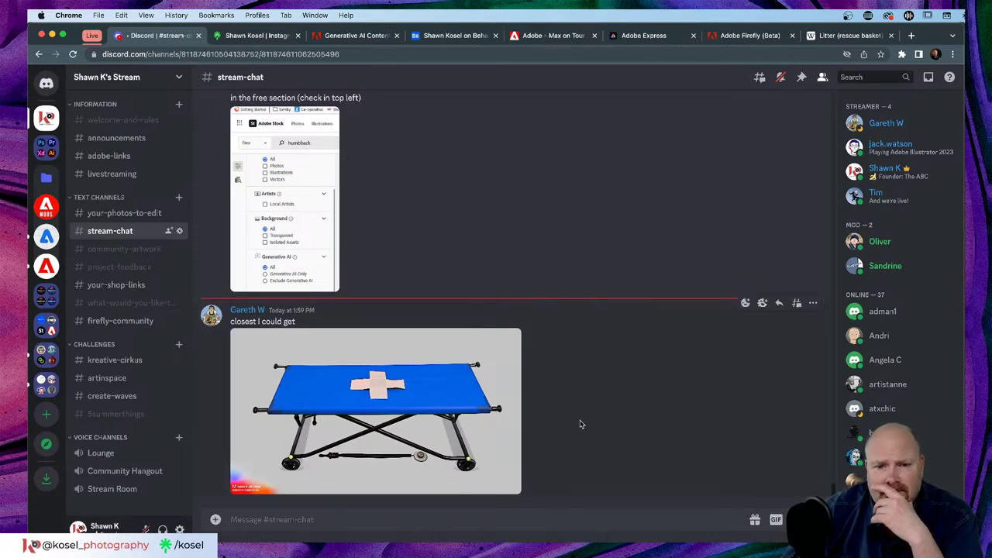
View the viewer's blue stretcher image enlarged in the Discord stream-chat, close it and switch back to Illustrator
click(478, 400)
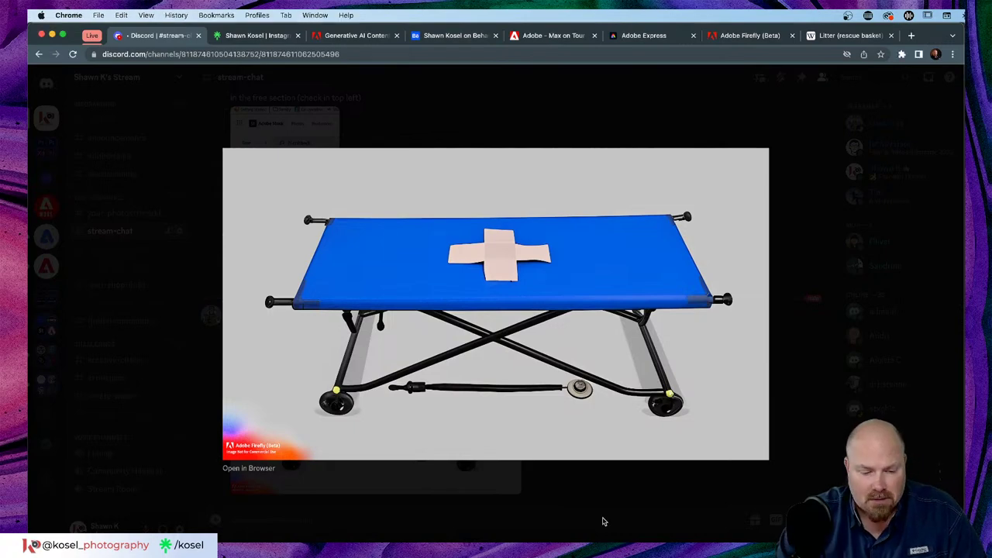
click(769, 134)
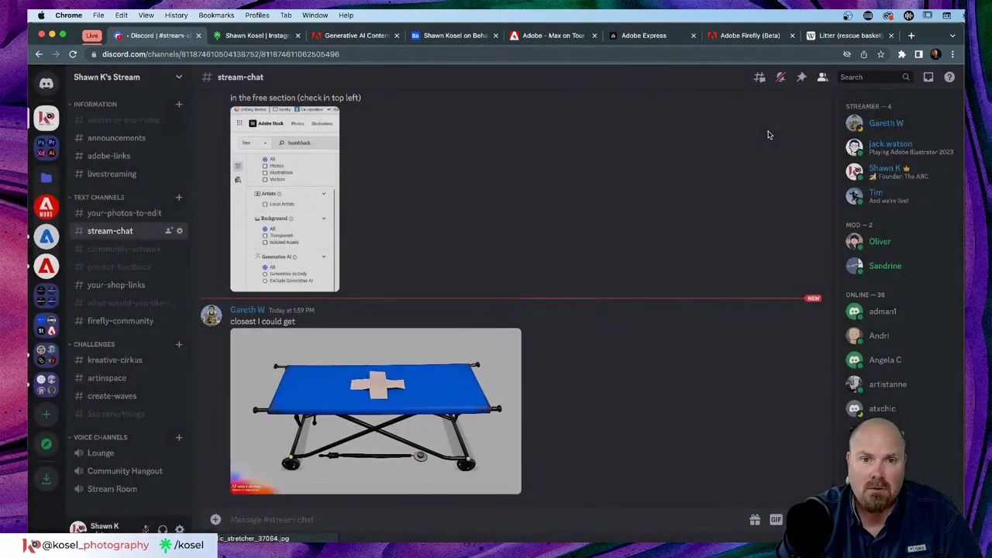
key(super+Tab)
key(super+Tab)
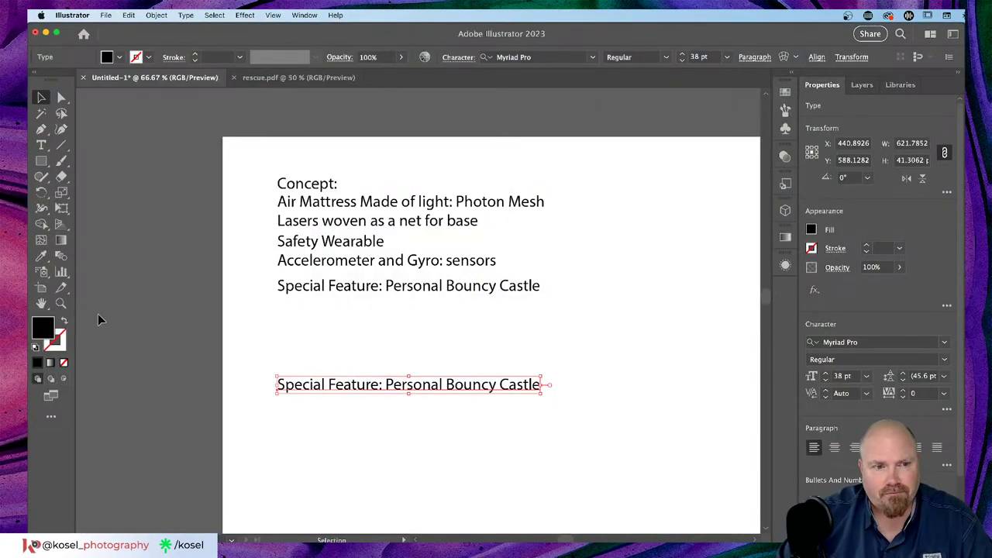
Review the worn platform sketch on the notebook scan's left page and return to the concept notes on the artboard
drag(122, 317, 677, 271)
mouse_move(134, 276)
mouse_down()
mouse_move(400, 275)
mouse_move(701, 247)
mouse_move(887, 176)
mouse_move(809, 145)
mouse_up()
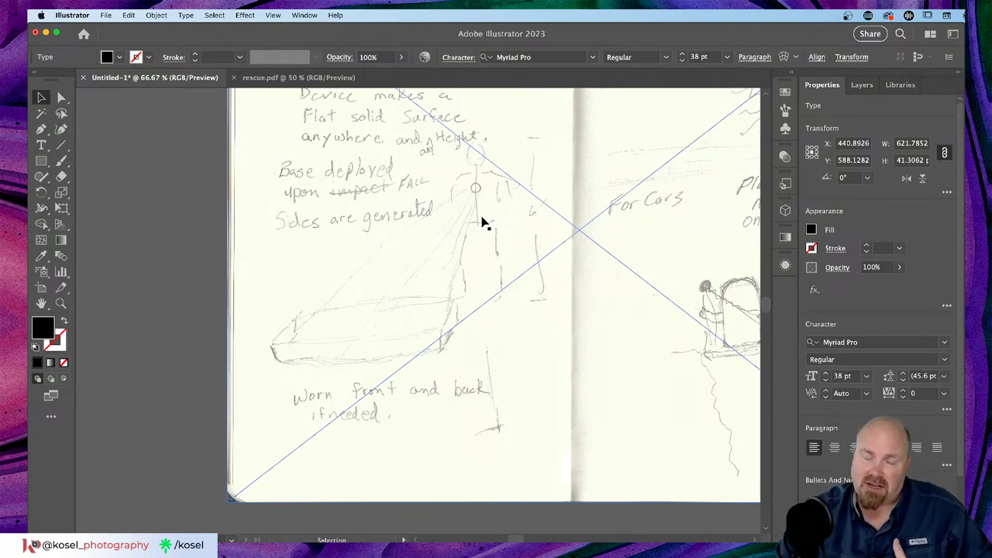
scroll(547, 274, right, 10)
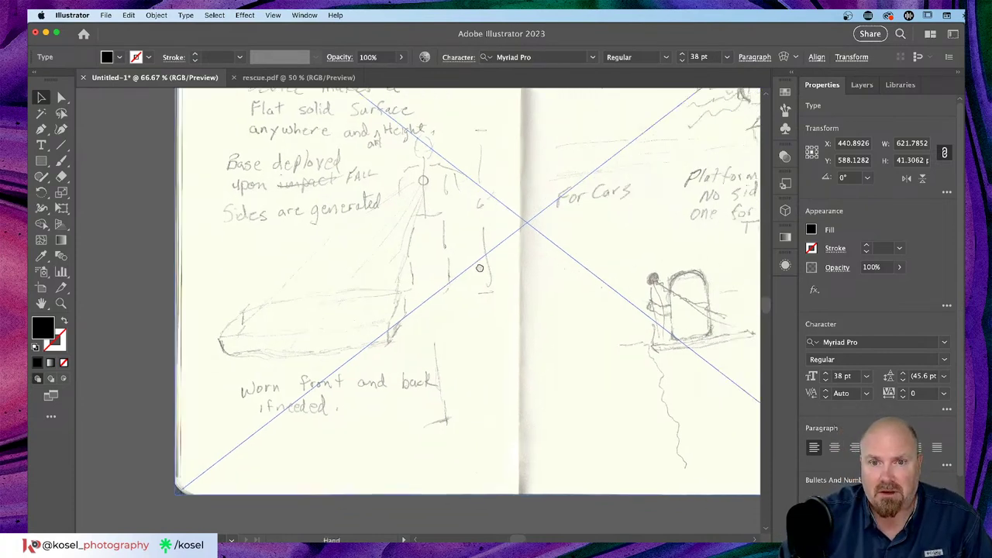
scroll(591, 253, right, 10)
drag(429, 250, 316, 230)
click(438, 235)
drag(439, 239, 385, 336)
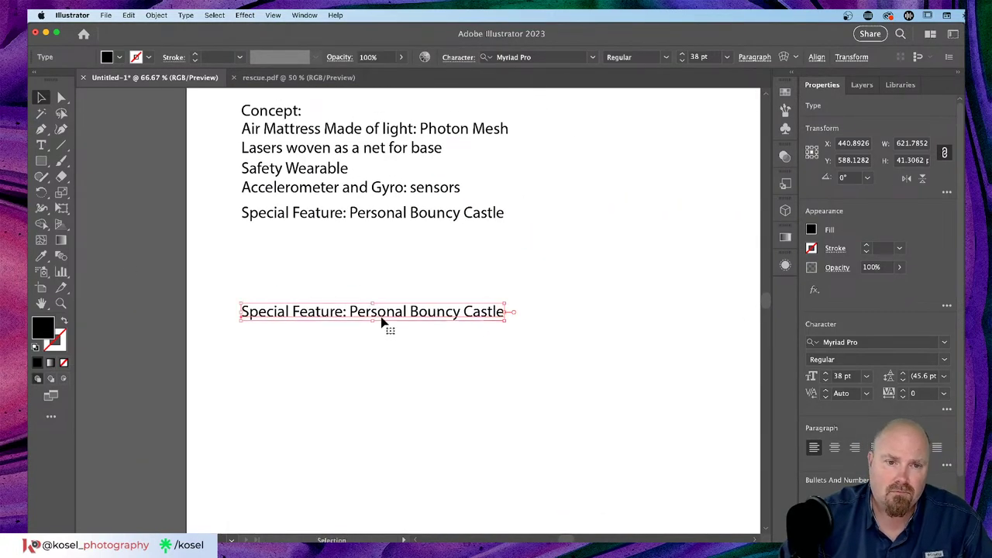
Replace the text of the duplicated special feature line with "Calibrate: Location of eye to ground"
double_click(386, 309)
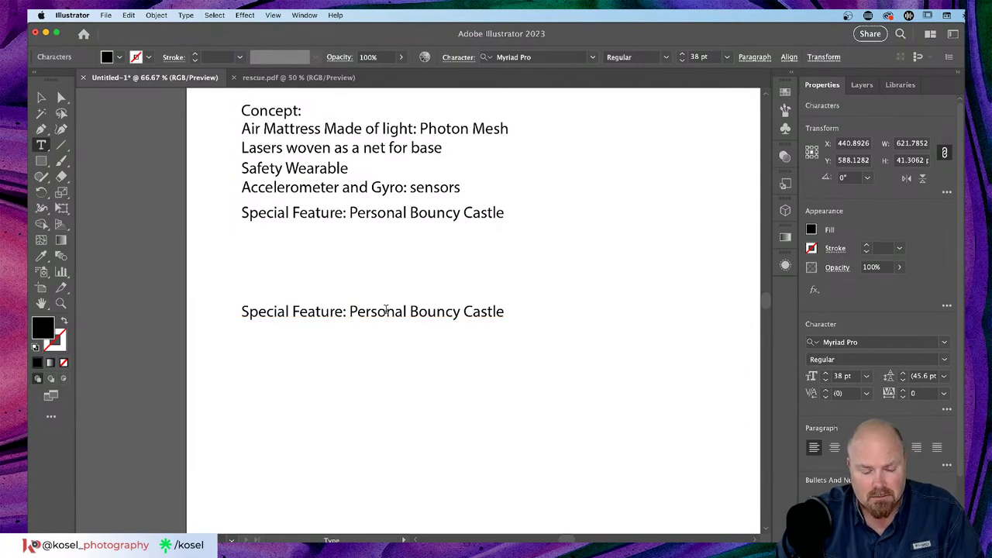
triple_click(385, 310)
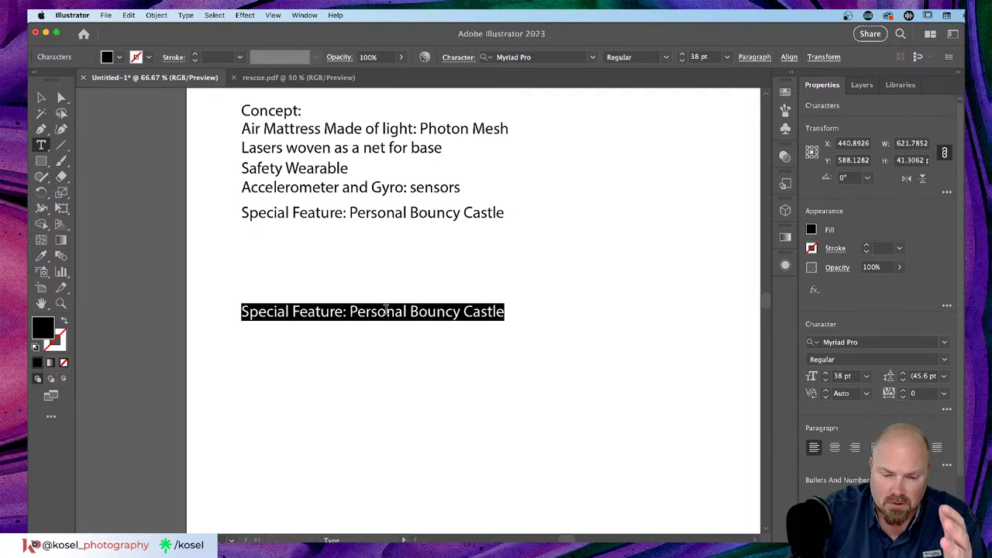
text(Ca)
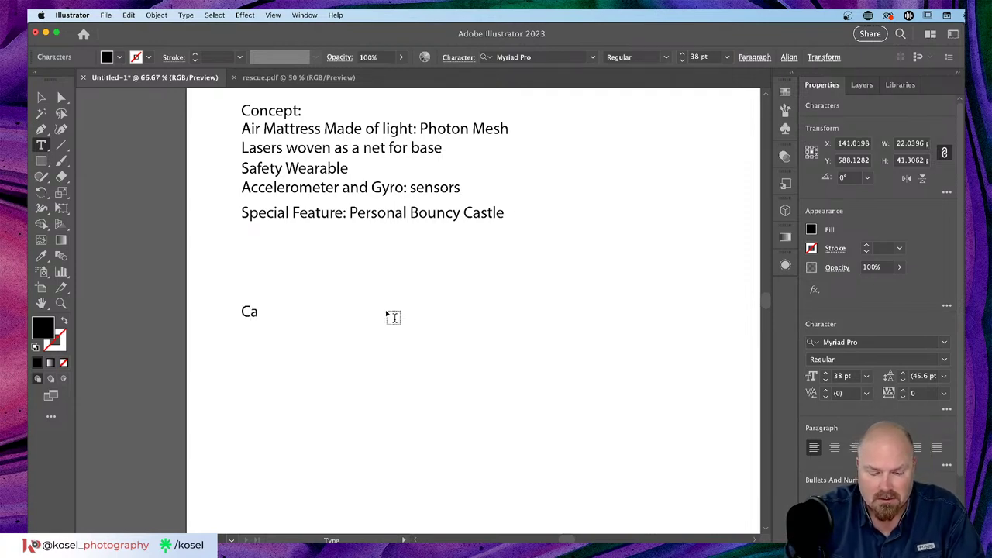
text(librate:)
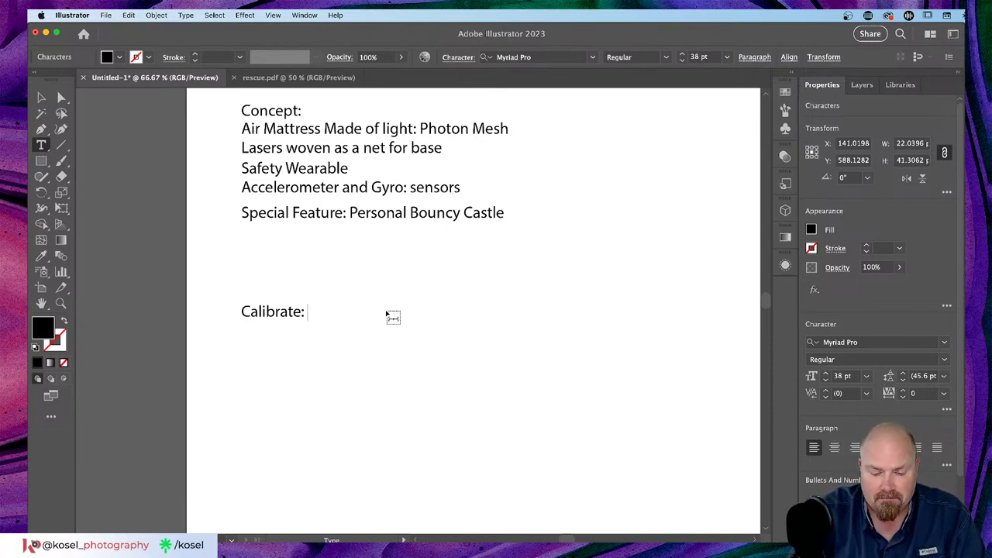
text(Locati)
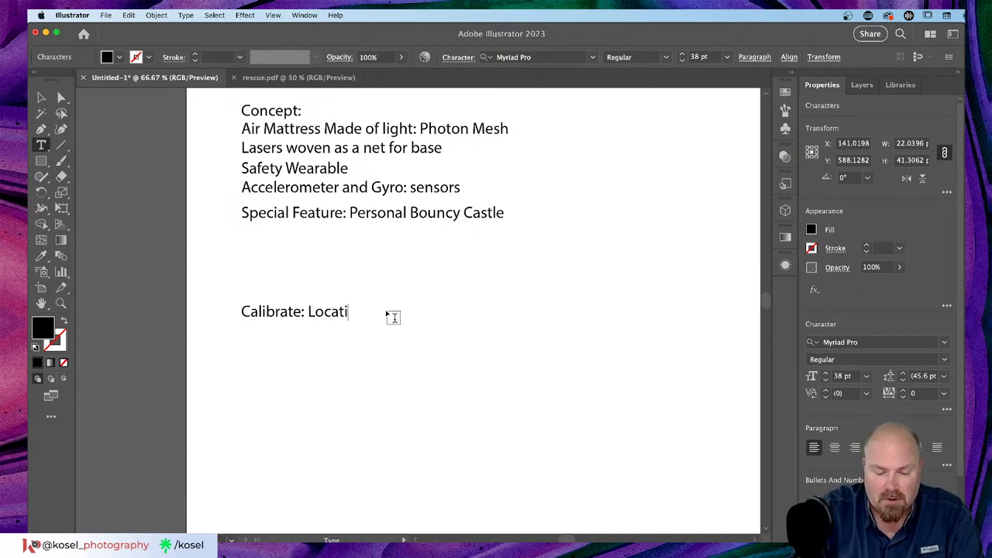
text(on of eye to ground)
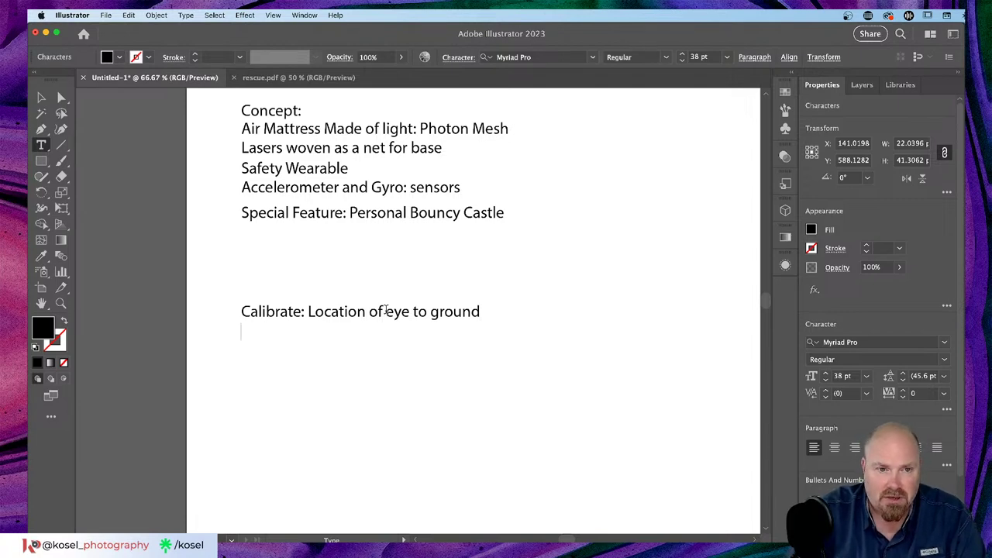
Add a second line reading "Height of person" below the calibrate line in the same text object
key(Return)
text(H)
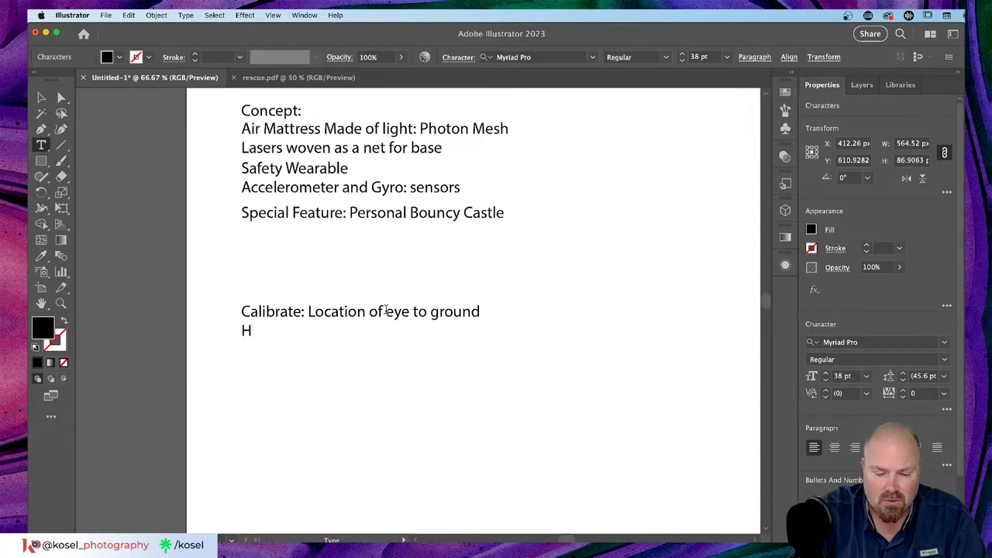
text(eight )
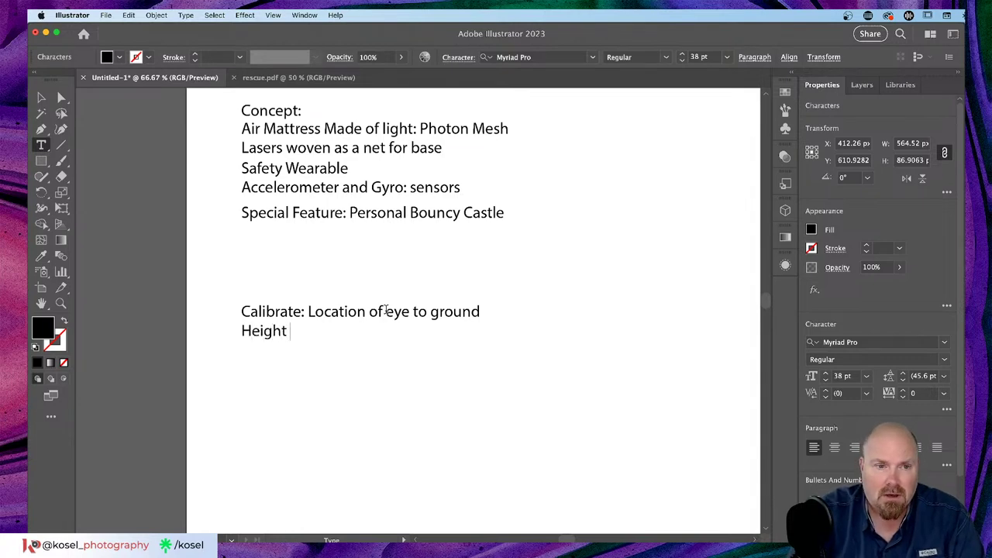
text(of )
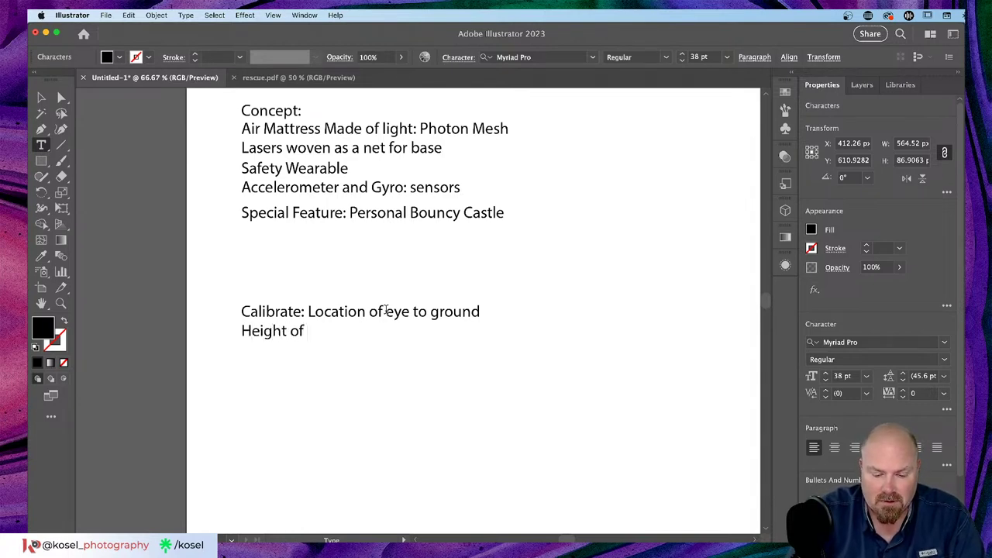
text(person)
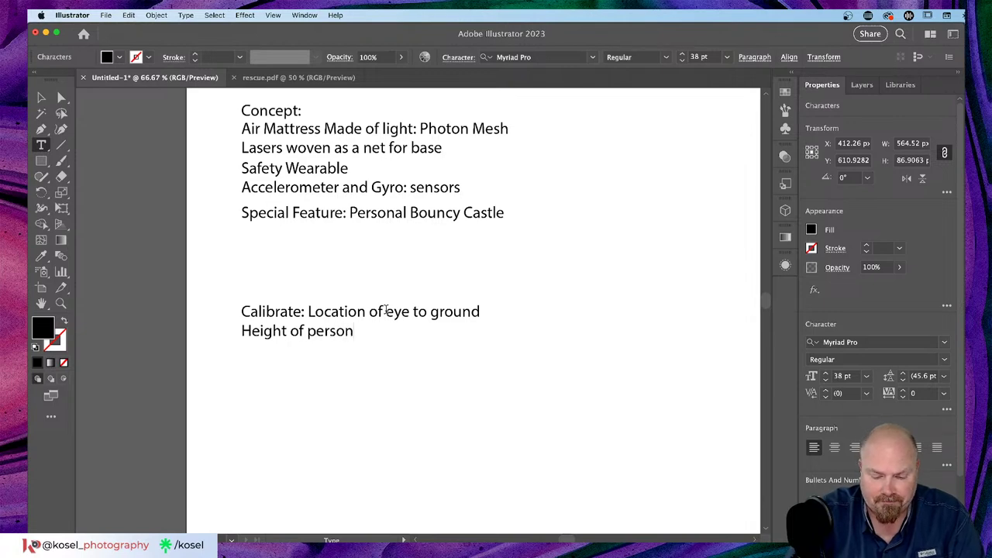
Add the lines "Location of device on person" and "Weight" to the calibration notes and deselect the text
key(Return)
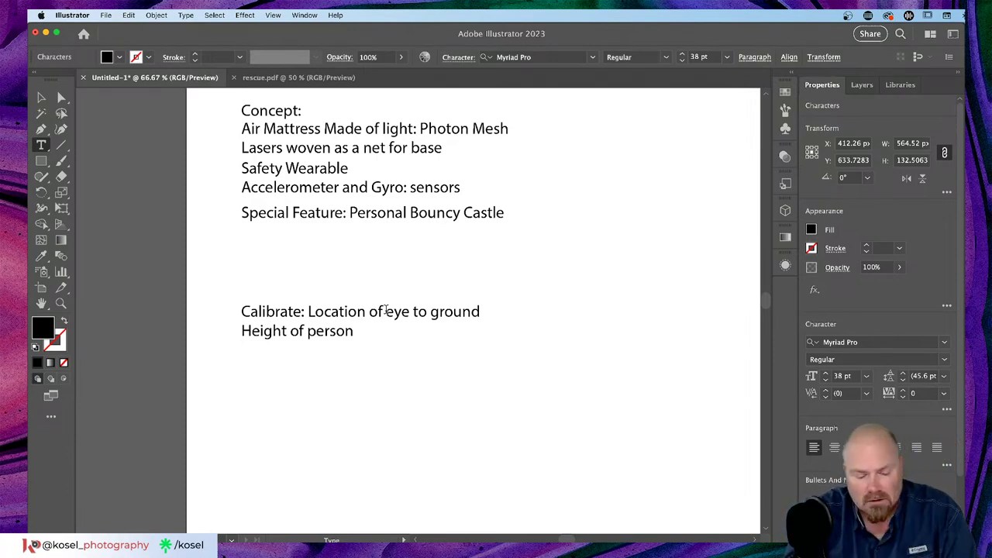
text(Locati)
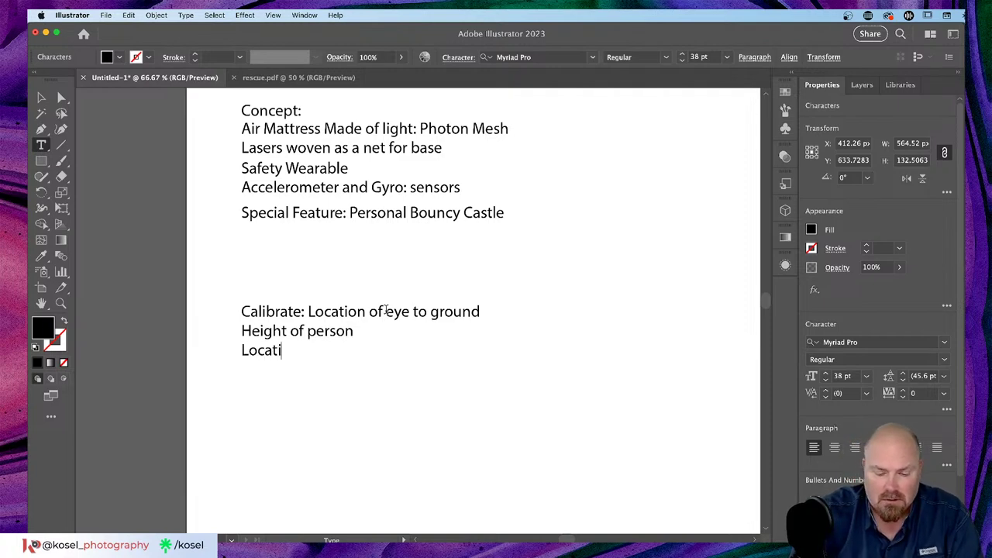
text(on of d)
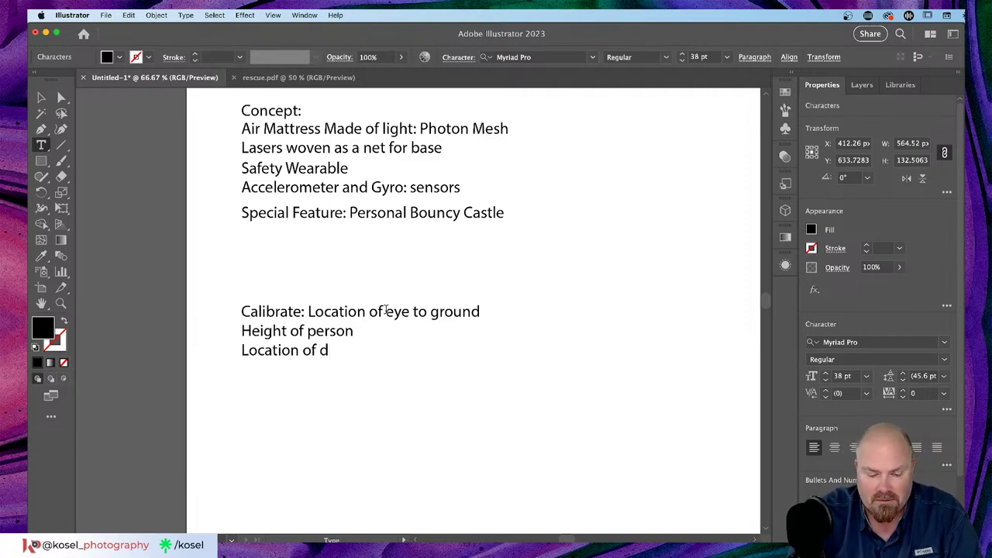
text(evic=v)
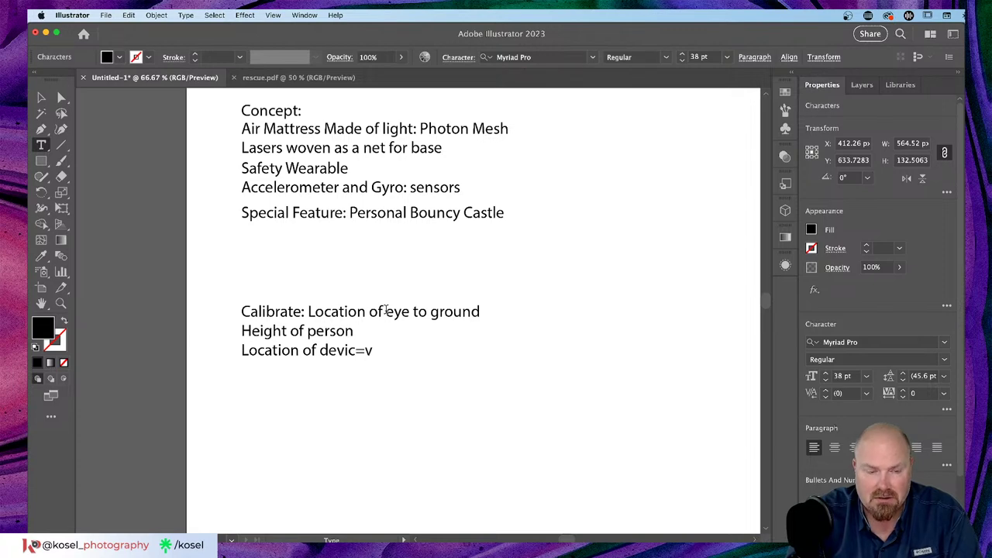
key(BackSpace)
key(BackSpace)
key(BackSpace)
text(c)
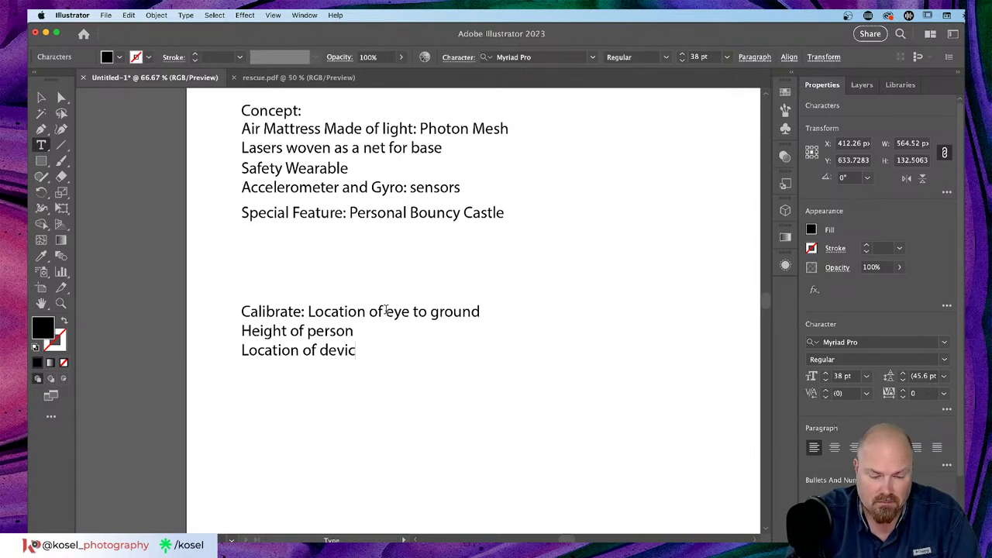
text(e on person)
key(Return)
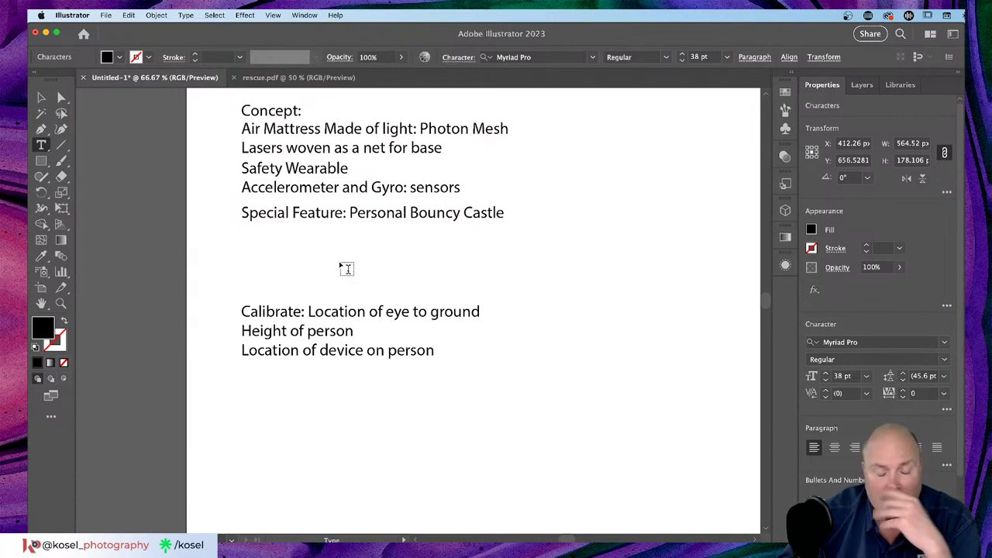
text(Weight)
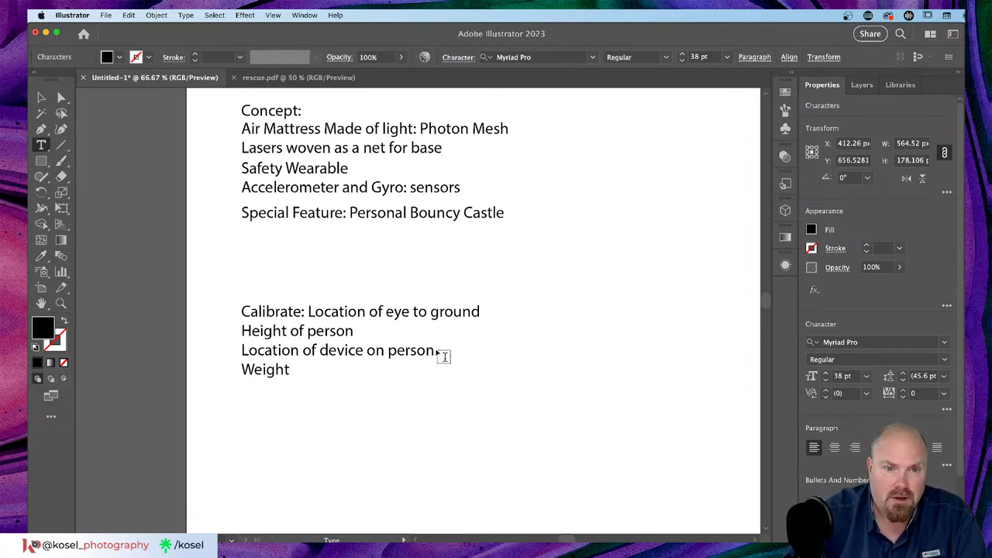
key(super+shift+a)
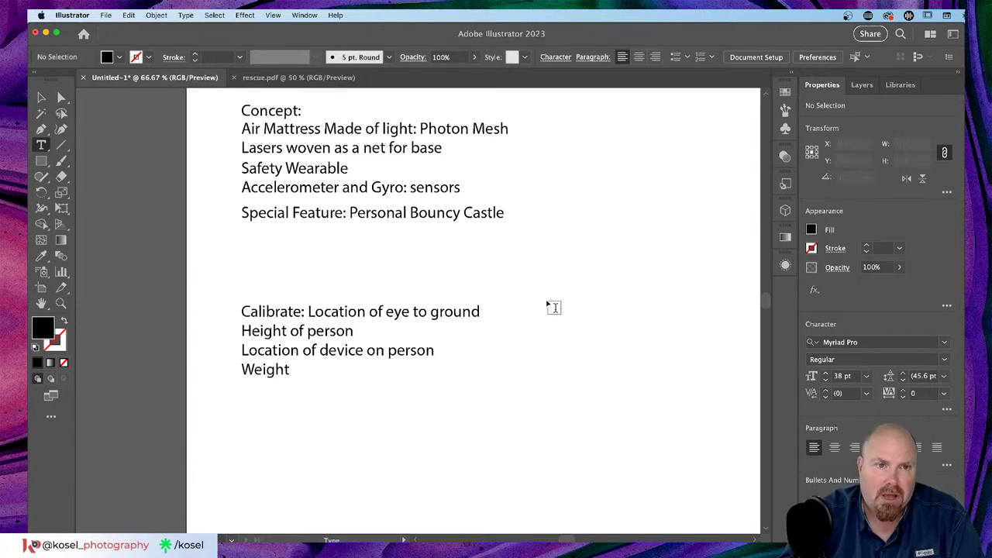
Move the "Special Feature: Personal Bouncy Castle" line slightly up, closer to the accelerometer line, and deselect it
scroll(548, 307, up, 3)
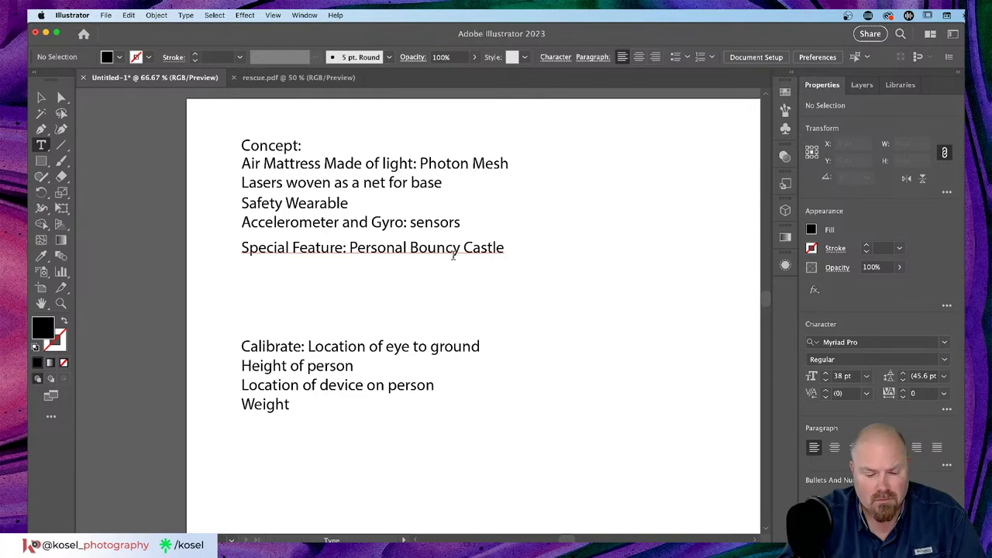
key(v)
click(402, 250)
drag(375, 250, 376, 246)
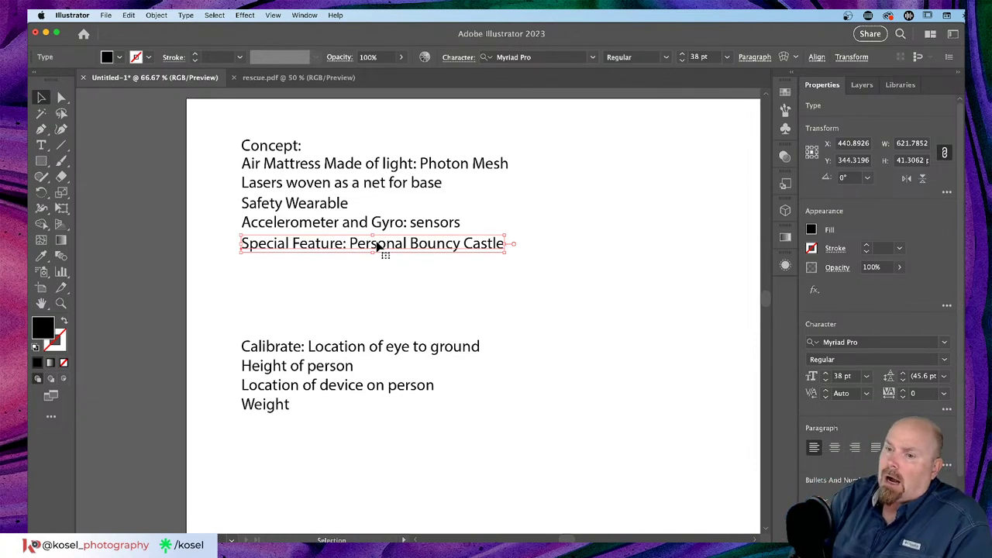
click(388, 275)
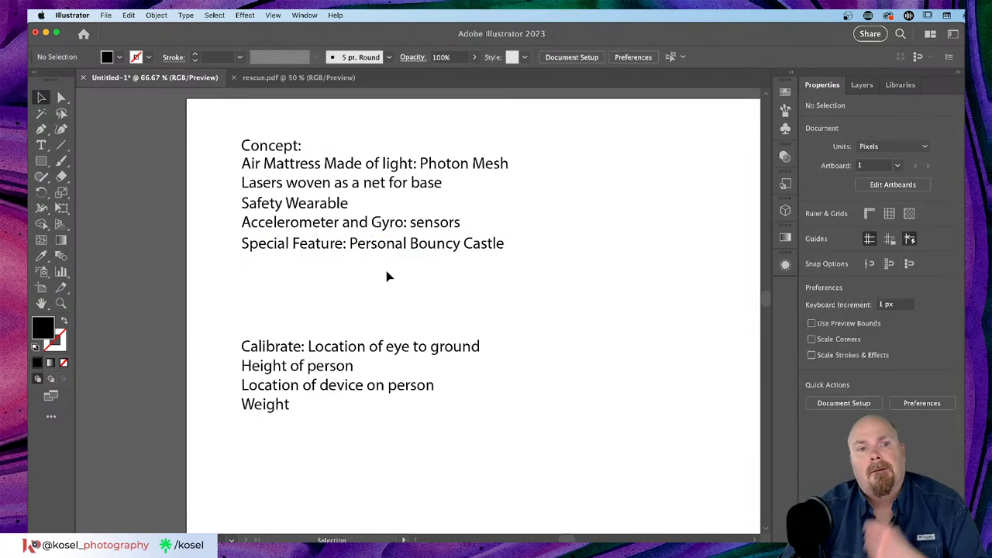
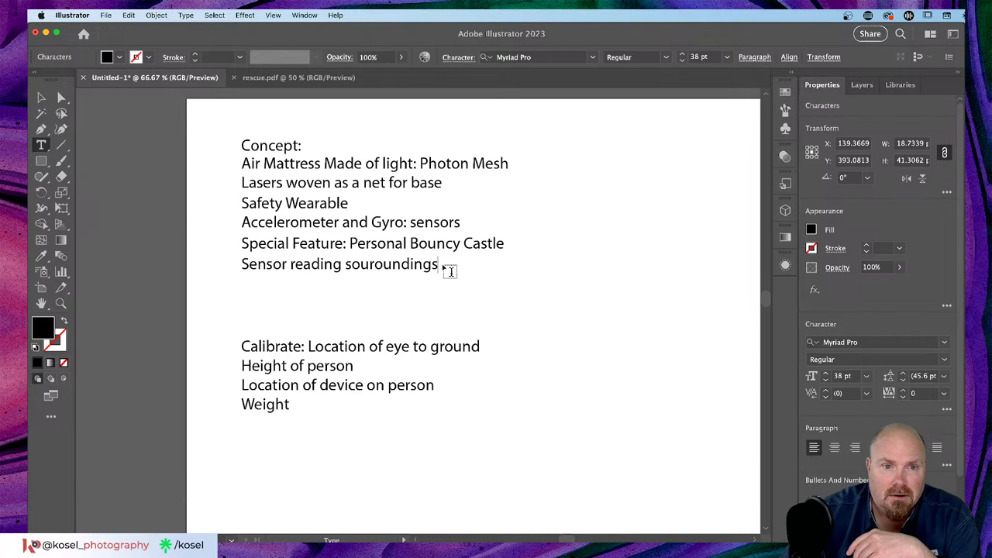
Replace the word "souroundings" in the sensor reading line with "enviorment" and deselect the text
click(439, 264)
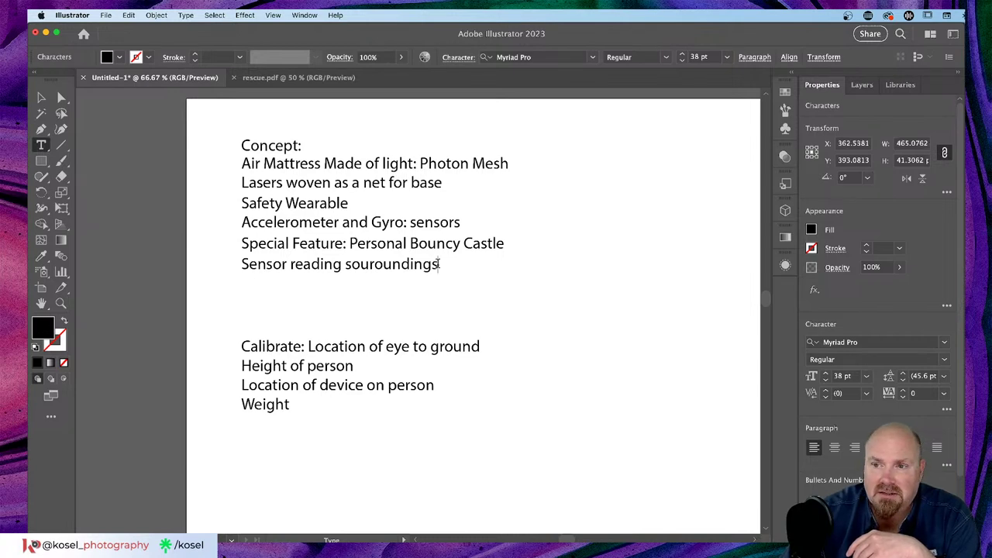
drag(439, 263, 344, 265)
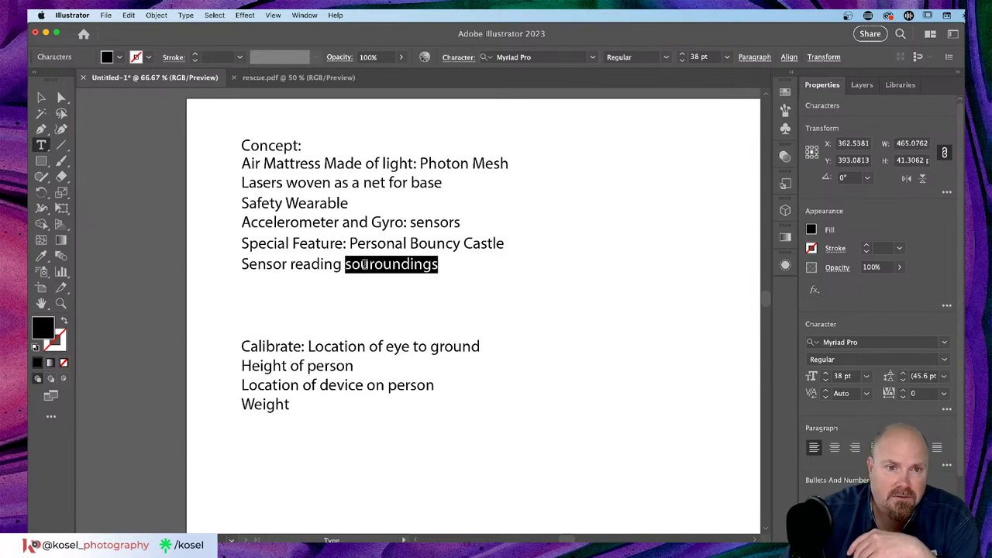
right_click(365, 267)
click(609, 278)
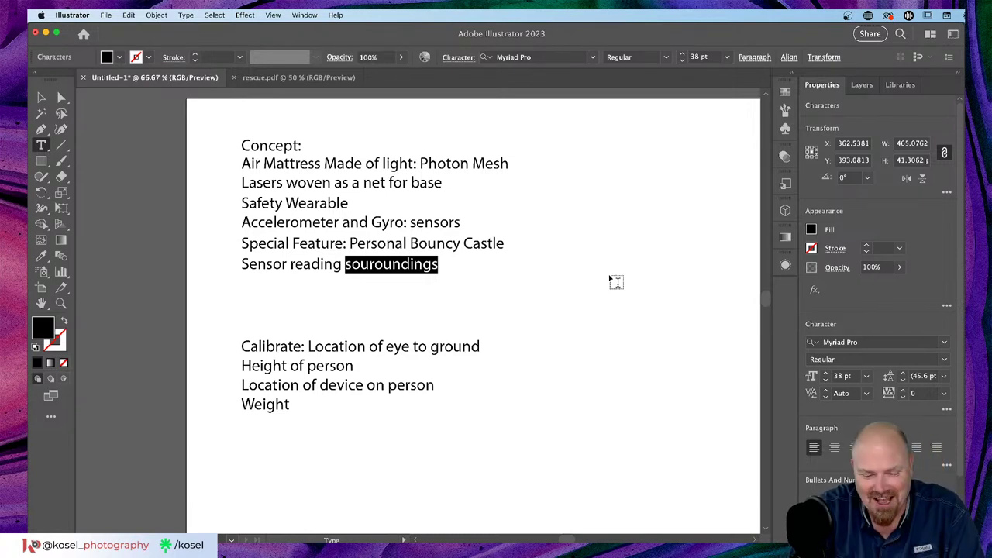
text(en)
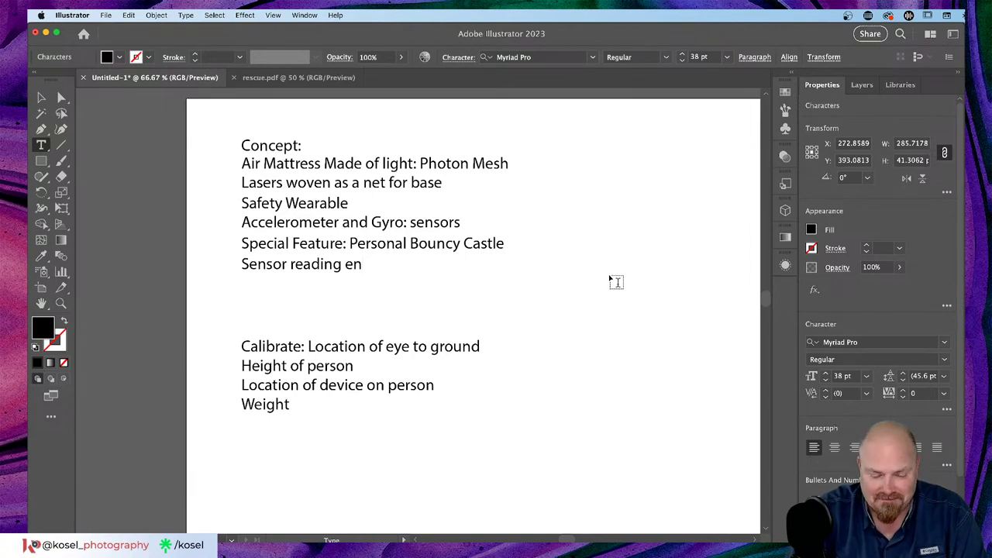
text(viorment)
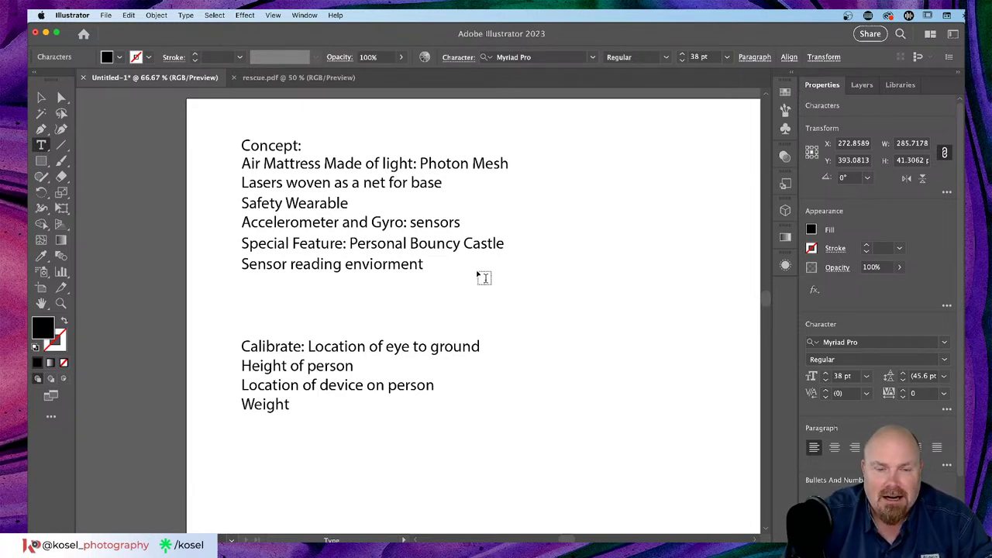
click(41, 97)
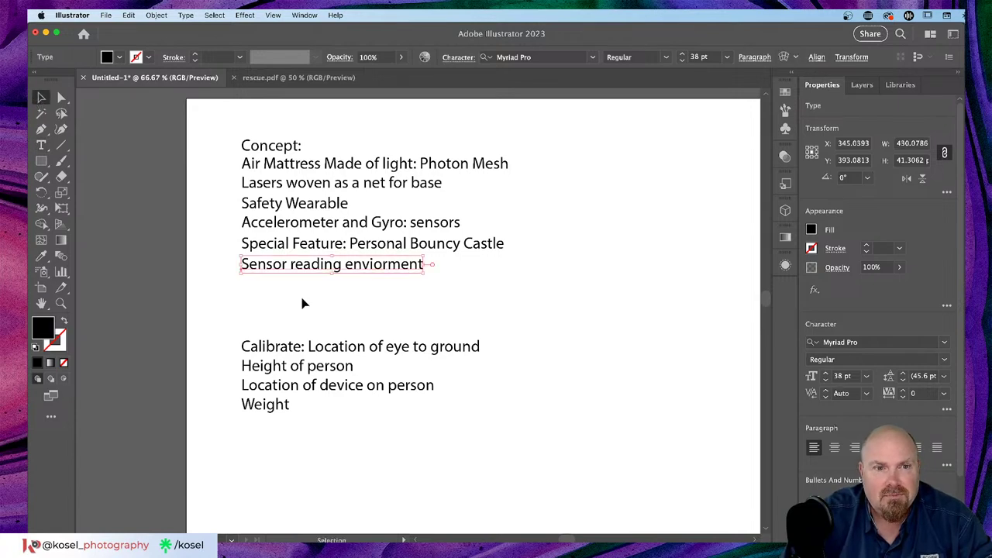
click(599, 302)
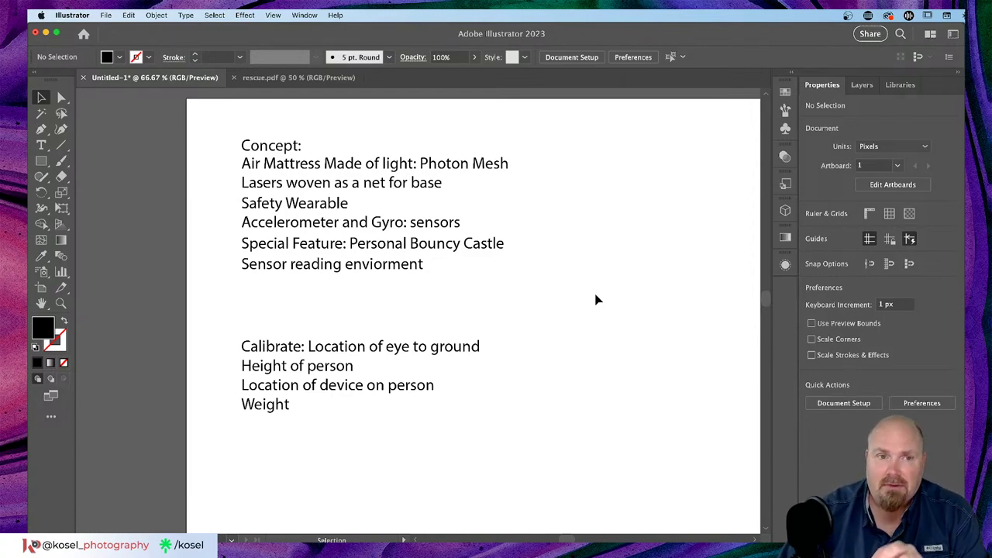
Examine the first notebook scan, covering the worn-device platform sketch and the car platform sketch with its notes
drag(482, 312, 733, 281)
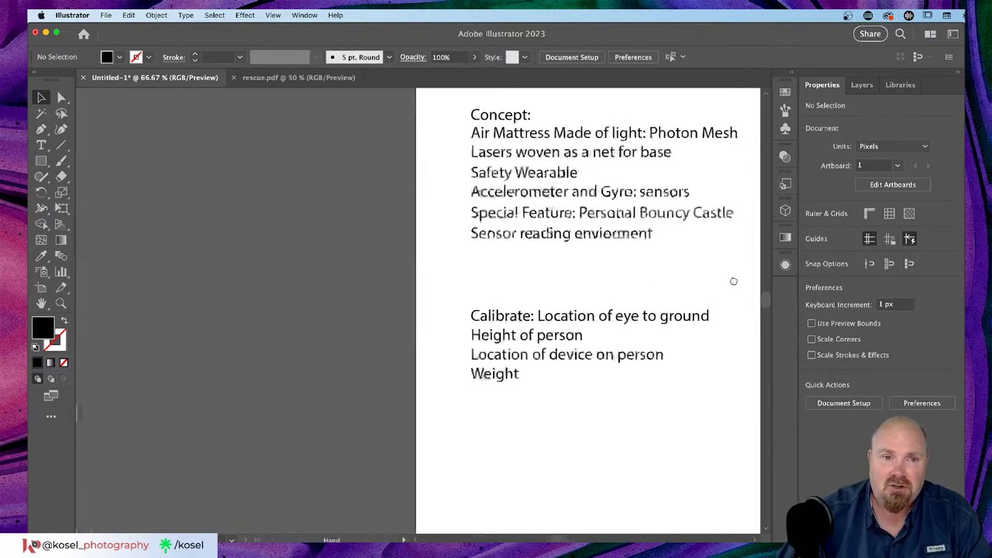
scroll(310, 287, left, 10)
mouse_move(333, 288)
mouse_down()
mouse_move(676, 264)
mouse_move(653, 248)
mouse_up()
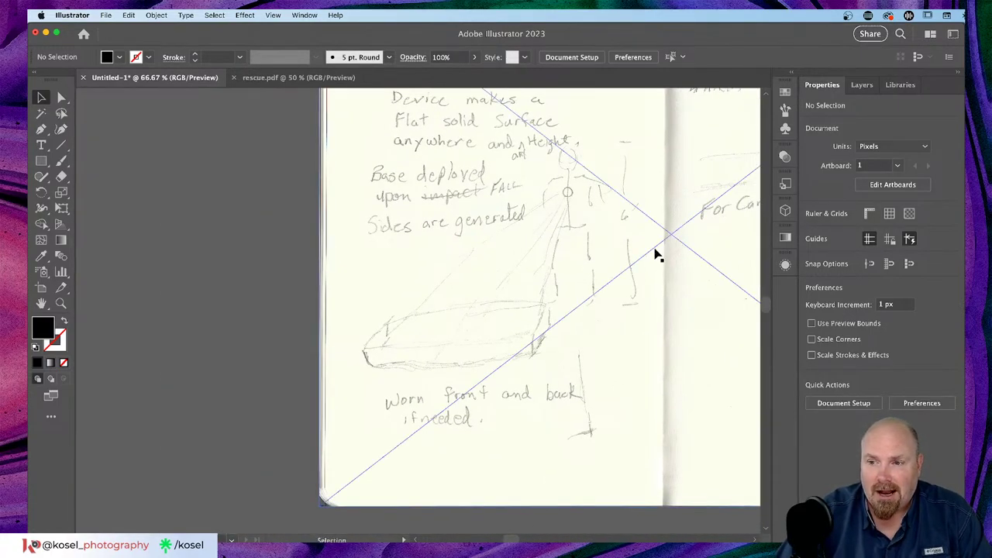
scroll(615, 318, right, 5)
scroll(615, 318, down, 2)
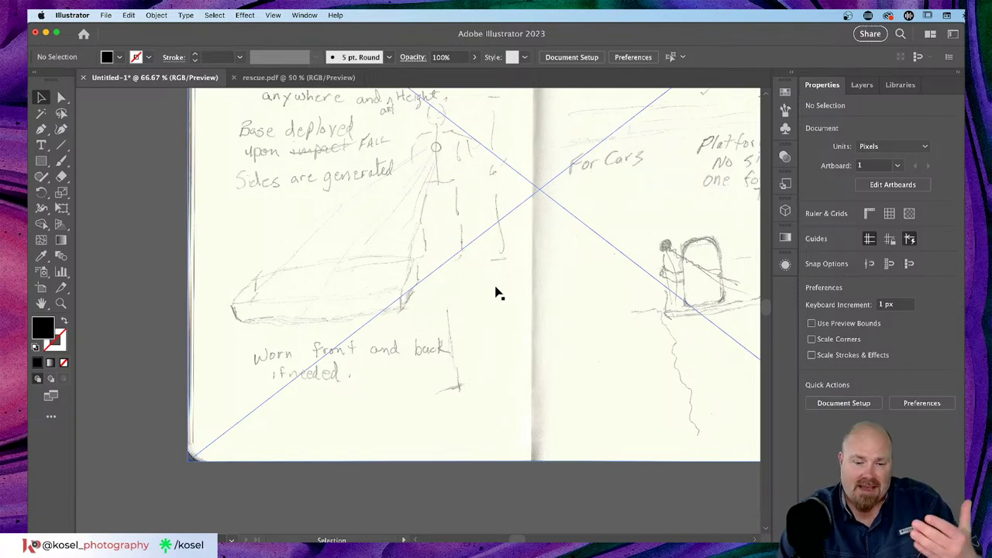
drag(538, 262, 370, 256)
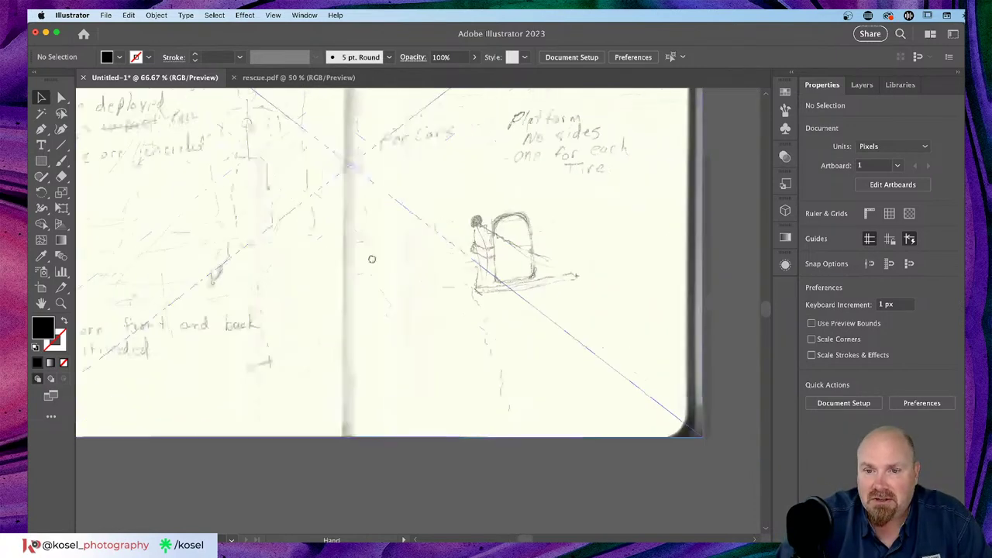
mouse_move(736, 228)
mouse_down()
mouse_move(351, 234)
mouse_move(401, 203)
mouse_move(508, 220)
mouse_up()
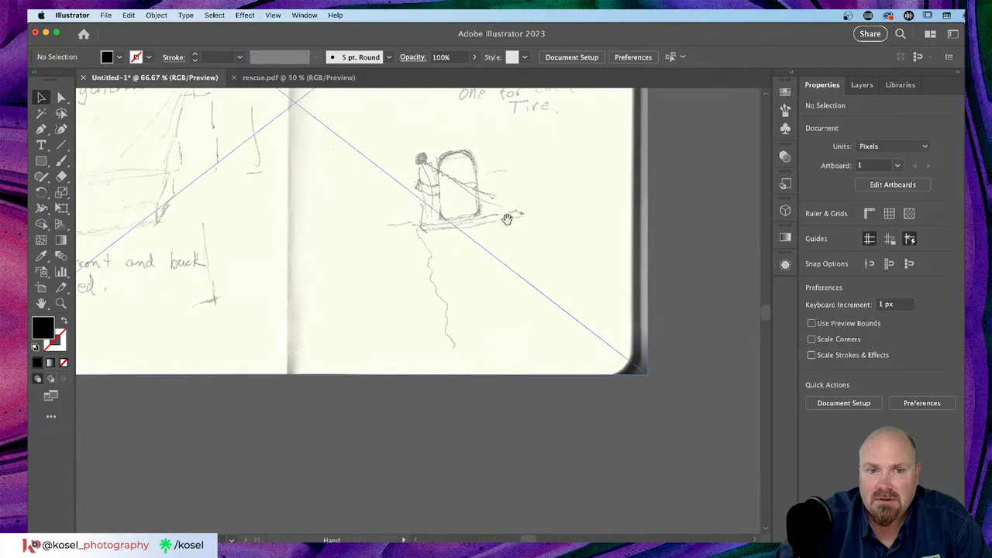
Examine the second notebook scan, covering the car wheel sketch and the handwritten calibration and tank mode notes
drag(568, 244, 150, 248)
drag(163, 372, 514, 177)
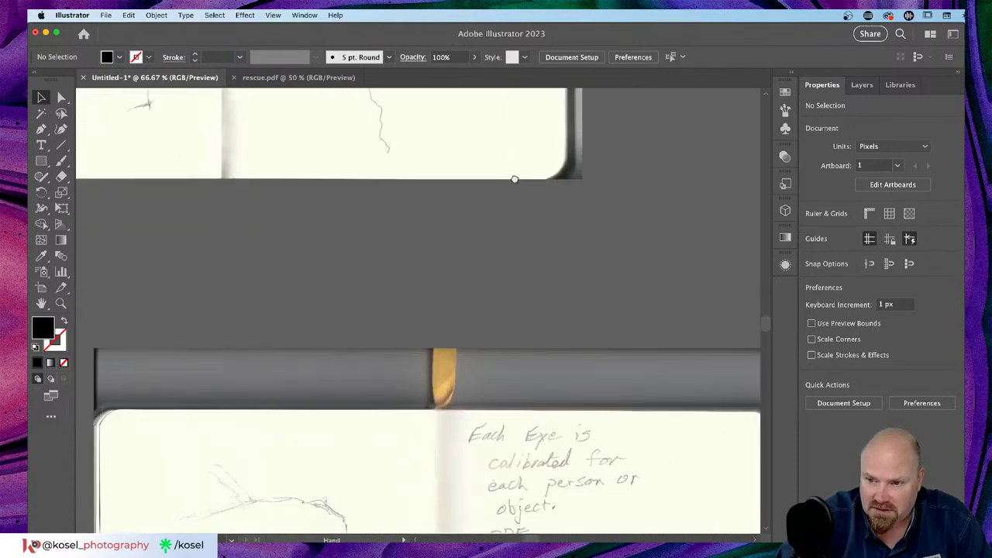
drag(358, 306, 448, 144)
mouse_move(458, 494)
mouse_down()
mouse_move(466, 259)
mouse_move(417, 251)
mouse_up()
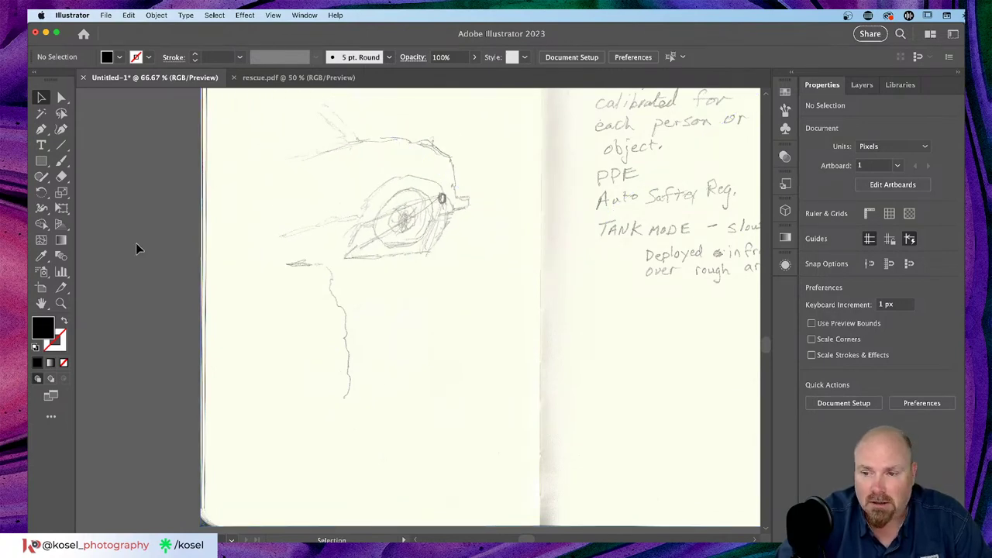
scroll(515, 264, up, 3)
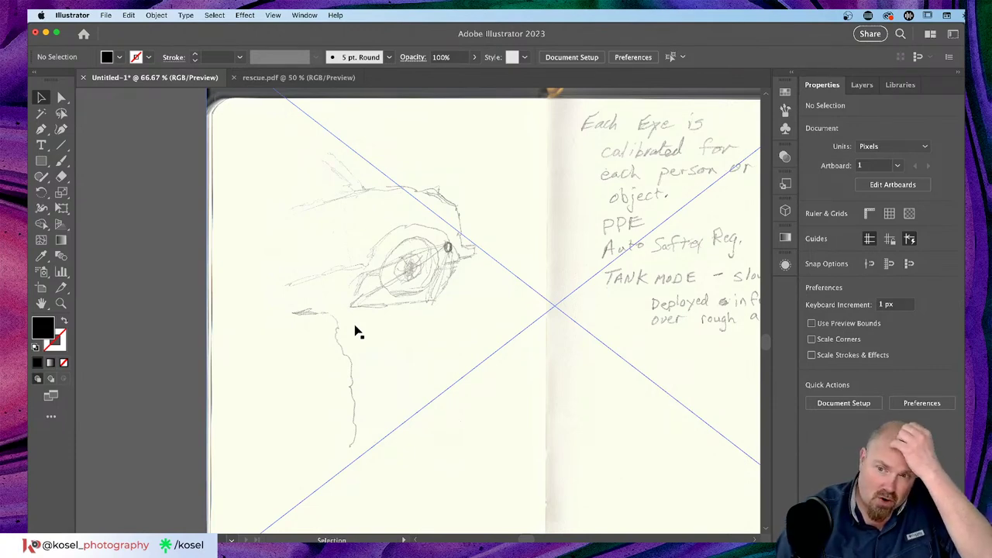
scroll(504, 379, right, 3)
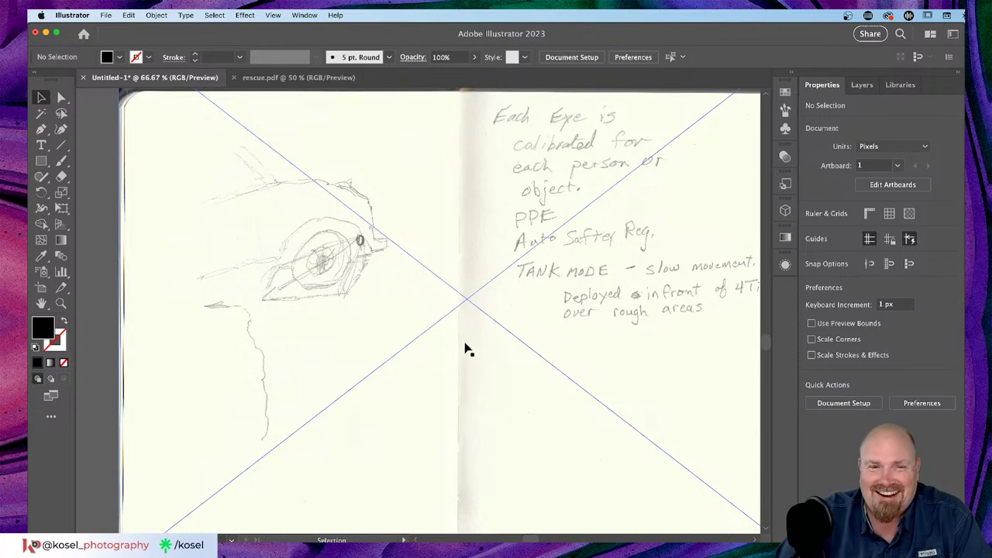
mouse_move(420, 367)
mouse_down()
mouse_move(610, 395)
mouse_move(575, 420)
mouse_up()
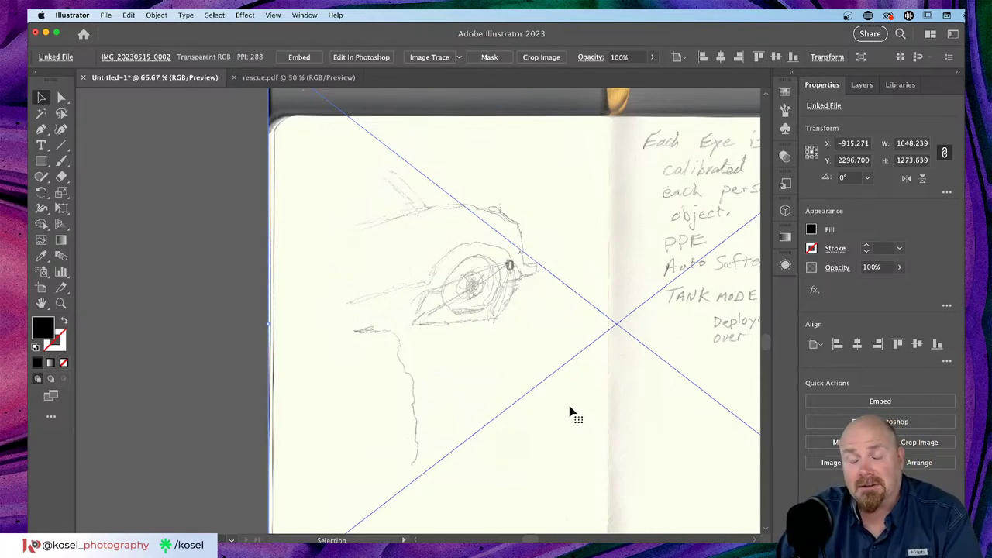
Move the second notebook scan directly beneath the first one, roughly aligned with it, and deselect it
key(super+0)
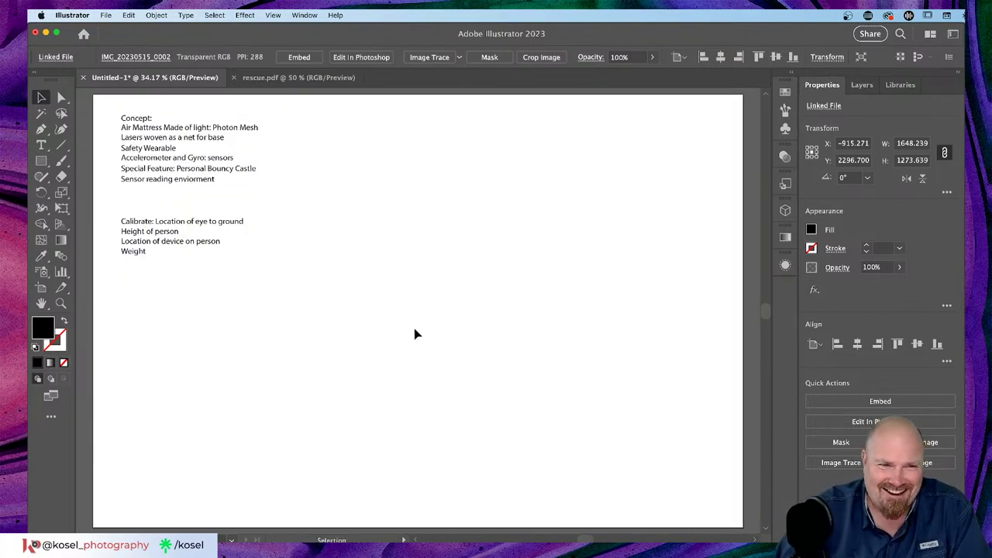
scroll(414, 328, left, 5)
scroll(417, 334, left, 3)
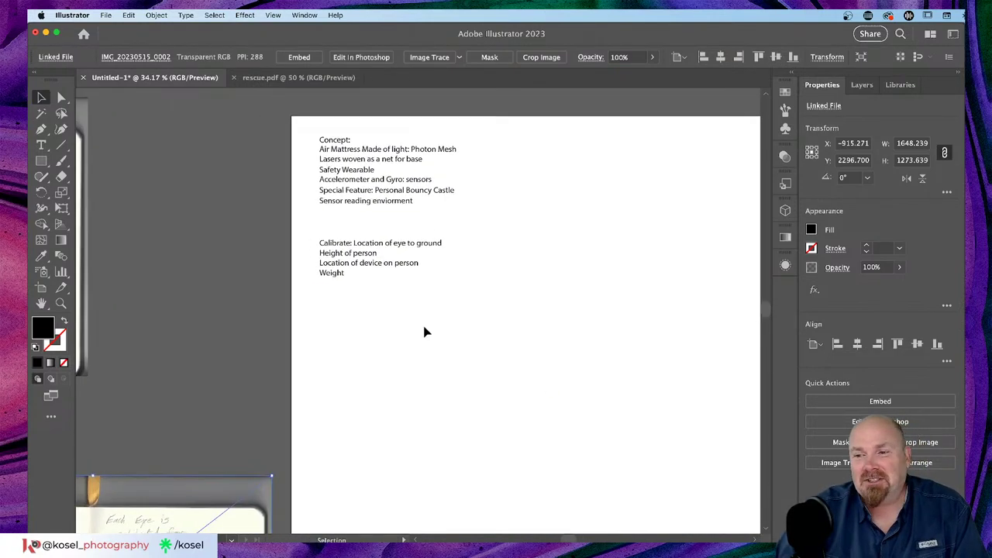
key(super+equal)
key(super+equal)
key(super+equal)
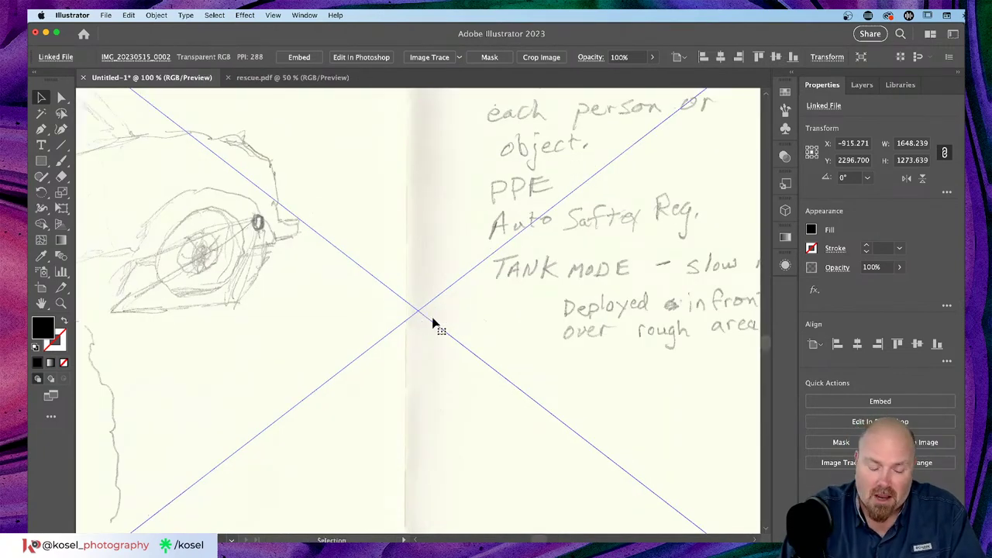
key(super+minus)
key(super+minus)
key(super+minus)
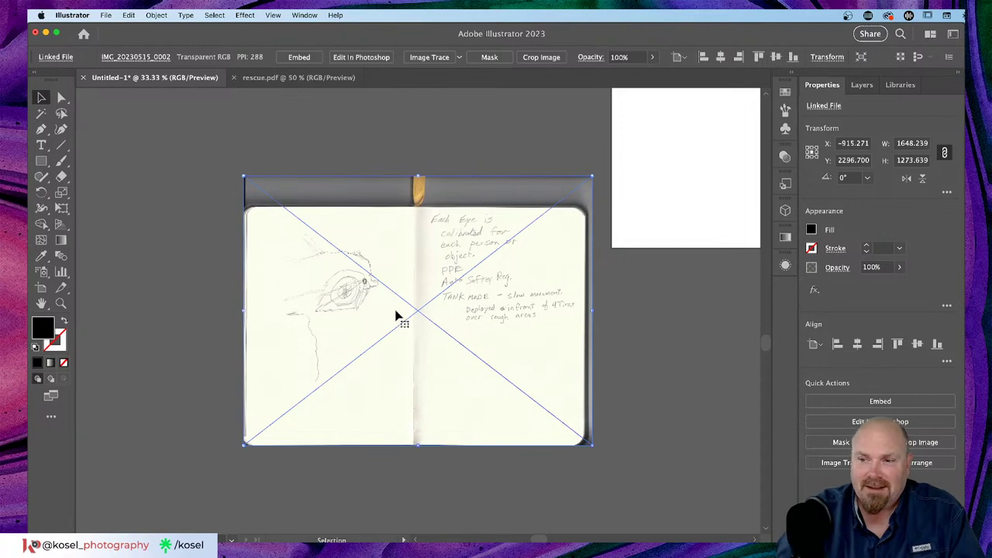
click(512, 144)
scroll(685, 373, up, 3)
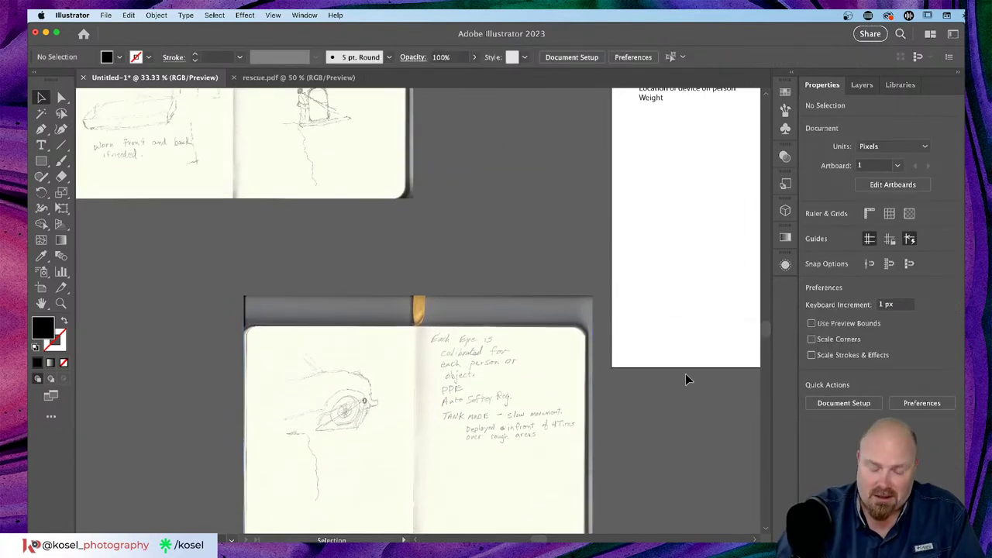
key(super+minus)
key(super+minus)
key(super+minus)
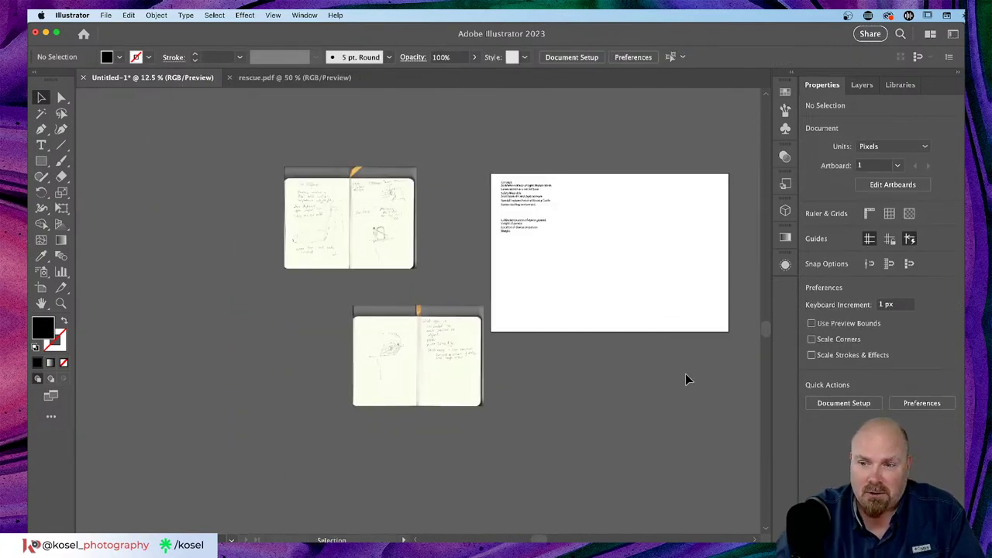
mouse_move(421, 380)
mouse_down()
mouse_move(355, 354)
mouse_move(378, 360)
mouse_up()
click(565, 430)
Review the concept and calibration notes on the artboard at a readable size
scroll(646, 280, up, 1)
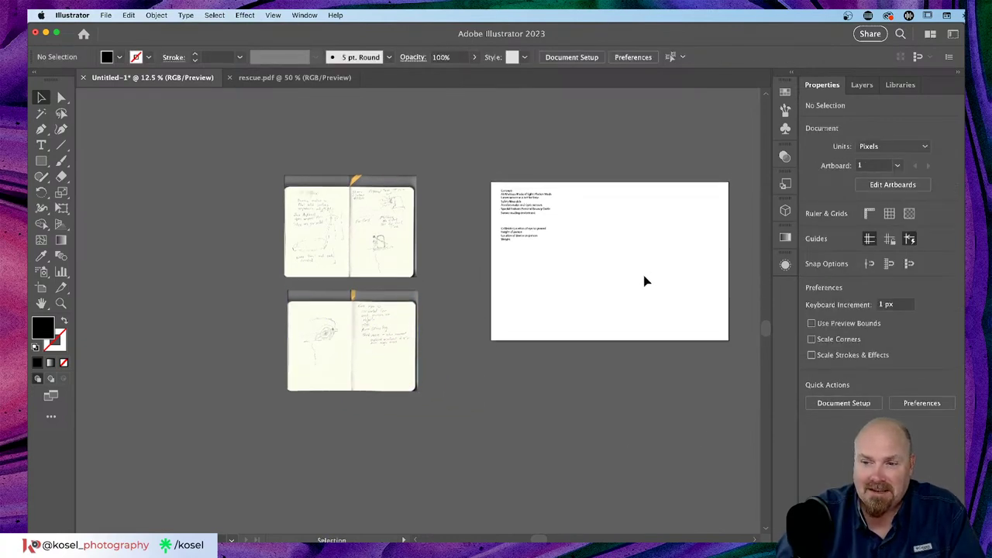
scroll(646, 280, right, 2)
scroll(645, 281, up, 2)
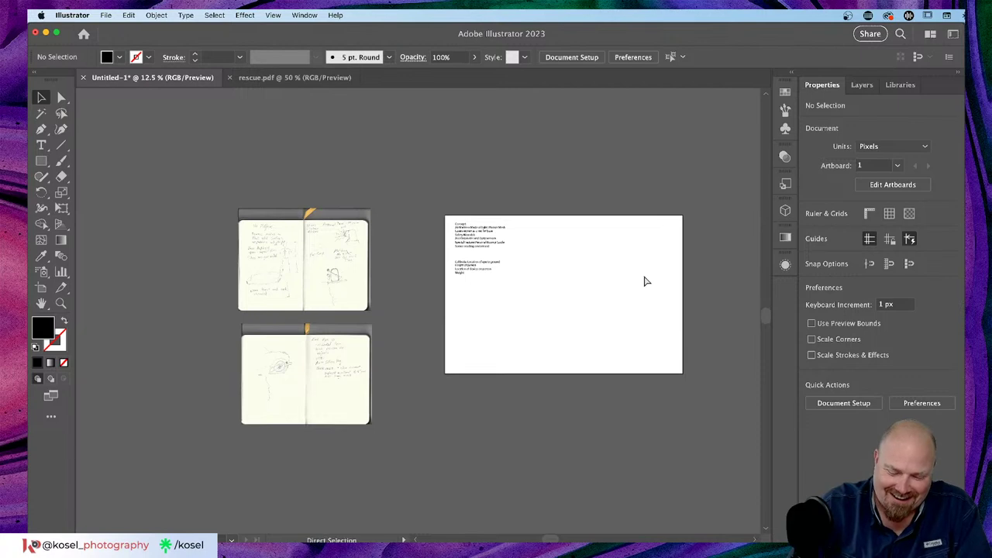
scroll(646, 281, up, 5)
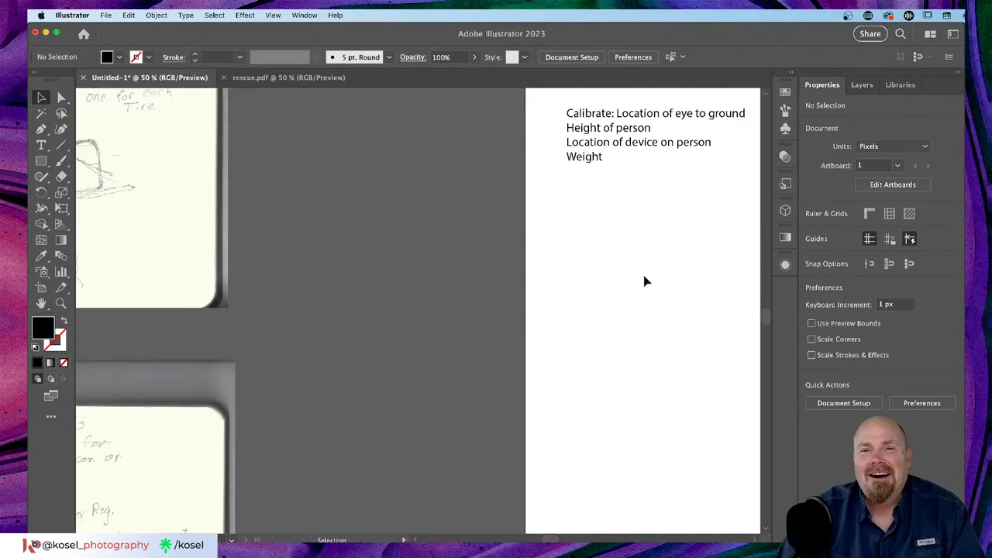
drag(620, 265, 411, 371)
scroll(465, 387, up, 3)
scroll(465, 387, right, 2)
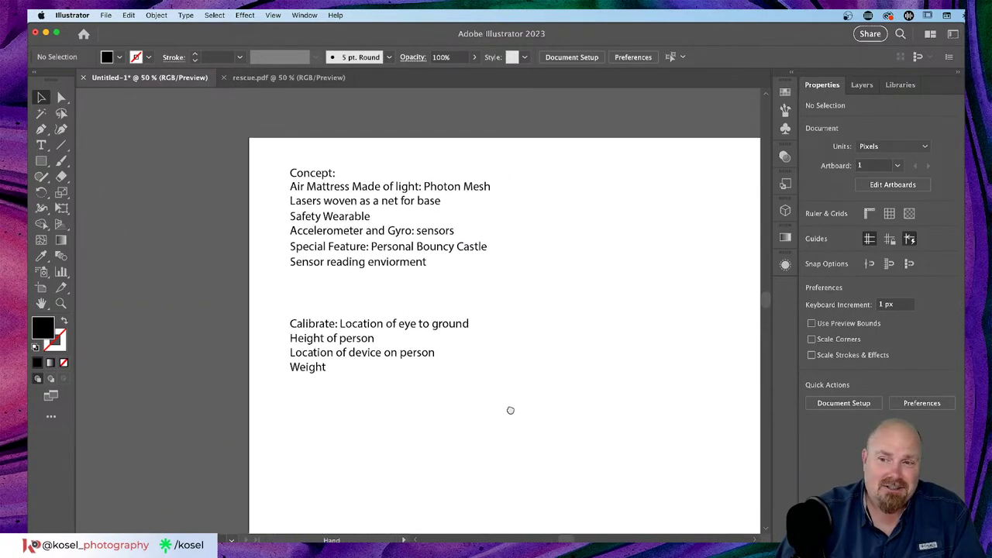
scroll(501, 365, down, 3)
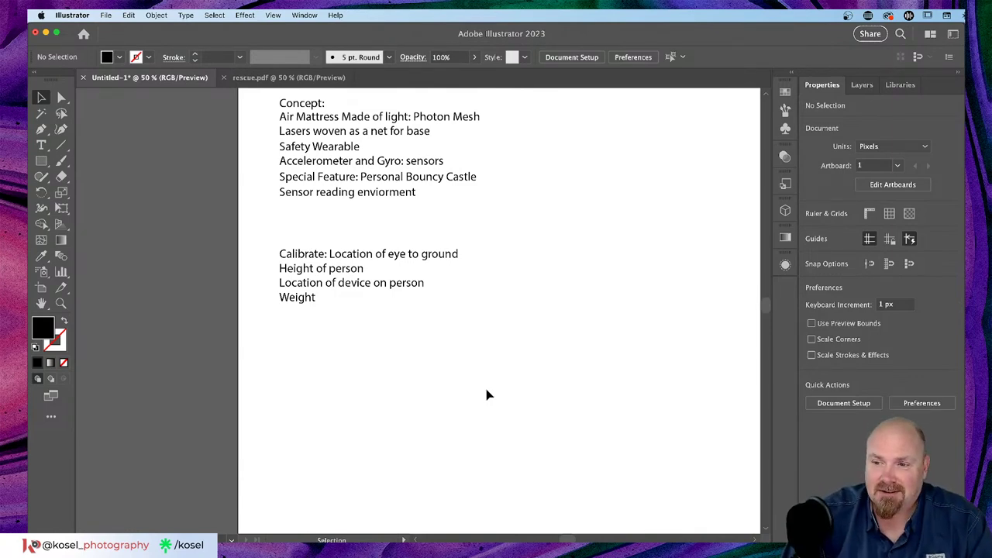
key(space)
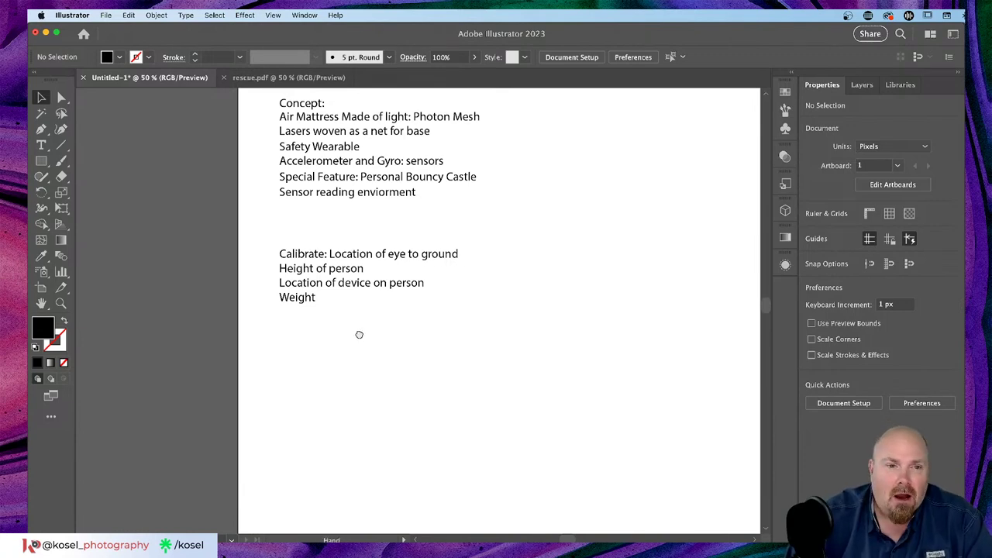
drag(359, 332, 362, 354)
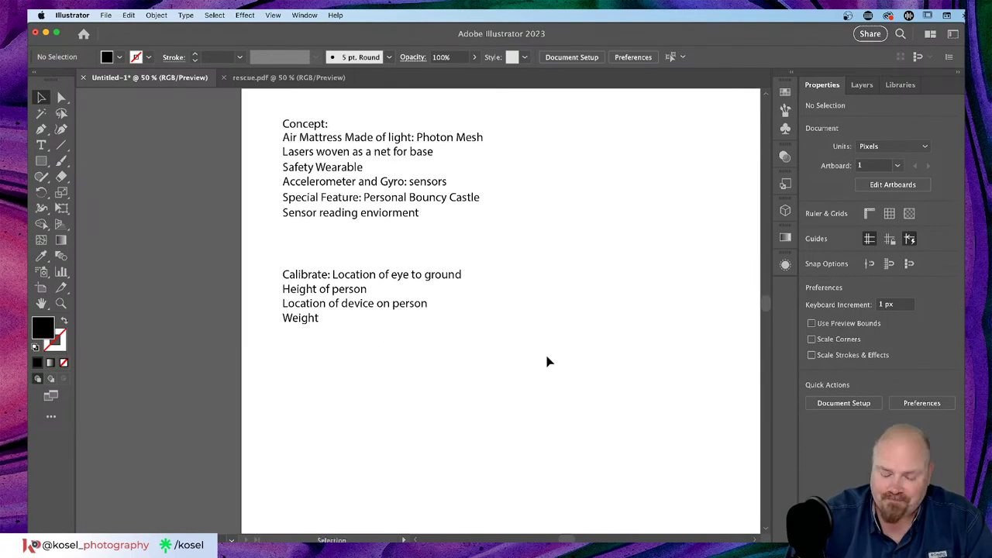
key(super+equal)
key(space)
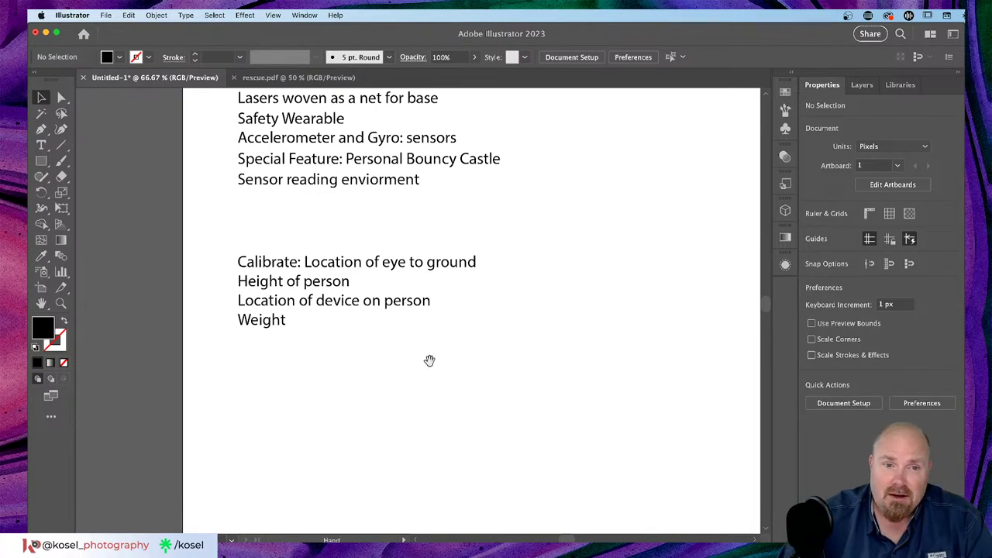
drag(430, 361, 512, 436)
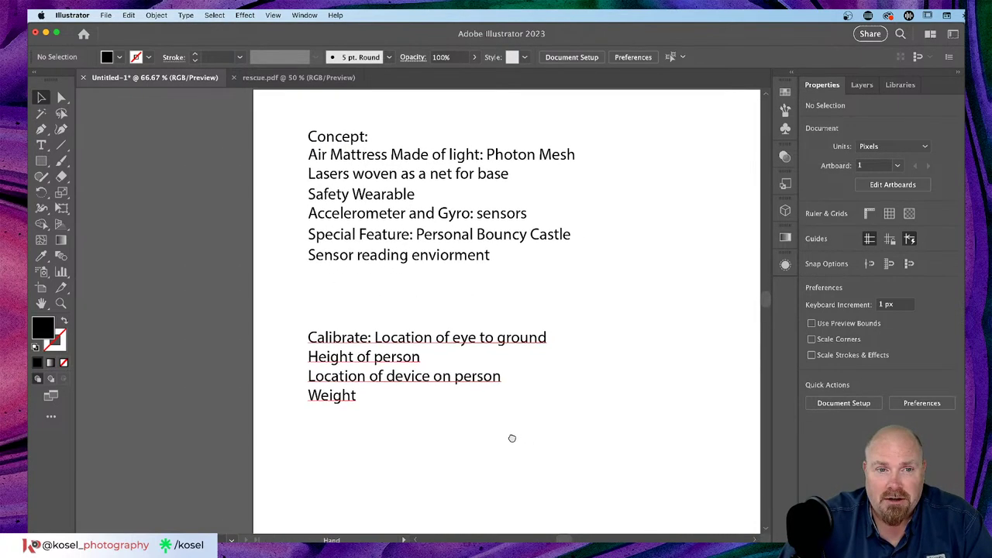
Place the Firefly flying mattress image from the Downloads folder and move it above the notebook scans, off the artboard
key(super+minus)
key(super+minus)
key(super+minus)
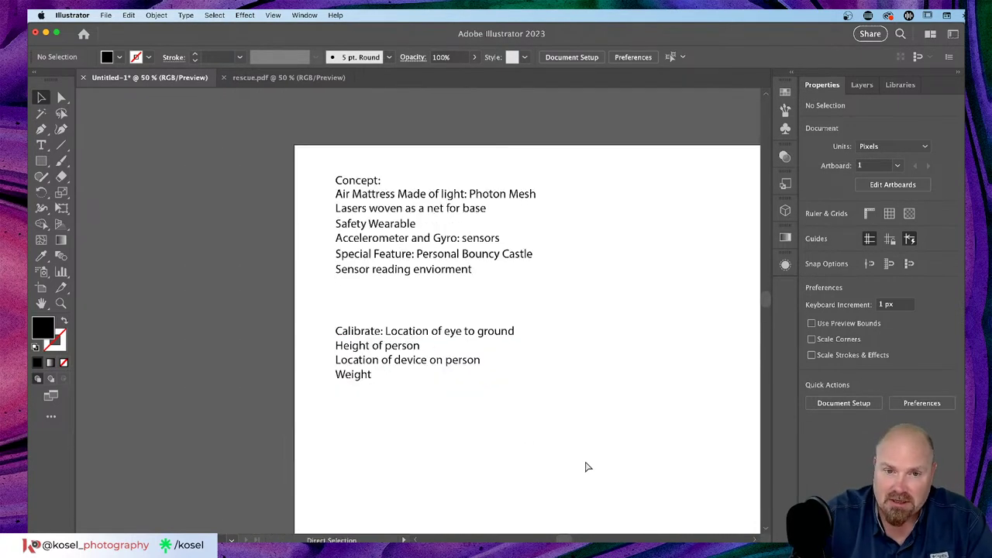
key(super+minus)
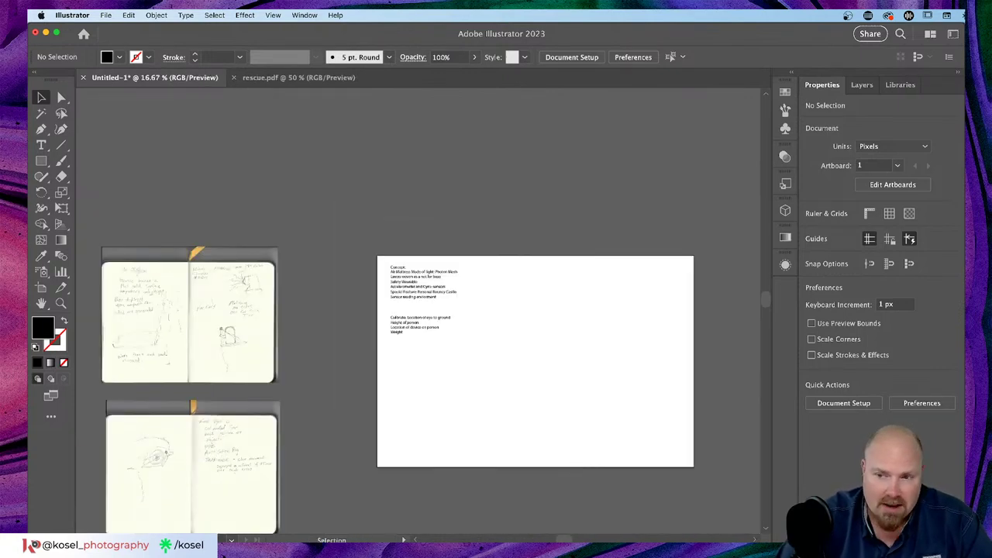
key(super+Tab)
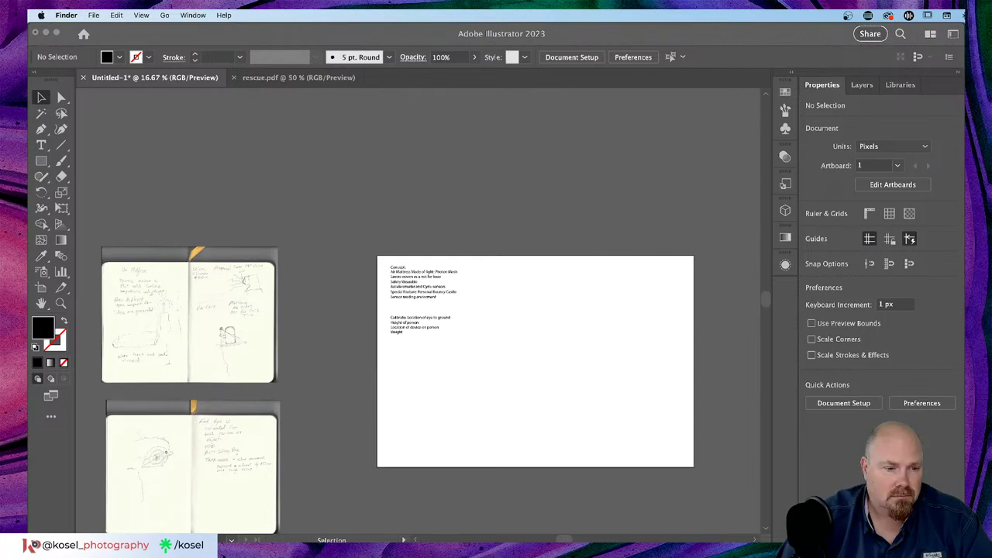
key(super+n)
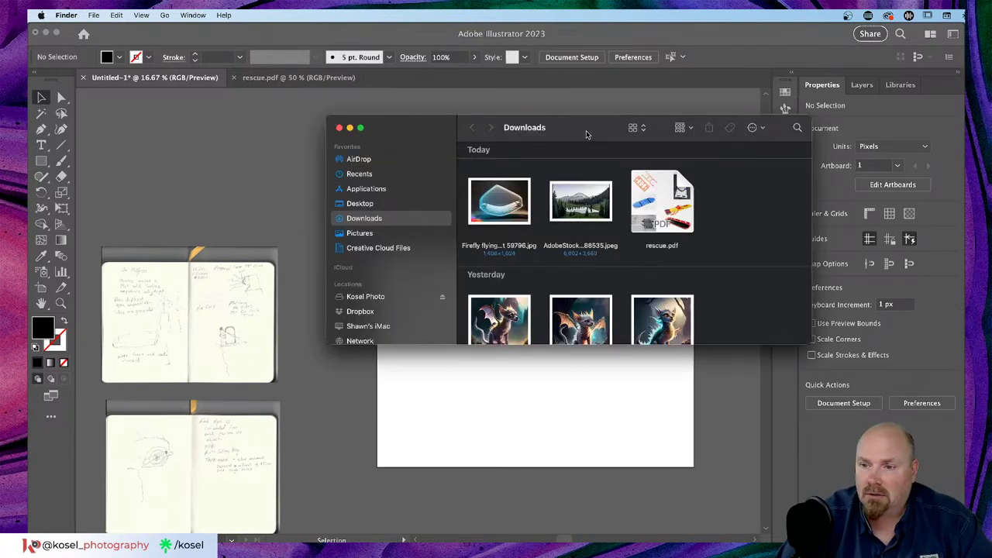
key(super+w)
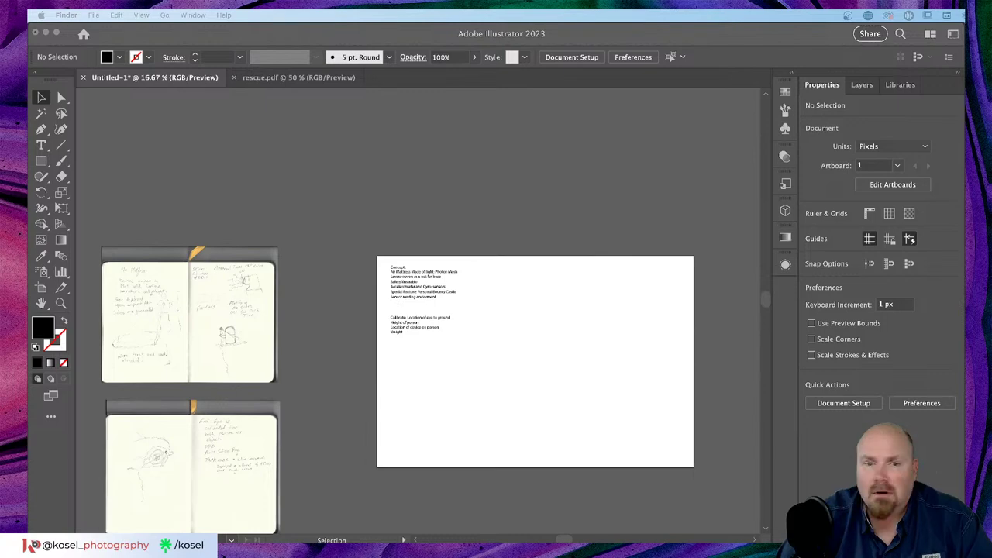
drag(922, 404, 618, 397)
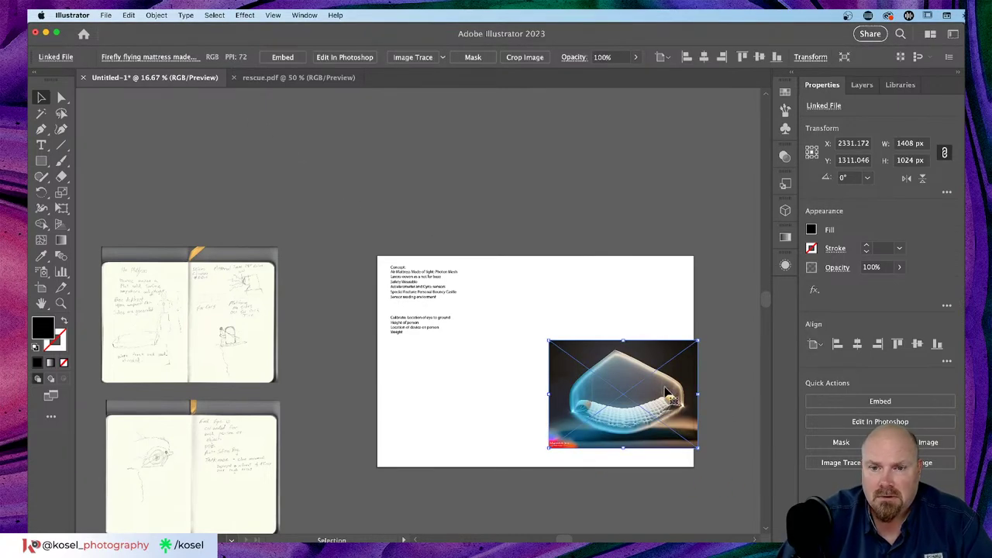
drag(666, 392, 392, 174)
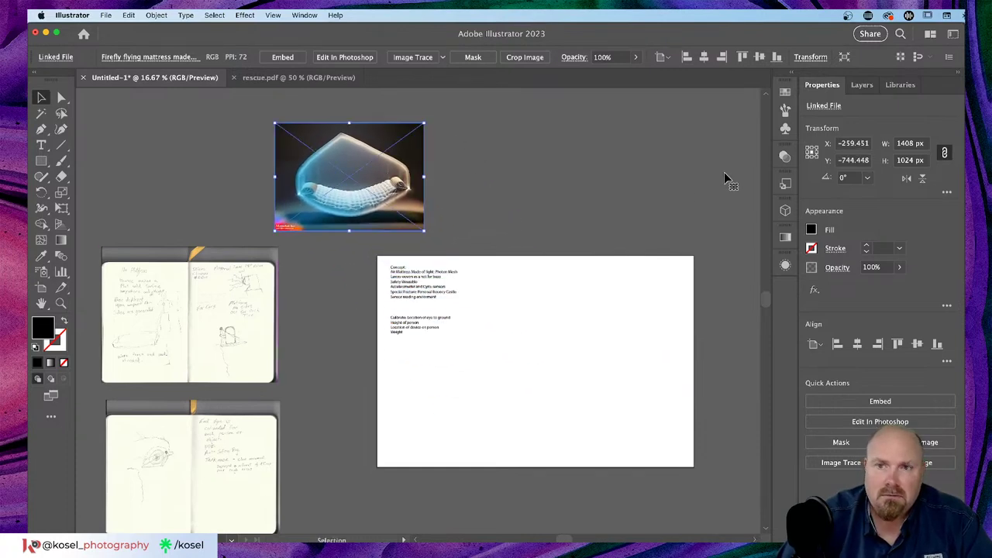
Show the document's layer list and deselect the placed Firefly image
click(861, 85)
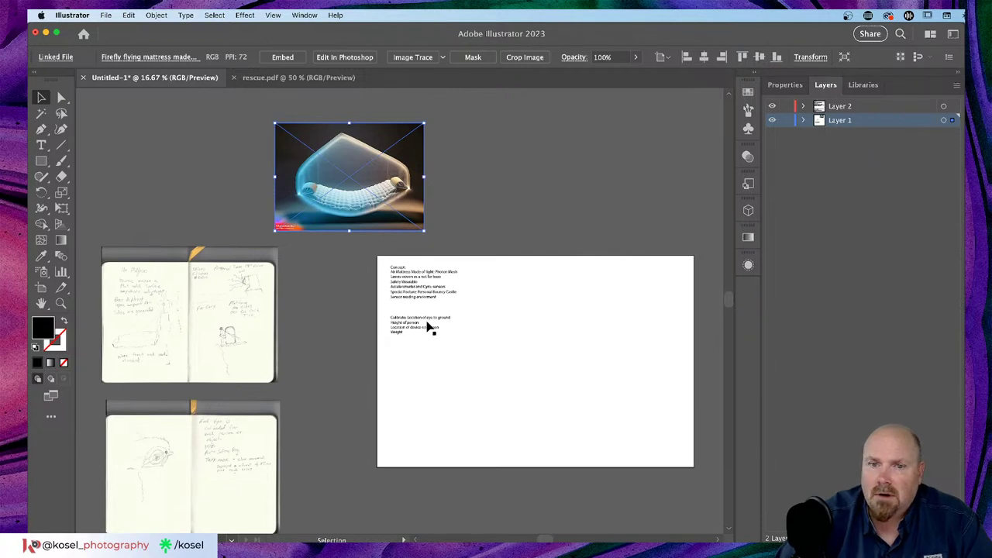
click(528, 157)
scroll(527, 160, left, 3)
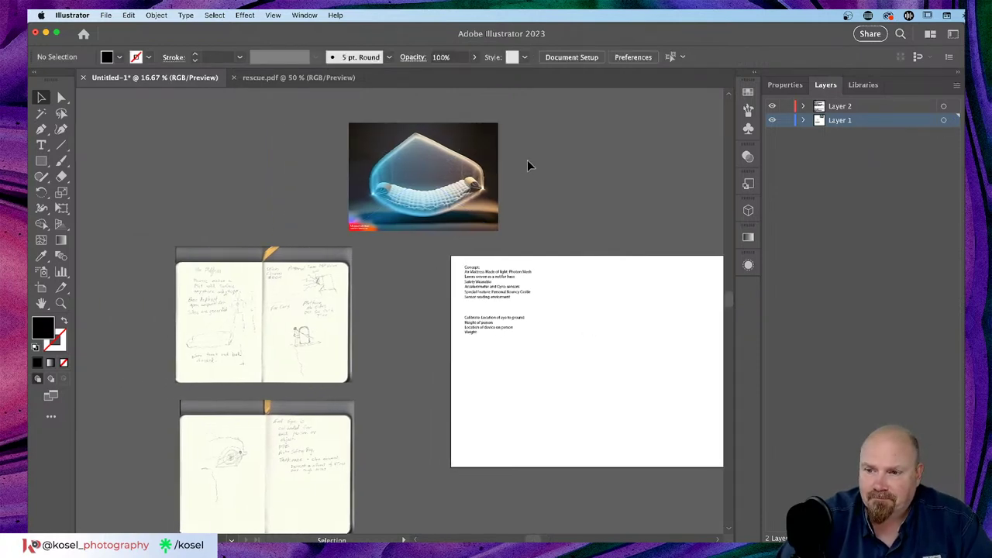
scroll(527, 165, up, 1)
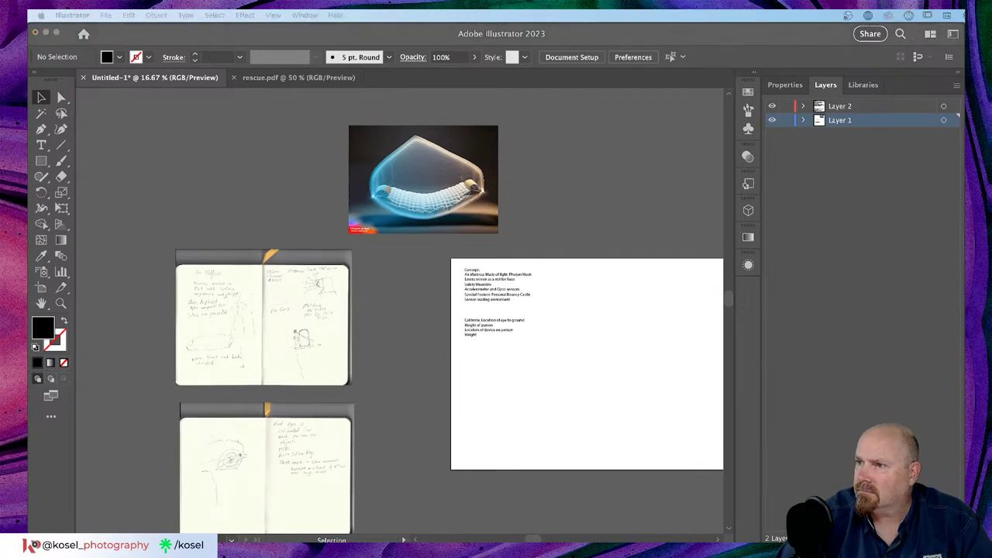
Select the Firefly flying mattress image and look through the application's commands for a way to embed it
click(459, 180)
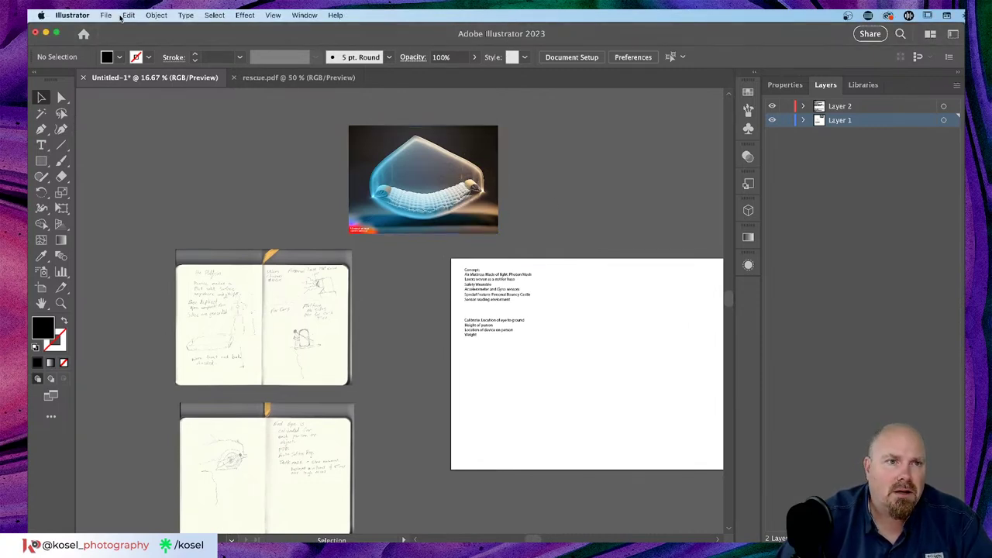
click(431, 147)
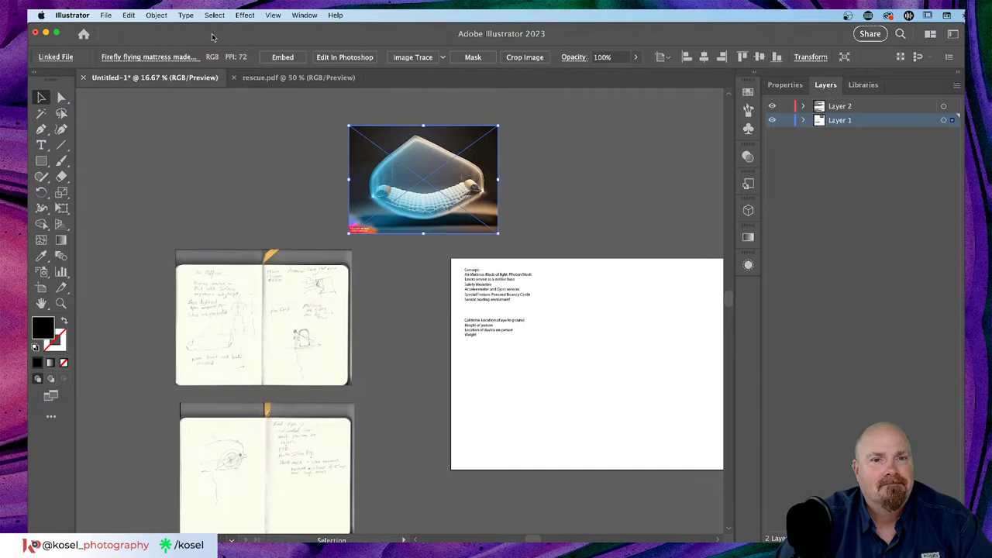
click(155, 15)
mouse_move(304, 15)
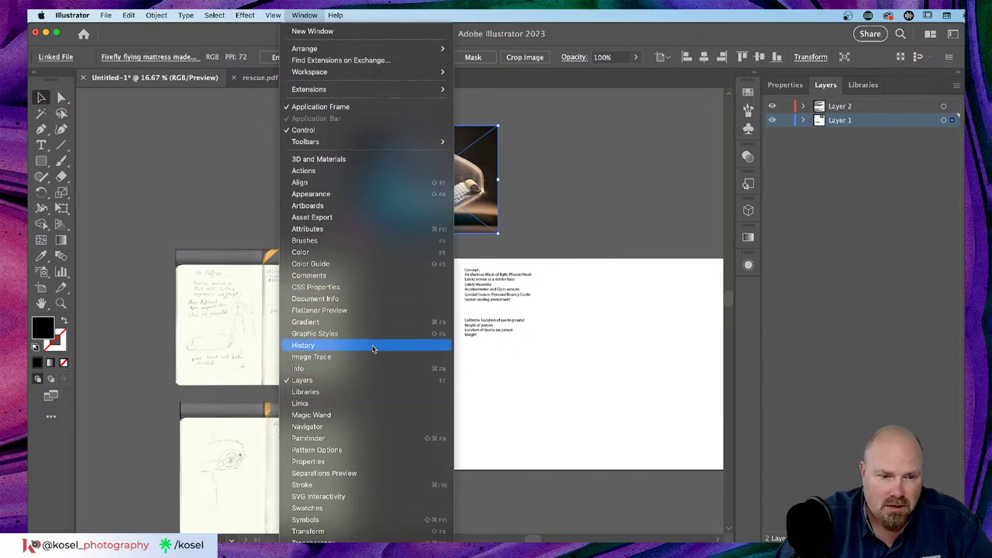
click(186, 125)
click(335, 15)
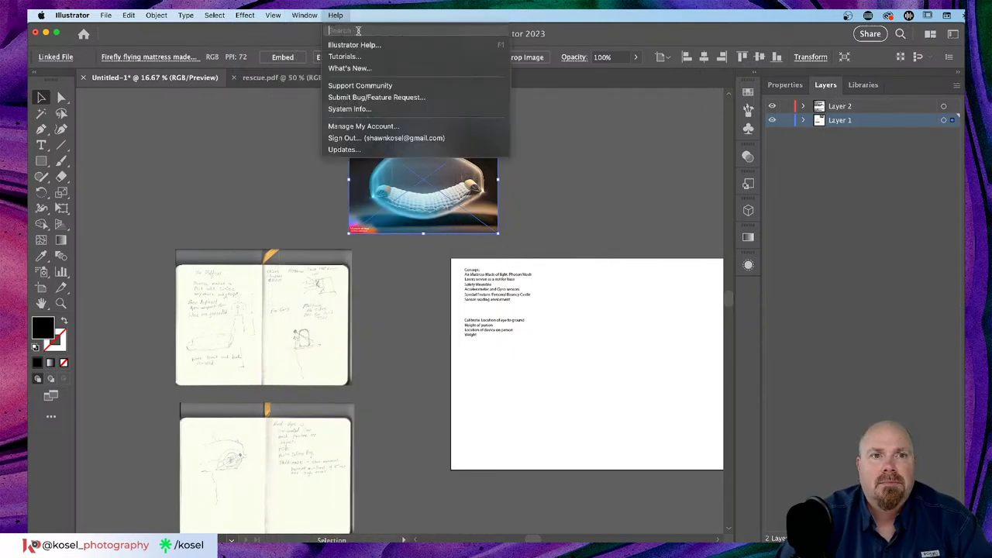
mouse_move(73, 15)
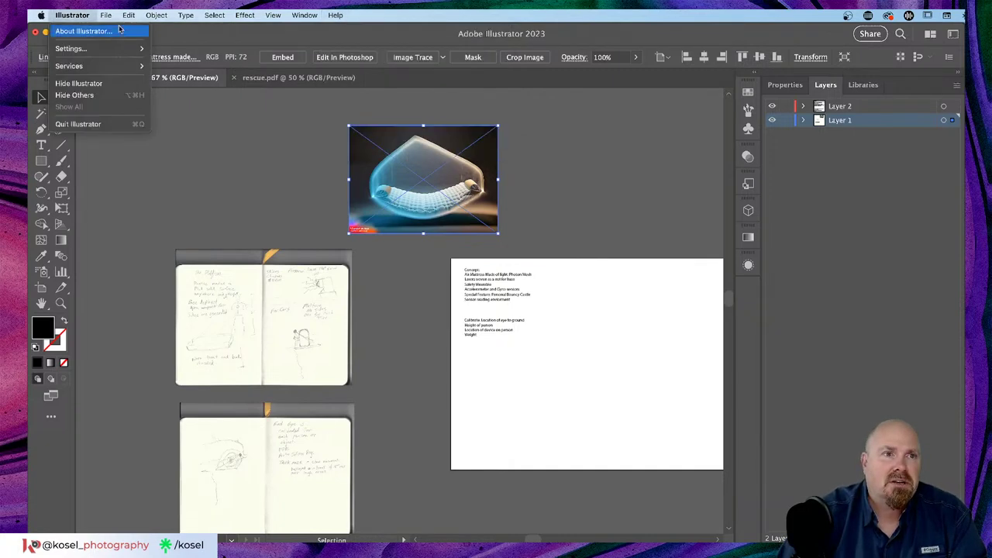
mouse_move(156, 15)
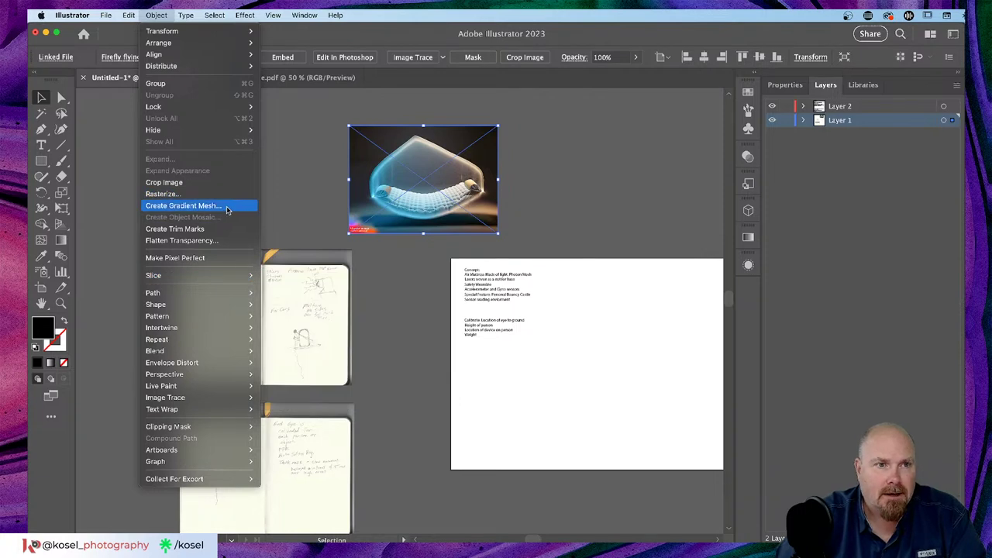
mouse_move(202, 70)
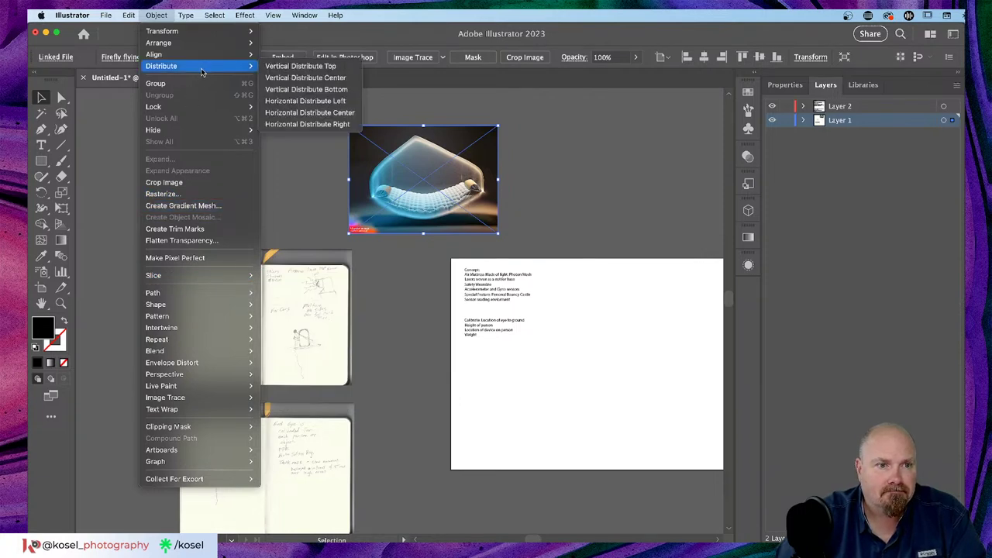
click(128, 15)
click(336, 15)
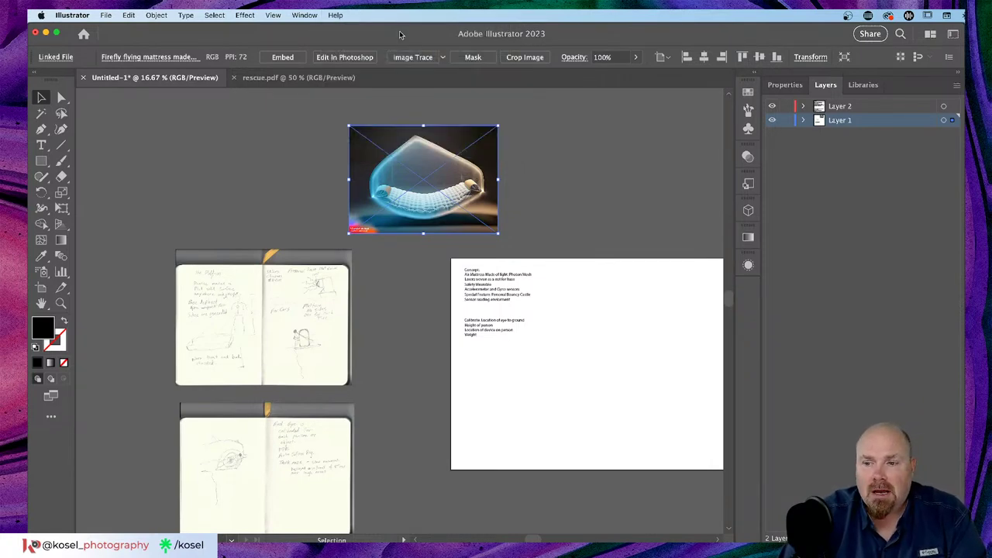
Search the application's help for an embed command, trying the terms "embe", "enbed" and "inbed"
click(338, 16)
text(emb)
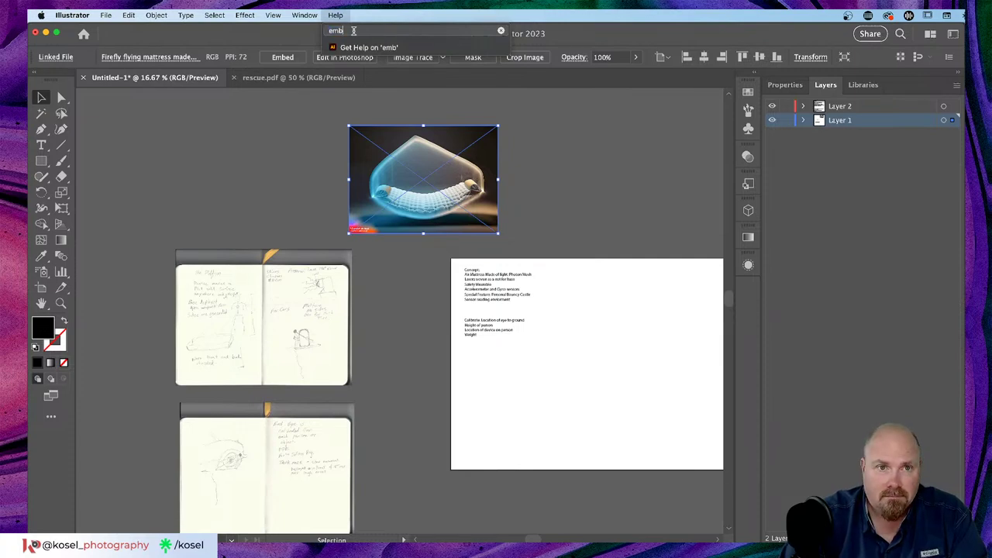
key(BackSpace)
key(BackSpace)
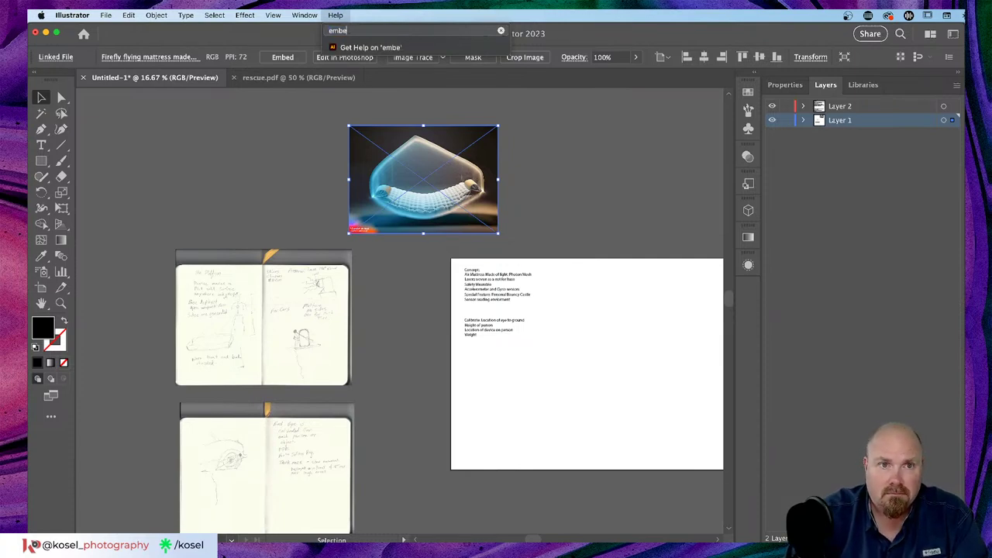
key(BackSpace)
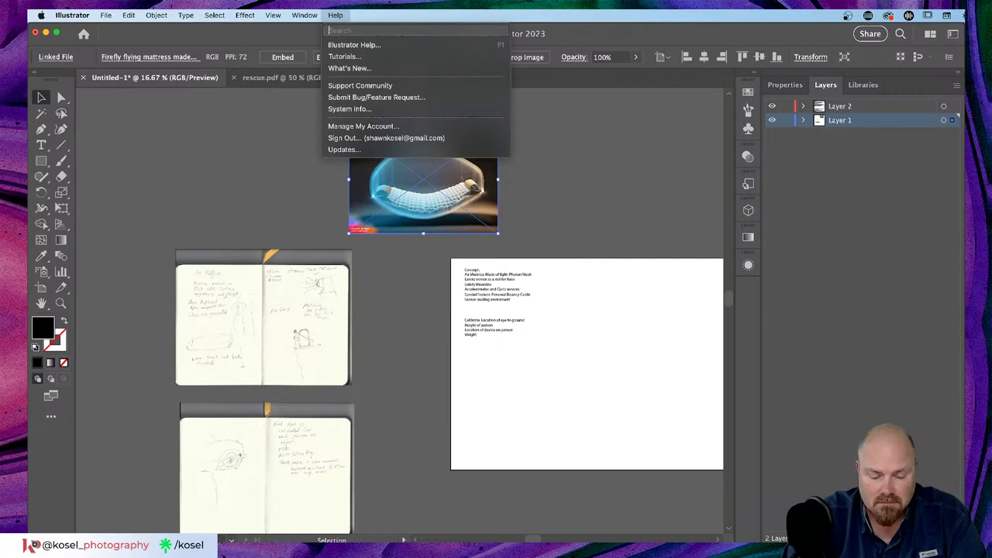
text(enbed)
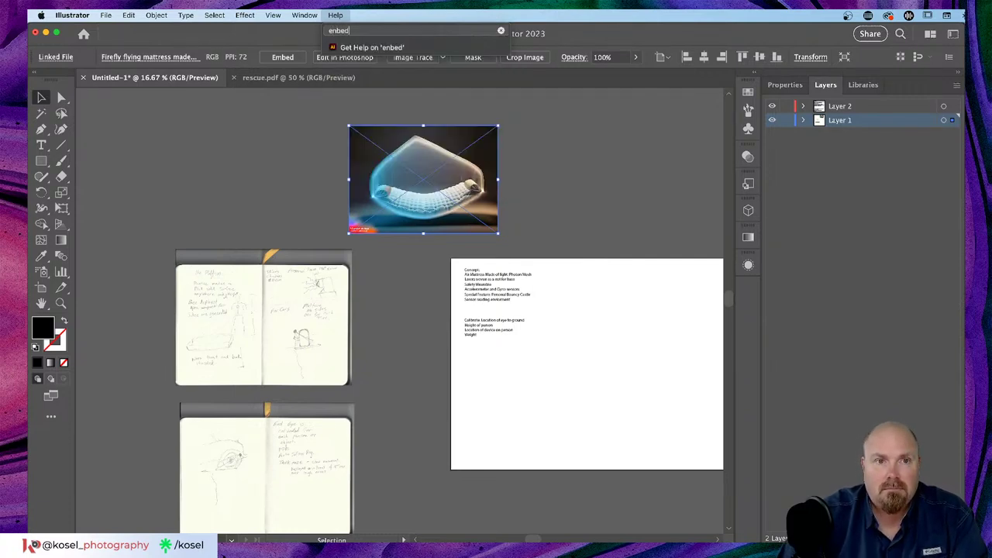
key(BackSpace)
key(BackSpace)
key(BackSpace)
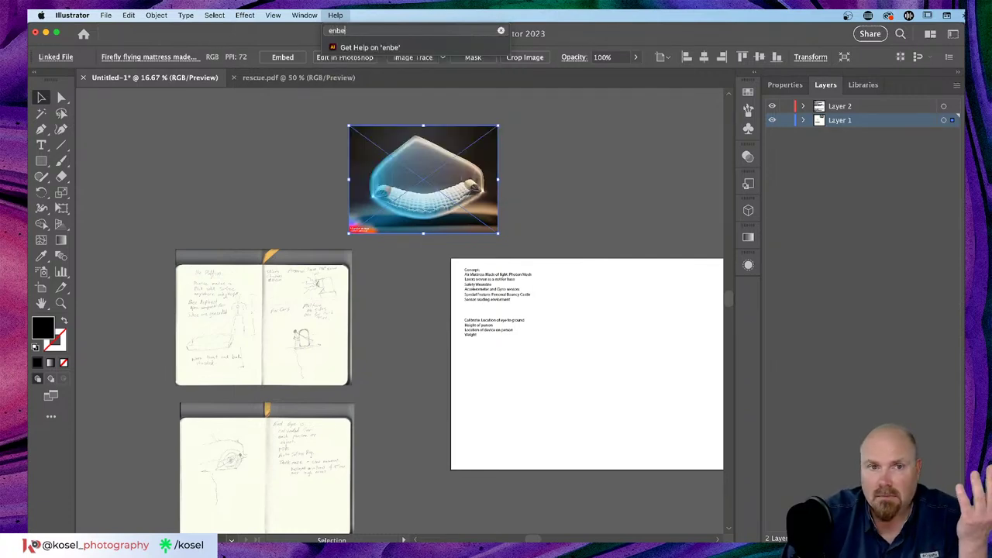
key(BackSpace)
key(BackSpace)
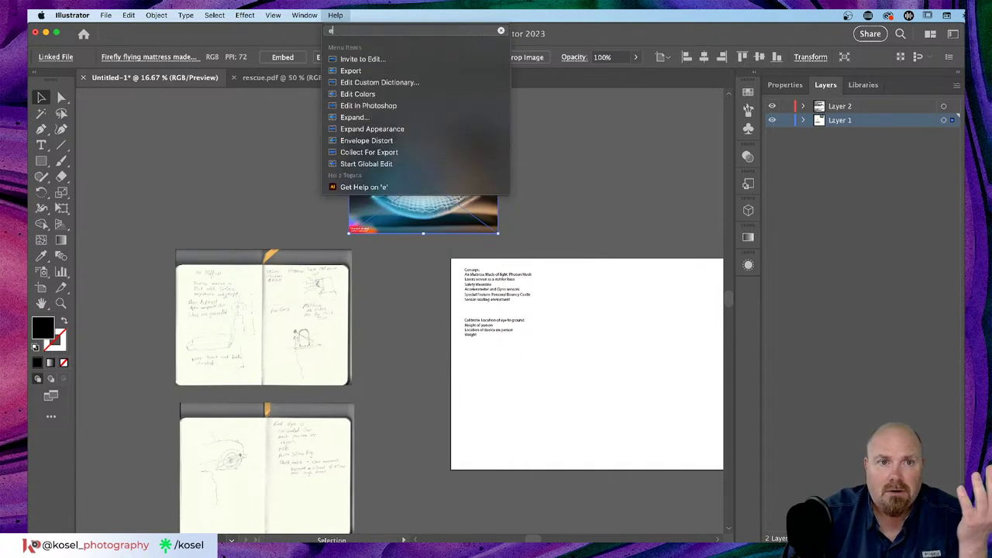
text(inbed)
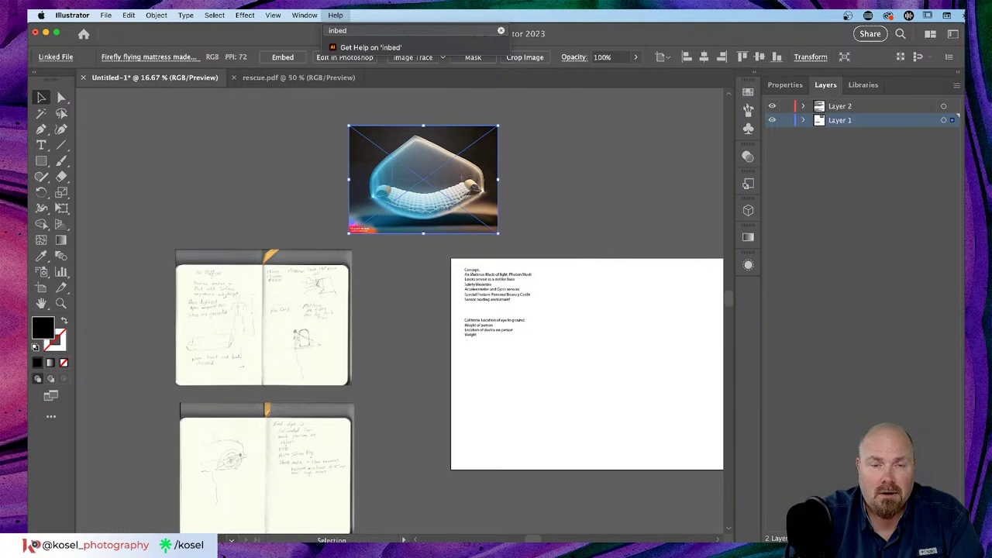
key(BackSpace)
key(BackSpace)
key(BackSpace)
key(BackSpace)
key(BackSpace)
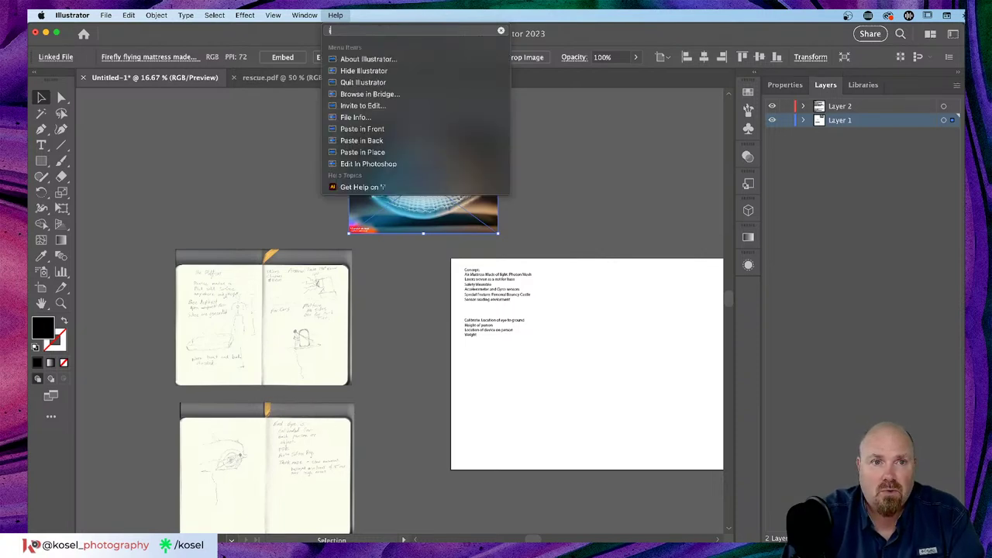
Check the available commands again for embedding with the Firefly image reselected, and deselect it
click(176, 37)
click(580, 137)
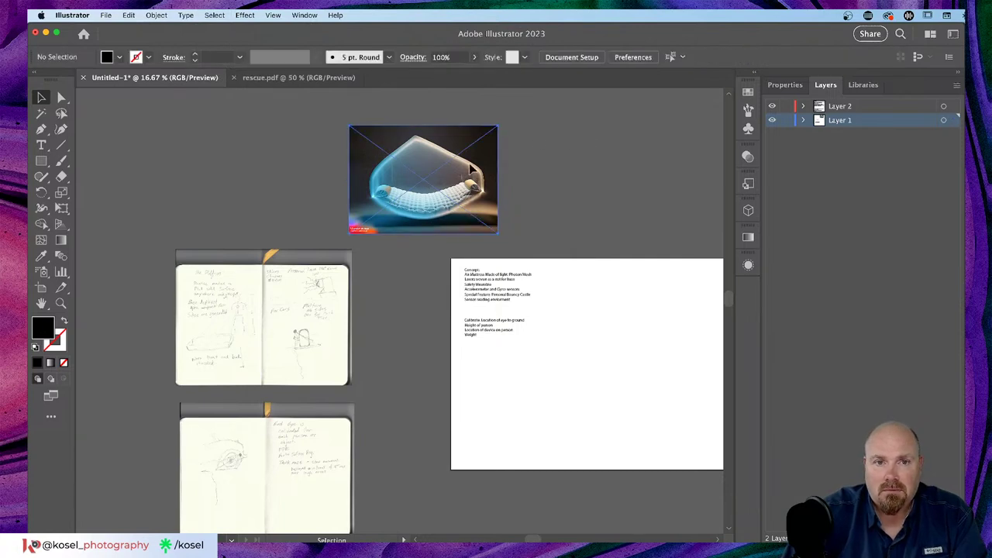
click(476, 169)
click(103, 16)
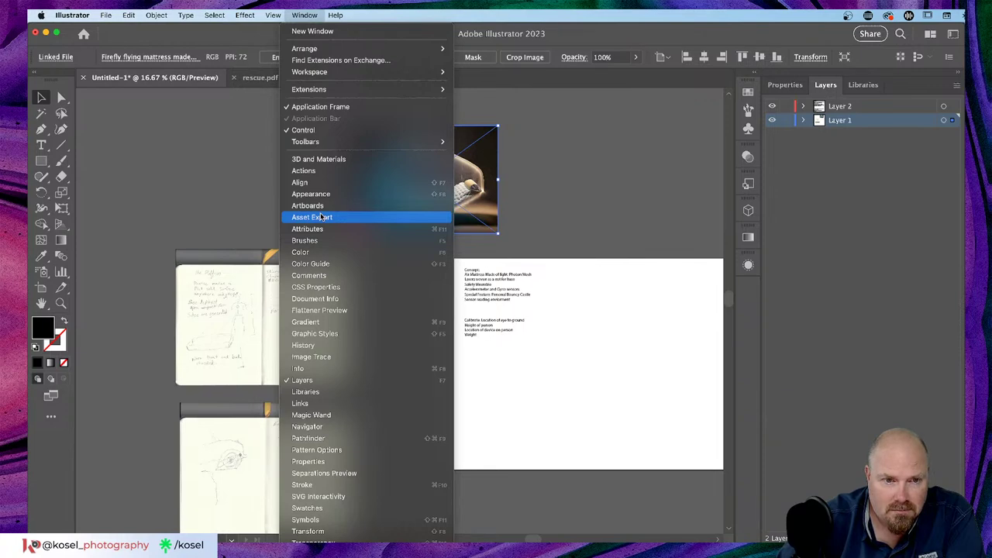
click(639, 179)
click(589, 182)
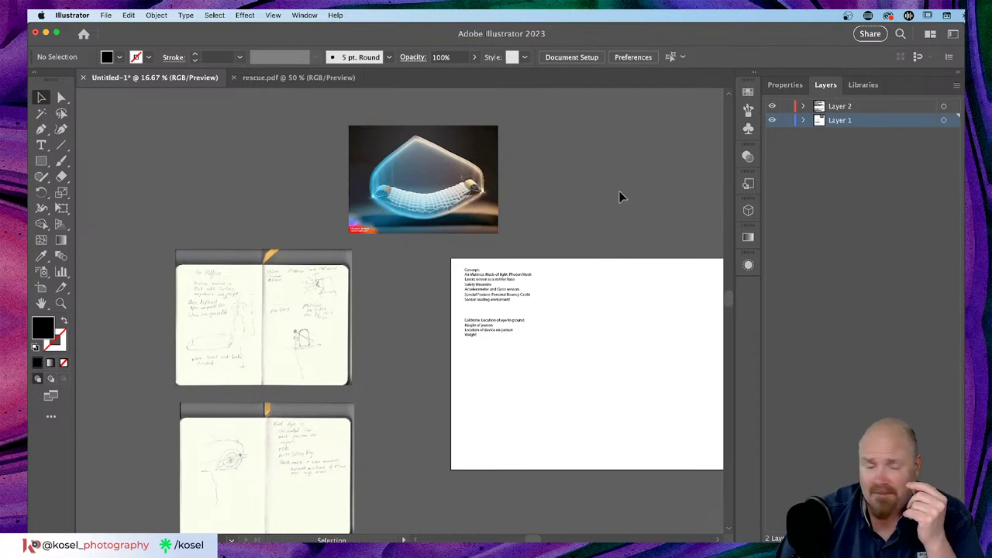
Examine the platform sketches and handwritten notes on the first notebook scan at 50% zoom
key(super+equal)
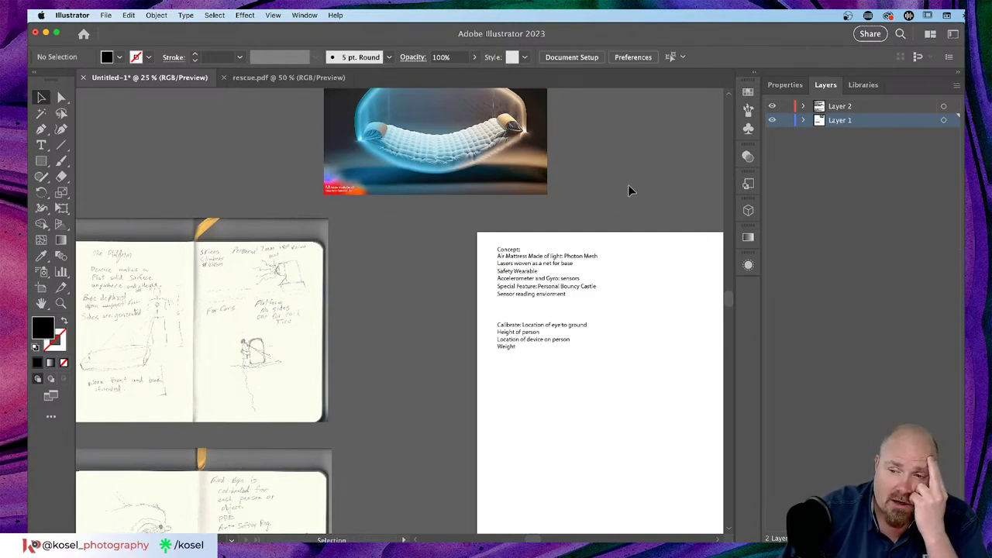
key(super+minus)
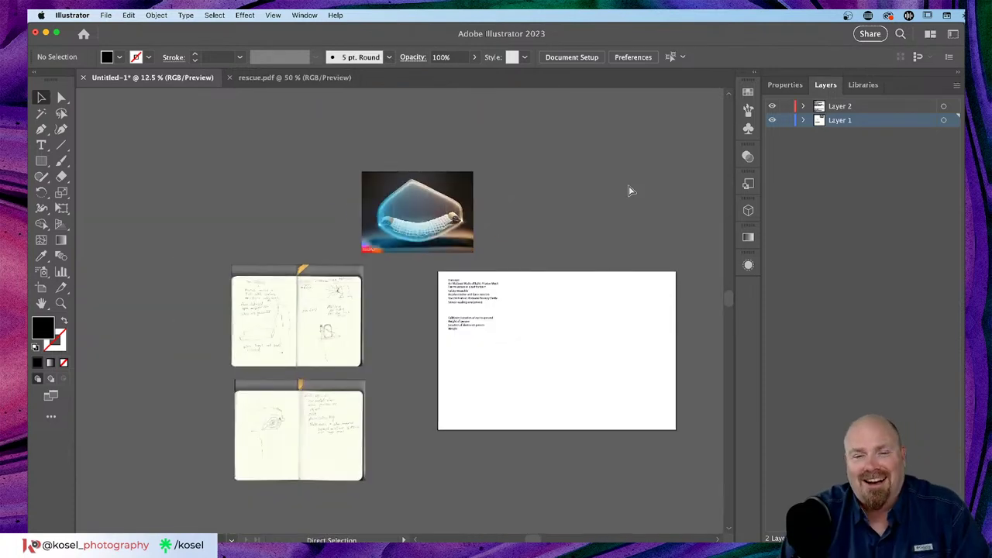
key(super+equal)
key(super+equal)
key(super+equal)
key(super+equal)
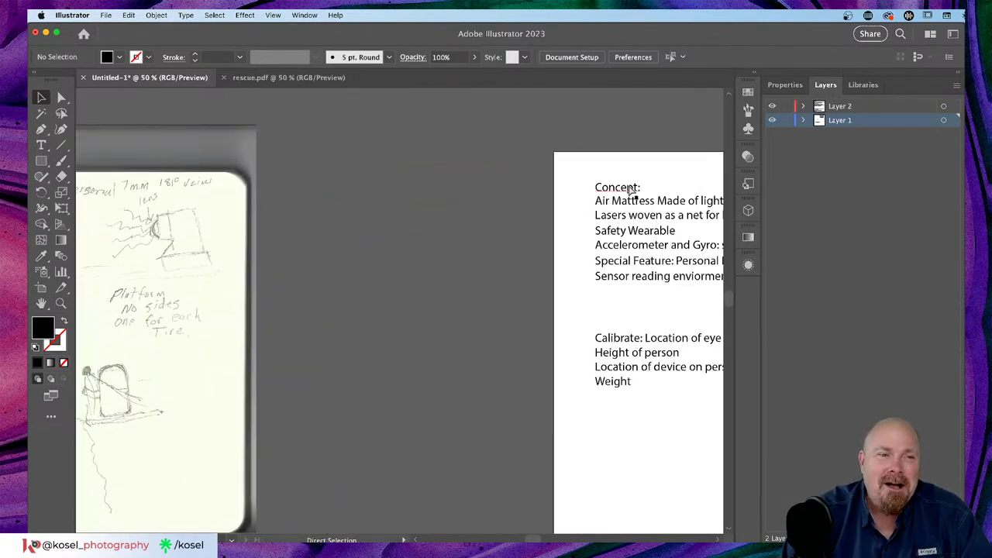
mouse_move(253, 261)
mouse_down()
mouse_move(321, 255)
mouse_move(302, 253)
mouse_up()
drag(411, 325, 589, 241)
mouse_move(186, 307)
mouse_down()
mouse_move(377, 283)
mouse_move(379, 314)
mouse_move(347, 357)
mouse_up()
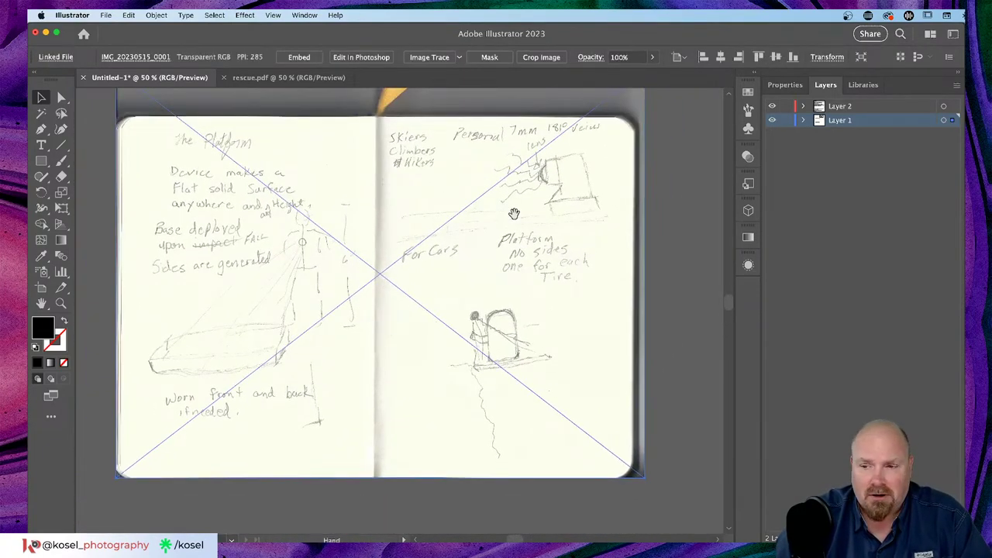
Duplicate the "Sensor reading enviorment" line directly beneath itself at the end of the concept notes
key(space)
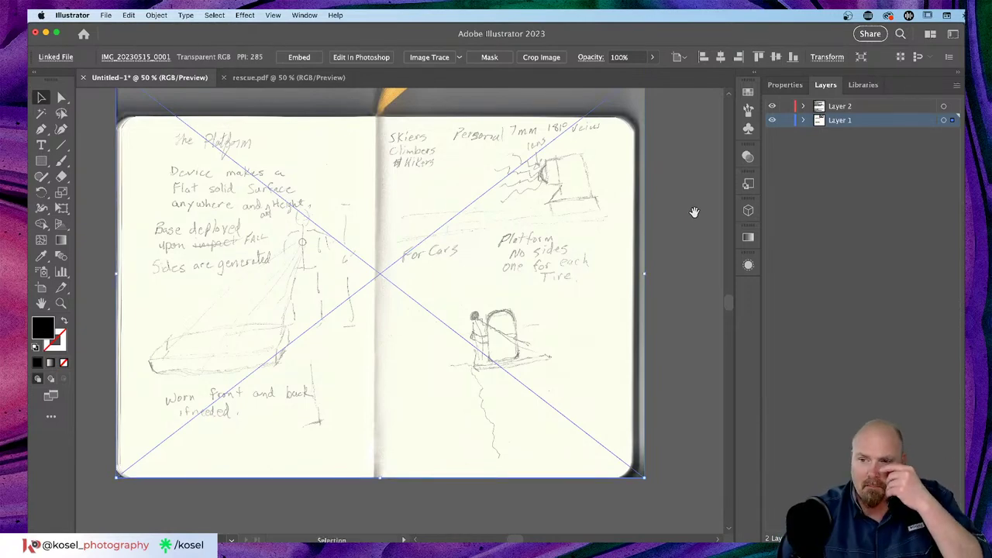
mouse_move(677, 224)
mouse_down()
mouse_move(496, 274)
mouse_move(110, 335)
mouse_up()
scroll(110, 335, down, 5)
scroll(110, 334, right, 5)
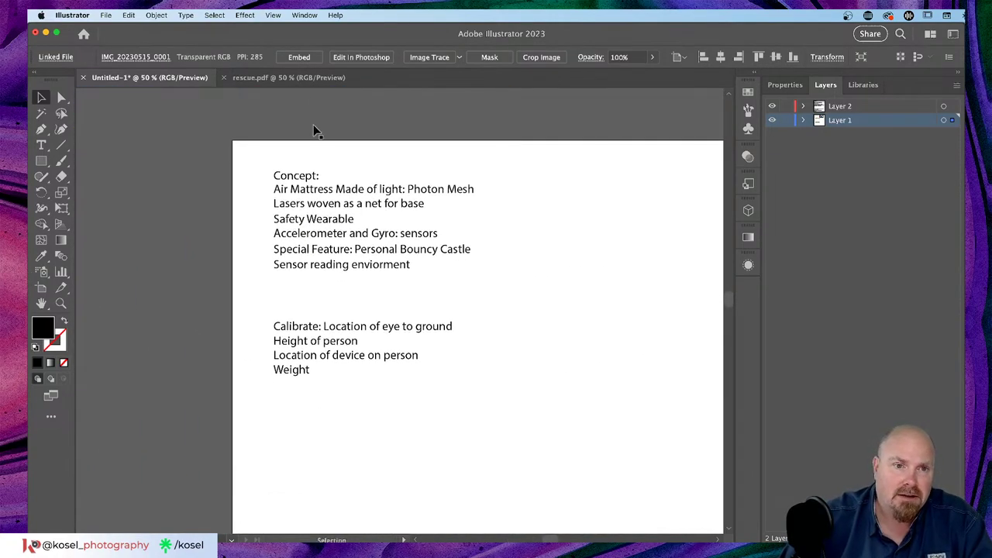
click(350, 266)
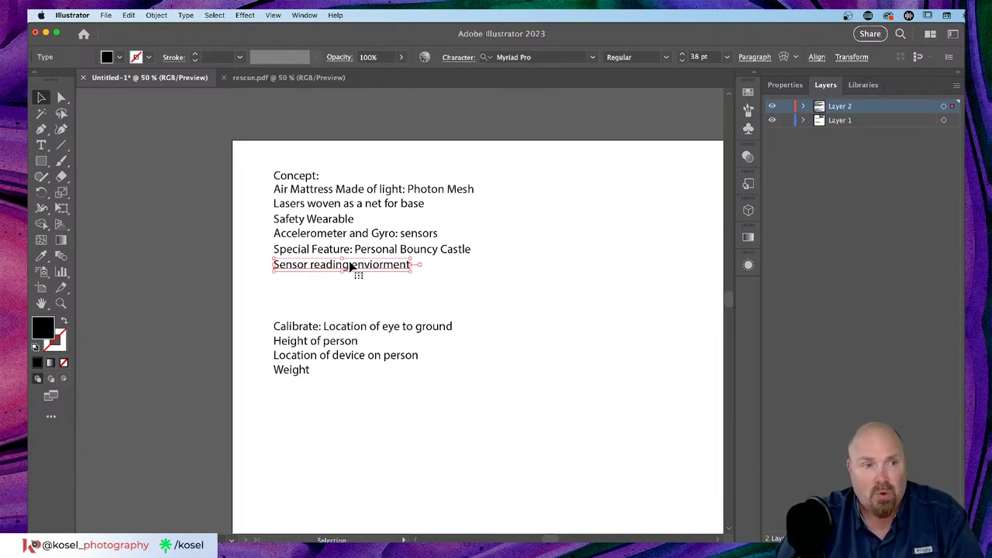
drag(350, 266, 351, 283)
key(y)
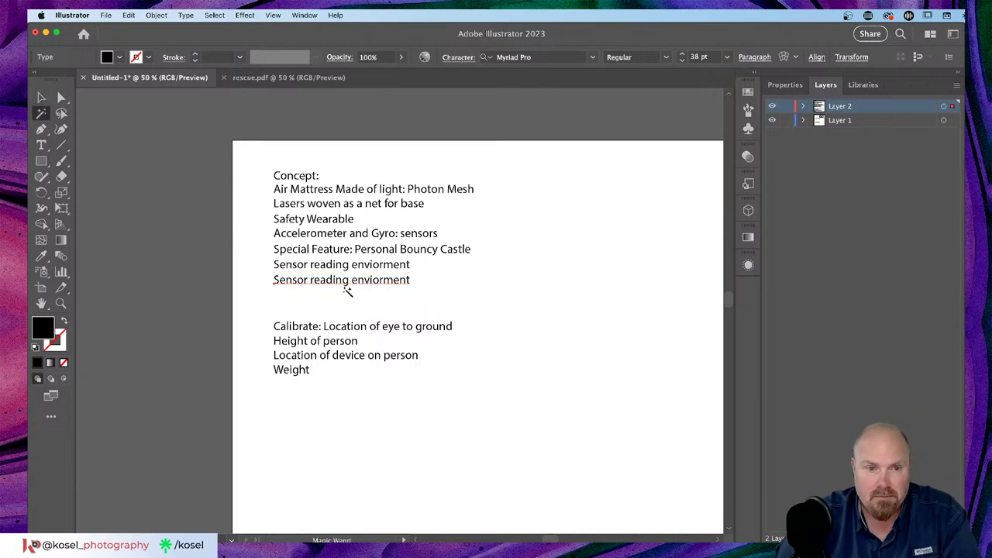
Replace the text of the duplicated concept line with "Green Lattern Rip off" and deselect it
key(t)
triple_click(360, 280)
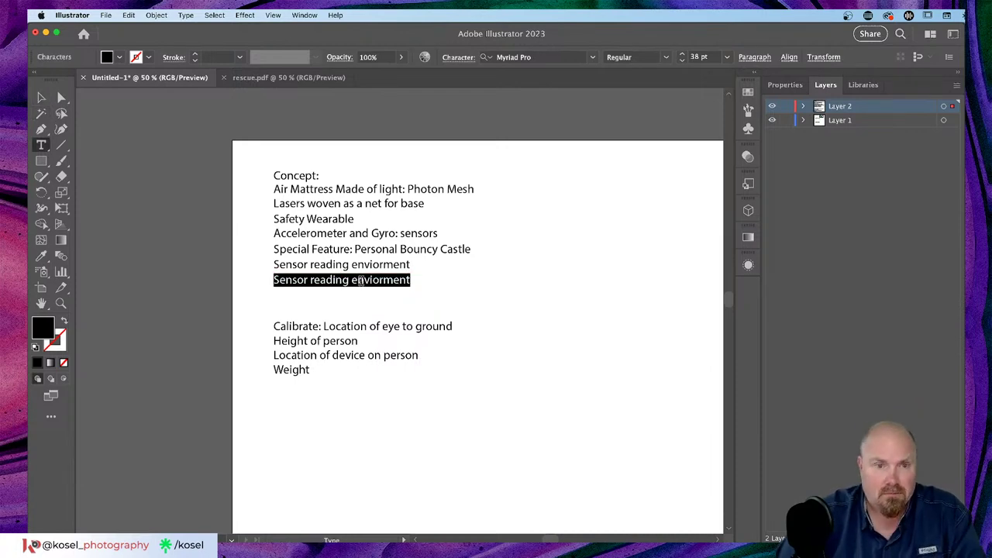
text(Green L)
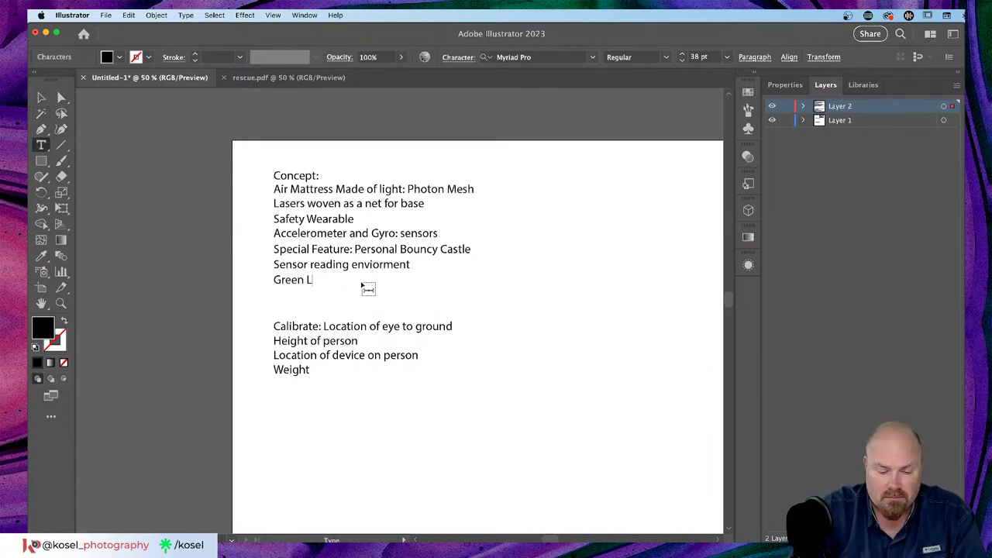
text(attern)
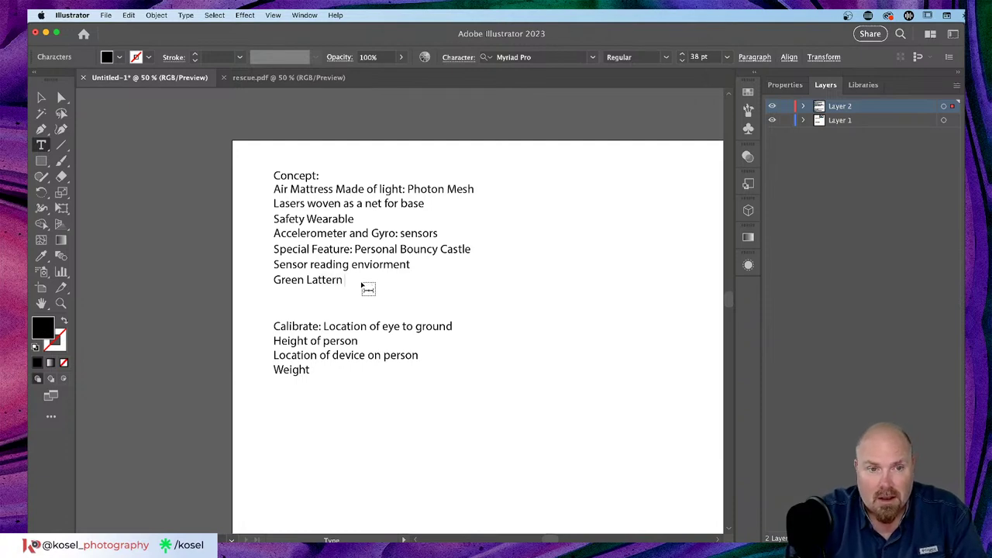
text( R)
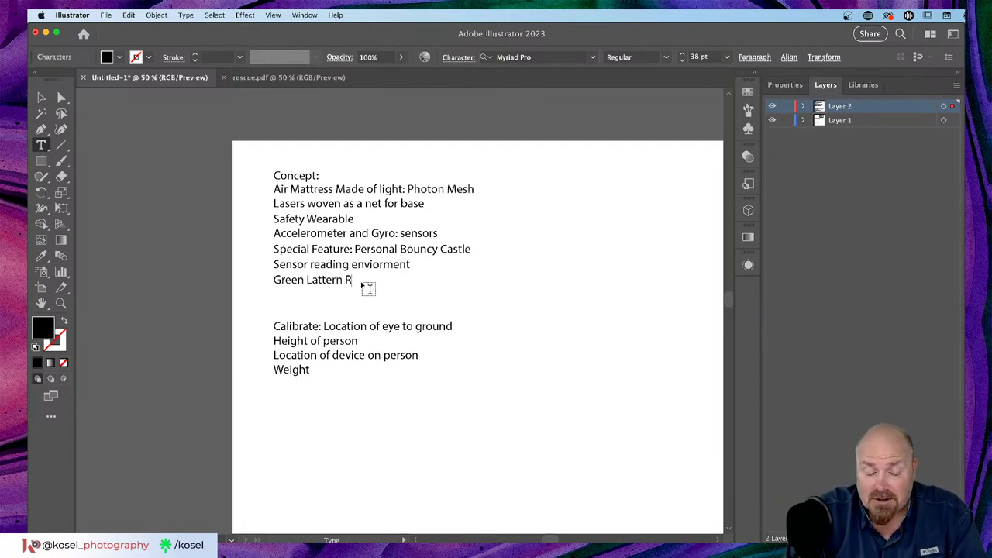
text(ip-of)
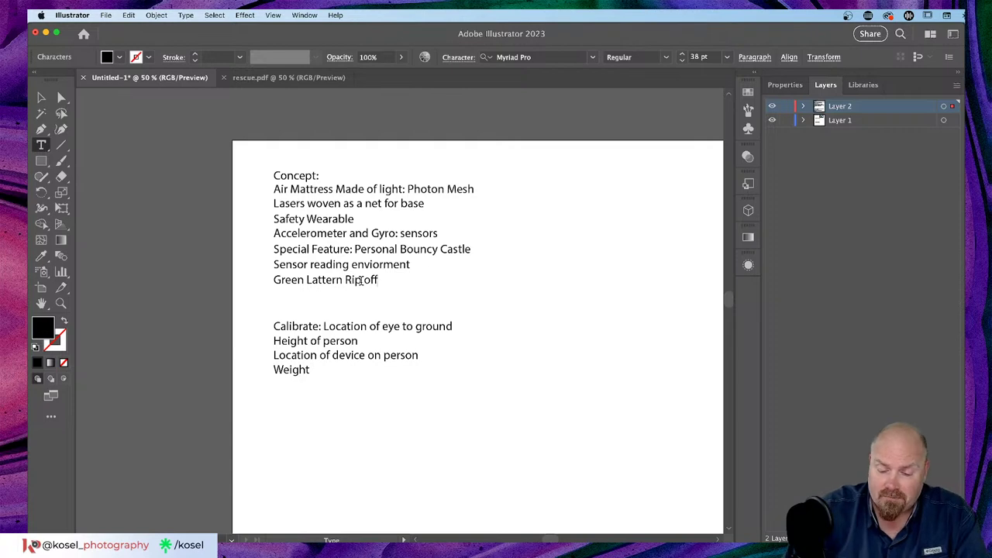
text(f)
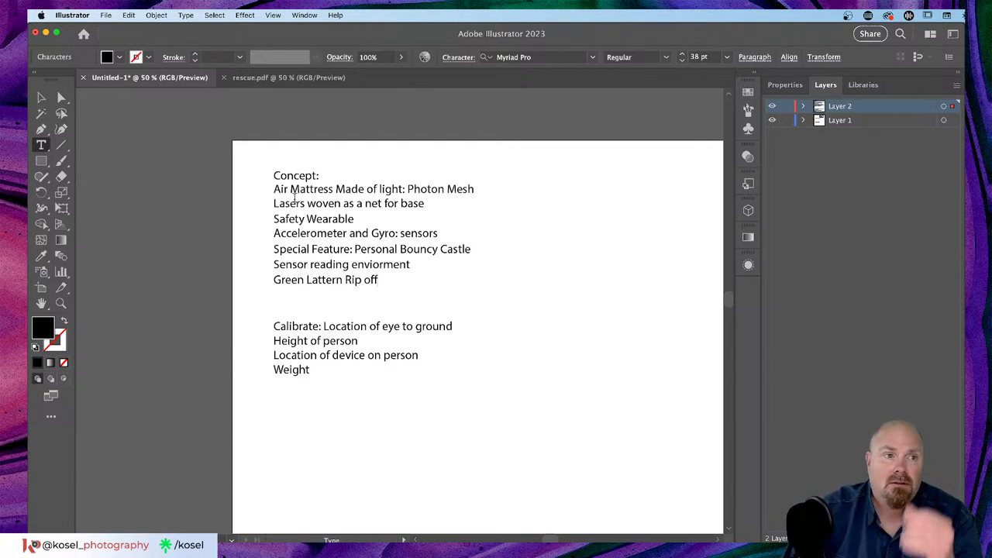
click(41, 97)
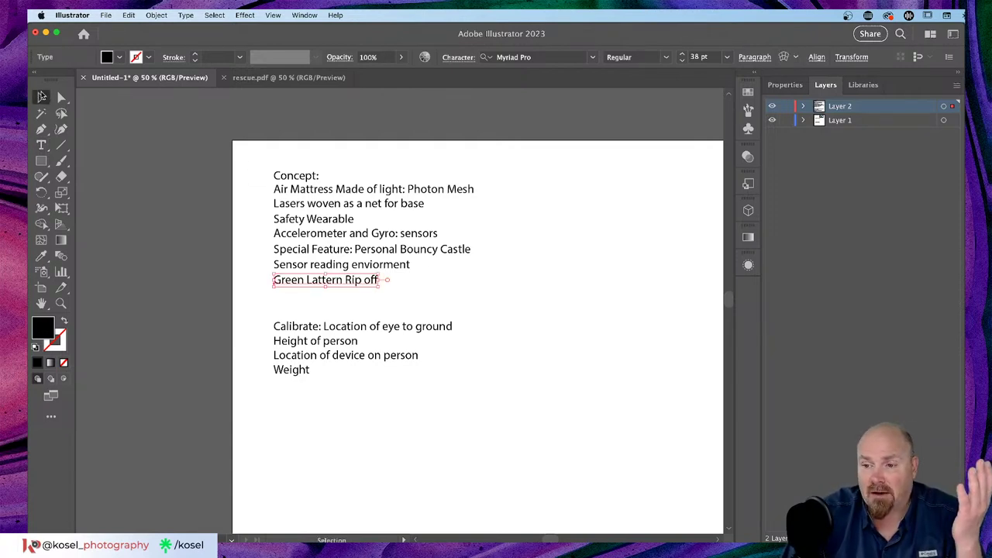
click(559, 281)
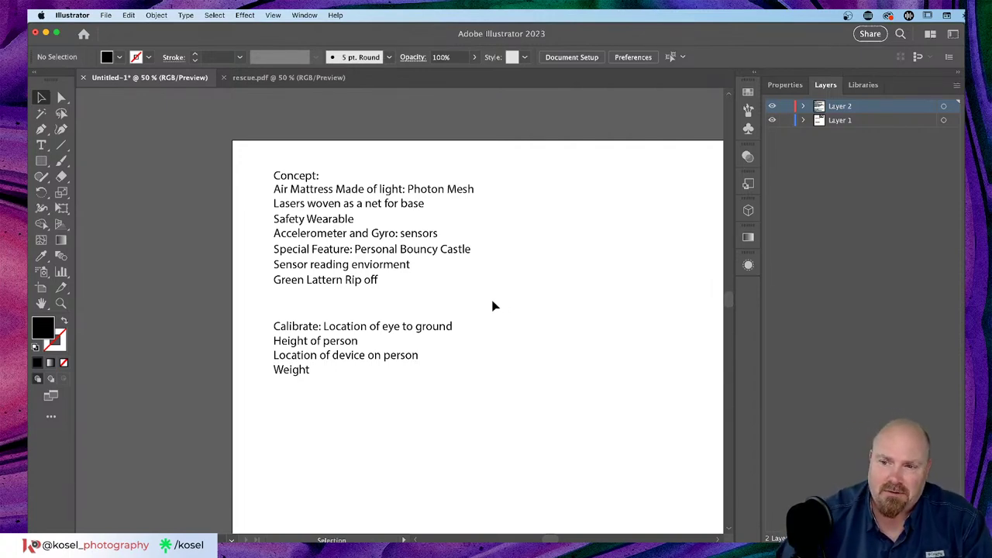
Review the notebook spread titled "The Platform" again, including its personal and car platform sketches, and leave the scan deselected
key(space)
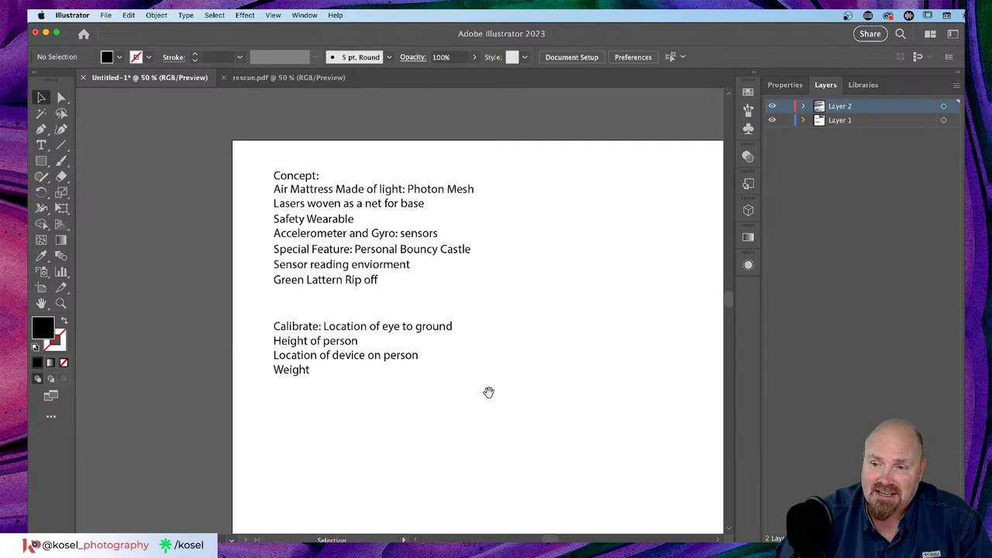
key(space)
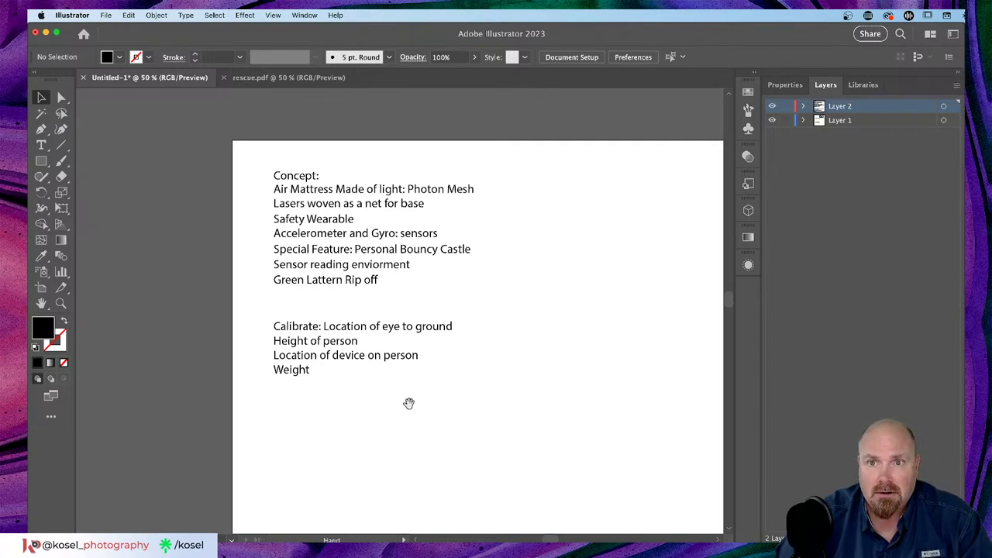
drag(410, 403, 410, 383)
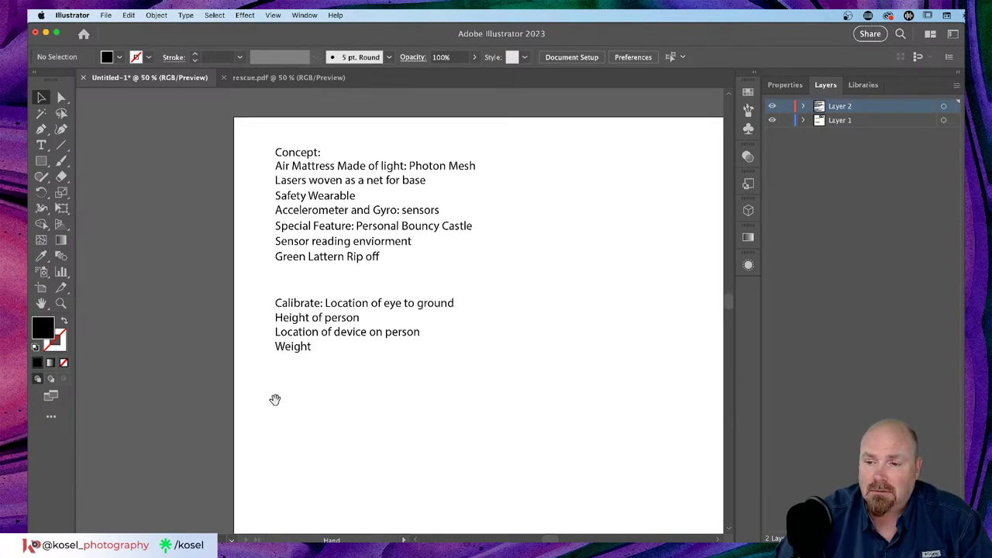
mouse_move(188, 399)
mouse_down()
mouse_move(305, 392)
mouse_move(377, 343)
mouse_move(434, 365)
mouse_move(427, 383)
mouse_up()
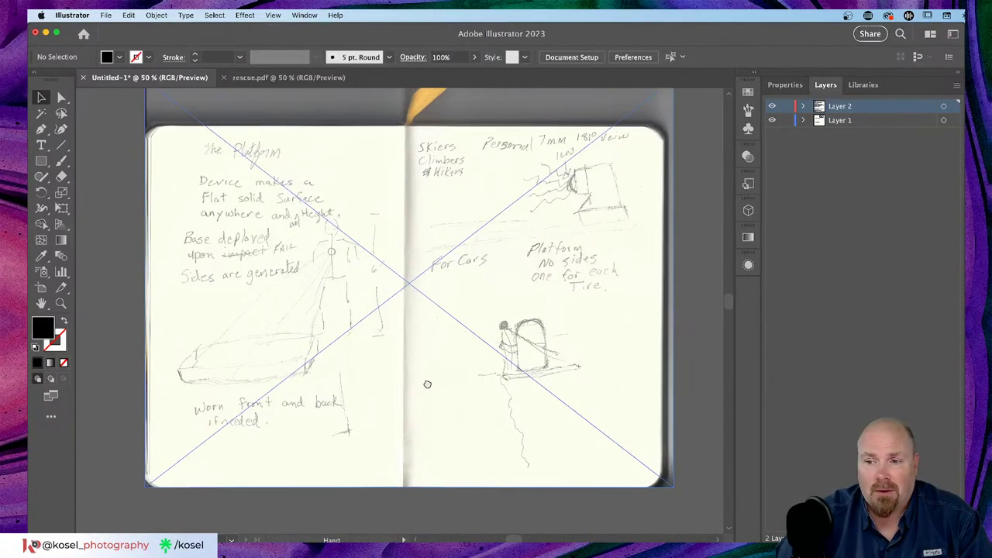
click(98, 336)
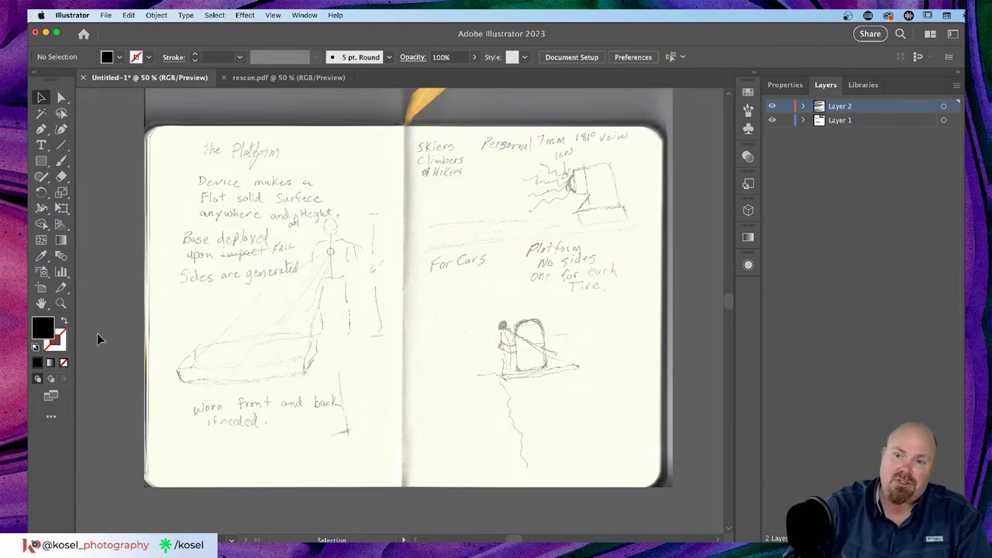
click(210, 226)
click(122, 294)
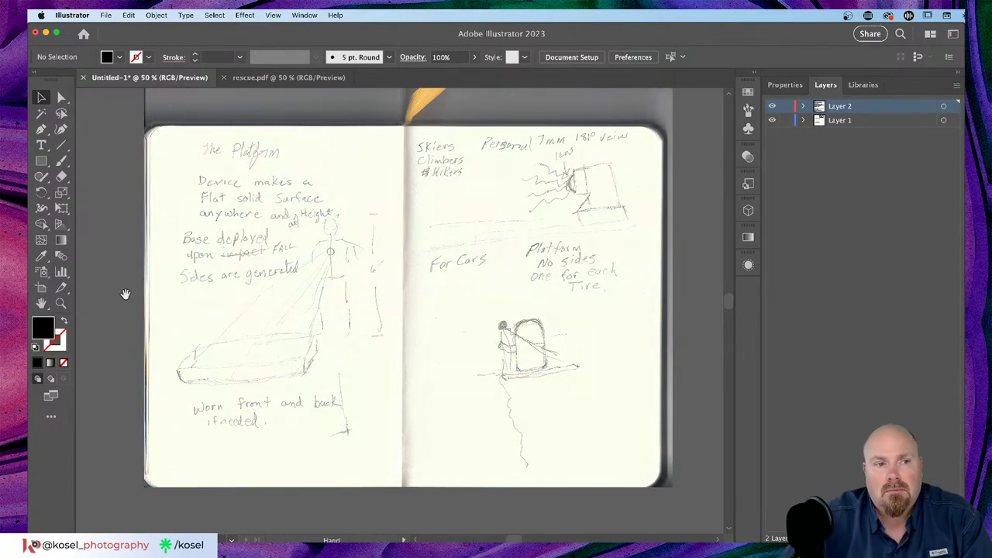
Duplicate the "Green Lattern Rip off" text line directly beneath itself in the concept list
drag(122, 294, 41, 298)
key(super+a)
key(BackSpace)
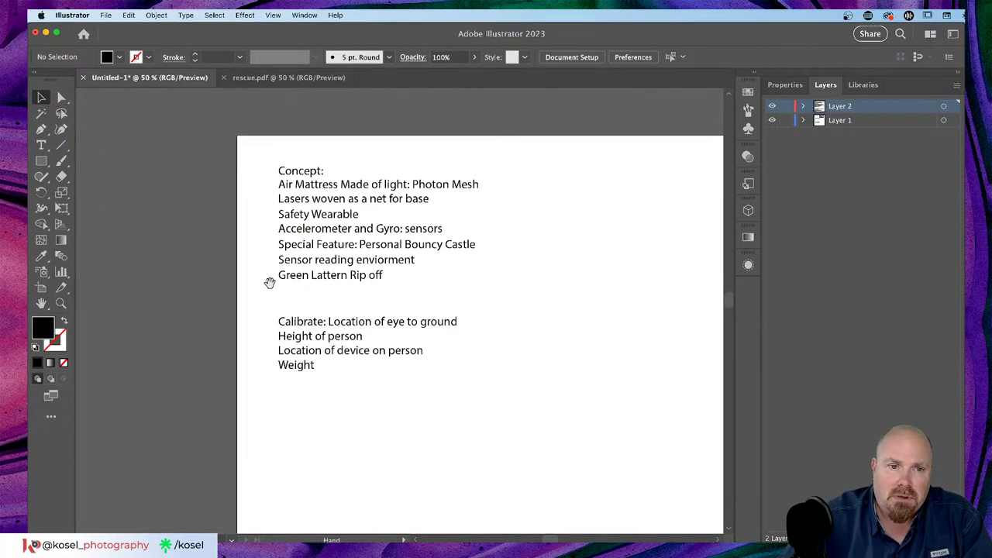
click(348, 280)
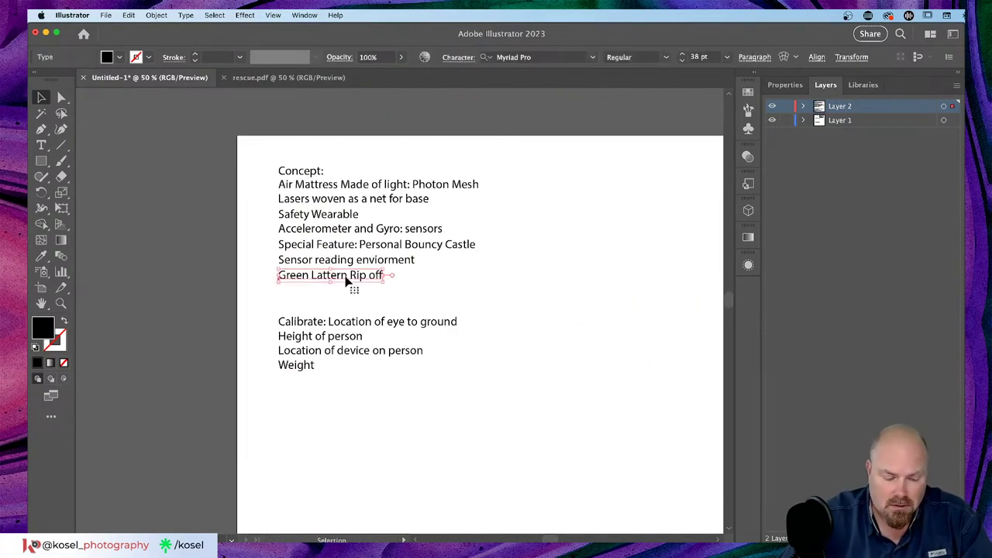
drag(348, 282, 348, 295)
Replace the text of the lower "Green Lattern Rip off" line with "Halogram Projector" and deselect it
key(t)
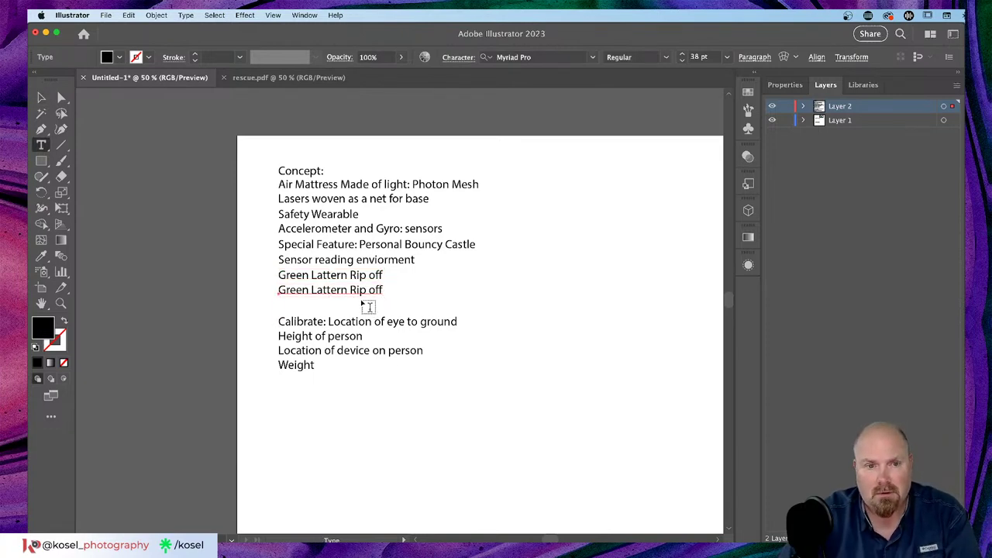
triple_click(361, 289)
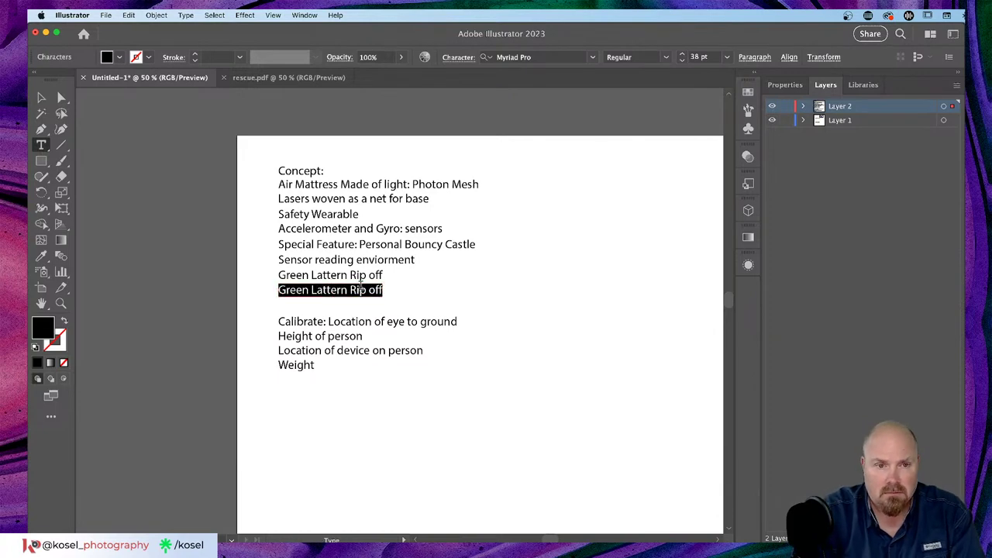
text(Halo)
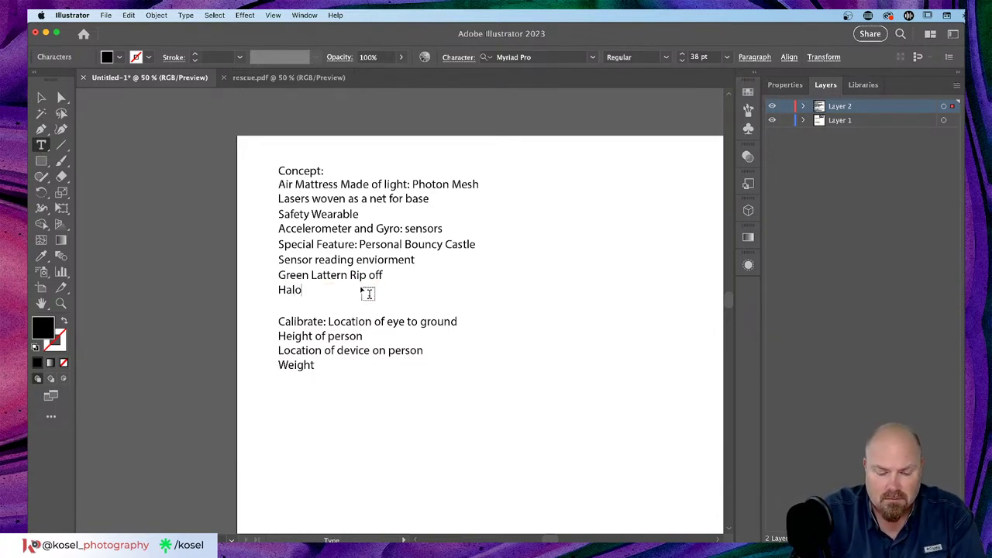
text(gram Pro)
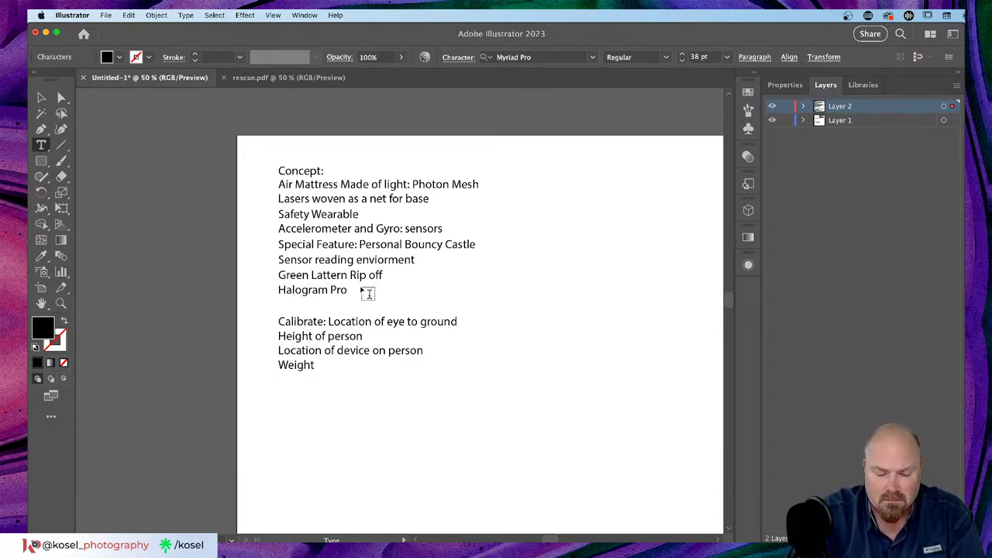
text(jector)
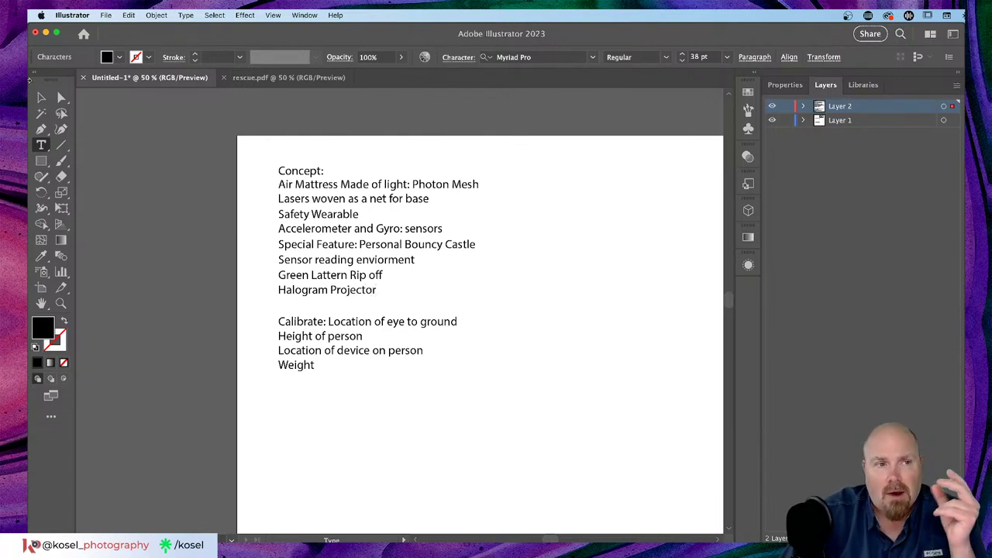
click(41, 100)
click(610, 325)
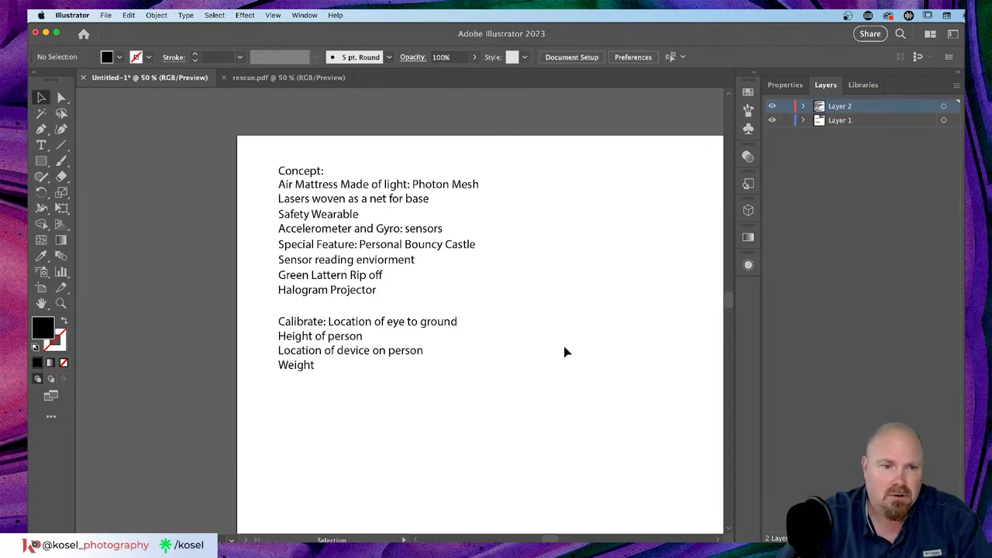
Move the Calibrate text block straight down the artboard to open a wide gap beneath the concept list
click(310, 332)
drag(308, 326, 308, 479)
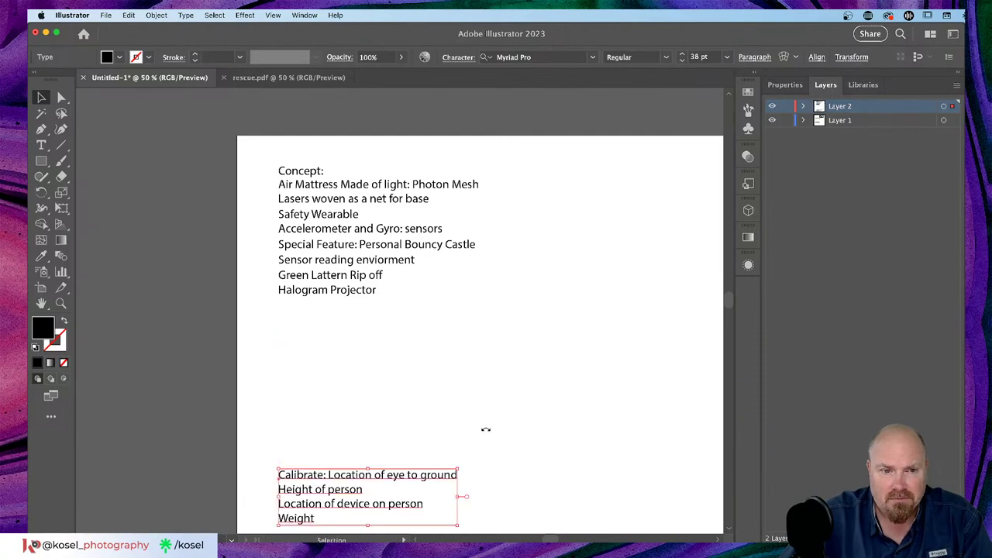
click(604, 352)
Examine the scanned notebook sketches of the platform device alongside the typed concept and calibration notes
scroll(607, 349, up, 2)
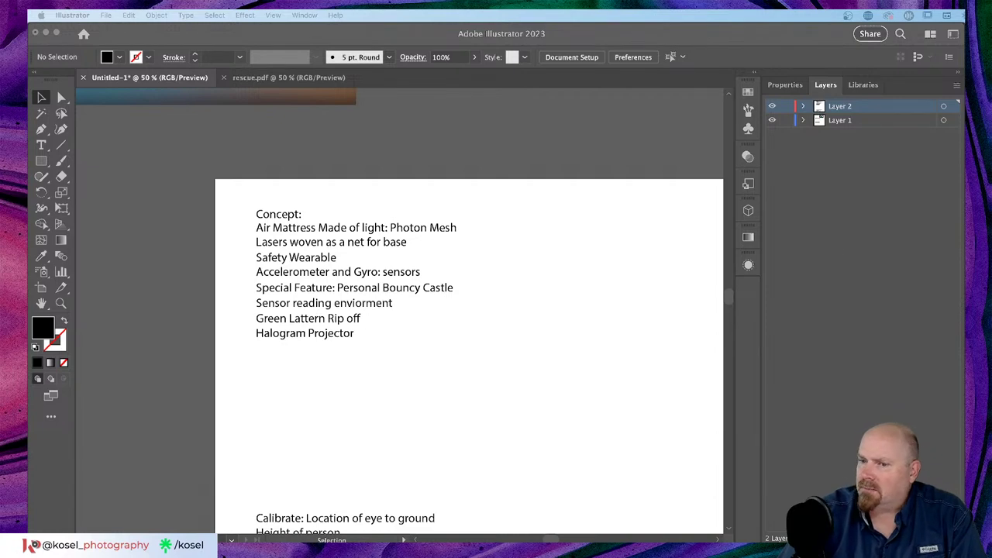
scroll(335, 283, left, 5)
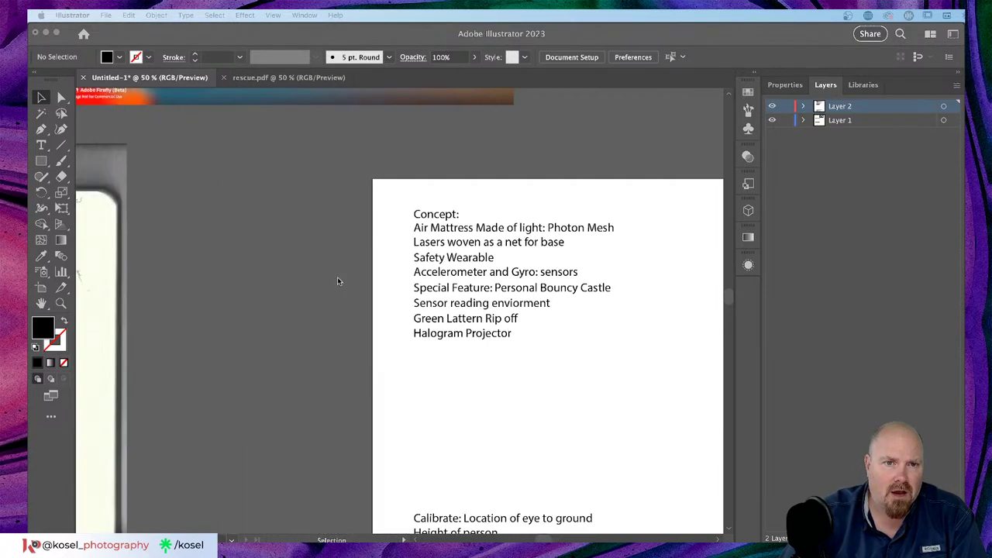
scroll(337, 277, left, 15)
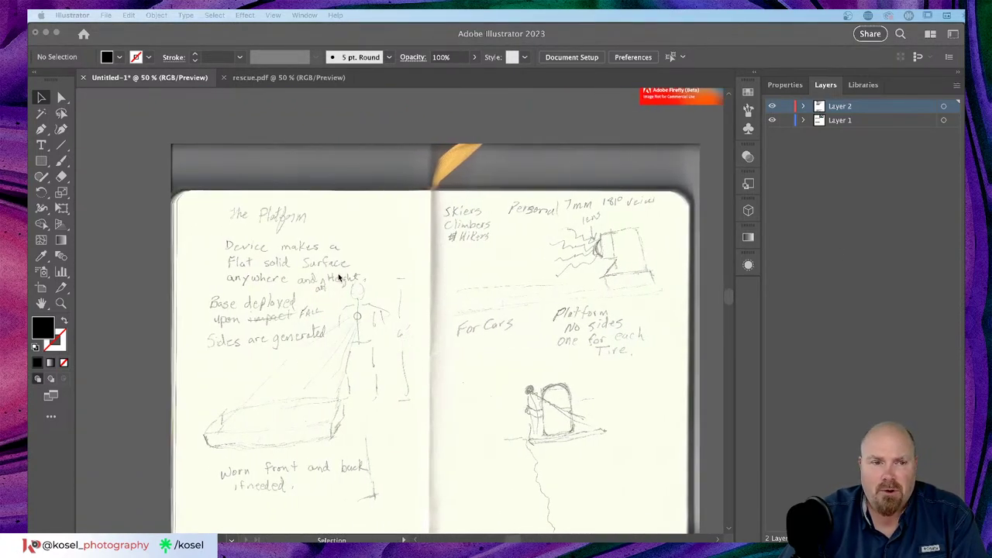
scroll(337, 276, left, 2)
scroll(338, 277, down, 5)
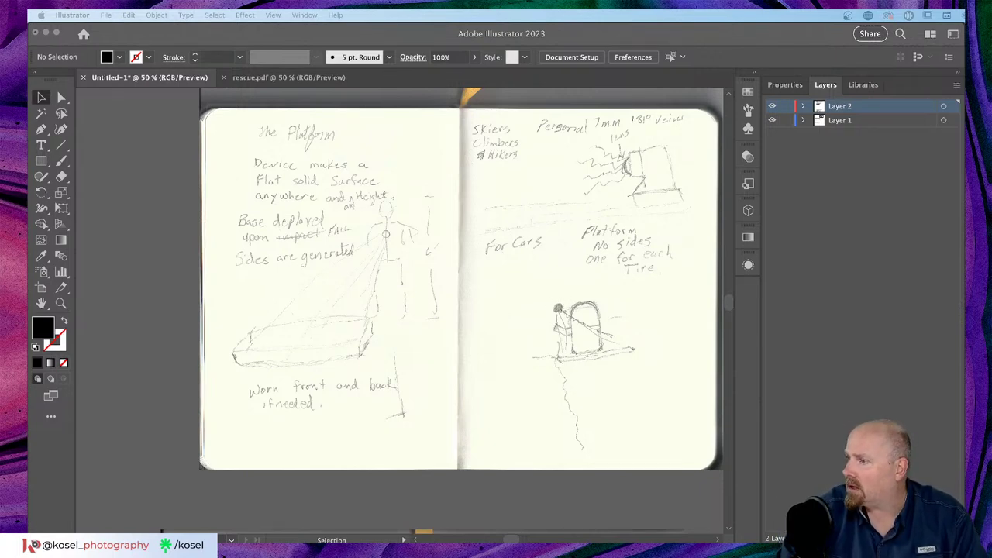
click(496, 353)
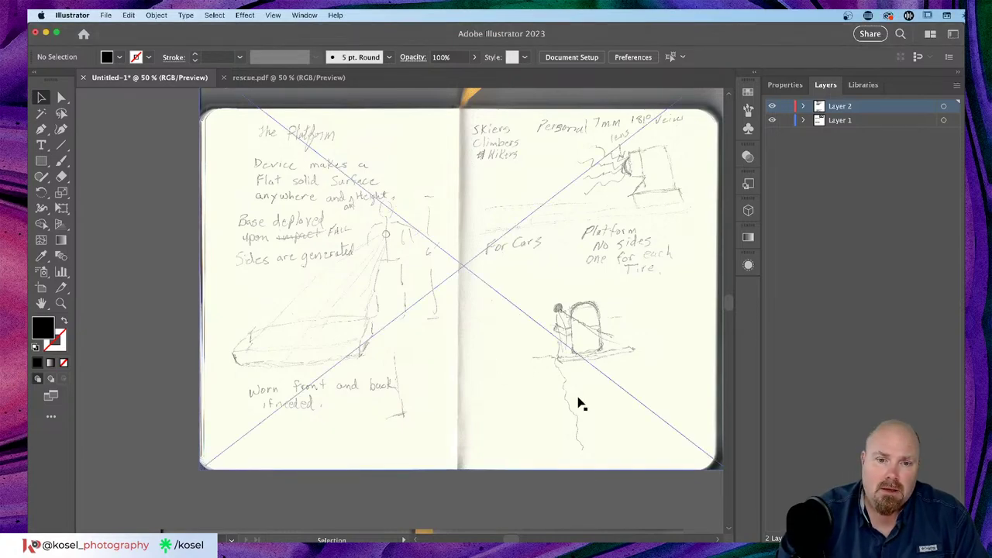
click(531, 517)
drag(626, 494, 103, 464)
drag(618, 347, 390, 380)
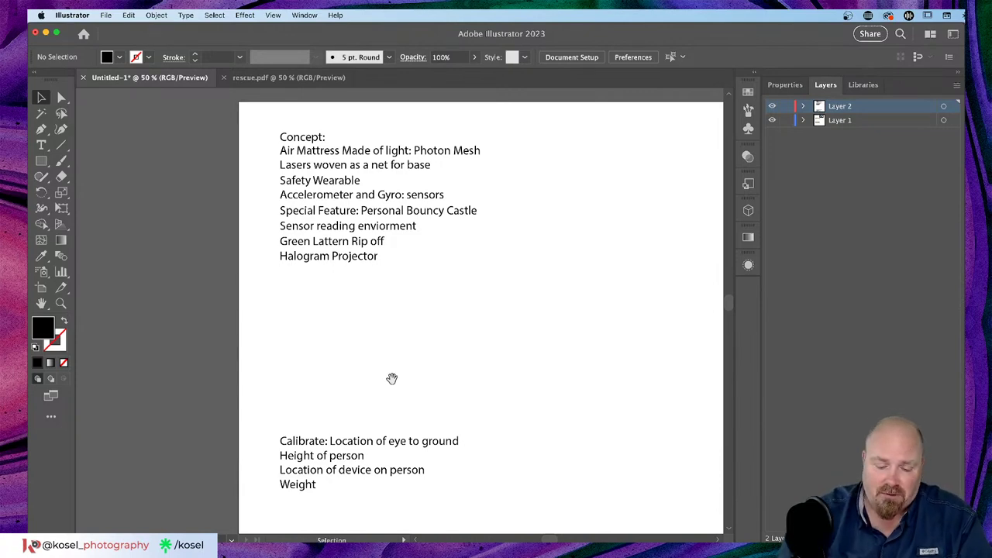
drag(395, 359, 696, 343)
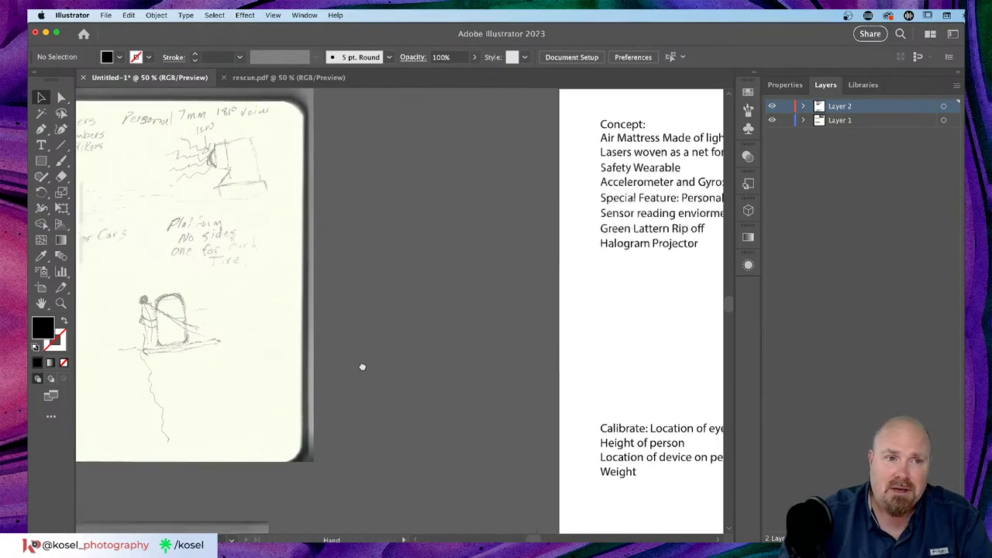
scroll(361, 367, left, 10)
drag(498, 381, 493, 382)
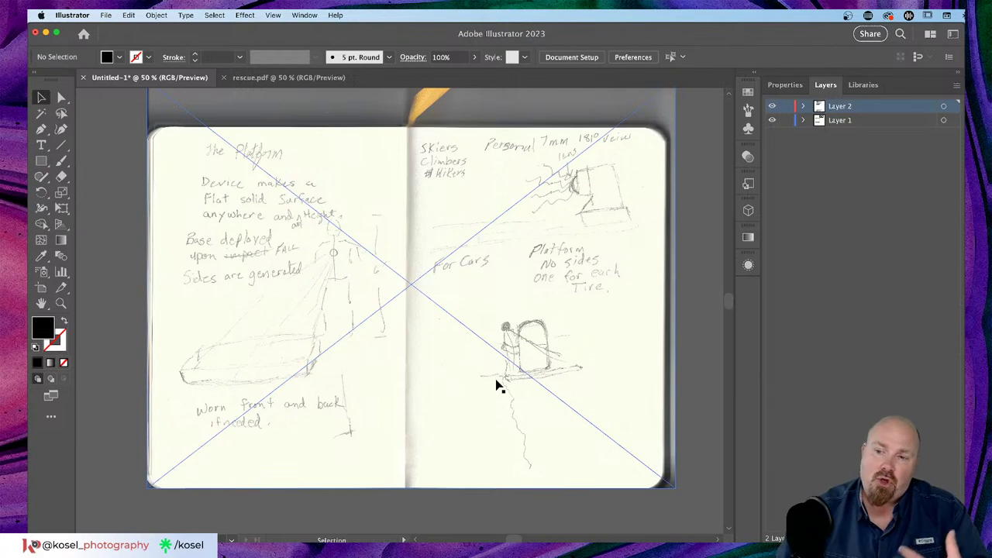
click(686, 371)
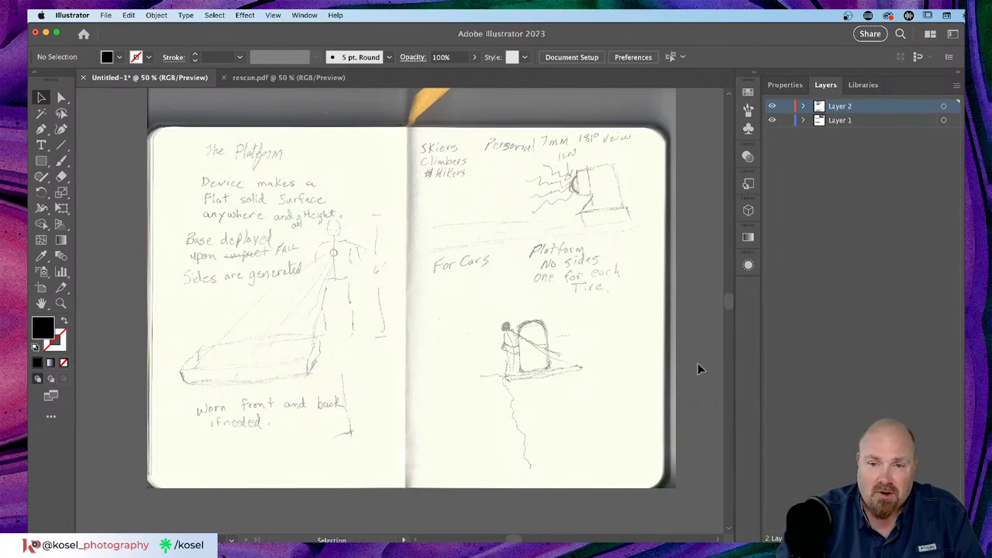
click(331, 352)
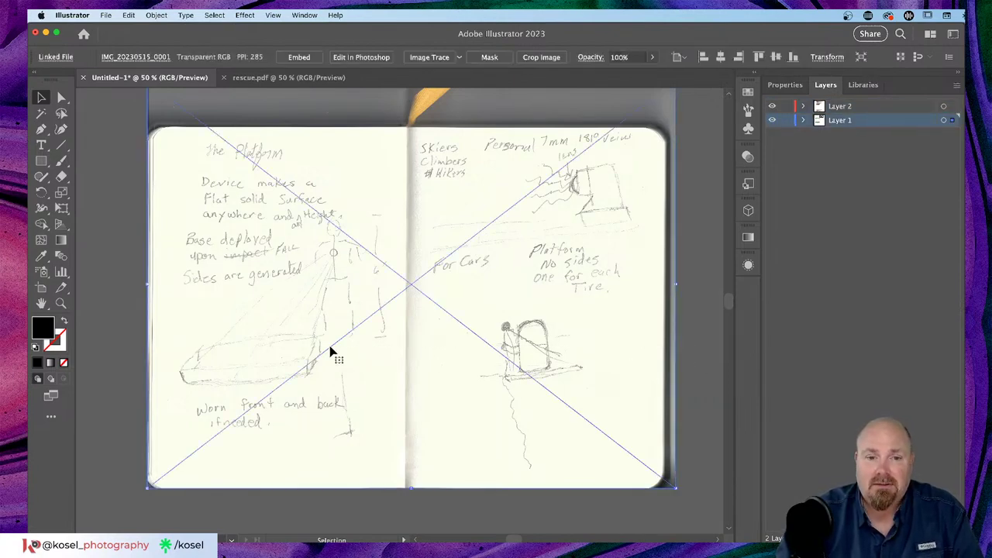
click(479, 510)
Add a new text heading "Downfall:" in the gap between the concept list and the Calibrate notes
drag(478, 514, 43, 486)
scroll(449, 337, right, 3)
scroll(449, 336, up, 1)
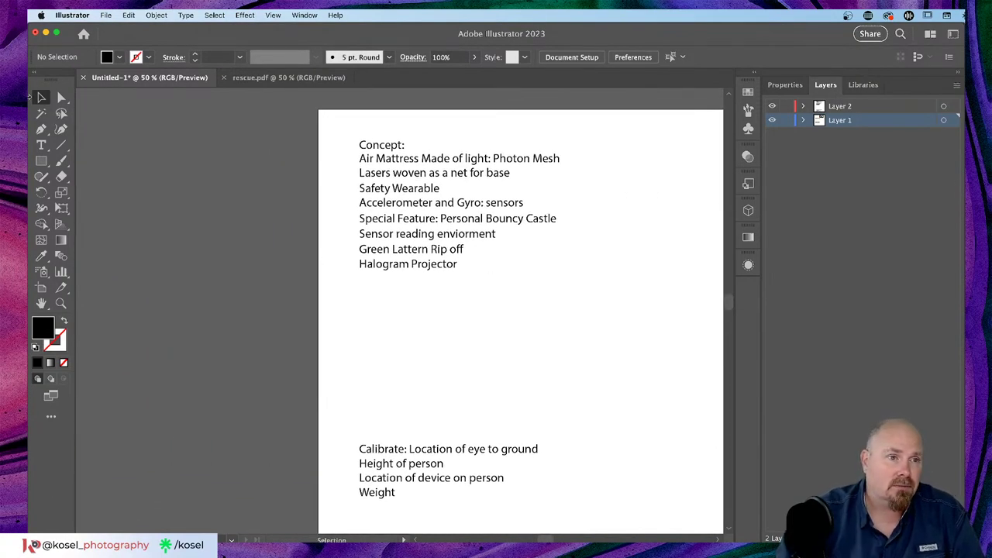
click(42, 145)
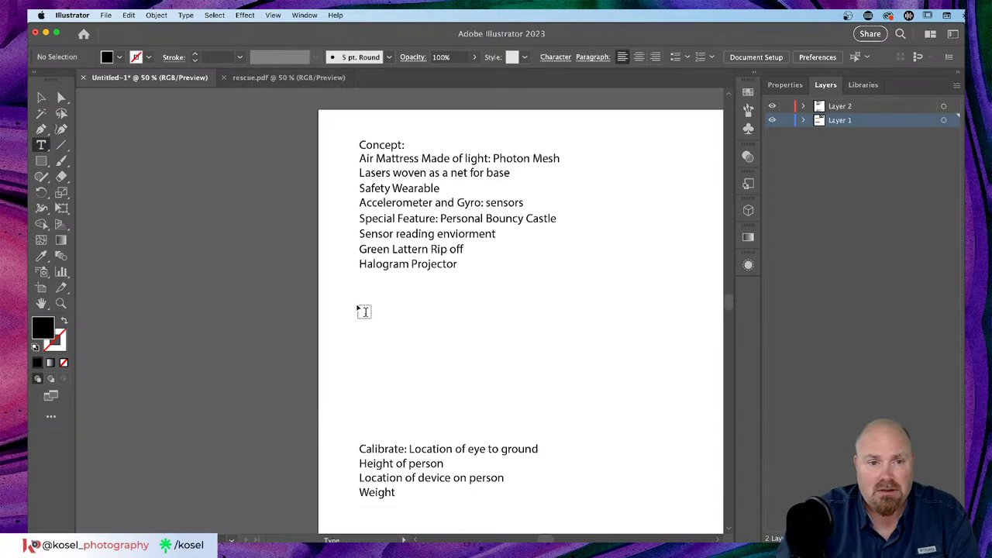
click(370, 311)
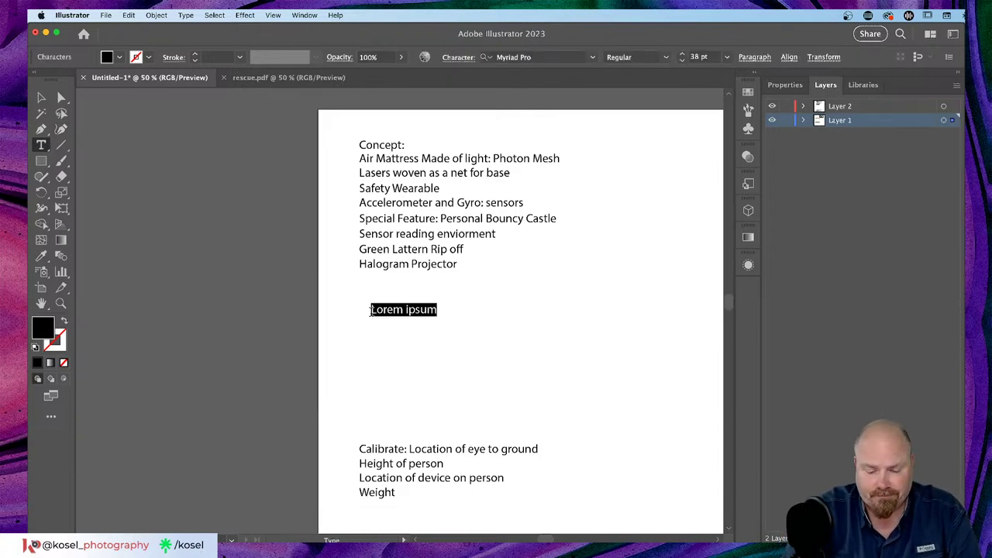
text(Dowlfall)
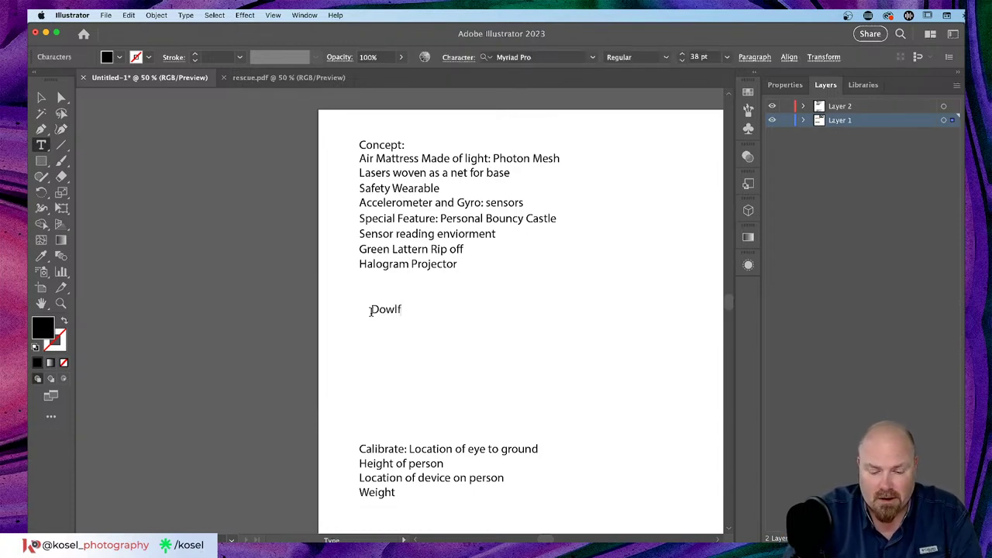
key(BackSpace)
key(BackSpace)
key(BackSpace)
key(BackSpace)
key(BackSpace)
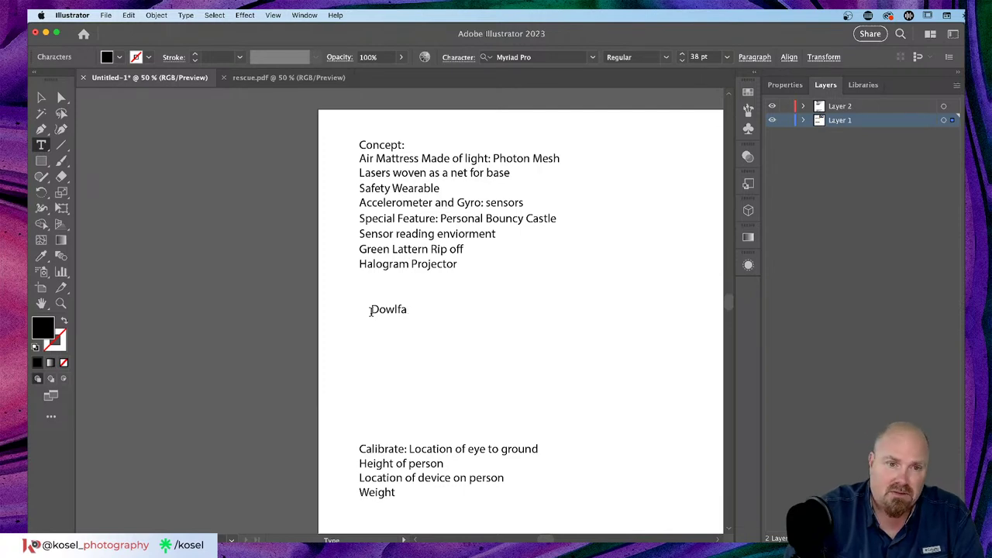
text(nf)
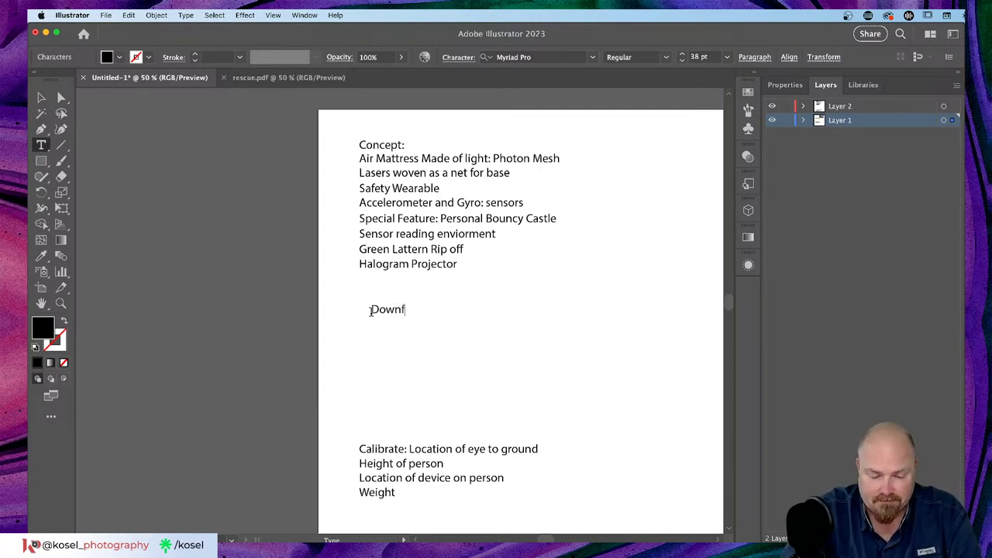
text(all:)
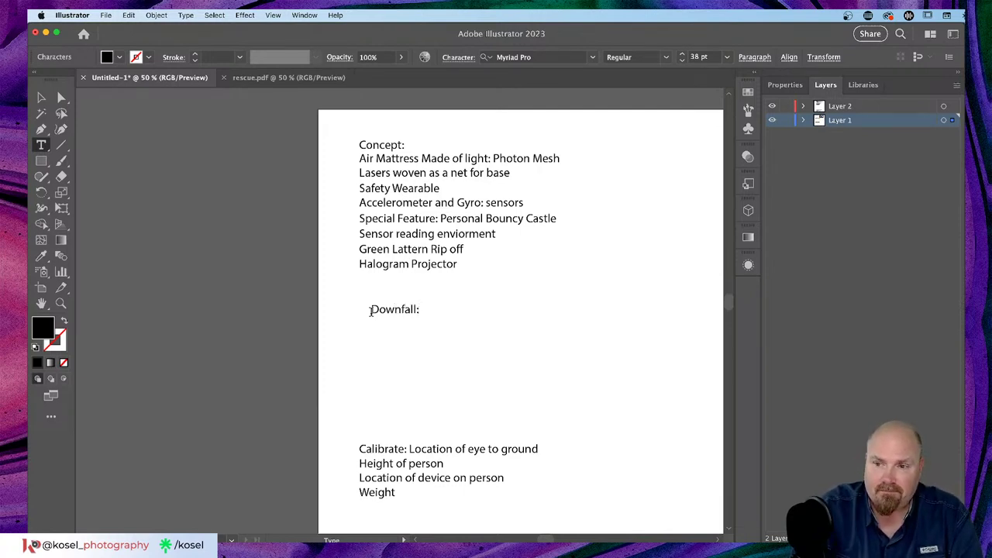
Add the line "Lasers holding weight" beneath the Downfall heading and deselect the text
key(Return)
text(Lasers)
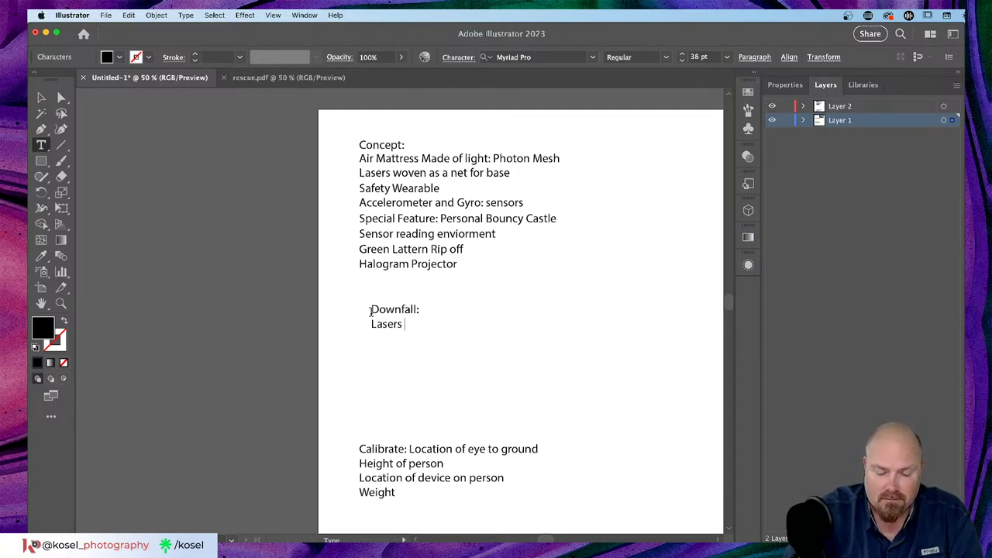
text( holding)
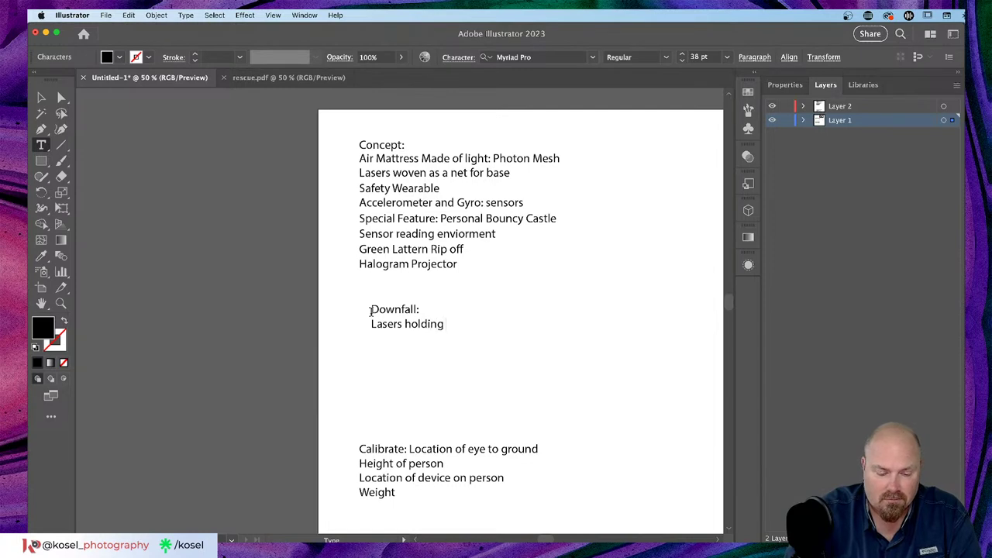
text( weight)
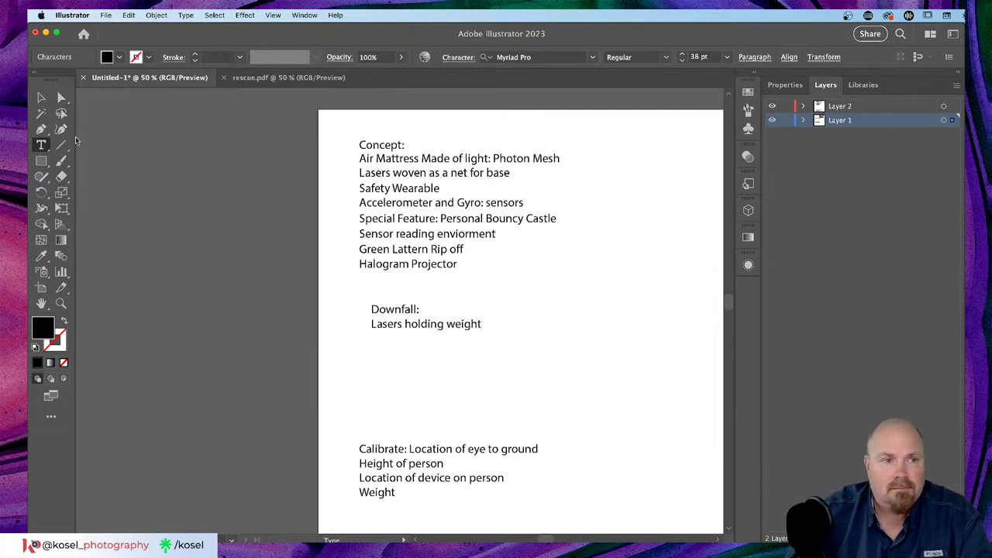
click(43, 97)
click(587, 381)
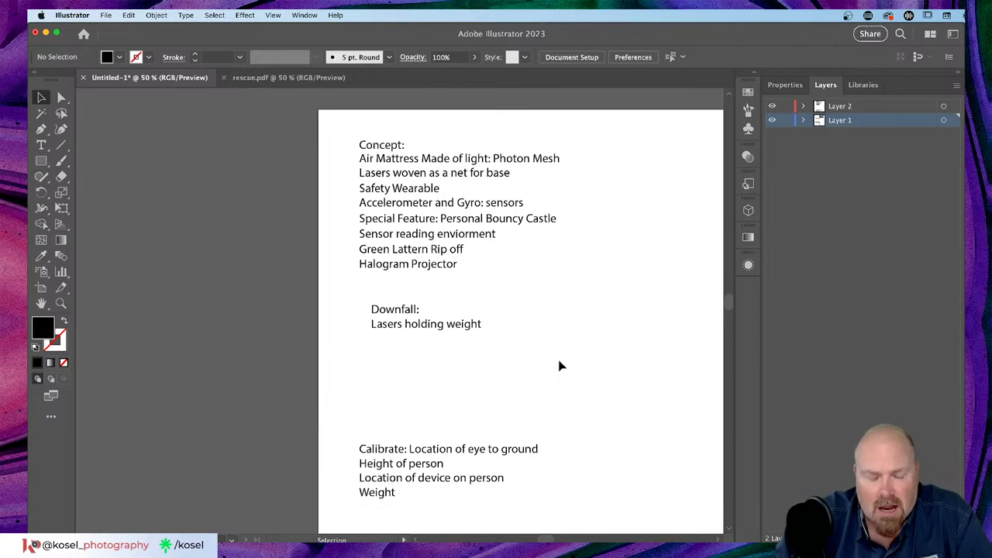
Switch to Adobe Firefly in Chrome and generate images from the prompt "laser hologram of a flying mattress"
key(a)
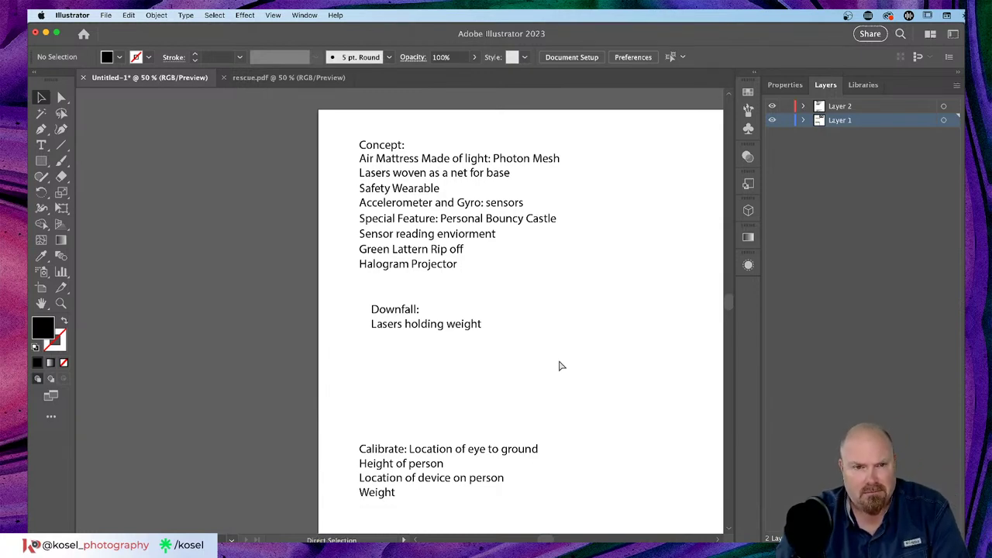
key(super+Tab)
click(737, 40)
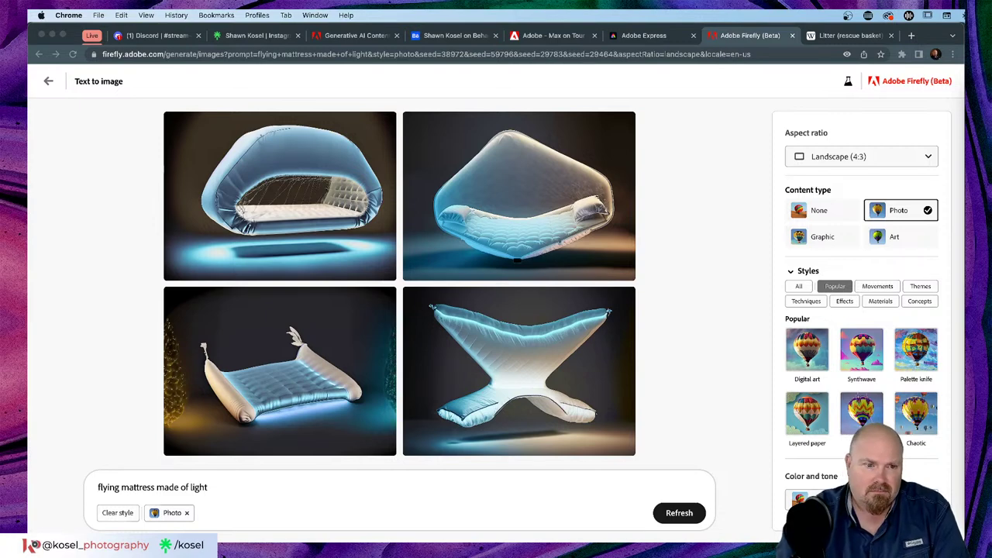
click(237, 485)
drag(217, 483, 67, 488)
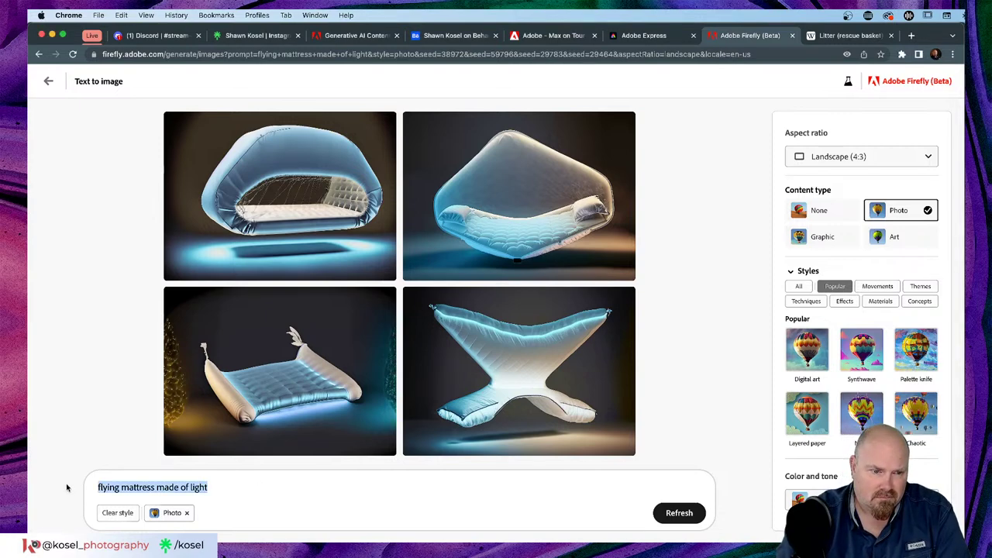
text(laser hologram of a flying mattress)
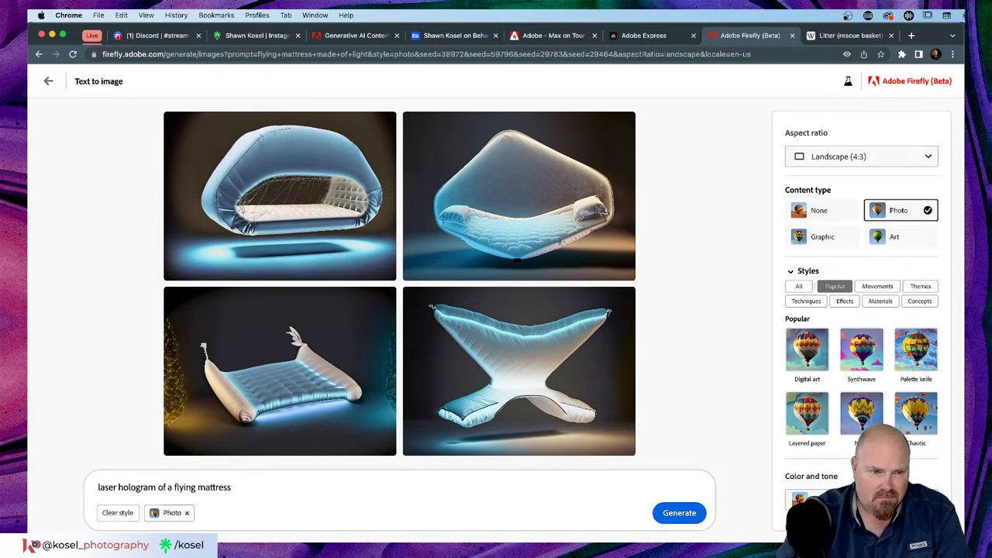
click(679, 512)
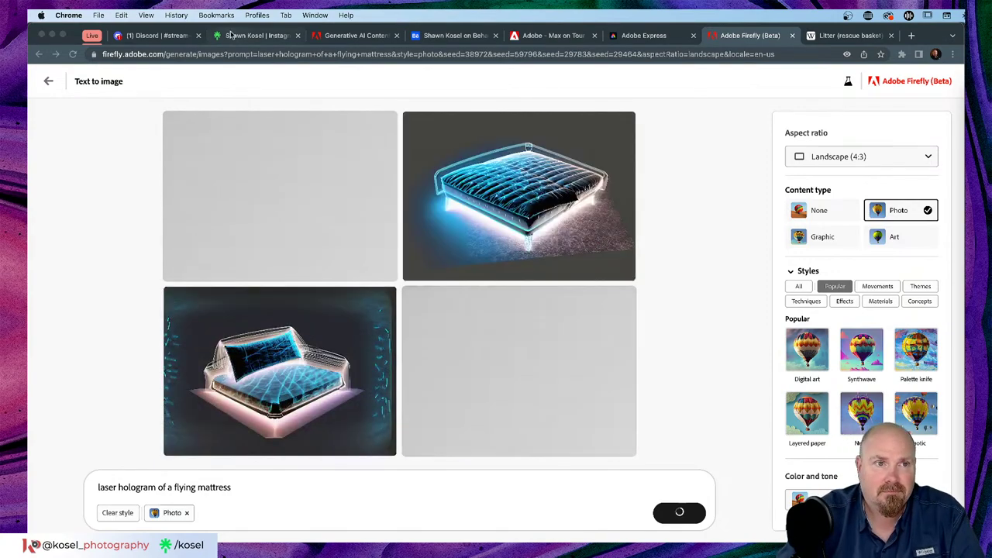
Switch to the stream-chat channel in Discord and open the shared flying mattress image grid in its own browser tab
click(178, 37)
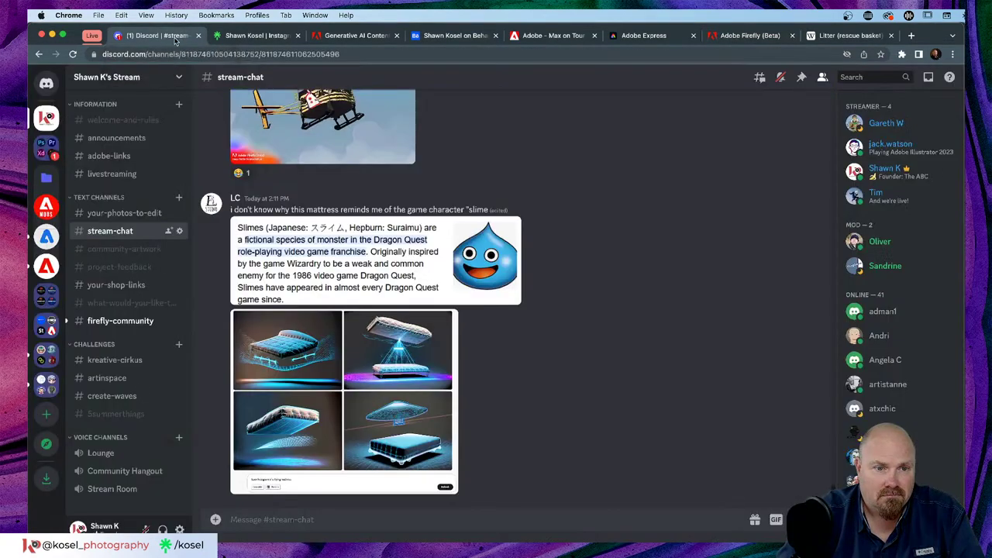
click(404, 374)
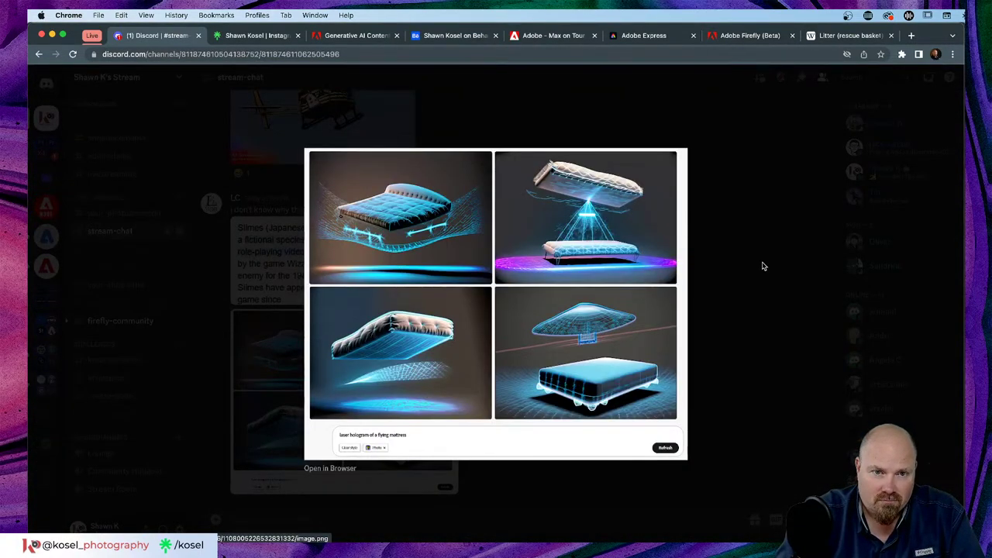
click(327, 469)
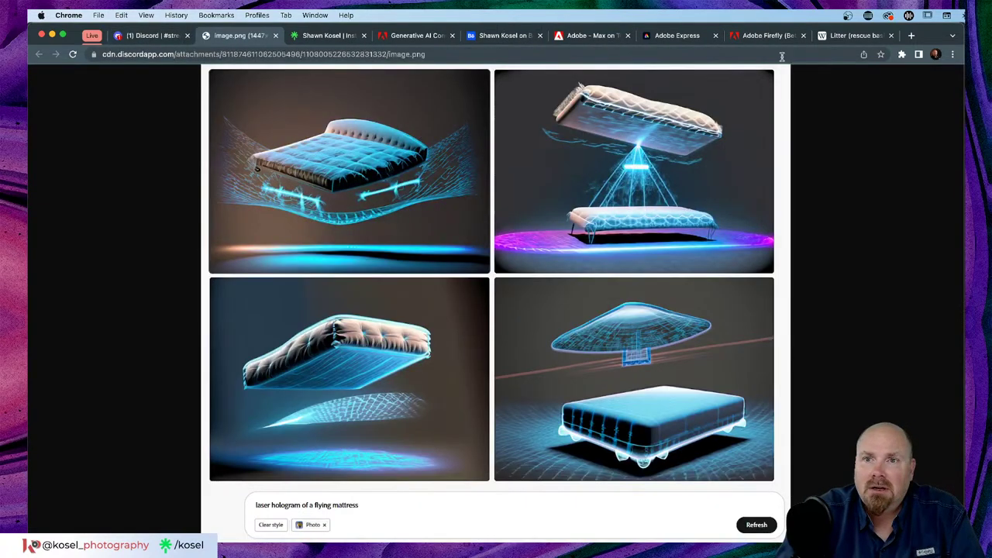
Close the Litter (rescue basket) page and check the rescue reference board in Adobe Express before returning to Firefly
click(891, 35)
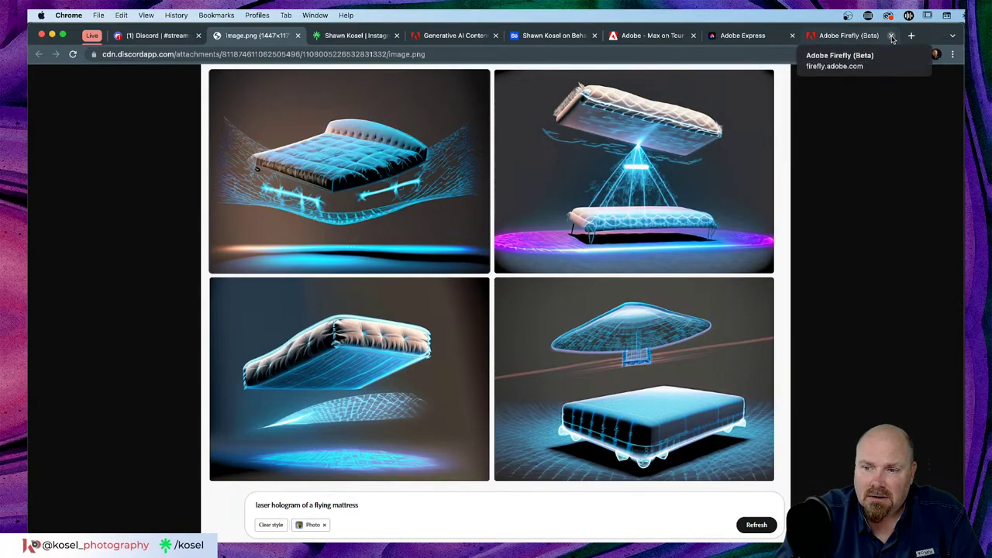
click(763, 38)
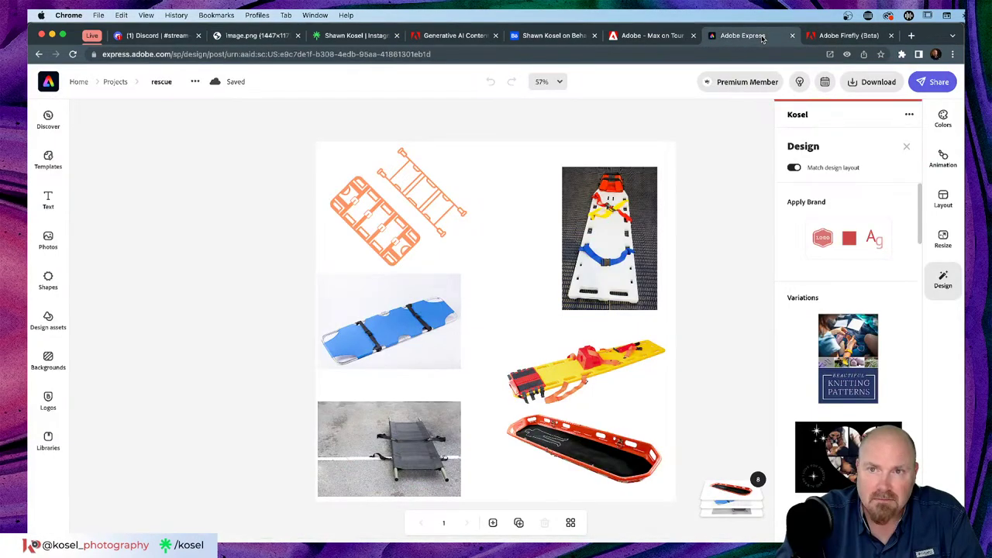
click(831, 36)
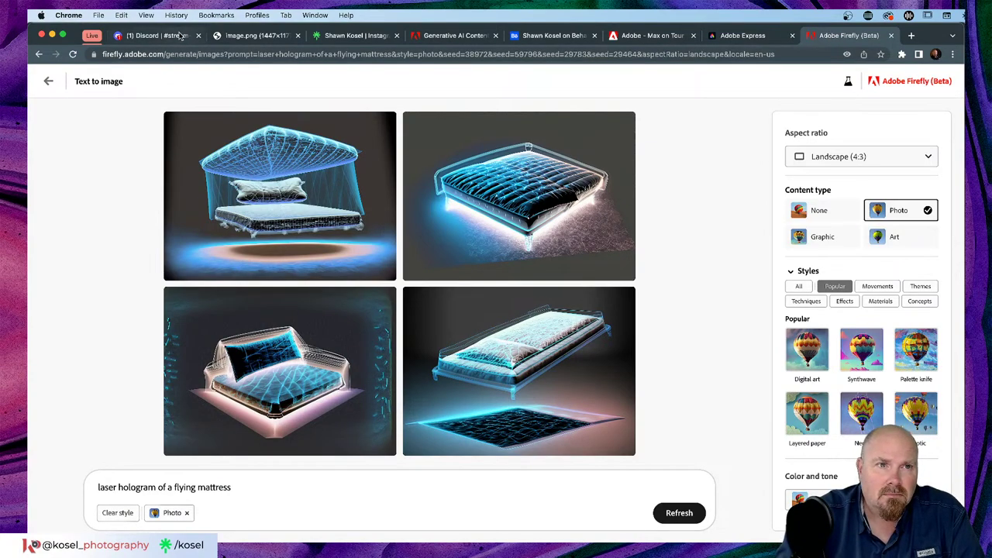
Compare the shared mattress images with the Firefly mattress results and close the enlarged preview in Discord
click(180, 36)
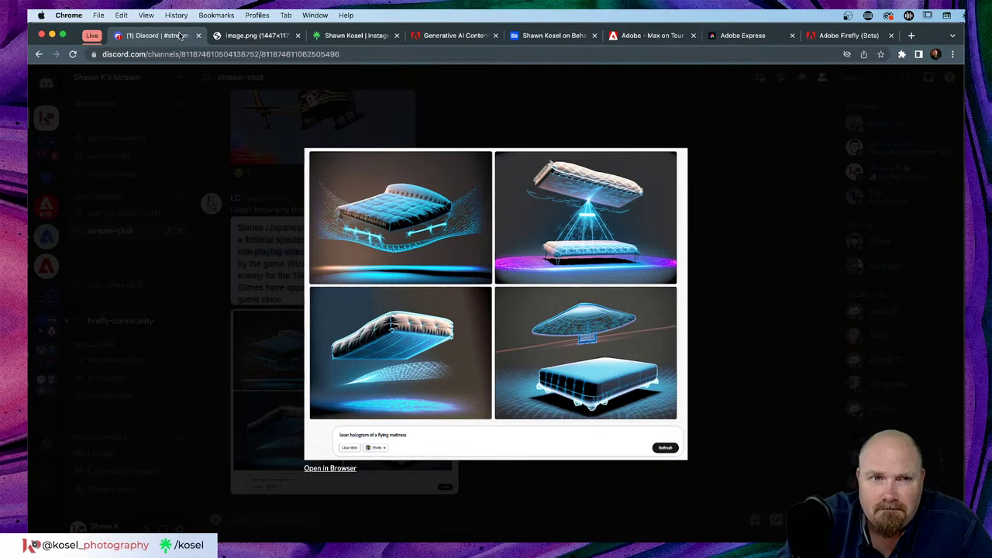
click(258, 36)
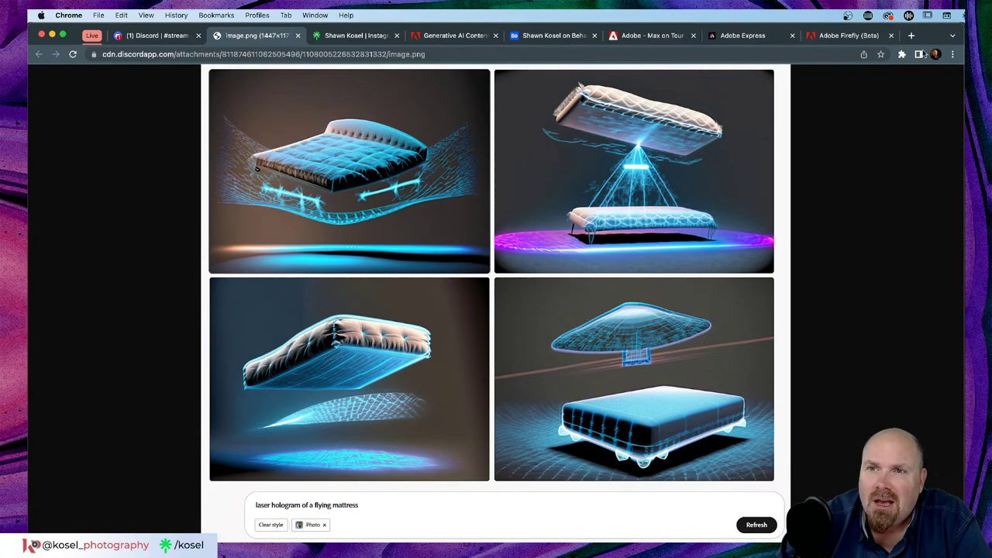
click(832, 40)
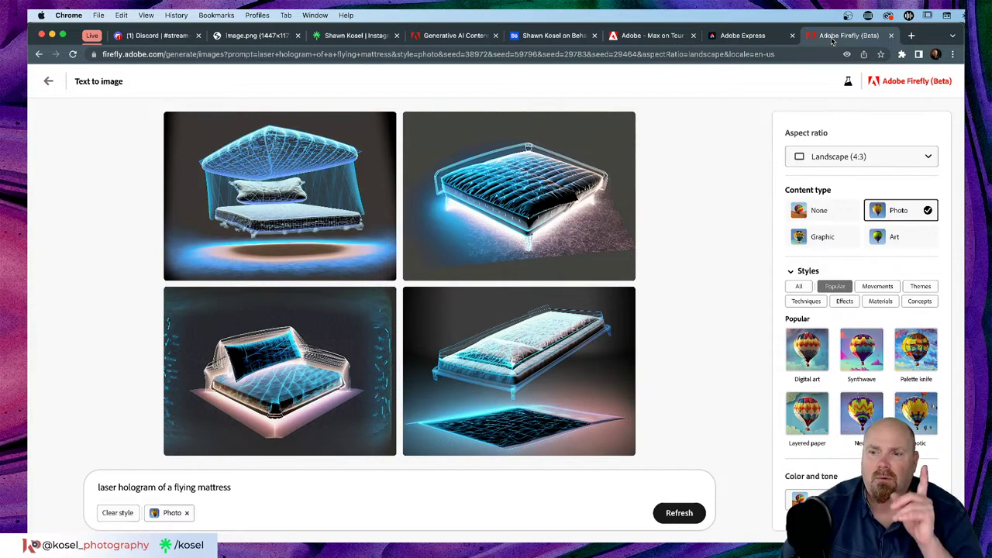
click(169, 39)
click(220, 266)
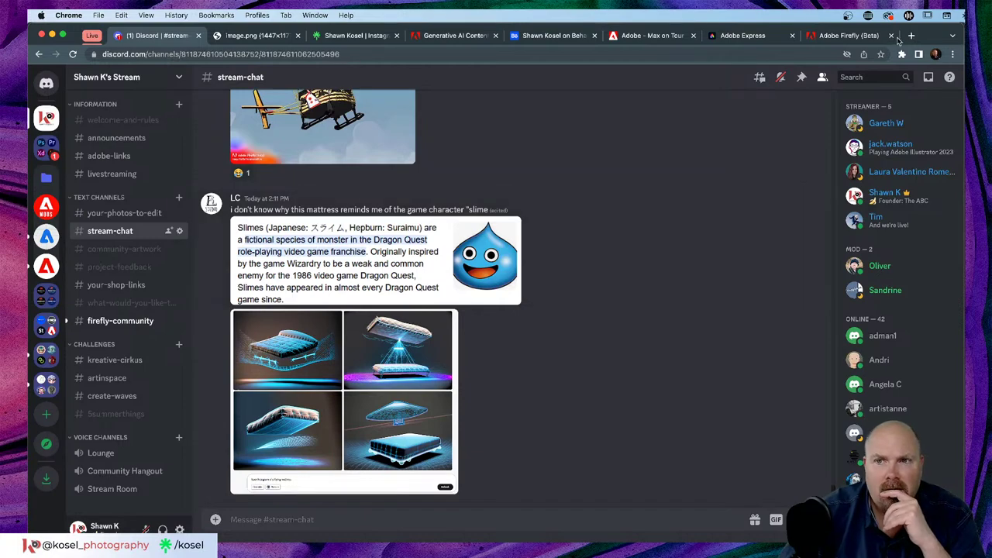
Return to Firefly, replace "mattress" with "hammock" in the prompt, and generate images of "laser hologram of a flying hammock"
click(850, 36)
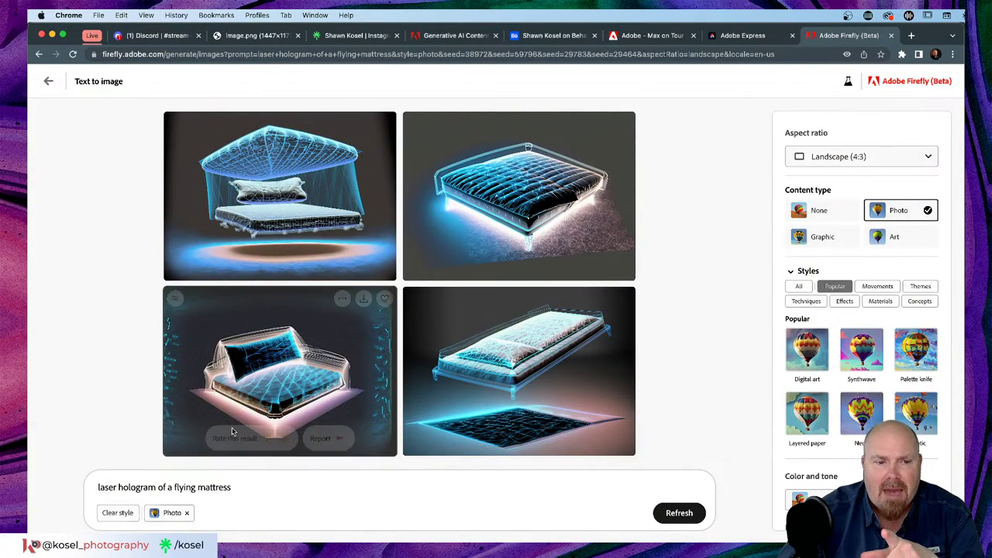
click(233, 487)
key(BackSpace)
key(BackSpace)
key(BackSpace)
key(BackSpace)
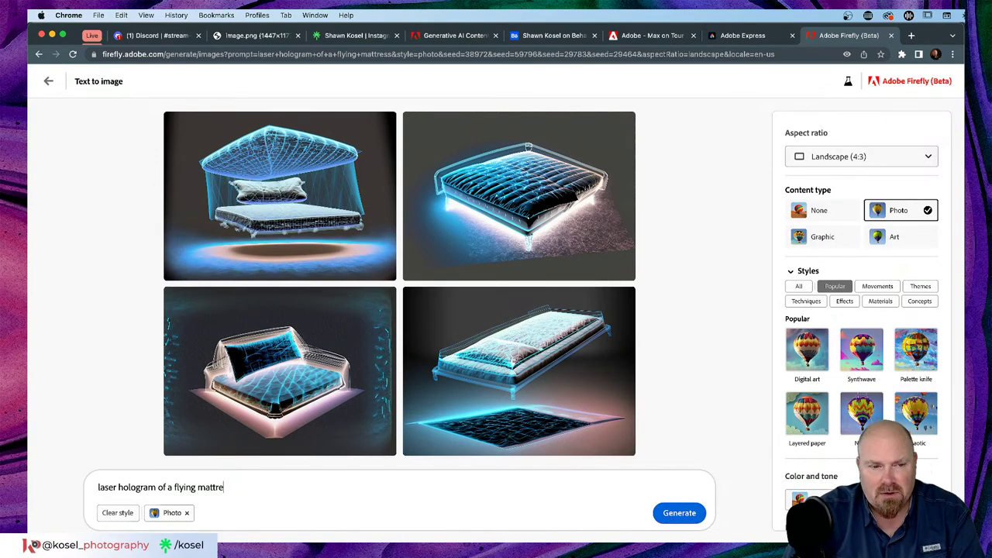
key(BackSpace)
key(BackSpace)
key(BackSpace)
key(BackSpace)
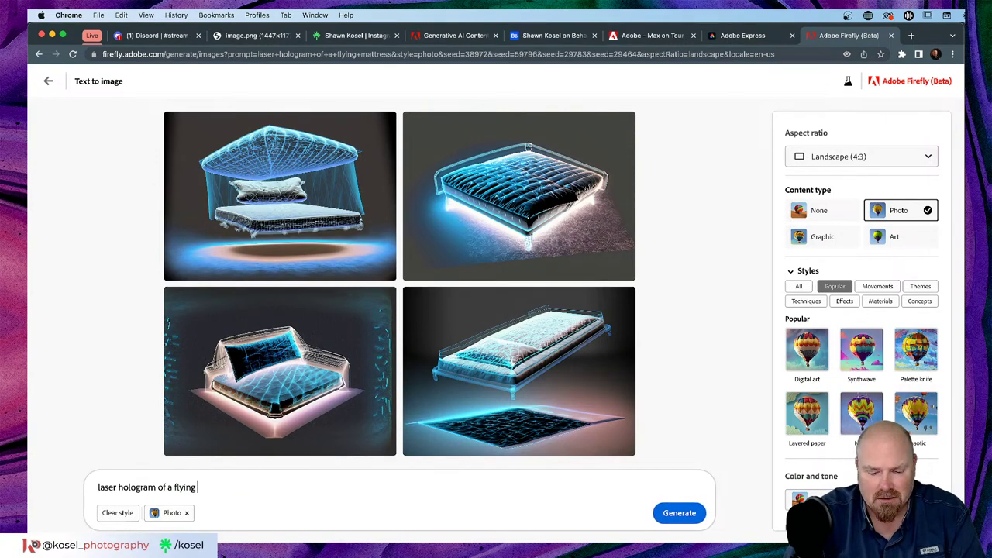
text(hammock)
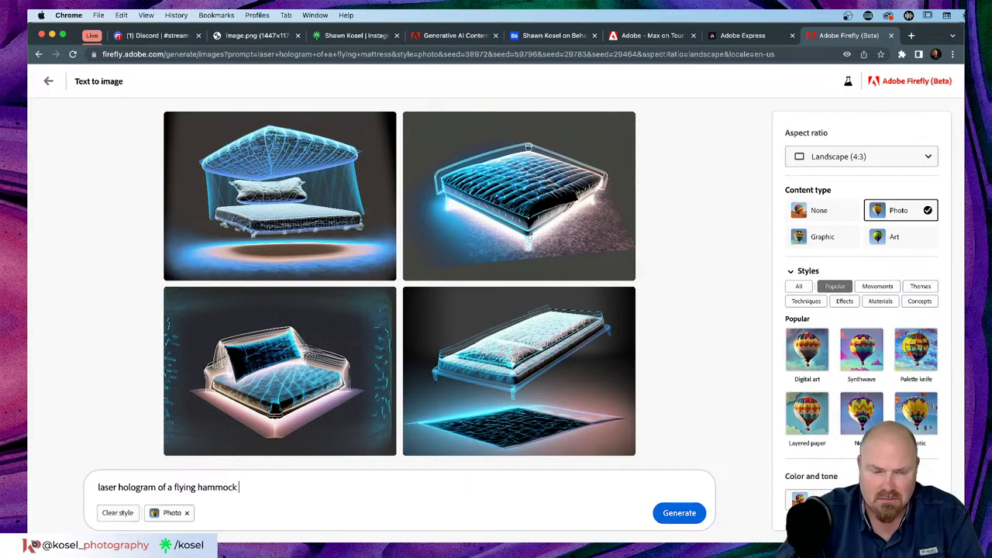
key(Return)
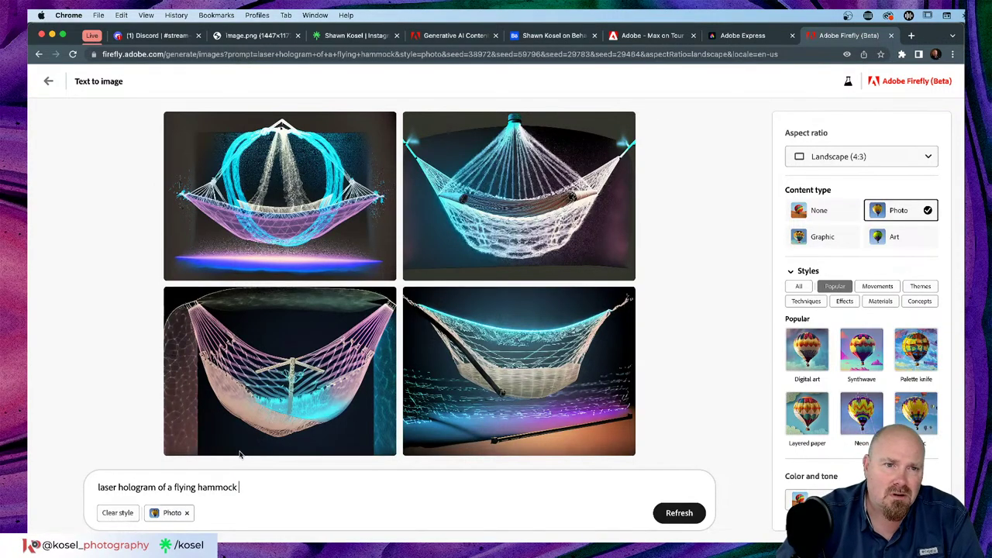
View each of the four generated hammock images enlarged, then close the preview
click(263, 201)
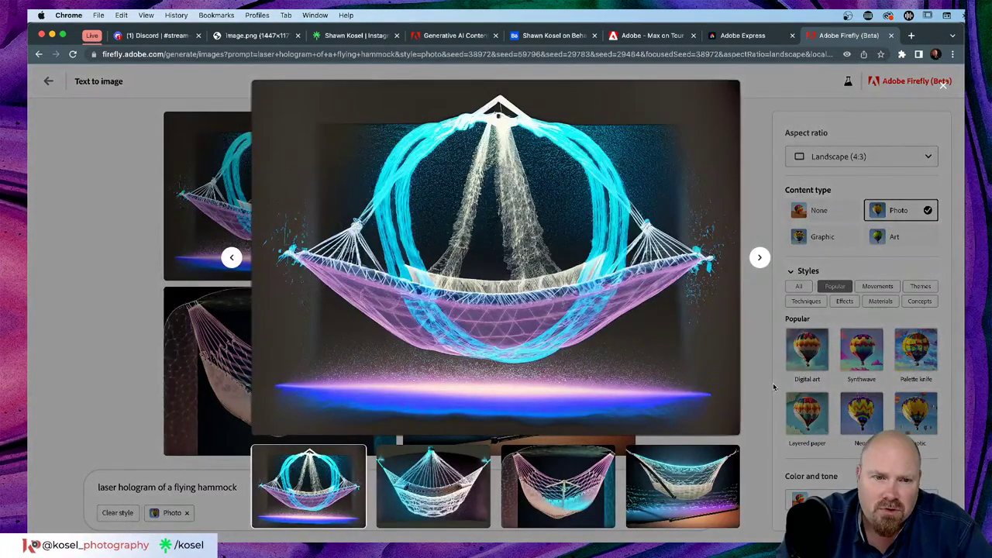
click(759, 258)
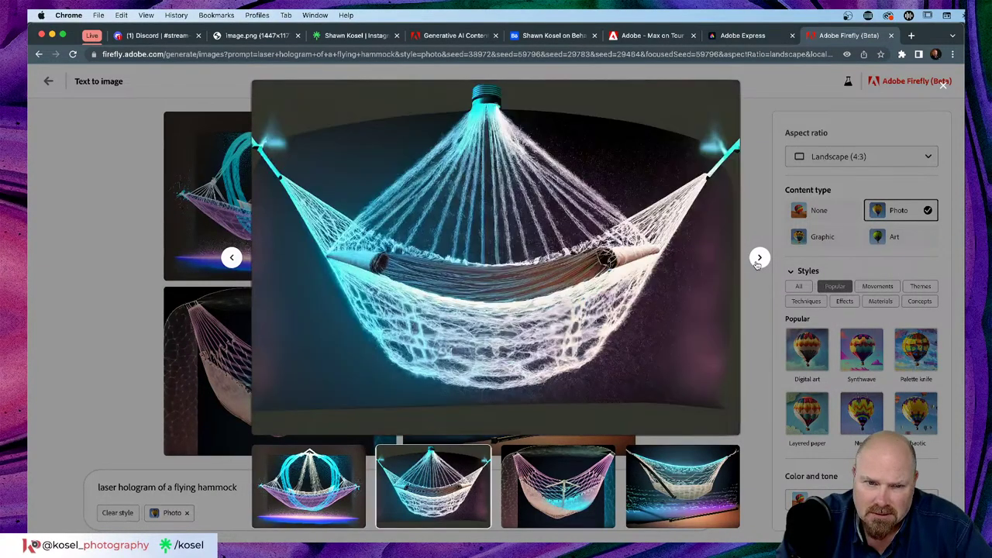
click(758, 260)
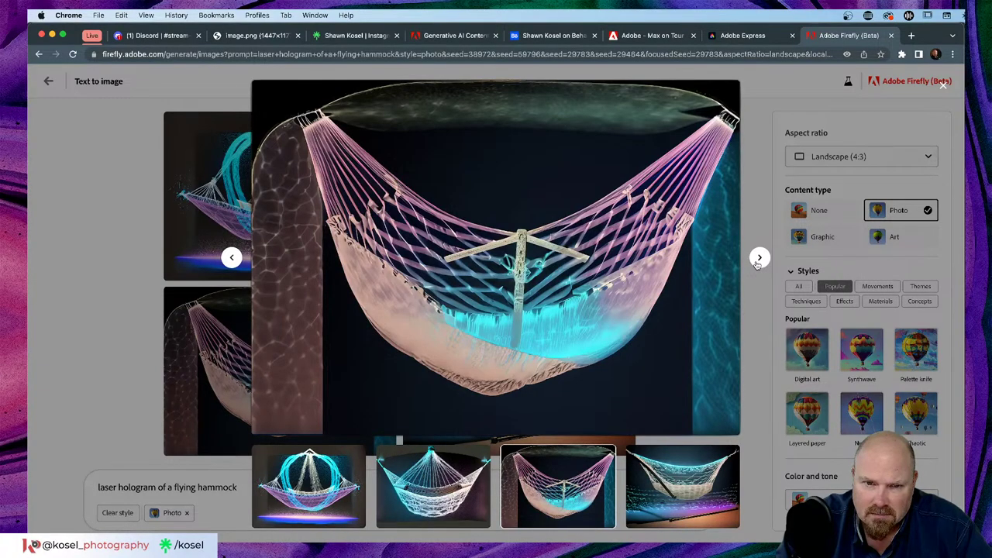
click(758, 259)
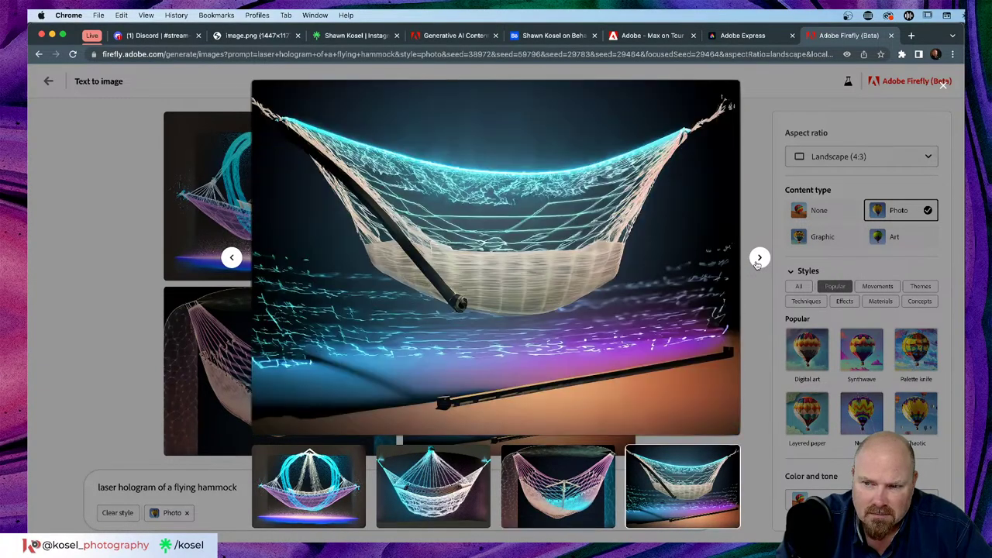
click(123, 392)
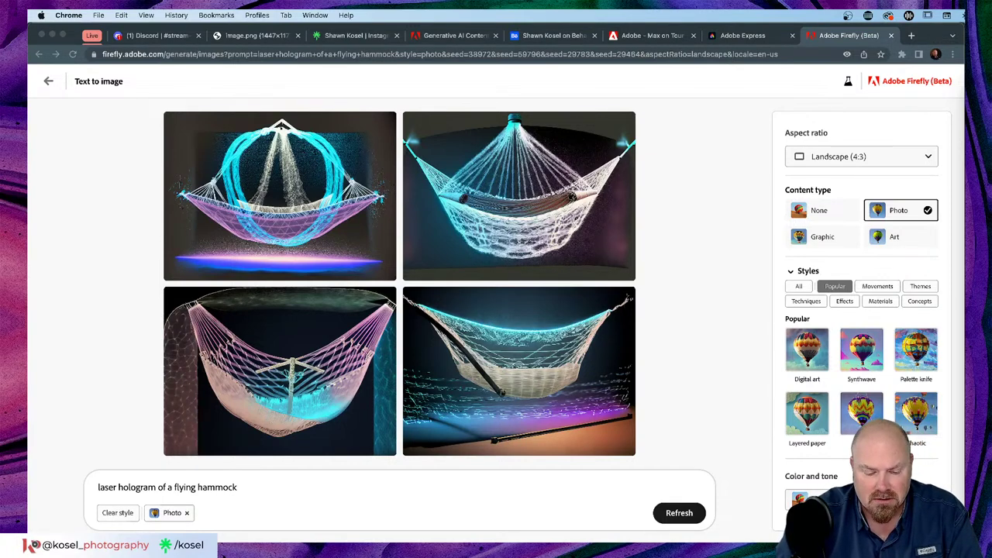
Replace the whole hammock prompt with "holographic style inflatable air platform"
click(246, 487)
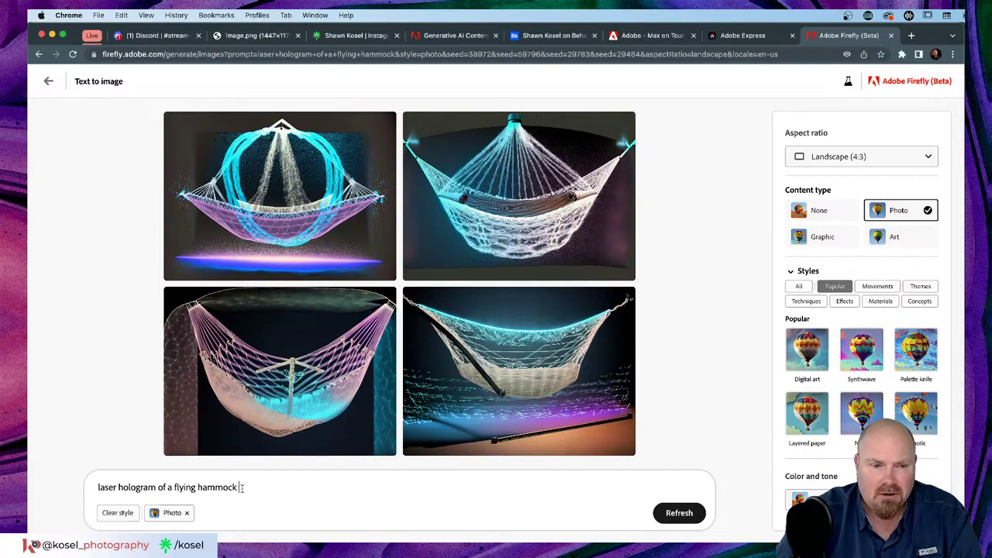
drag(242, 486, 68, 477)
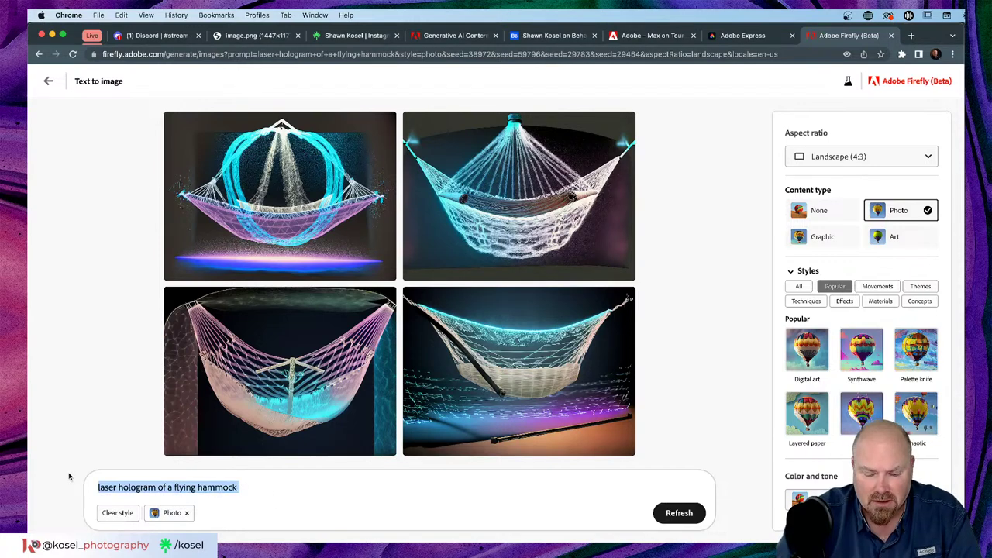
text(holographic style inflatable air platform)
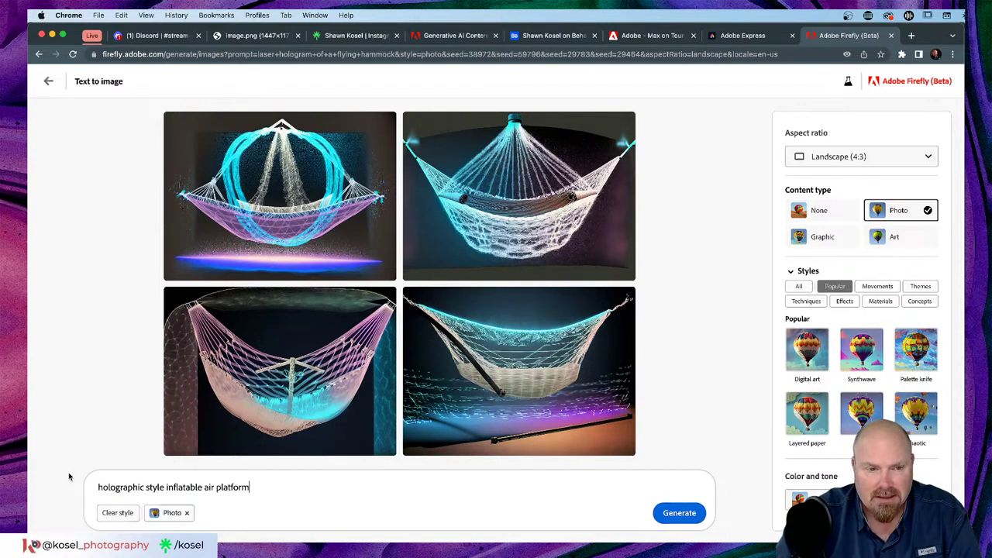
Remove the word "inflatable" from the prompt and generate images from "holographic style air platform"
click(202, 487)
key(BackSpace)
key(BackSpace)
key(BackSpace)
key(BackSpace)
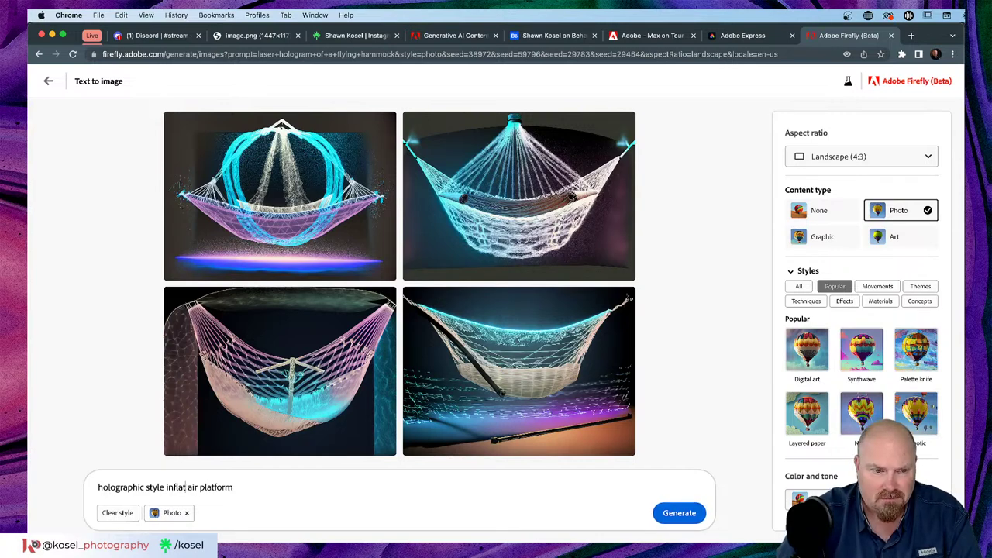
key(BackSpace)
key(BackSpace)
key(BackSpace)
key(BackSpace)
key(BackSpace)
key(BackSpace)
key(BackSpace)
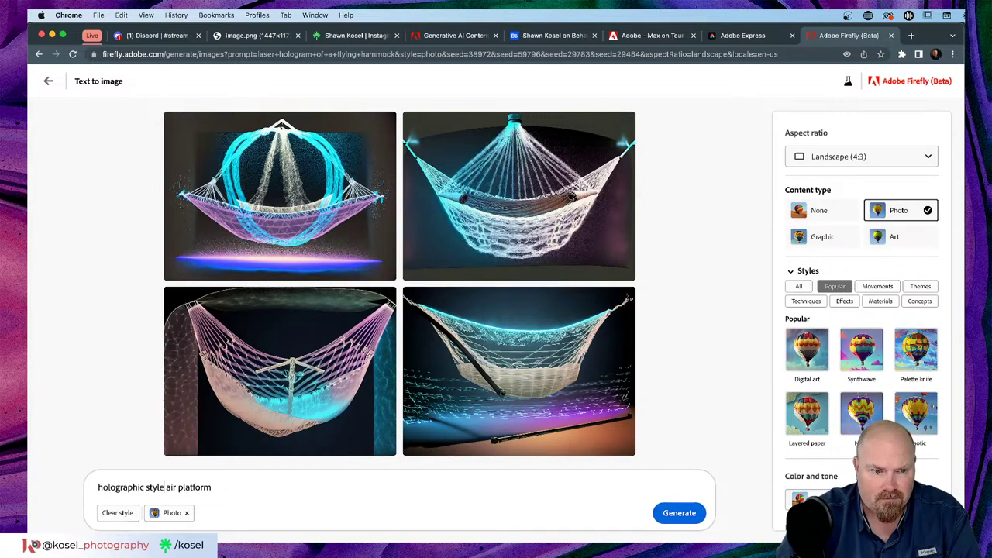
key(Return)
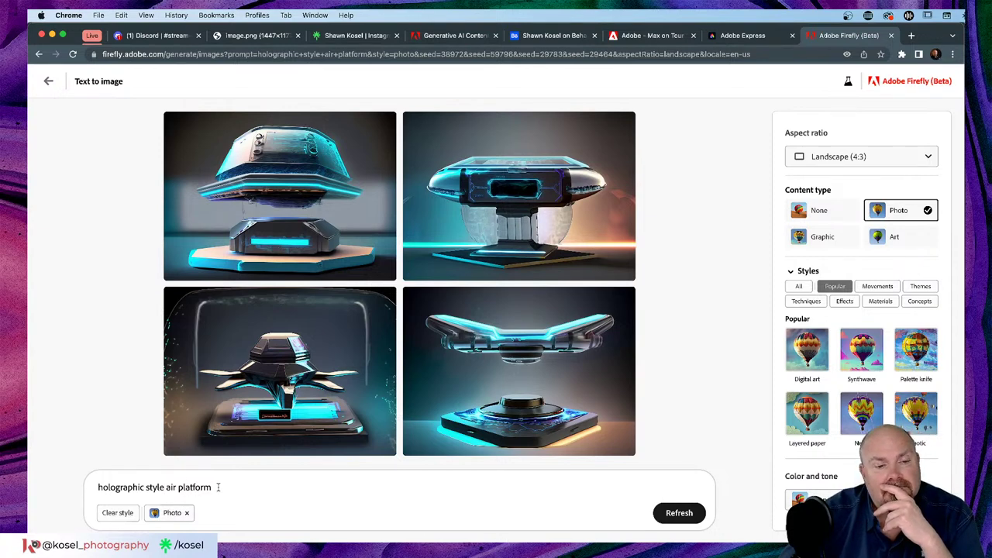
Replace "platform" with "blanket" in the prompt and generate images from "holographic style air blanket"
key(BackSpace)
key(BackSpace)
key(BackSpace)
key(BackSpace)
key(BackSpace)
key(BackSpace)
key(BackSpace)
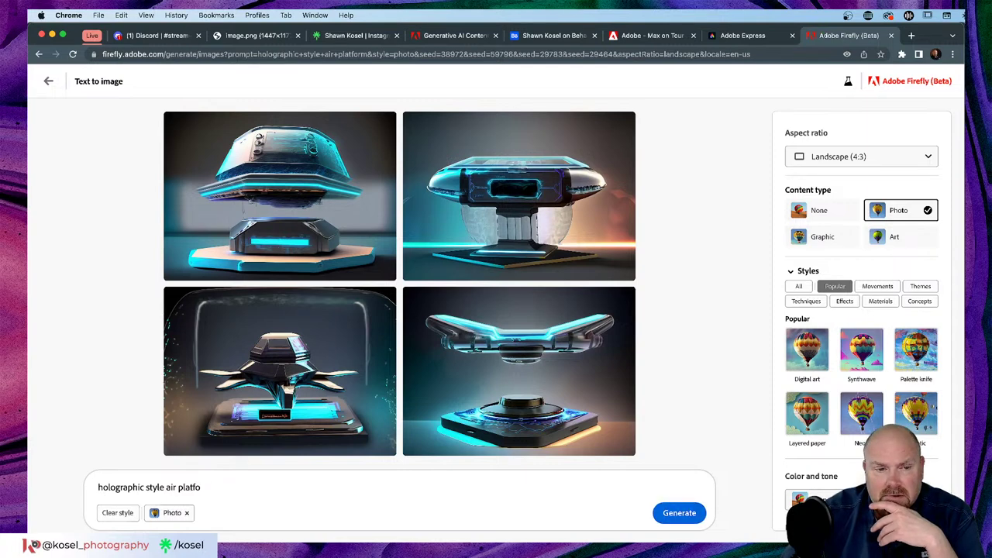
key(BackSpace)
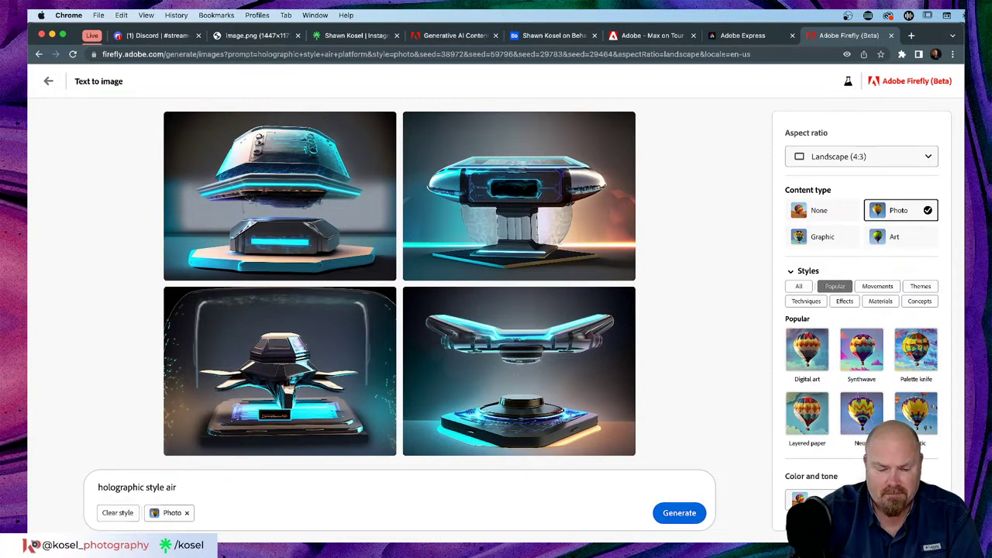
text(blanke)
text(t)
key(Return)
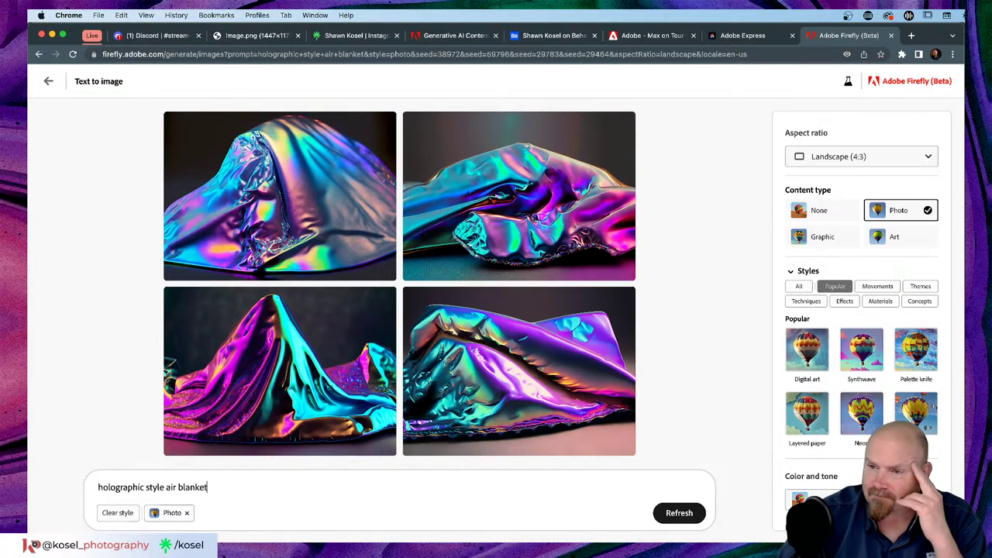
Replace "air blanket" with "flying carpet" in the prompt and generate images from "holographic style flying carpet"
click(211, 486)
key(BackSpace)
key(BackSpace)
key(BackSpace)
key(BackSpace)
key(BackSpace)
key(BackSpace)
key(BackSpace)
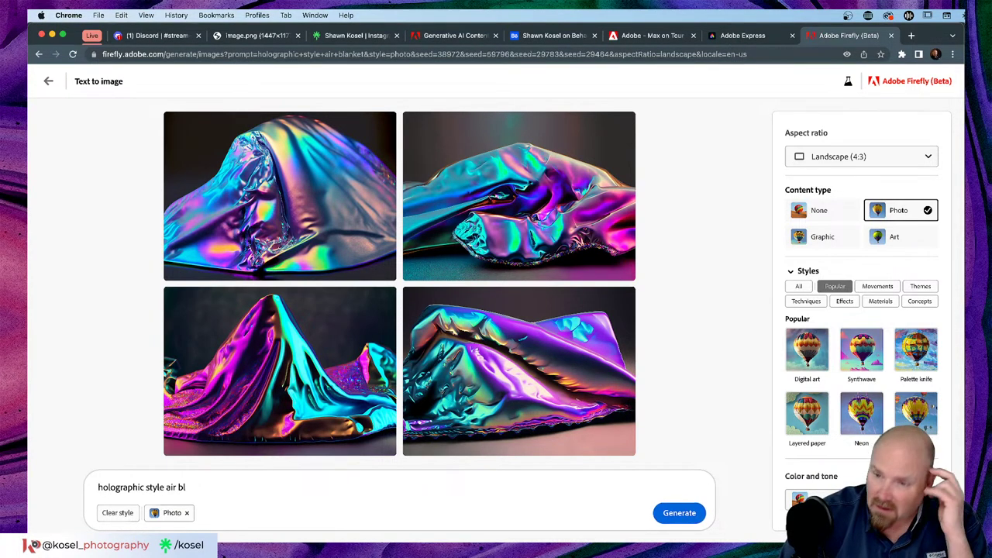
key(BackSpace)
key(BackSpace)
key(BackSpace)
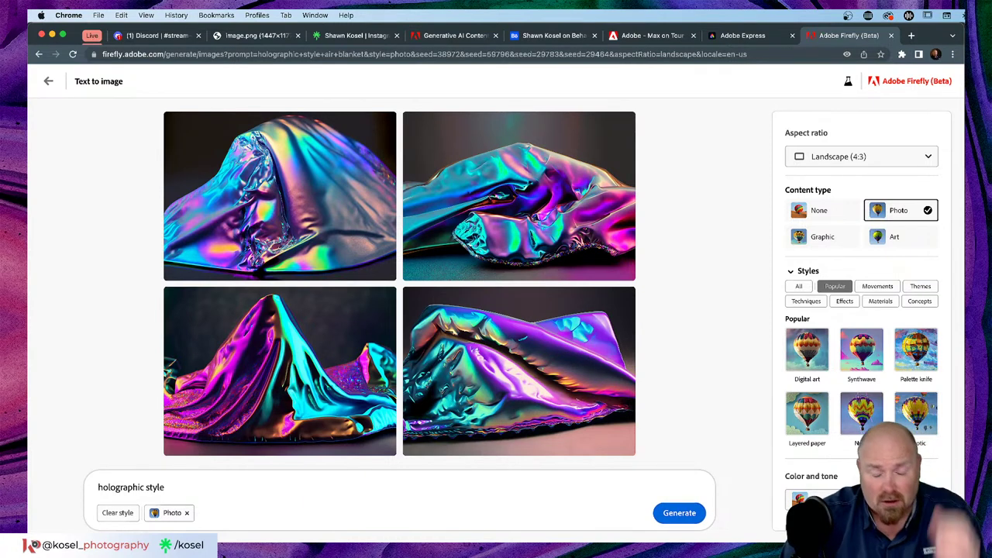
text(flying )
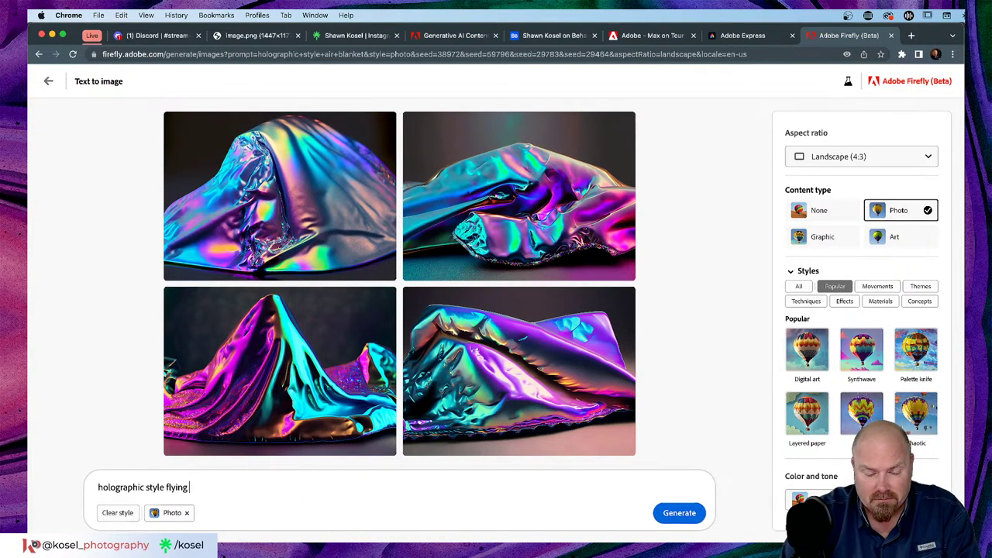
text(carpet)
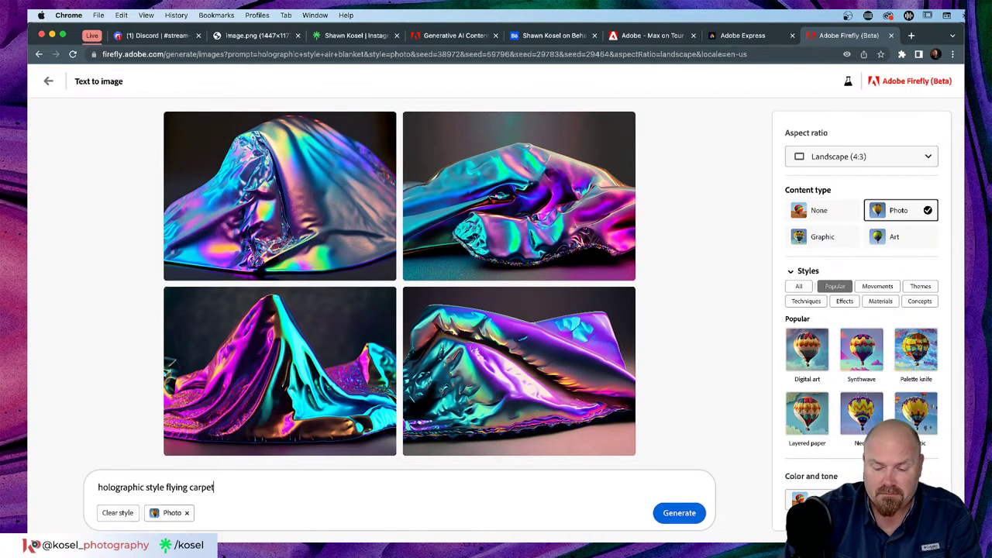
key(Return)
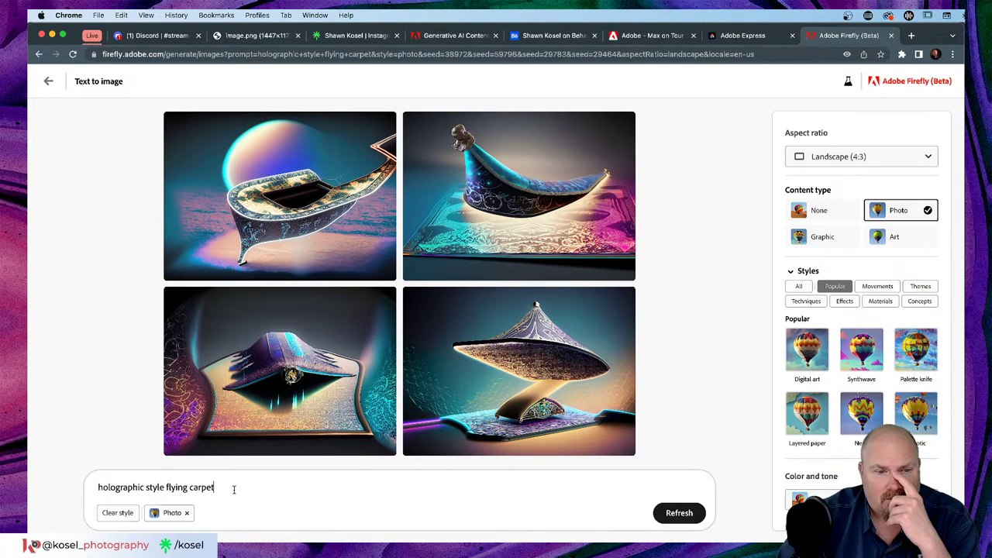
Switch to Illustrator to review the concept notes for the safety wearable, and return to Adobe Firefly in Chrome
drag(228, 488, 79, 482)
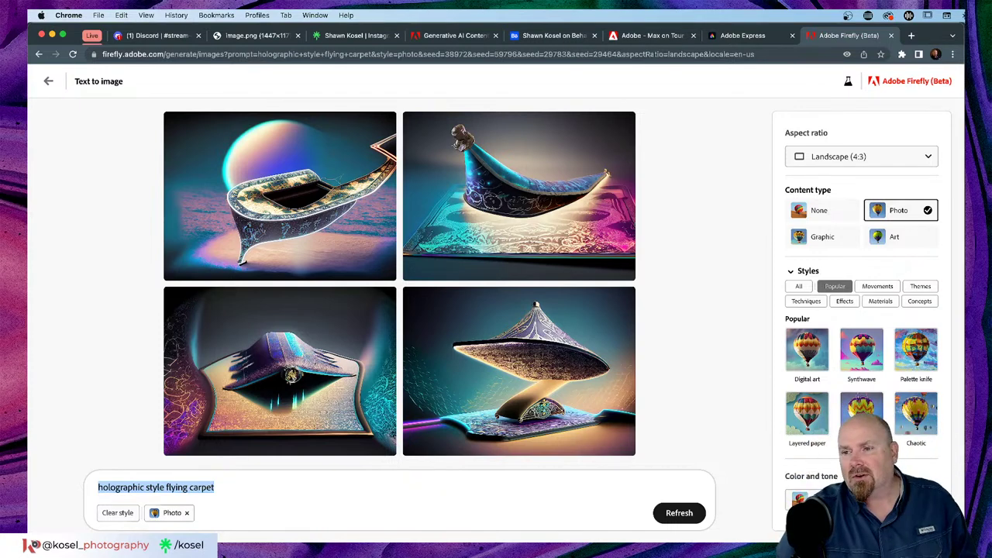
key(super+Tab)
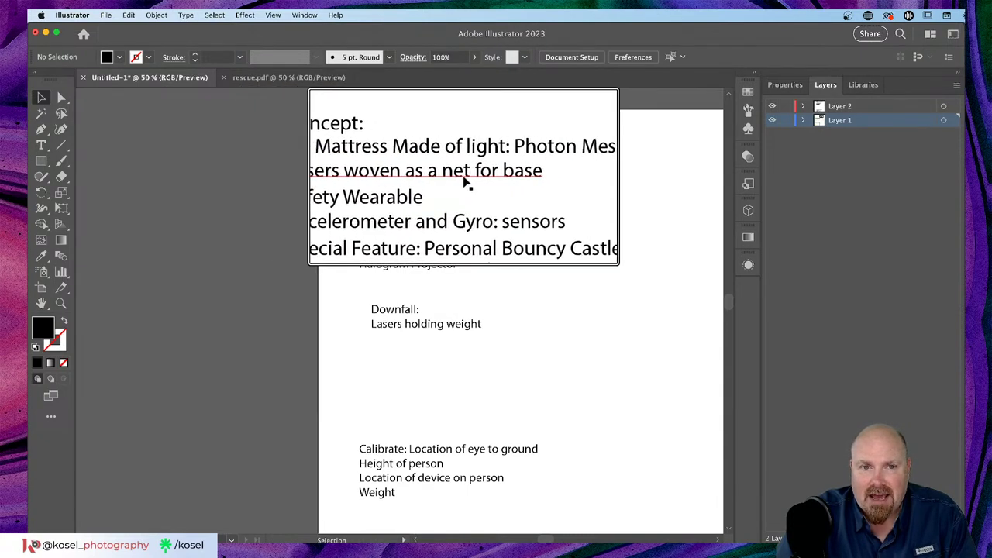
key(Escape)
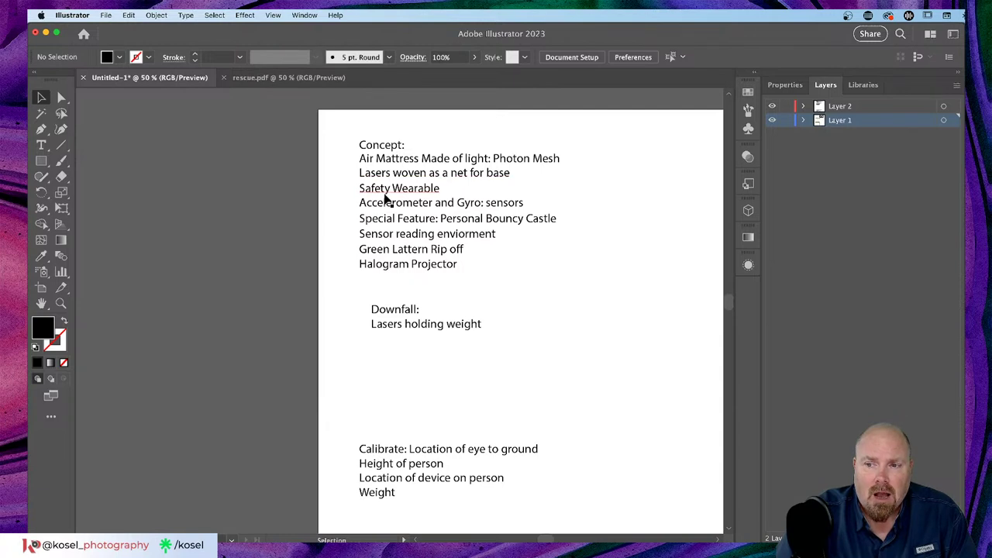
key(super+Tab)
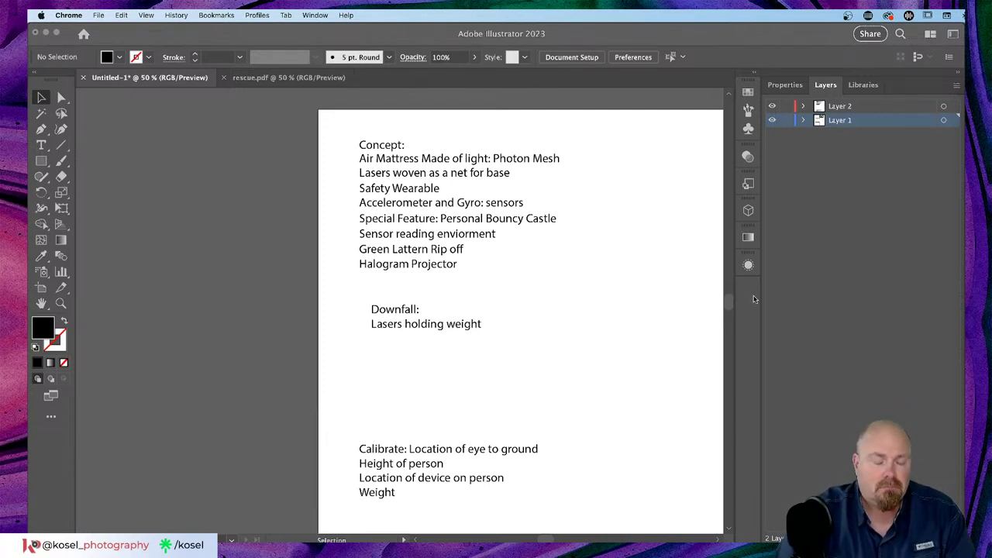
key(super+Tab)
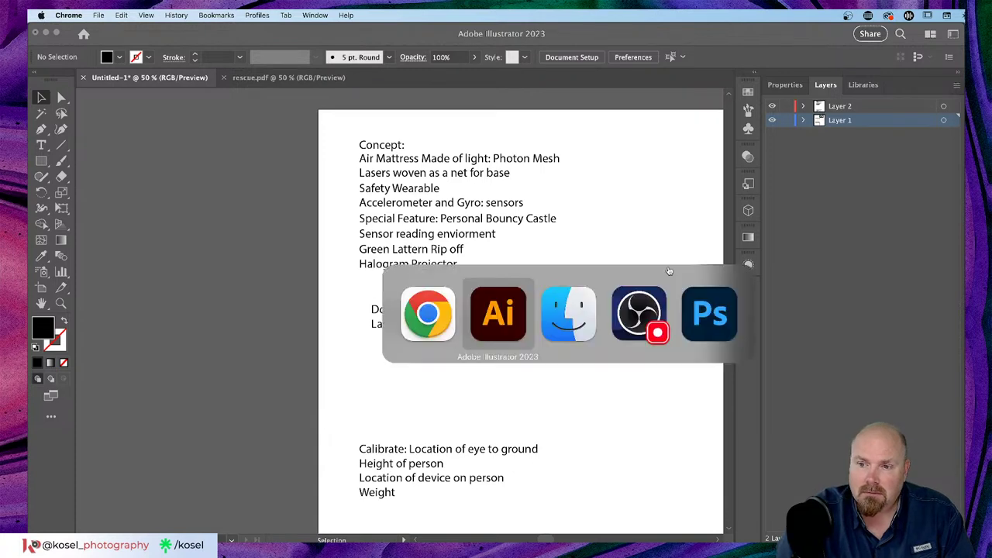
key(super+Tab)
key(super+Tab)
key(super+Tab)
key(super+Tab)
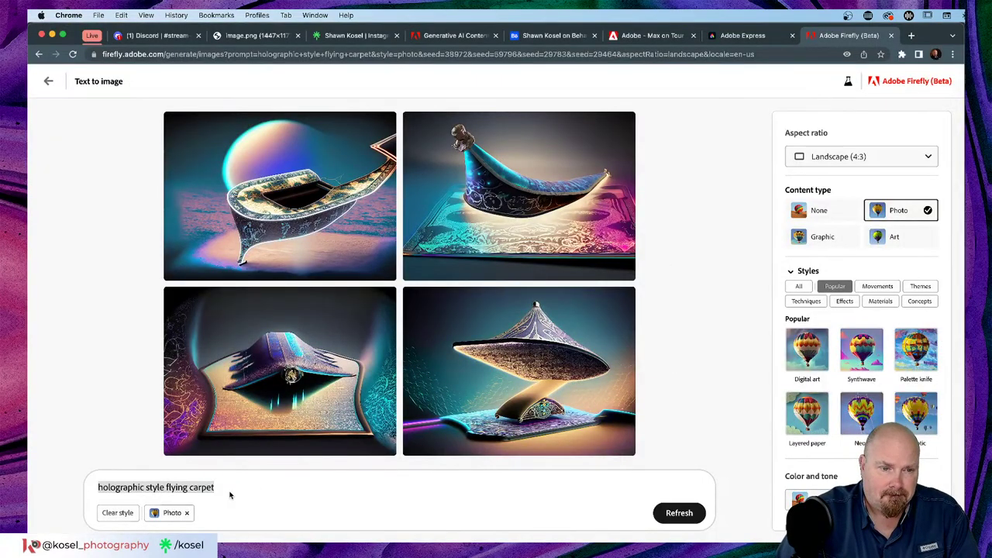
Replace the flying carpet prompt with "Holographic style bed made of interlocking spheres" and generate images
triple_click(222, 487)
text(Holographic style bed made of interlocking spheres)
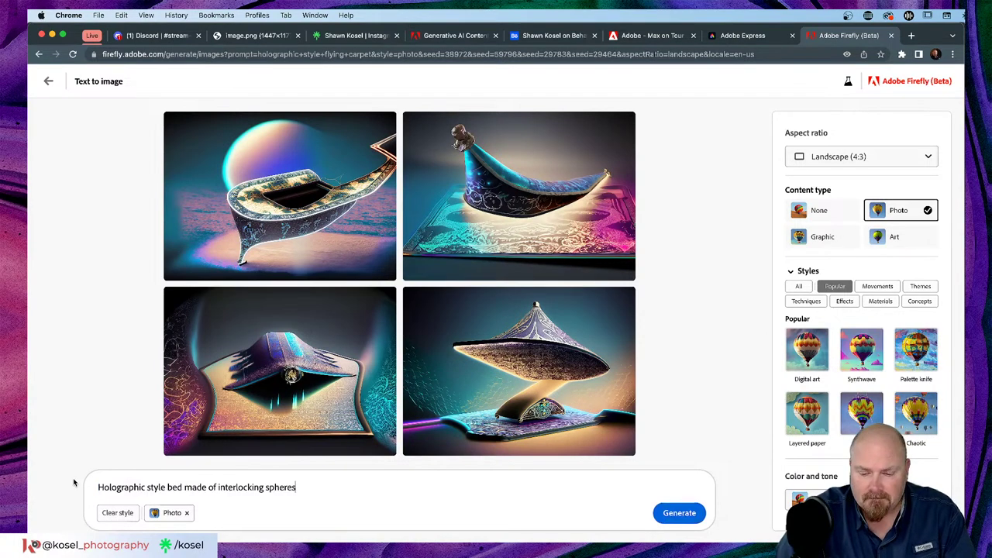
key(Return)
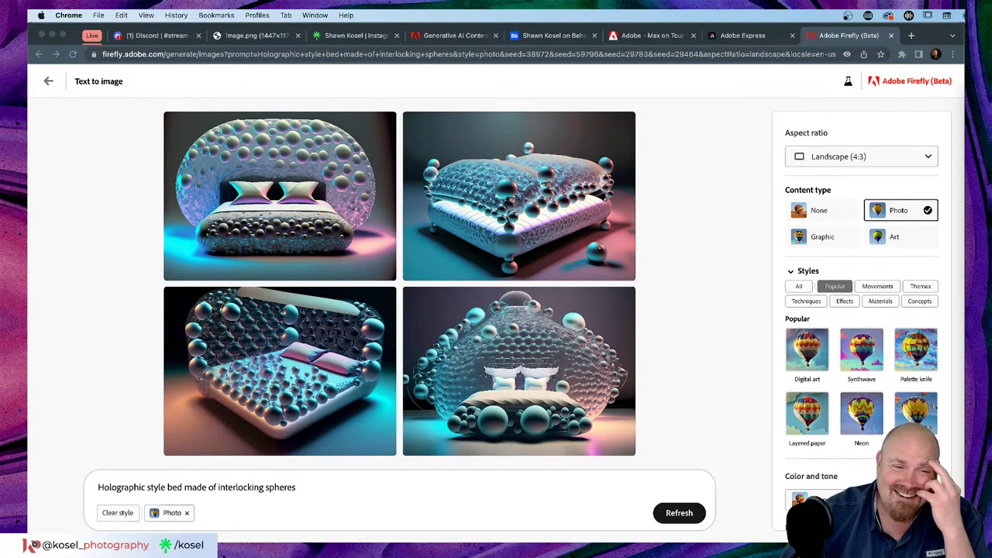
Replace the bed prompt with "Holographic laser woven blanket" and generate images
drag(307, 487, 88, 482)
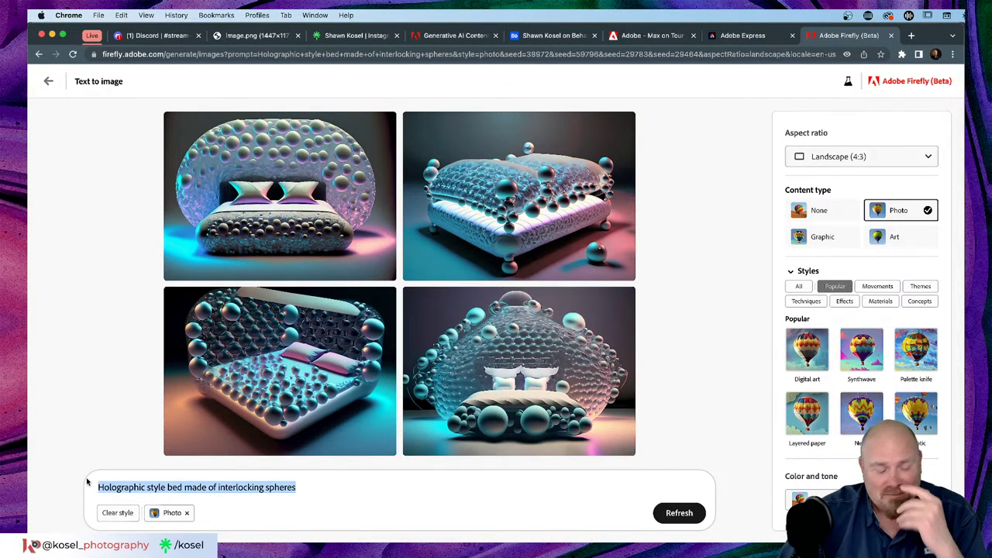
text(Lase)
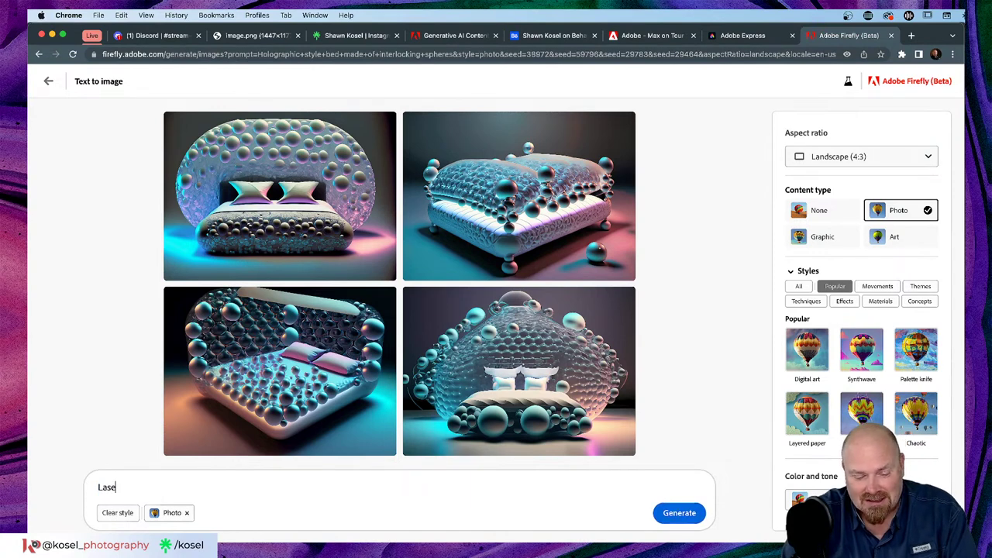
text(r)
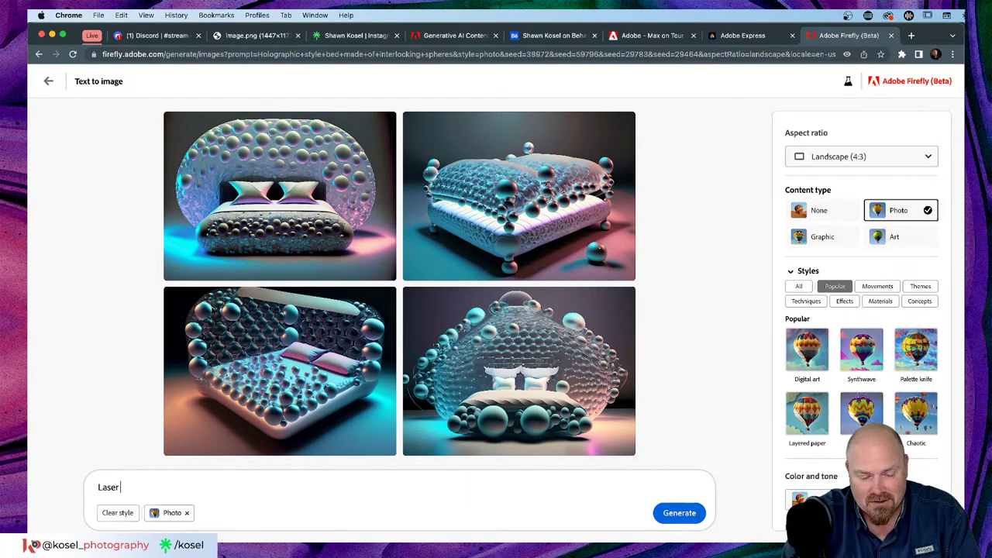
key(BackSpace)
key(BackSpace)
key(BackSpace)
key(BackSpace)
key(BackSpace)
key(BackSpace)
text(H)
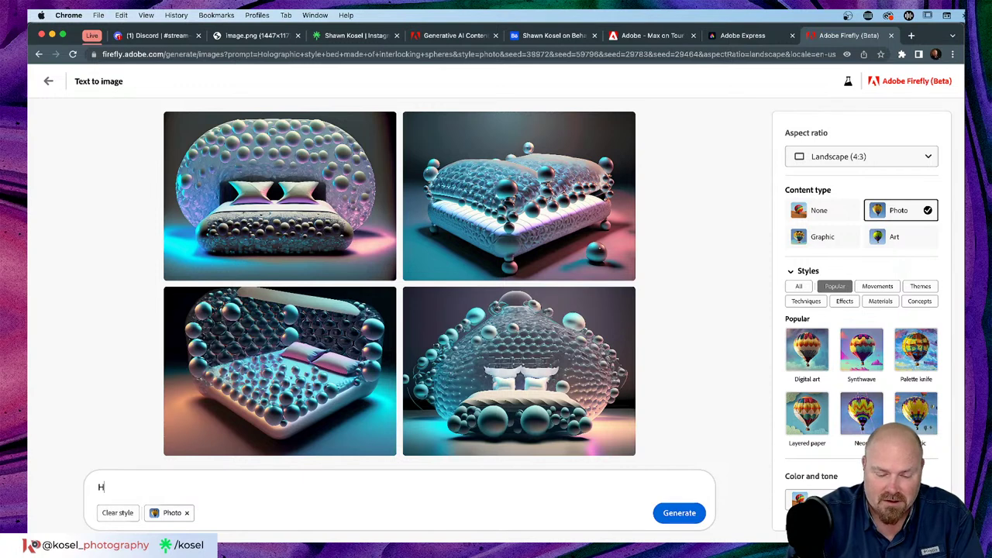
text(olograp)
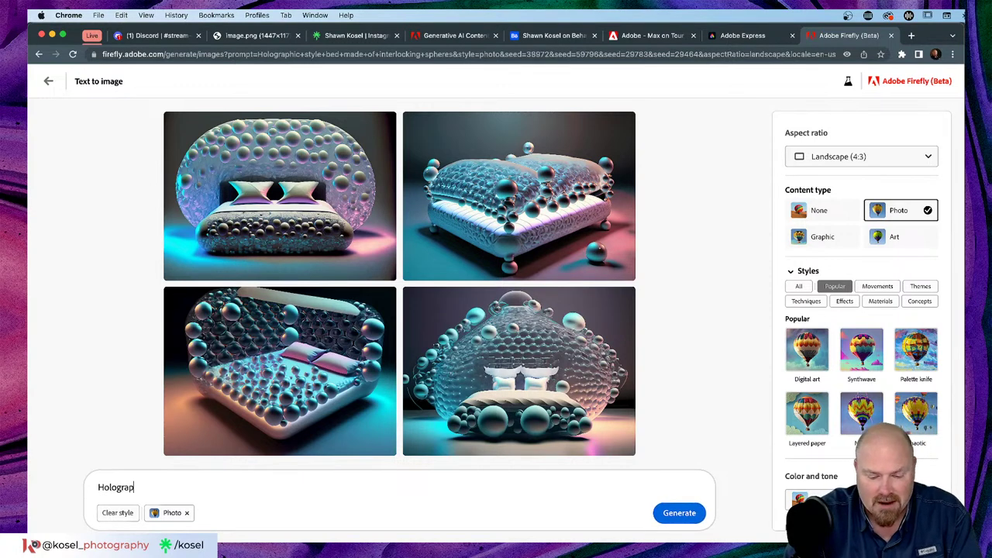
text(hic )
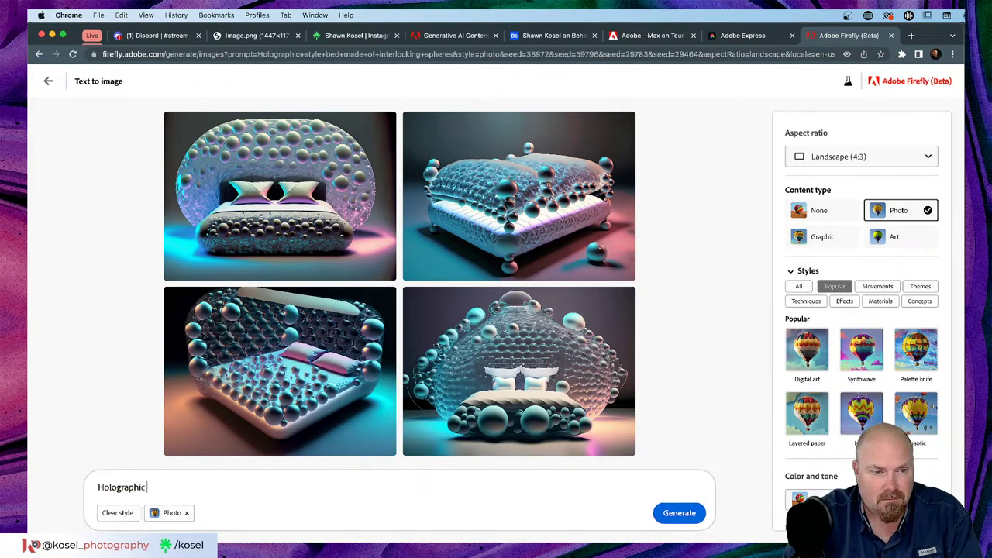
text(lase)
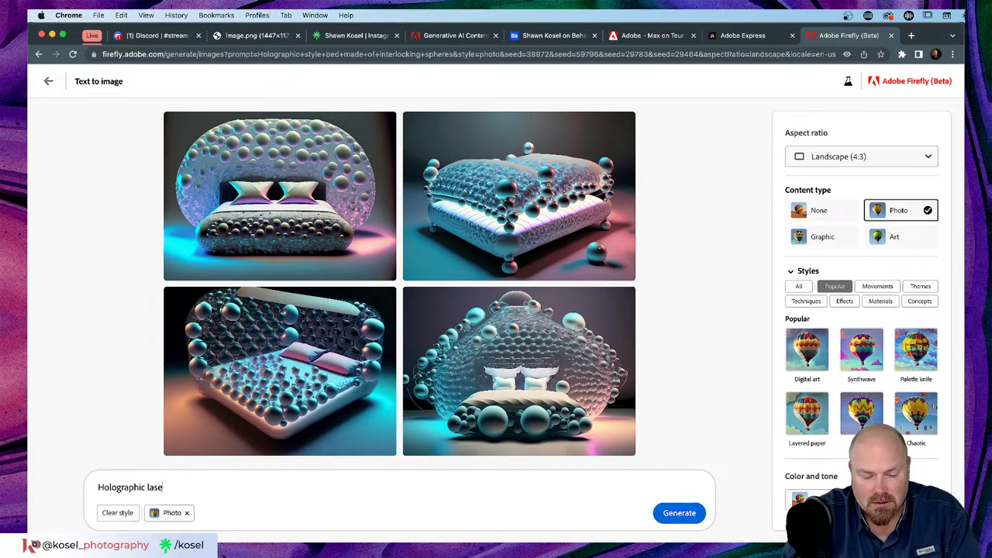
text(r woven)
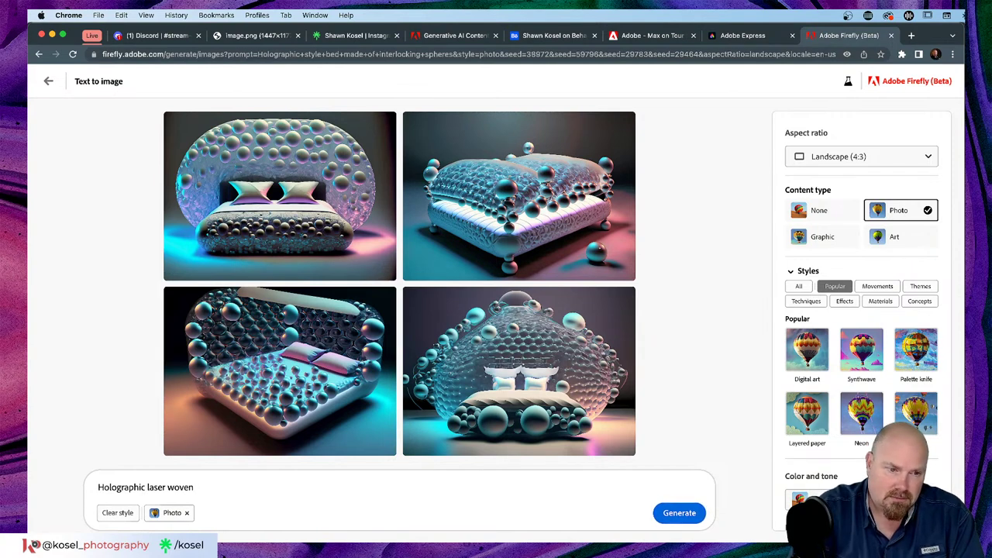
text(blanket)
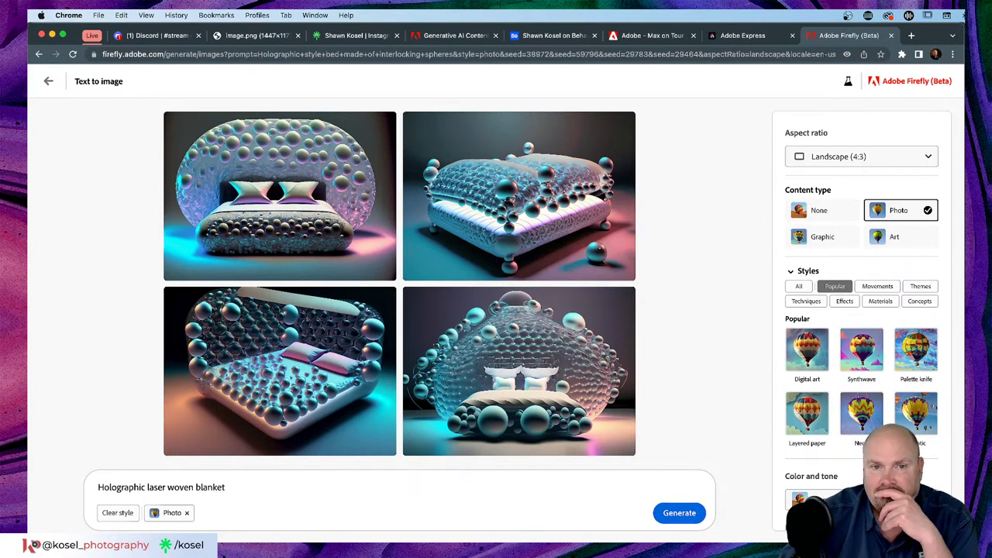
click(692, 511)
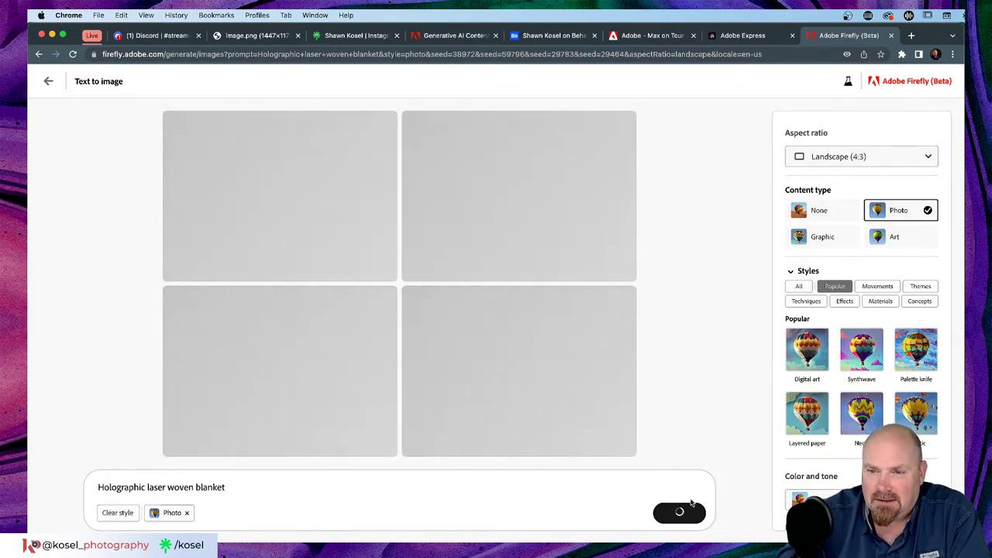
Browse the Movements, Themes and Techniques style categories for the blanket images
click(883, 289)
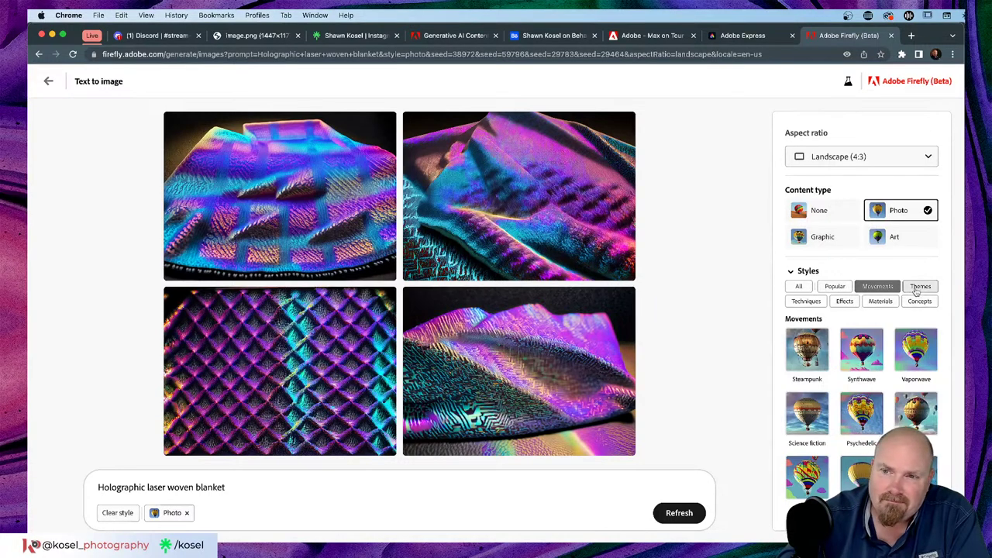
click(918, 286)
scroll(915, 288, down, 2)
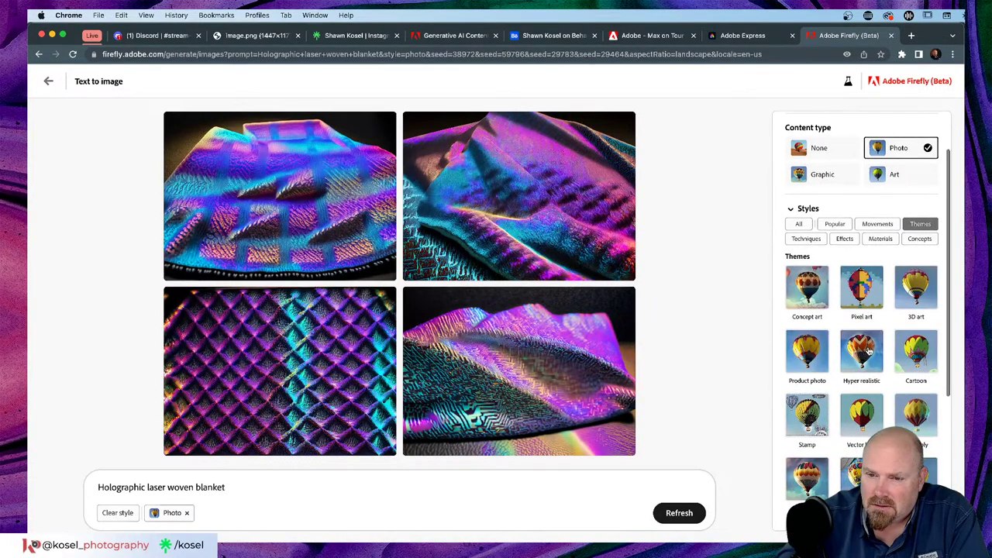
click(814, 239)
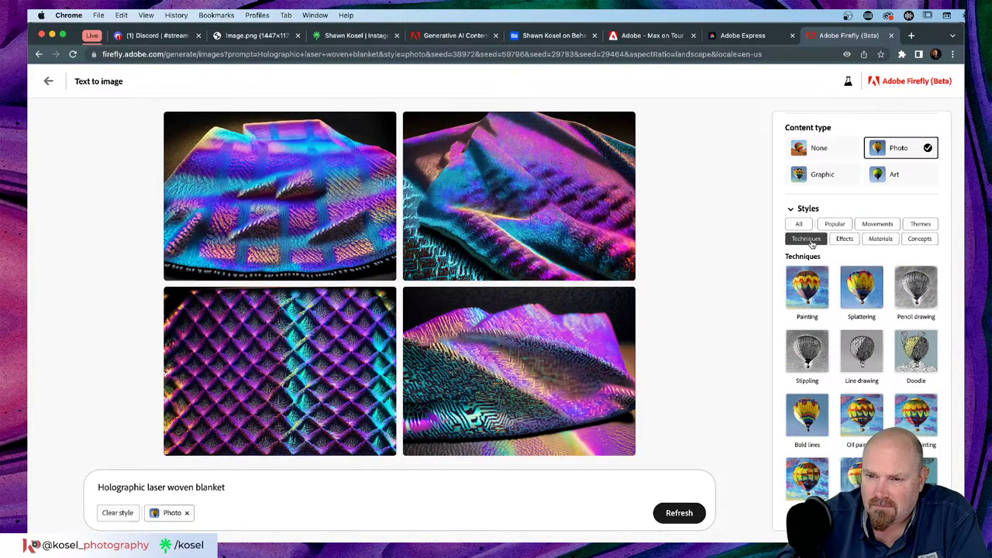
scroll(812, 243, down, 3)
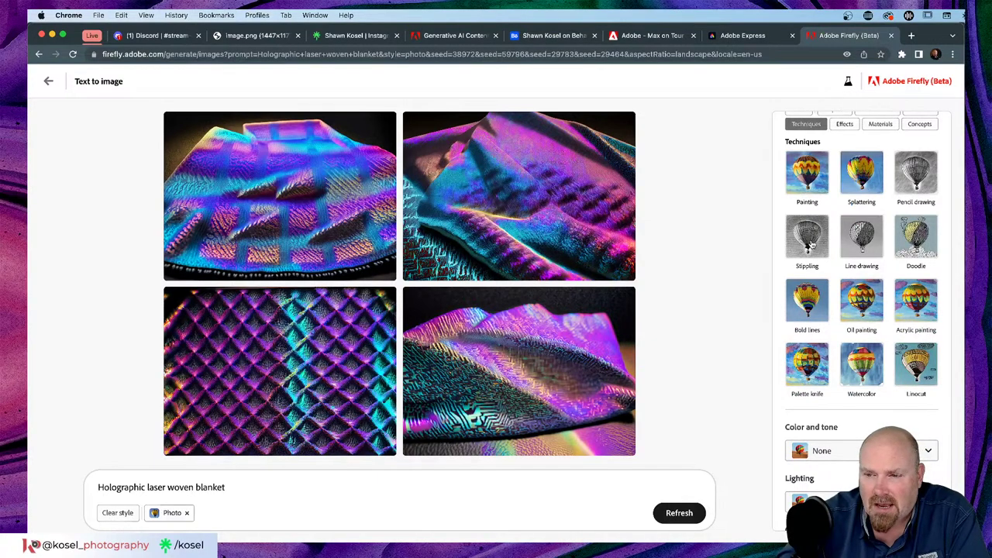
scroll(811, 245, down, 1)
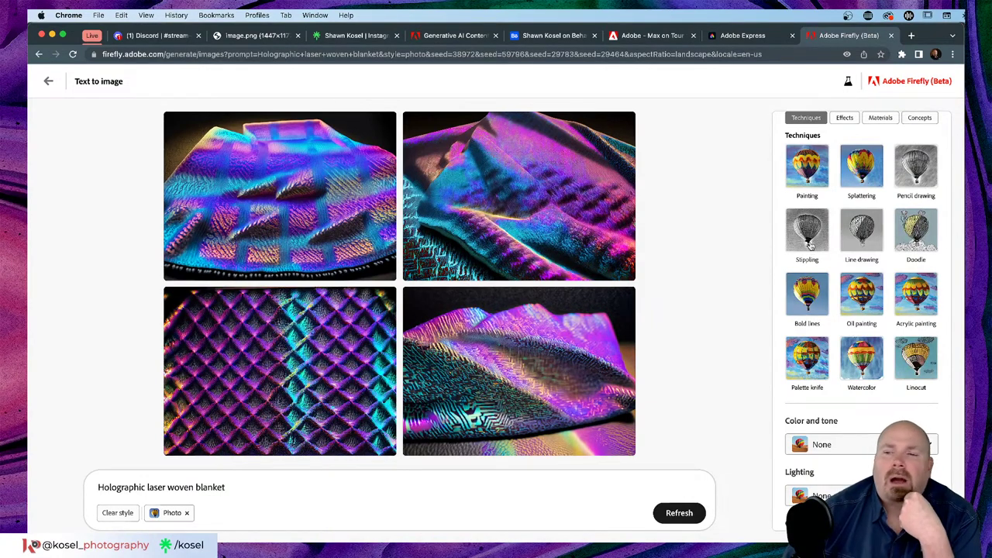
Switch to the Discord stream-chat channel and view the two most recently shared device images at full size
click(139, 31)
scroll(656, 248, down, 5)
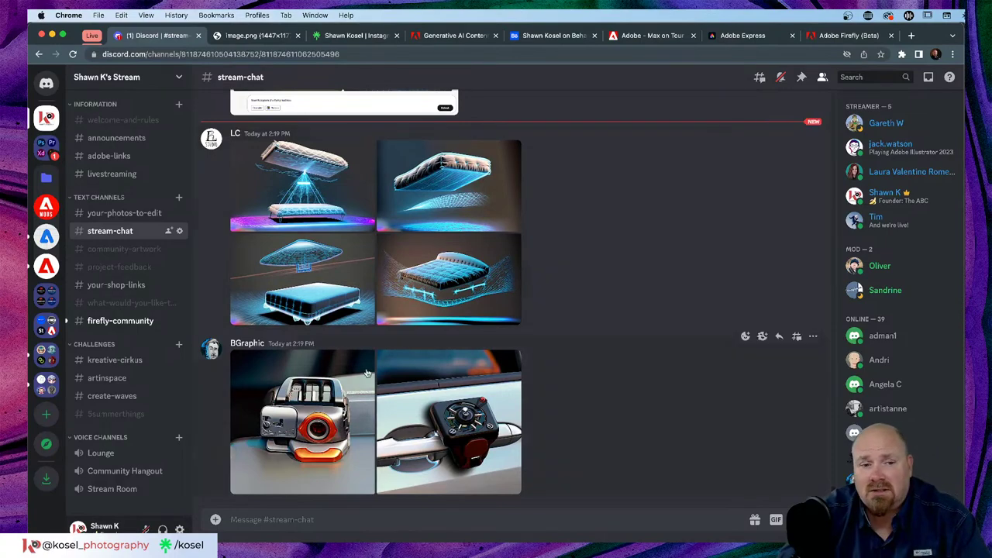
click(323, 393)
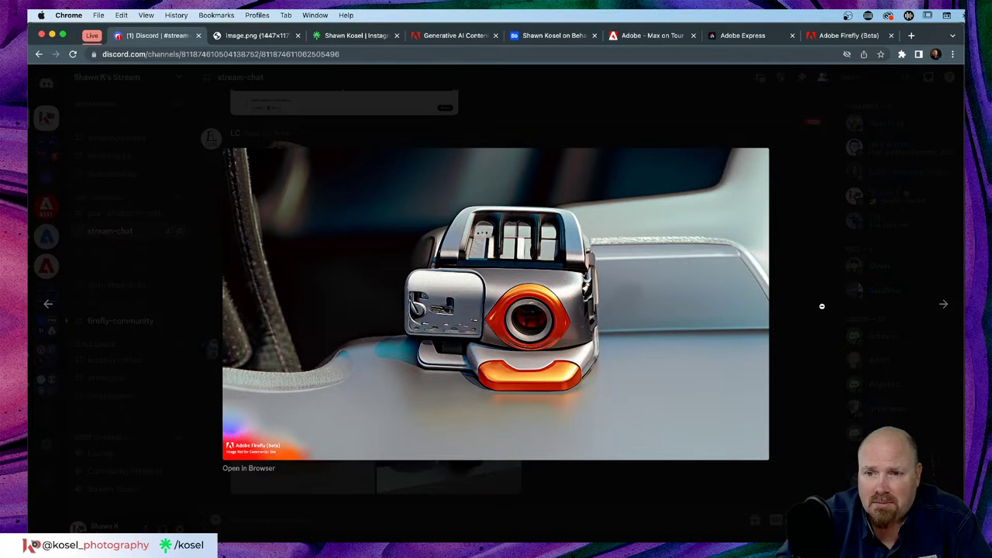
click(941, 305)
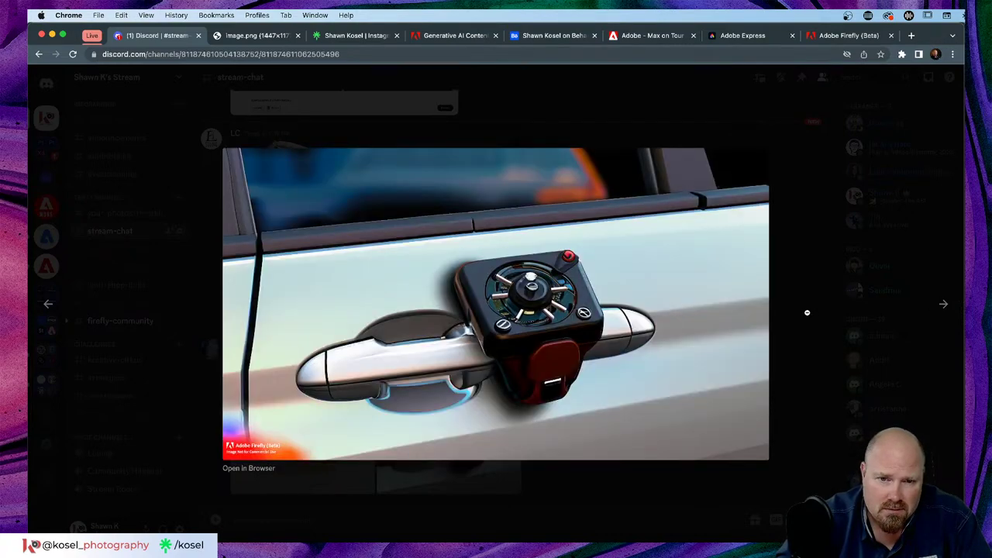
click(806, 312)
Review the earlier stream-chat posts, view the helicopter basket stretcher image at full size, and return to Adobe Firefly
scroll(624, 328, up, 8)
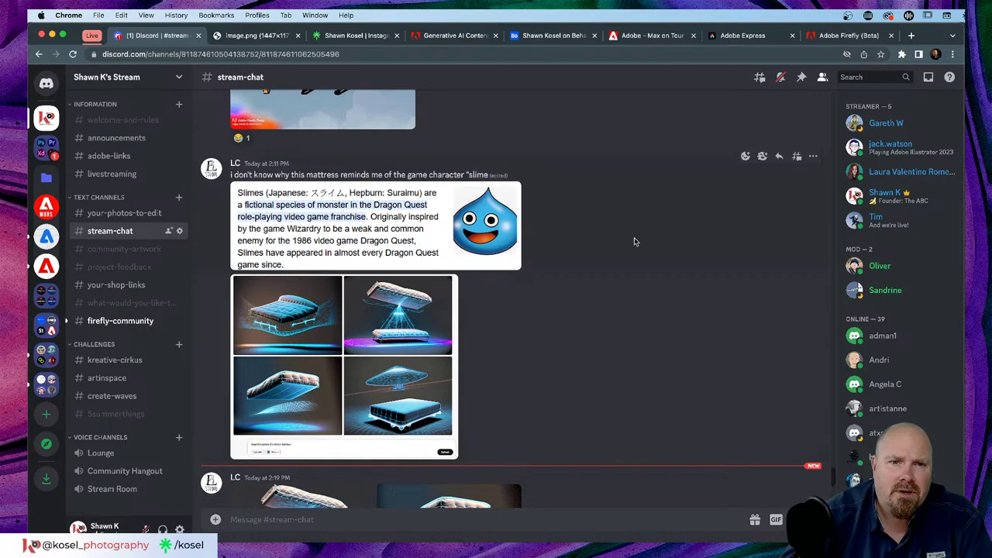
scroll(635, 241, up, 3)
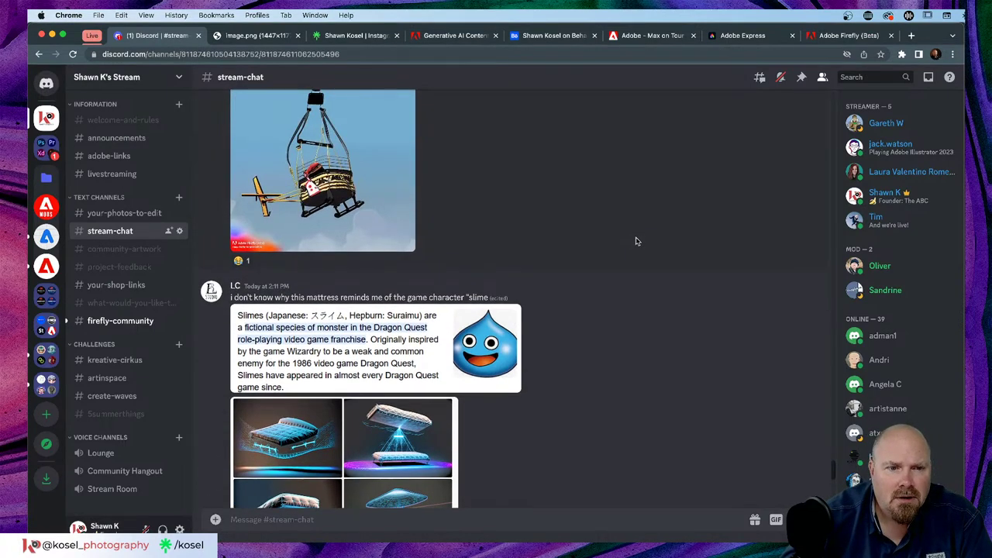
scroll(635, 241, up, 4)
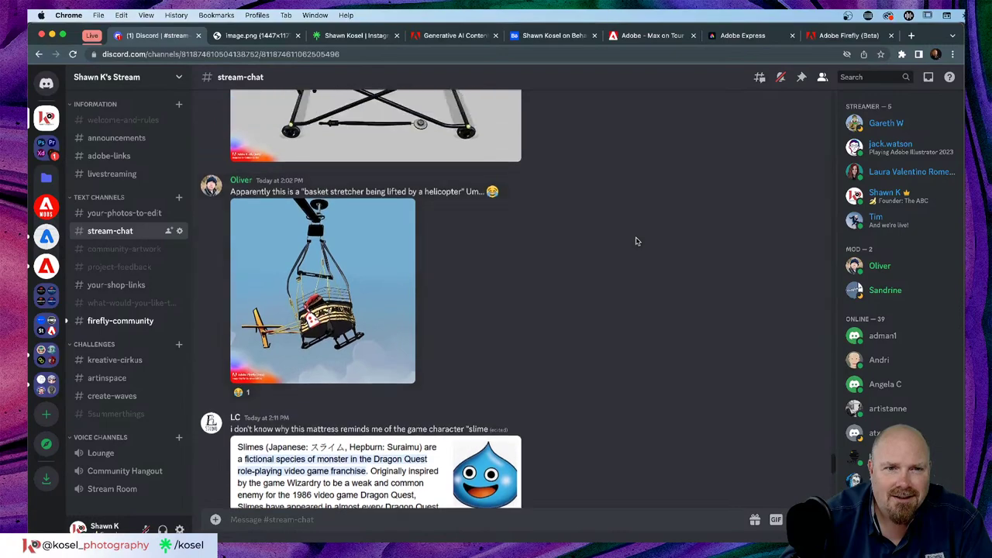
scroll(635, 241, down, 3)
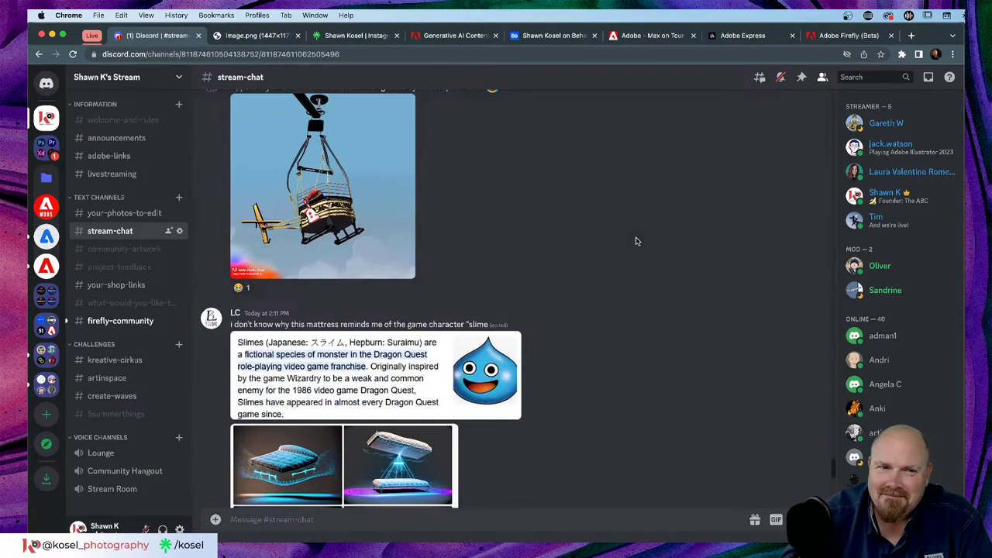
click(356, 242)
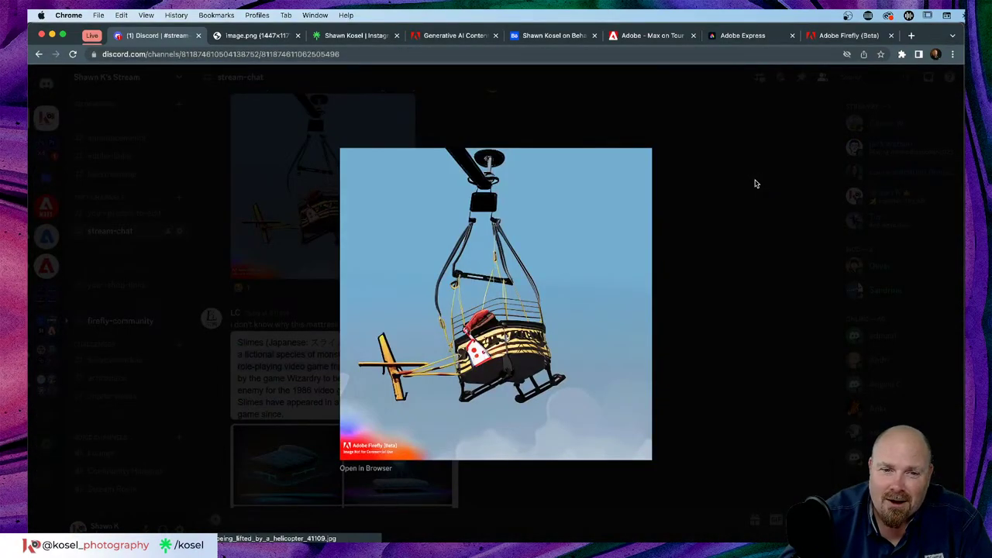
click(755, 183)
scroll(623, 208, down, 5)
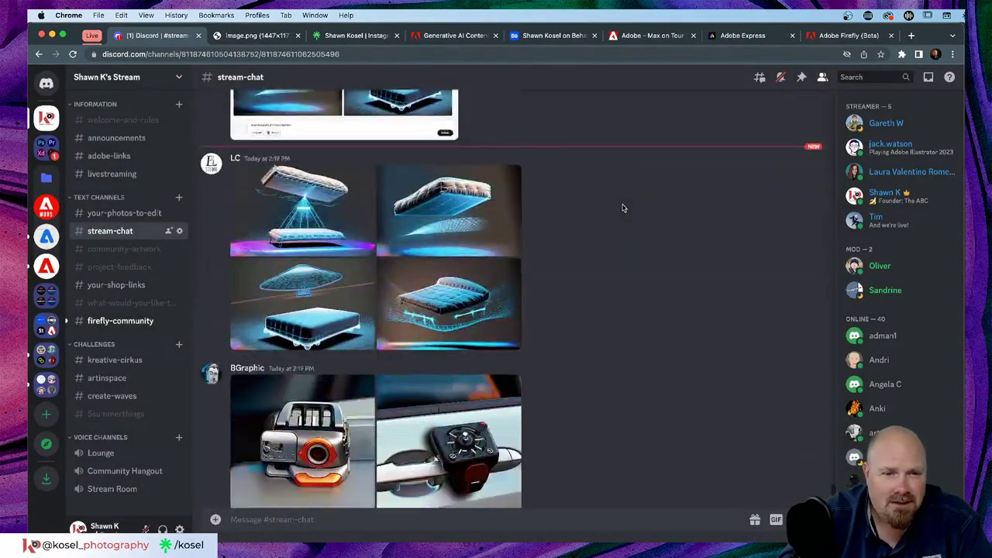
click(856, 35)
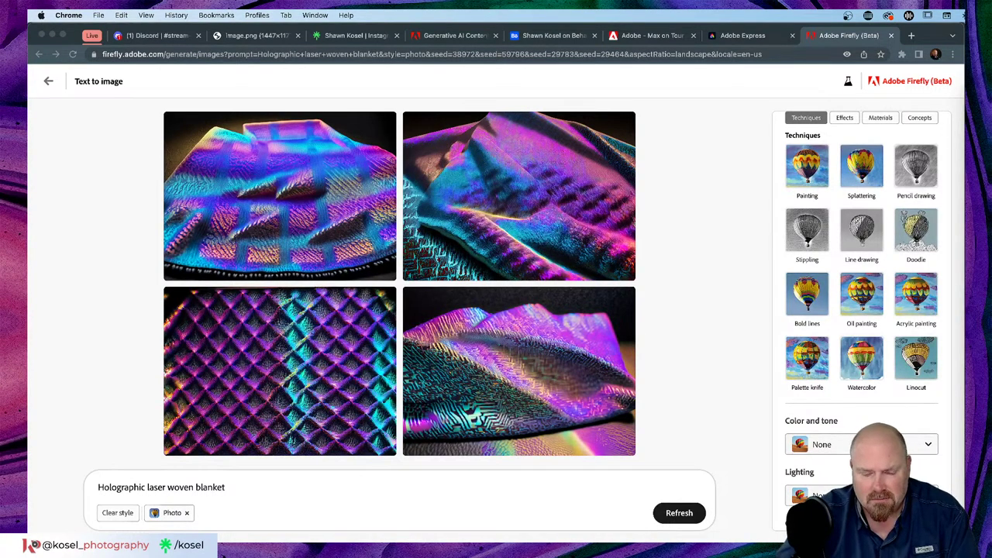
Try generating images from the prompt "explore slime mold concept" in place of the blanket prompt
drag(236, 488, 77, 485)
text(explore slime mold concept)
key(Return)
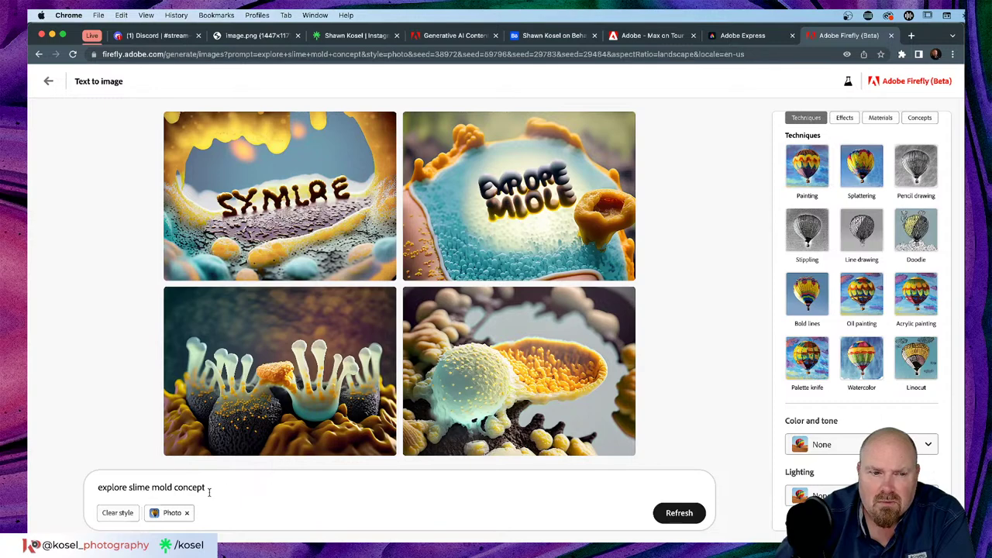
drag(206, 488, 90, 490)
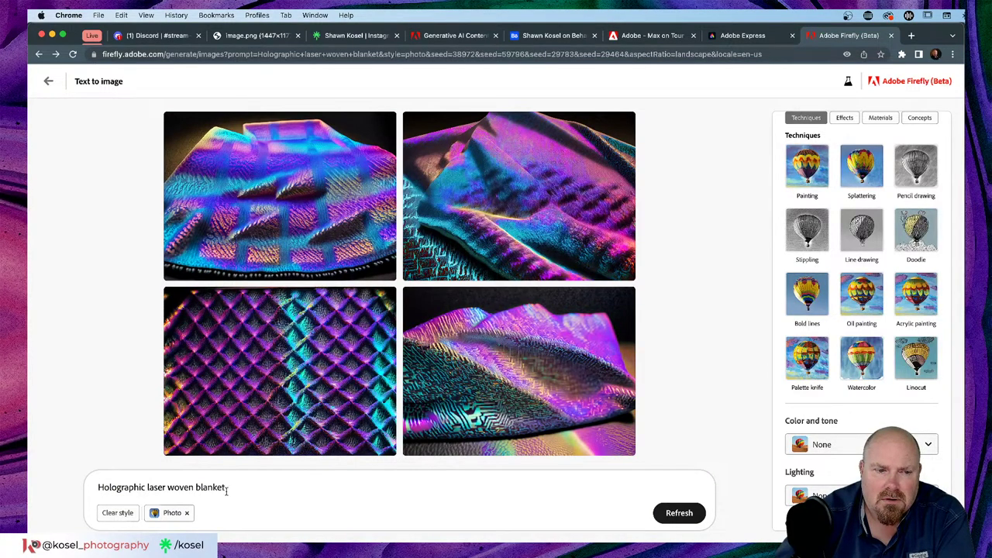
Change the prompt to "Holographic woven laser beams mesh platform" and generate new images
drag(226, 488, 169, 488)
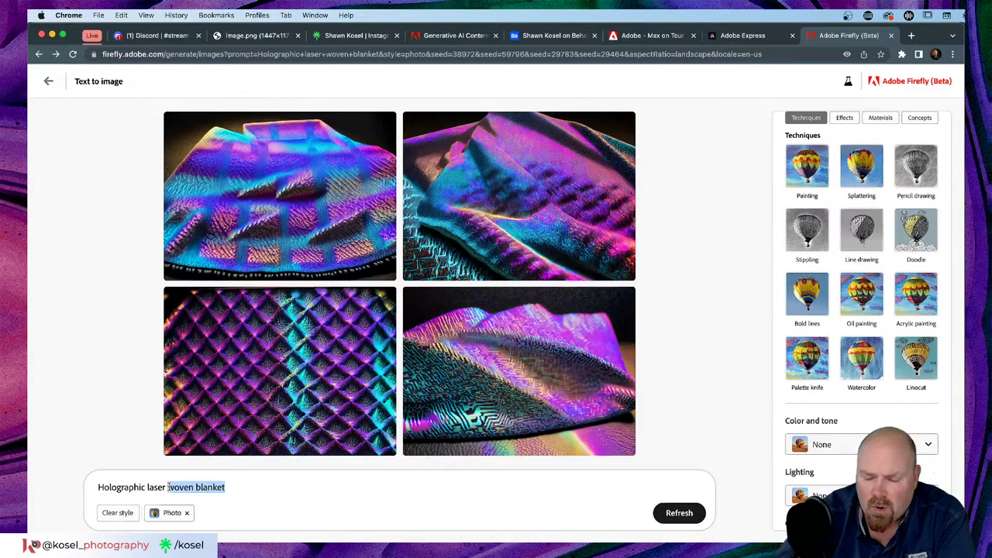
key(BackSpace)
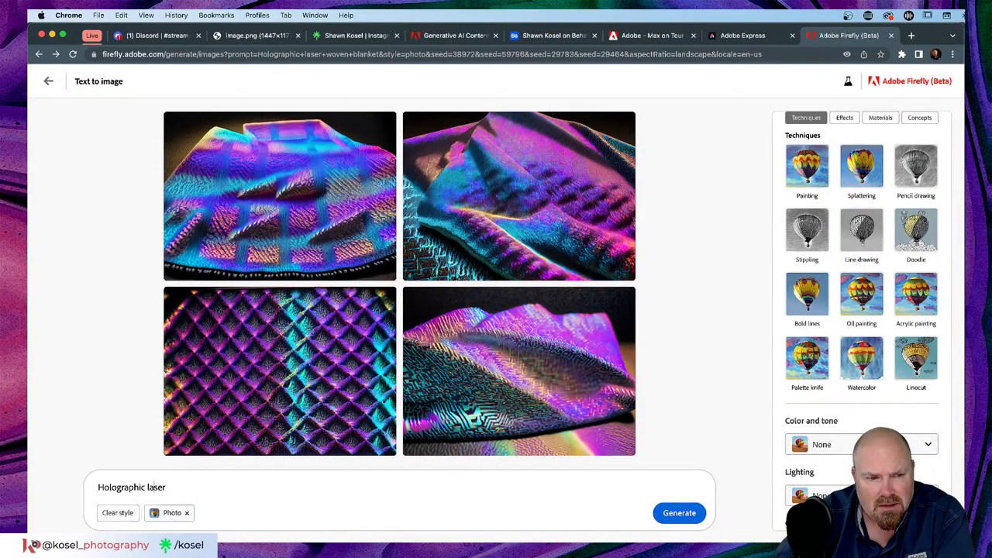
click(147, 487)
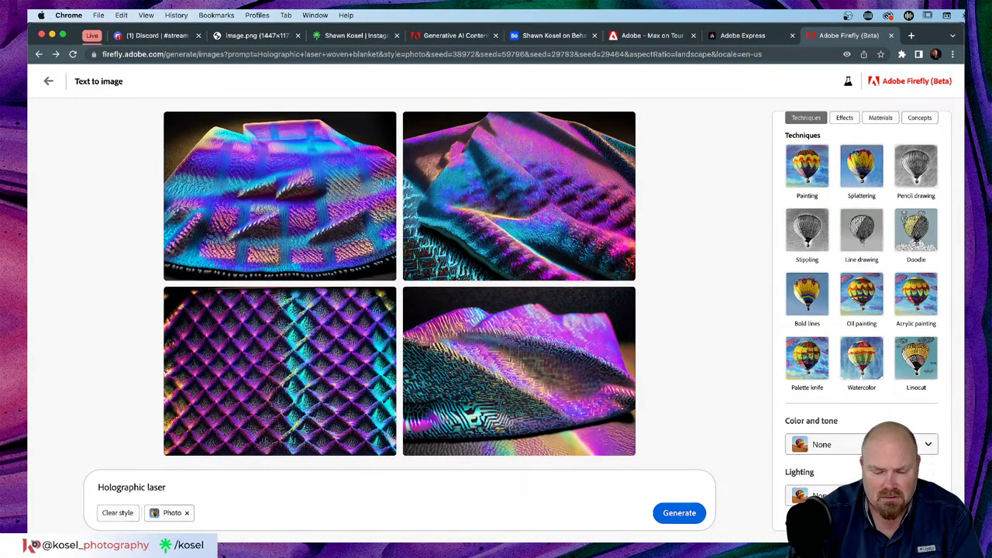
text(woven)
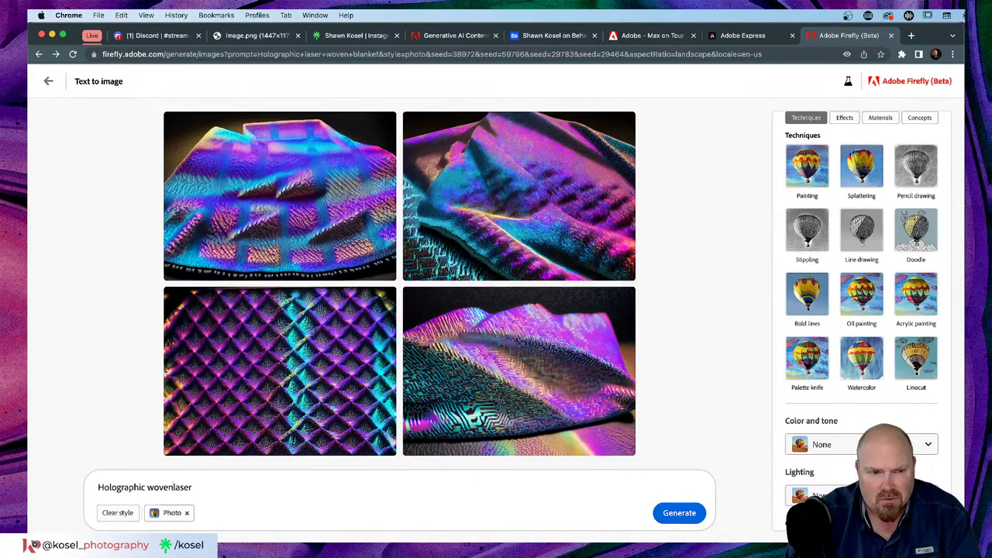
click(219, 490)
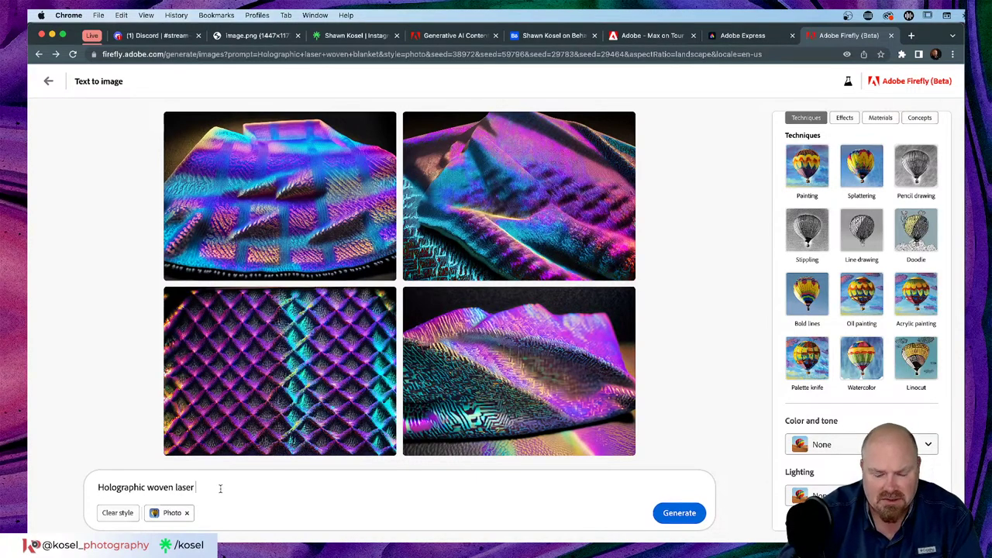
text(bee)
key(BackSpace)
text(ams)
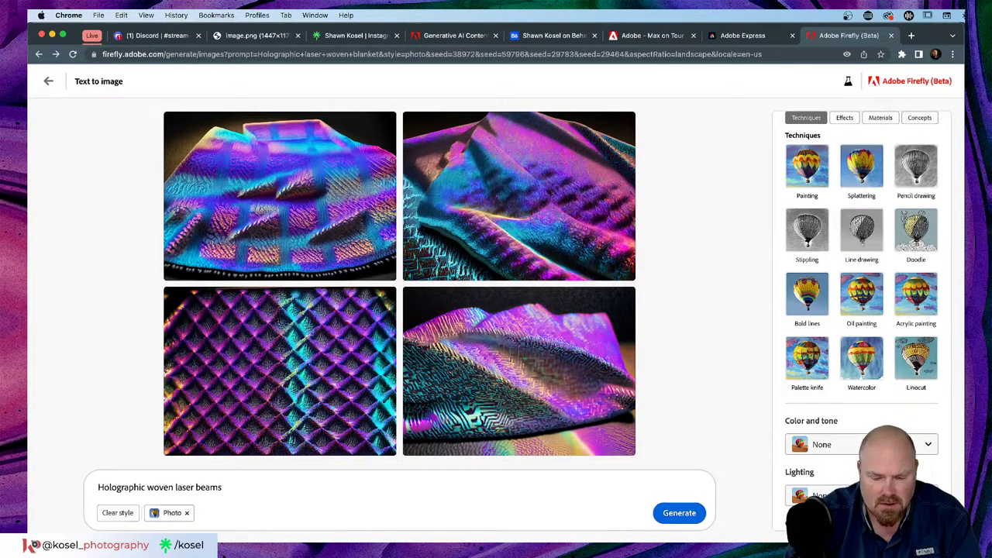
text( mesh)
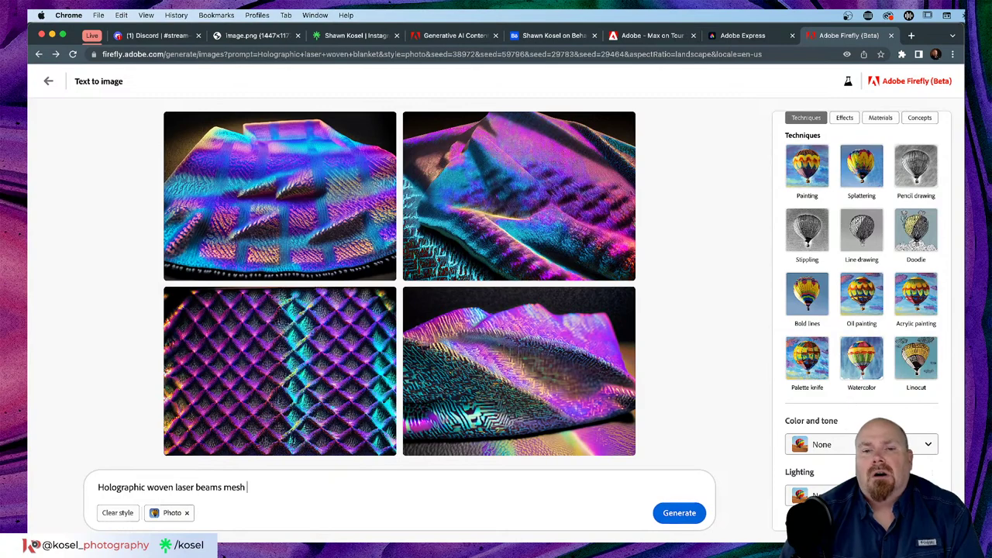
text(p)
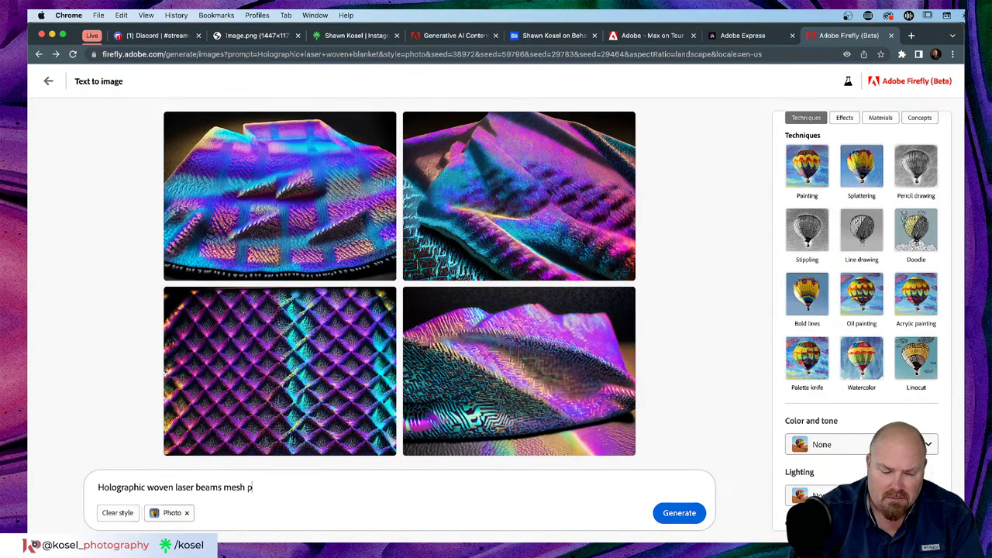
text(latform)
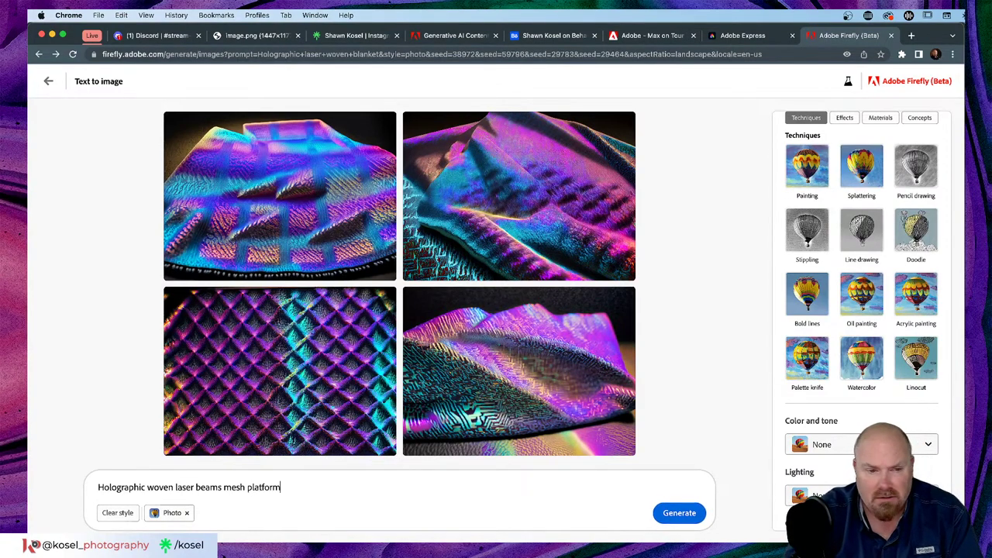
click(679, 515)
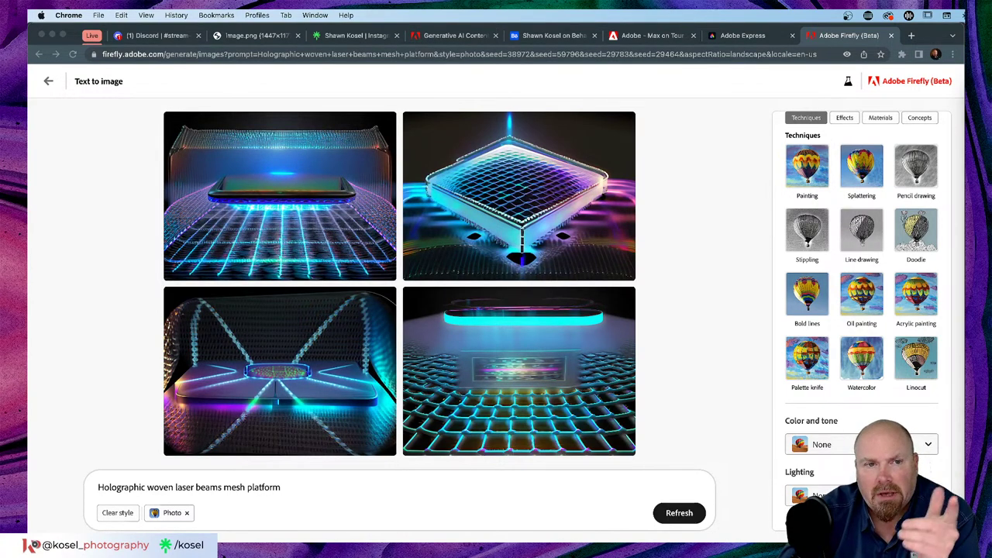
View the glowing grid-floor image at full size, and download the image of the raised square mesh platform
click(510, 420)
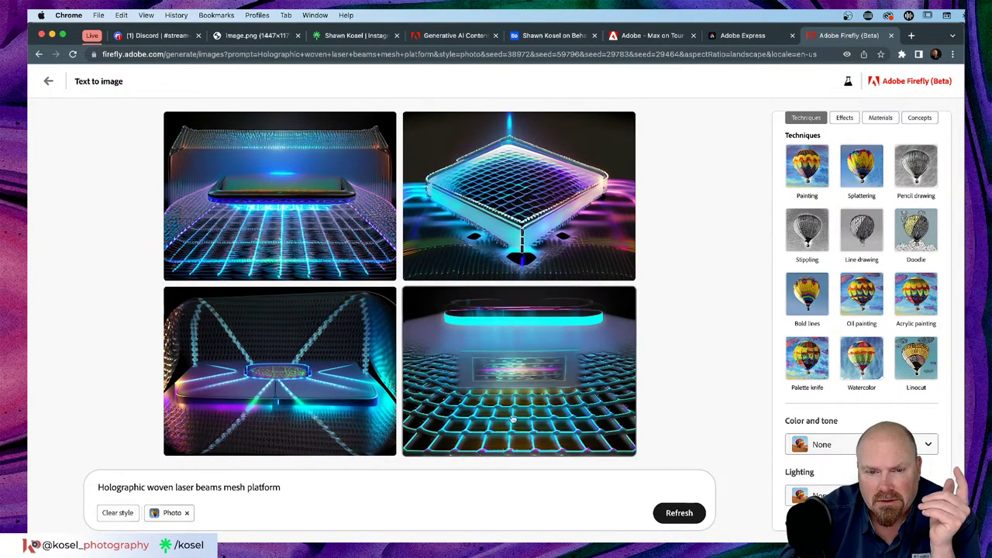
click(517, 418)
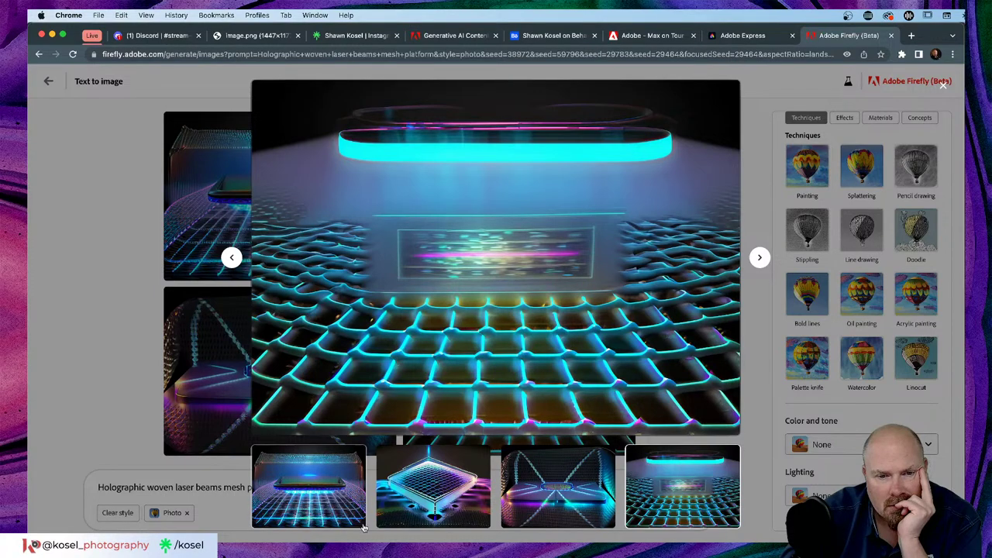
click(423, 493)
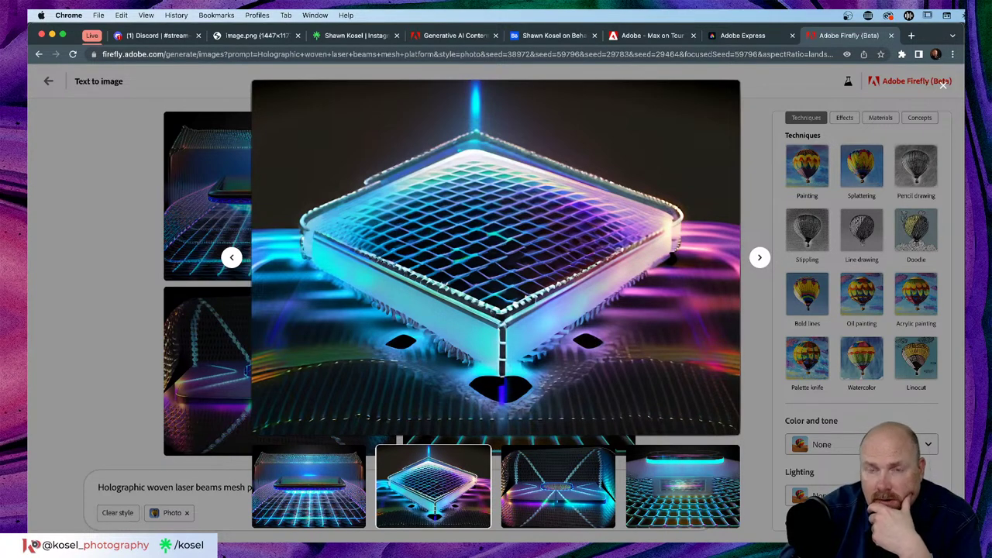
click(707, 92)
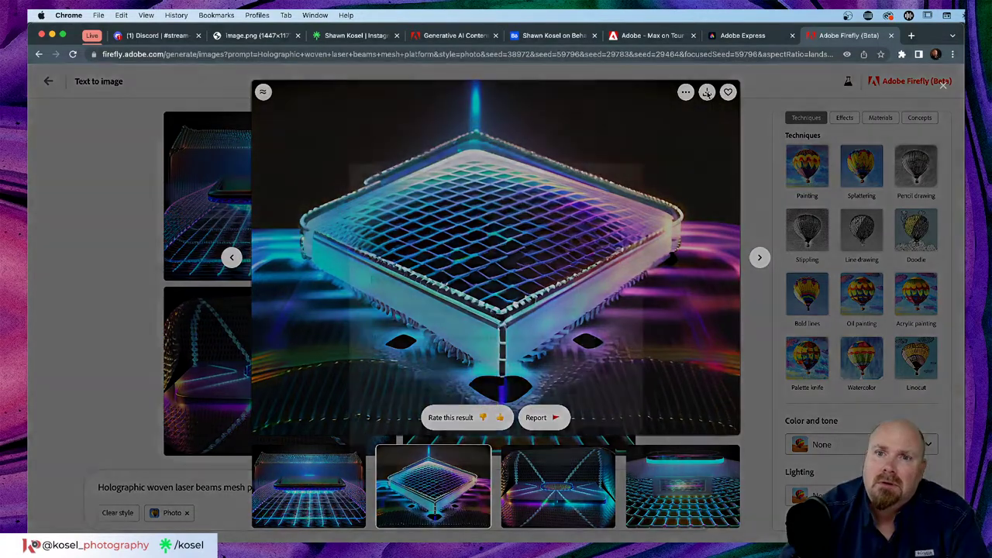
click(596, 427)
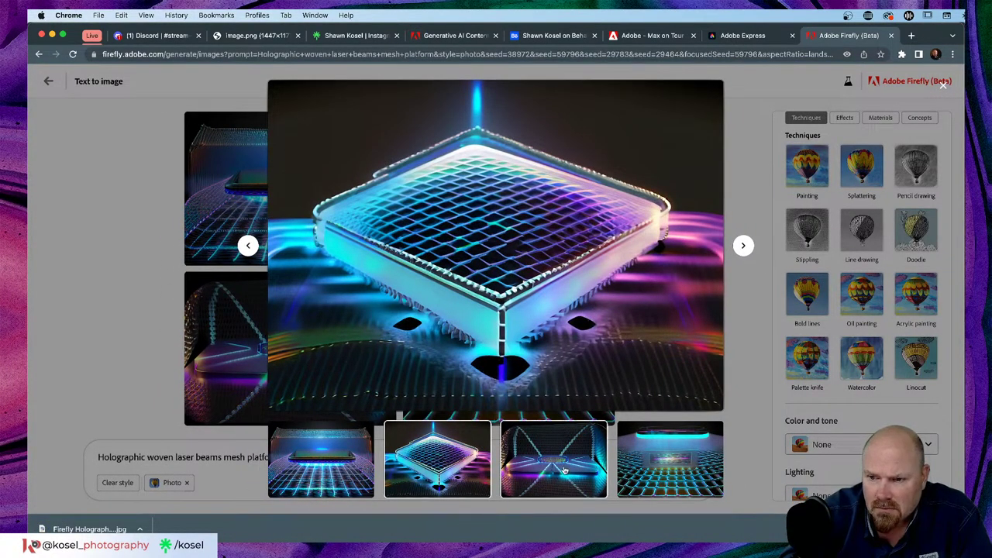
Compare the other mesh platform results at full size, return to the square platform image, and close the enlarged view
click(564, 469)
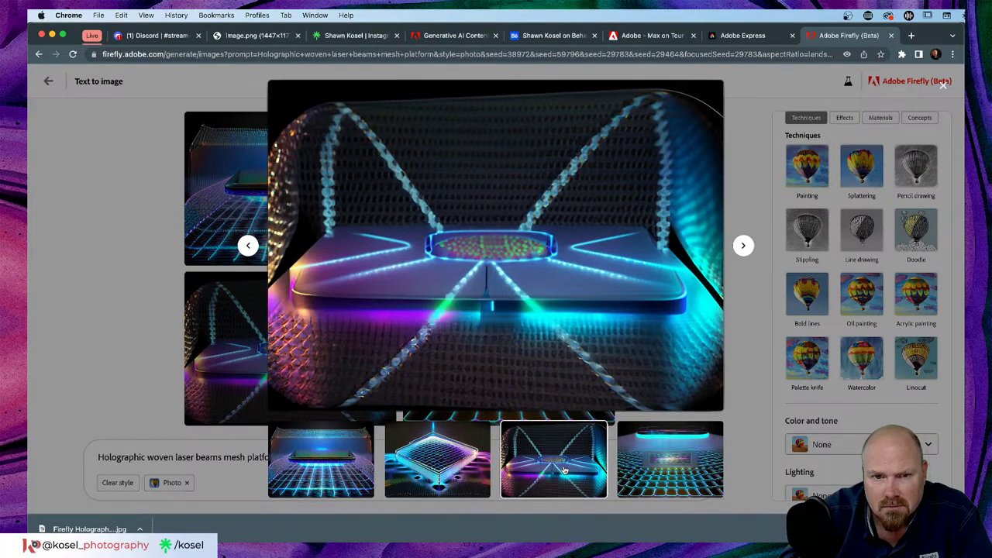
click(702, 462)
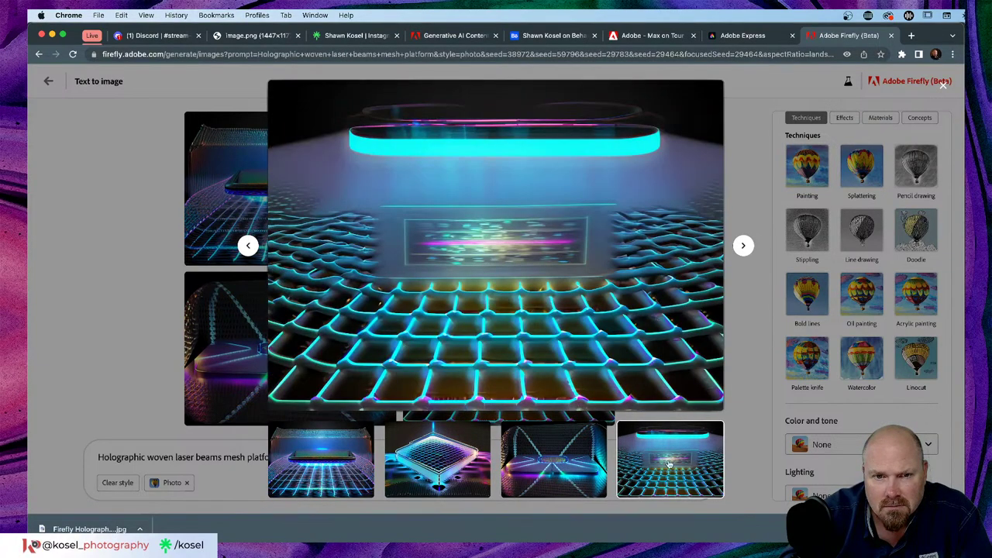
click(306, 470)
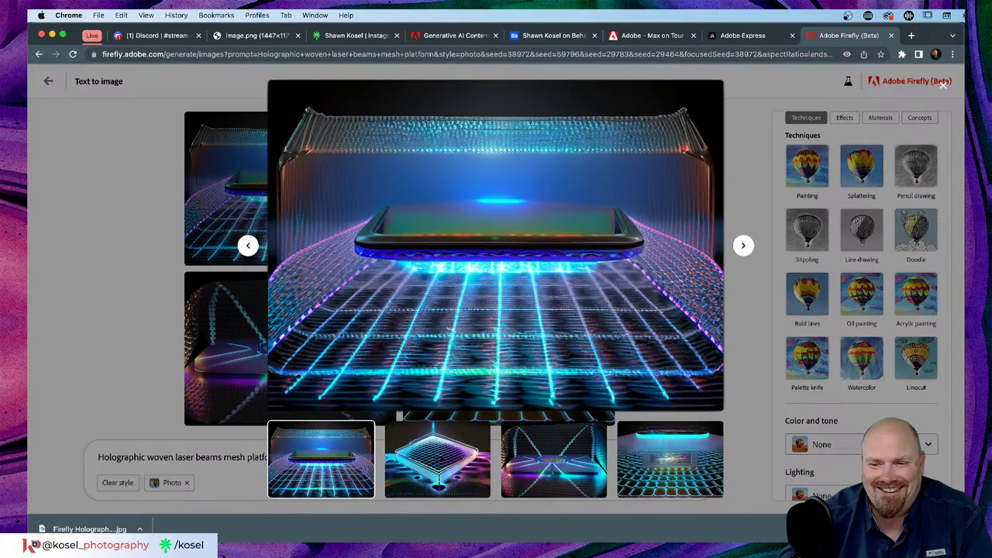
click(456, 451)
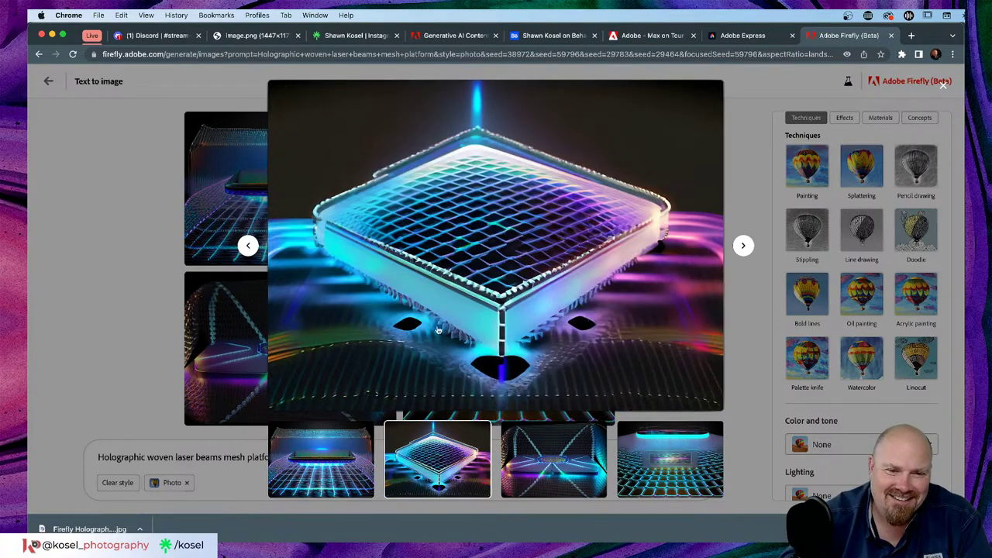
click(498, 393)
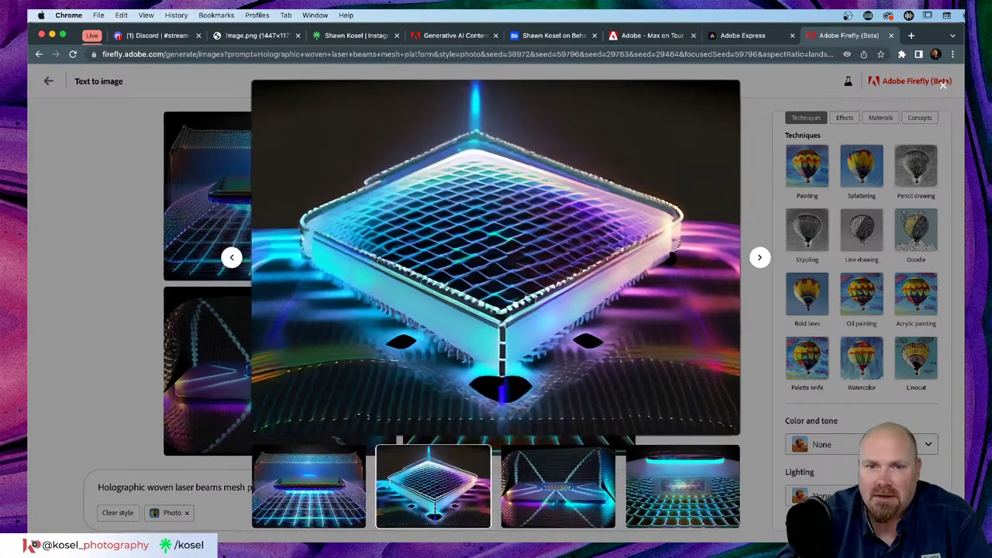
click(97, 321)
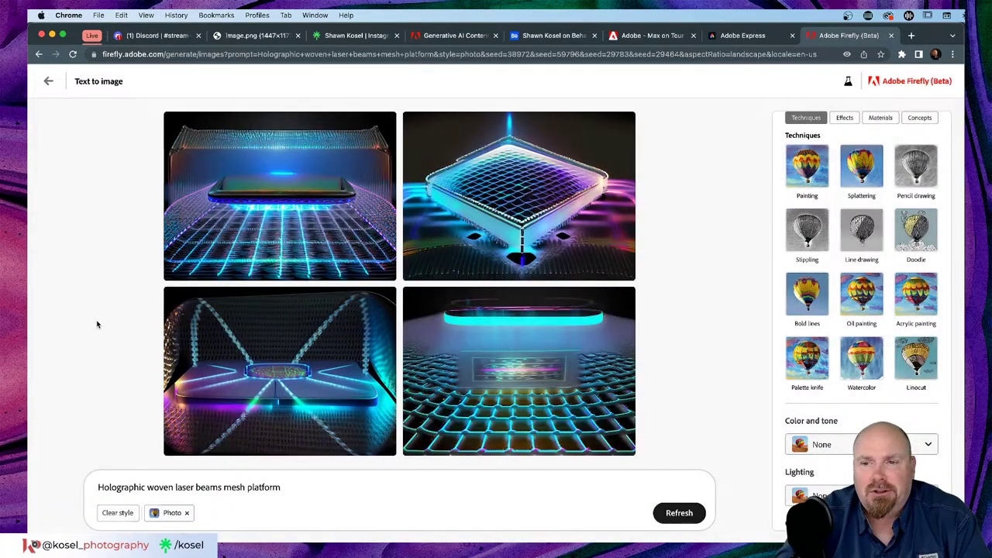
Browse the Effects and Materials style categories for the mesh platform images
scroll(800, 244, up, 3)
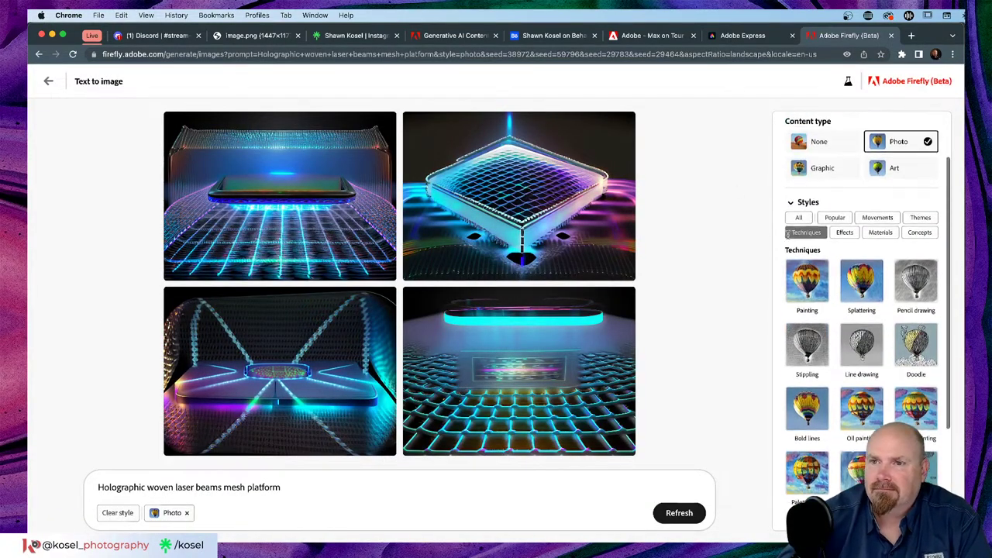
click(846, 236)
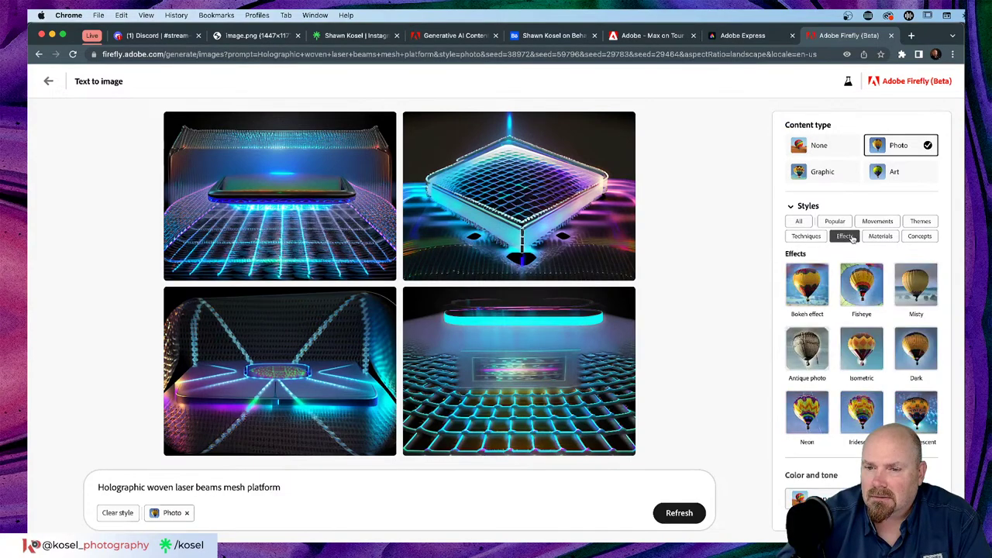
scroll(852, 238, down, 3)
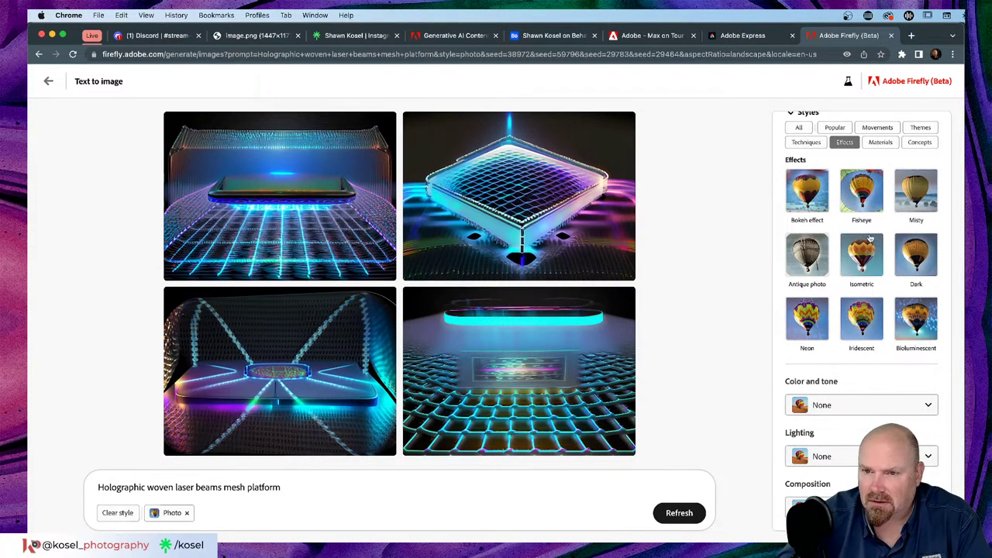
scroll(871, 241, up, 1)
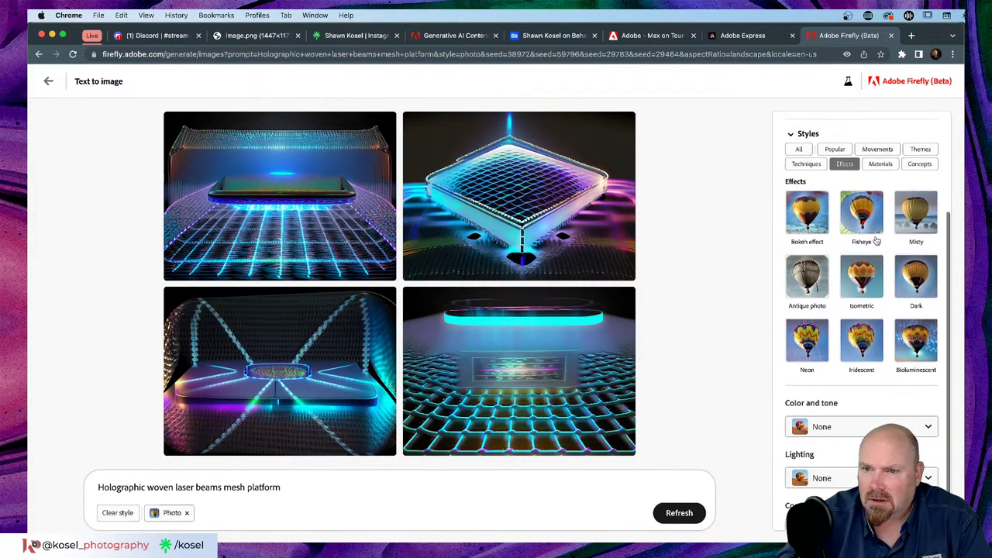
click(876, 163)
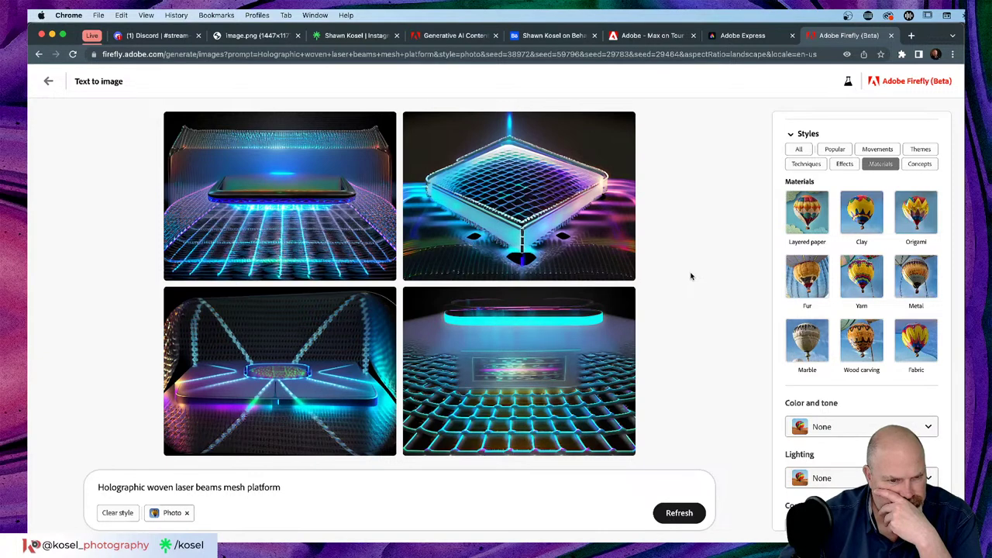
Replace "platform" with "yoga mat" in the prompt and generate images for "Holographic woven laser beams mesh yoga mat"
click(282, 489)
key(BackSpace)
key(BackSpace)
key(BackSpace)
key(BackSpace)
key(BackSpace)
key(BackSpace)
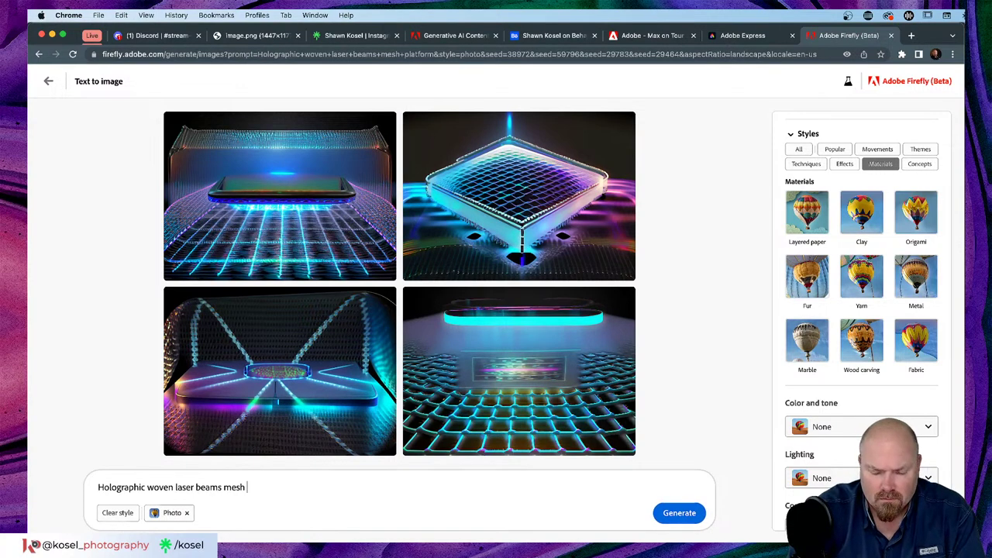
text(yoga )
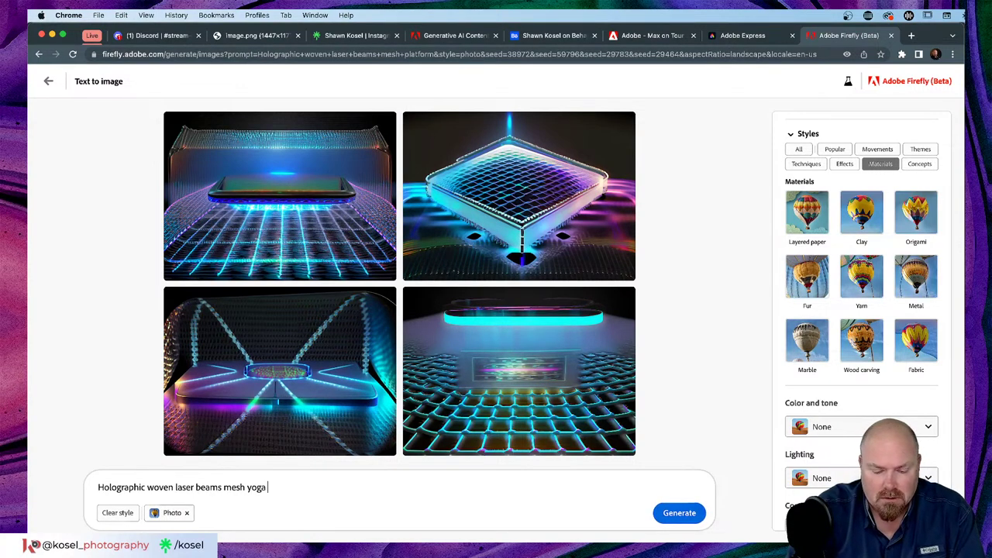
text(mot)
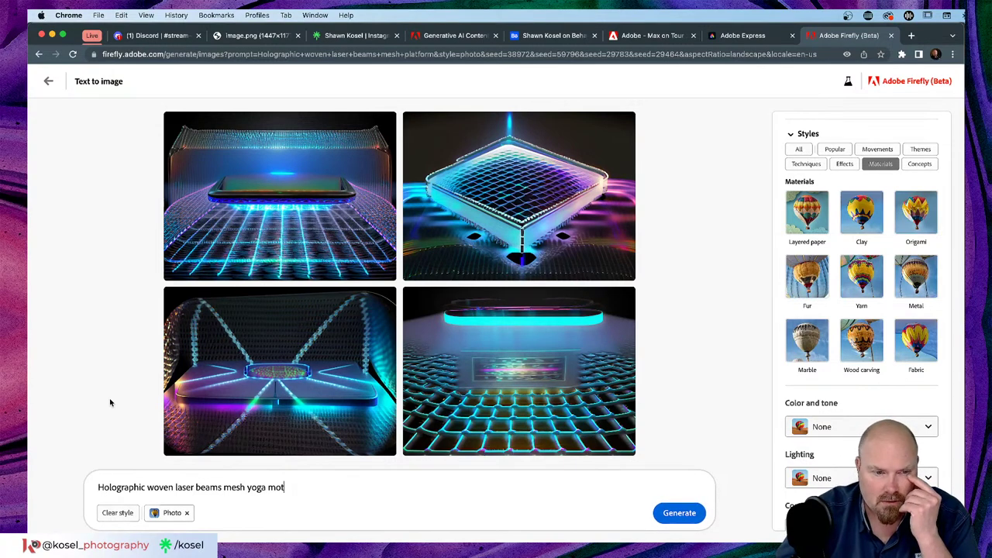
key(BackSpace)
key(BackSpace)
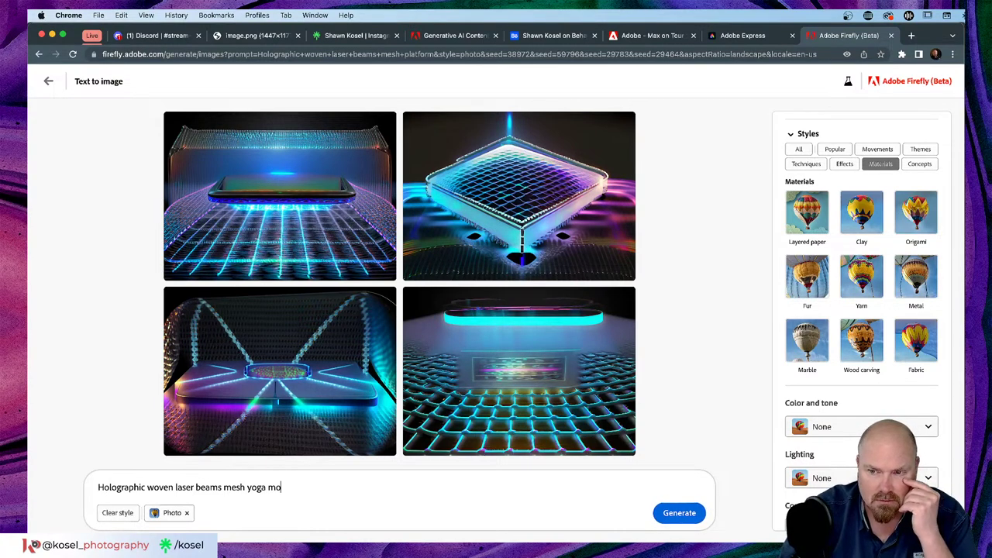
text(at)
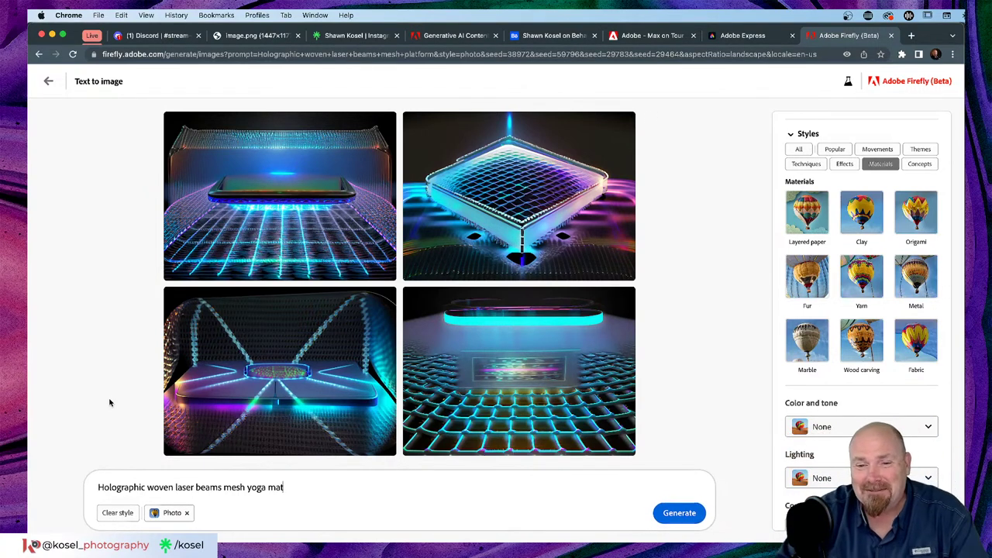
click(679, 512)
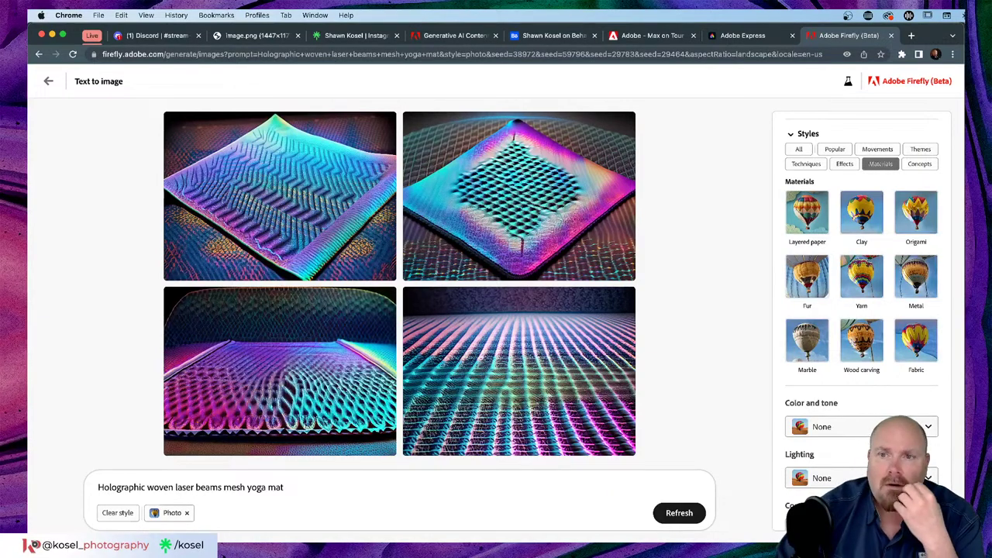
Regenerate the yoga mat images with the aspect ratio set to Widescreen (16:9)
scroll(842, 151, up, 3)
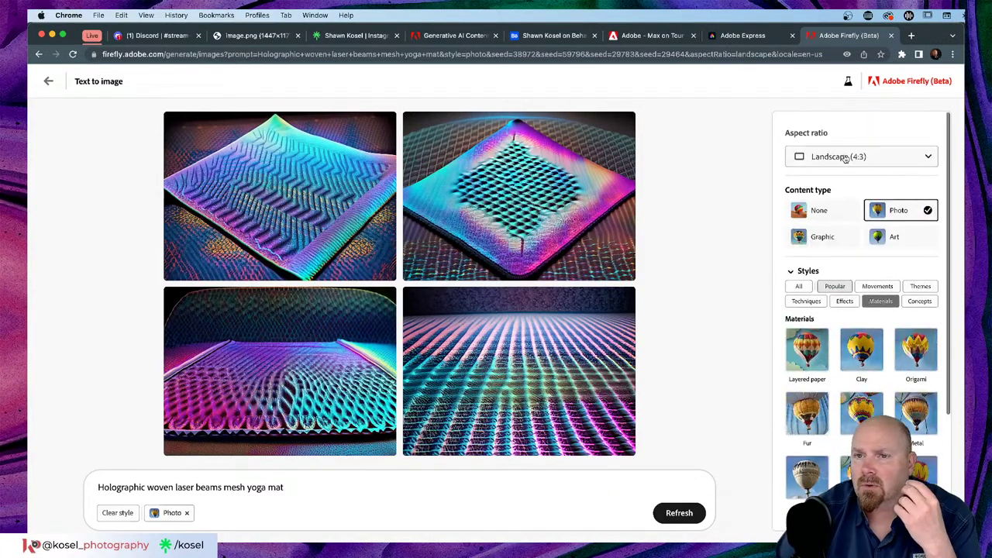
click(892, 157)
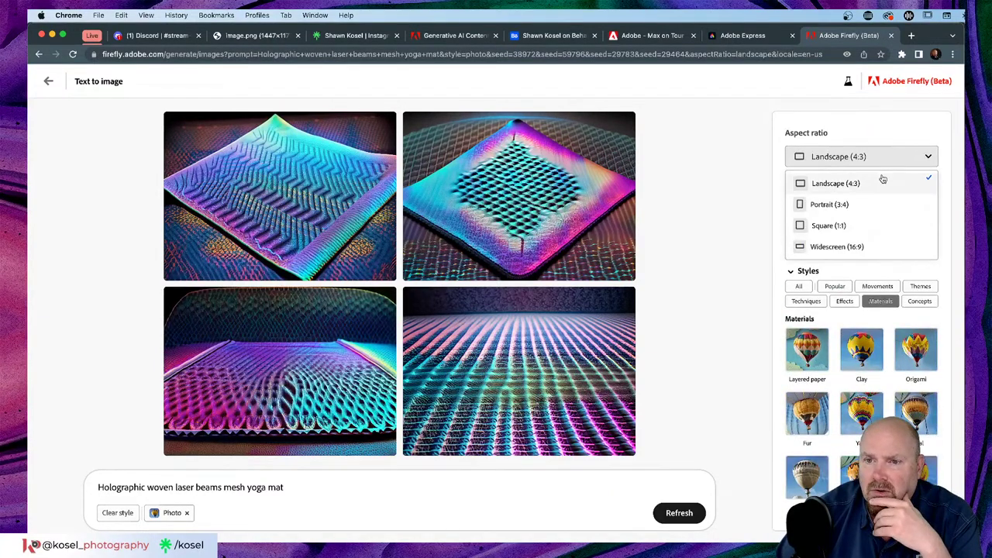
click(845, 246)
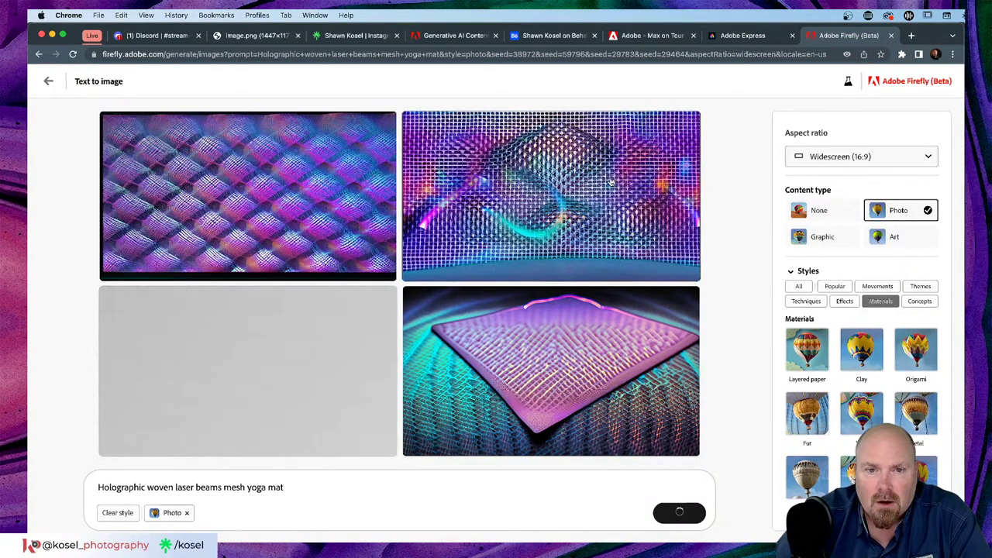
Compare the widescreen yoga mat results at full size, including the curved grid, diamond mesh and woven purple images
mouse_move(610, 181)
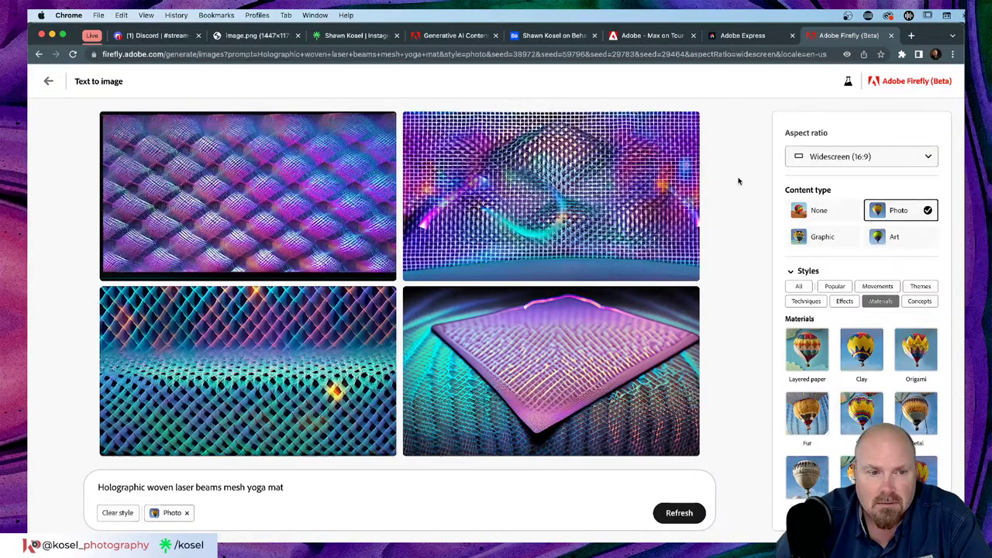
click(535, 188)
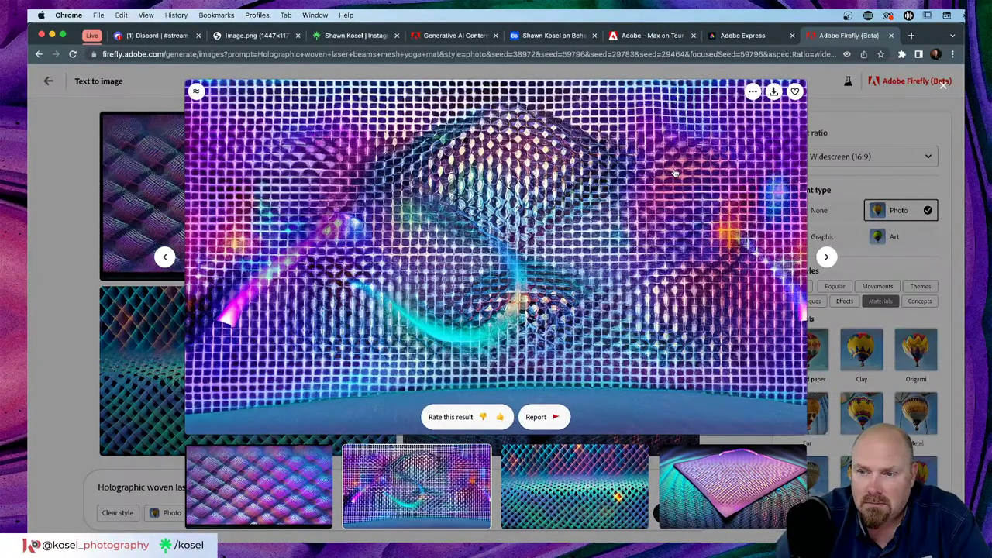
click(77, 210)
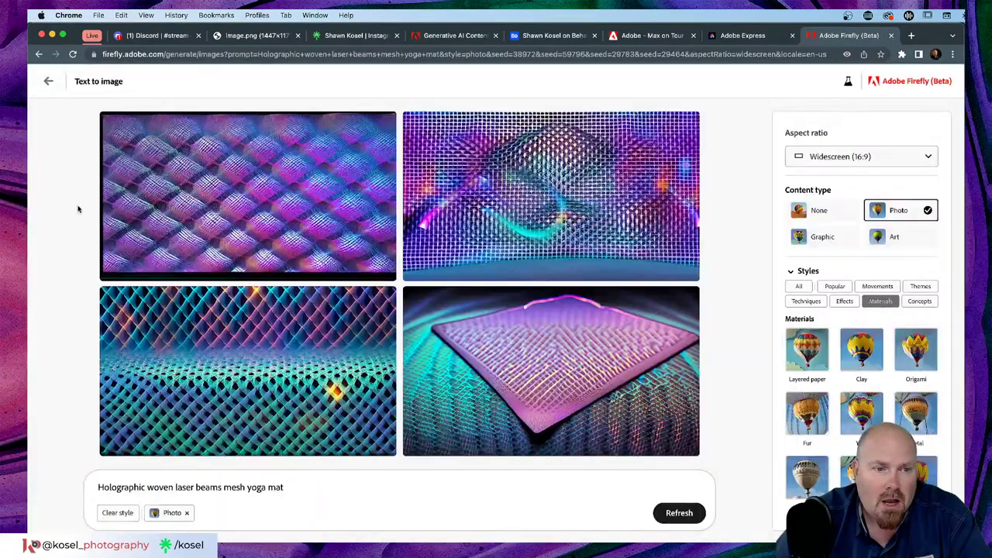
click(236, 339)
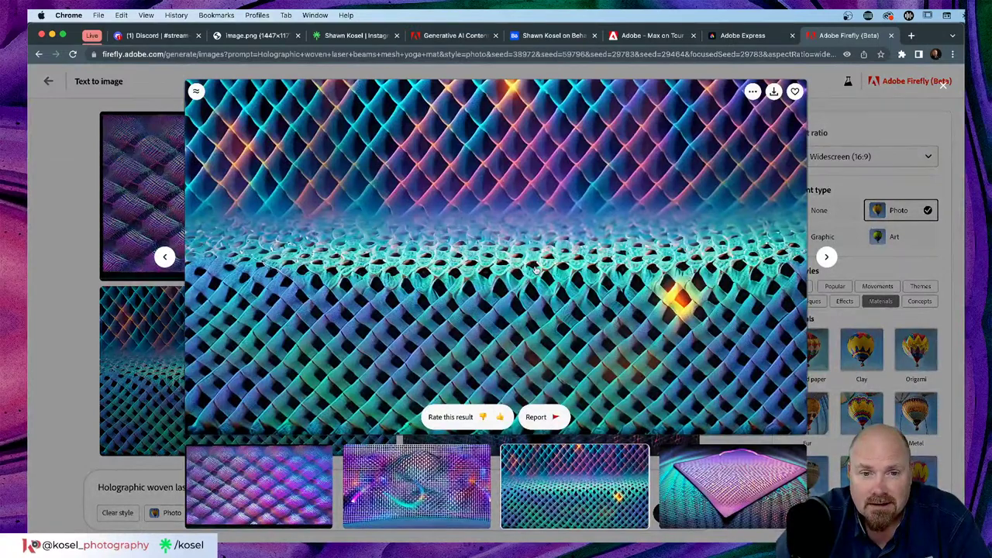
click(30, 302)
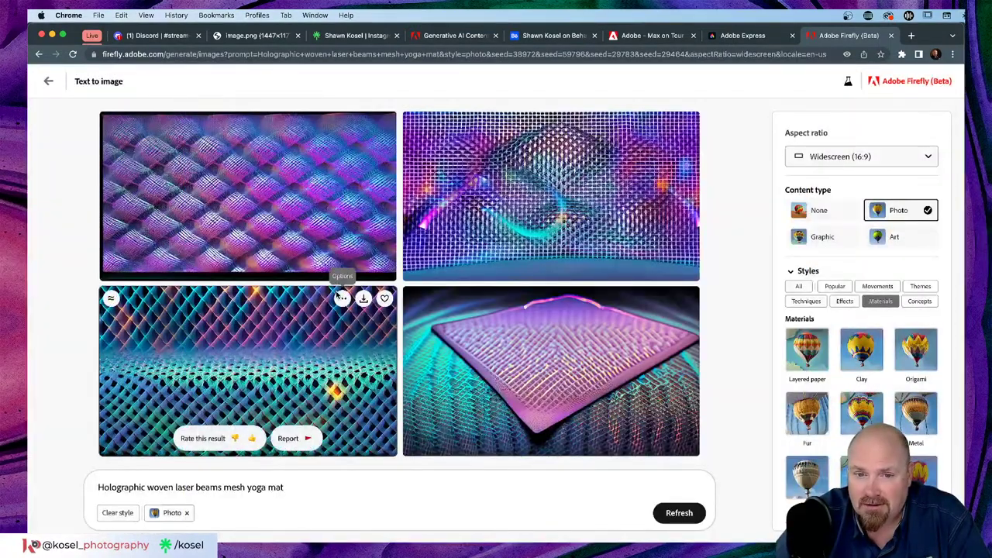
mouse_move(540, 346)
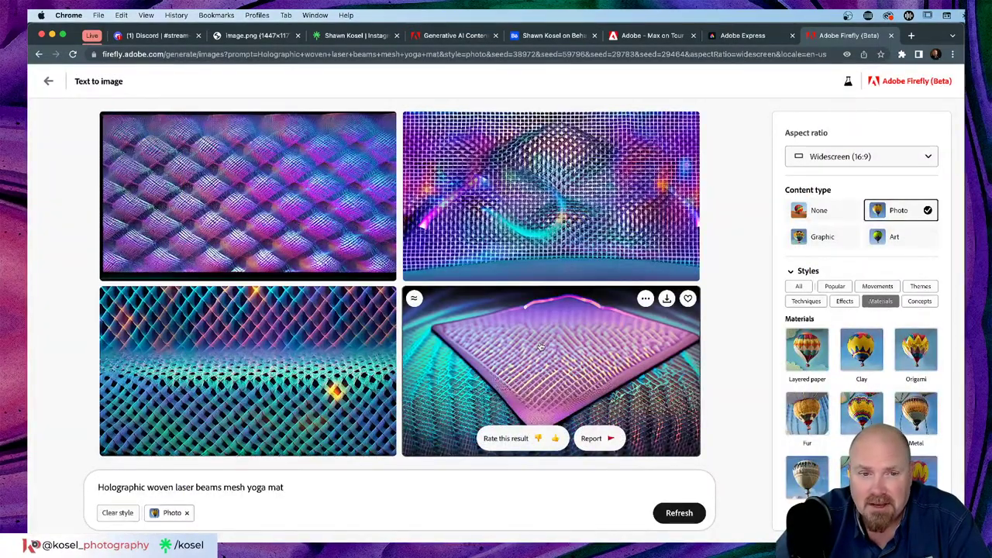
click(230, 174)
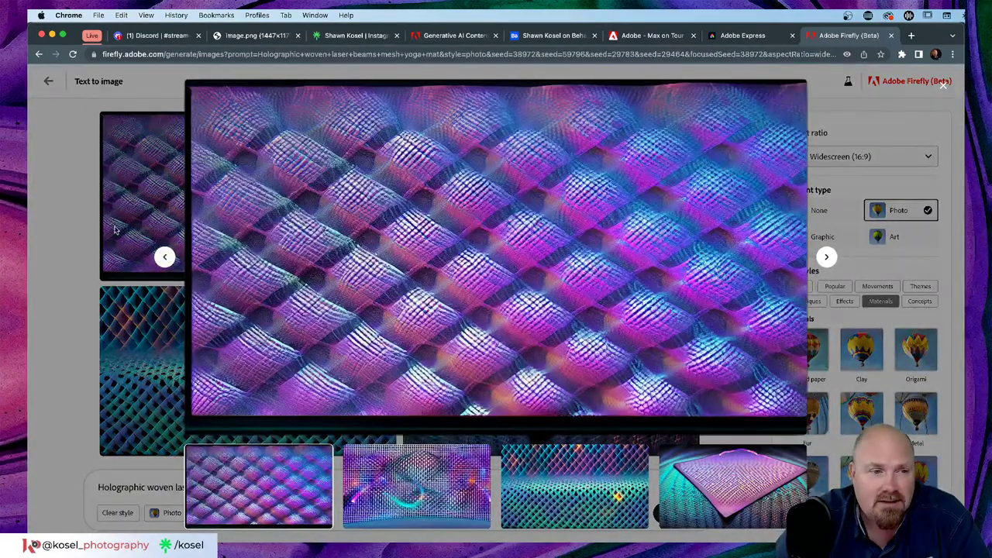
click(85, 230)
Download the yoga mat image with the curved grid mesh and teal light streak, and generate similar images from it
click(530, 220)
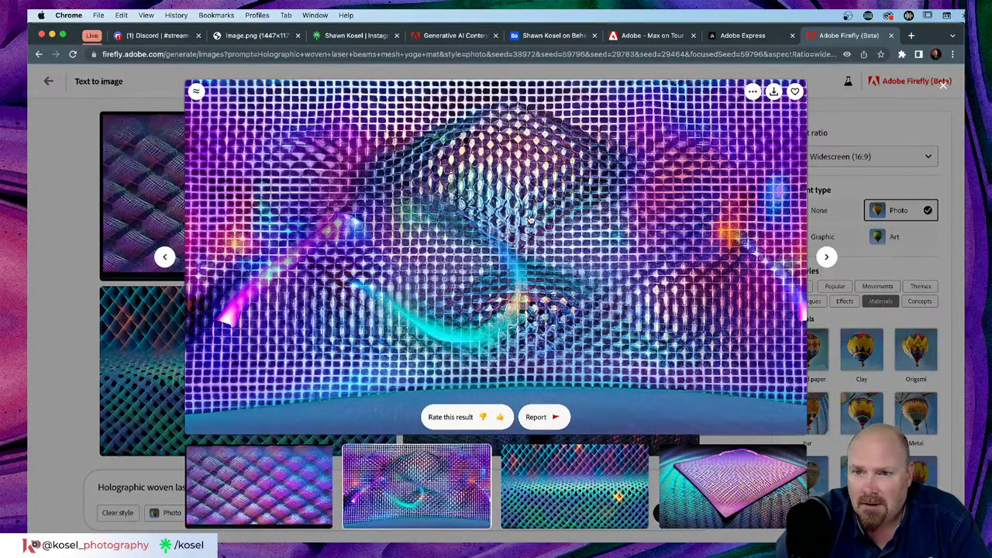
click(773, 92)
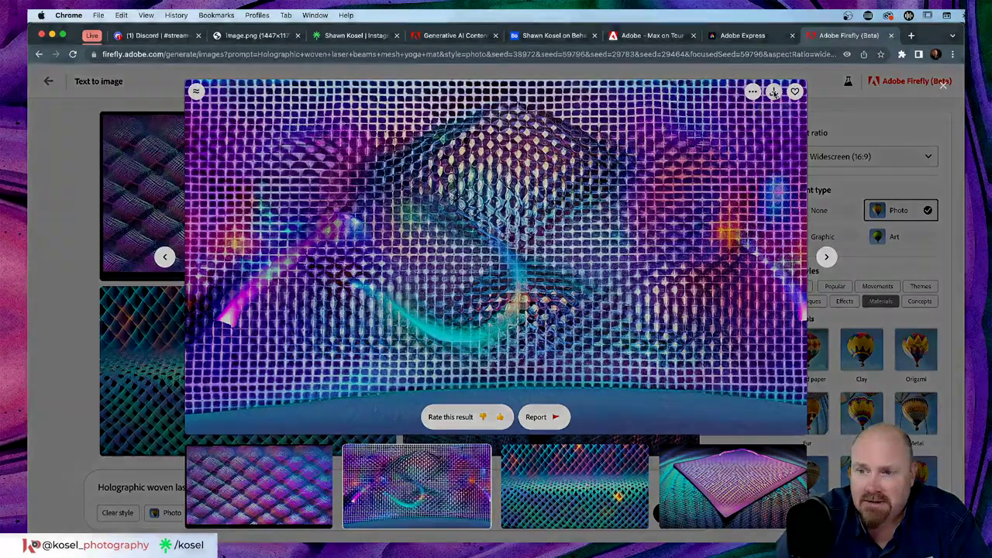
click(592, 427)
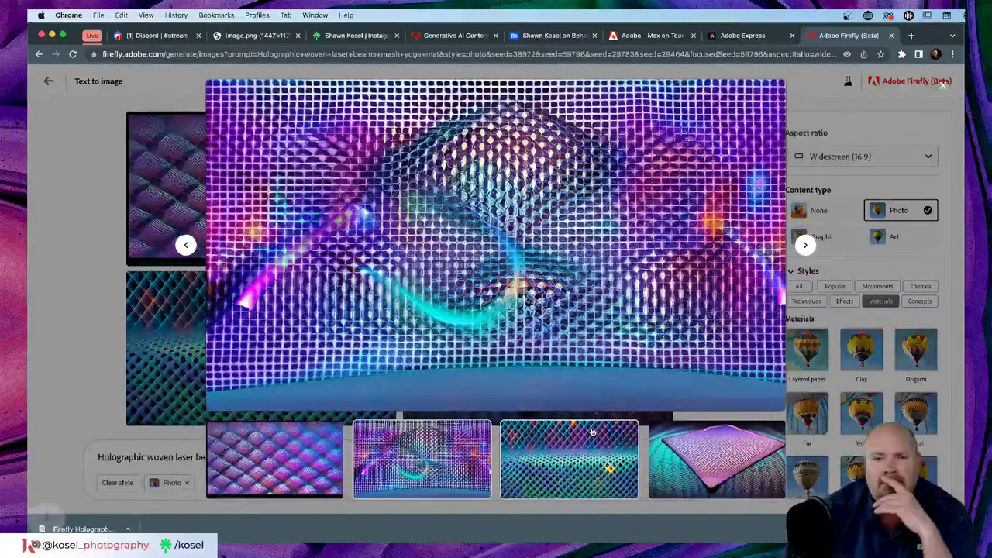
click(81, 417)
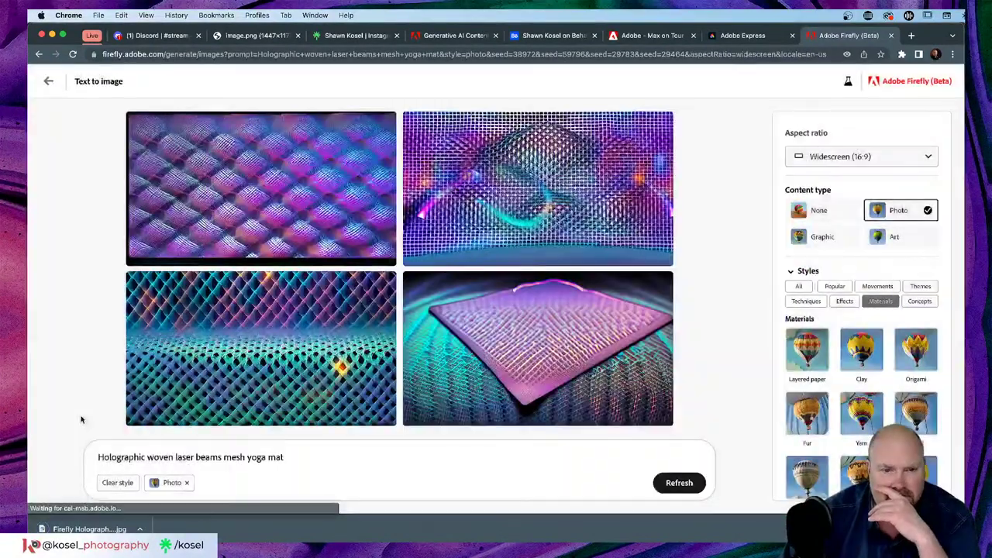
click(415, 124)
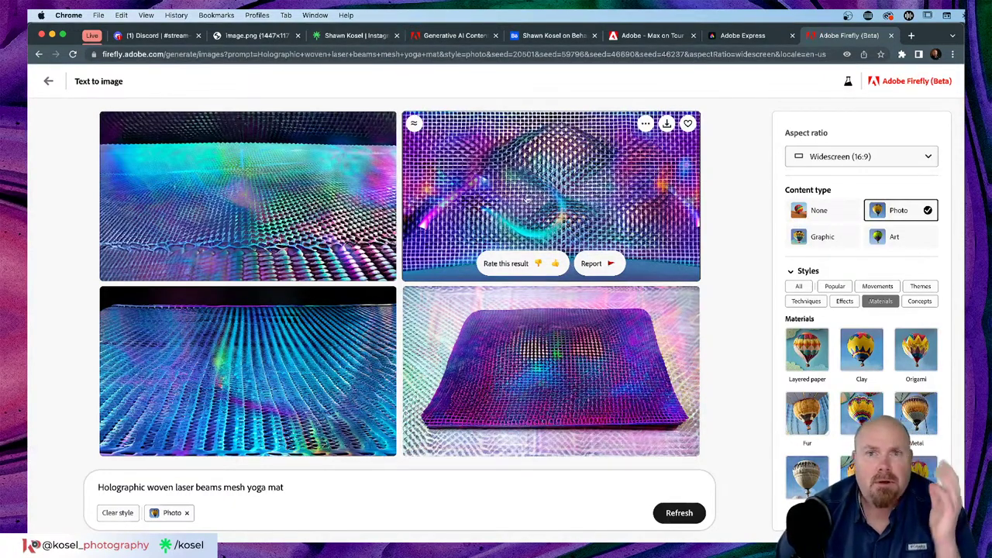
Switch to Illustrator and append ": Kevlar" to the "Lasers woven as a net for base" concept line
key(super+Tab)
key(super+Tab)
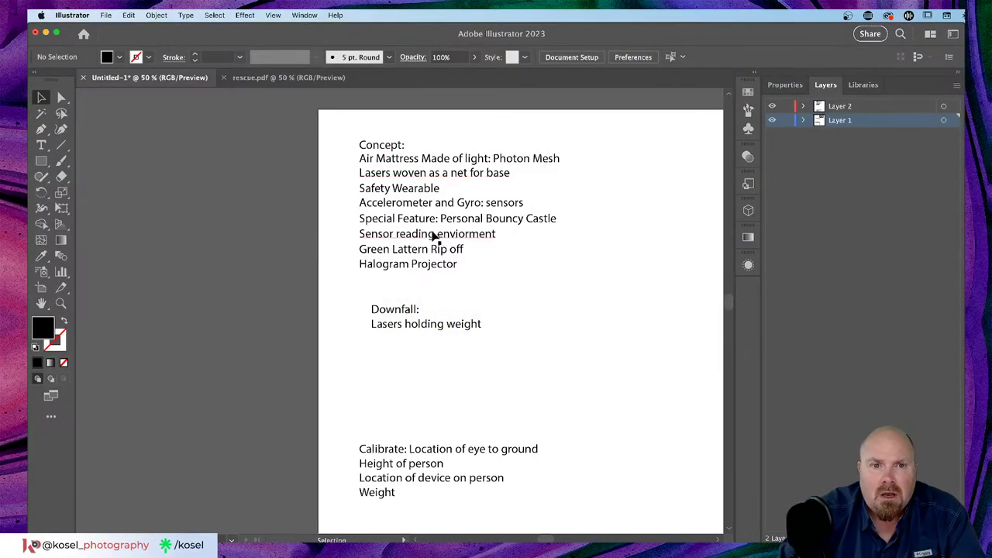
click(443, 178)
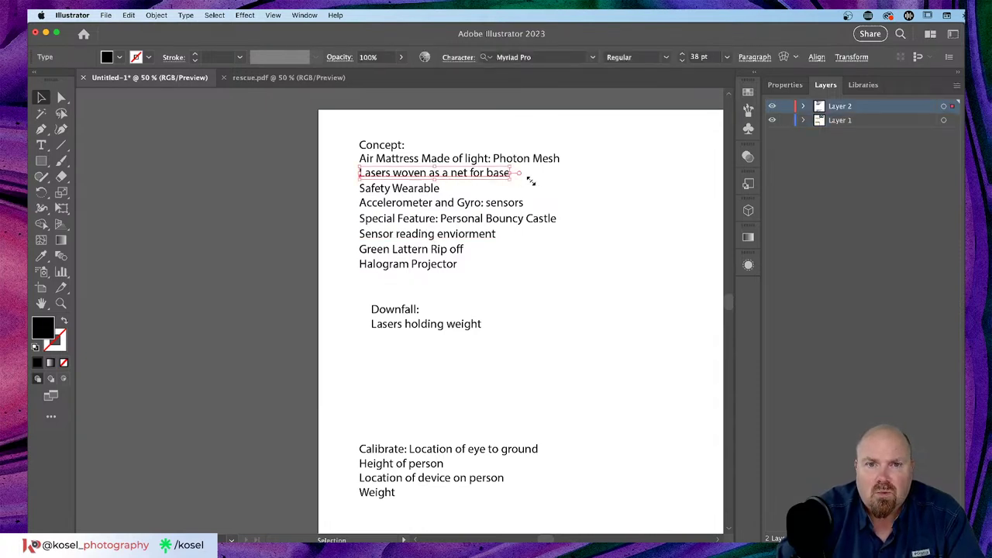
click(489, 192)
key(t)
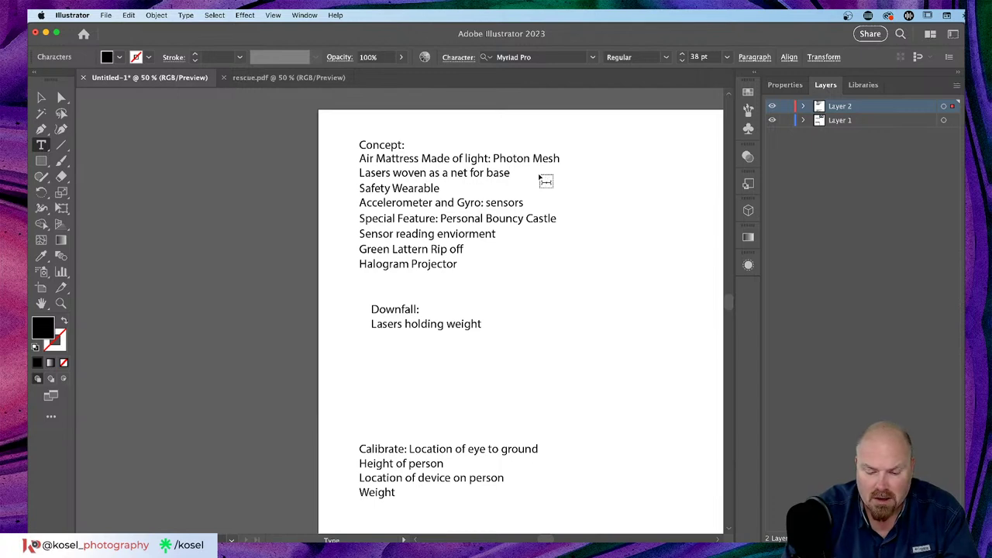
text(Kevlar)
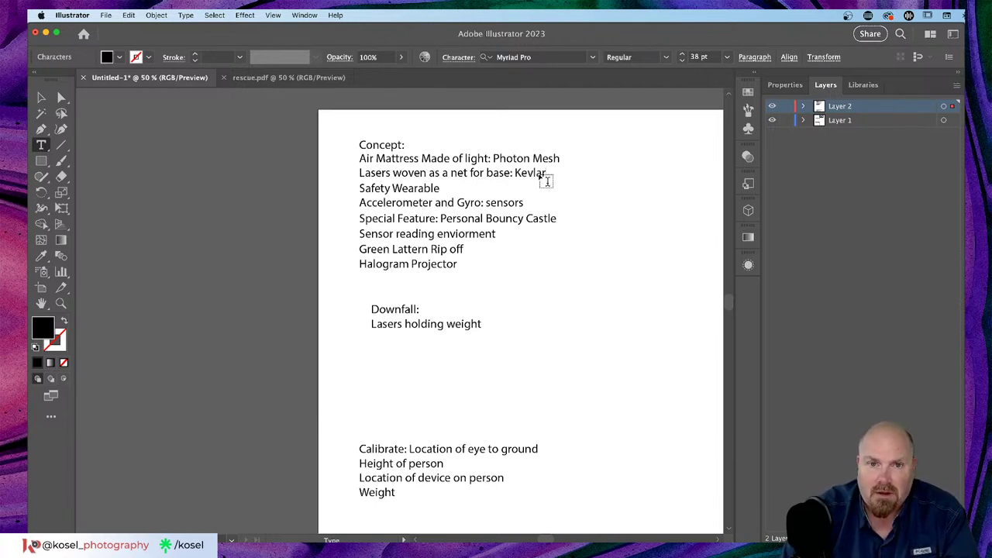
click(41, 97)
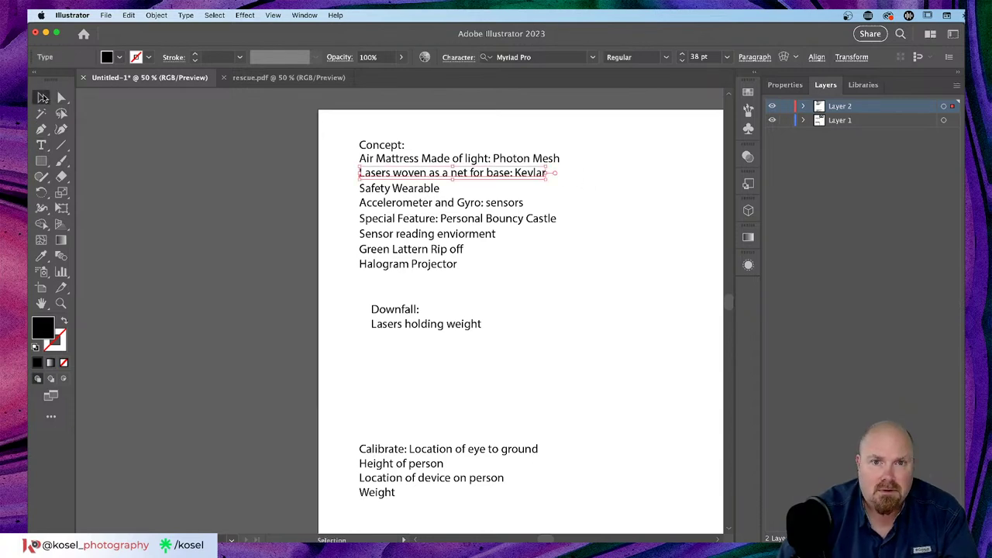
click(631, 263)
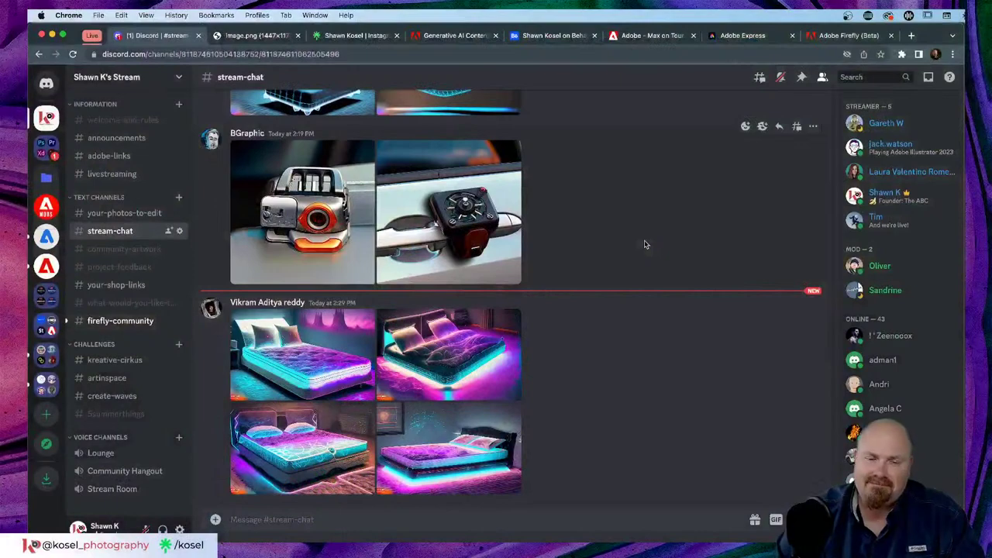
View the first two glowing bed images posted in the Discord stream-chat at full size
click(317, 365)
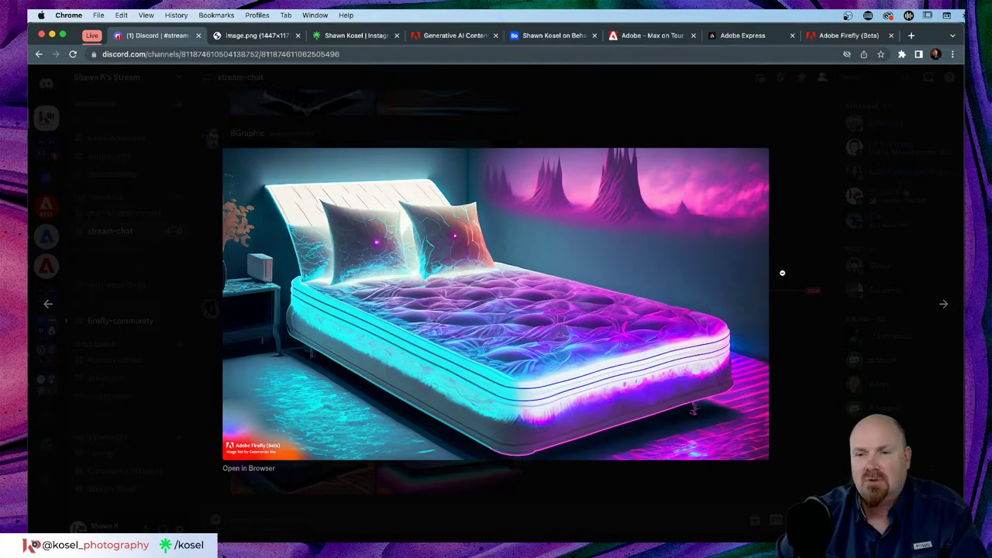
click(788, 273)
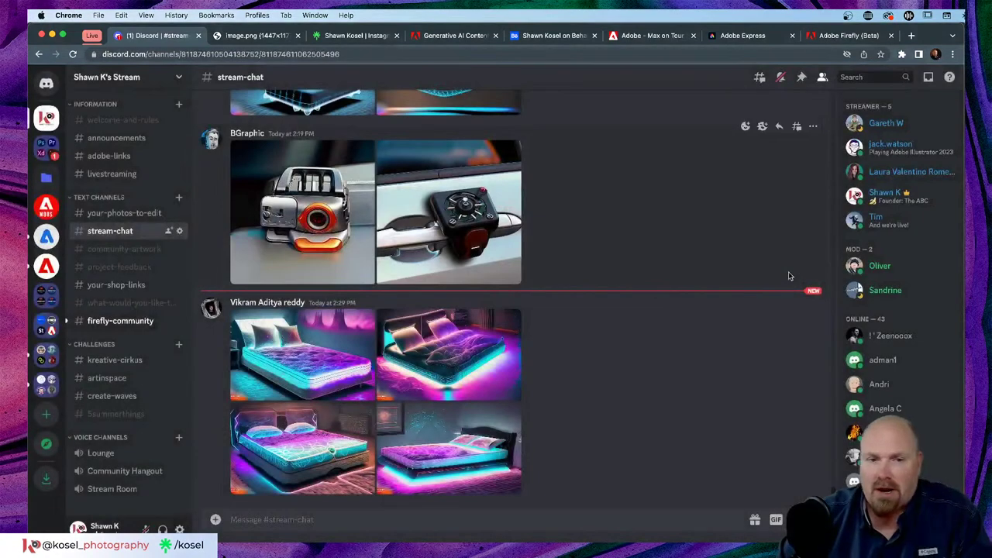
click(449, 355)
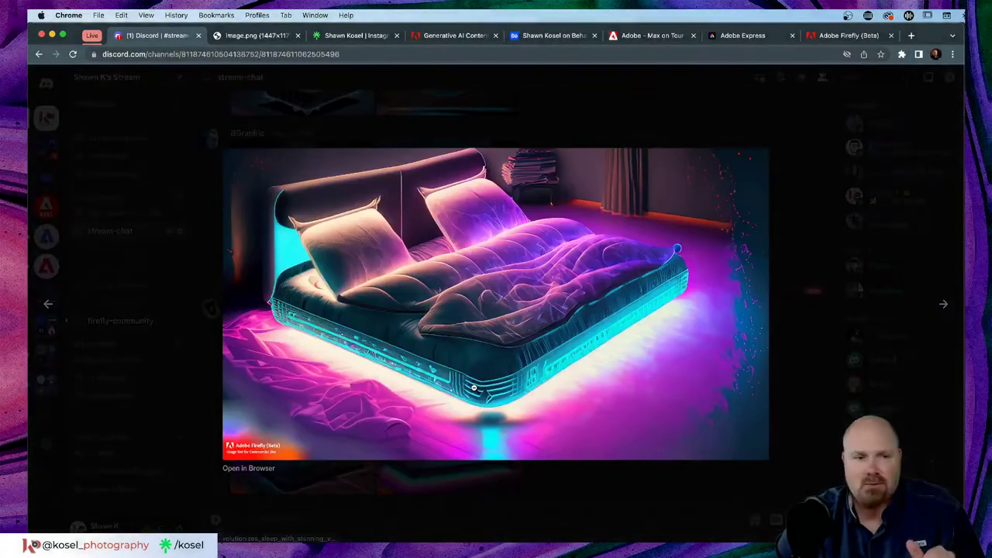
click(812, 274)
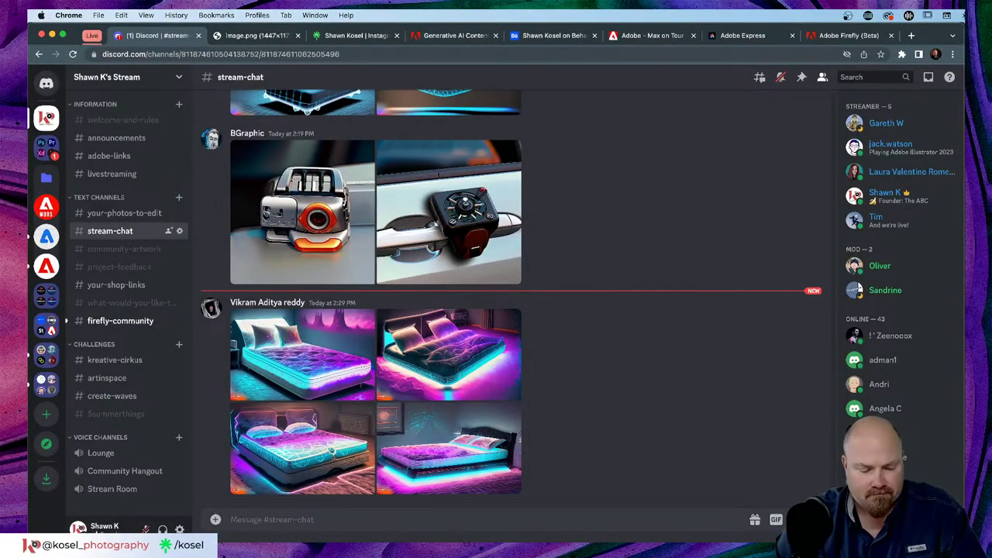
key(super+Tab)
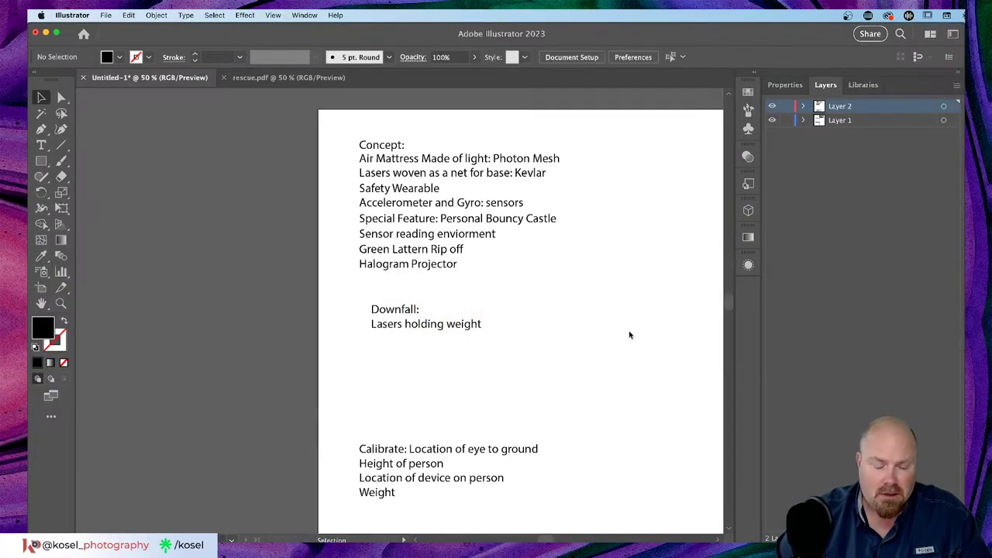
scroll(499, 393, right, 1)
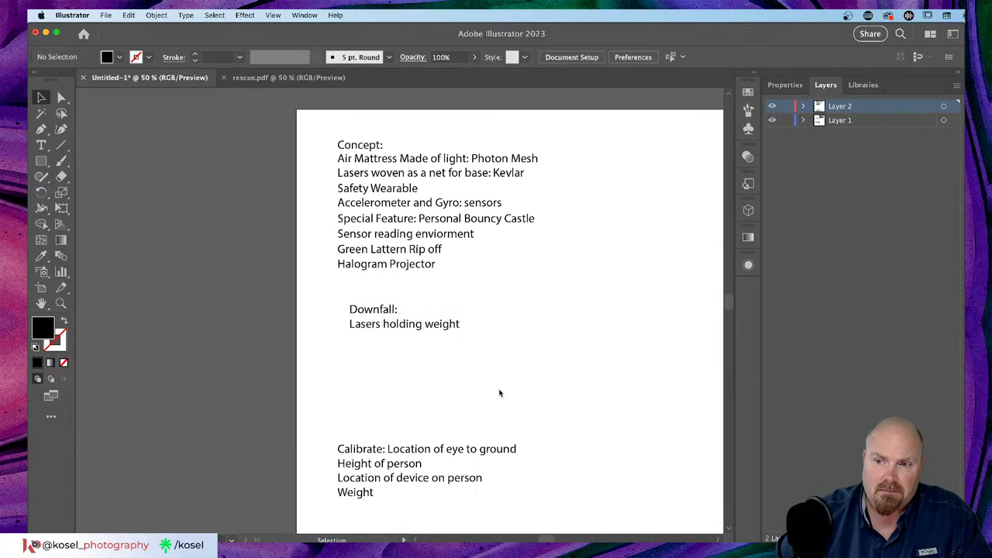
key(super+Tab)
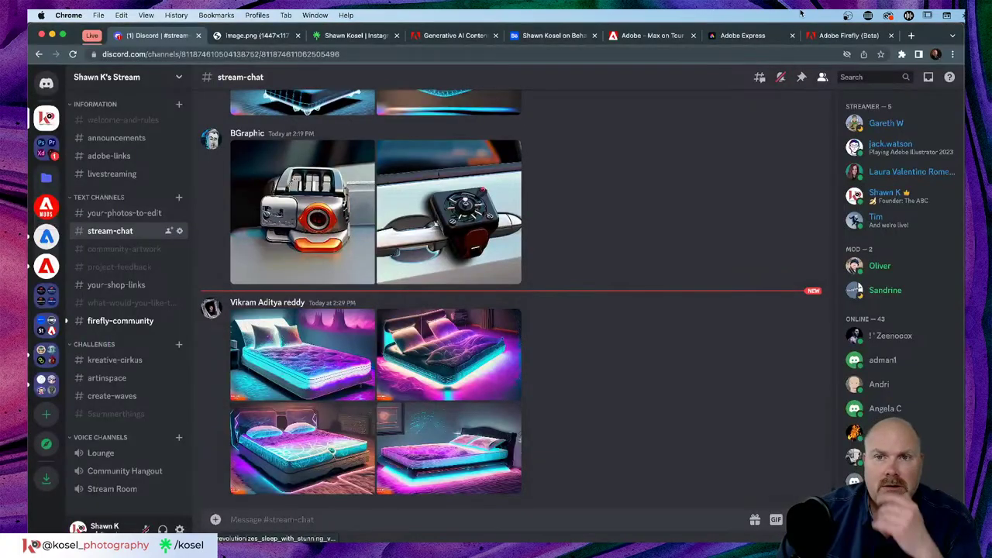
Return to Adobe Firefly, replace "yoga mat" with "sheet" in the prompt, and generate images for "Holographic woven laser beams mesh sheet"
click(840, 35)
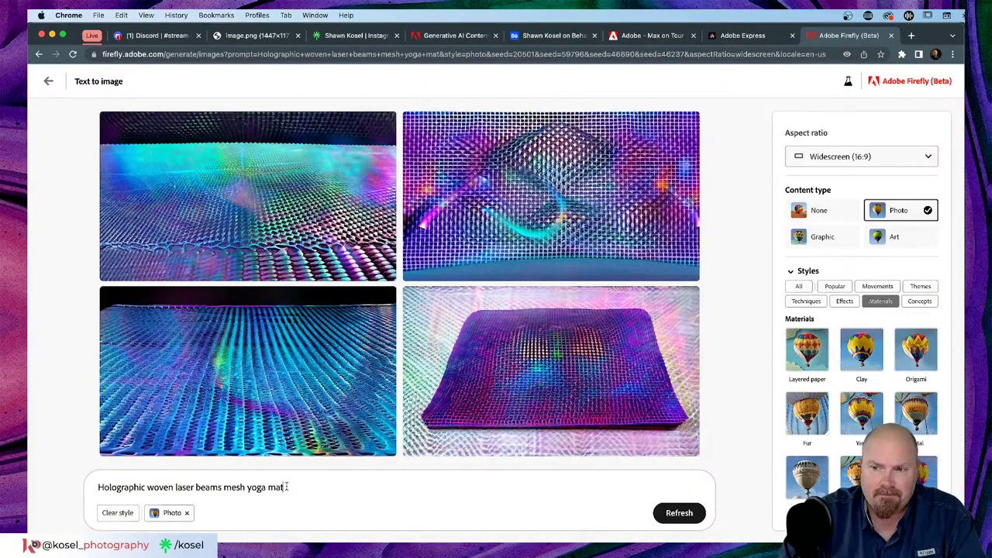
drag(286, 486, 247, 487)
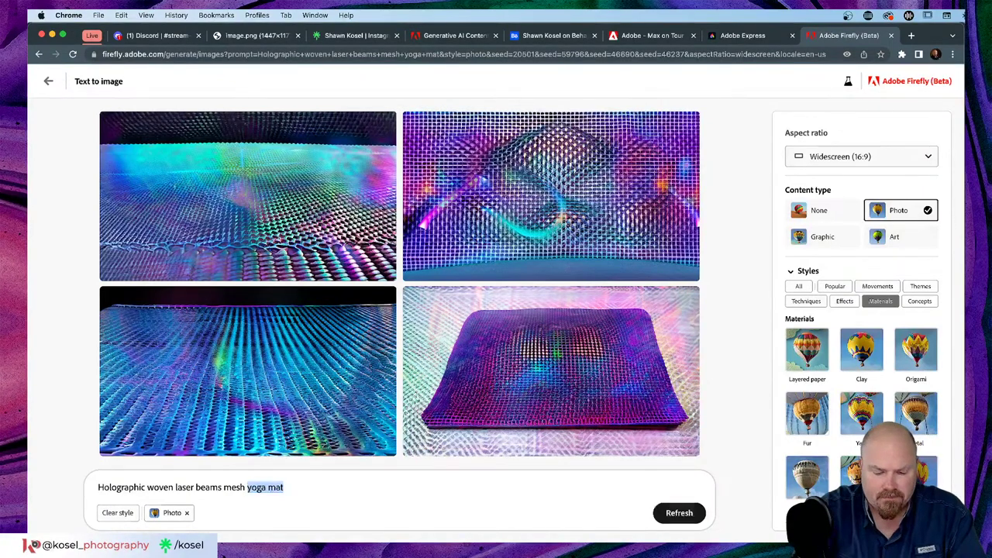
text(sheet)
key(Return)
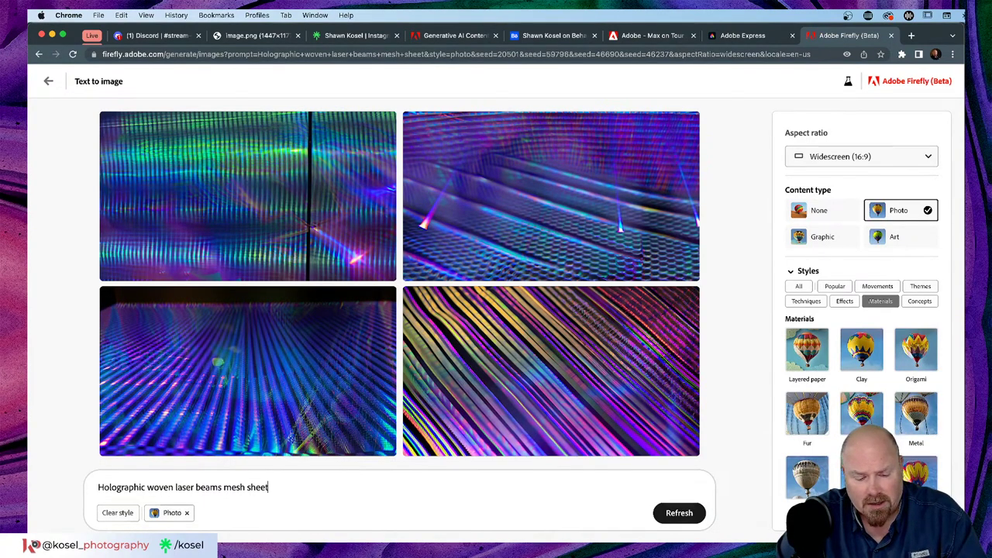
Switch to Illustrator and examine the sketchbook pages covering the platform, its use for cars, and the calibrated eye device
key(super+Tab)
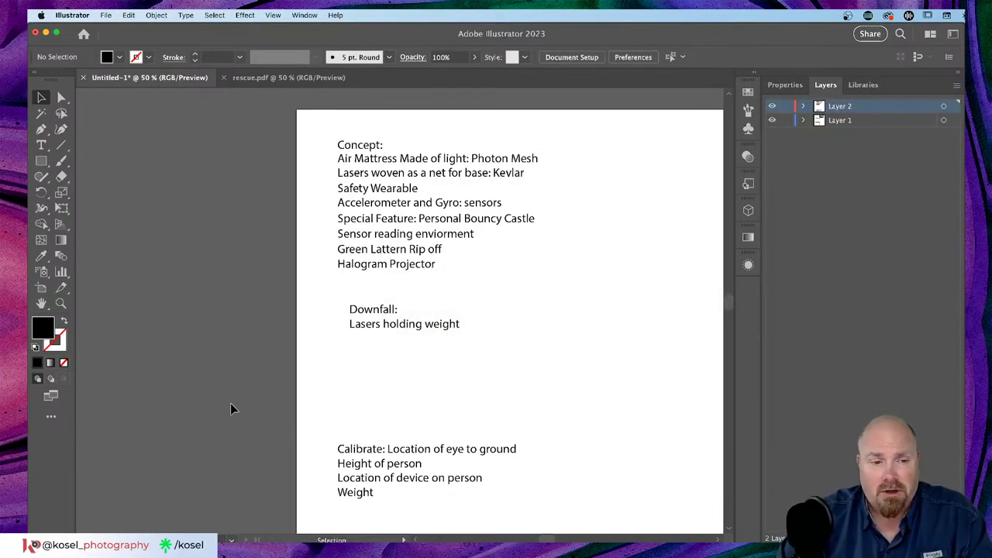
drag(205, 337, 381, 330)
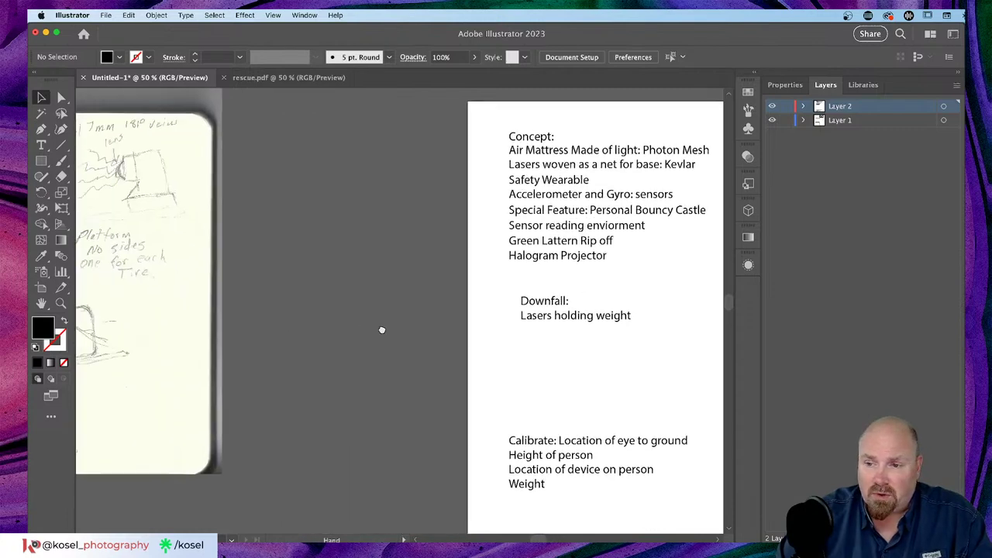
drag(321, 316, 571, 325)
drag(358, 326, 516, 326)
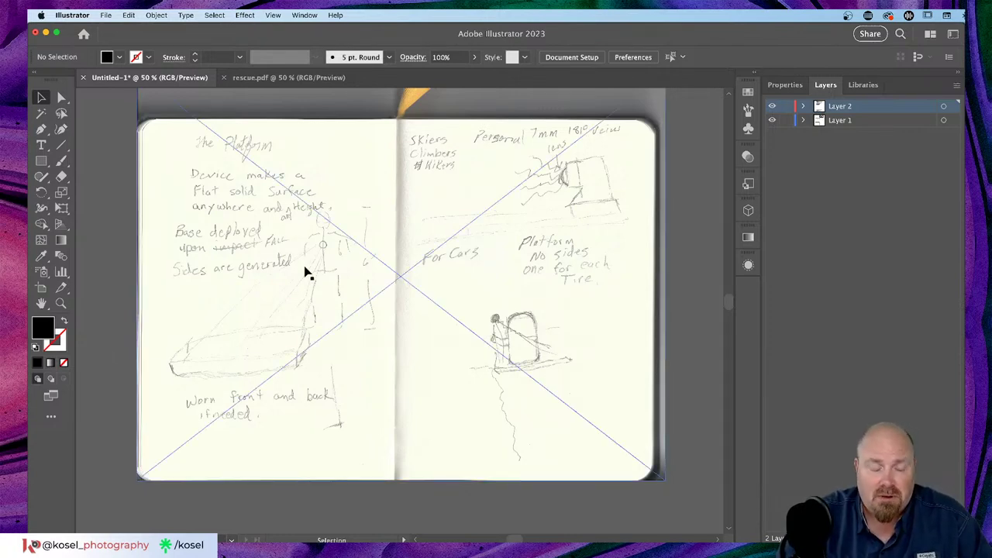
scroll(332, 266, down, 2)
scroll(332, 266, down, 2)
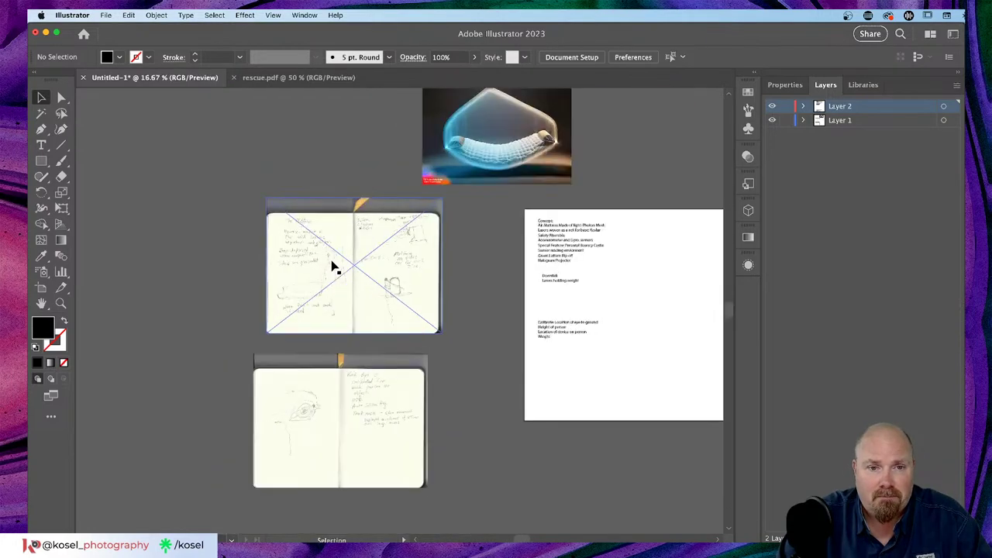
scroll(331, 266, up, 5)
scroll(332, 266, down, 3)
scroll(332, 265, up, 2)
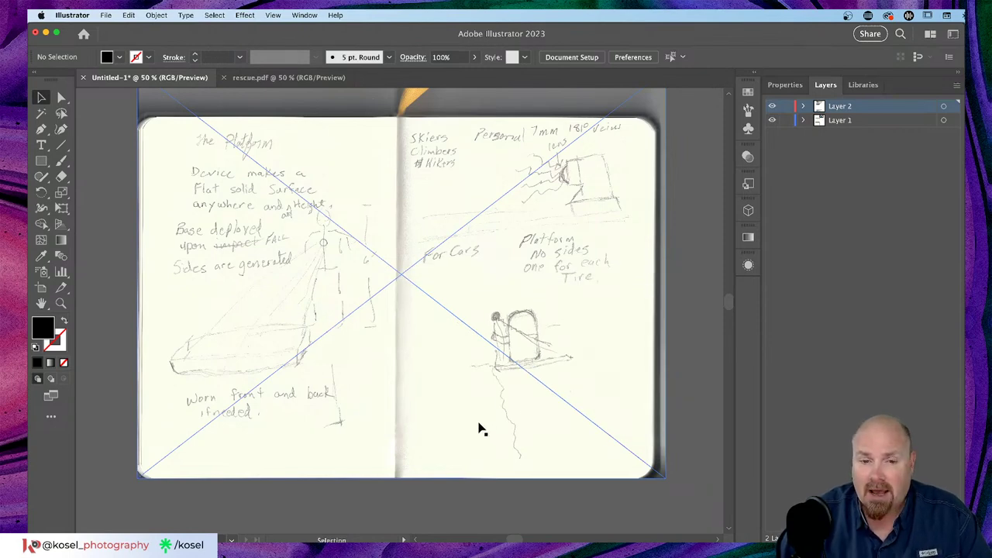
key(space)
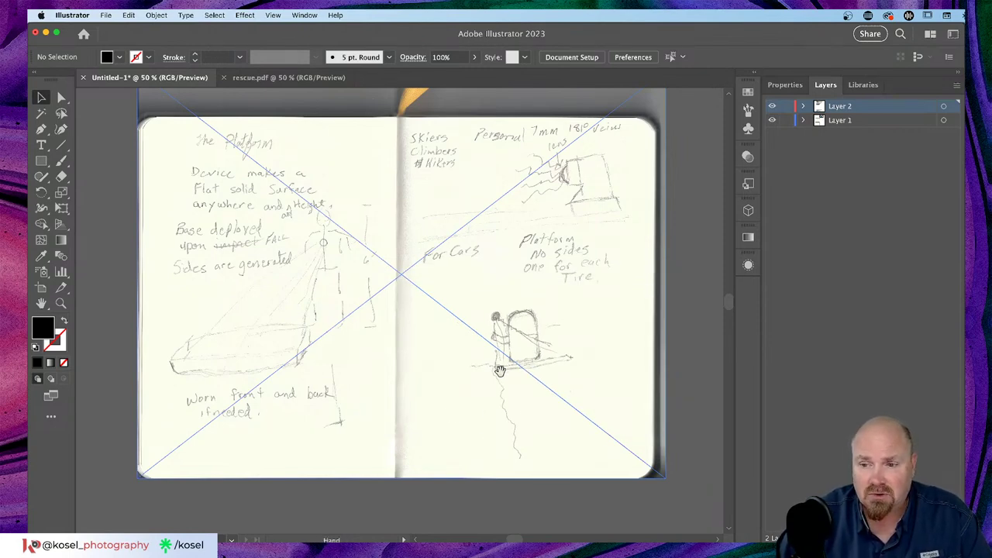
drag(415, 440, 458, 201)
drag(448, 421, 467, 291)
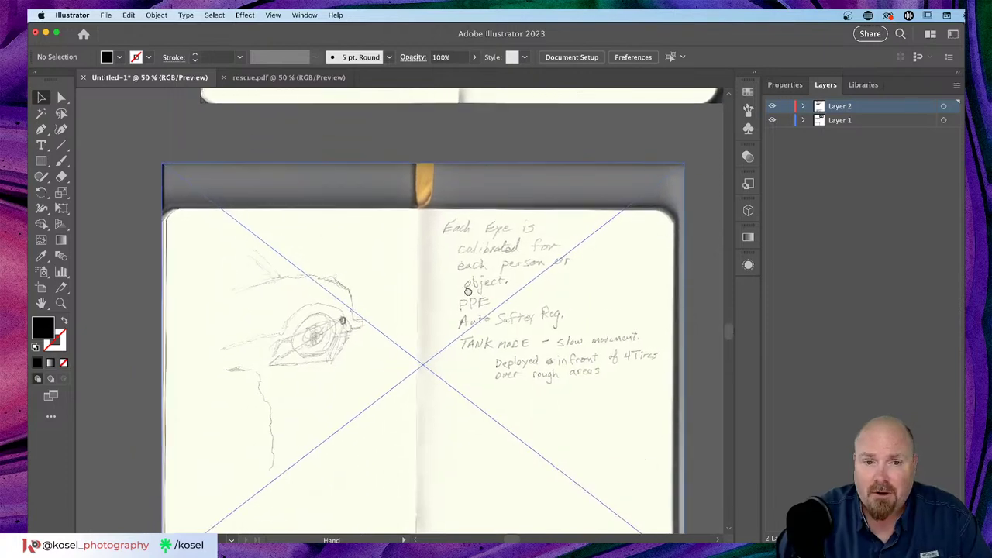
Examine the sketchbook pages covering tank mode, the deployed base worn front and back, and the platform for cars
drag(456, 385, 374, 327)
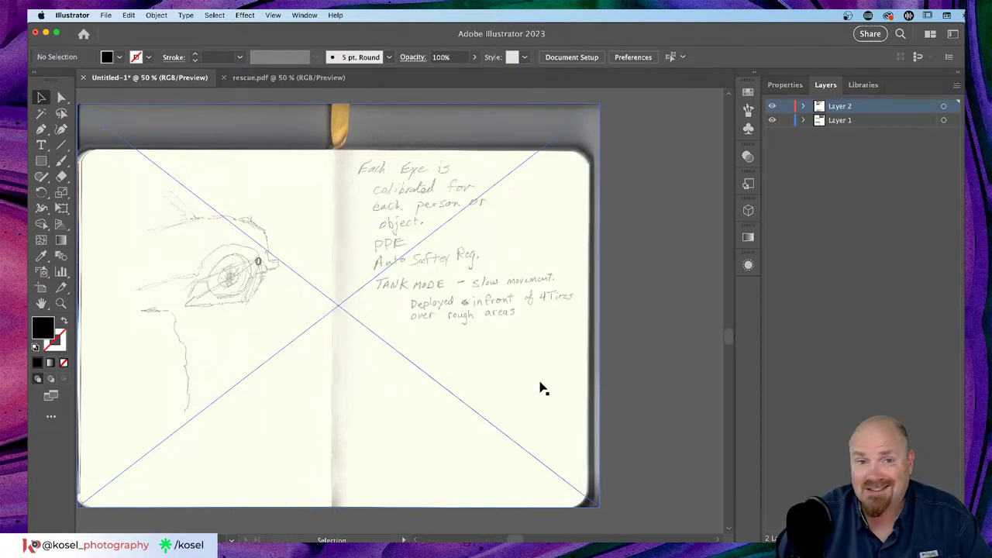
key(space)
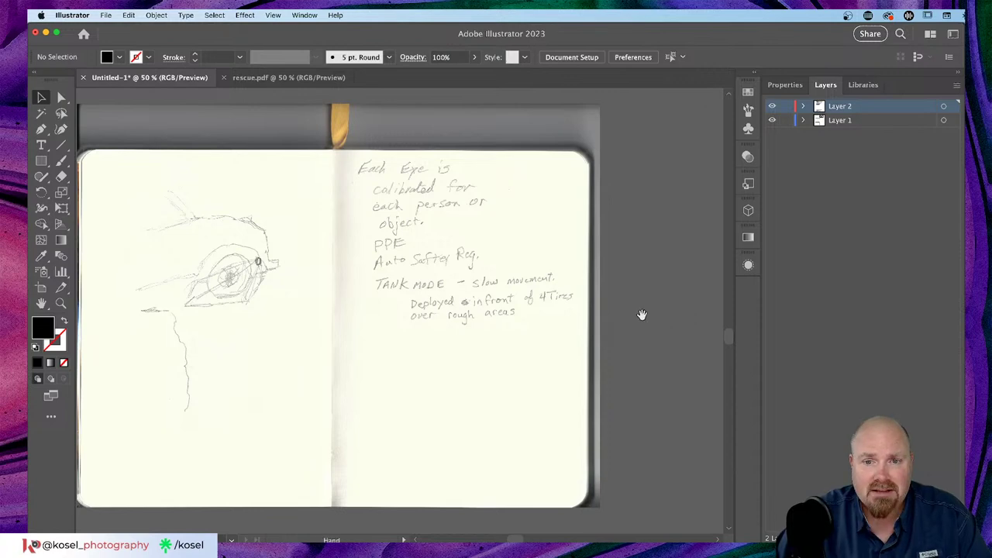
scroll(653, 305, up, 5)
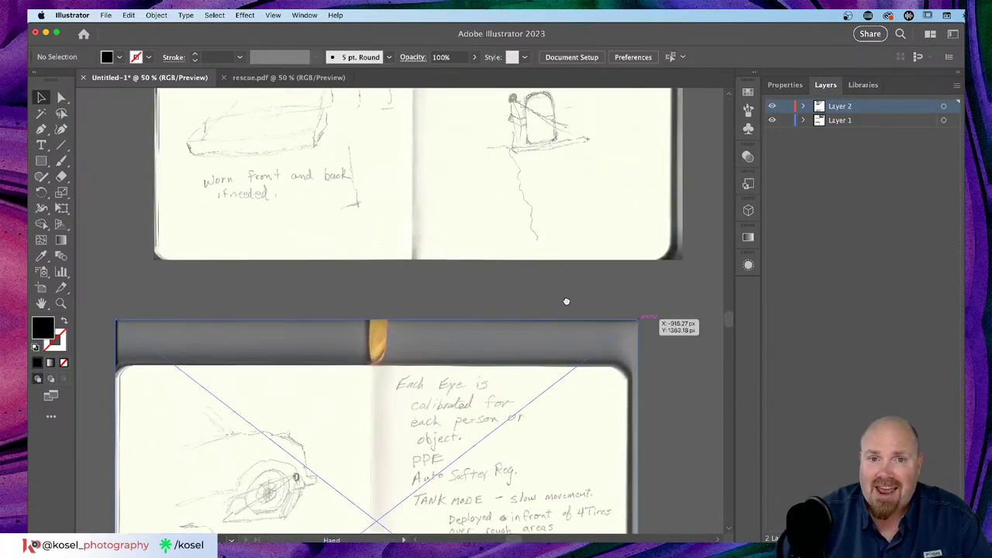
drag(566, 300, 571, 438)
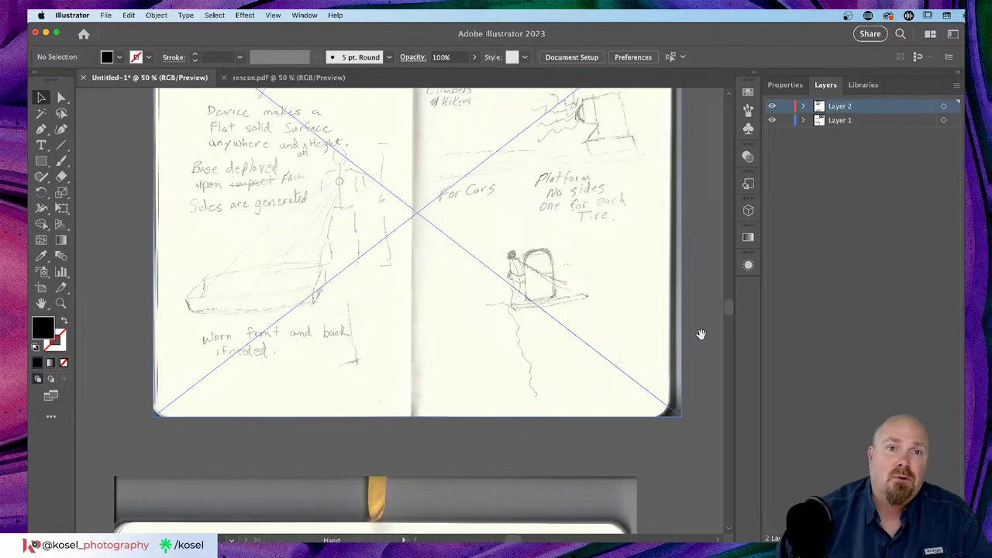
Review the artboard's Concept, Downfall and Calibrate notes together with the Firefly reference image above them
drag(703, 334, 255, 370)
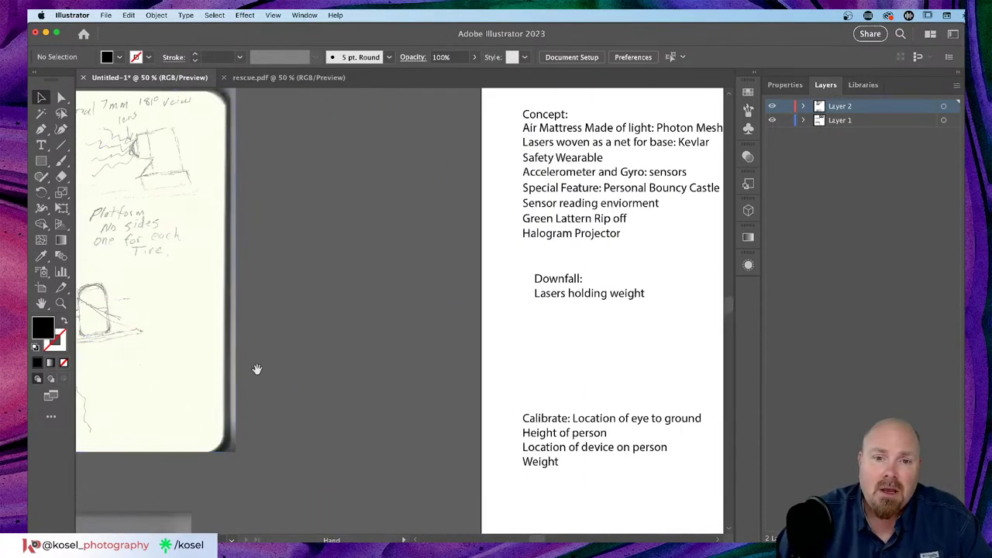
mouse_move(669, 333)
mouse_down()
mouse_move(405, 424)
mouse_move(434, 358)
mouse_move(423, 395)
mouse_up()
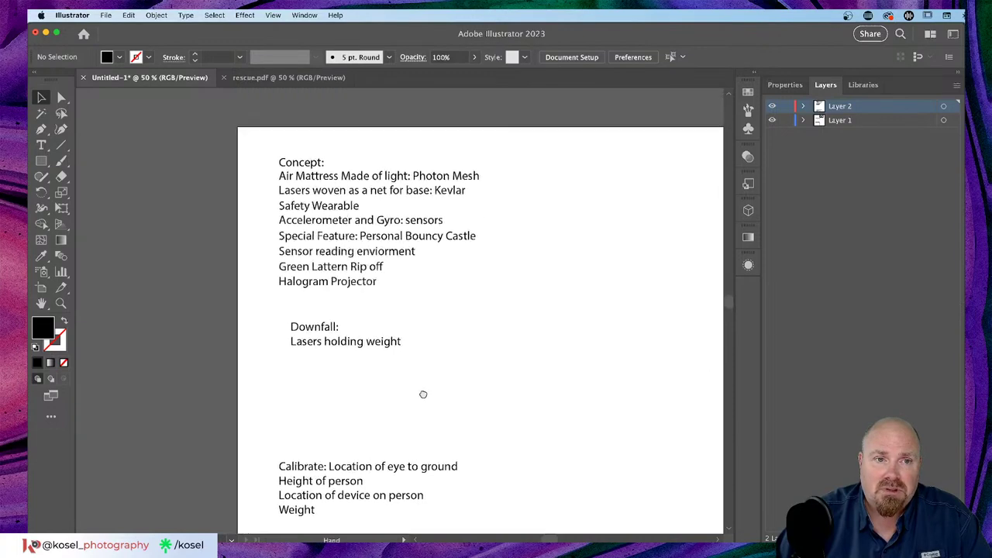
drag(231, 200, 354, 369)
drag(311, 302, 404, 465)
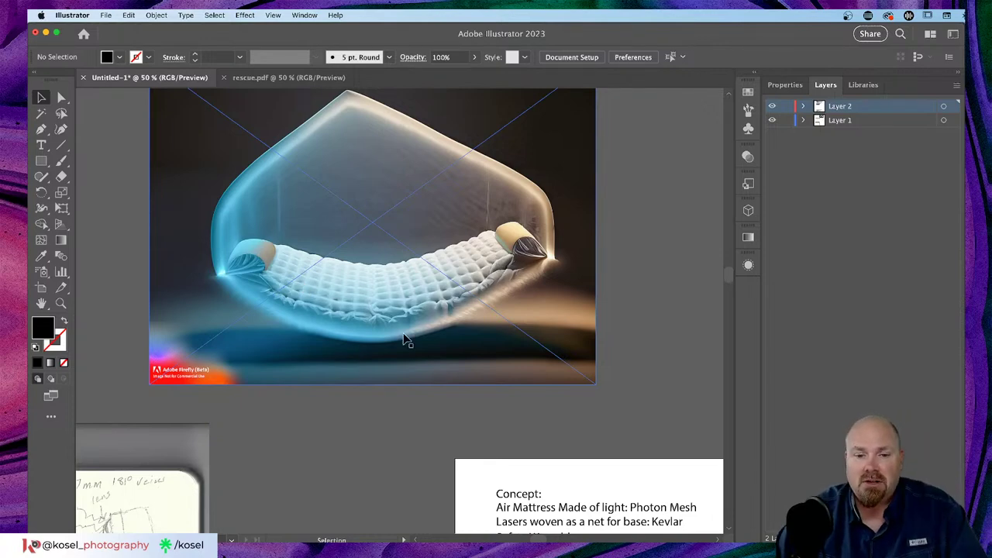
drag(401, 427, 328, 208)
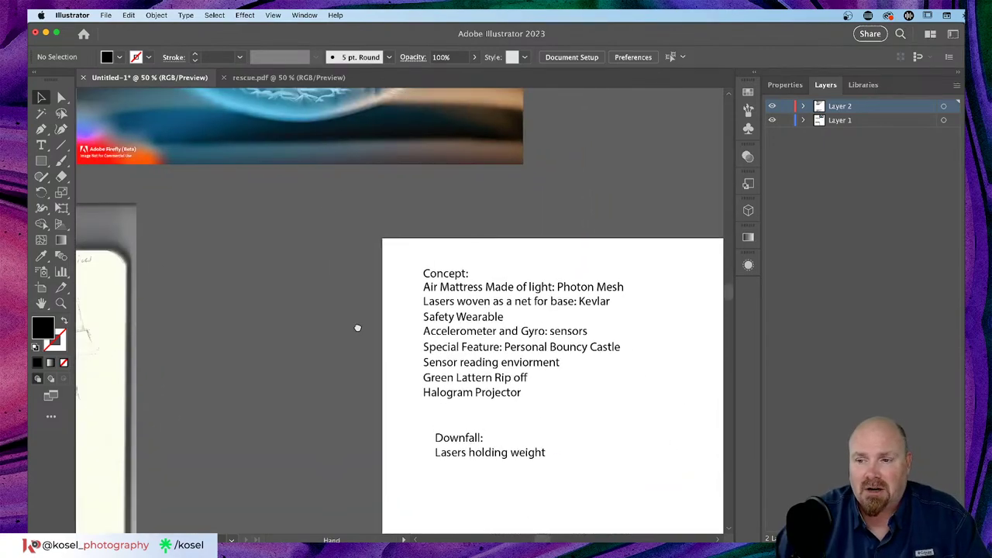
drag(356, 328, 277, 245)
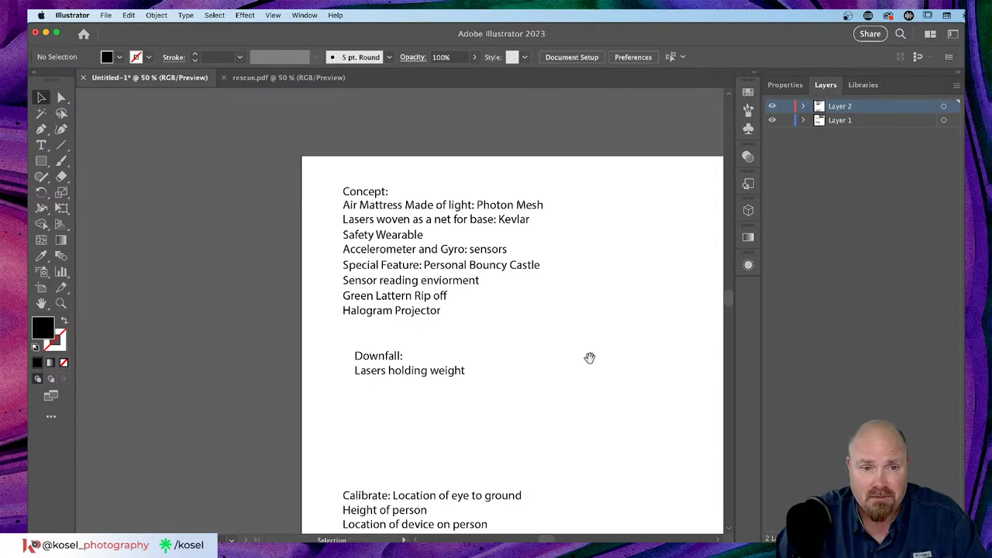
drag(447, 403, 455, 236)
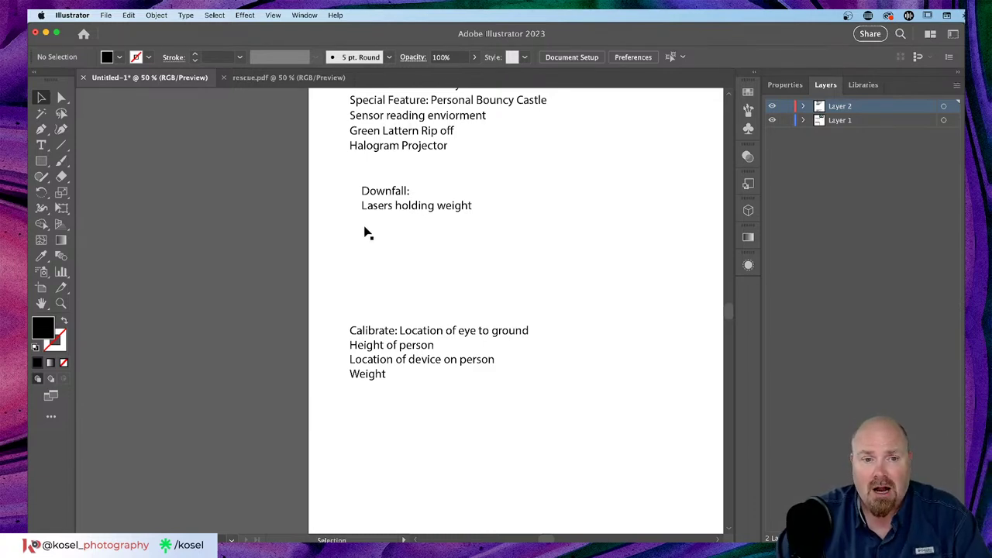
drag(447, 303, 403, 219)
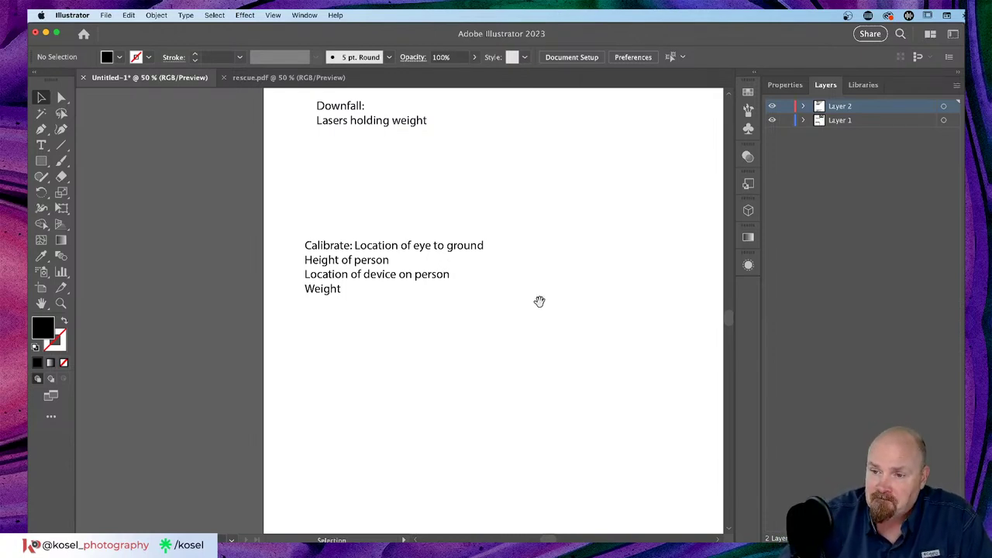
drag(556, 274, 500, 355)
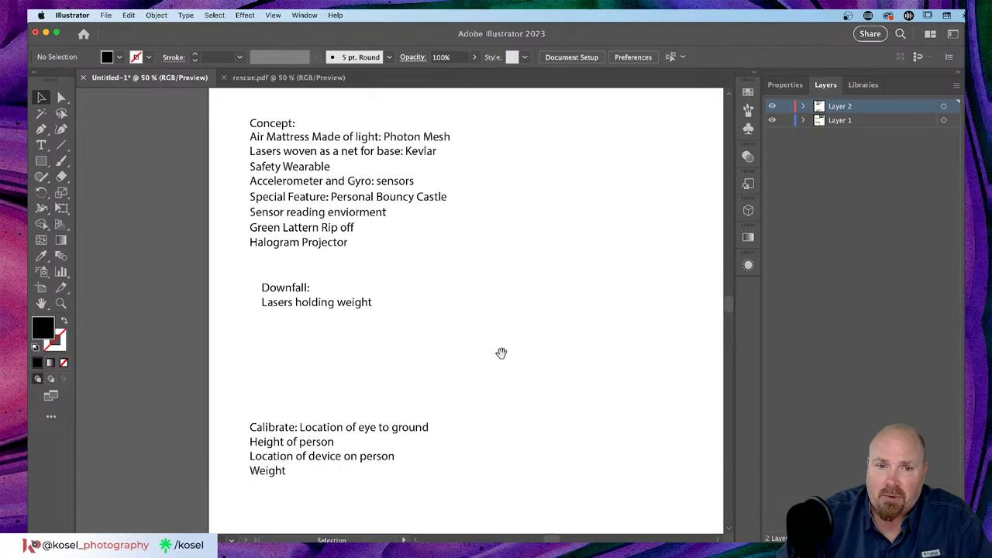
drag(514, 356, 470, 354)
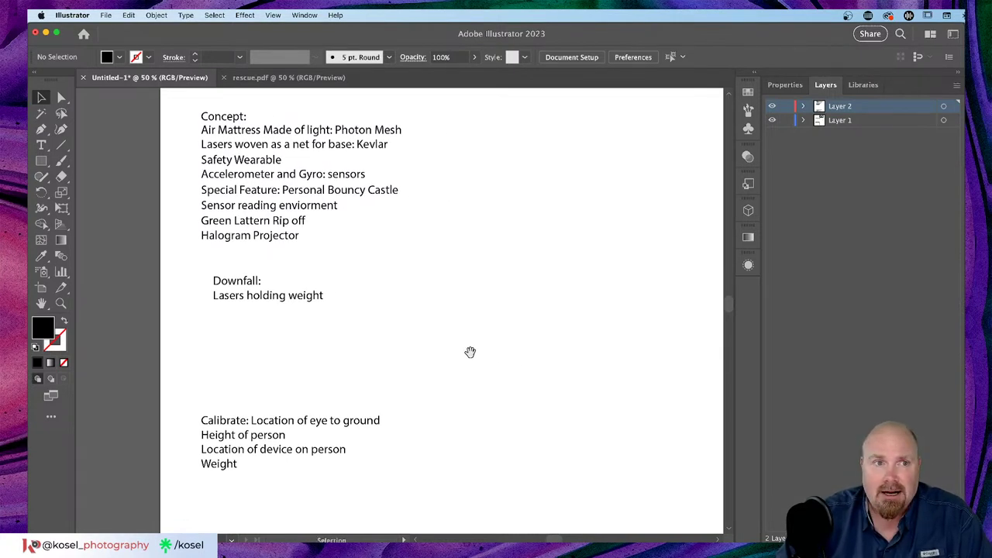
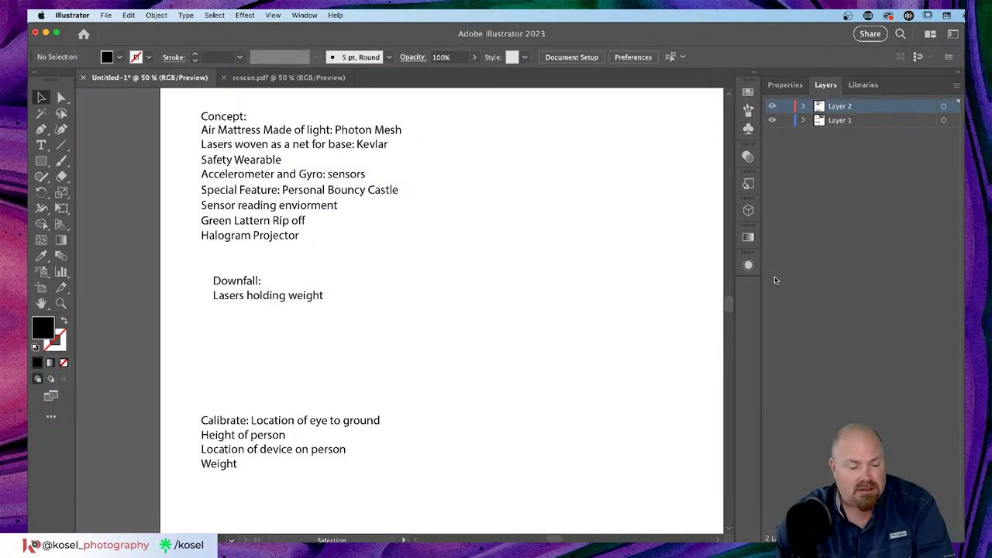
Switch to Discord's stream-chat in Chrome and view the posted image of the laser mesh projector device at full size
key(super+Tab)
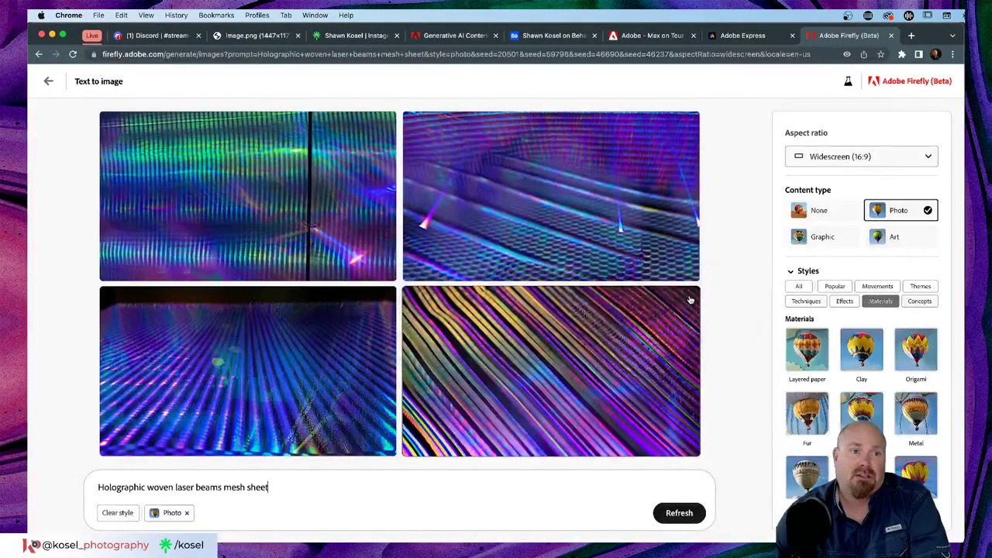
click(158, 35)
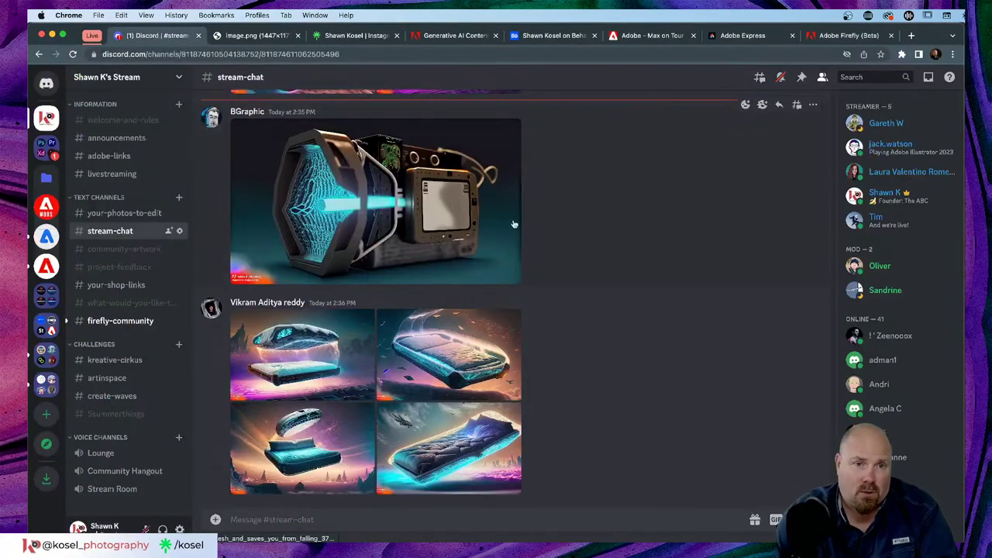
scroll(515, 225, up, 2)
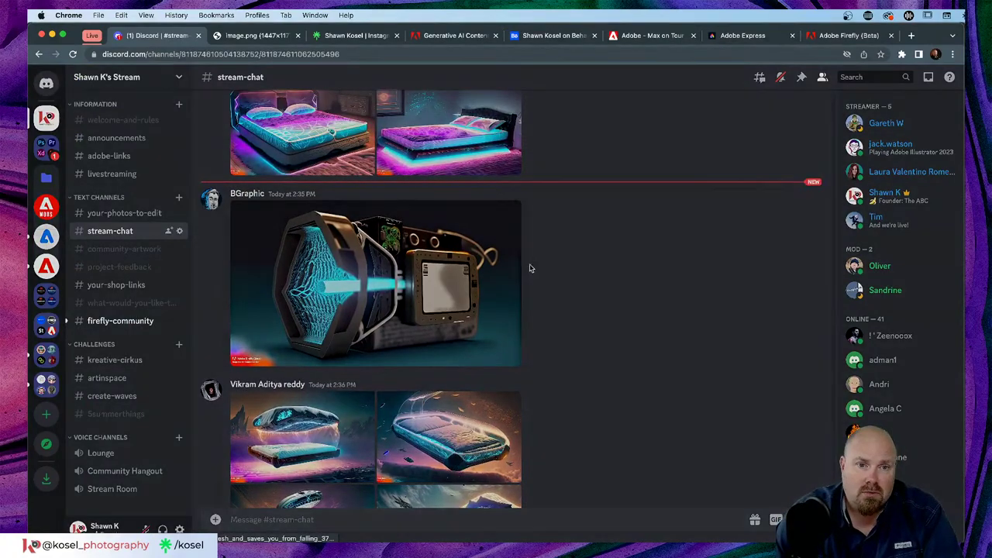
click(516, 268)
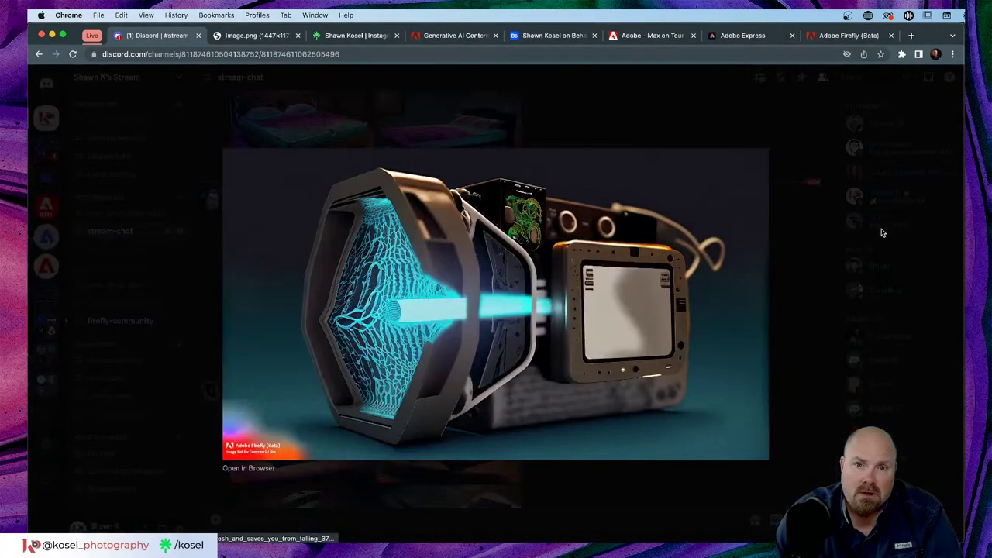
click(799, 234)
scroll(647, 259, down, 2)
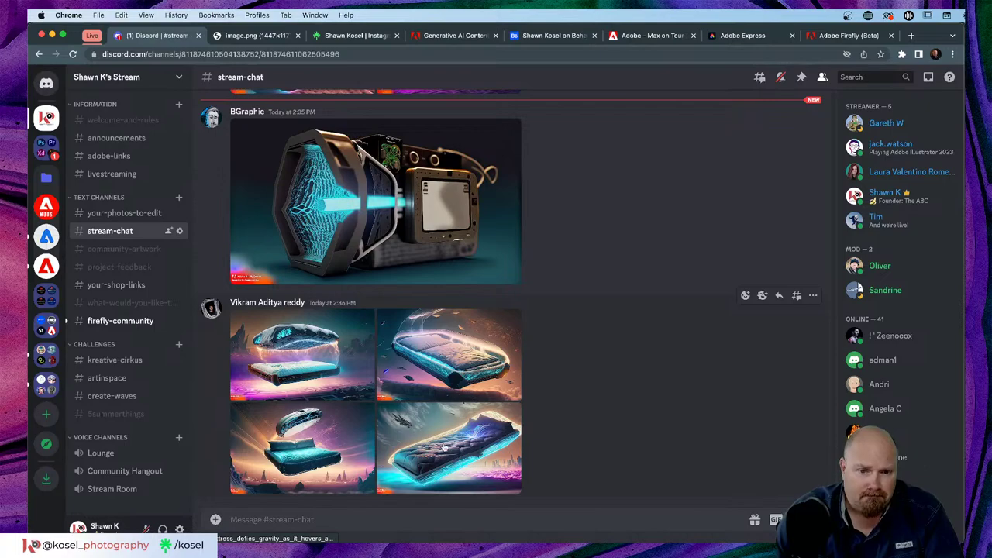
View the tilted flying mattress image at full size and magnify its glowing surface and the laser mesh along its underside
click(444, 447)
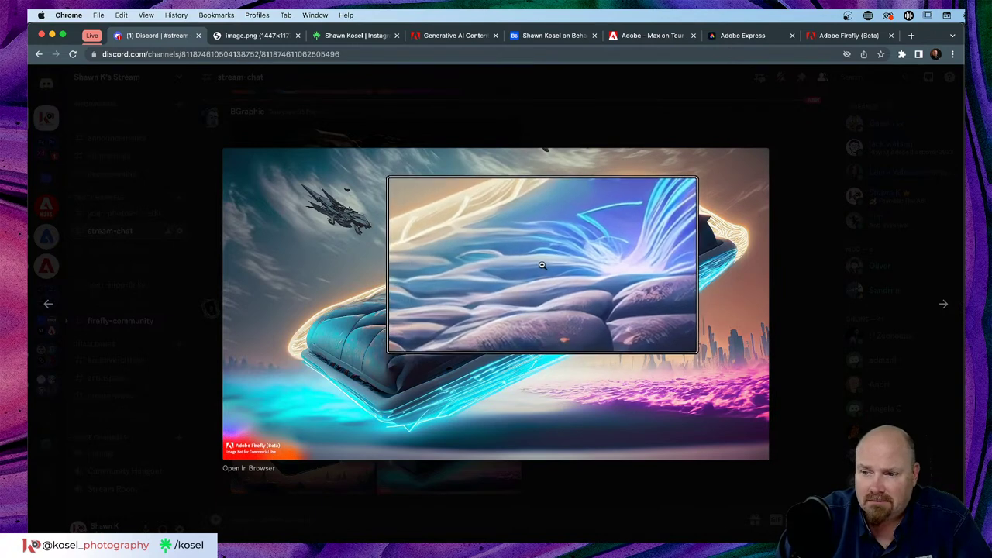
click(542, 265)
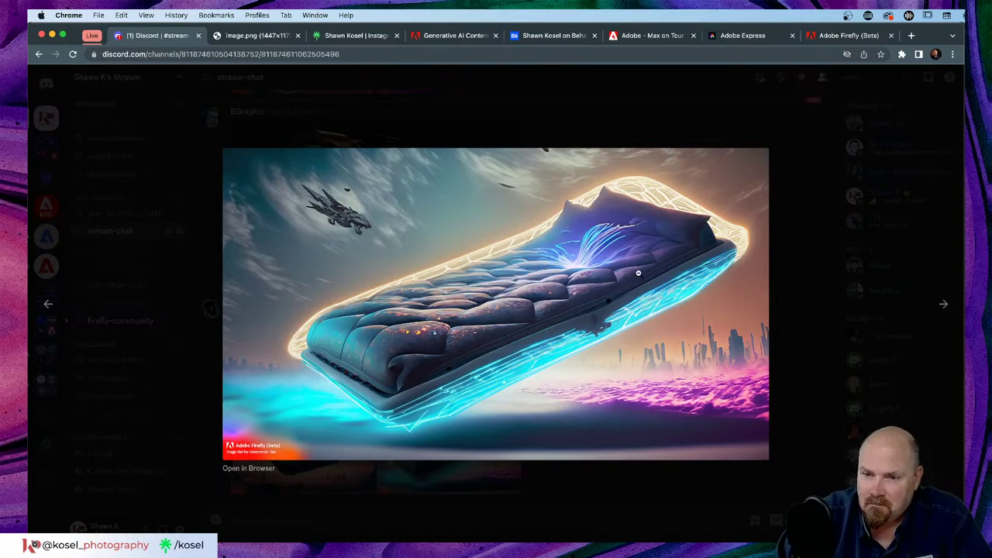
click(515, 380)
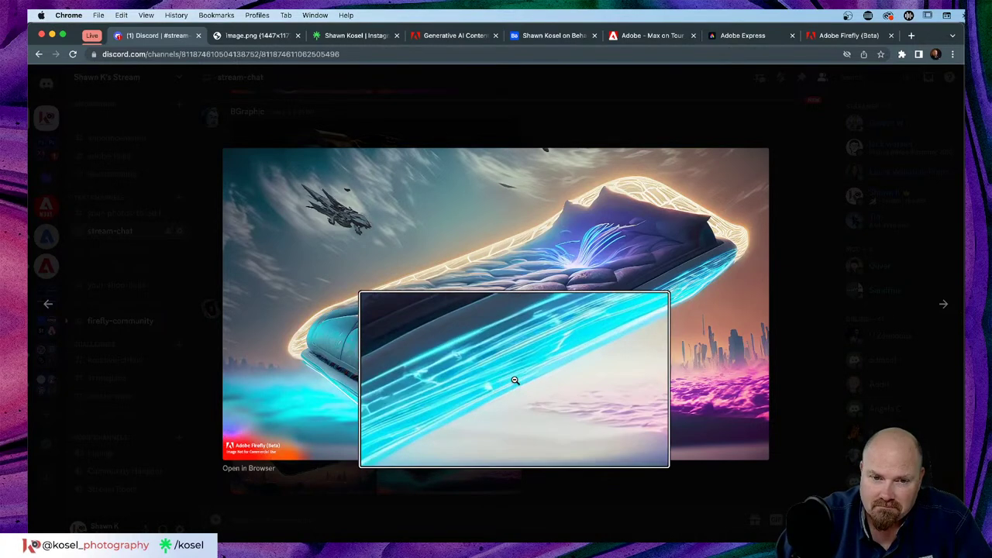
drag(515, 380, 508, 370)
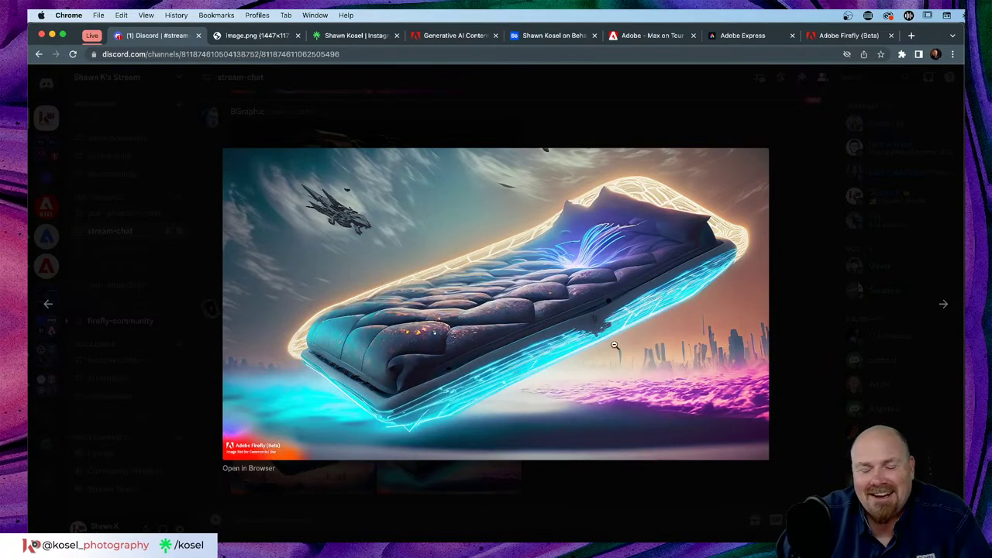
click(217, 362)
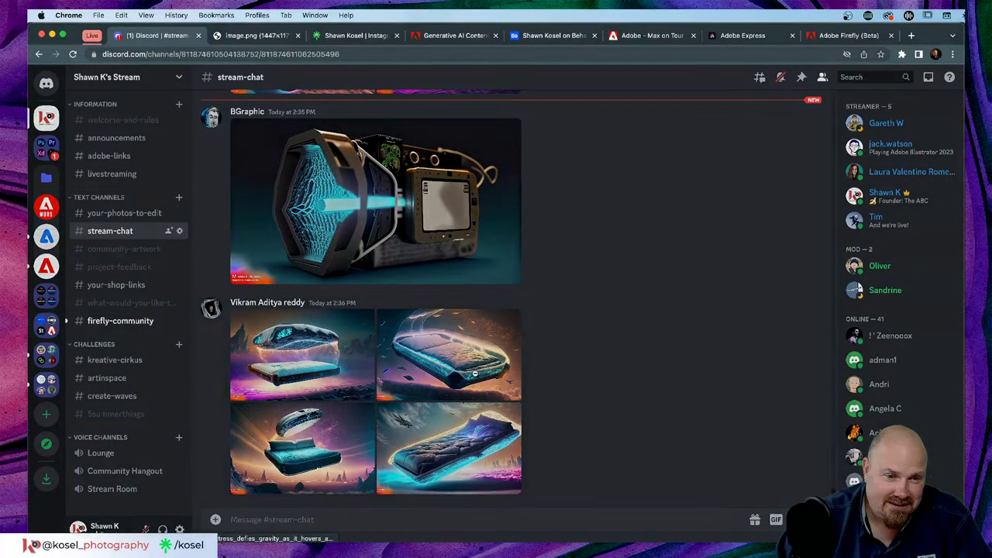
View the hovering bed with pillows and canopy and the floating mattress at full size, and re-examine the tilted flying mattress
click(302, 446)
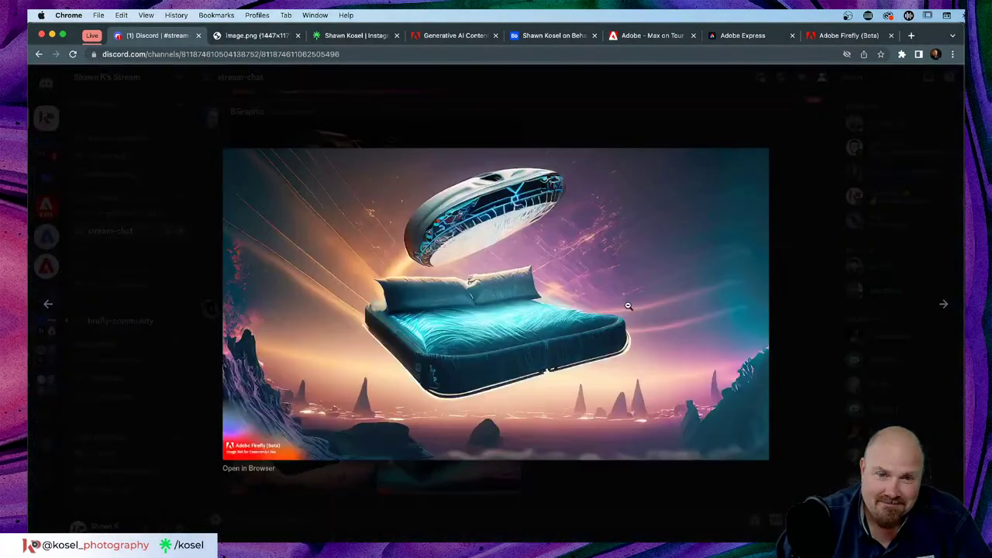
click(840, 279)
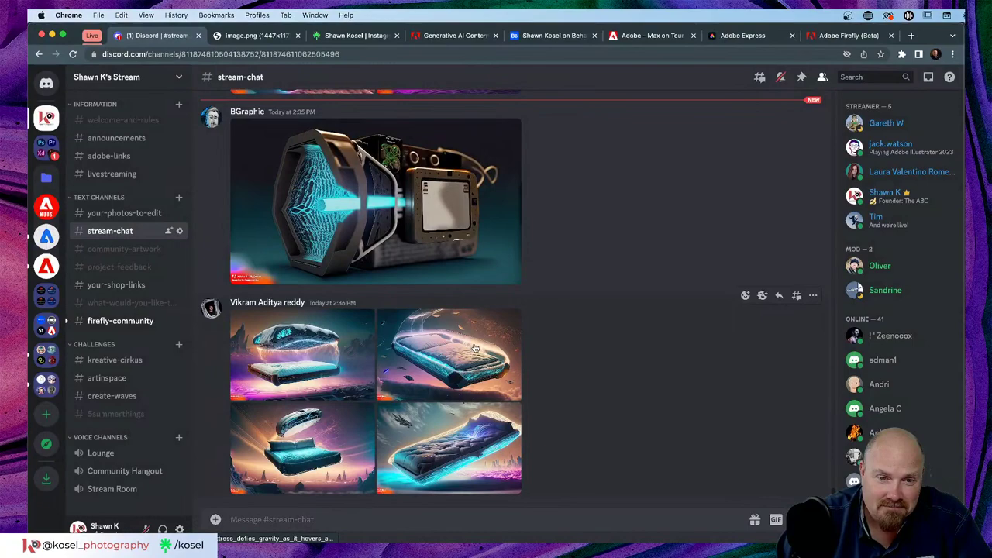
click(394, 324)
click(839, 290)
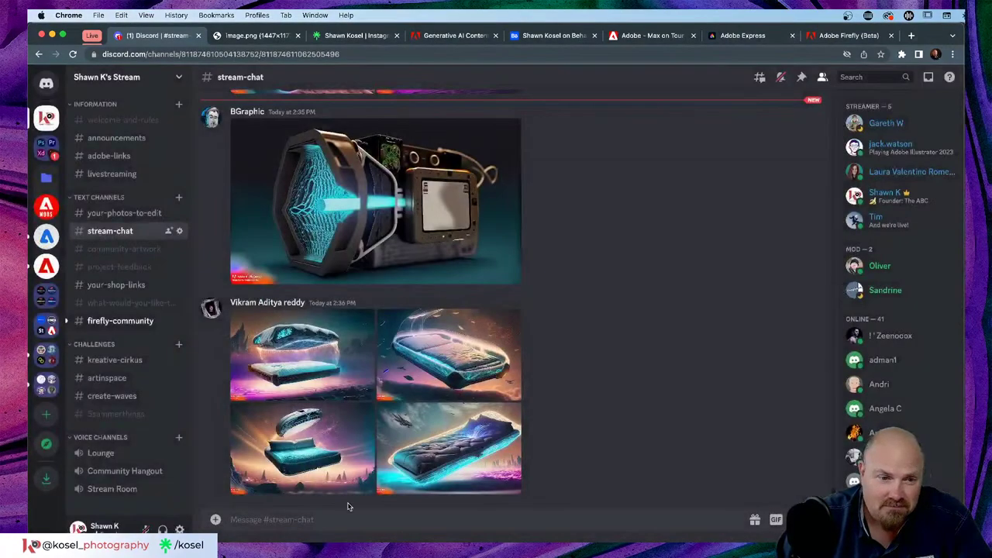
click(512, 448)
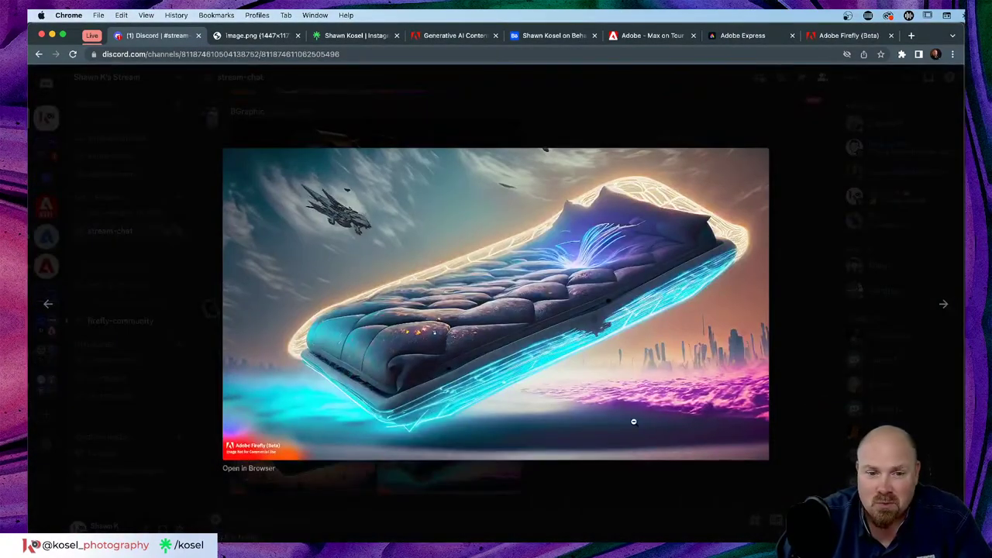
drag(532, 375, 534, 372)
click(794, 273)
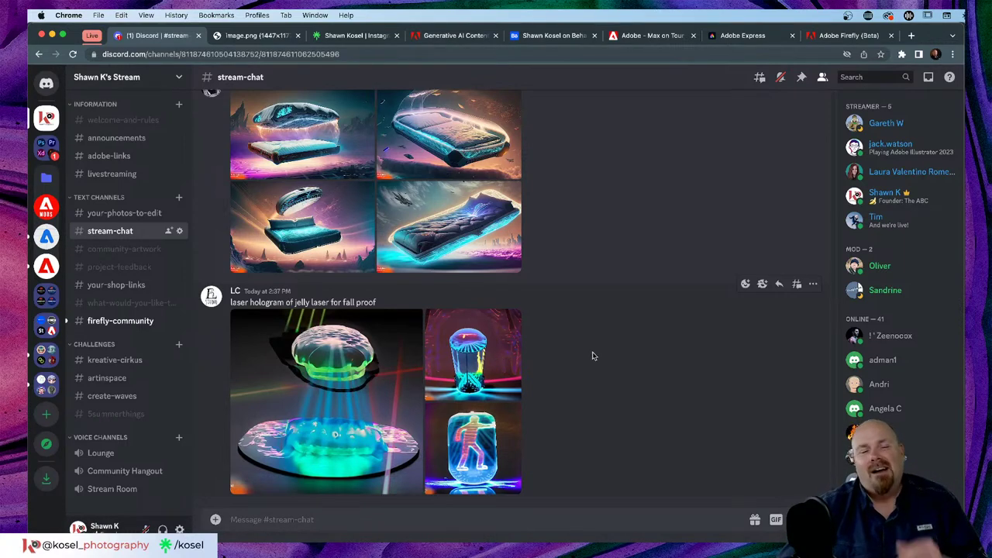
View all three "laser hologram of jelly laser for fall proof" images in the chat at full size
click(448, 395)
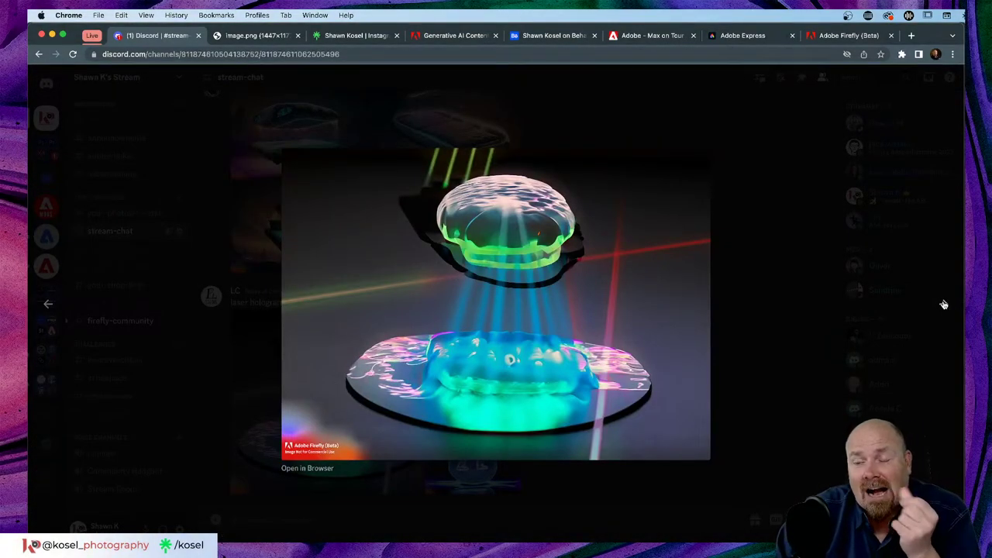
click(944, 305)
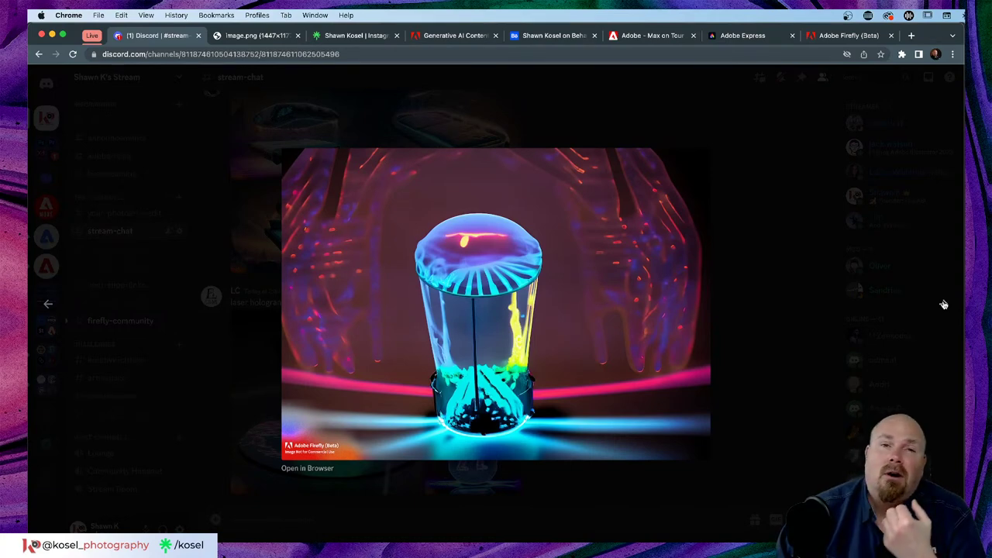
click(944, 304)
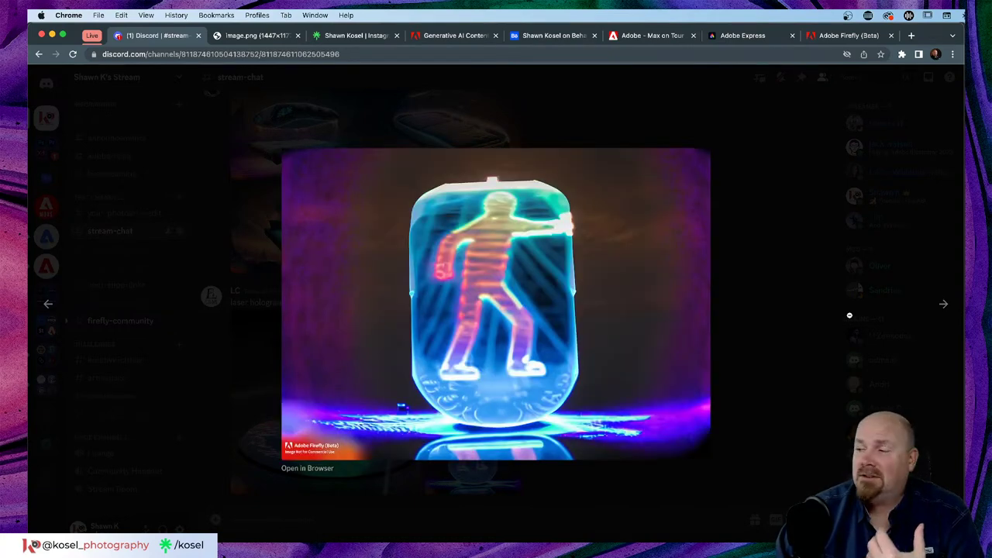
click(754, 338)
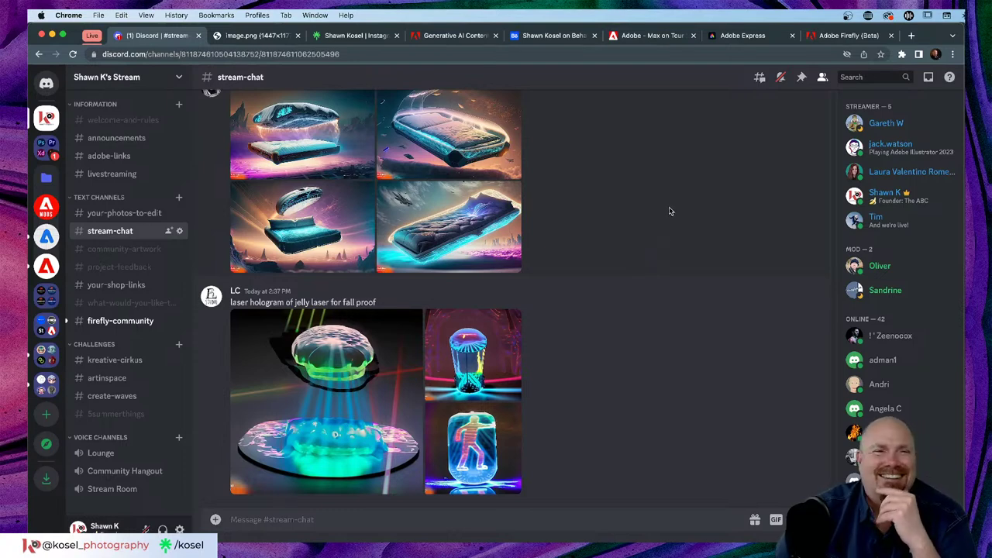
Close the Firefly tab with the laser mesh results, return Adobe Express to its home page and close that tab too
click(843, 35)
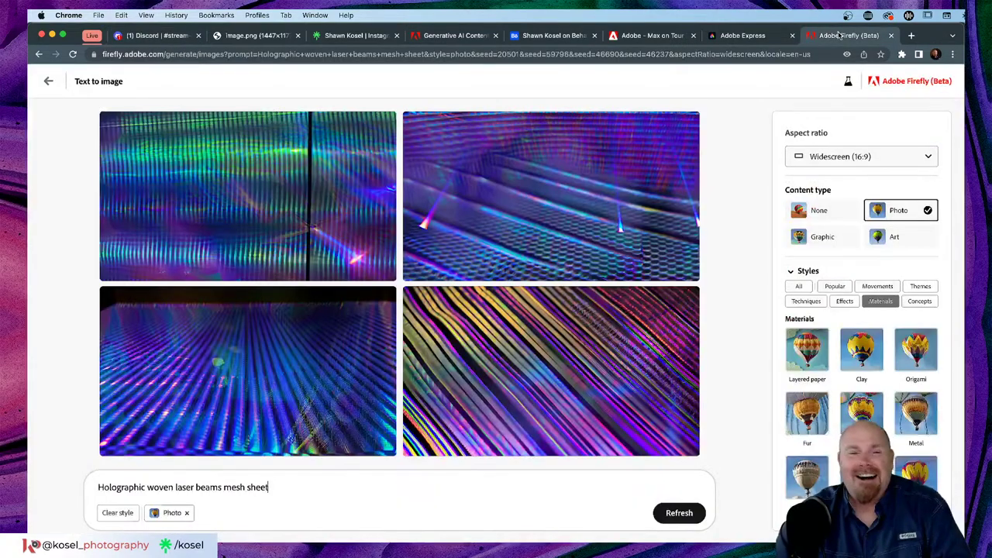
mouse_move(544, 223)
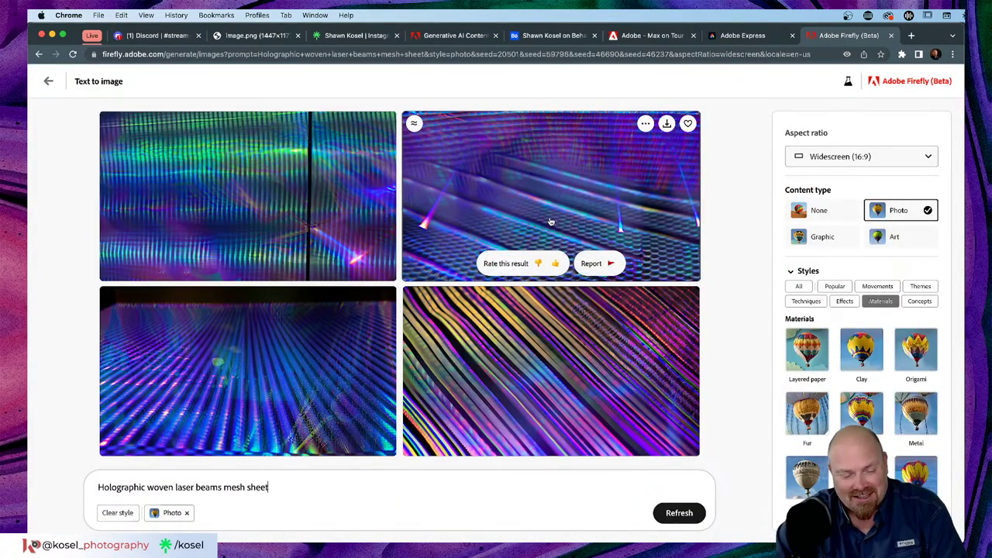
click(892, 35)
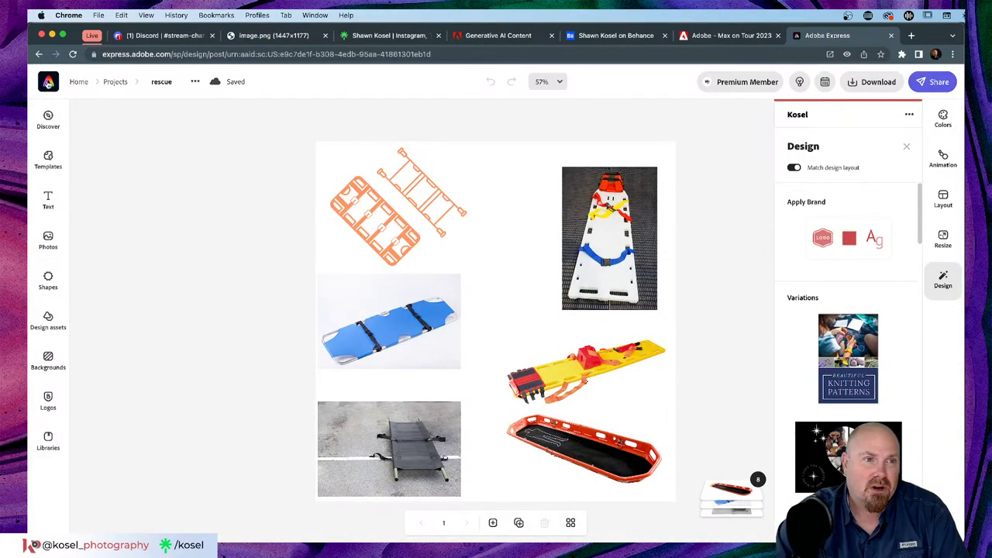
click(48, 81)
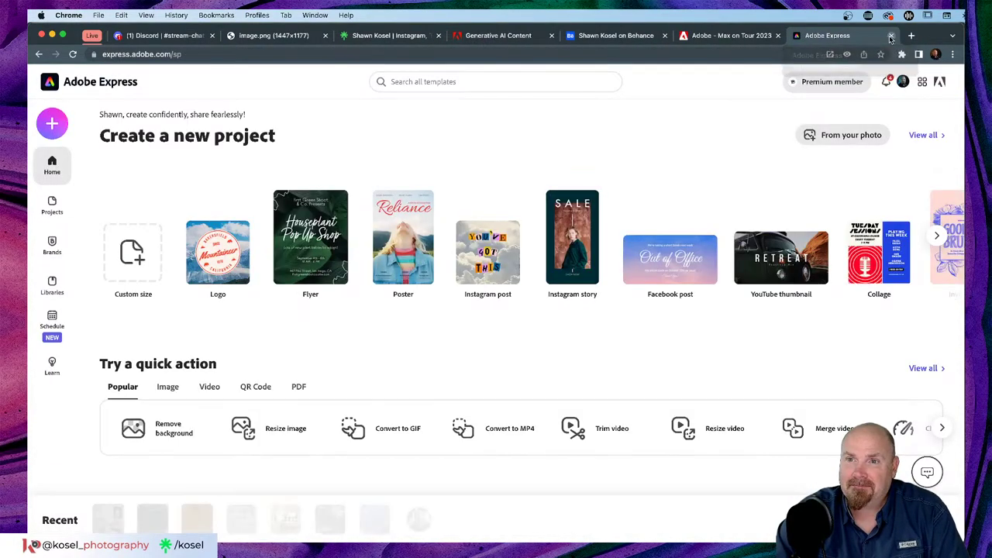
click(891, 36)
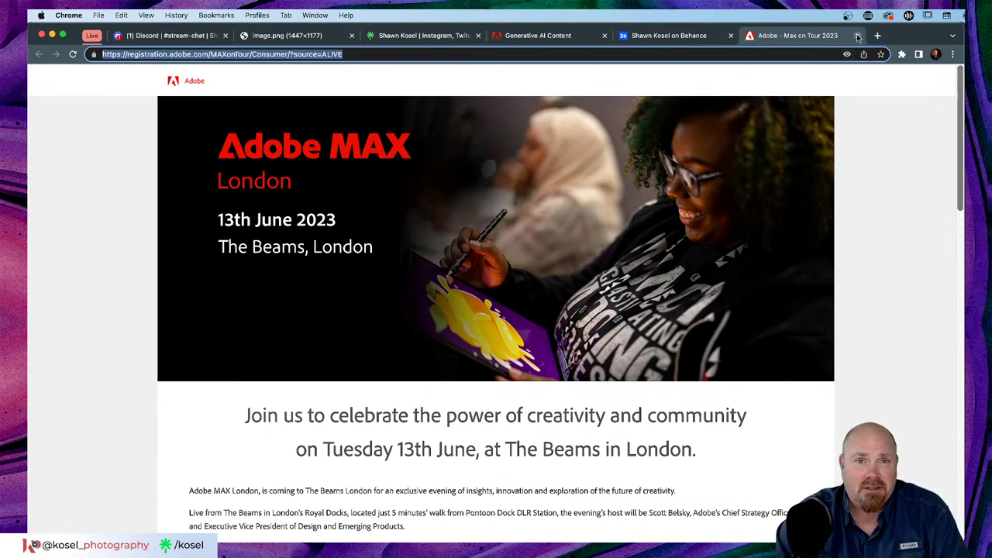
click(90, 141)
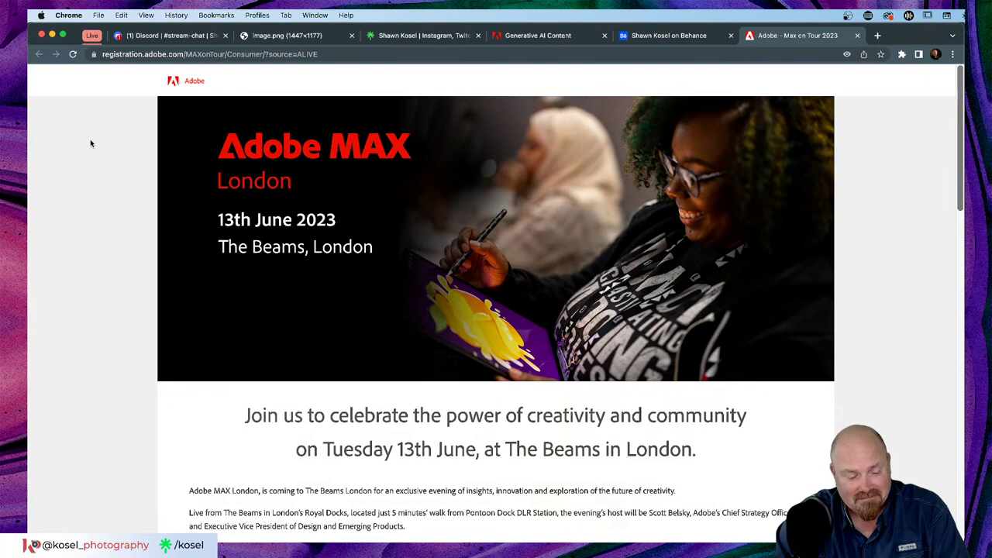
Switch to Illustrator and frame the concept notes artboard with its blank area beside the text
key(super+Tab)
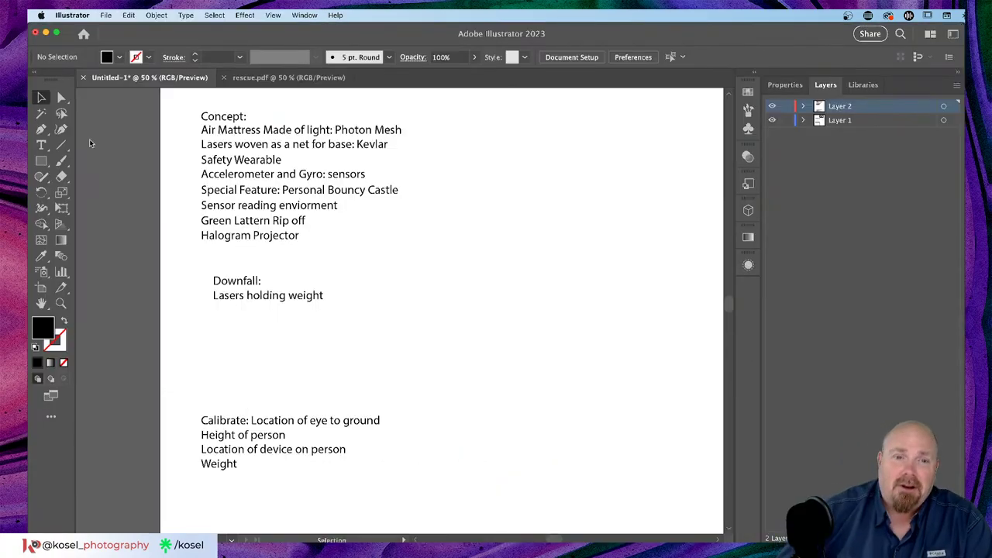
drag(514, 288, 416, 293)
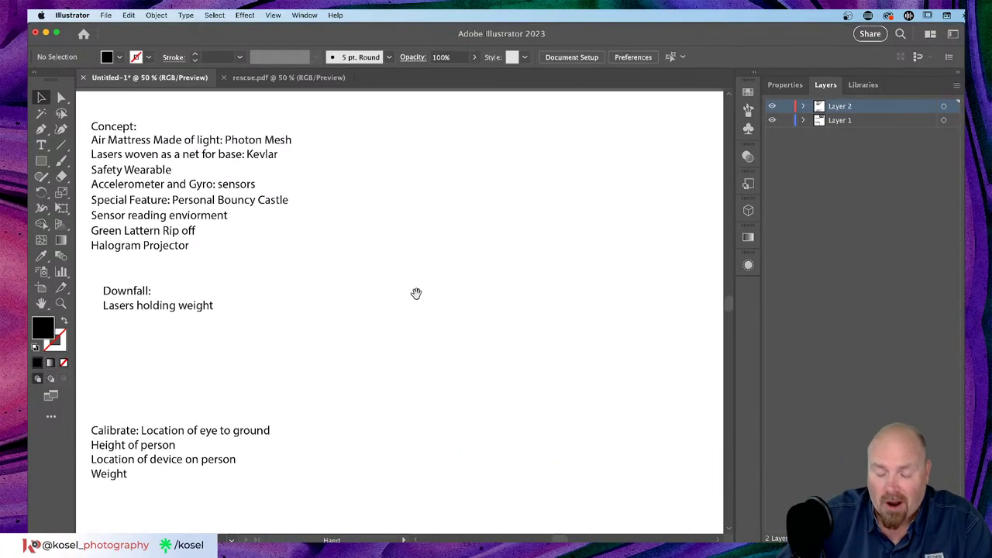
key(super+minus)
key(super+minus)
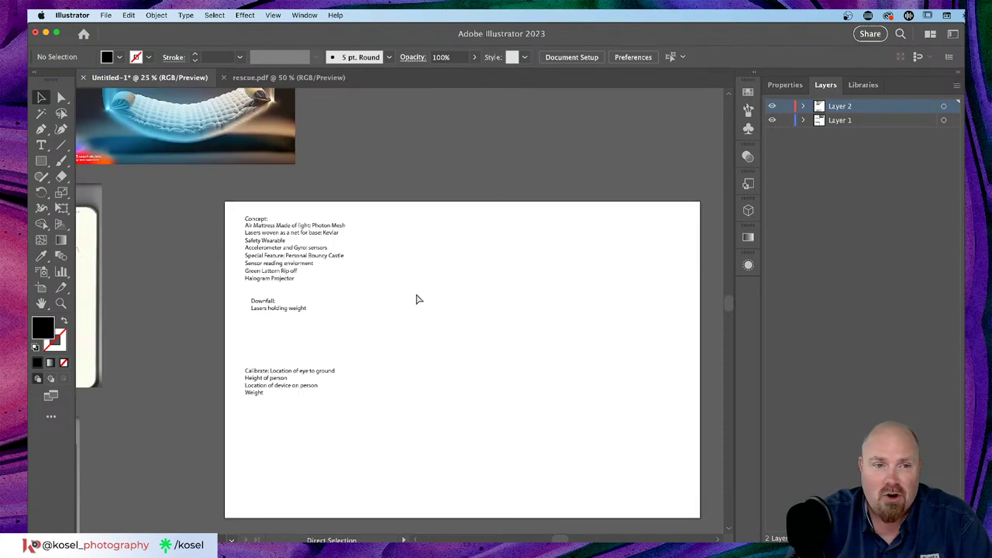
key(super+equal)
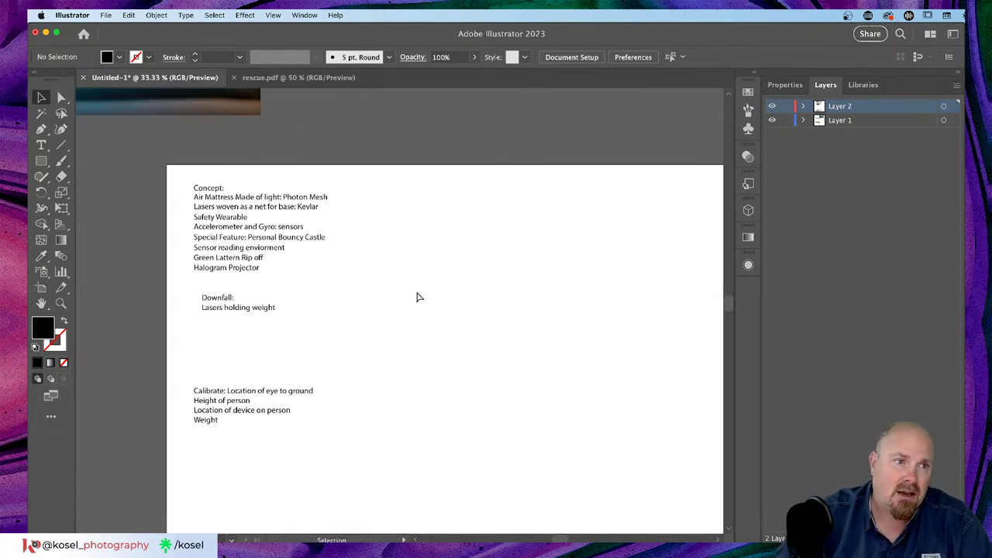
scroll(425, 296, down, 3)
scroll(425, 296, right, 2)
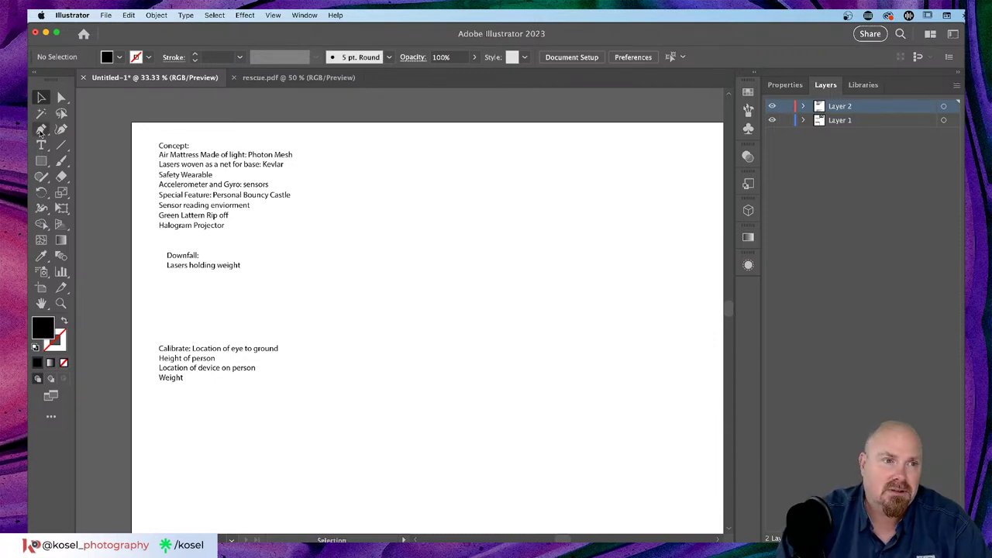
click(41, 161)
drag(429, 178, 622, 492)
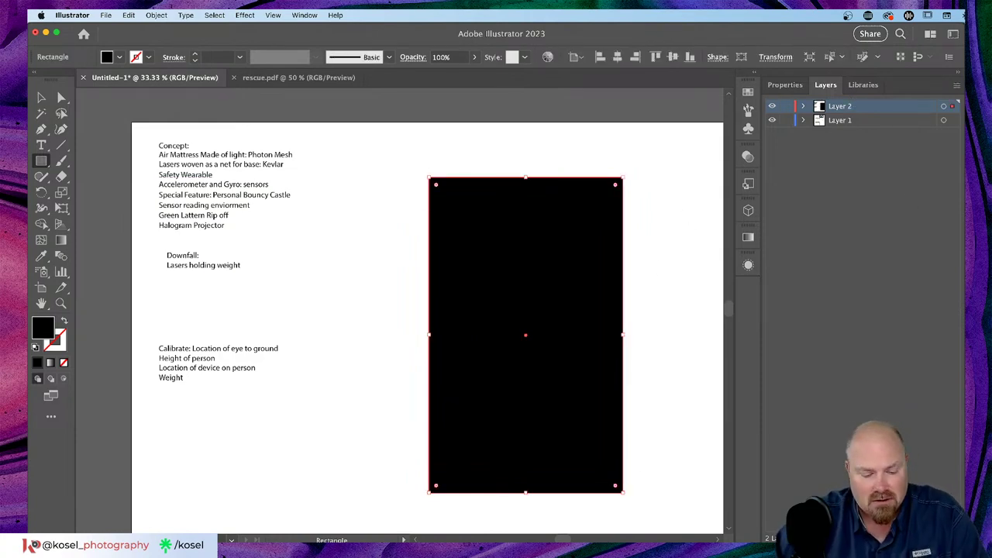
key(Delete)
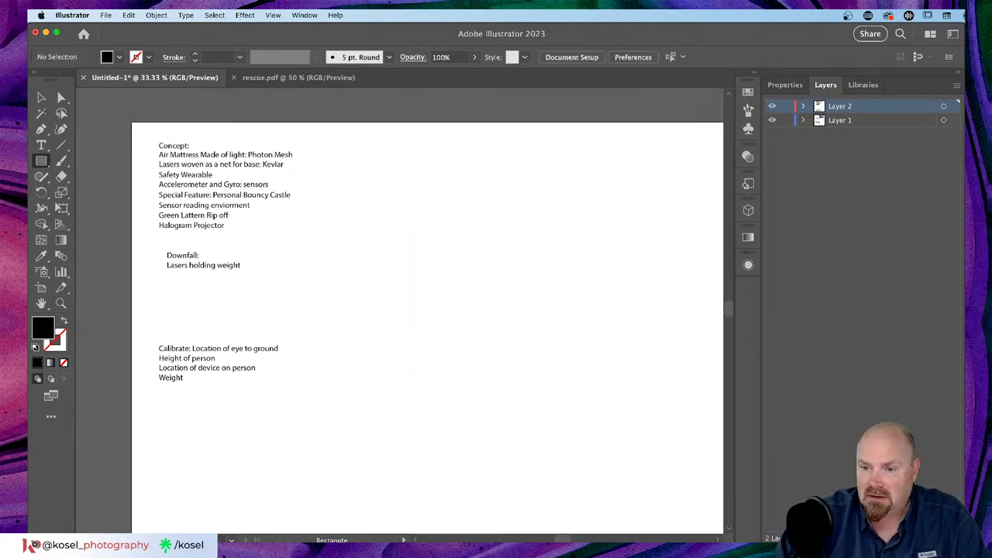
Create a new layer, draw a tall black rectangle on it beside the concept notes, and open the rectangle's appearance attributes
key(super+l)
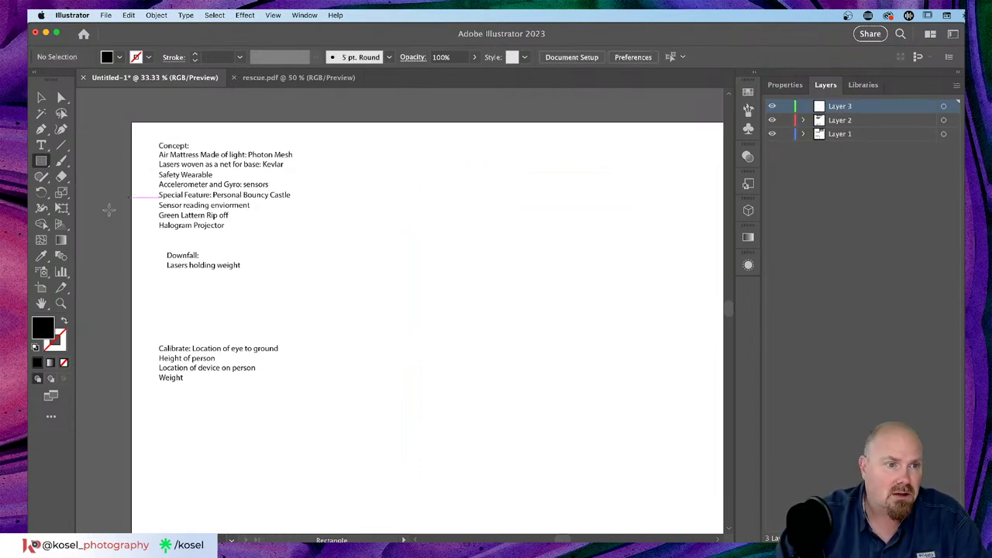
click(42, 160)
drag(478, 158, 620, 370)
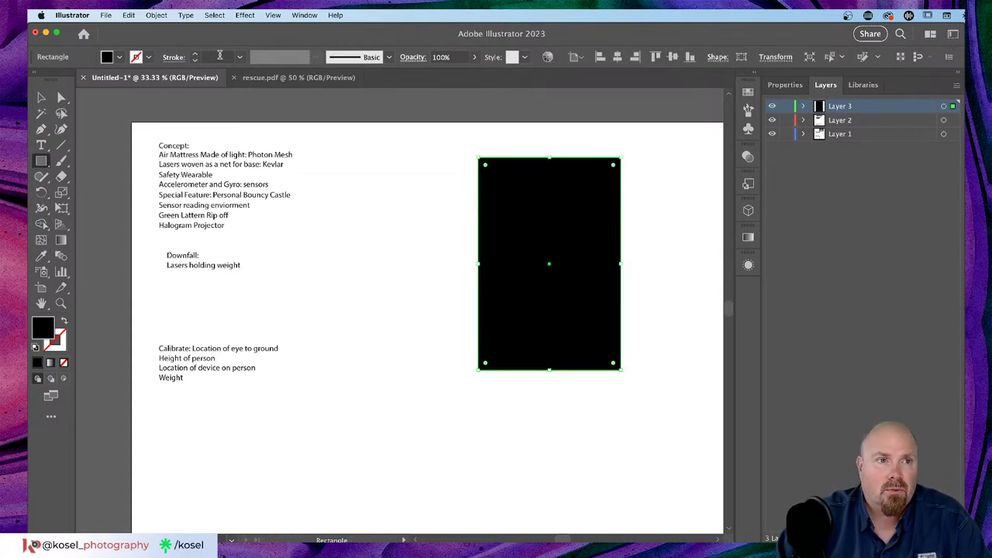
click(120, 59)
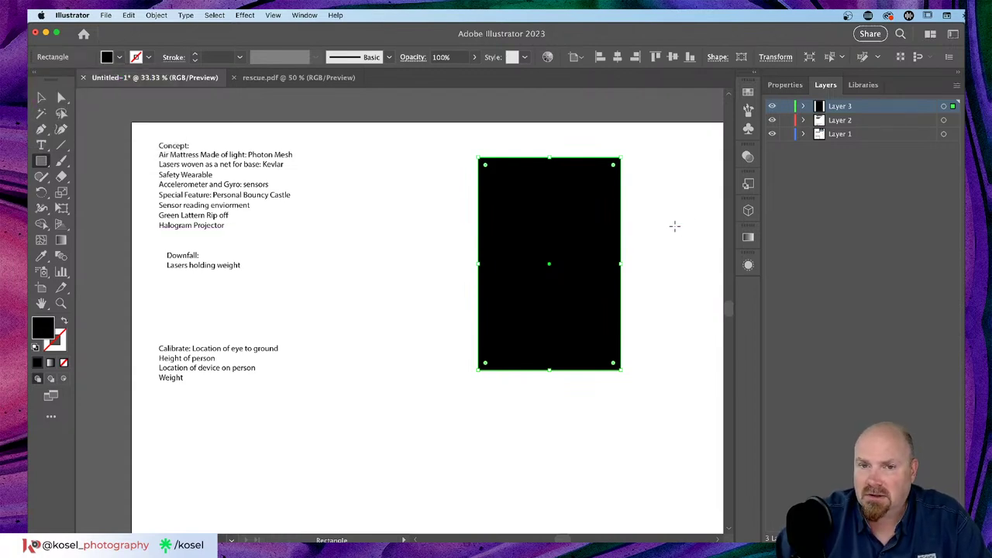
scroll(674, 225, right, 5)
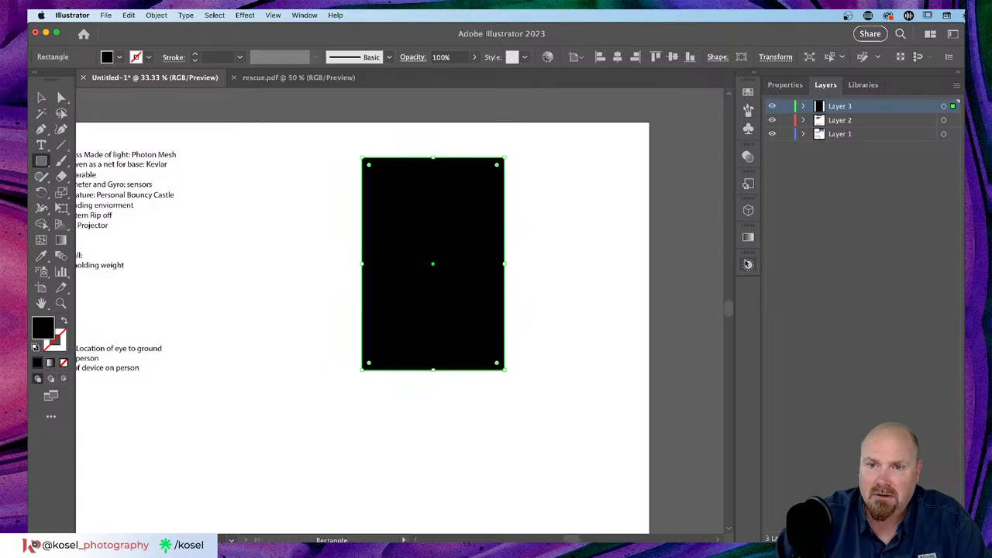
click(747, 264)
click(620, 332)
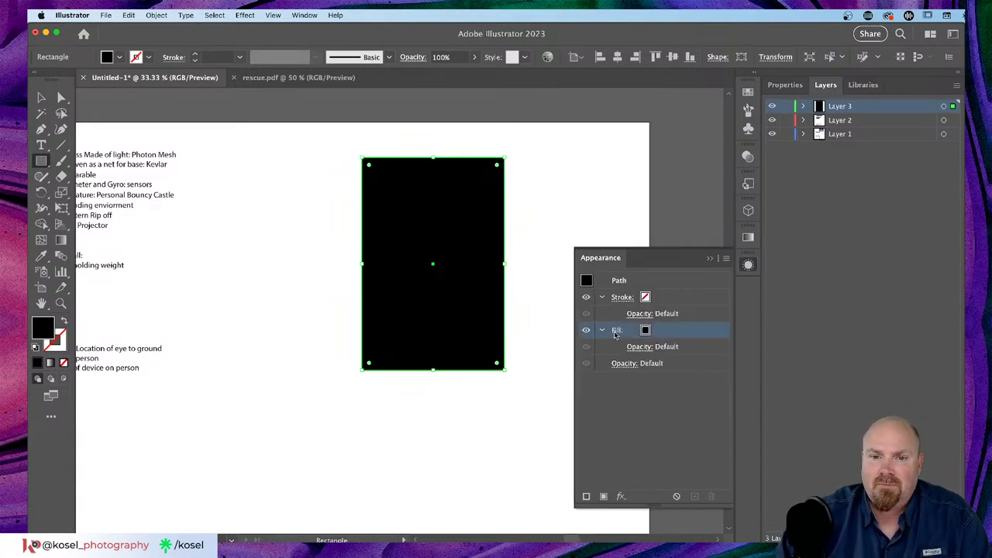
click(600, 331)
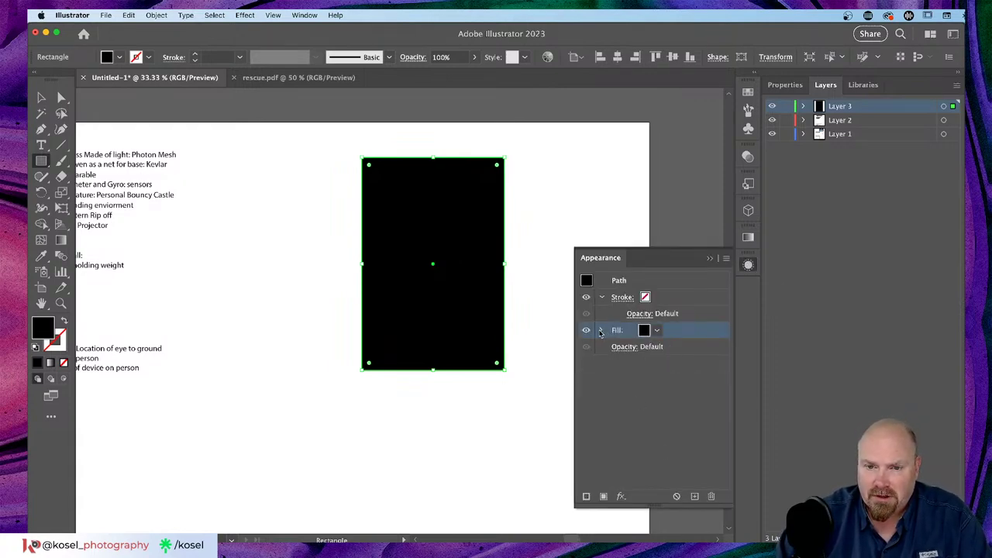
click(601, 331)
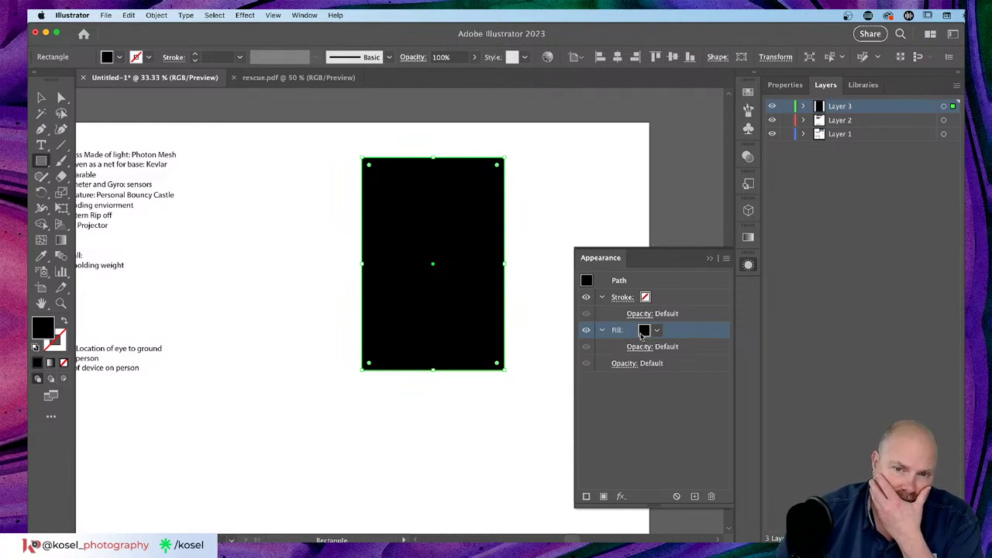
click(619, 497)
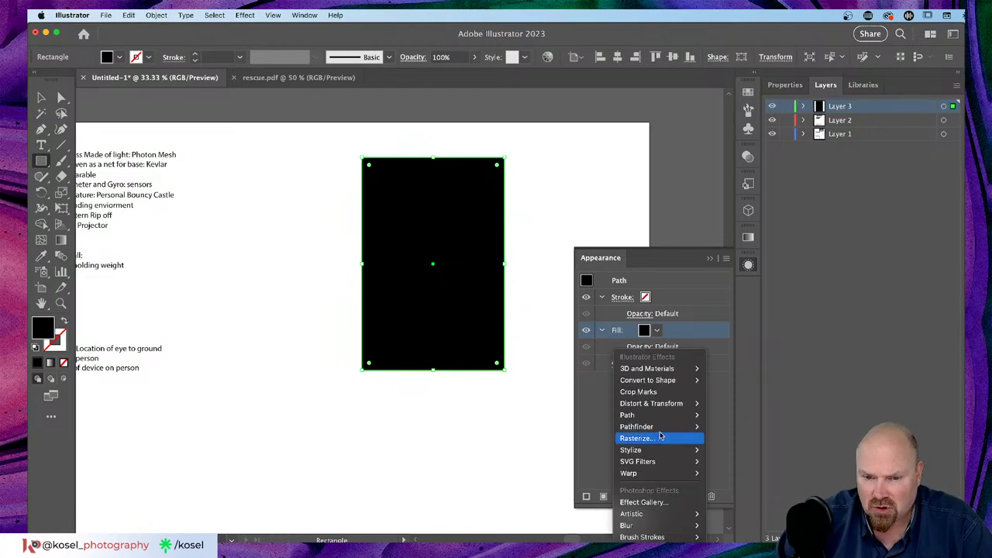
click(594, 462)
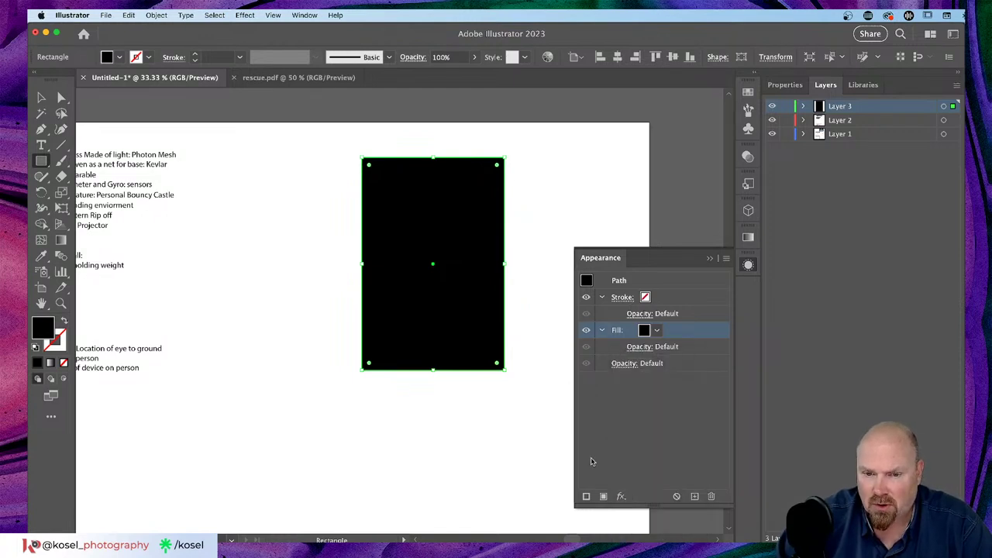
click(604, 497)
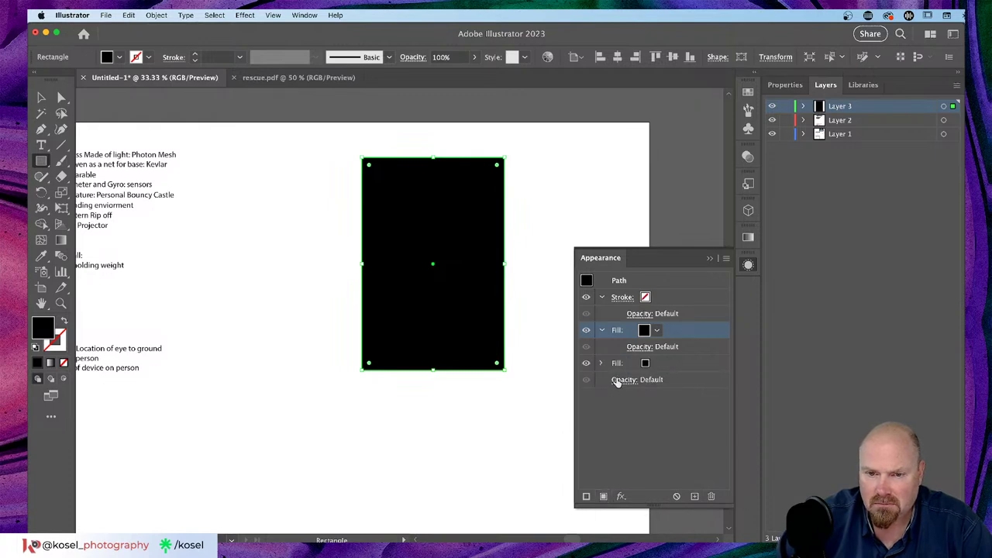
click(624, 362)
click(710, 496)
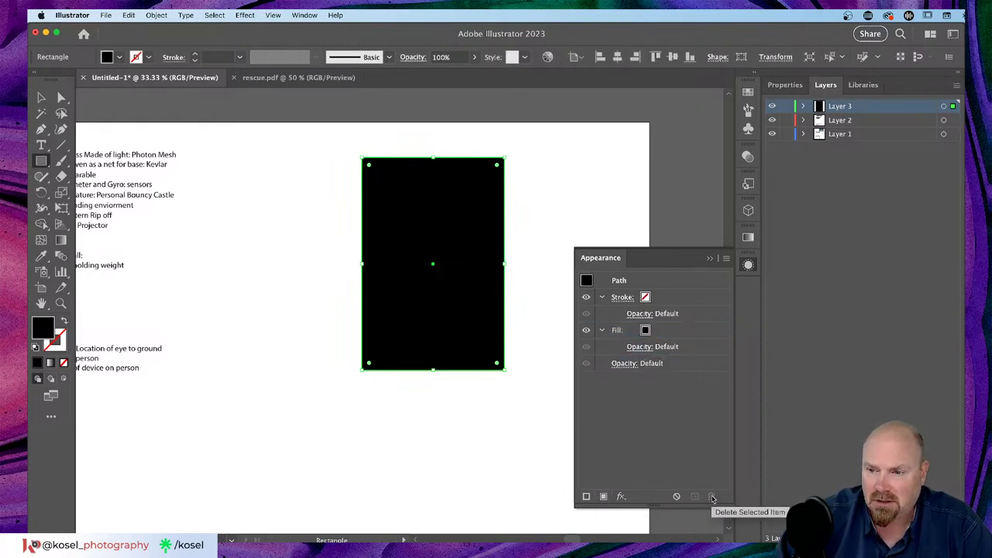
Open the Basic Graphics_Lines pattern library from the swatches of the rectangle's fill
click(646, 331)
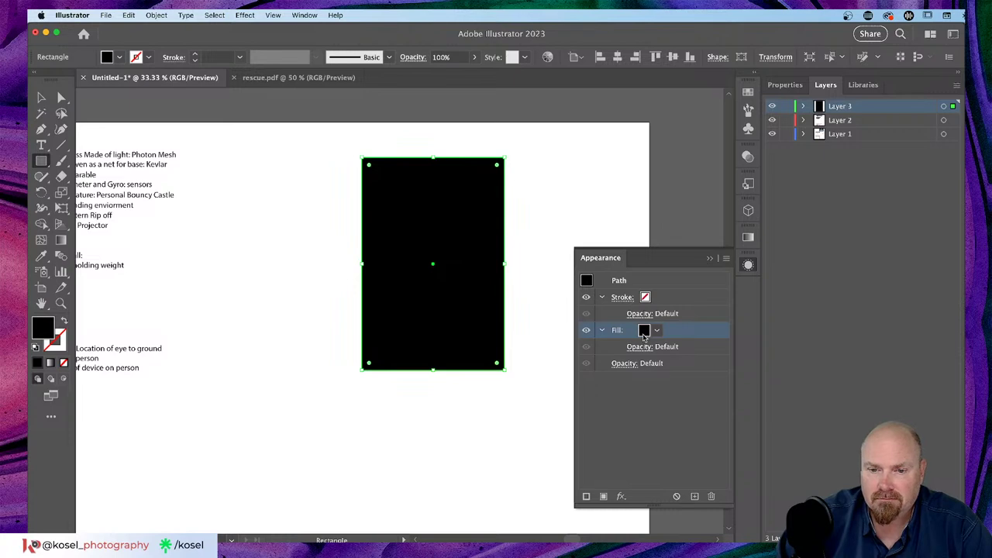
click(643, 331)
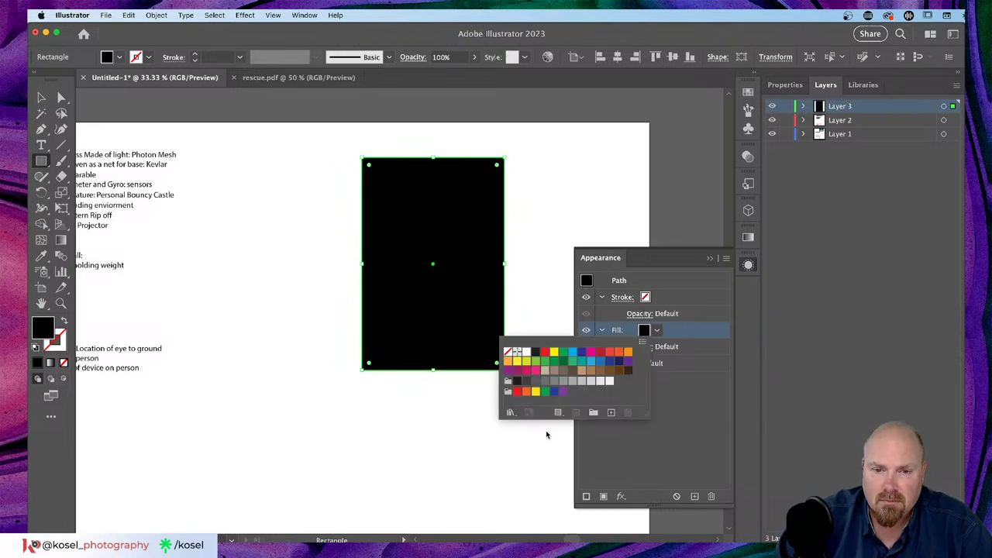
click(510, 412)
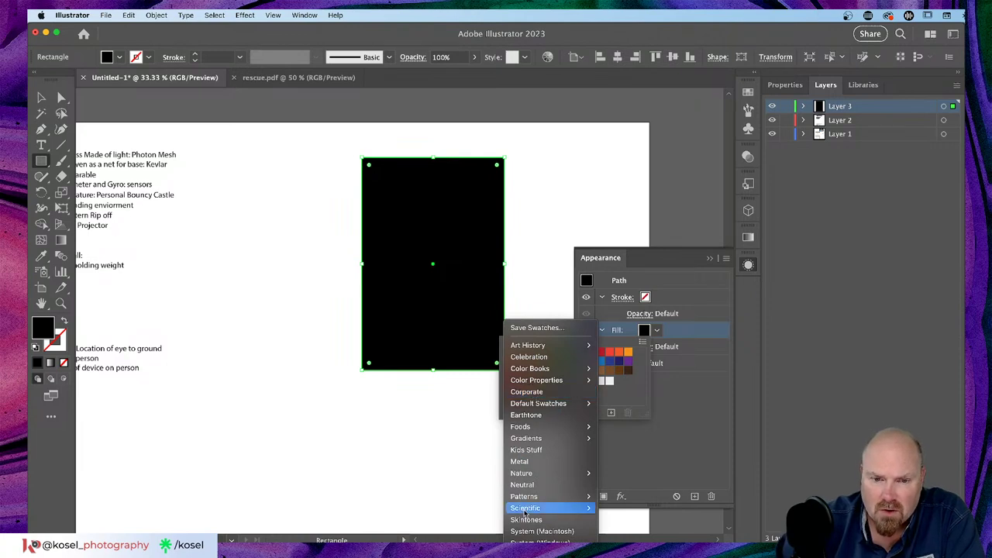
mouse_move(534, 496)
mouse_move(628, 500)
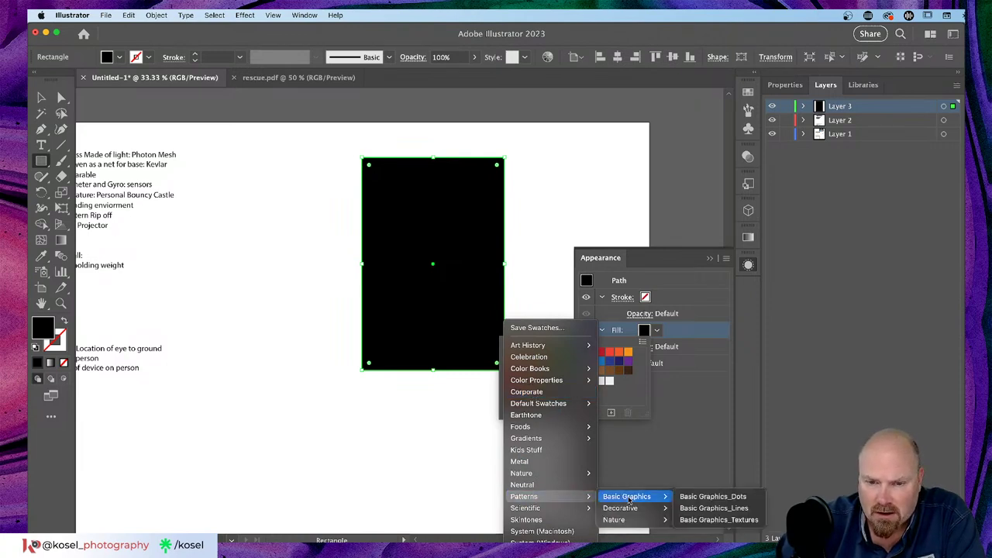
click(711, 508)
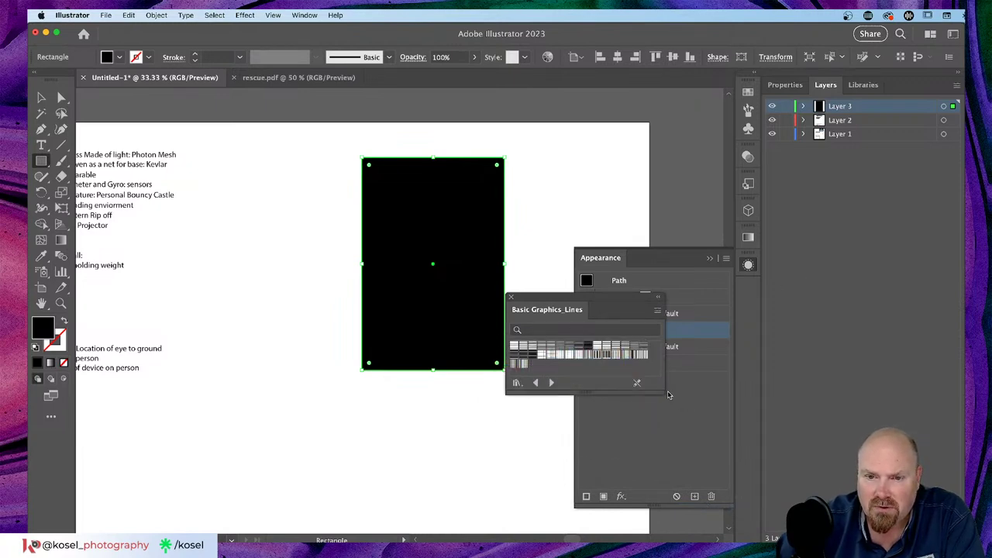
Enlarge the Basic Graphics_Lines library and show its swatches in Large Thumbnail View
drag(663, 388, 827, 498)
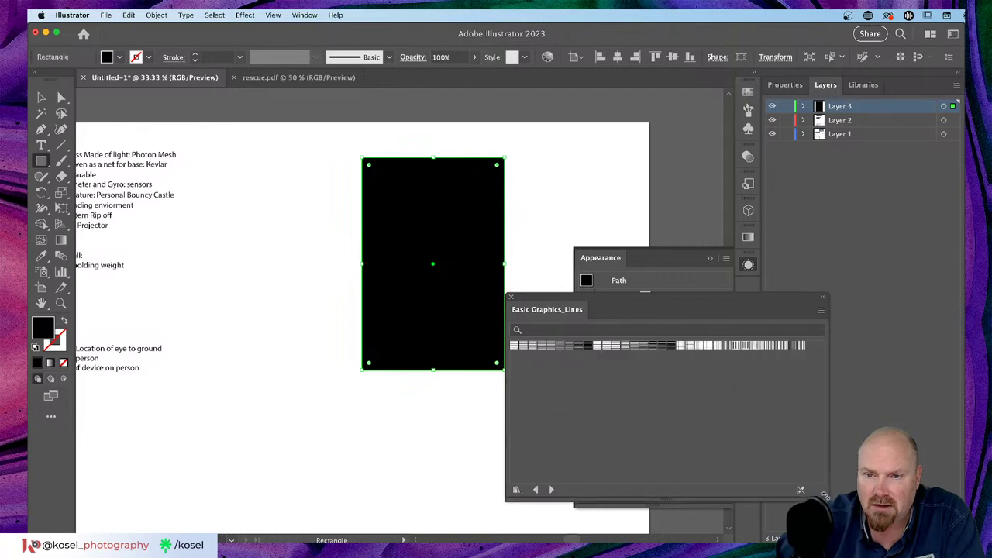
click(820, 311)
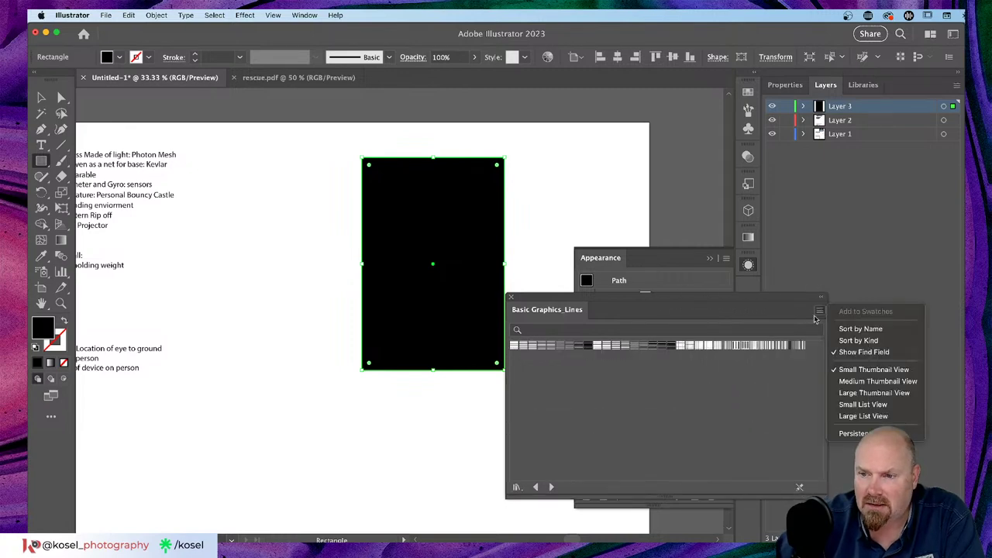
click(873, 393)
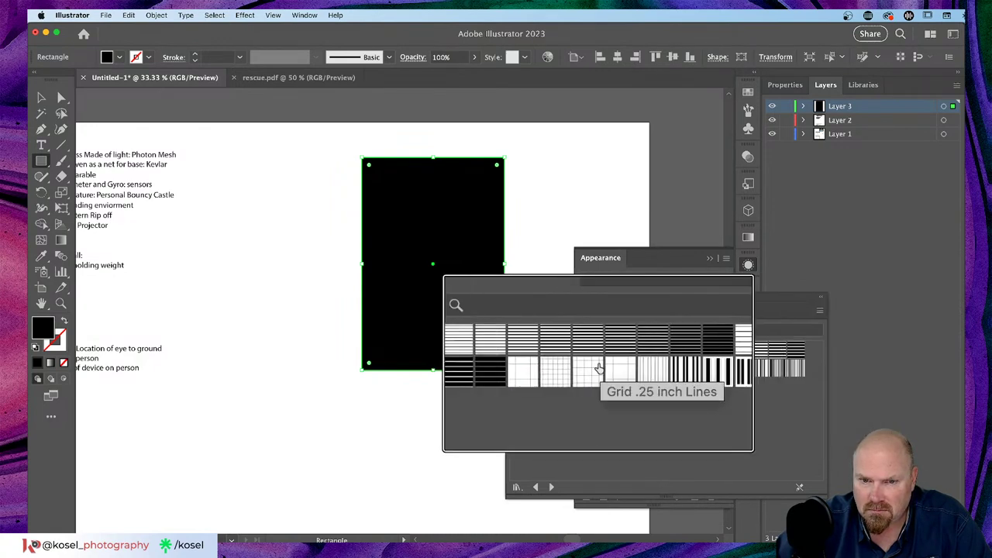
Fill the rectangle with the most closely spaced grid-line pattern, check its appearance attributes and collapse them
click(574, 371)
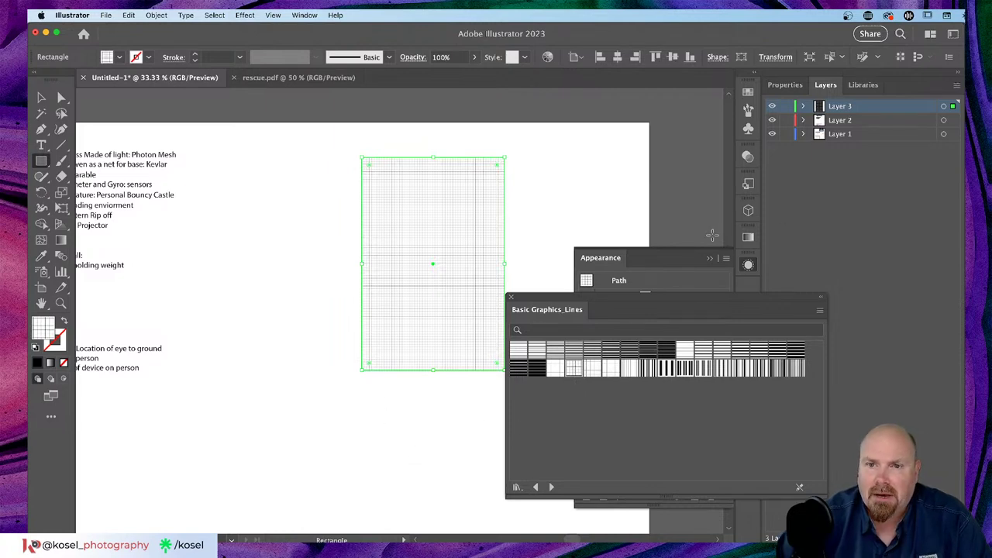
click(676, 260)
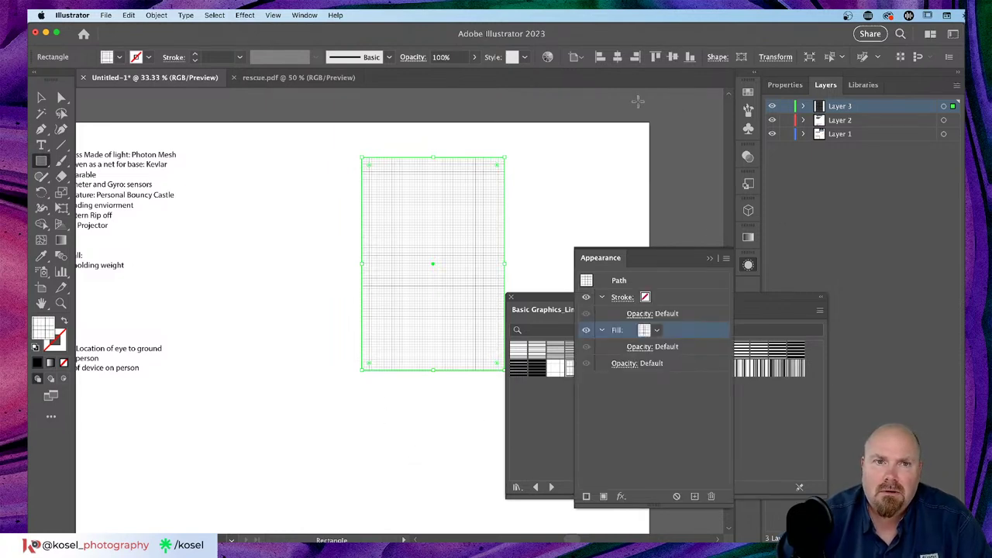
click(710, 260)
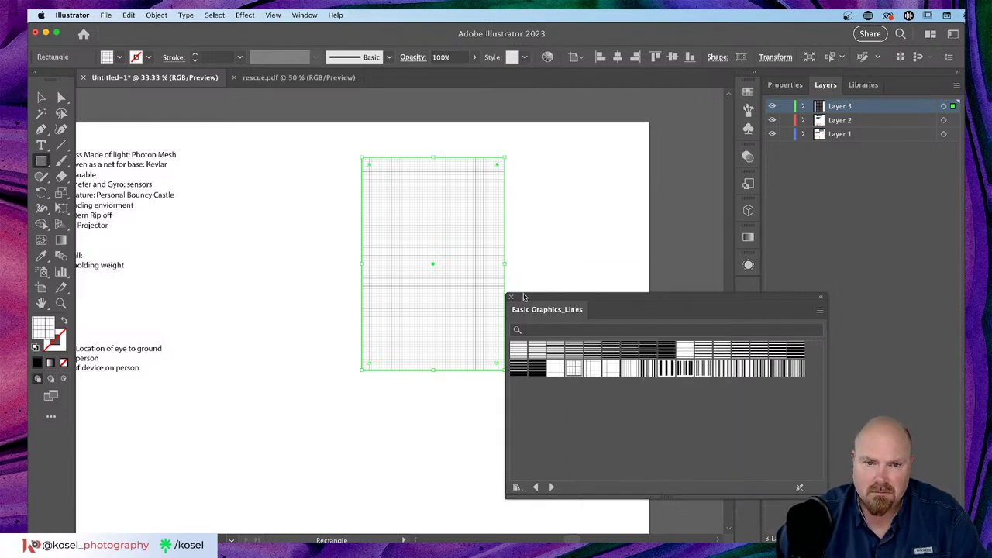
Close the Basic Graphics_Lines library and deselect the grid-patterned rectangle
click(511, 299)
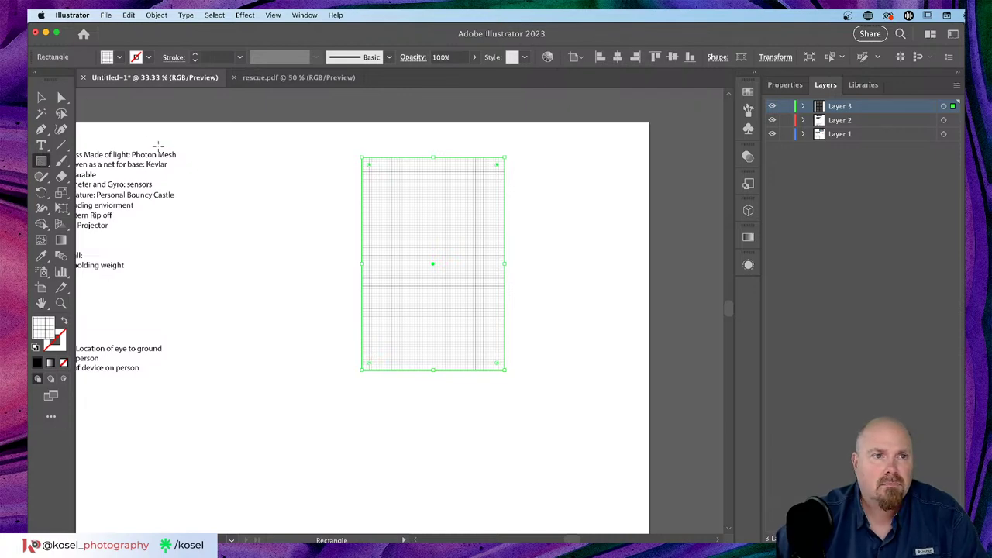
click(119, 57)
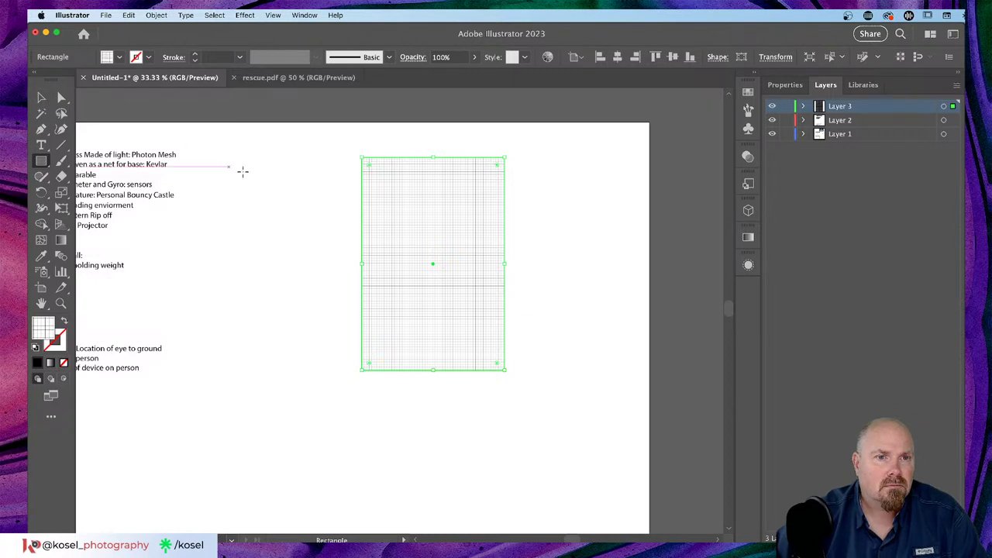
key(v)
click(270, 203)
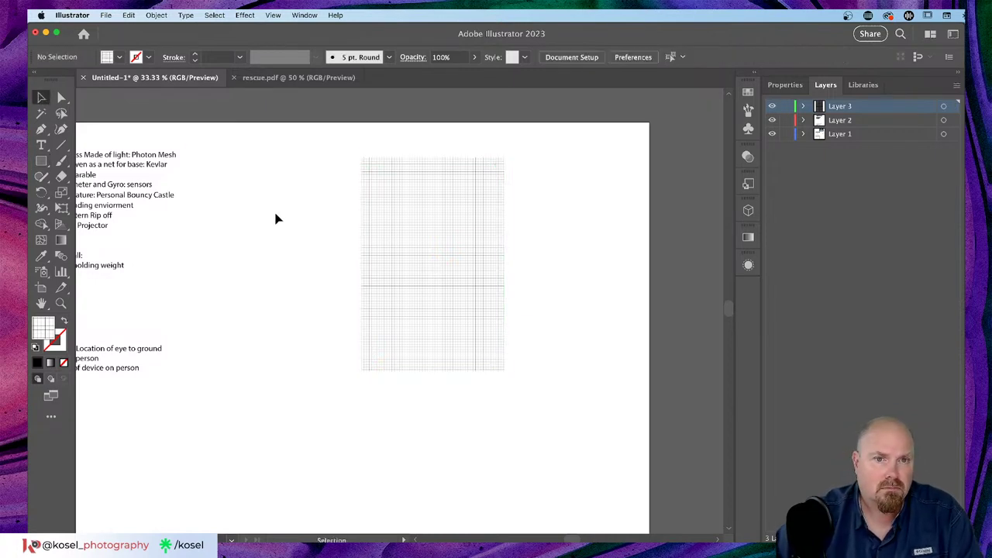
Draw a large rectangle about 1964 by 2000 px from the artboard's upper edge to its lower-right corner, covering the grid rectangle
click(42, 161)
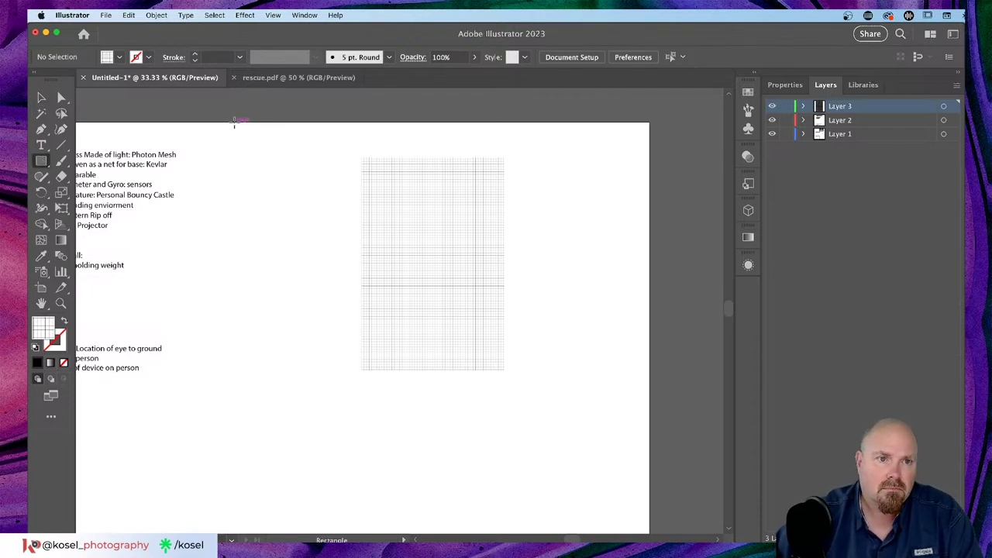
mouse_move(235, 122)
mouse_down()
mouse_move(608, 512)
mouse_move(651, 426)
mouse_move(626, 421)
mouse_move(641, 443)
mouse_up()
scroll(458, 361, up, 5)
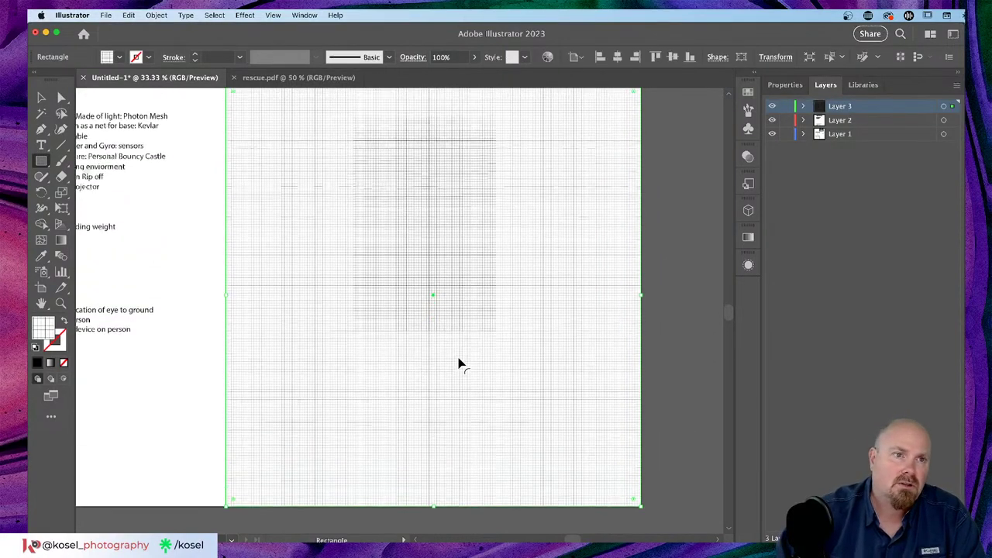
Fill the large rectangle with a medium gray and send it behind the grid-patterned rectangle
click(119, 57)
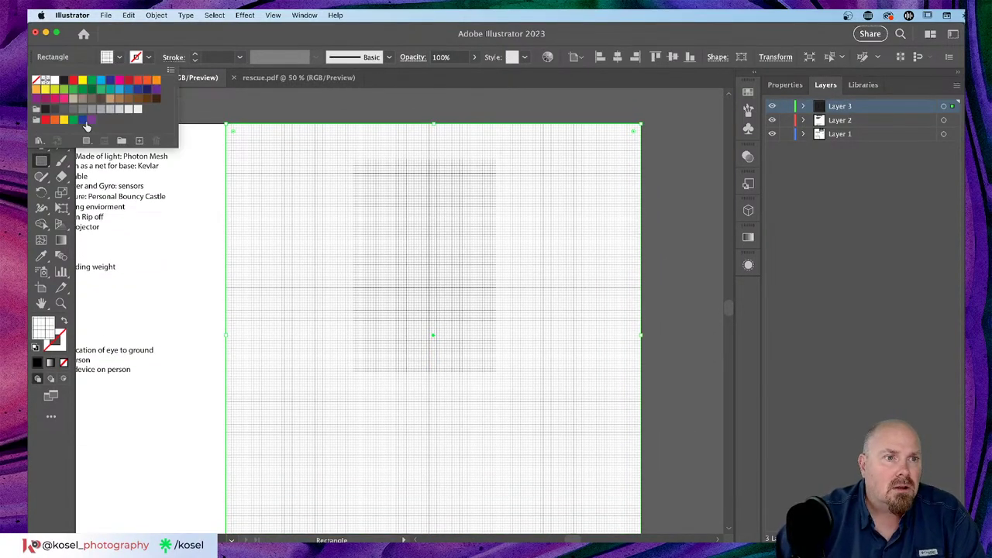
click(100, 112)
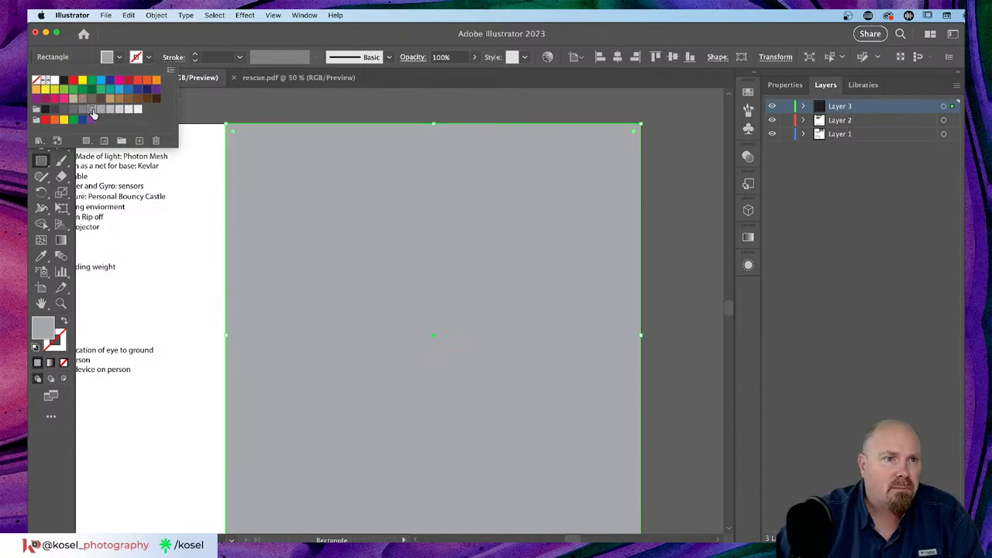
click(91, 109)
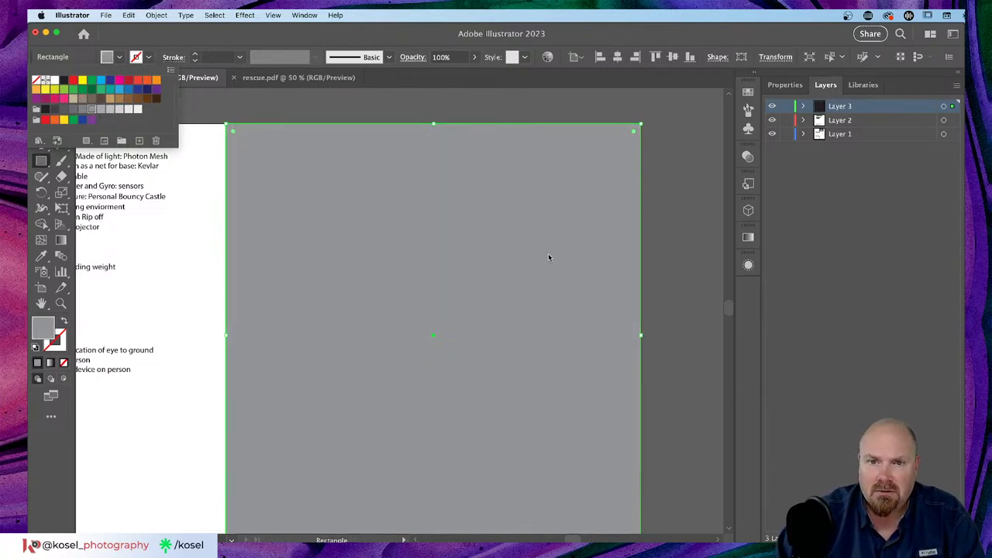
right_click(550, 382)
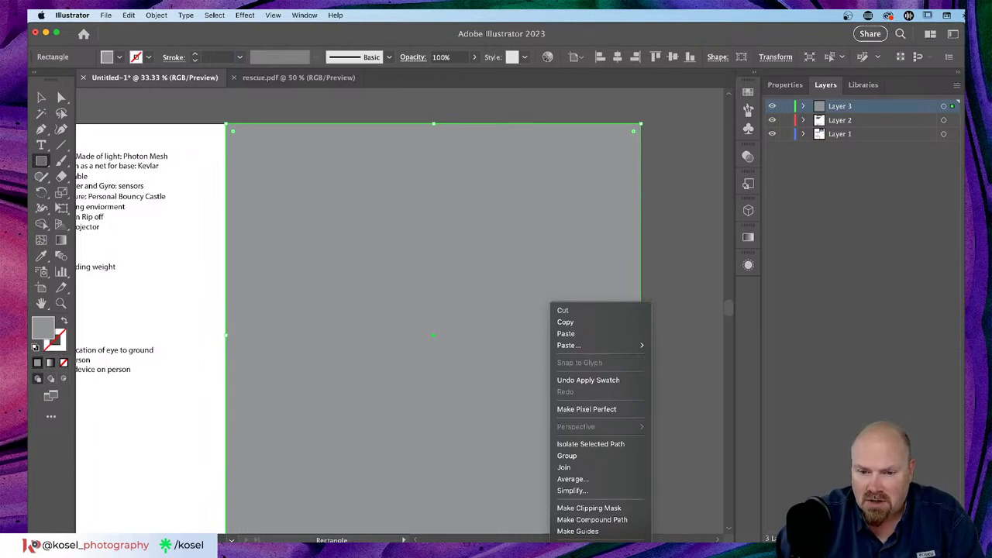
key(super+bracketleft)
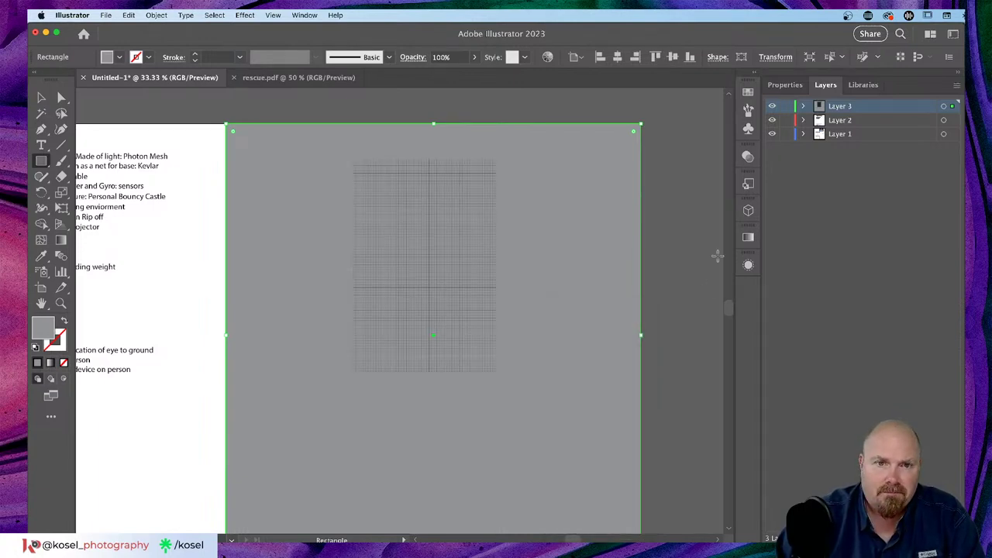
Try green, light gray and dark gray fills on the background rectangle, ending with medium gray
click(119, 56)
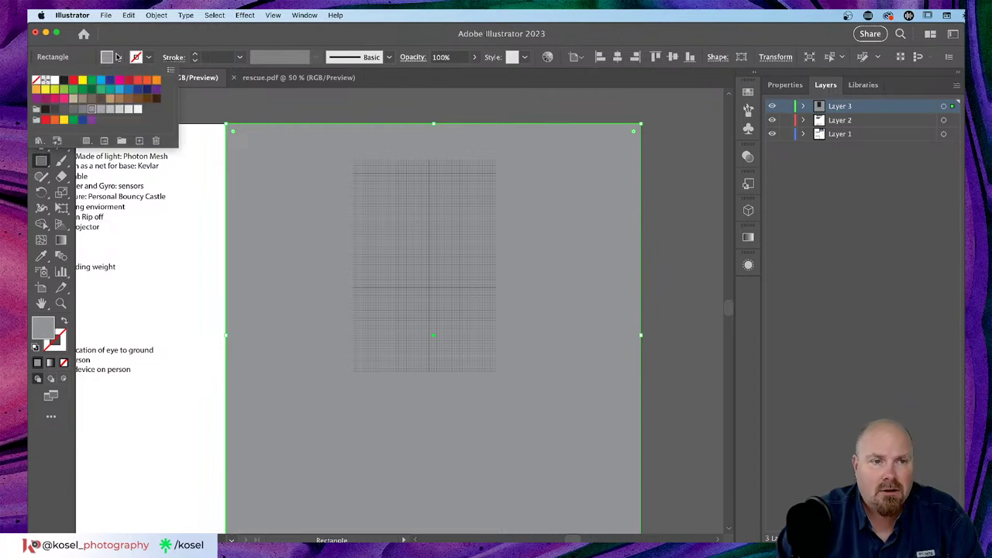
click(63, 91)
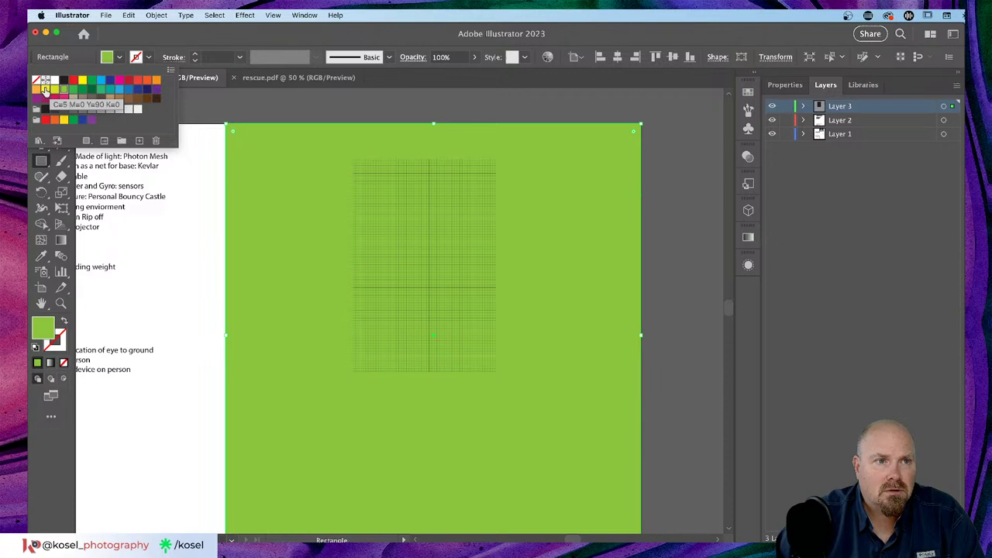
click(119, 110)
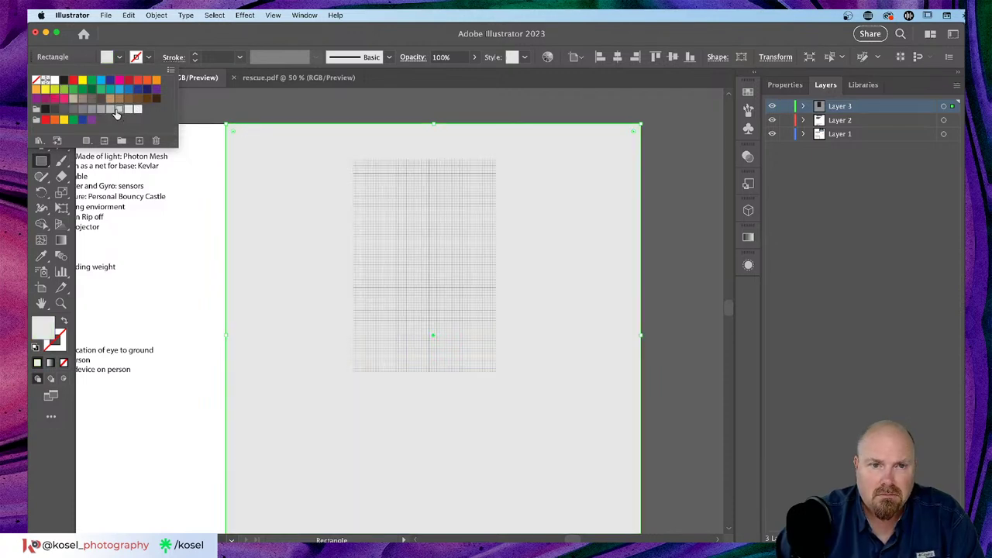
click(110, 110)
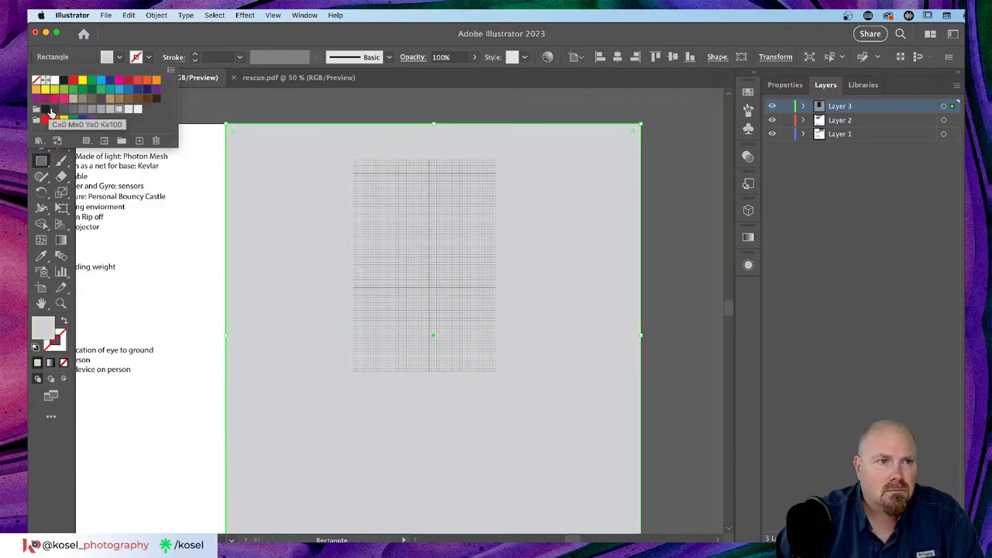
click(81, 112)
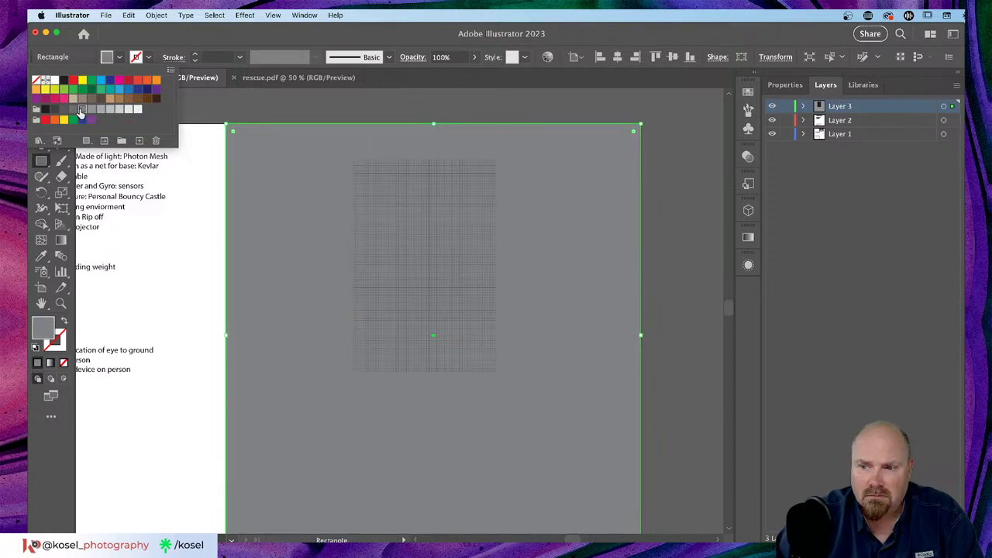
click(92, 111)
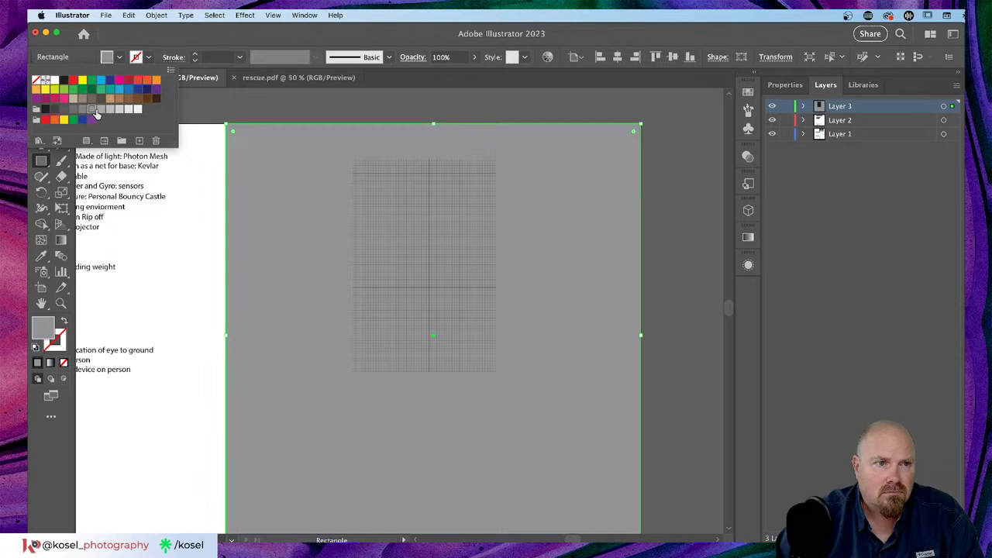
click(209, 37)
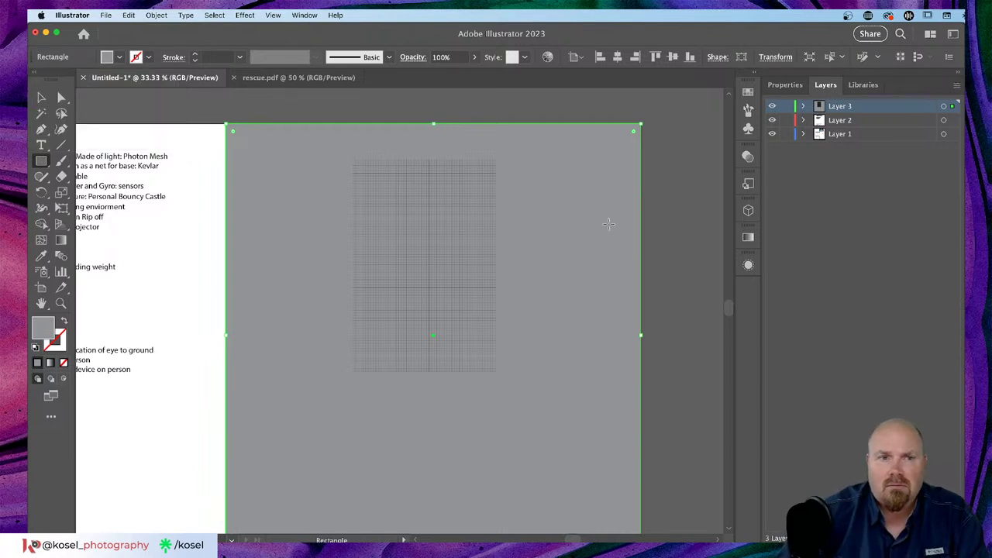
Try two blue fills on the background rectangle and settle on a slightly lighter gray than before
click(113, 59)
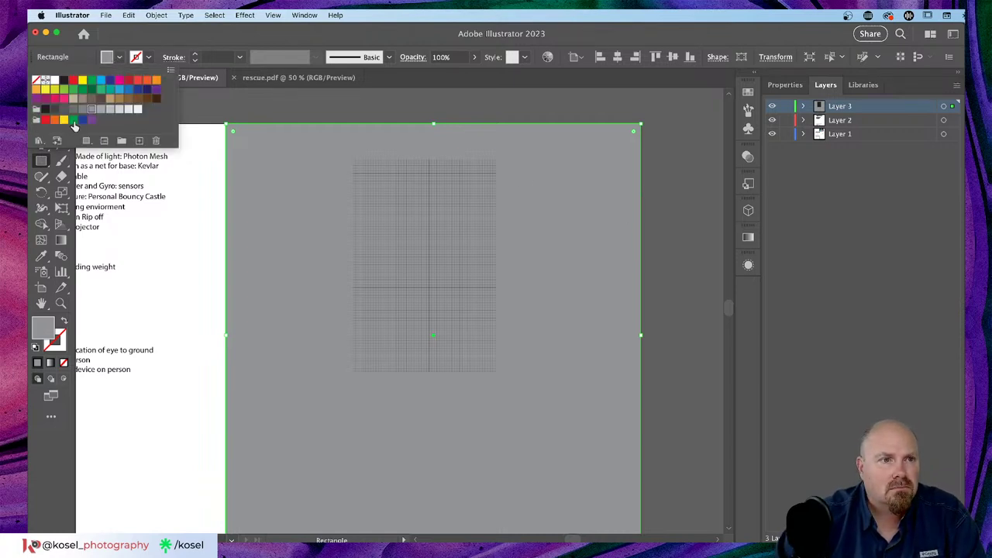
click(120, 93)
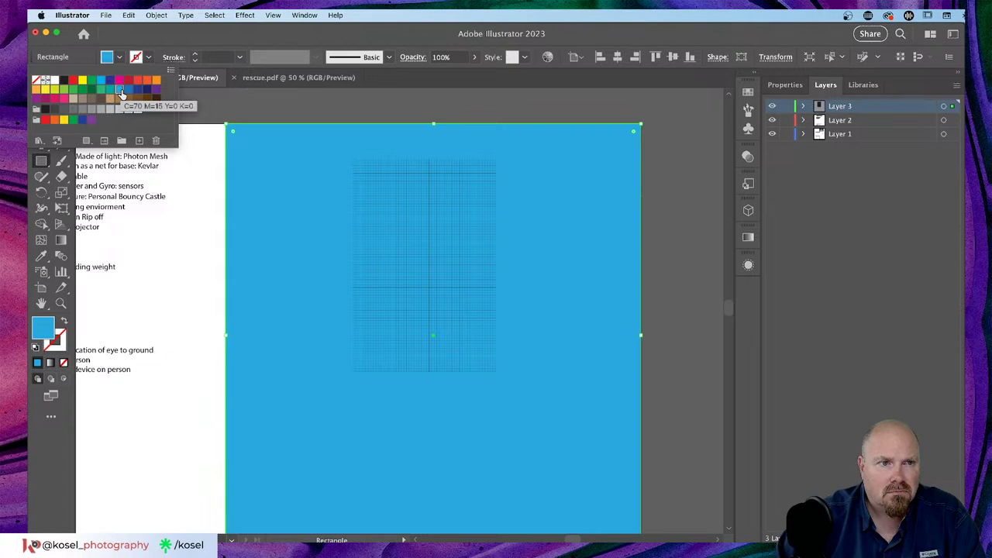
click(126, 91)
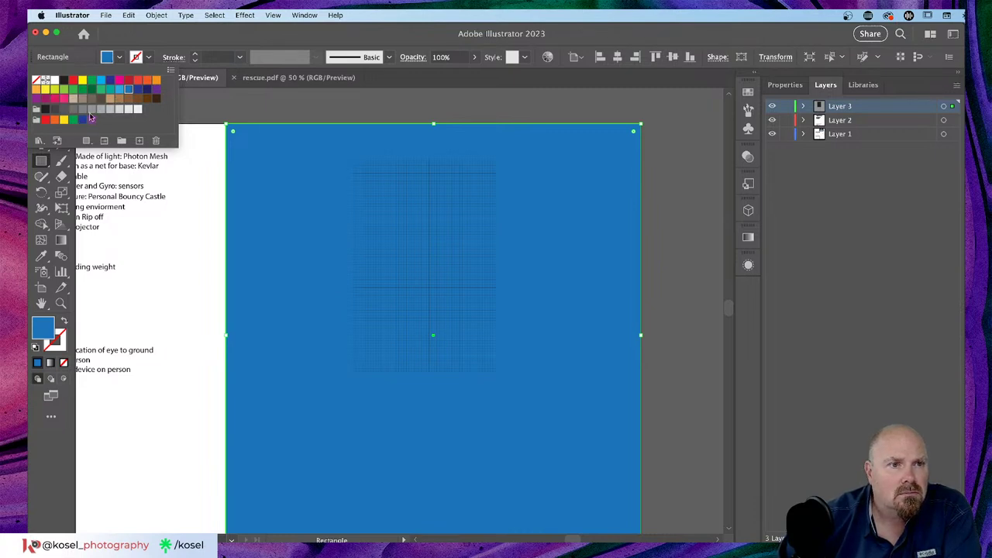
click(101, 109)
click(690, 174)
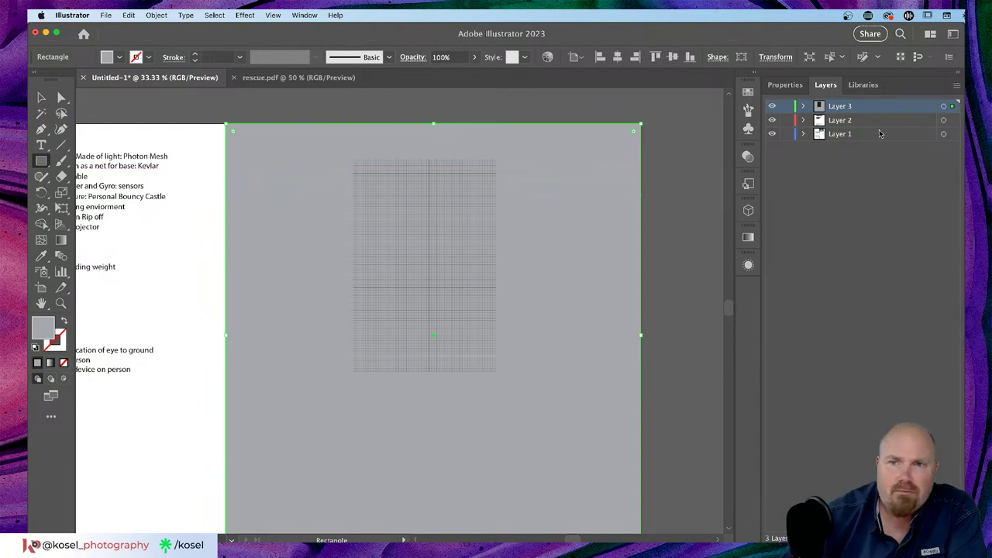
Lock the gray background rectangle within Layer 3
click(802, 106)
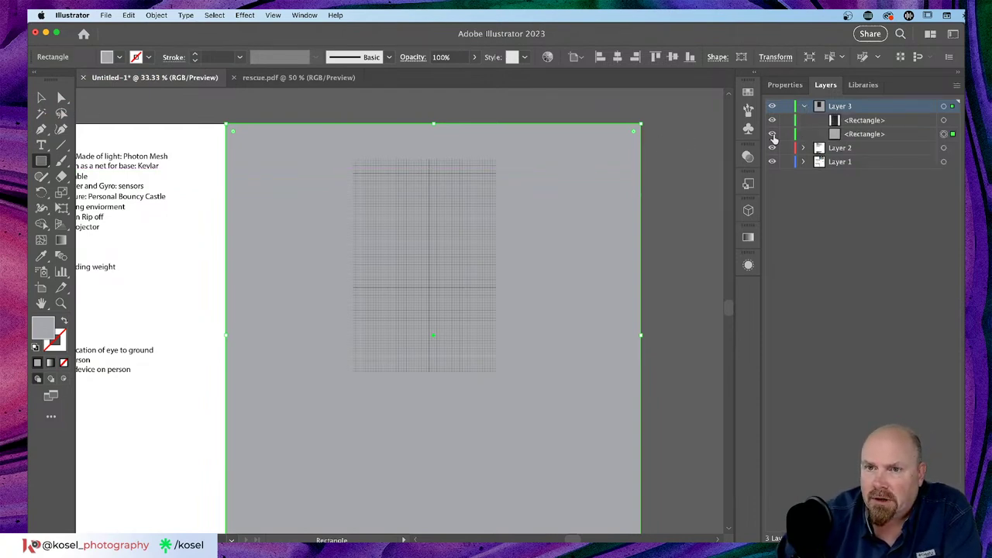
click(786, 134)
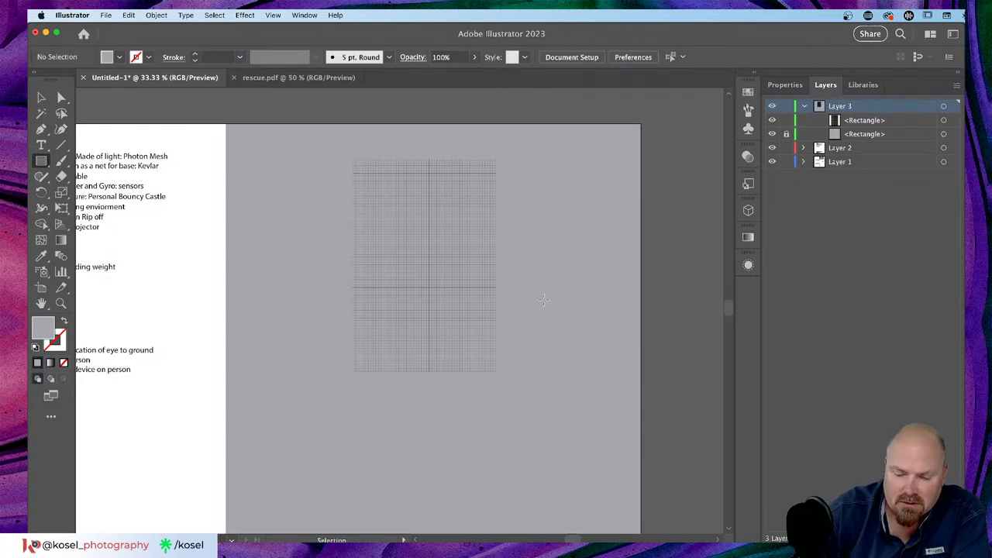
Select the grid-patterned rectangle and give it a magenta stroke
key(super+equal)
key(super+equal)
scroll(541, 300, up, 5)
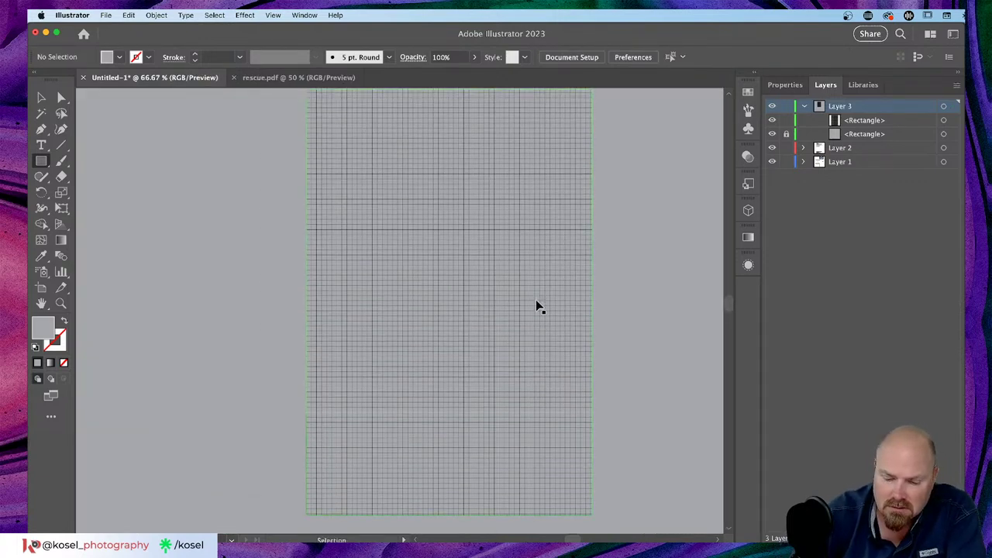
key(super+minus)
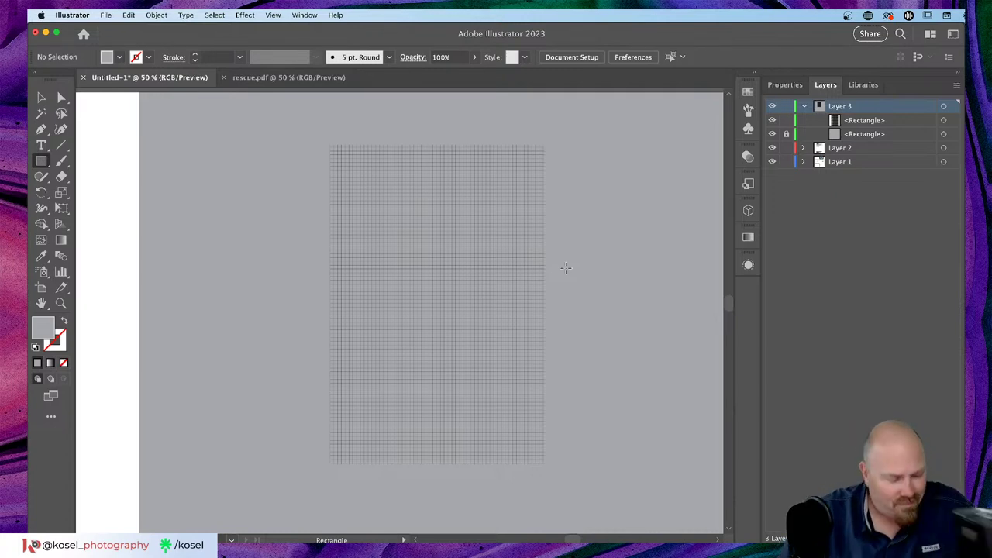
click(497, 202)
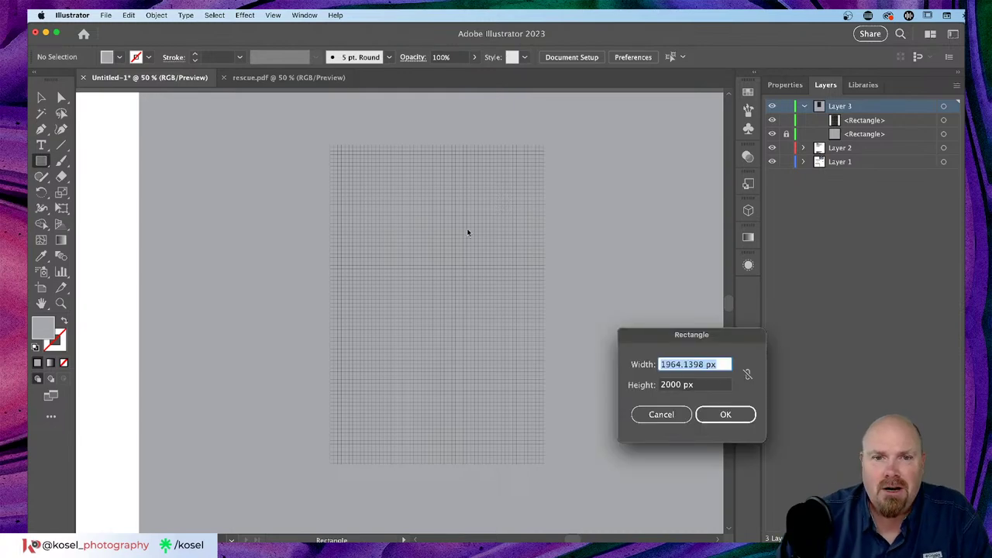
click(660, 415)
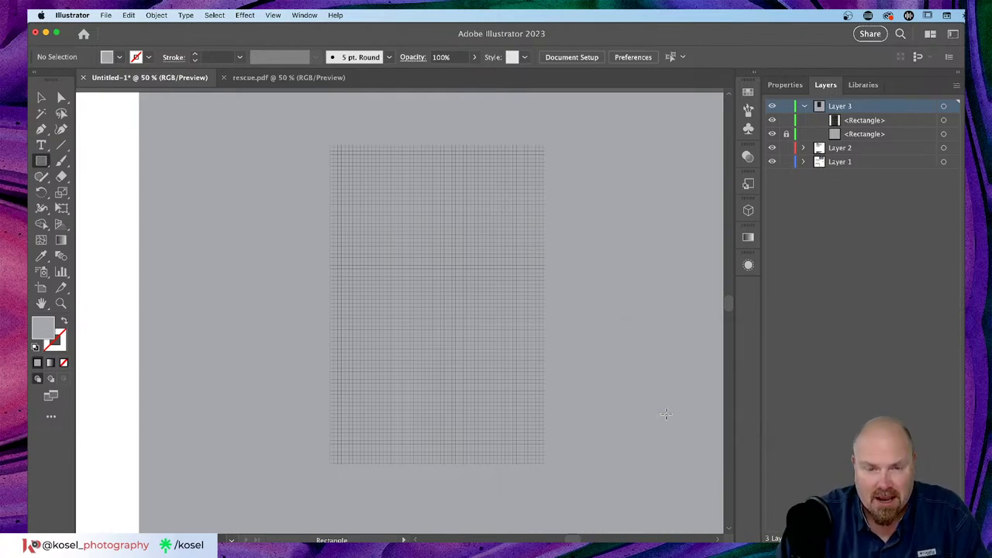
key(v)
click(452, 199)
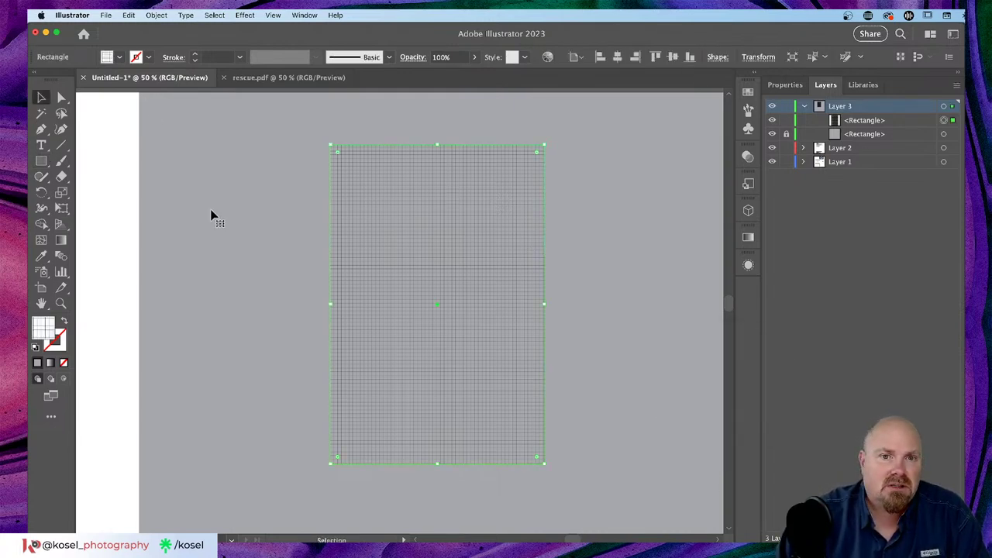
click(148, 57)
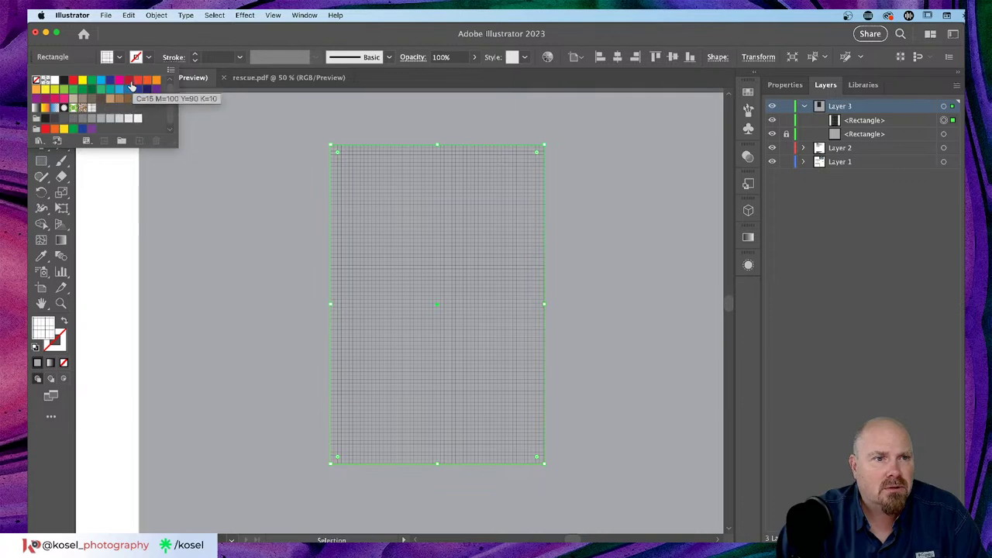
click(119, 80)
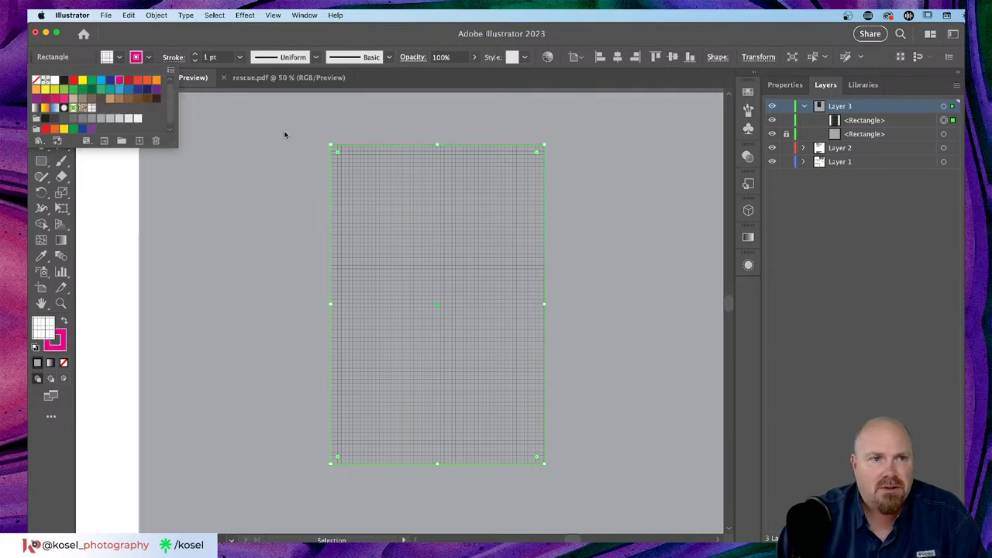
Increase the grid rectangle's magenta stroke weight to 10 pt
click(195, 54)
click(195, 54)
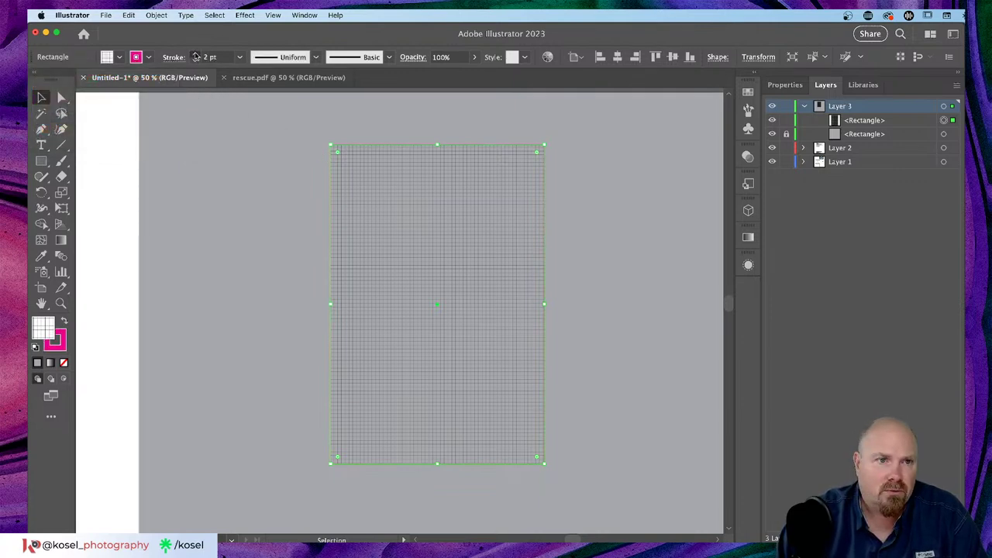
click(196, 54)
click(195, 55)
click(195, 54)
click(195, 54)
click(195, 55)
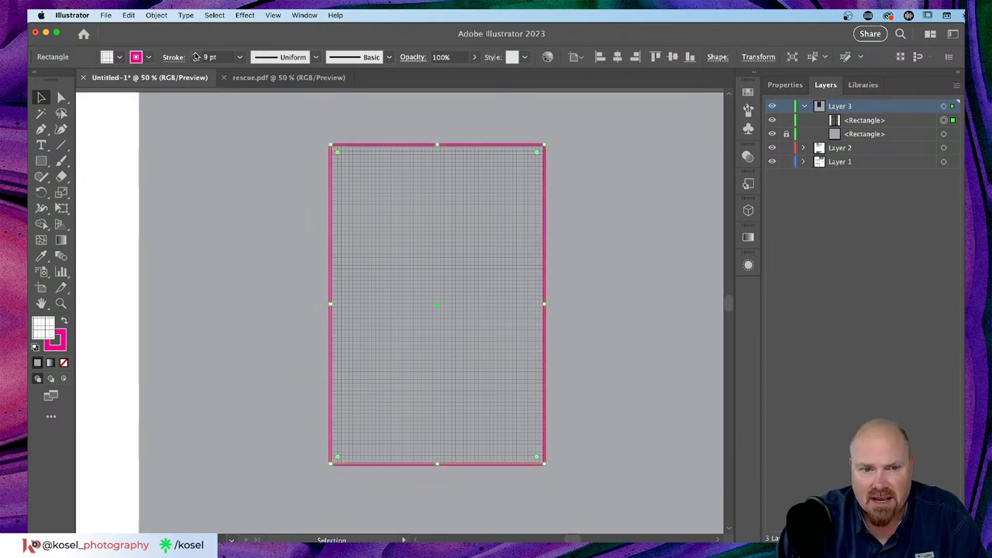
click(195, 55)
click(196, 54)
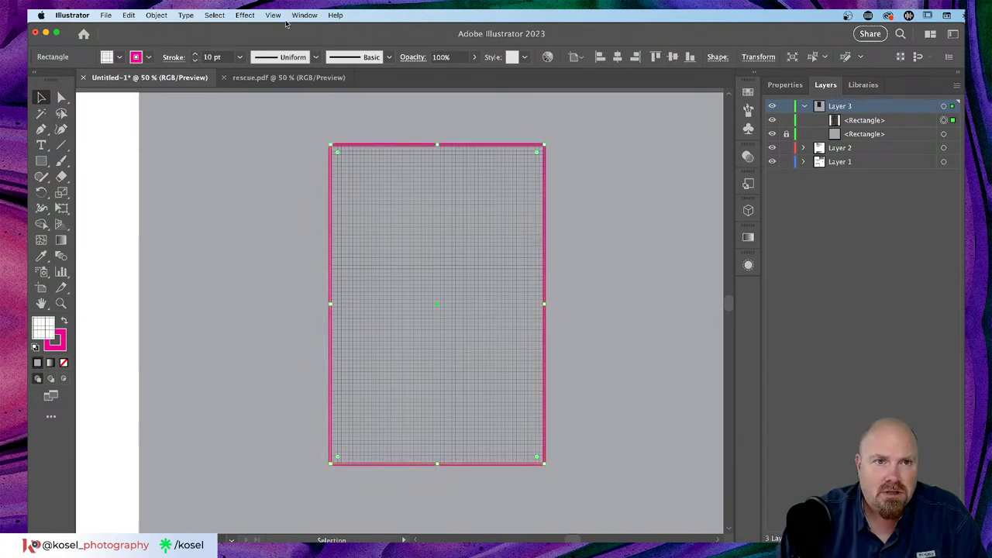
Check the magenta outline with nothing selected, and reselect the grid rectangle and move it slightly downward
click(276, 221)
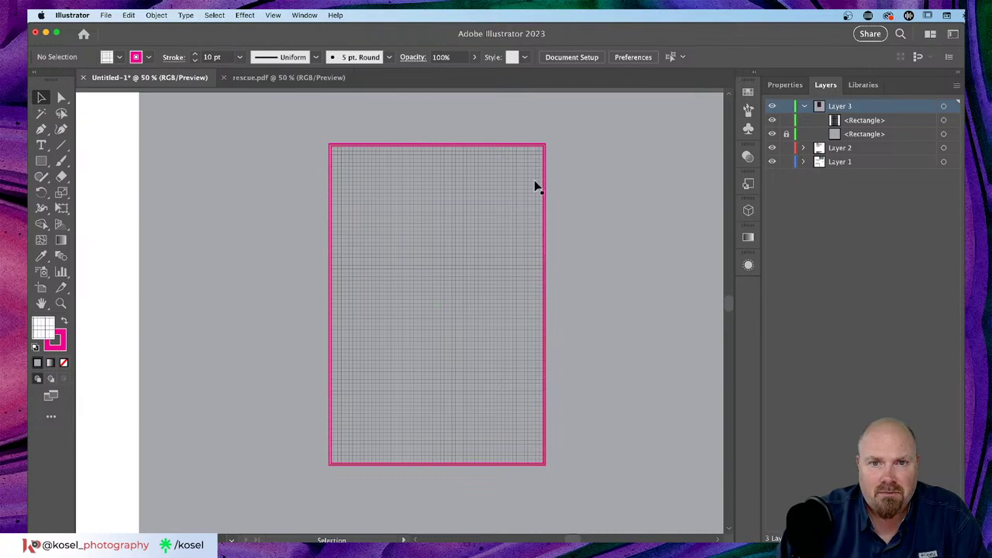
click(543, 148)
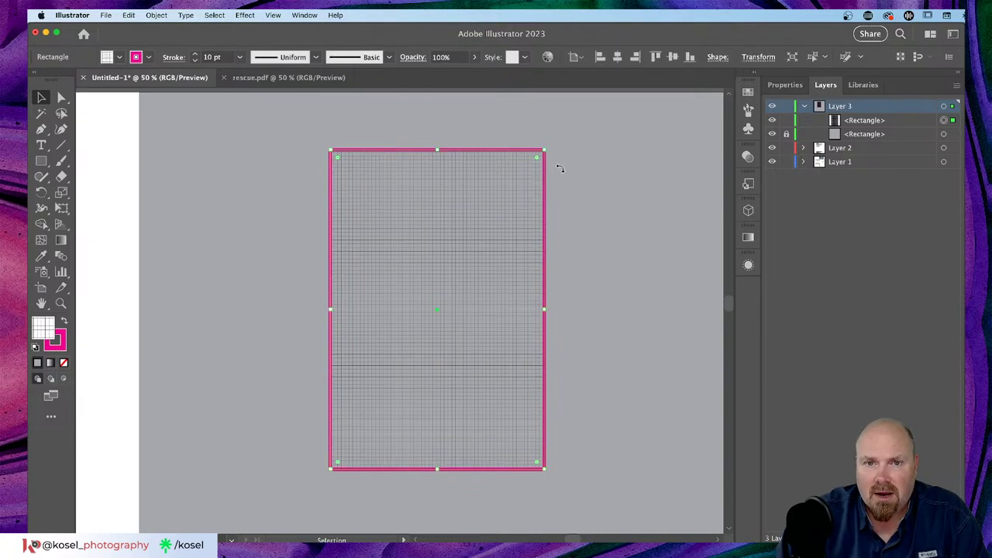
Align the grid rectangle's 10 pt magenta stroke to the outside of its path
click(748, 264)
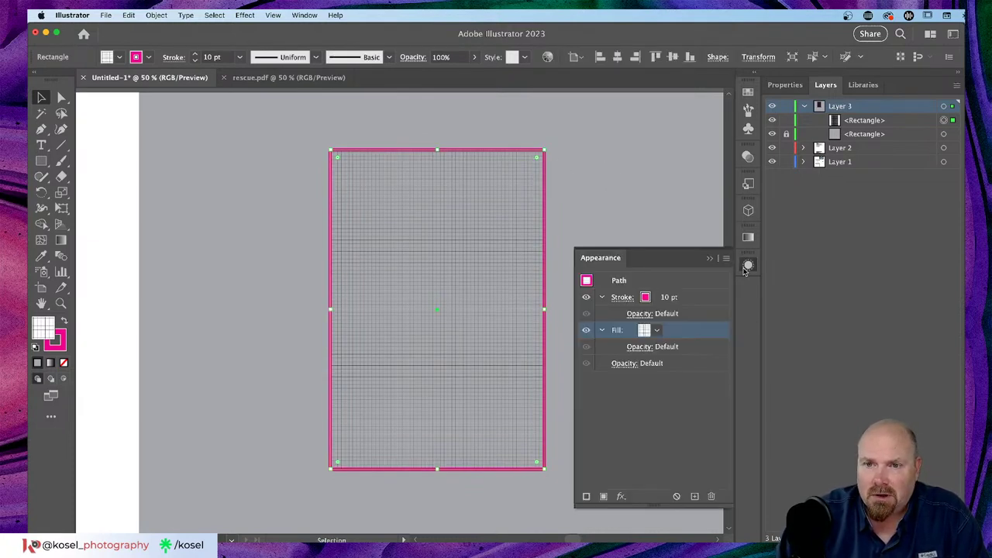
click(621, 298)
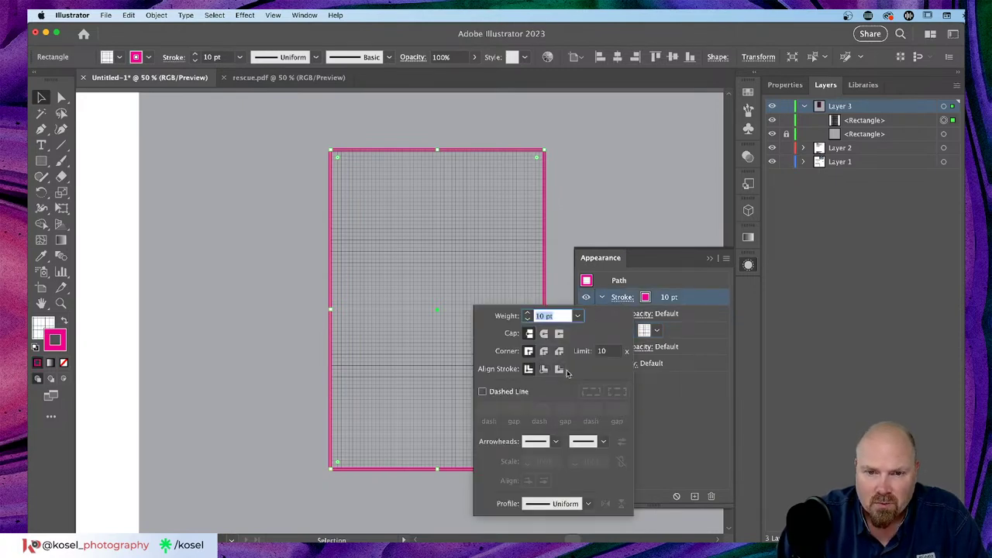
click(558, 369)
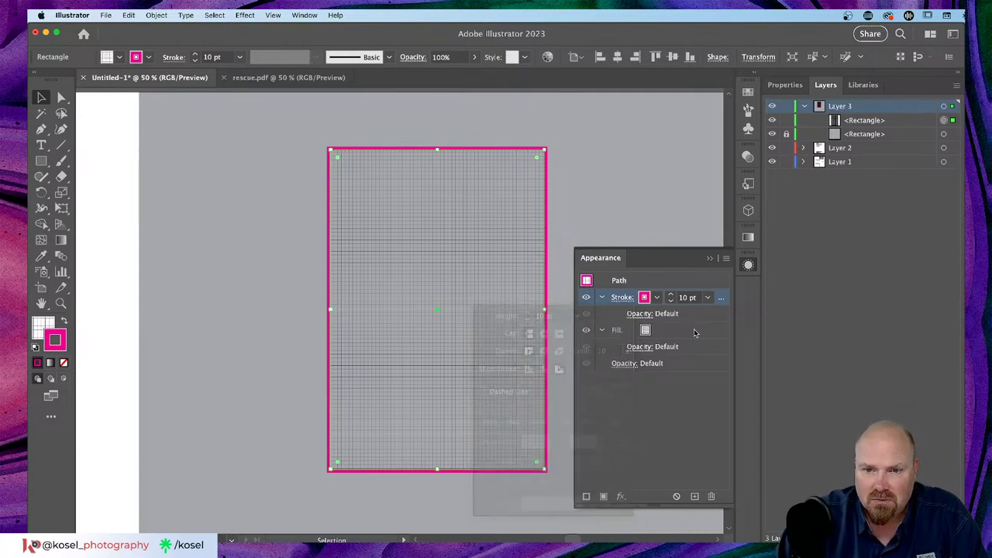
Open the Gems and Jewels gradient library for the grid rectangle's stroke
click(644, 296)
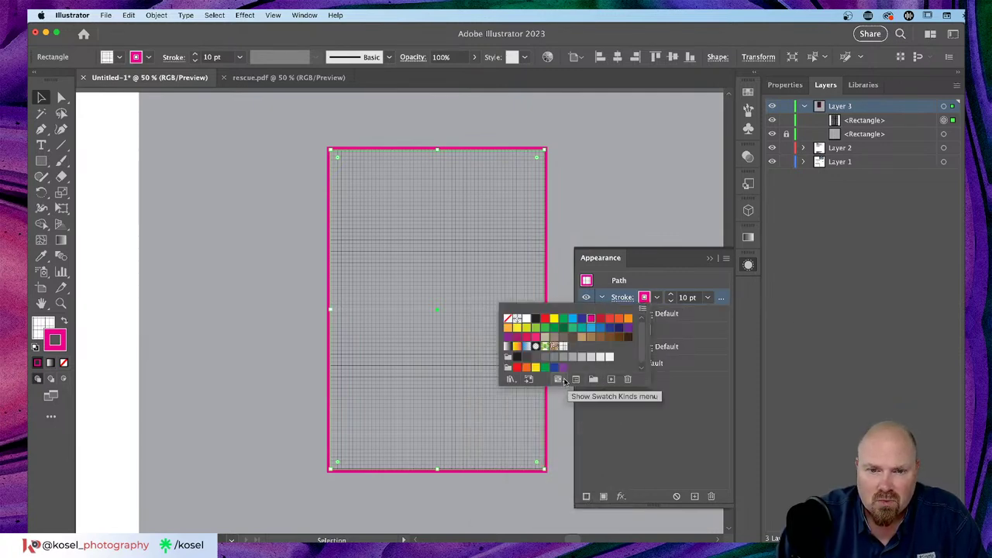
click(510, 379)
mouse_move(568, 444)
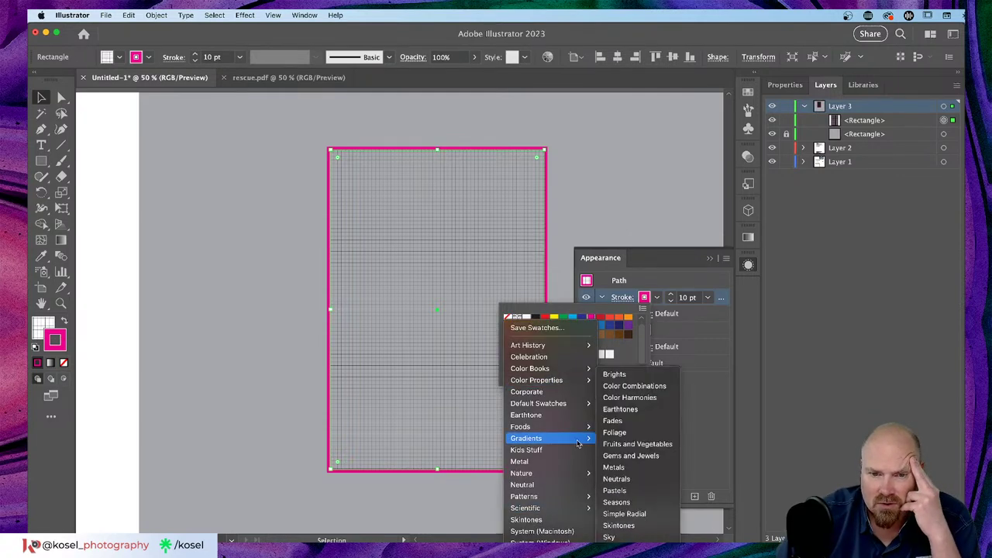
click(640, 455)
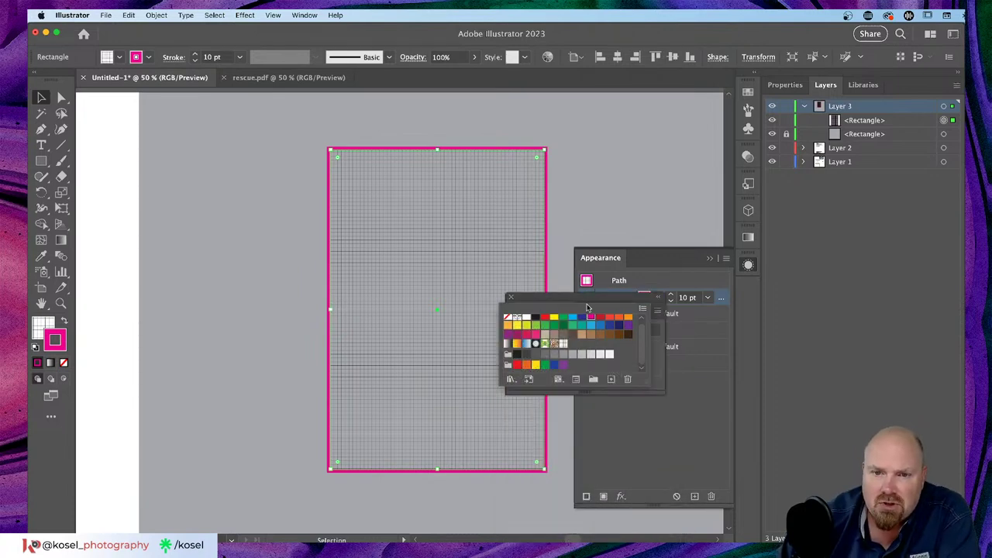
click(589, 299)
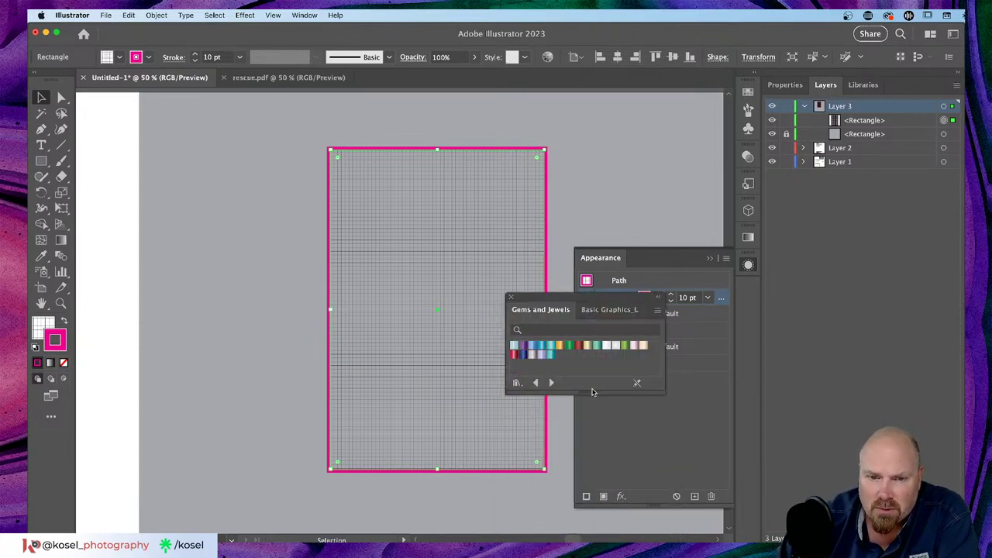
Try several Gems and Jewels gradients on the stroke, including Smokey Quartz and Sapphire, and settle on the pale lavender-to-blue one
click(542, 345)
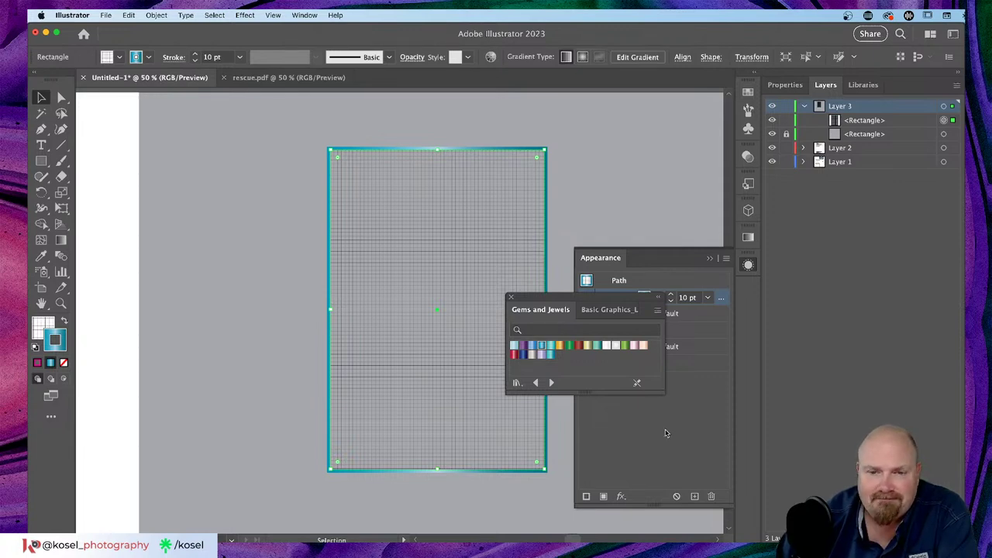
click(530, 357)
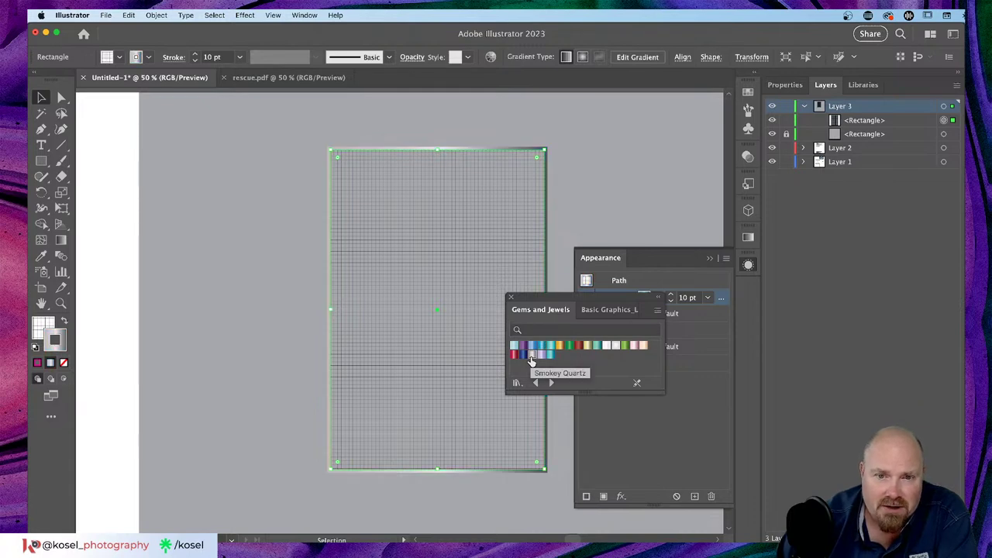
click(541, 356)
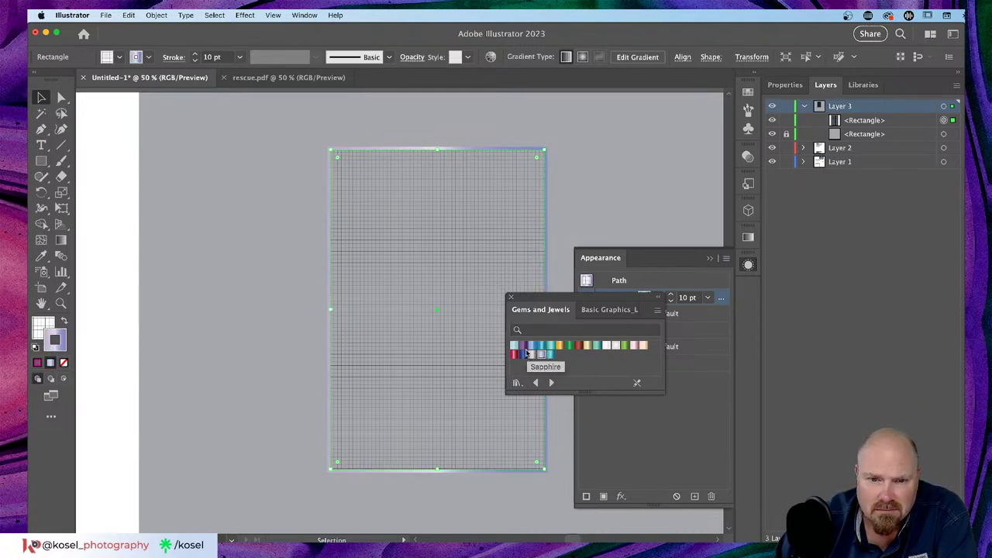
click(523, 348)
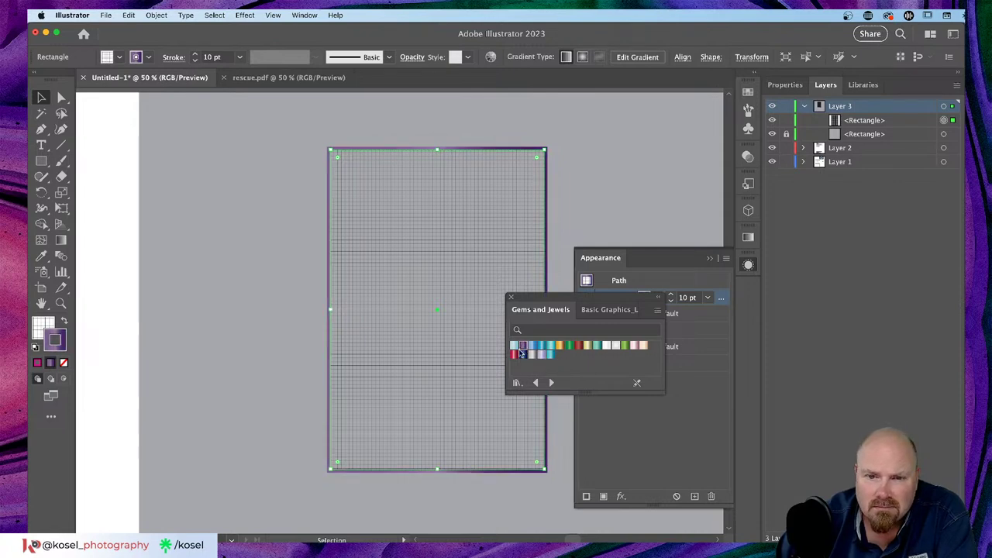
click(514, 358)
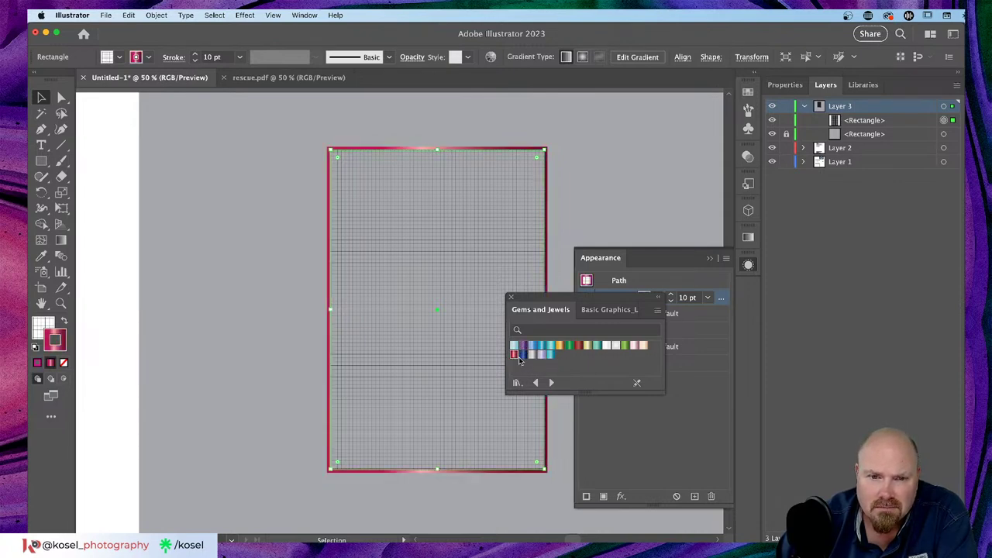
click(523, 358)
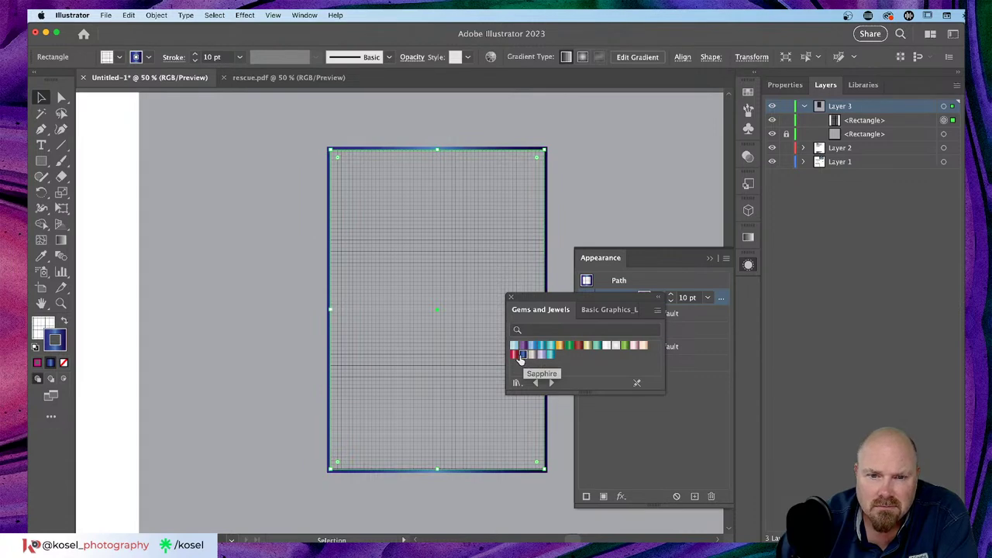
click(534, 355)
click(542, 358)
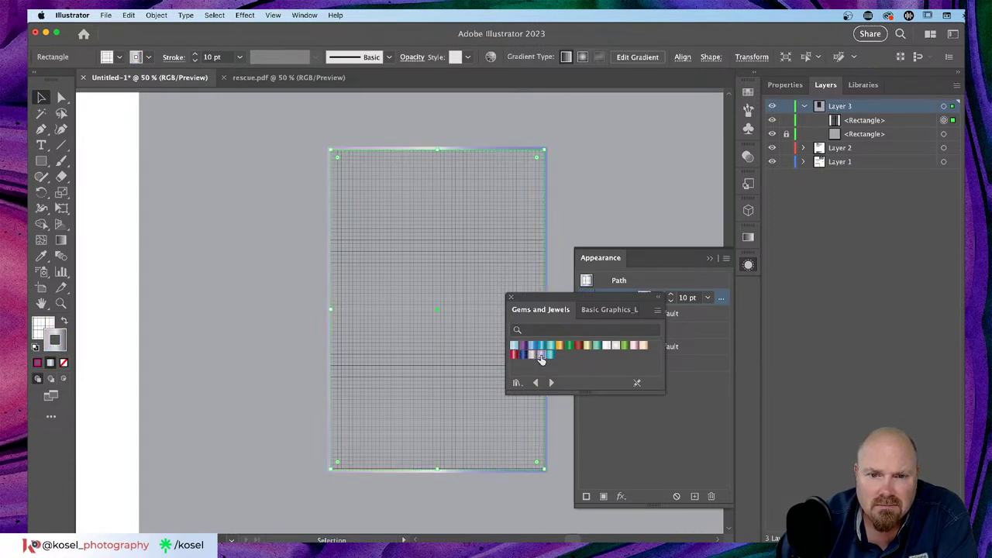
click(511, 296)
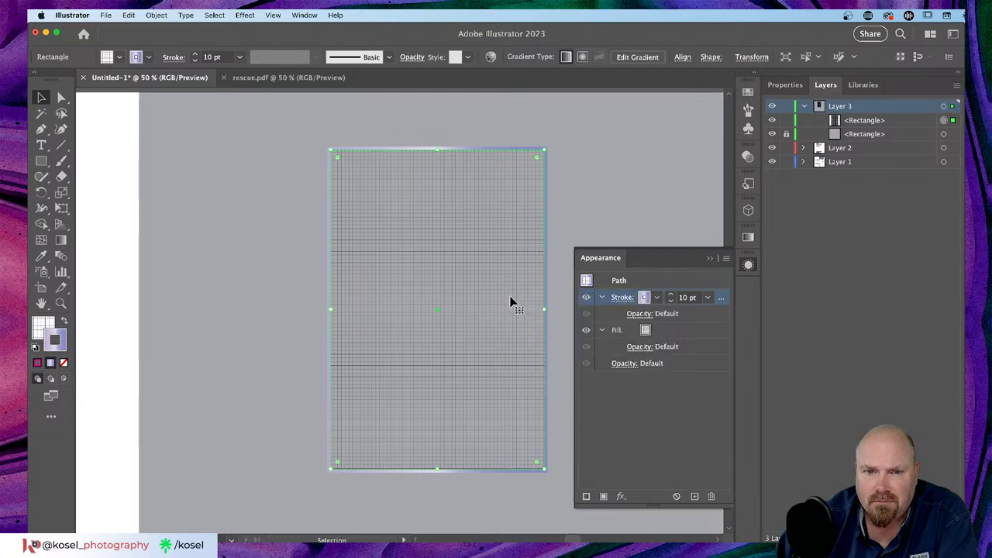
Add a second fill above the rectangle's grid fill and give it the lavender-to-blue Gems and Jewels gradient, then deselect the rectangle
click(651, 332)
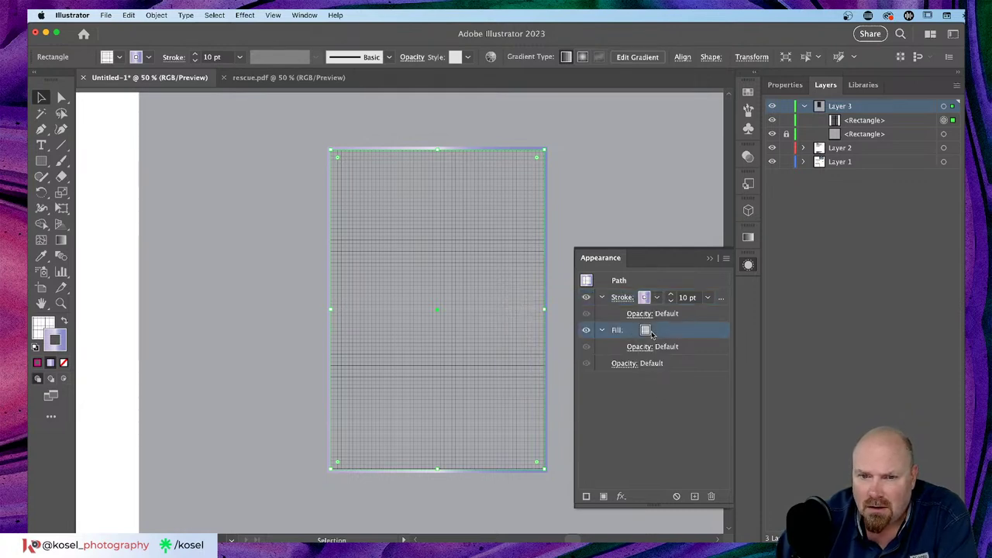
click(603, 497)
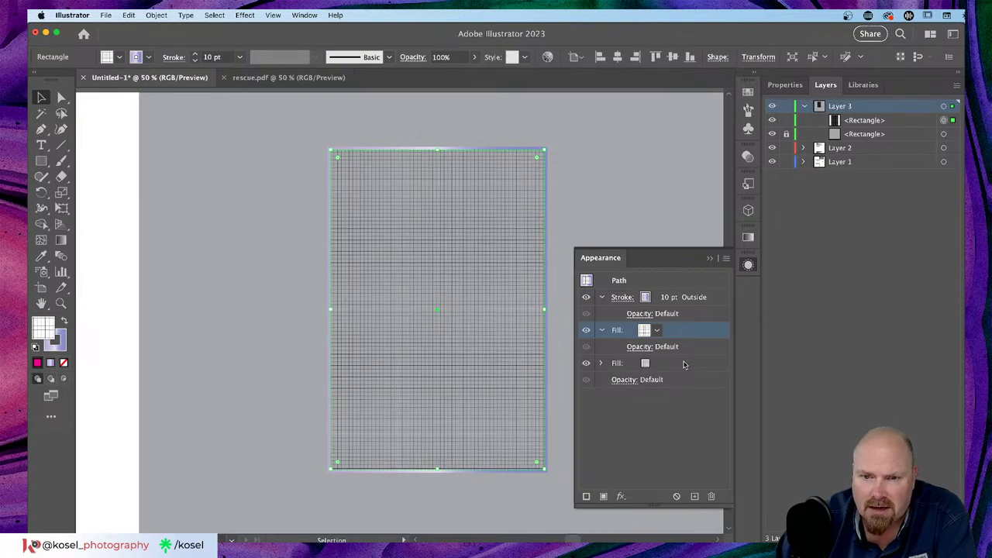
click(657, 331)
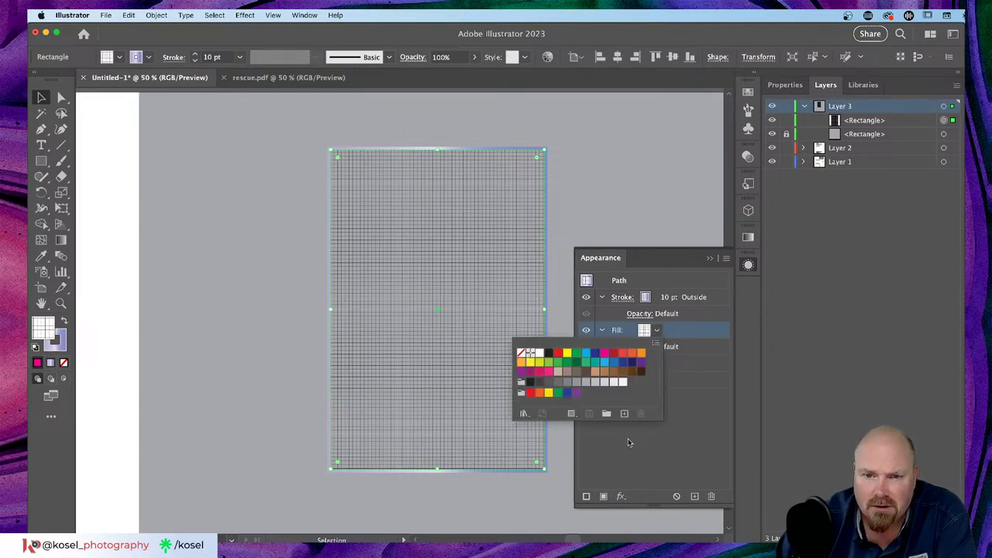
click(524, 414)
mouse_move(551, 441)
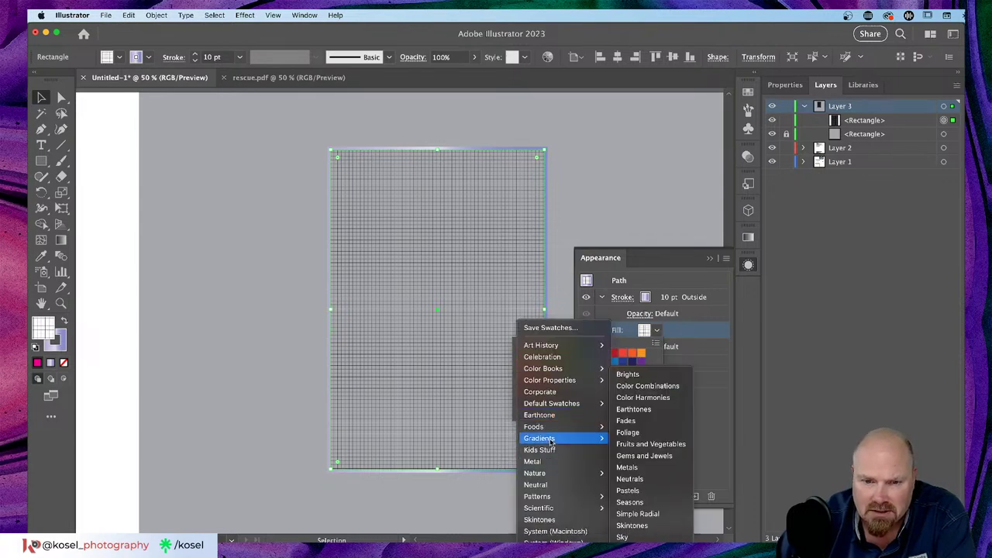
click(650, 460)
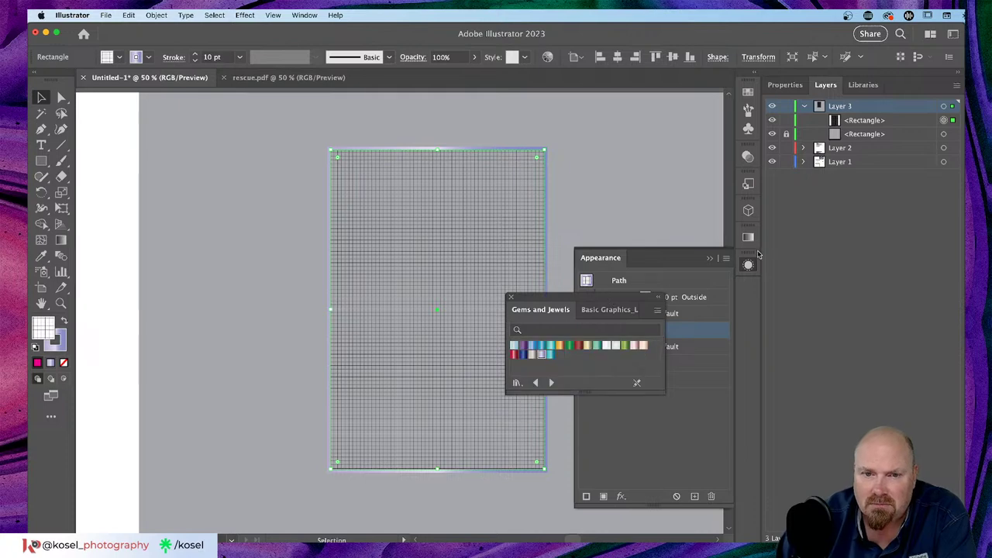
drag(599, 299, 679, 156)
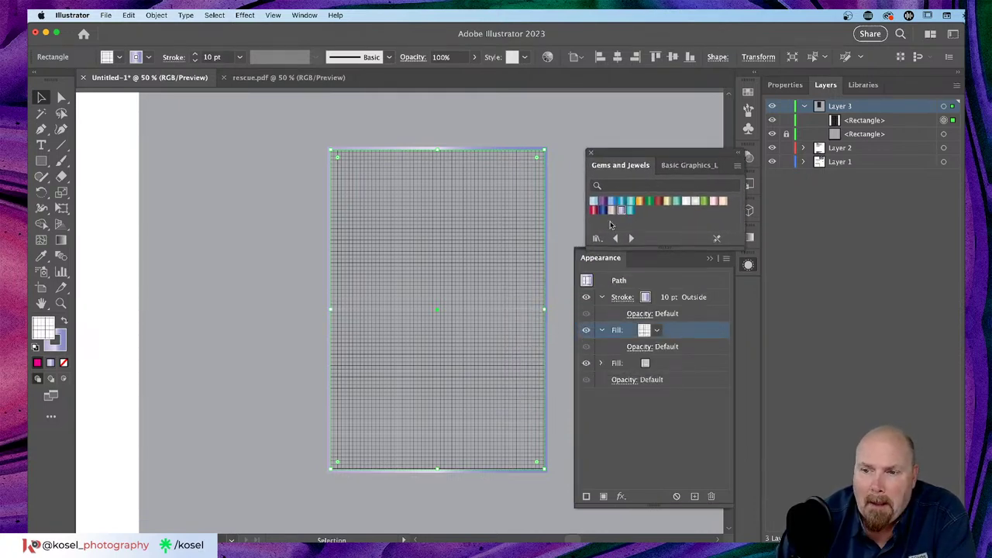
click(620, 212)
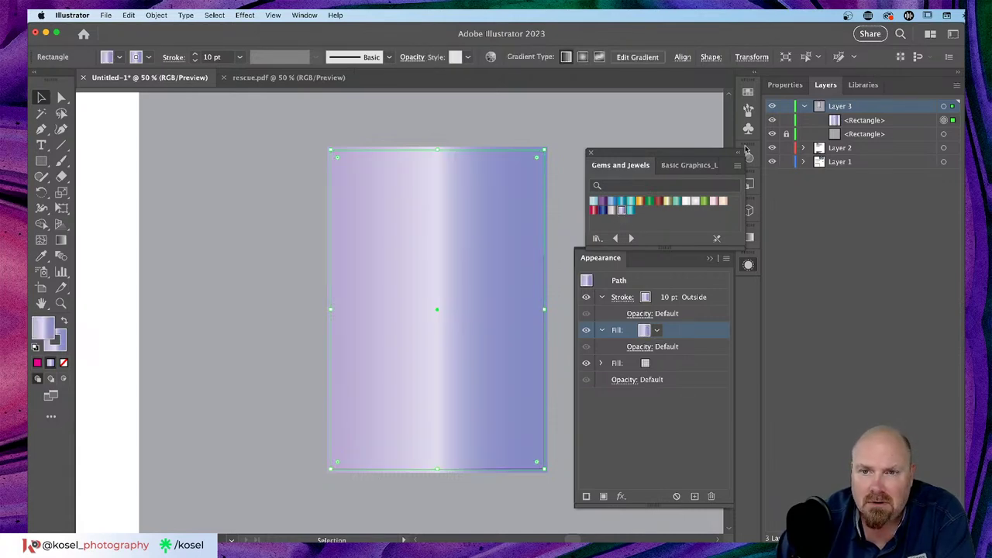
click(673, 145)
click(591, 152)
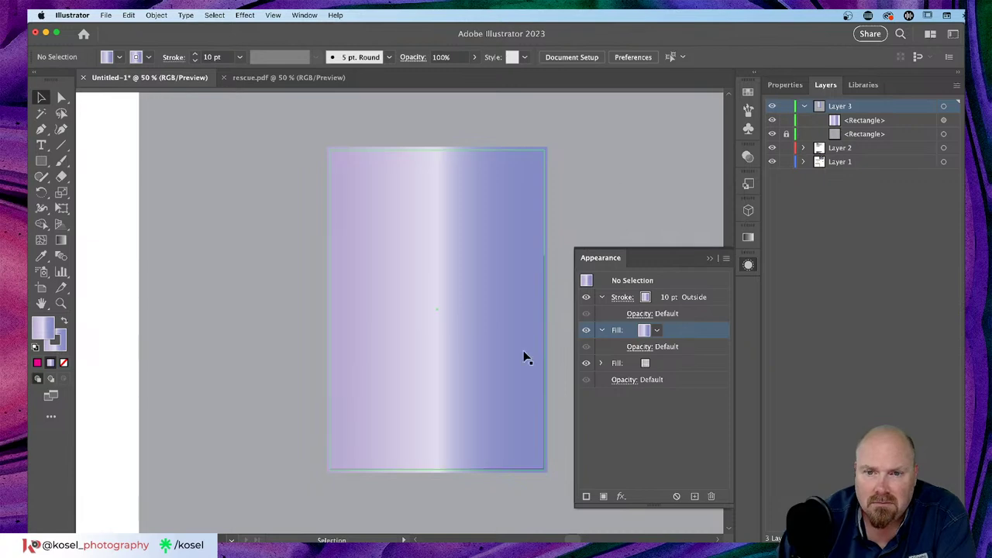
Try to reorder the fills so the gradient fill sits beneath the grid fill
click(655, 331)
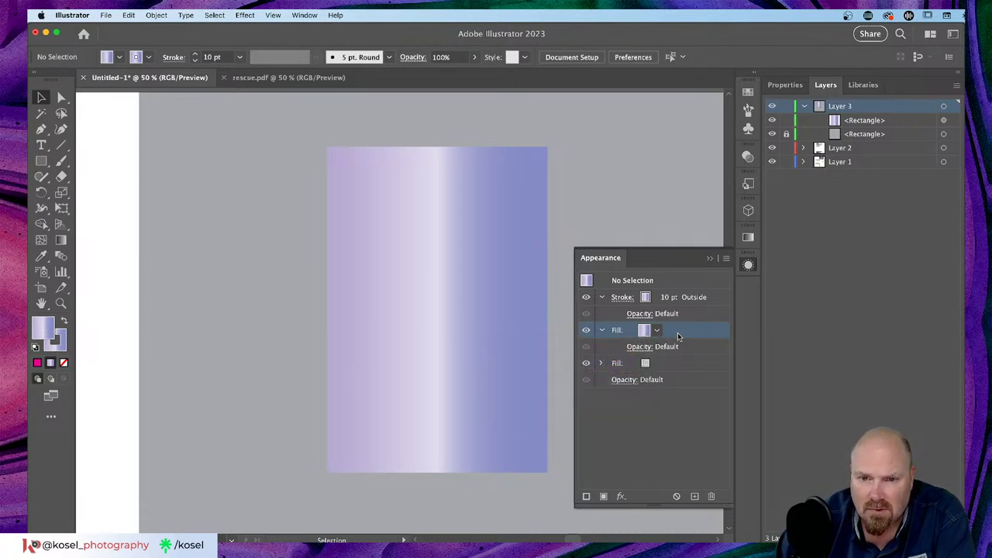
drag(677, 335, 675, 371)
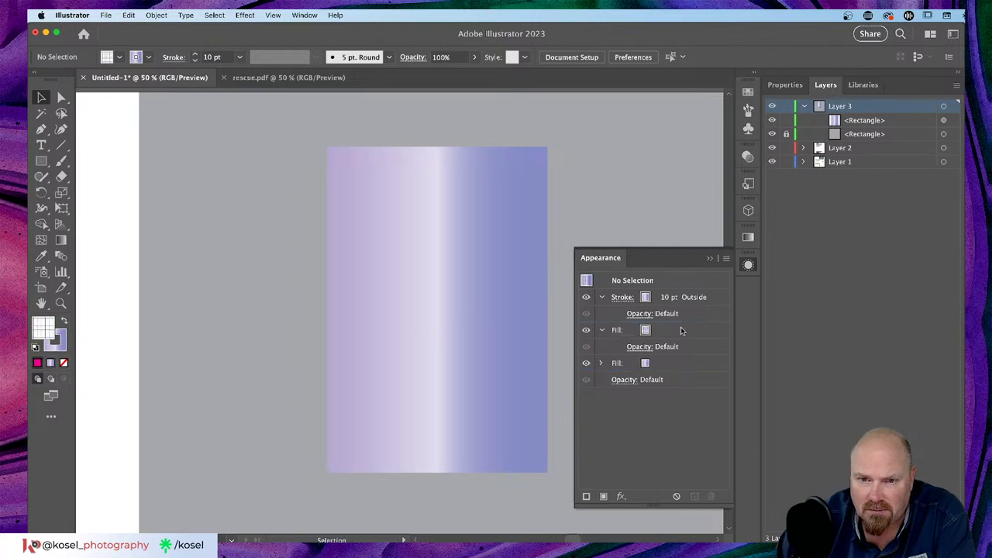
click(681, 331)
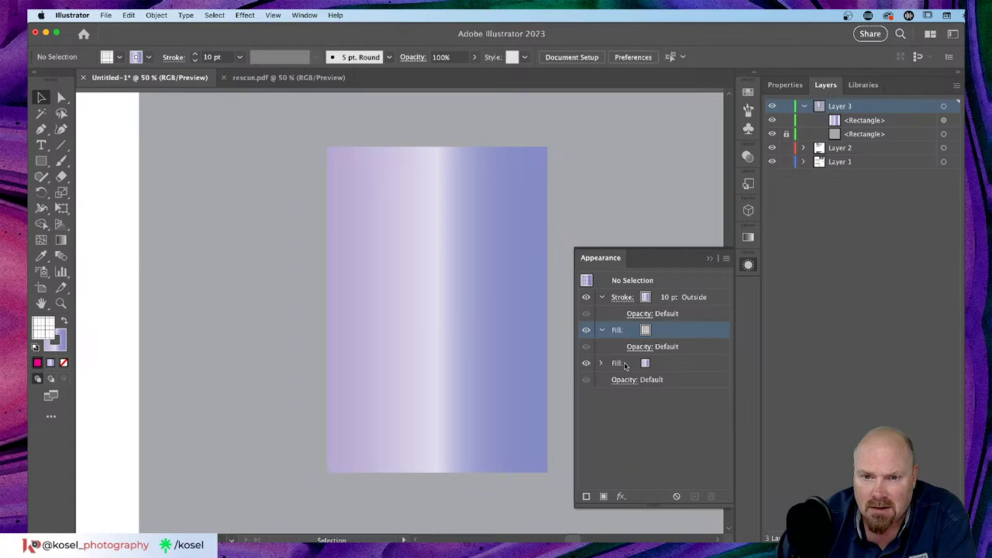
click(625, 364)
click(677, 332)
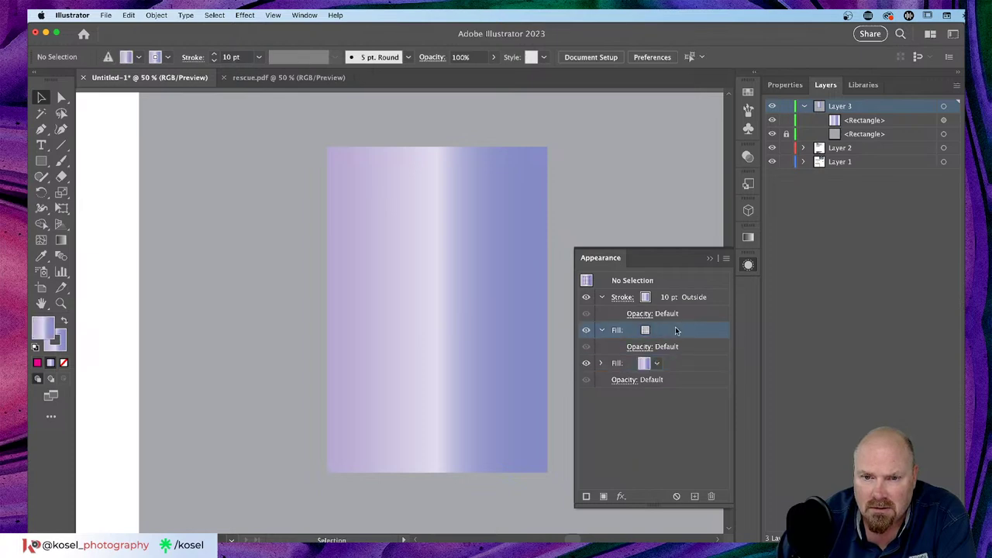
Set the grid fill's blending mode to Multiply and move that fill beneath the gradient fill
click(637, 349)
click(557, 372)
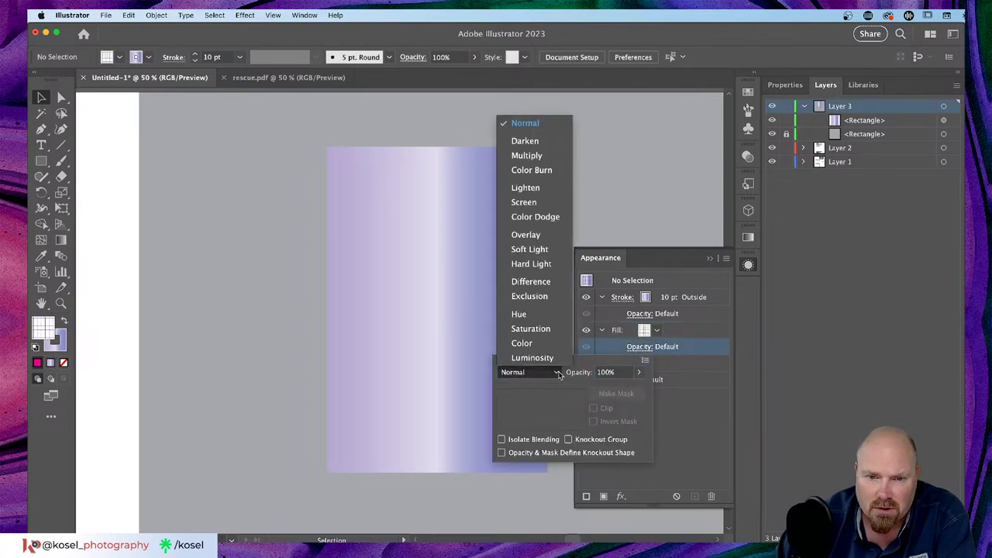
click(541, 158)
click(686, 372)
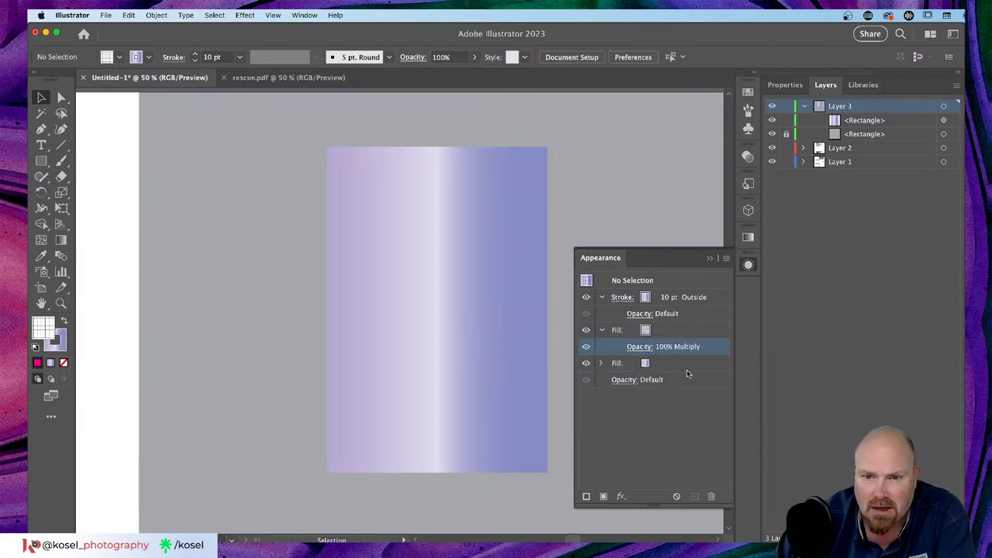
drag(692, 334, 682, 370)
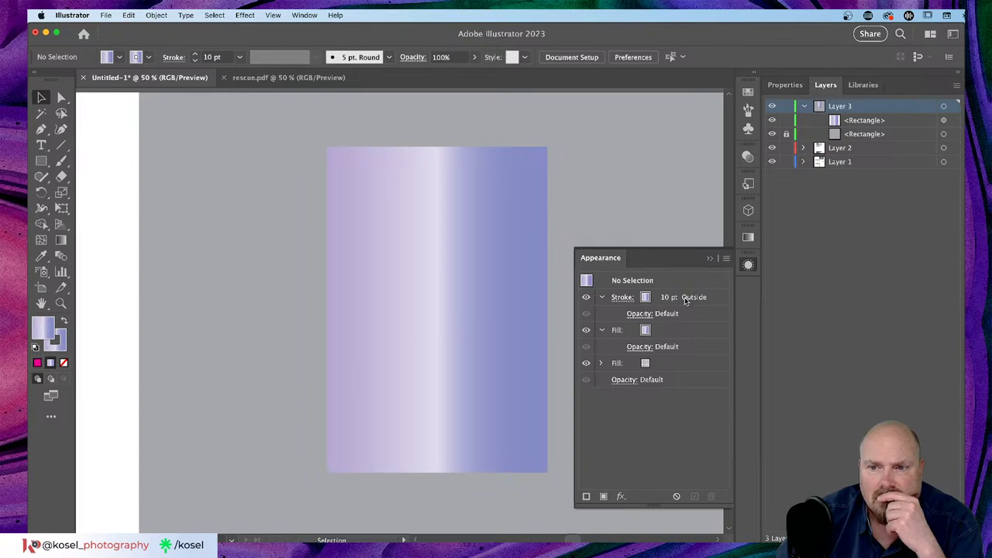
Try the Ruby gradient swatch for the 10 pt stroke and settle on the Sapphire gradient
click(638, 300)
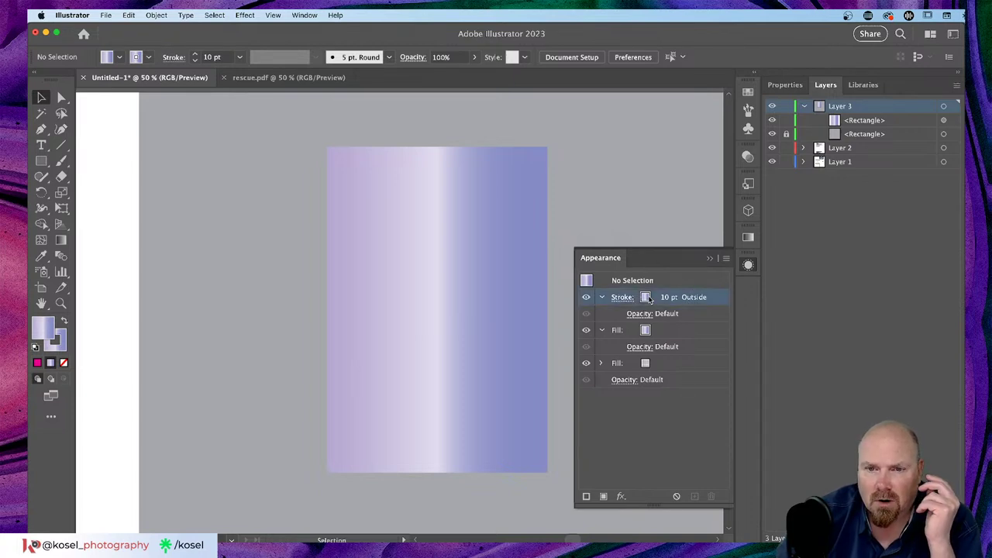
click(647, 299)
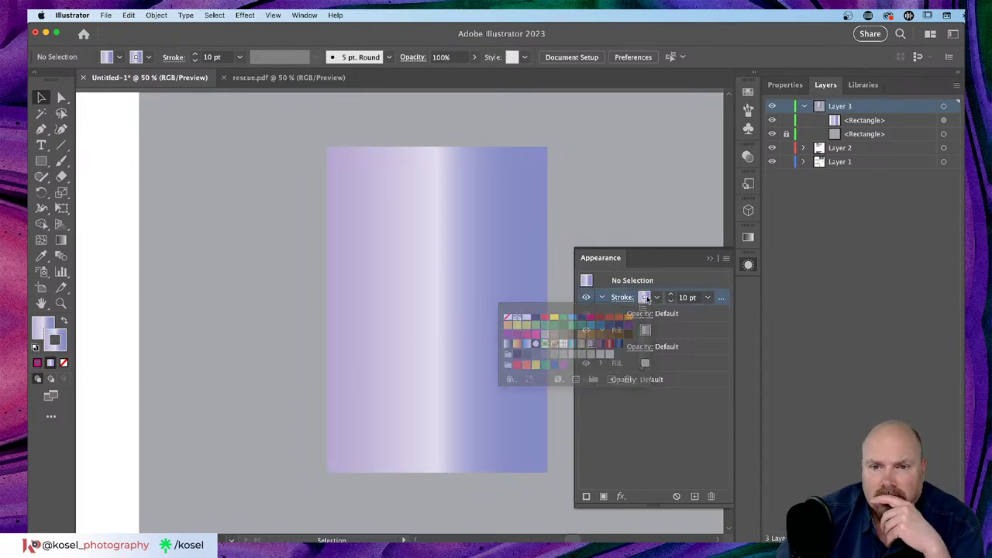
click(646, 300)
click(646, 299)
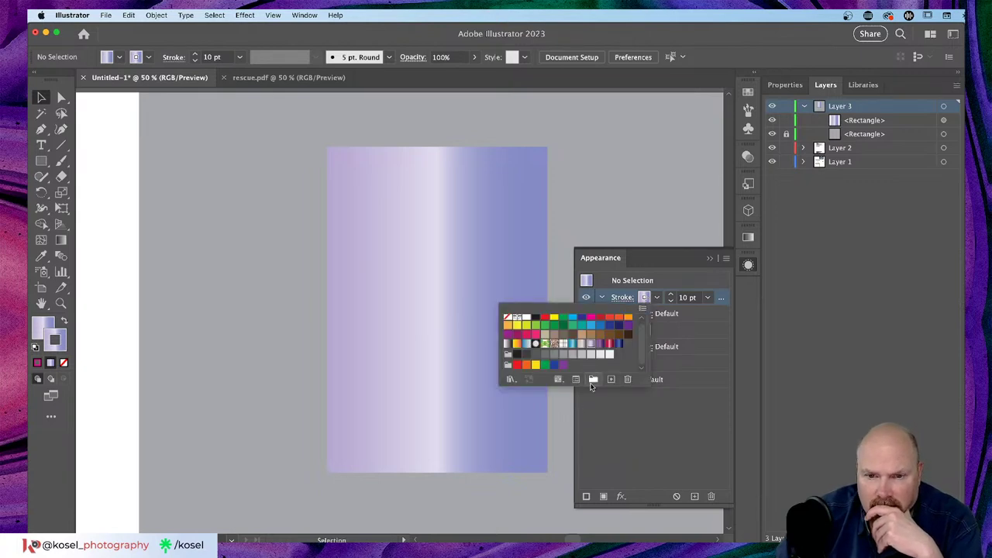
click(609, 344)
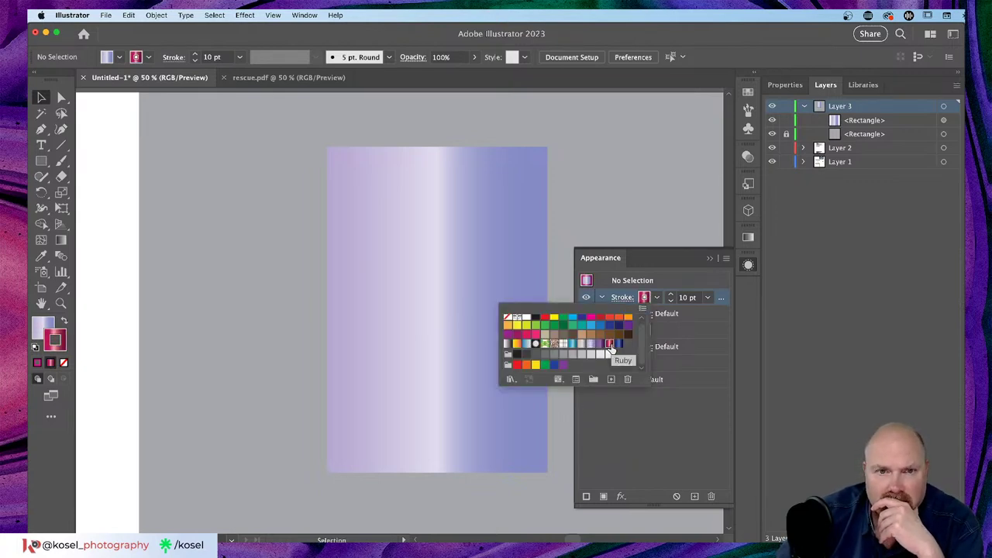
click(618, 344)
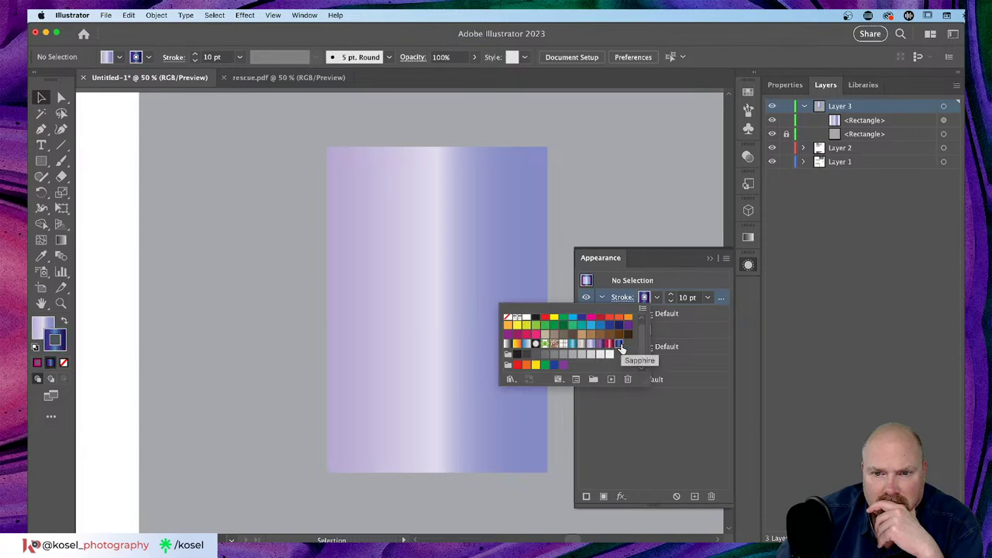
click(668, 434)
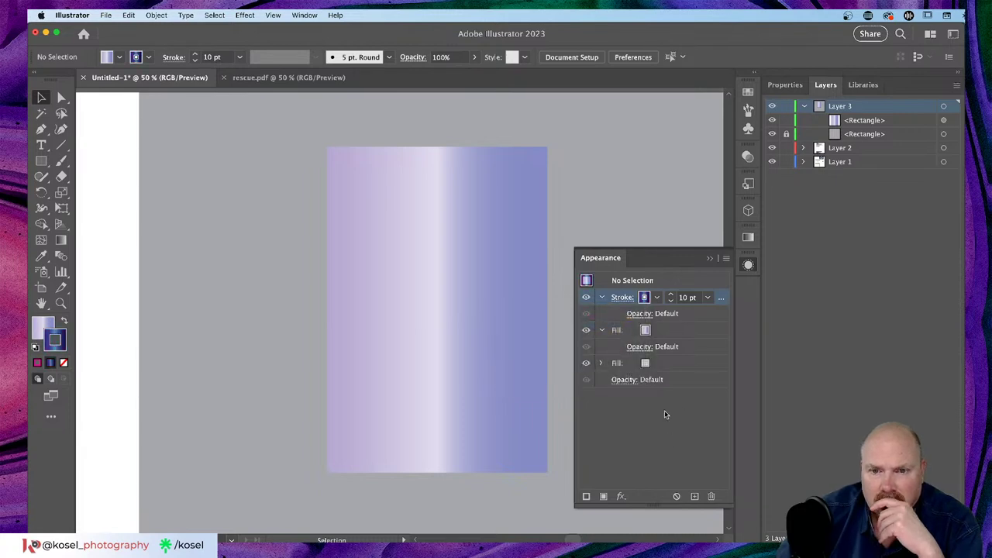
click(586, 331)
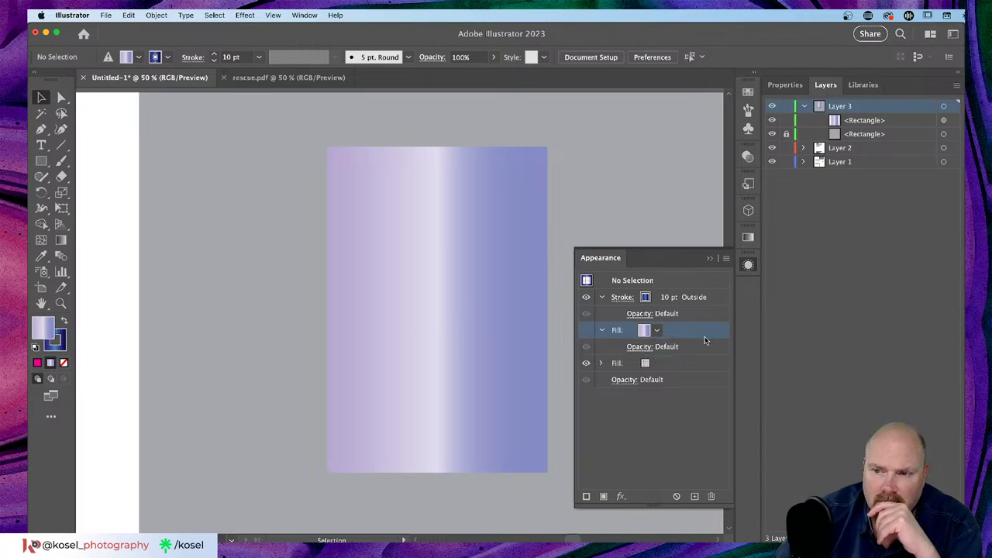
click(661, 434)
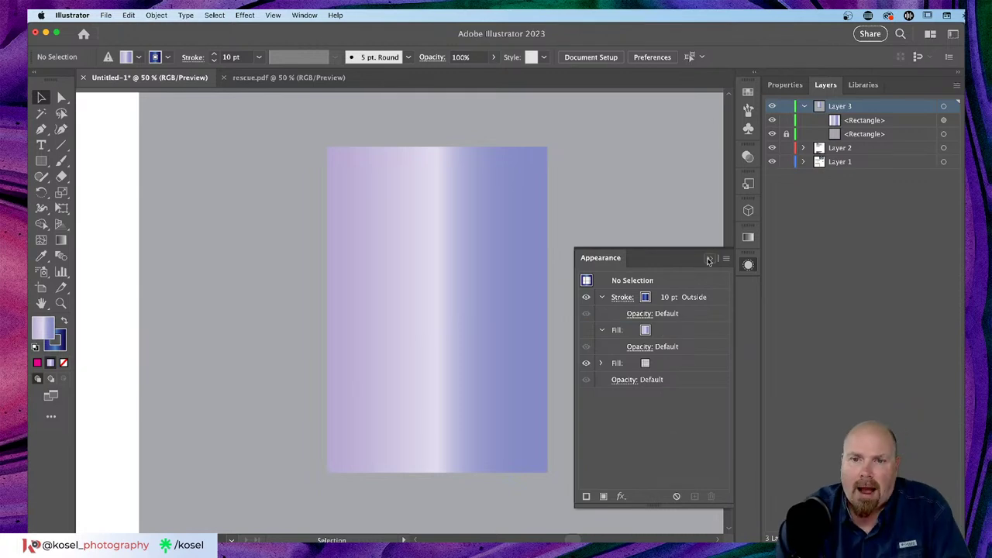
Undo the recent stroke swatch and gradient fill edits back to the rectangle's two grid fills and lavender-to-blue stroke, and deselect it
key(a)
key(super+z)
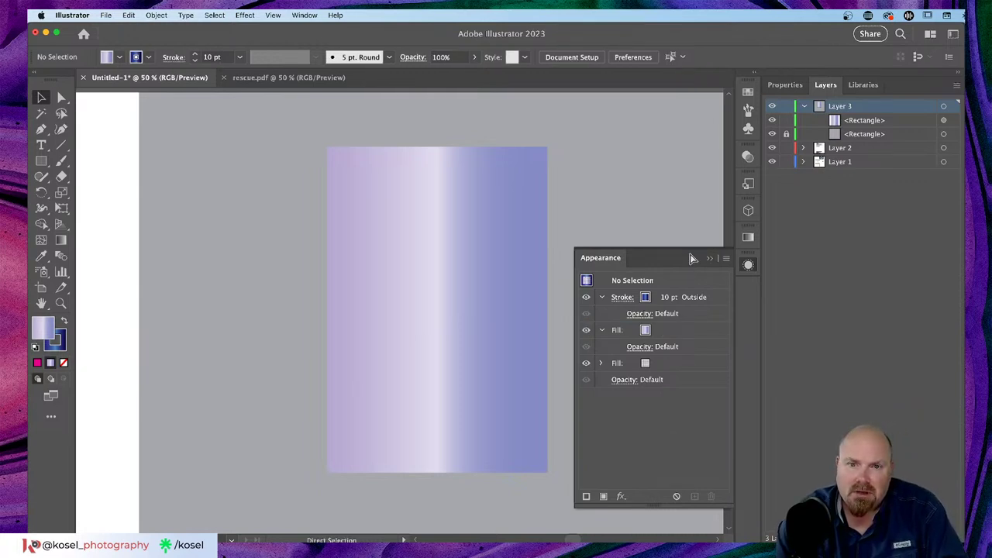
key(super+z)
key(super+z)
key(super+z)
key(super+z)
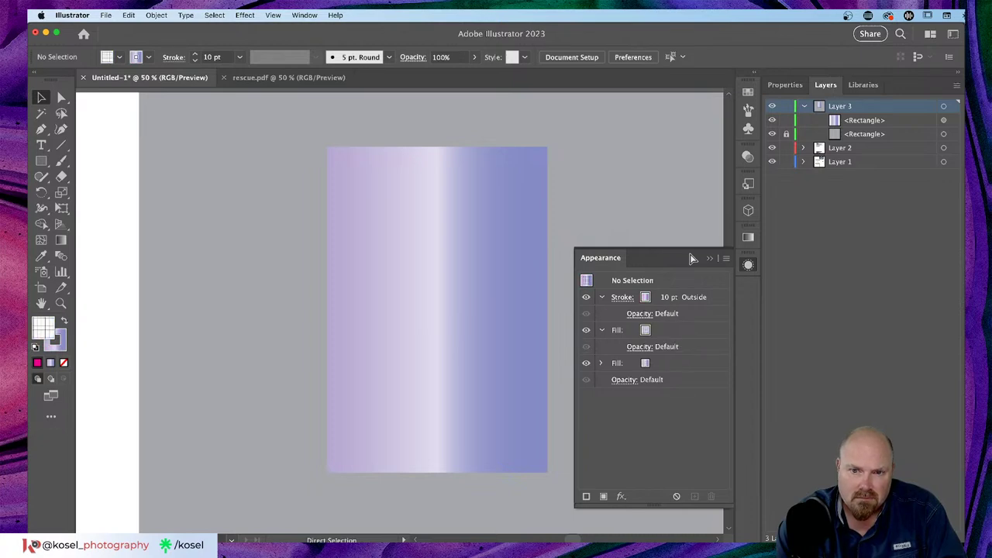
key(super+z)
key(super+z)
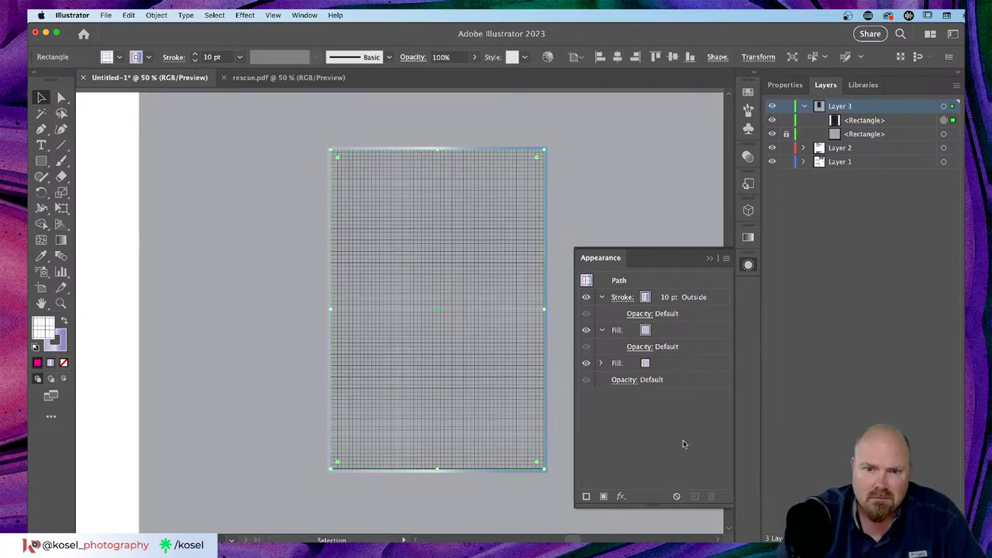
click(227, 396)
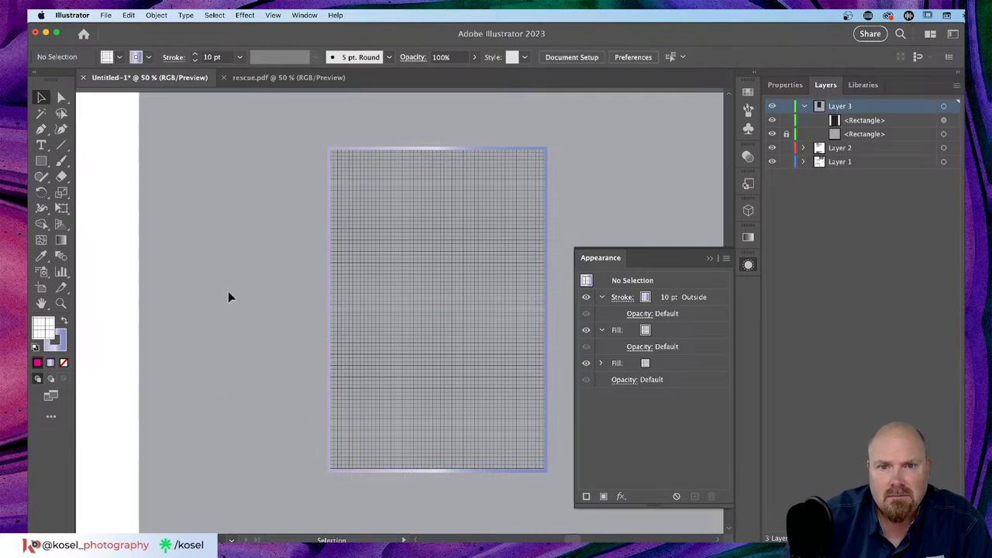
click(655, 364)
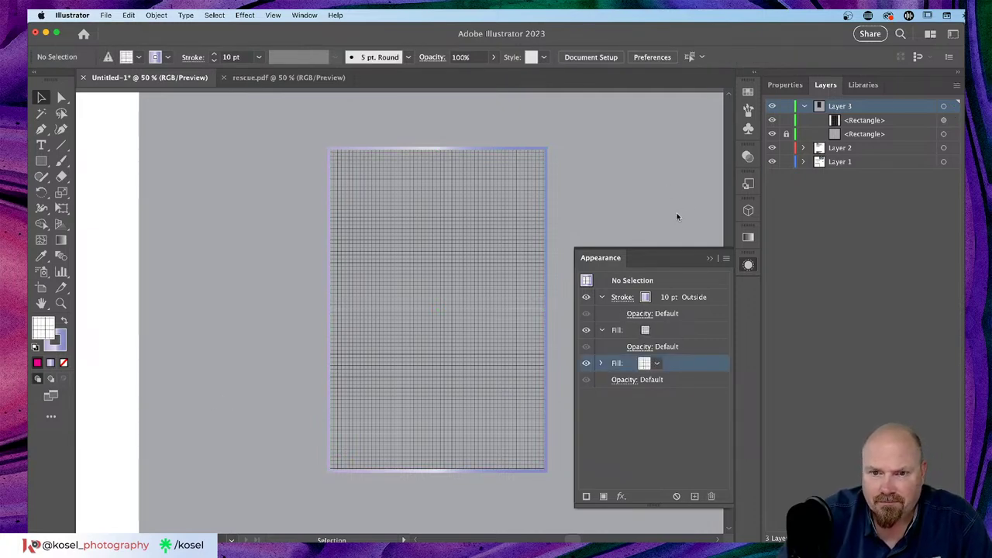
click(709, 259)
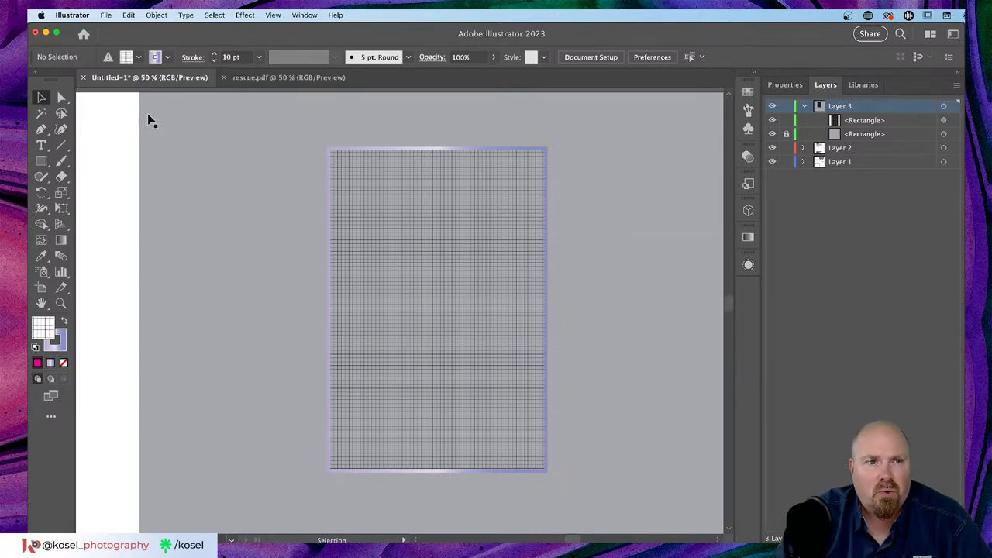
Switch each of Layer 3's two rectangles off and on to check which artwork each one holds
click(41, 161)
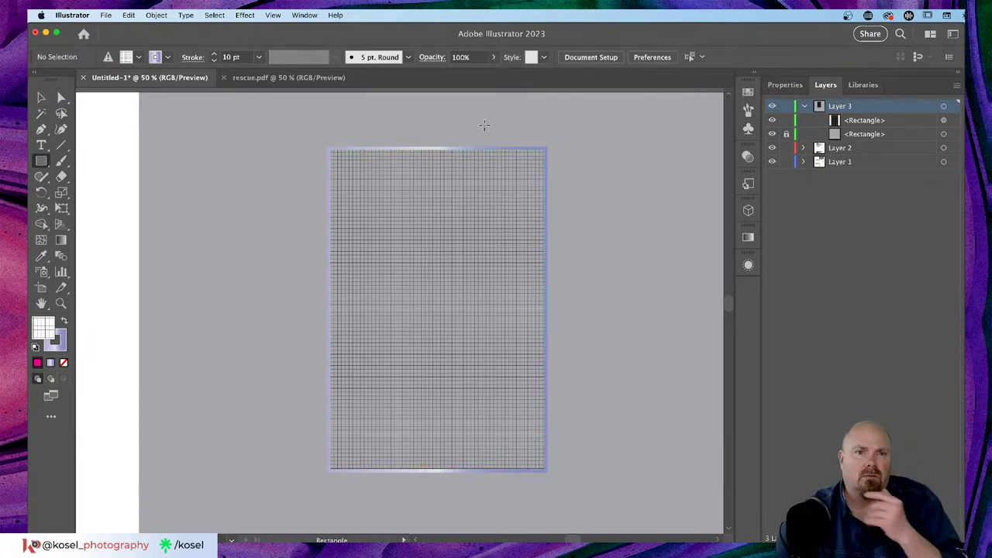
key(v)
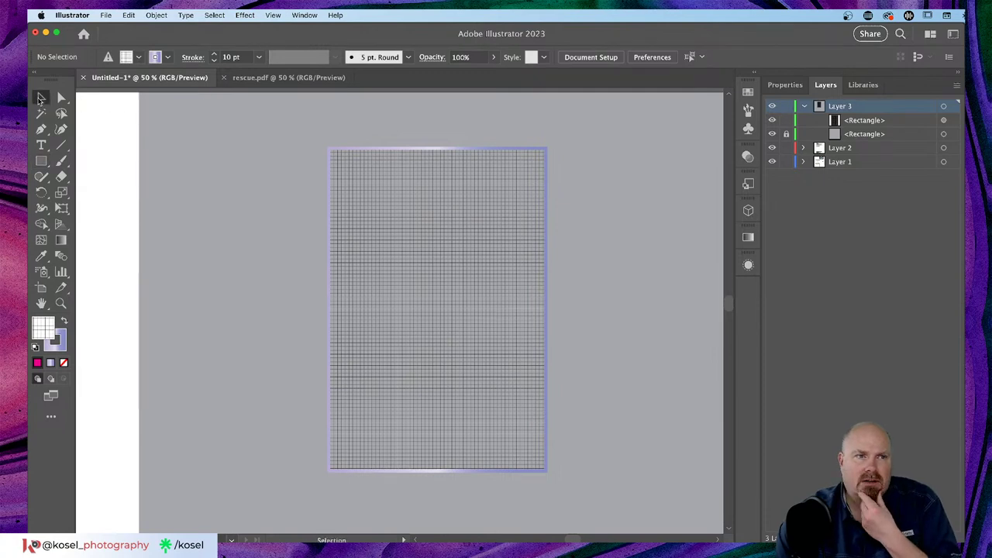
click(494, 153)
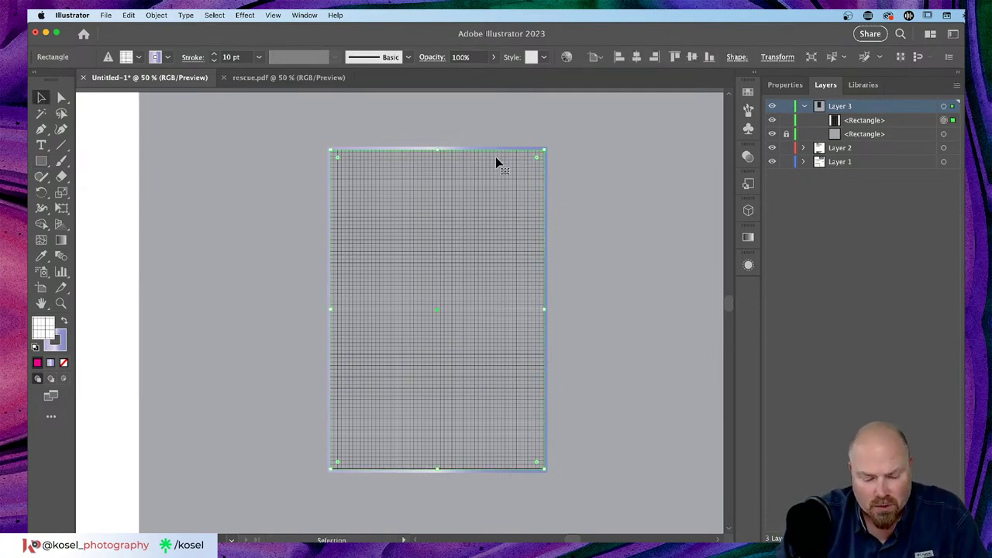
key(super)
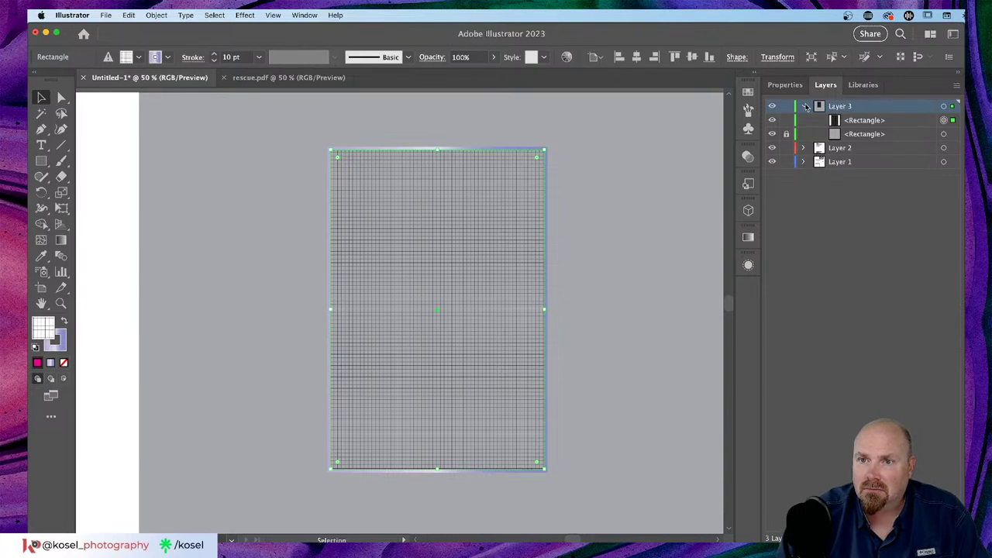
click(805, 106)
click(805, 106)
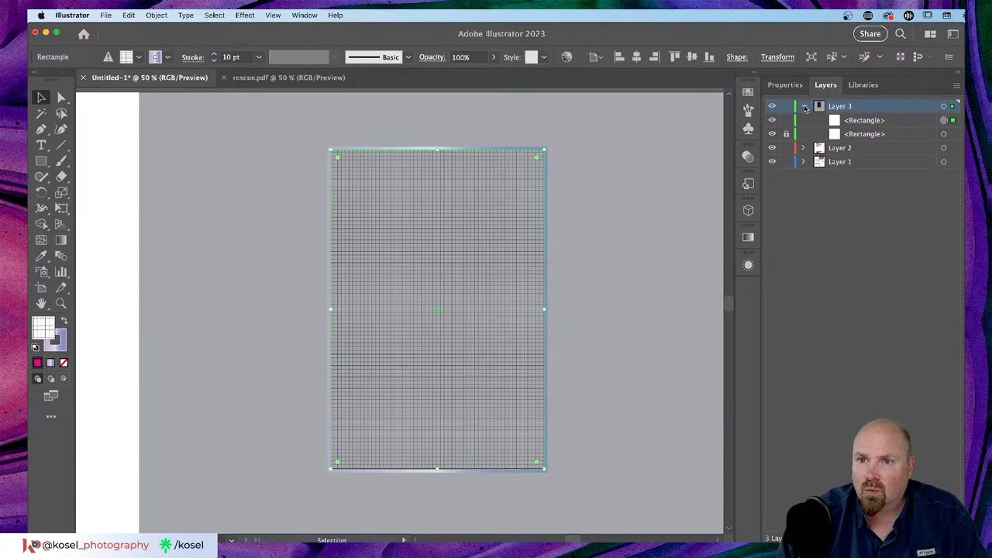
click(771, 135)
click(771, 134)
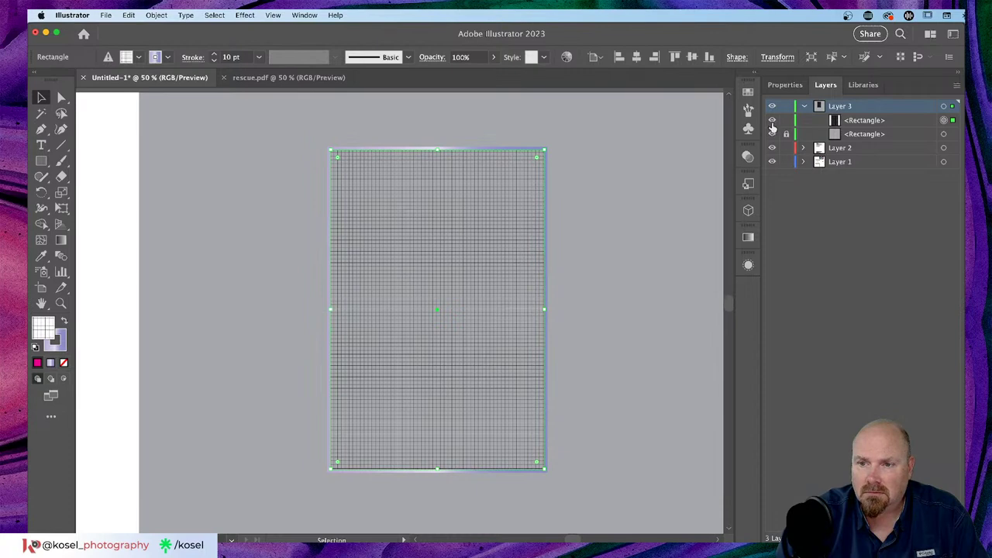
click(771, 121)
click(771, 120)
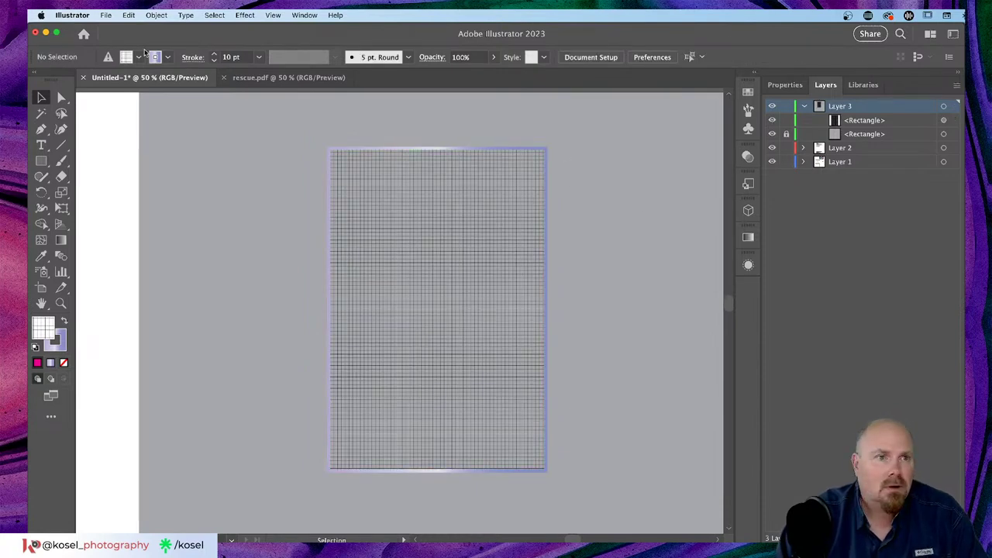
Duplicate the grid rectangle in place in front, hide and lock the upper copy, and select the lower one
click(504, 190)
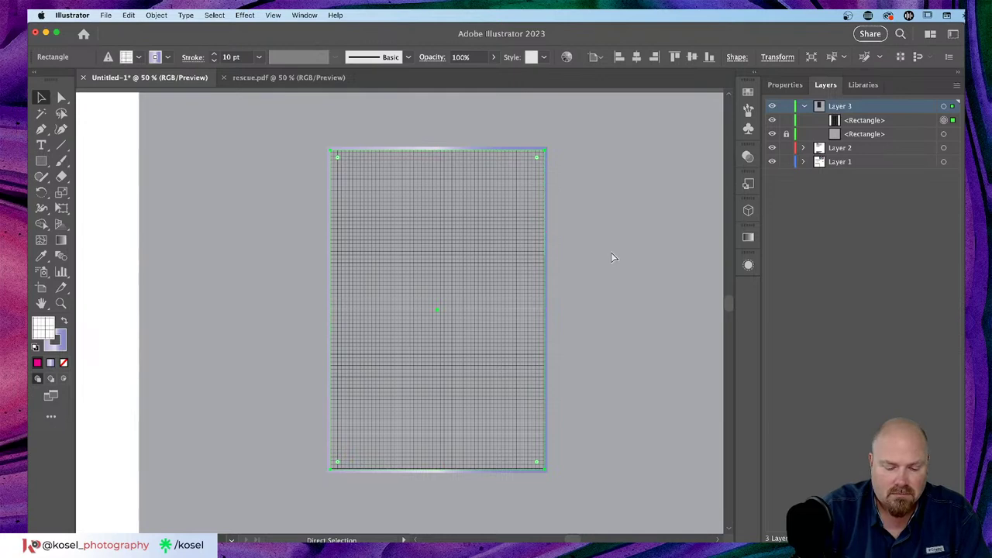
key(super+f)
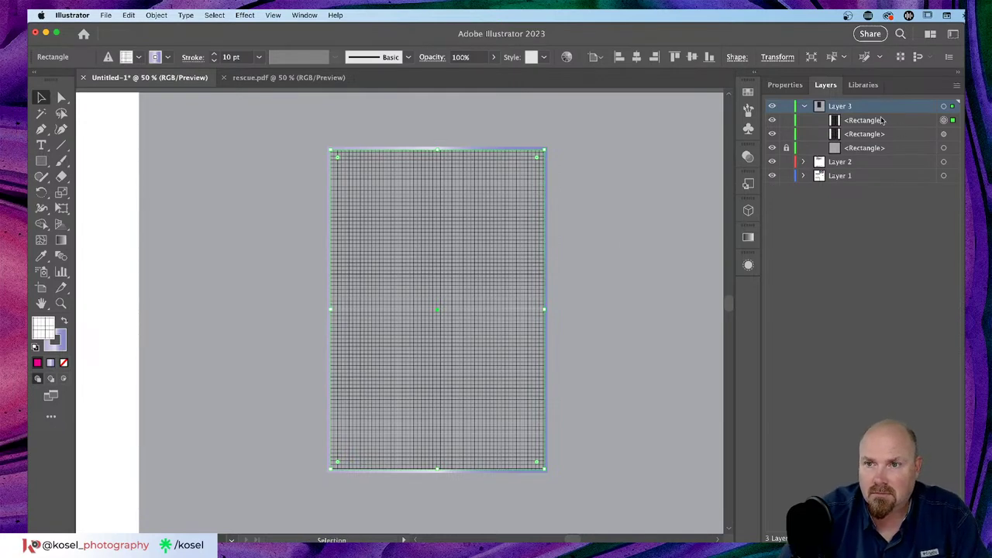
click(943, 134)
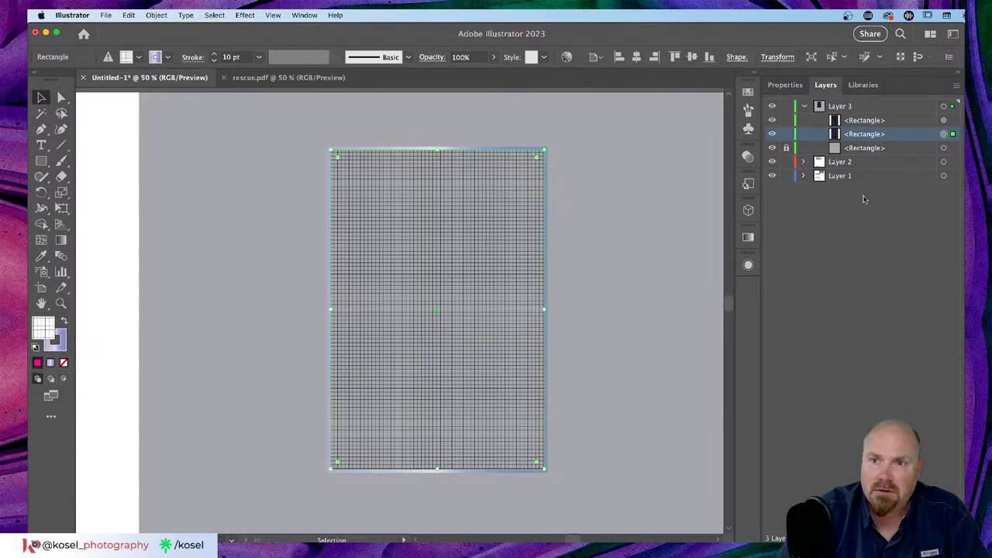
click(771, 121)
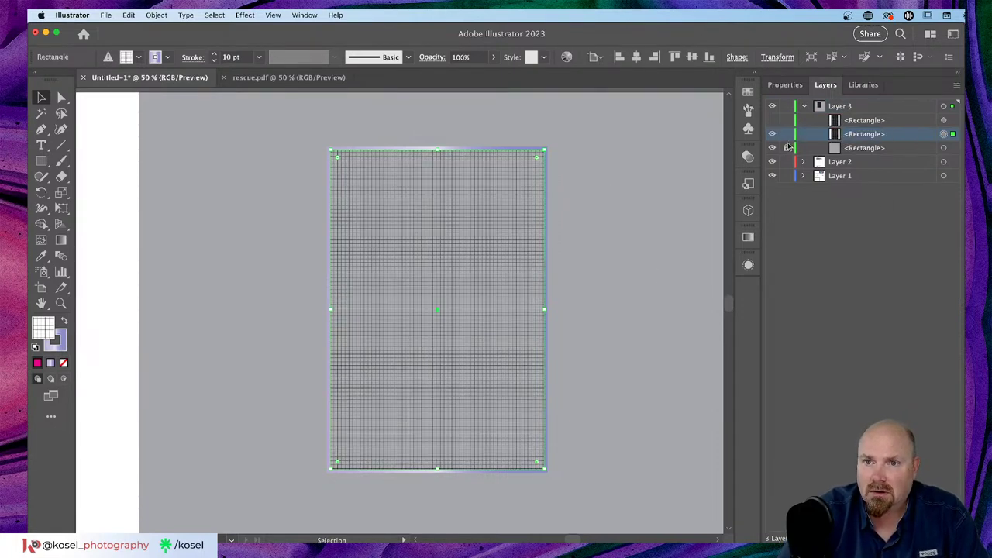
click(786, 147)
click(787, 121)
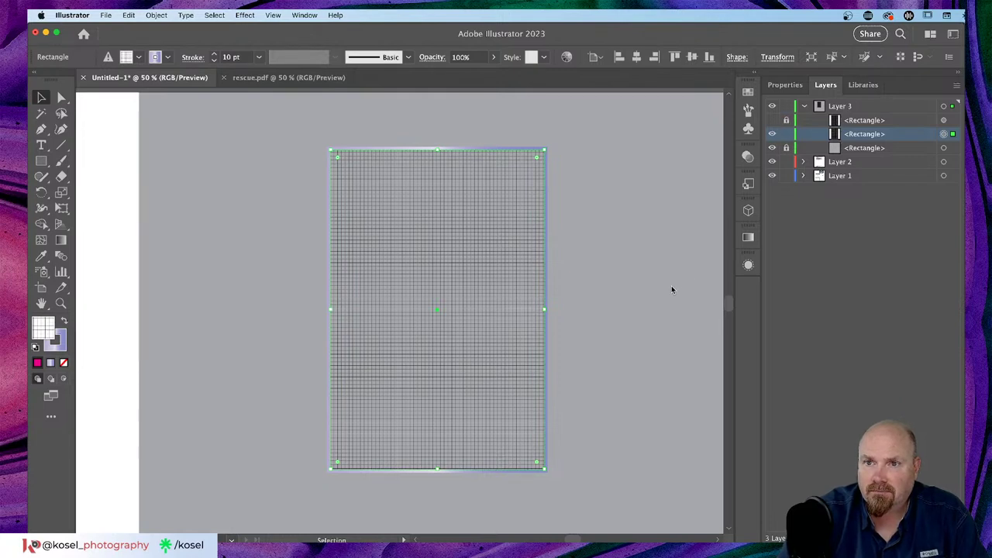
Delete the lower of the selected rectangle's two grid fills and open the Spectrums gradient library for the remaining fill
click(748, 265)
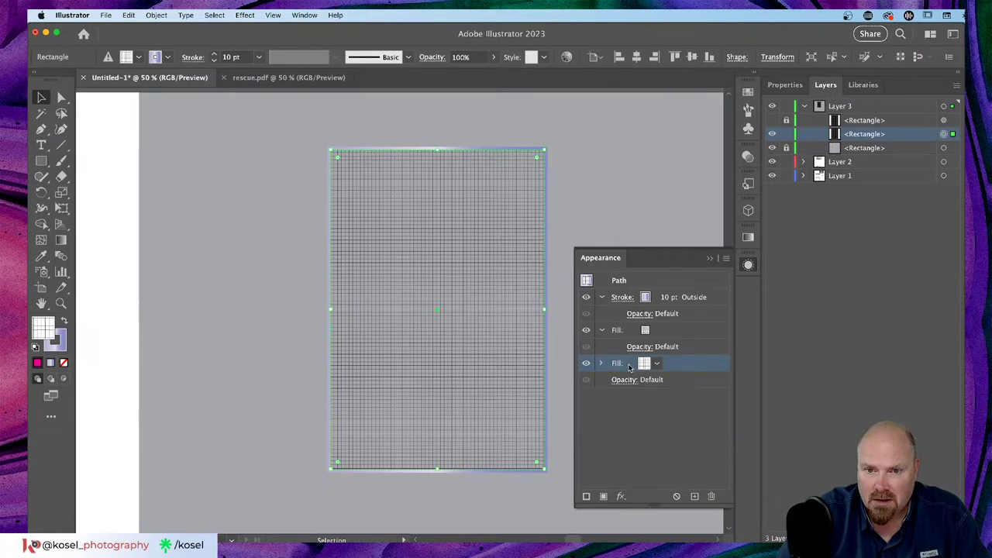
click(711, 496)
click(640, 331)
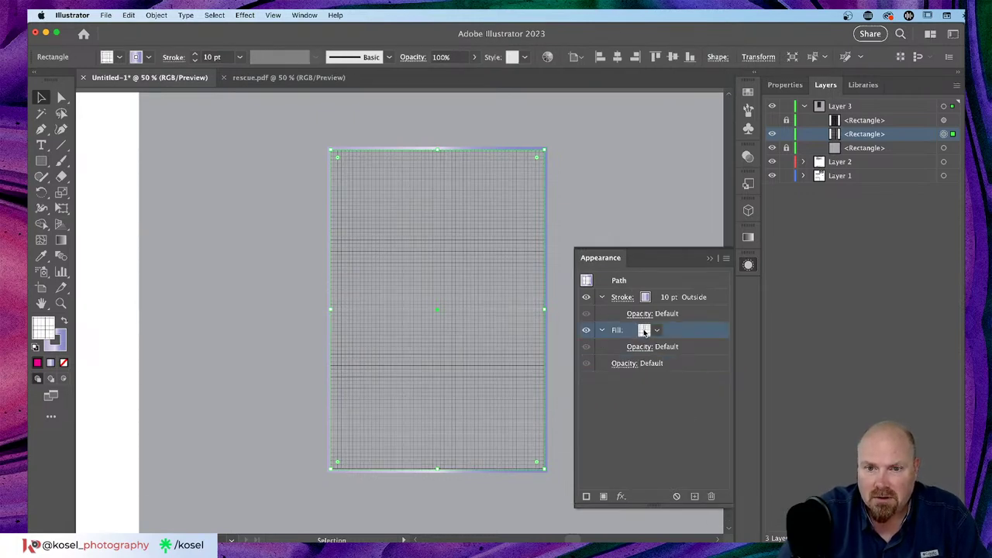
click(657, 331)
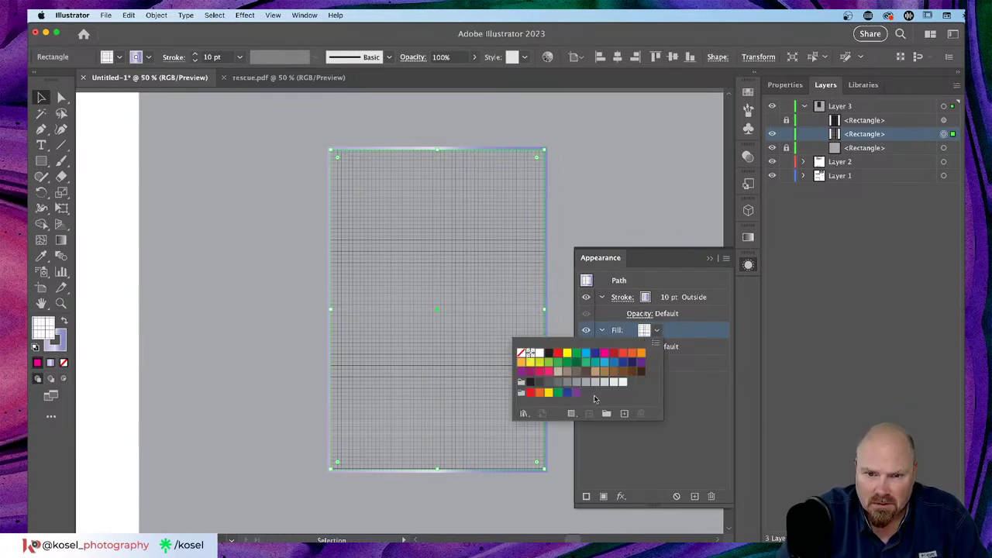
click(523, 413)
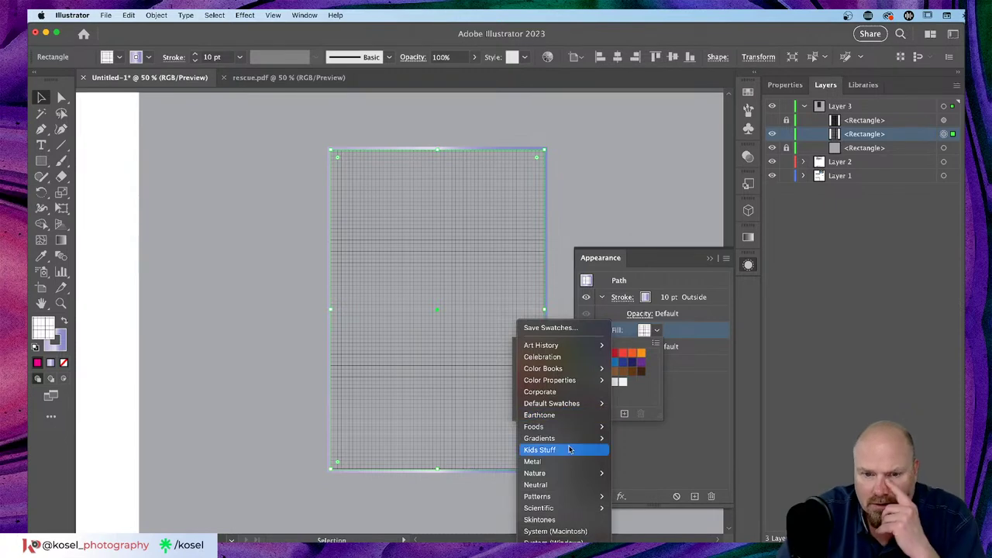
mouse_move(568, 440)
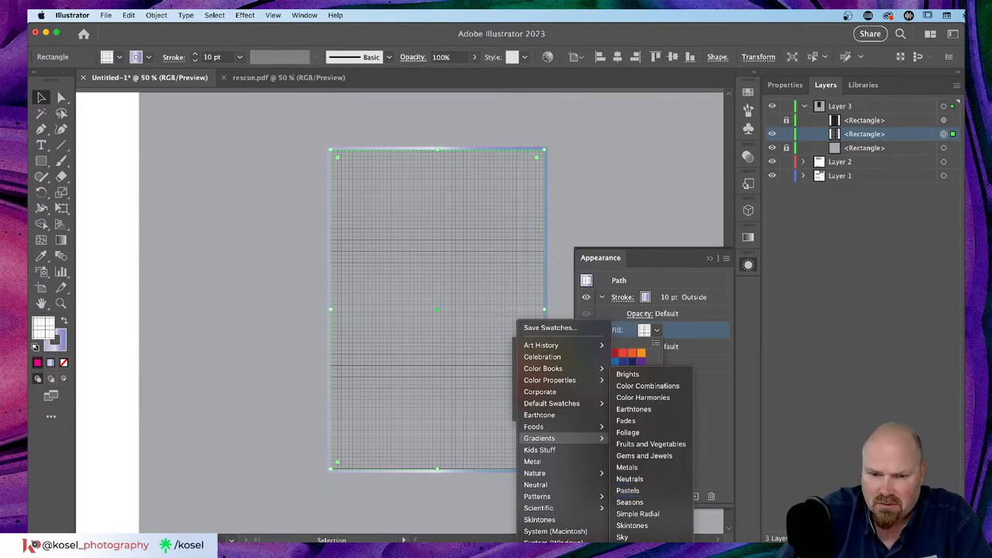
click(629, 549)
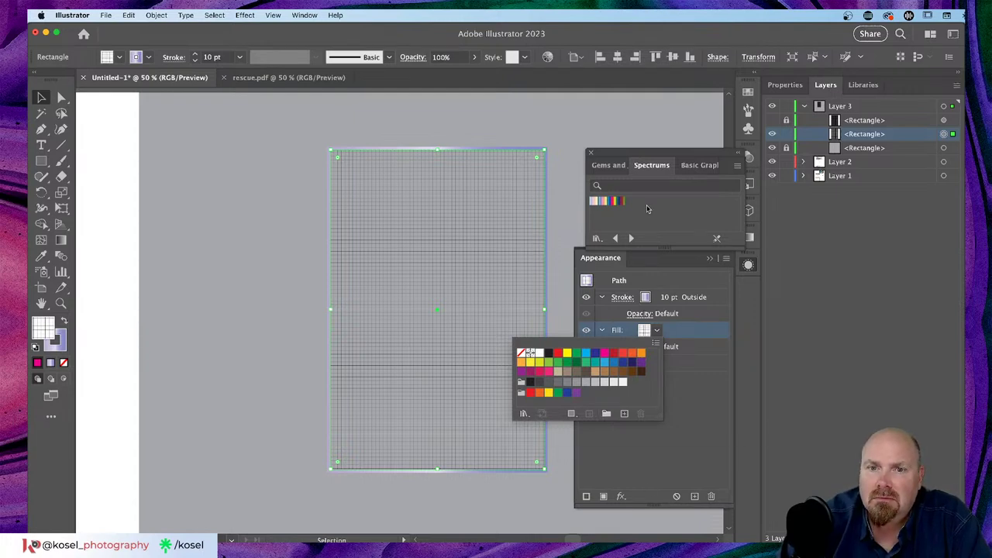
Try the dark and bright Spectrums gradients on the rectangle's fill, settle on the soft pastel rainbow, and close the library
click(618, 202)
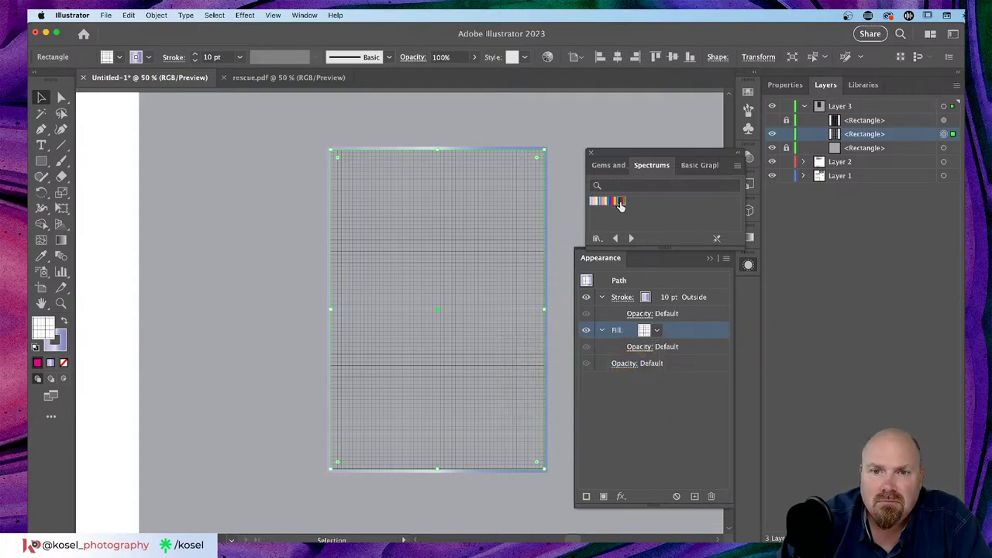
click(619, 203)
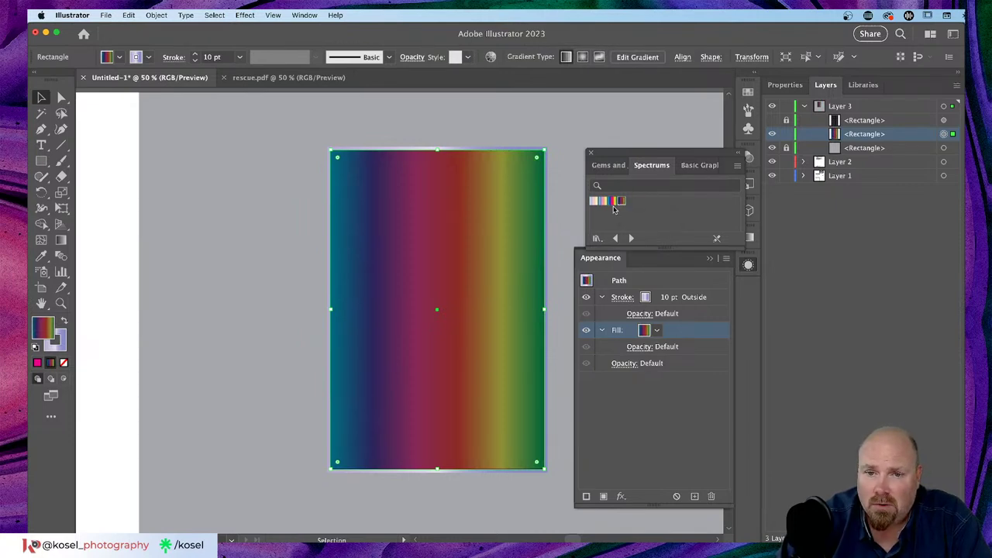
click(613, 203)
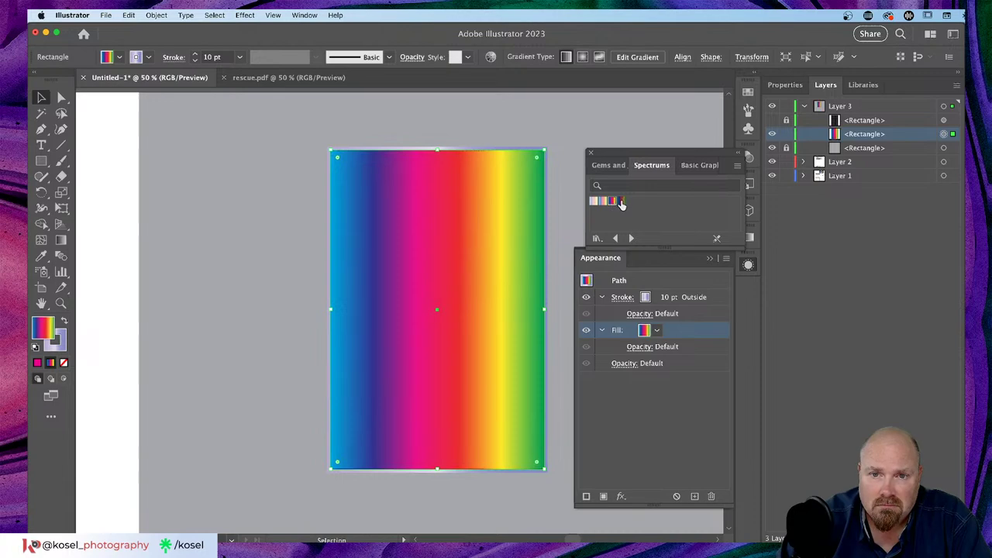
click(620, 203)
click(602, 203)
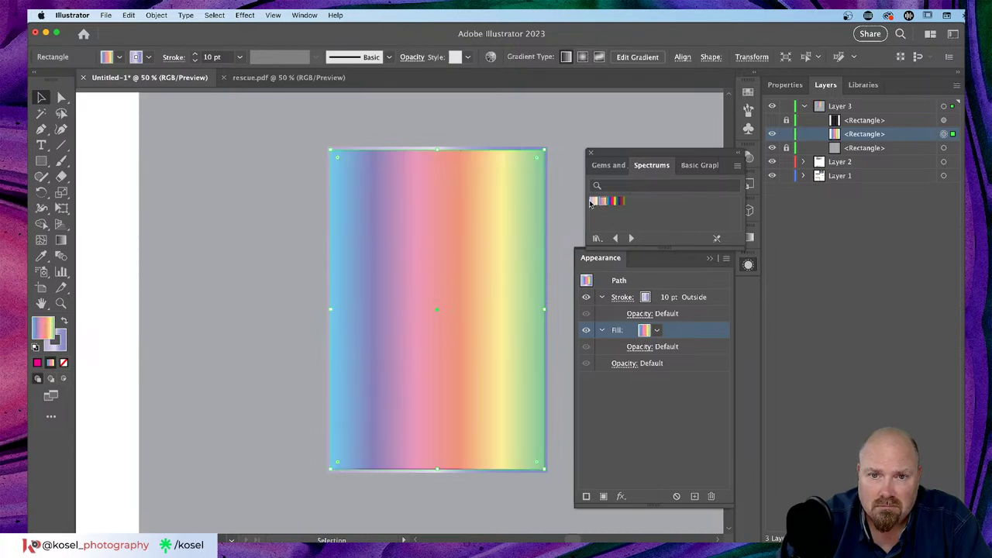
click(590, 151)
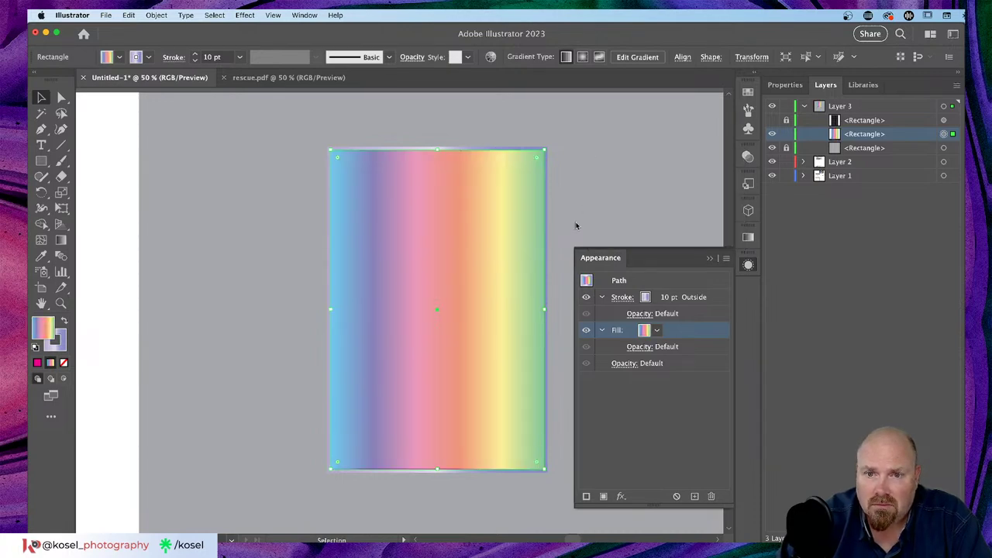
Set the rainbow rectangle's stroke to None
click(634, 301)
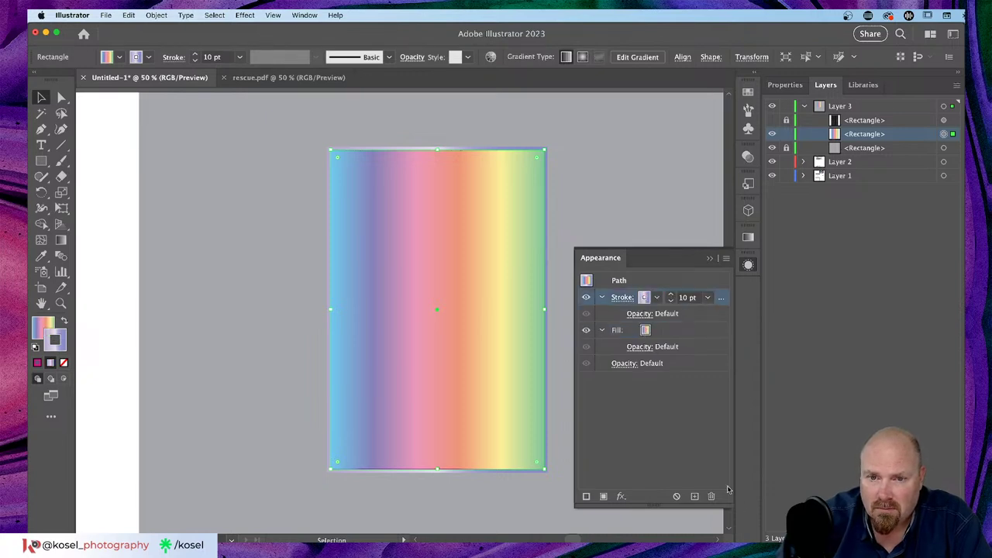
click(644, 298)
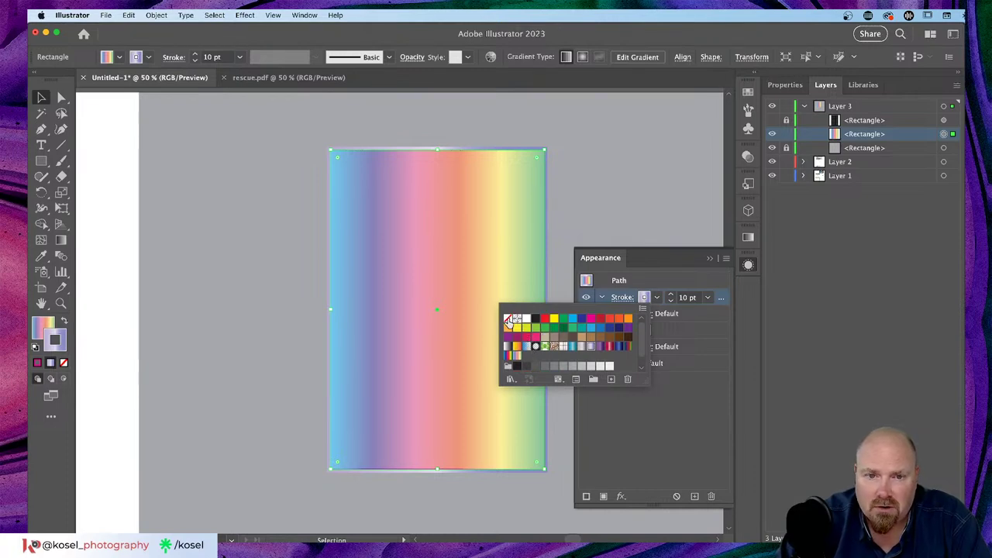
click(508, 320)
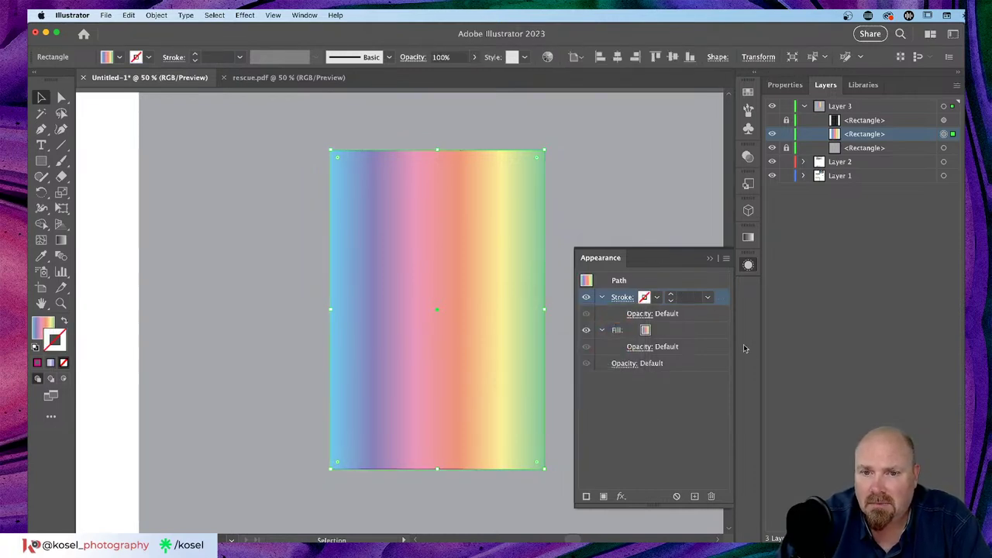
Show the hidden grid rectangle again and set the rainbow rectangle's fill blending mode to Multiply
click(772, 120)
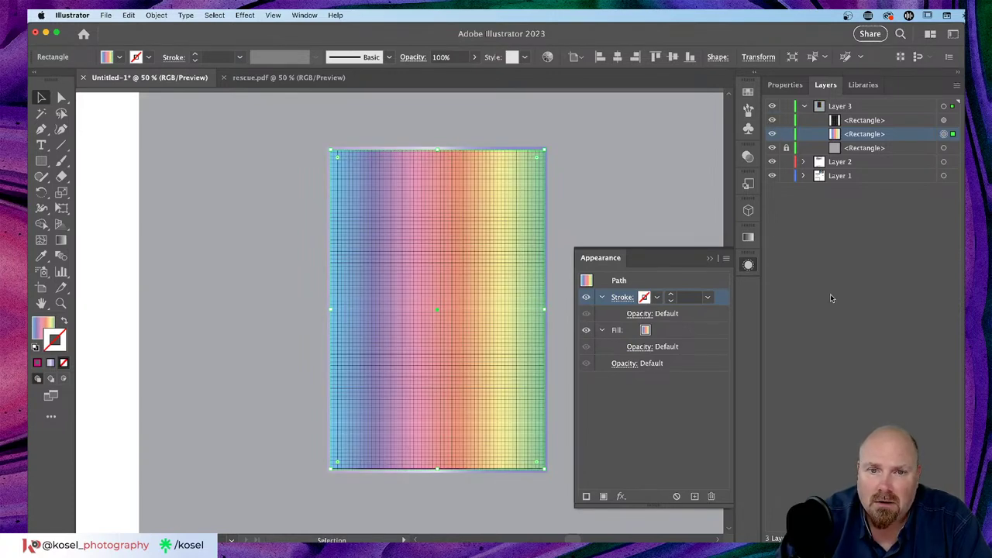
click(672, 334)
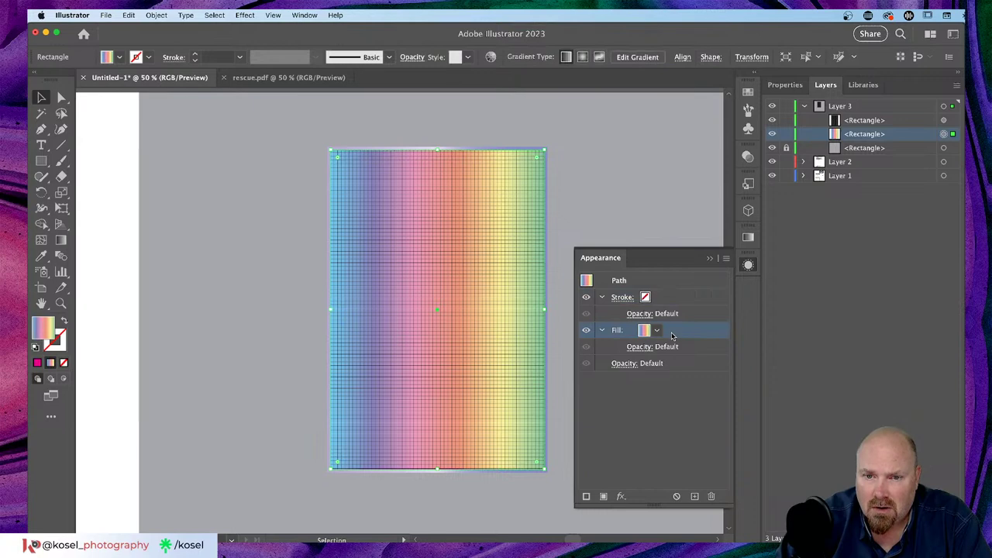
click(643, 347)
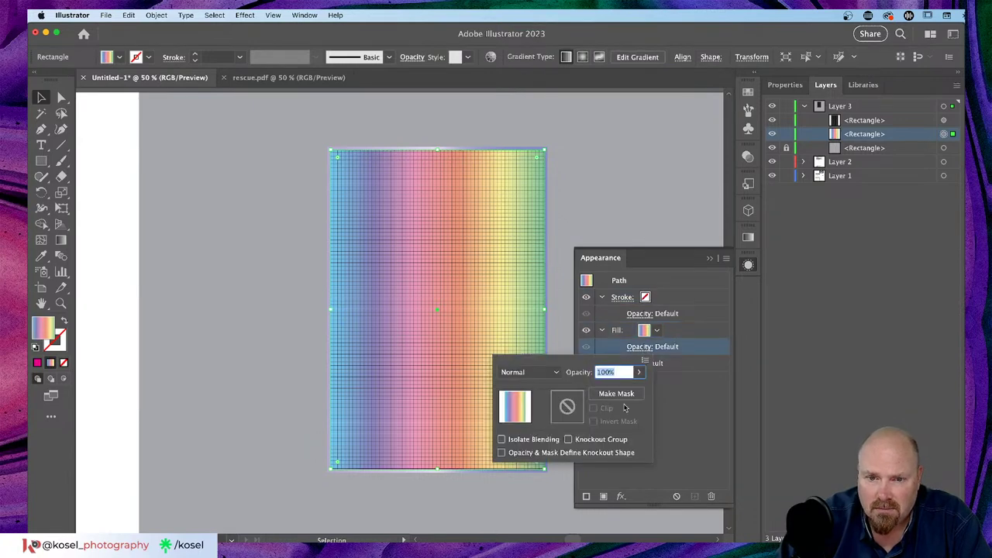
click(543, 373)
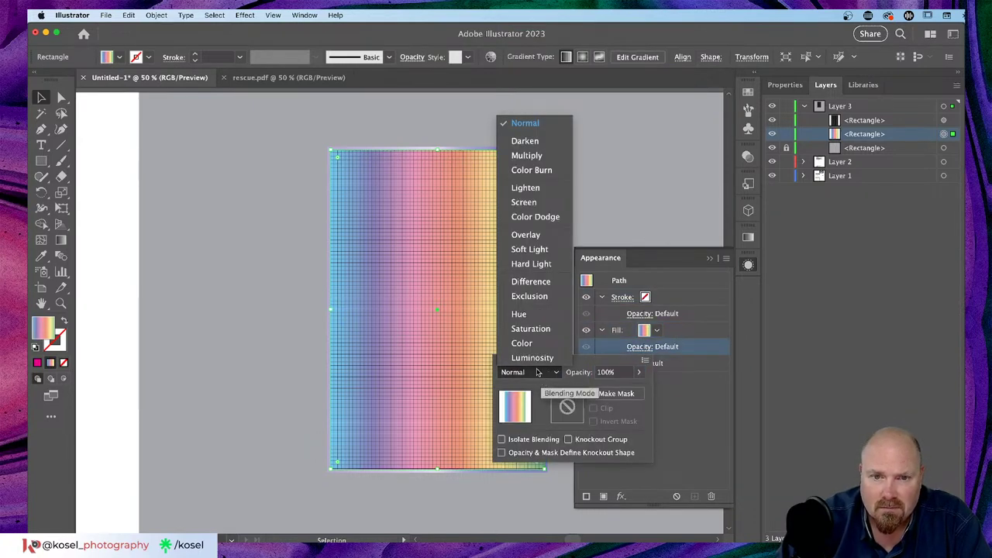
click(531, 156)
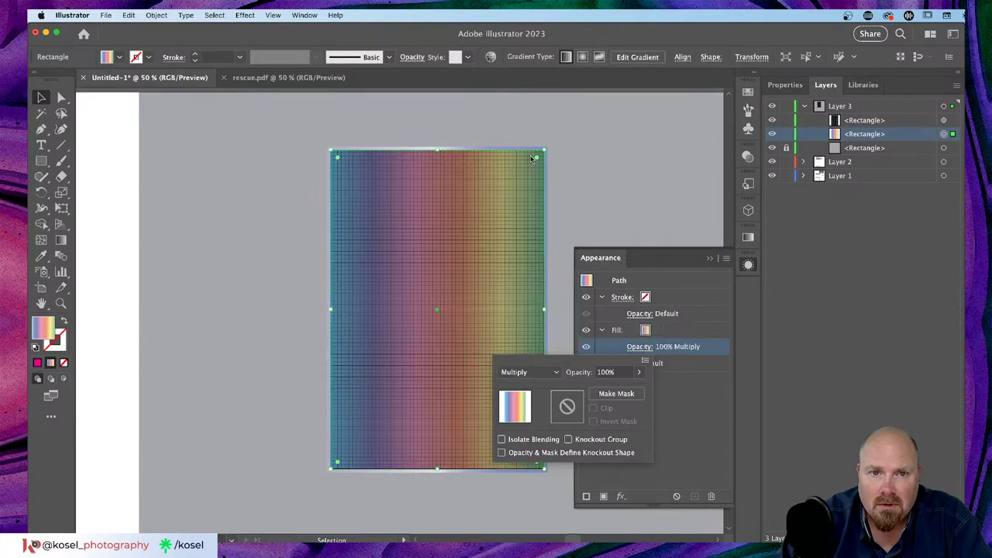
click(665, 184)
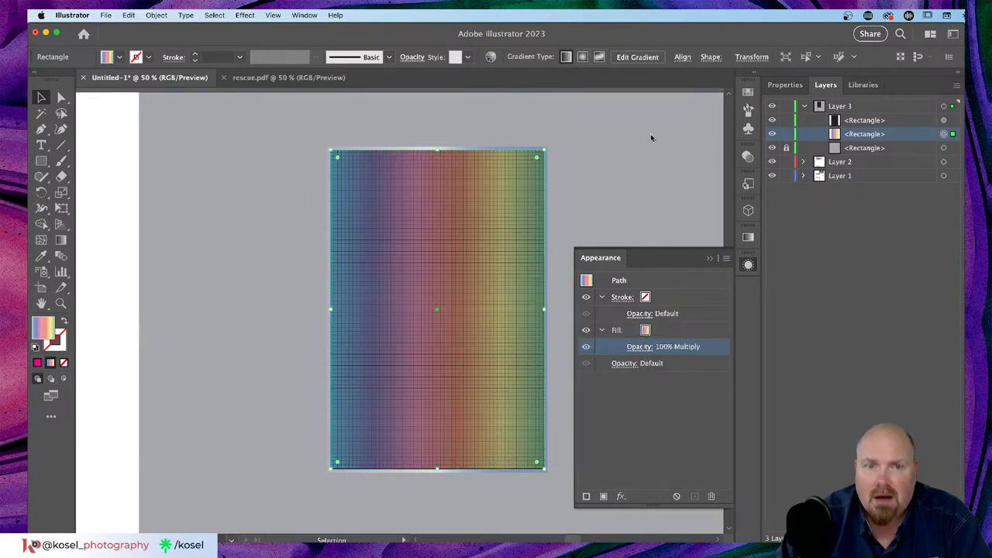
Try to group the grid rectangle with the rainbow rectangle, and clear the selection
click(863, 122)
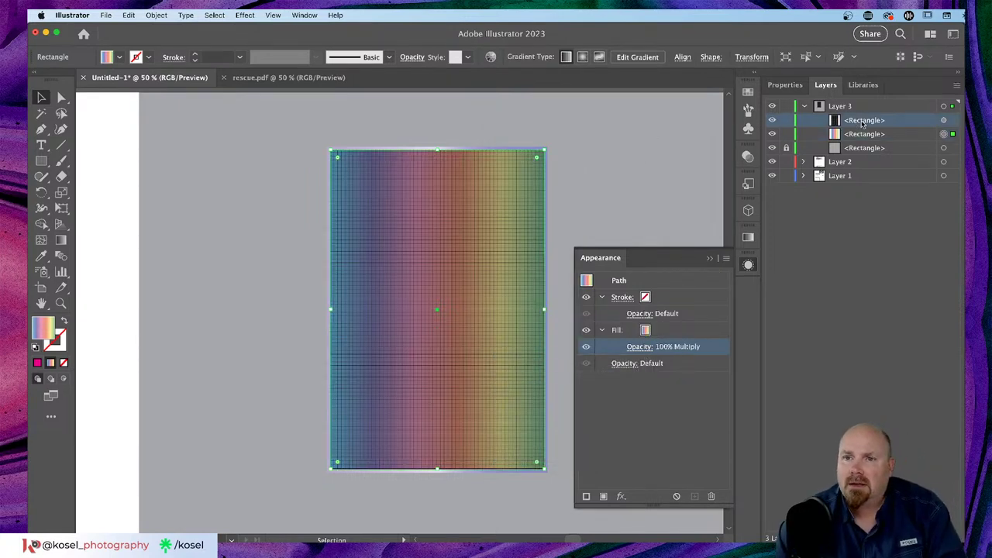
shift+click(904, 137)
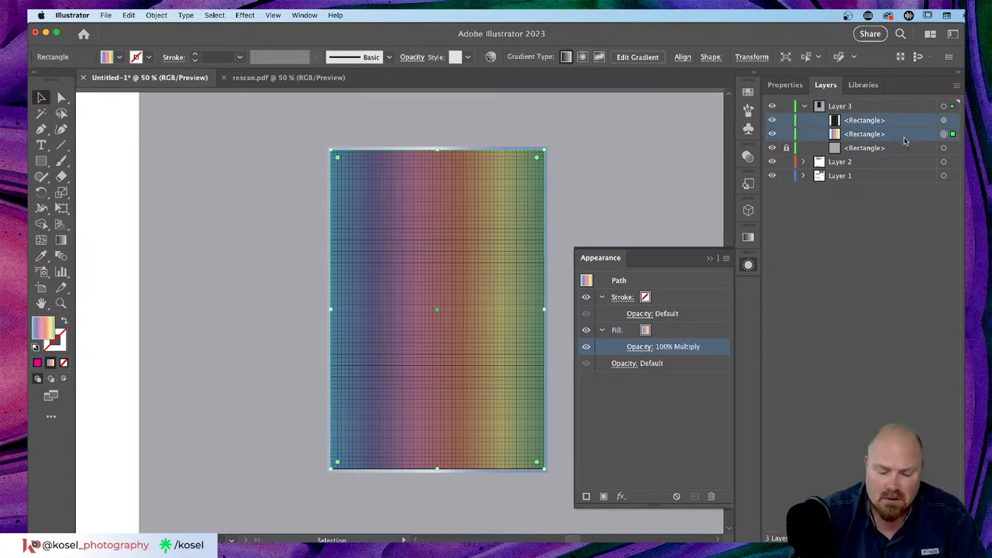
key(super+g)
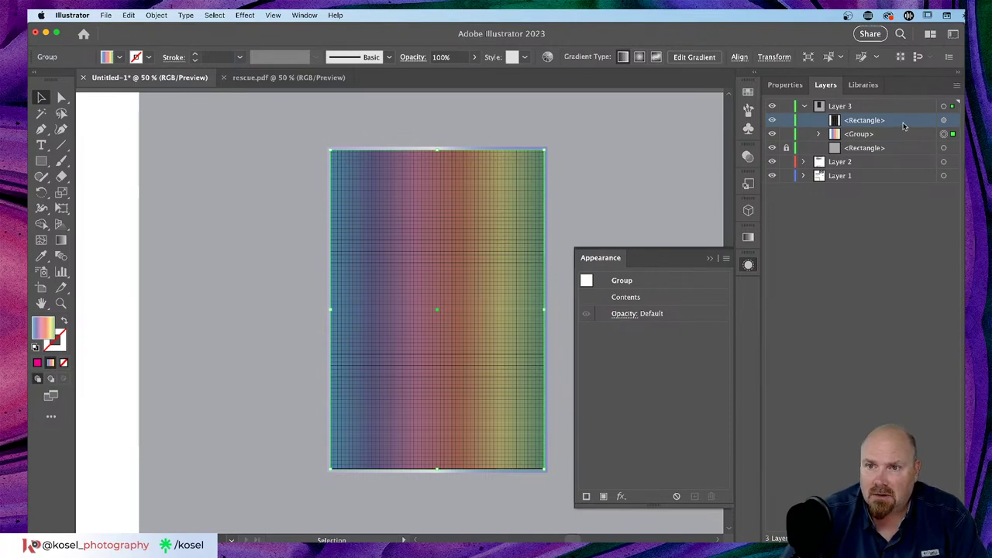
click(644, 215)
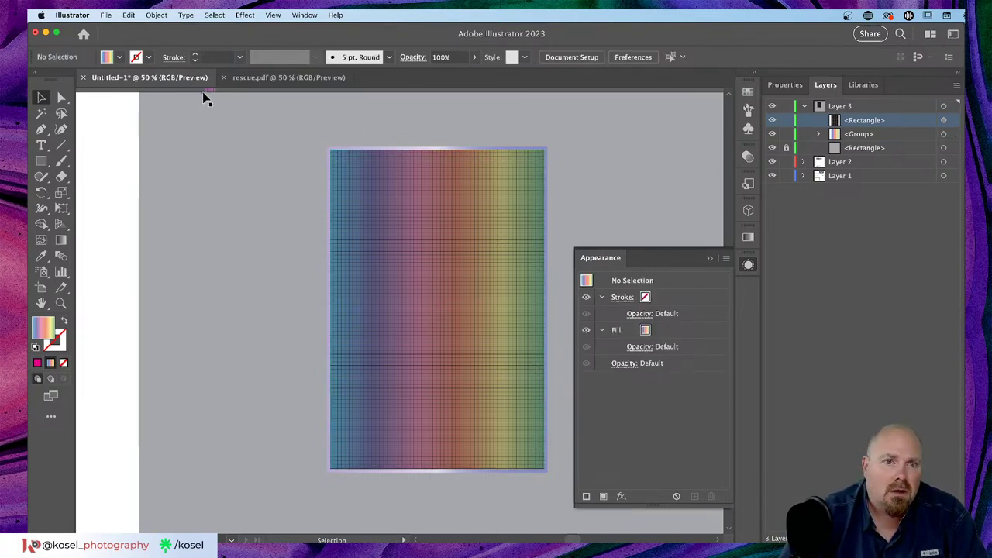
click(223, 15)
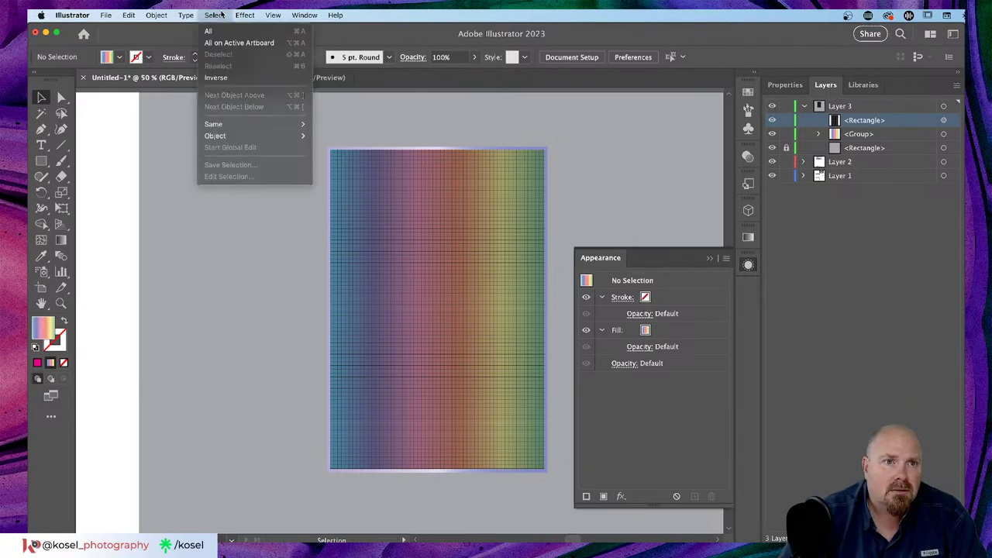
mouse_move(158, 16)
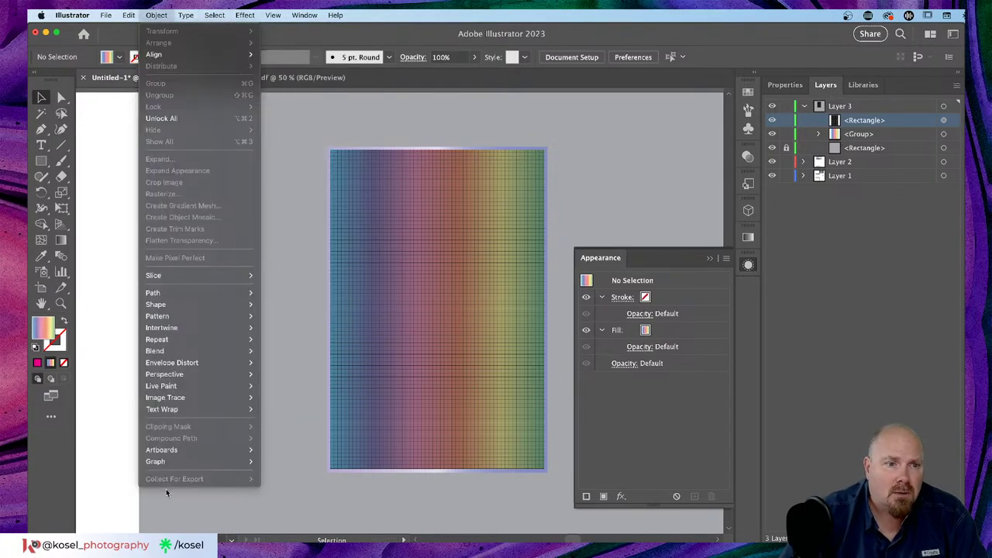
mouse_move(197, 386)
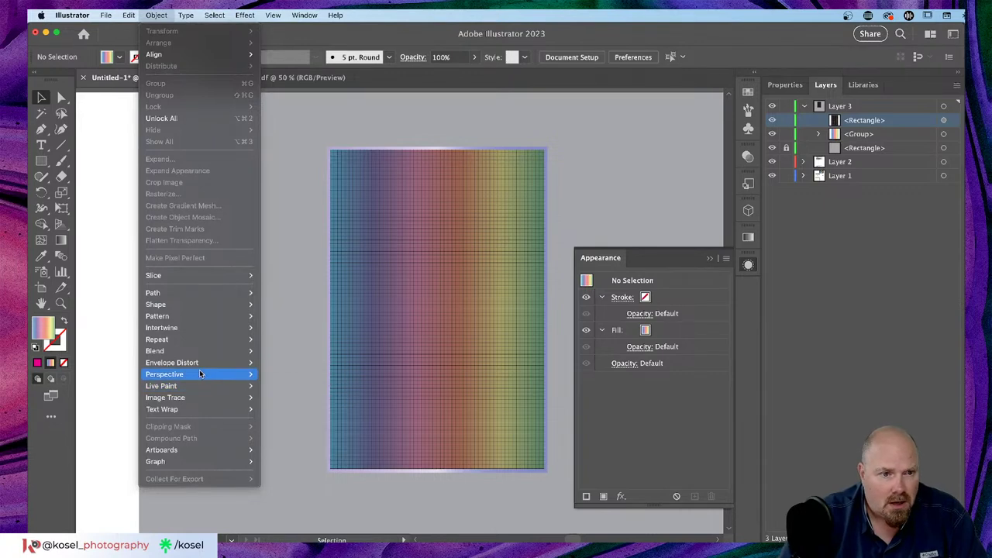
mouse_move(201, 305)
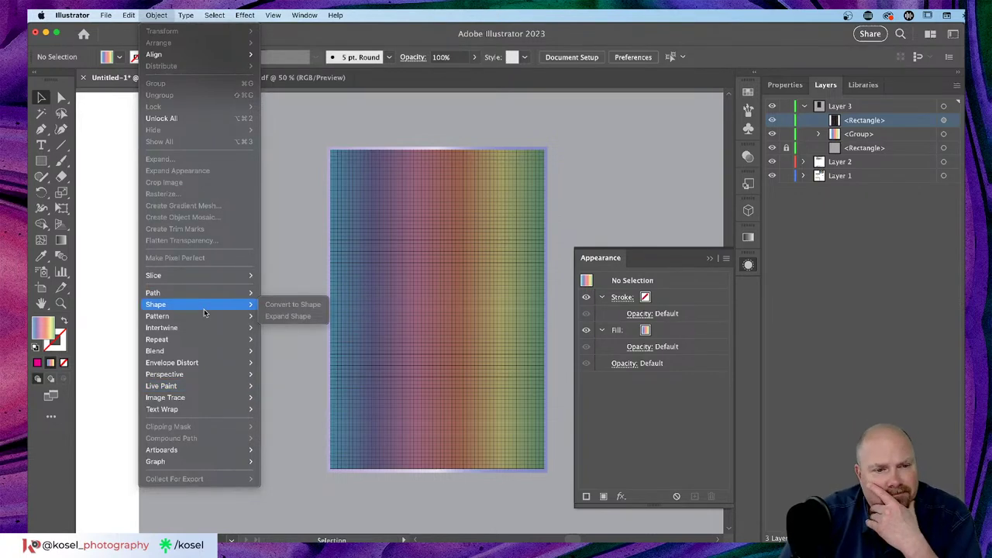
click(828, 263)
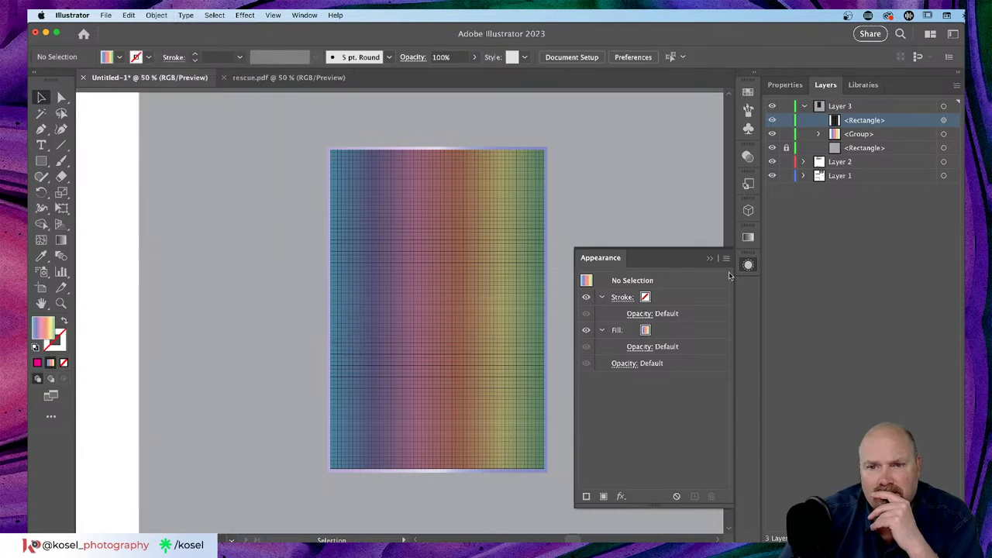
Collapse the appearance settings and delete the grid rectangle together with the rainbow group from the gray background
click(709, 259)
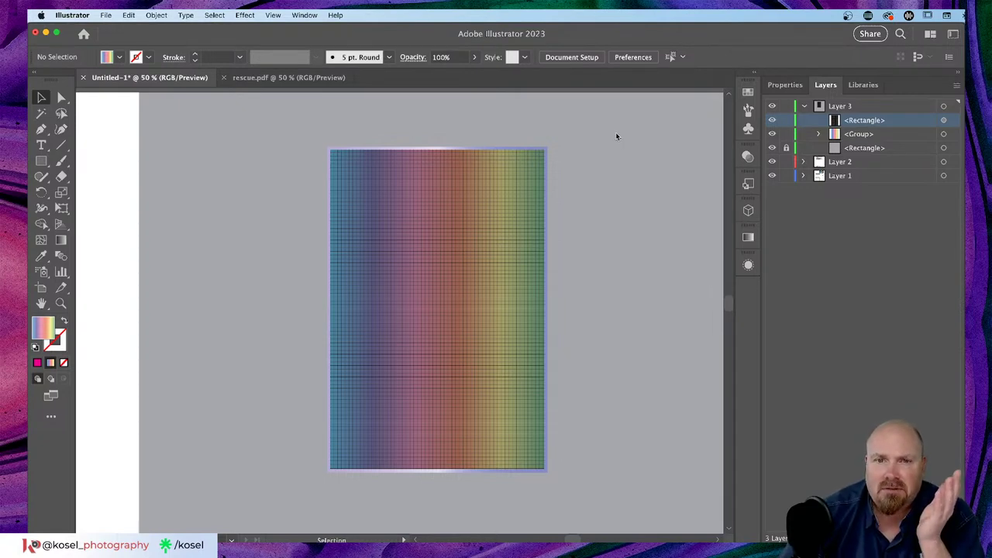
drag(565, 209, 516, 237)
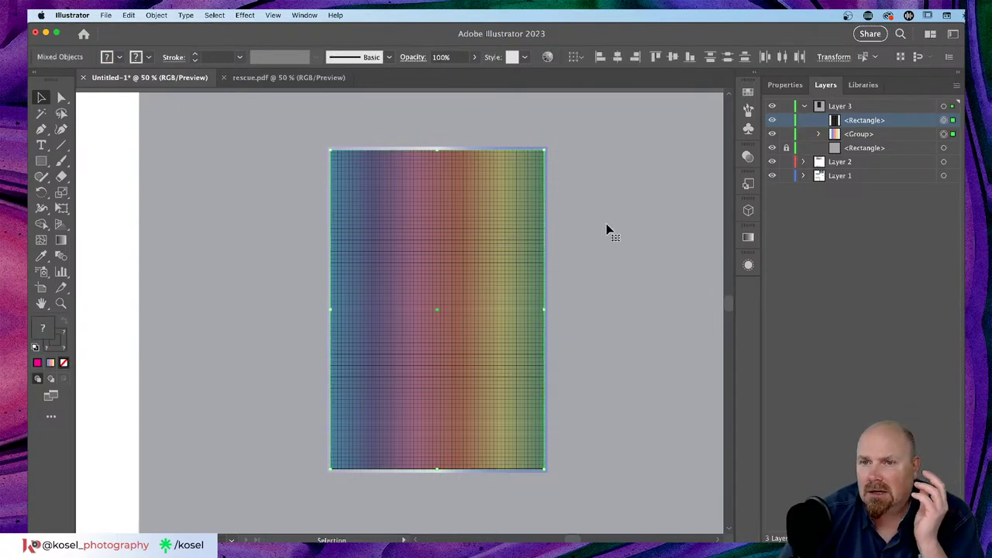
key(Delete)
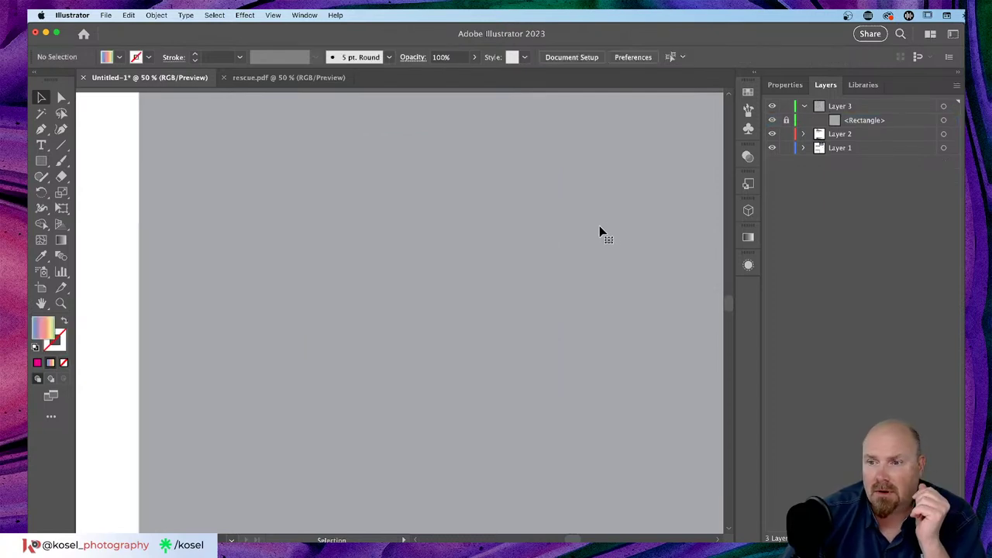
Review the whole board with its concept notes, sketches and reference image
scroll(600, 227, left, 5)
scroll(599, 227, up, 3)
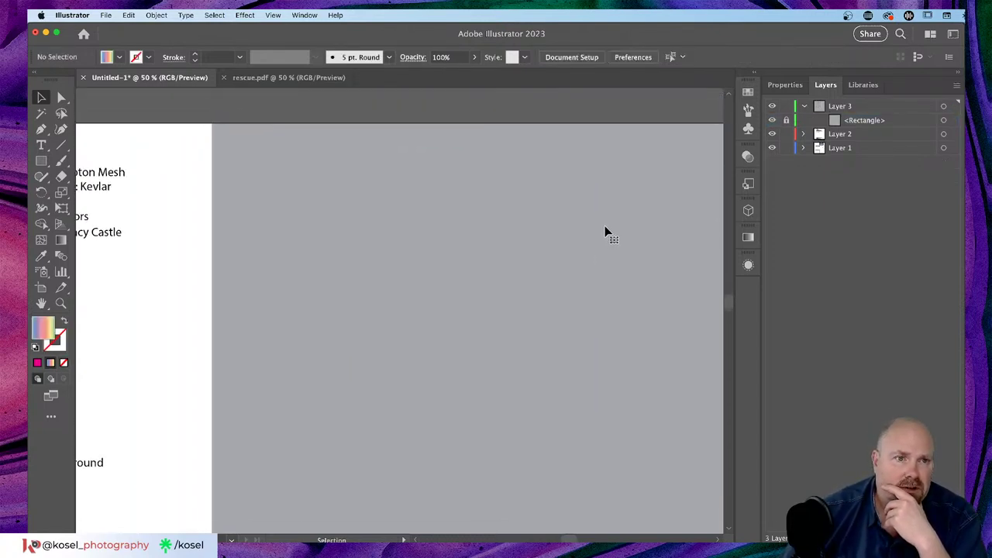
scroll(605, 227, left, 2)
scroll(605, 227, up, 1)
key(super+minus)
key(super+minus)
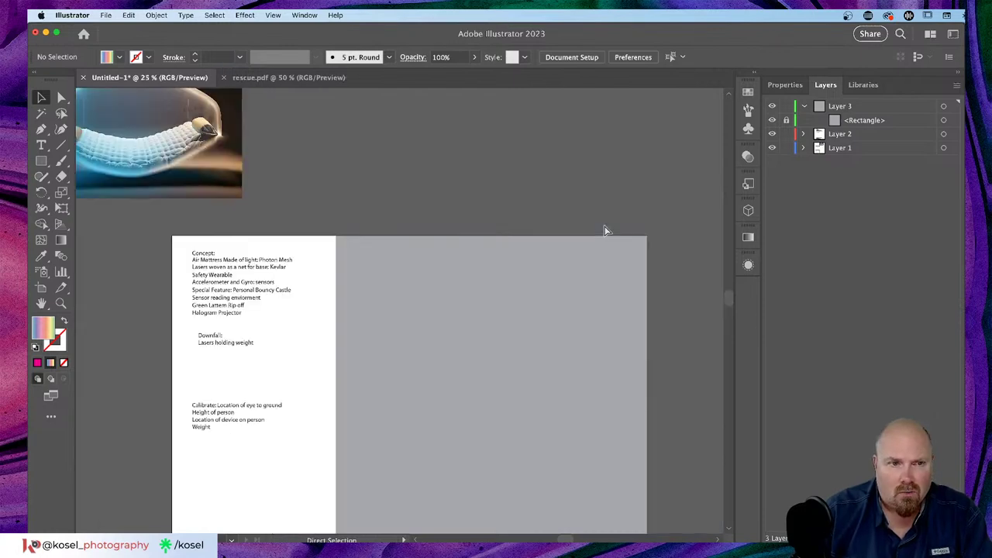
key(super+minus)
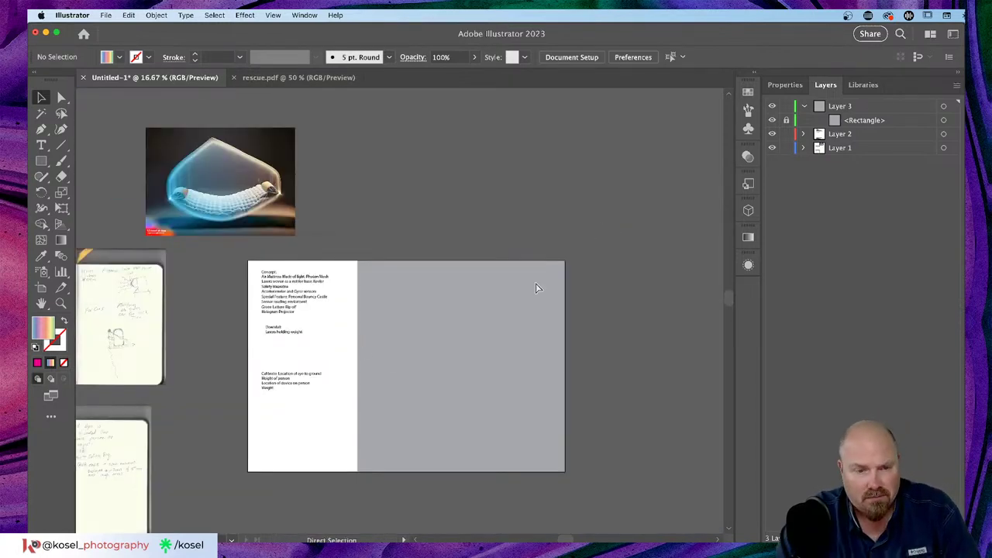
Switch to Chrome and bring up the stream-chat channel in Discord
key(super+Tab)
key(super+Tab)
key(super+Tab)
key(super+Tab)
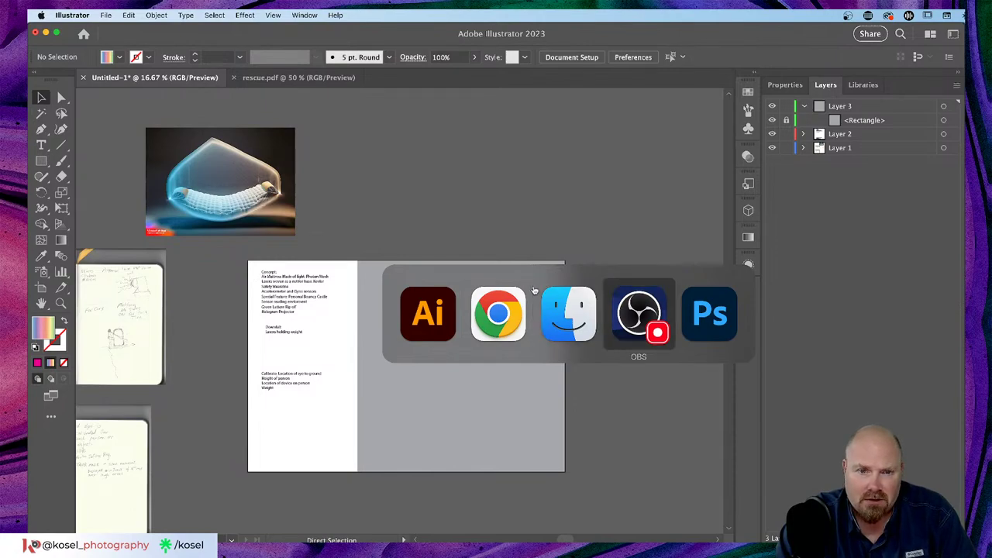
key(super+Tab)
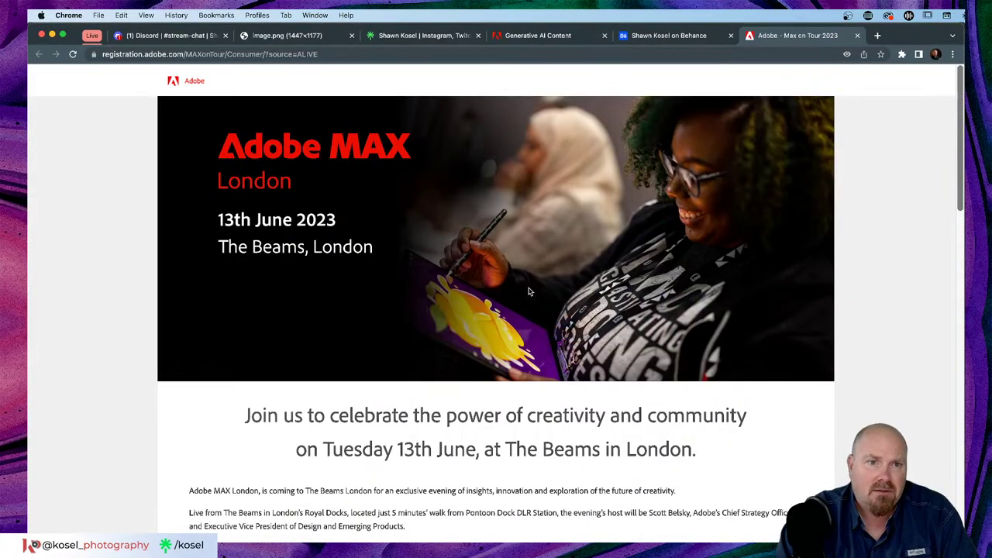
click(193, 37)
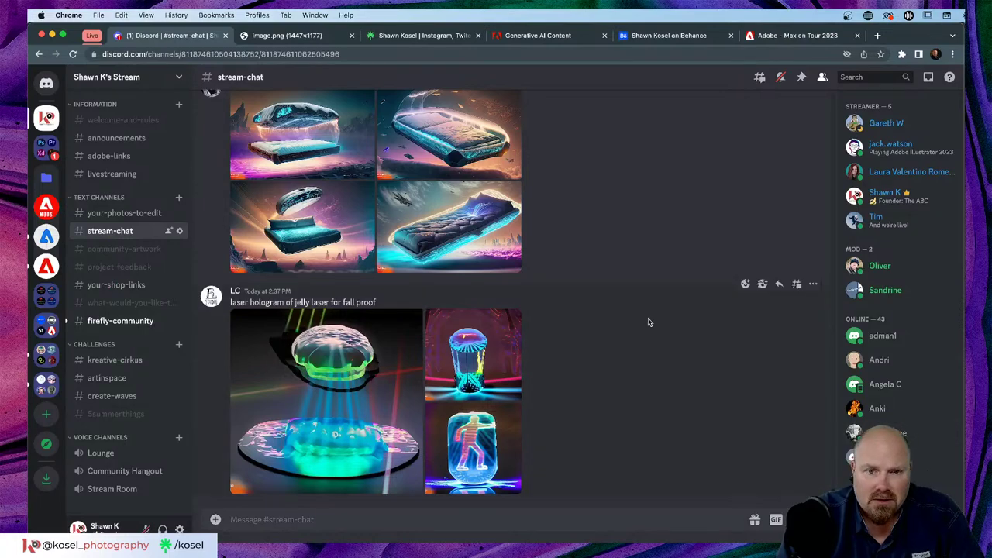
Examine the enlarged floating mattress image with the glowing laser mesh shared in the channel
scroll(542, 310, up, 2)
click(489, 293)
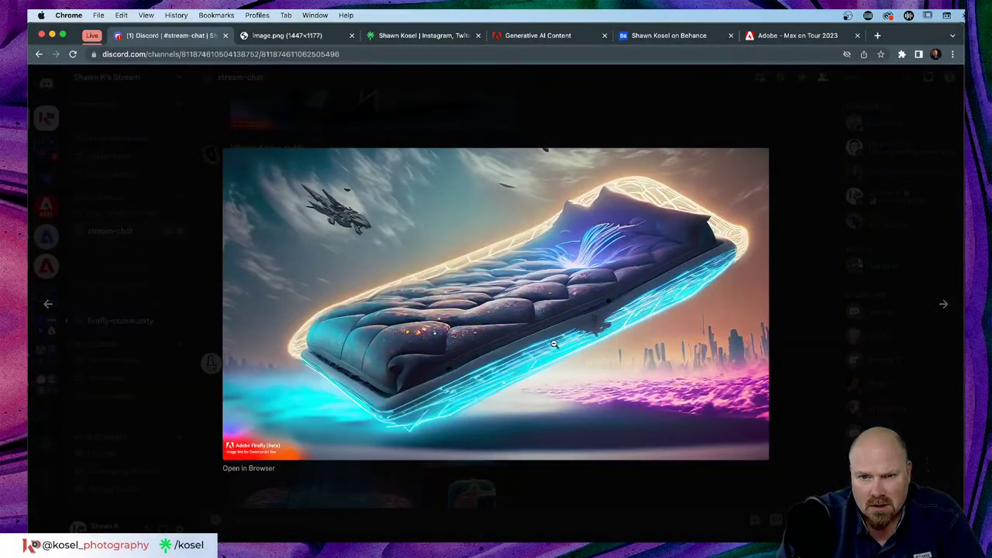
key(Escape)
click(511, 330)
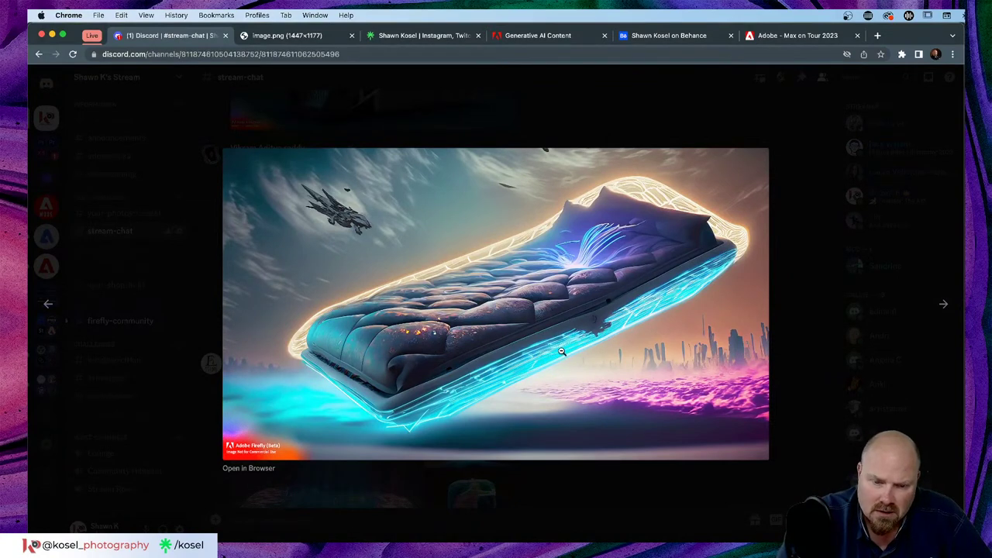
drag(561, 351, 671, 197)
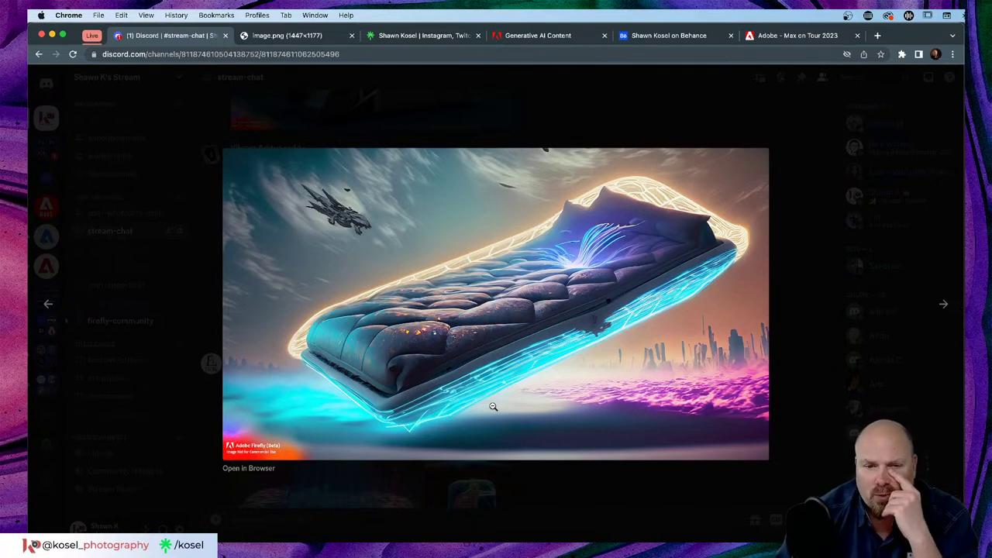
key(Escape)
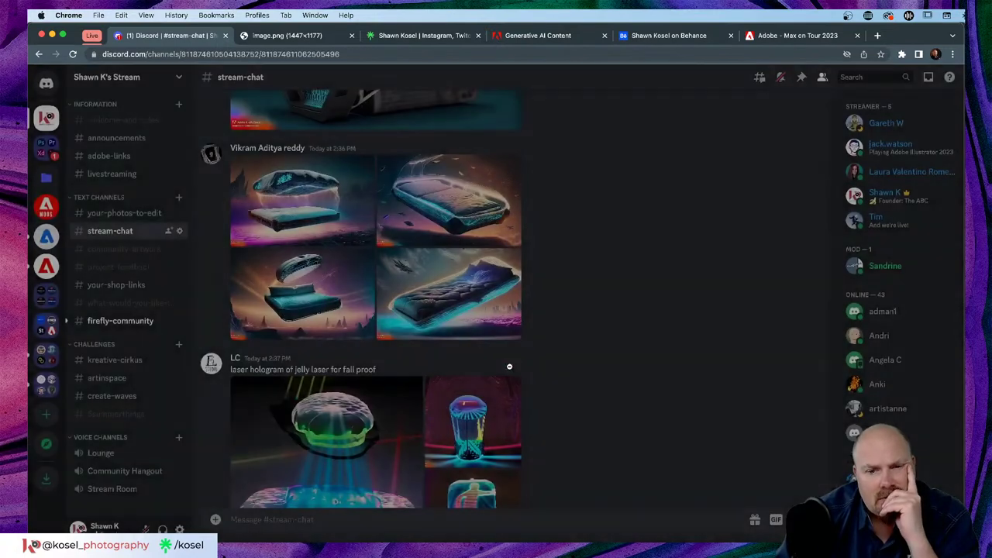
click(469, 313)
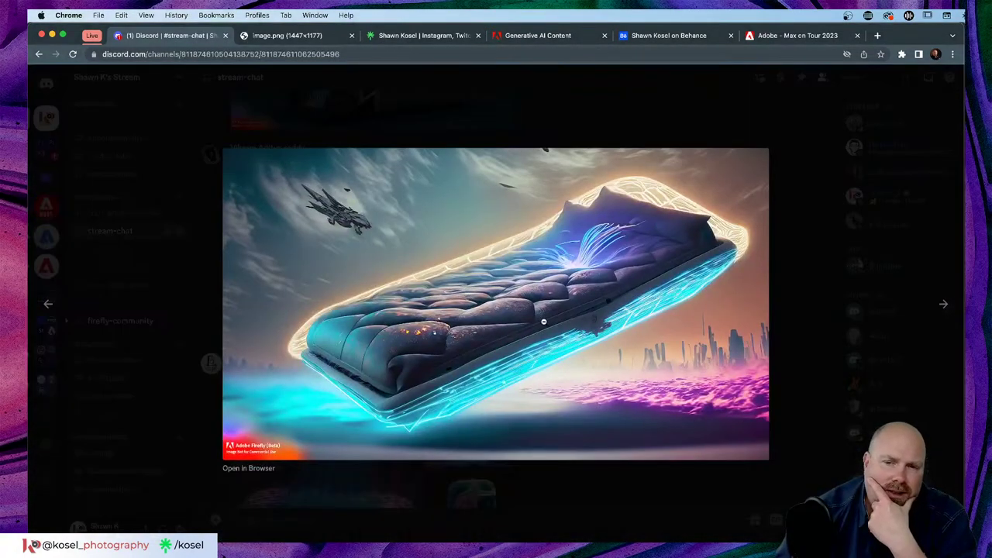